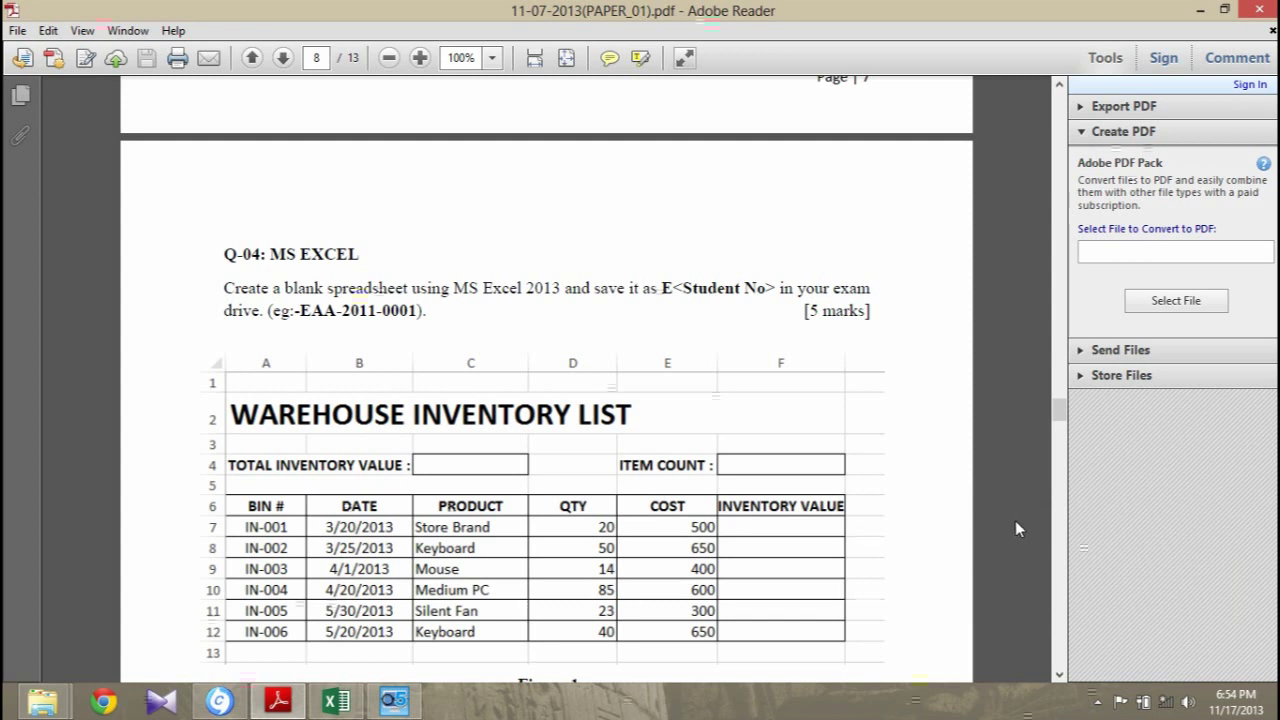
Step: Check the required file name in the exam paper, highlighting its bold E
scroll(1012, 523, "down", 1)
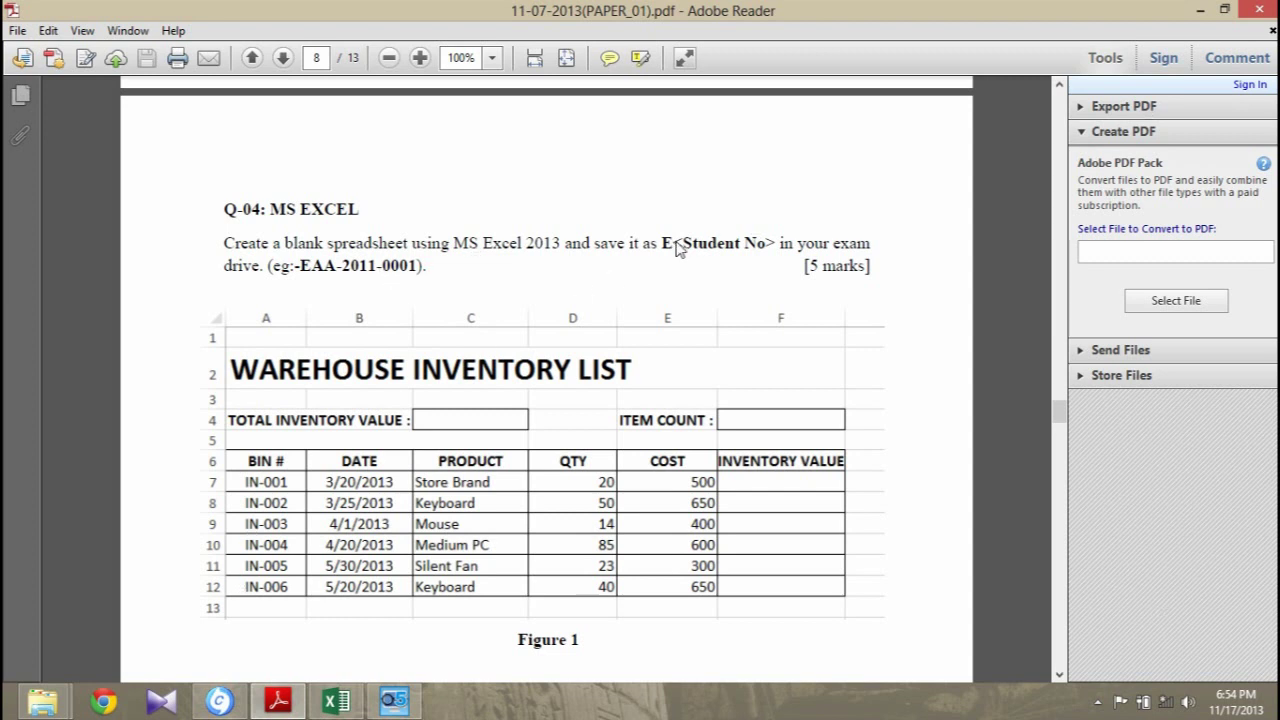
left_click_drag(680, 247, 663, 250)
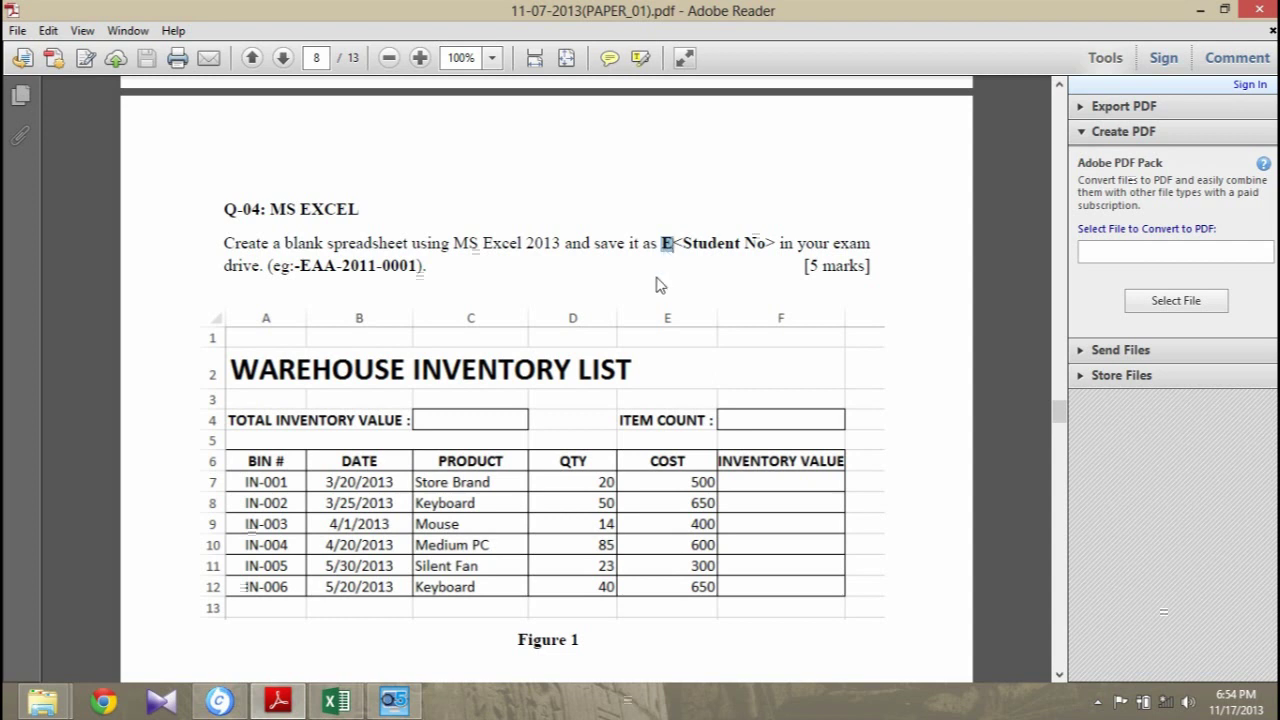
left_click(667, 251)
Step: Read through the rest of the exam paper, then bring up the blank Book1 workbook
scroll(668, 255, "down", 1)
scroll(668, 255, "down", 1)
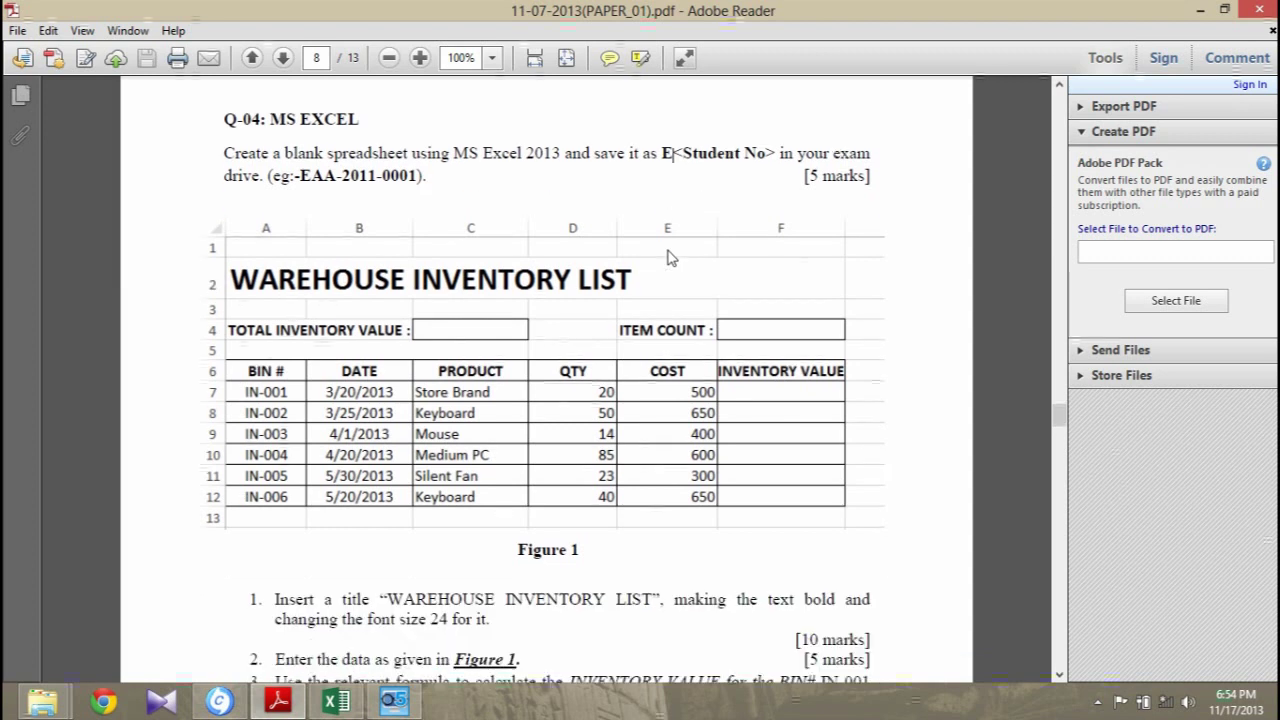
scroll(537, 310, "down", 1)
scroll(537, 313, "down", 1)
scroll(537, 313, "down", 1)
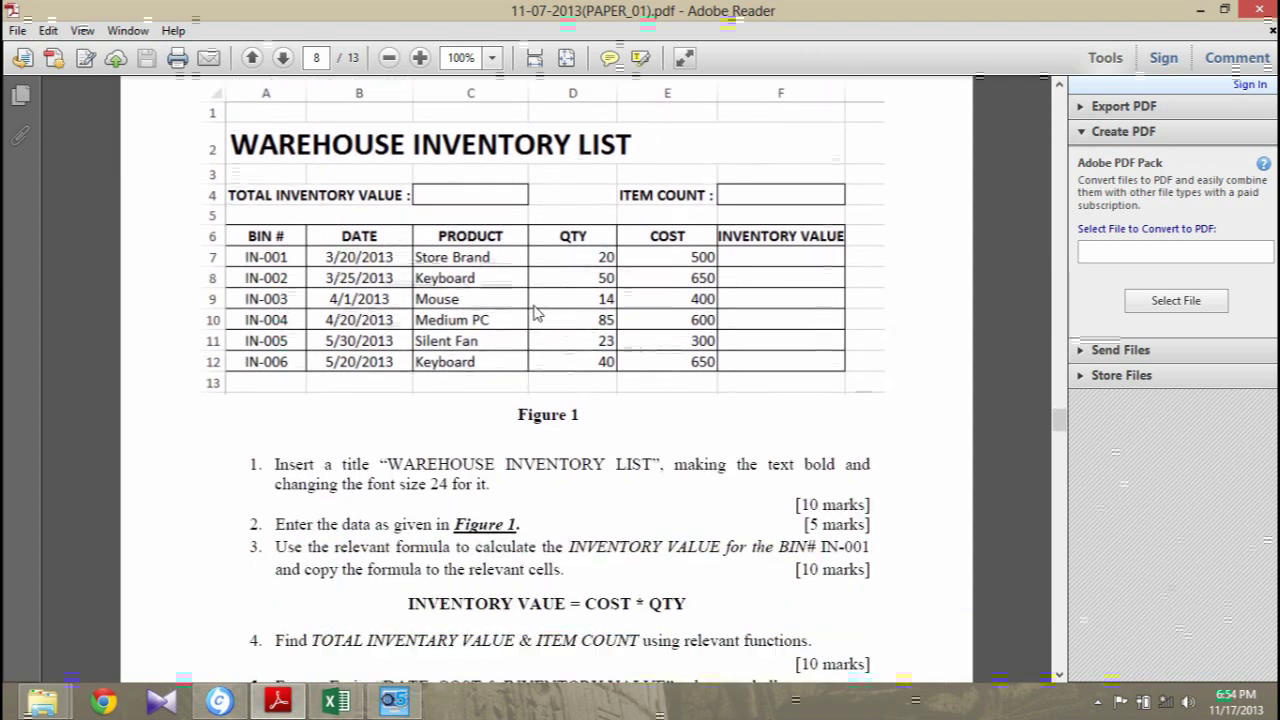
scroll(537, 313, "down", 1)
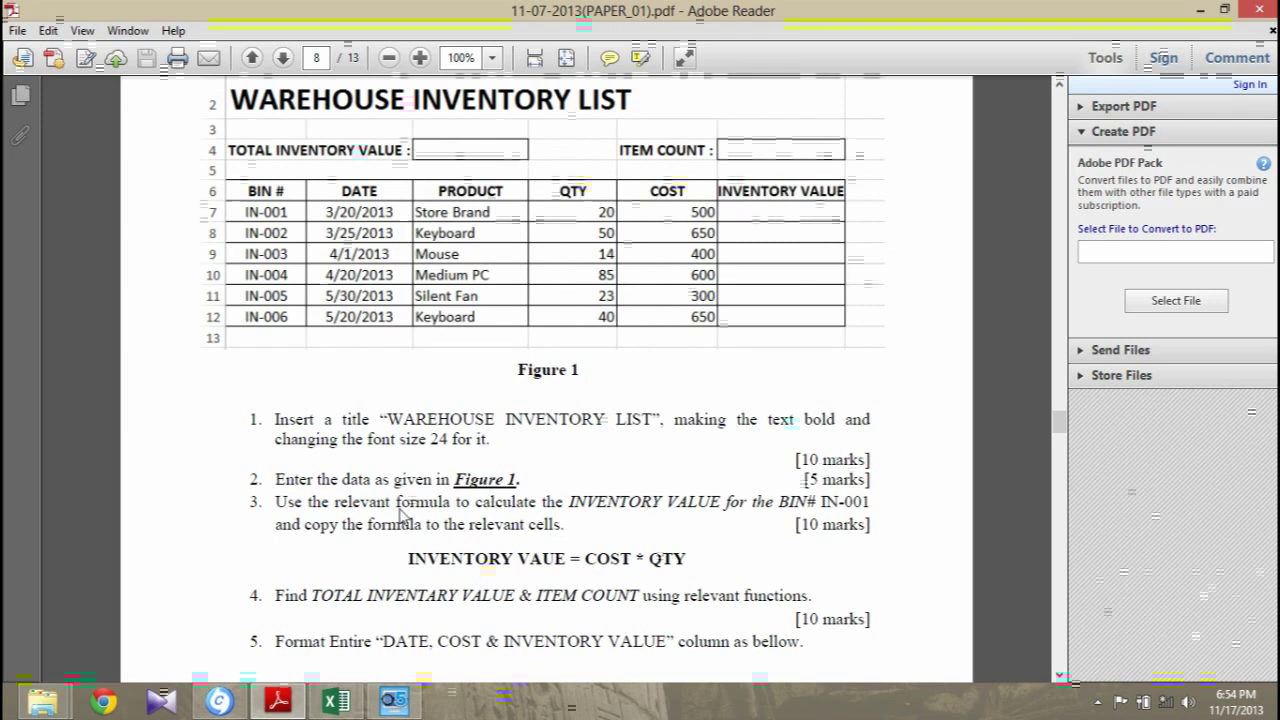
scroll(401, 515, "down", 1)
scroll(401, 515, "down", 1)
scroll(402, 510, "down", 1)
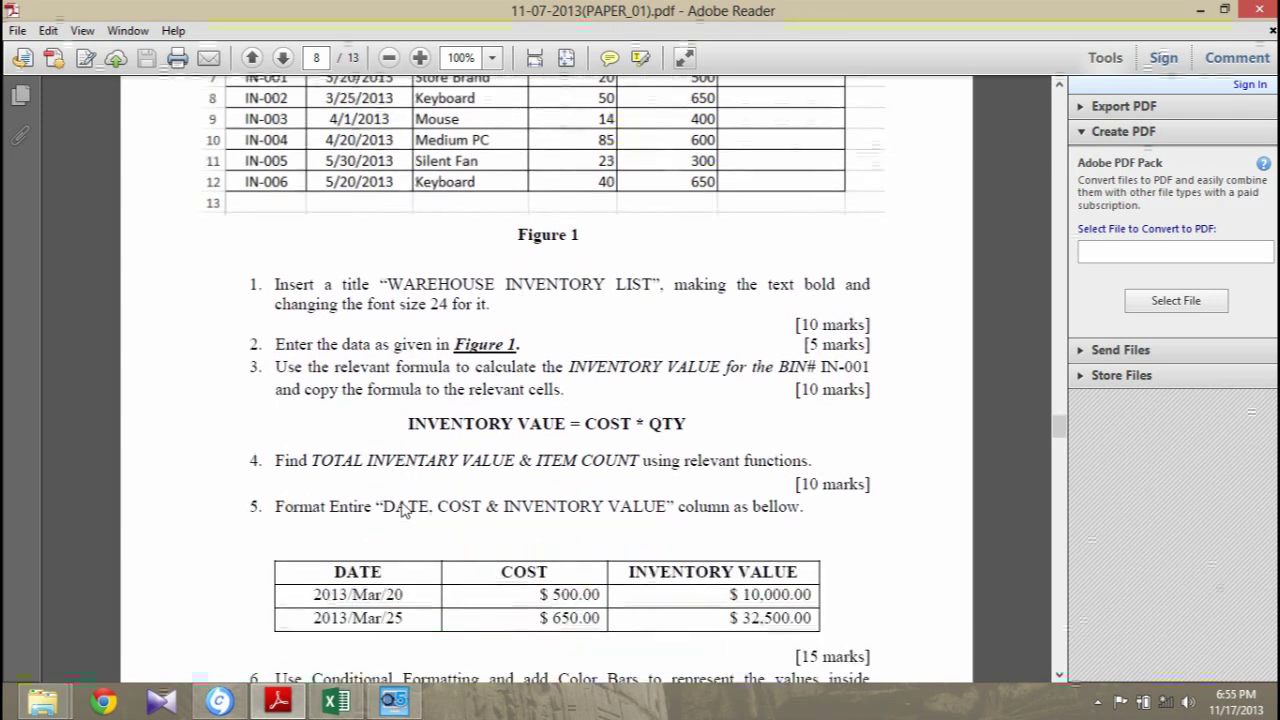
scroll(401, 510, "down", 4)
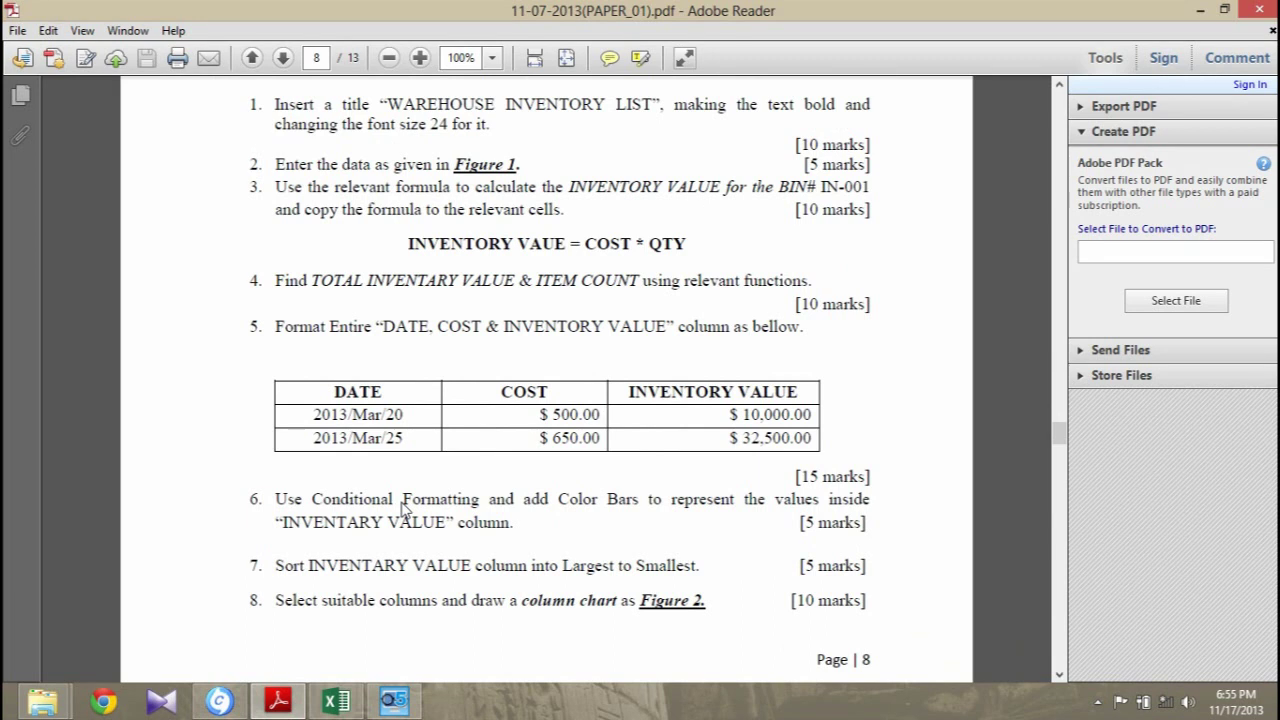
scroll(400, 510, "down", 3)
scroll(400, 510, "down", 2)
scroll(400, 510, "down", 5)
scroll(400, 510, "down", 1)
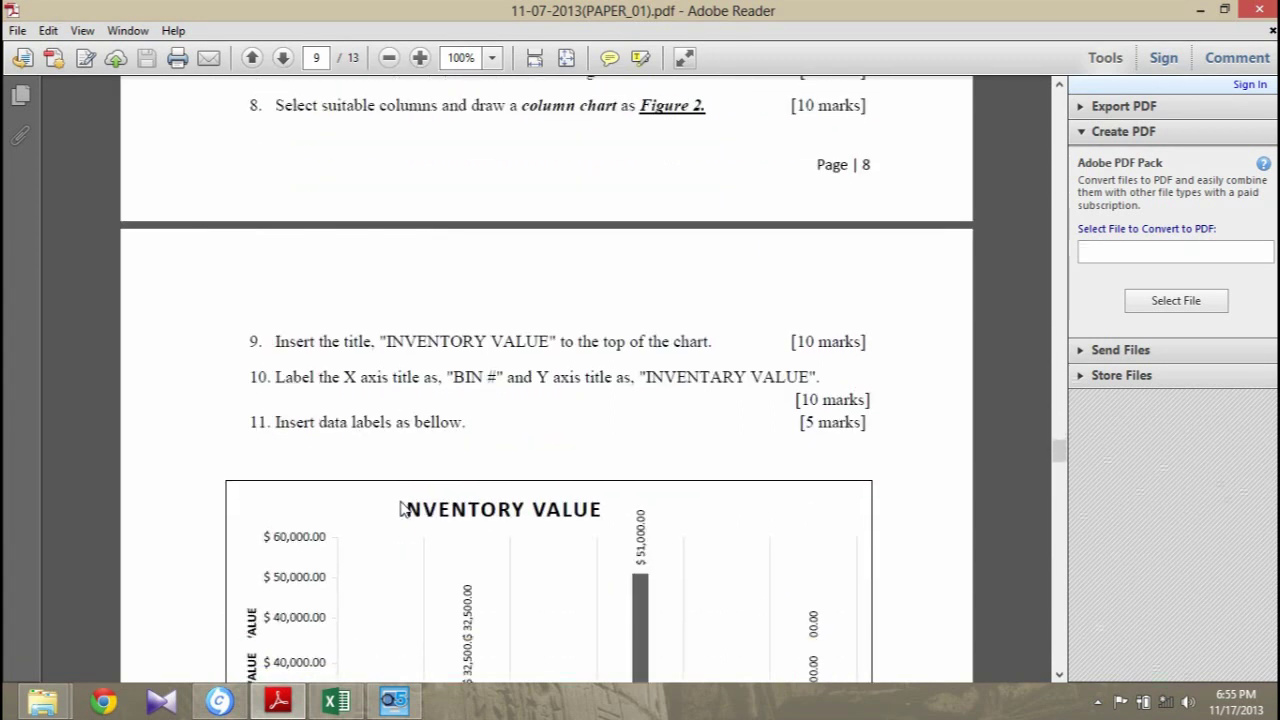
scroll(400, 510, "down", 3)
scroll(400, 510, "up", 1)
scroll(400, 510, "down", 4)
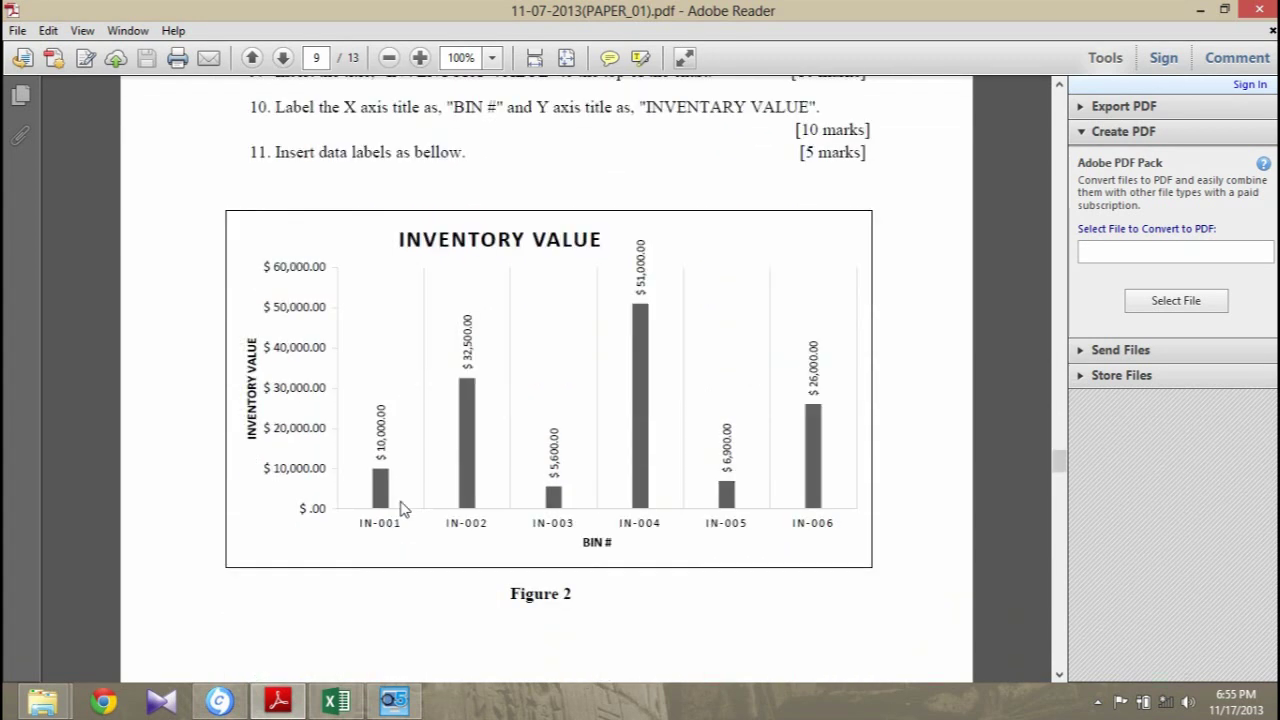
scroll(400, 510, "down", 1)
scroll(401, 510, "up", 3)
scroll(401, 510, "up", 7)
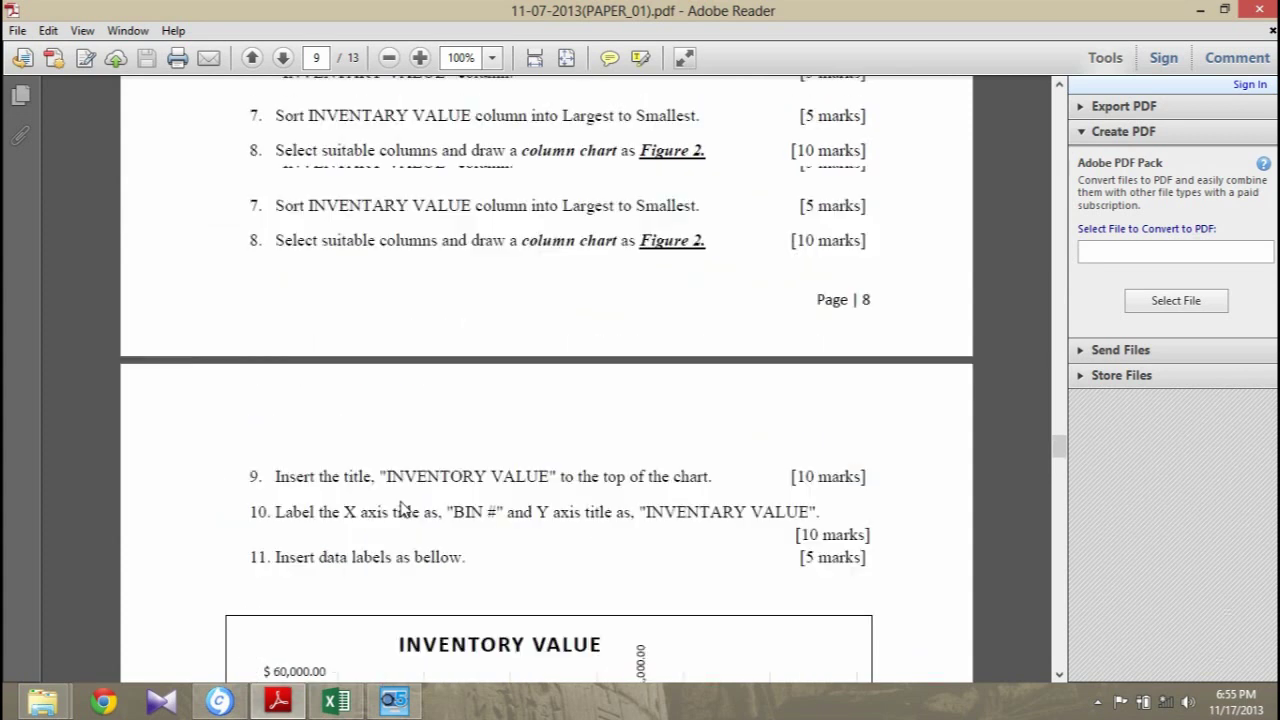
scroll(401, 510, "up", 4)
scroll(401, 510, "up", 8)
scroll(401, 510, "up", 3)
scroll(405, 480, "up", 1)
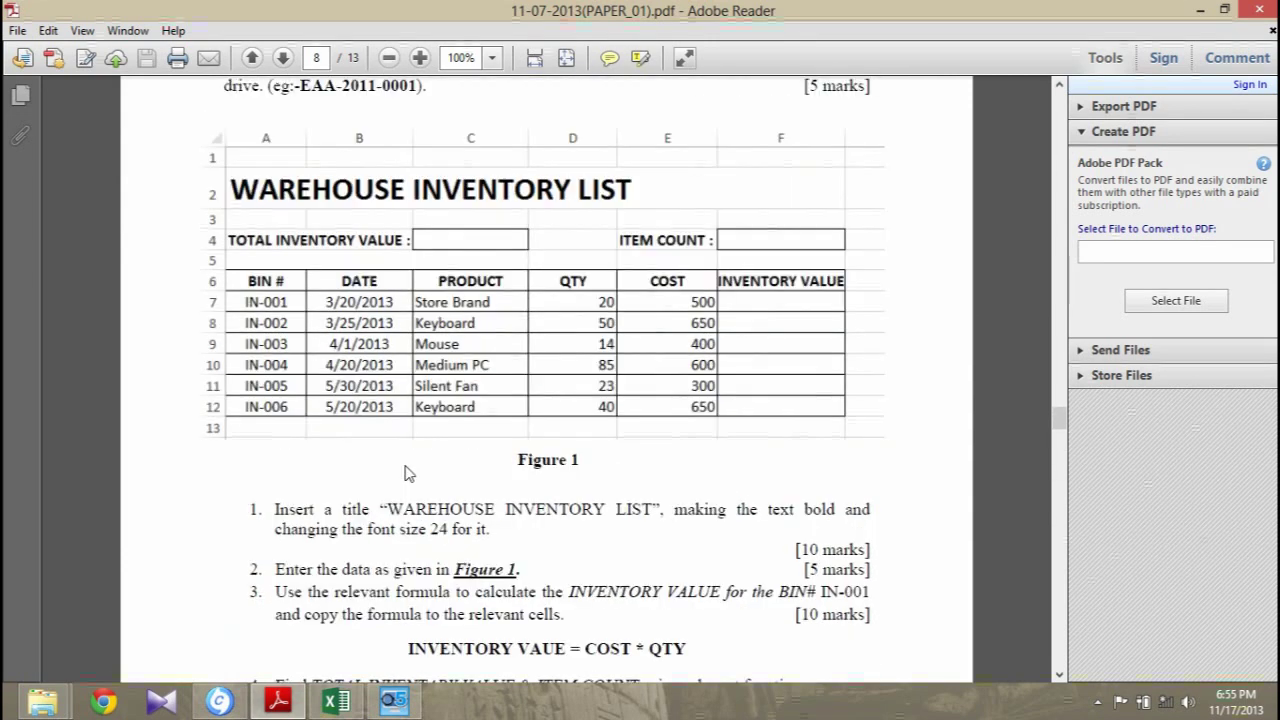
scroll(407, 473, "up", 1)
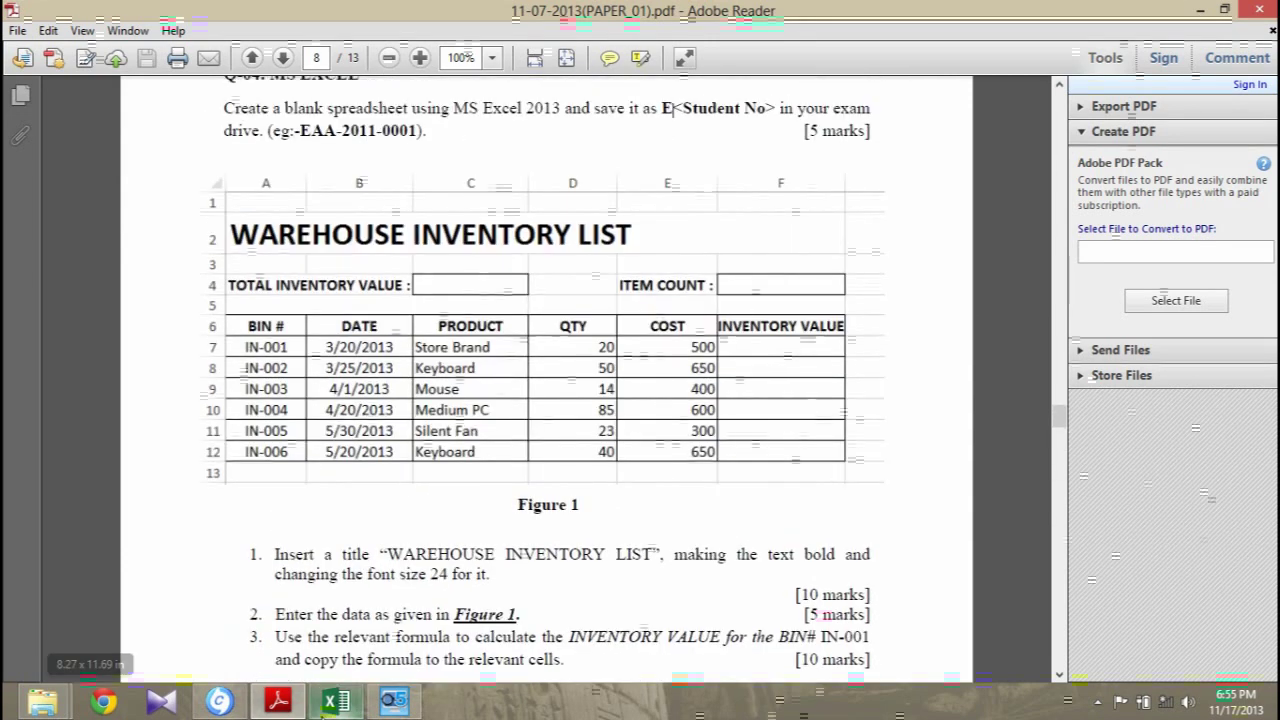
left_click(336, 705)
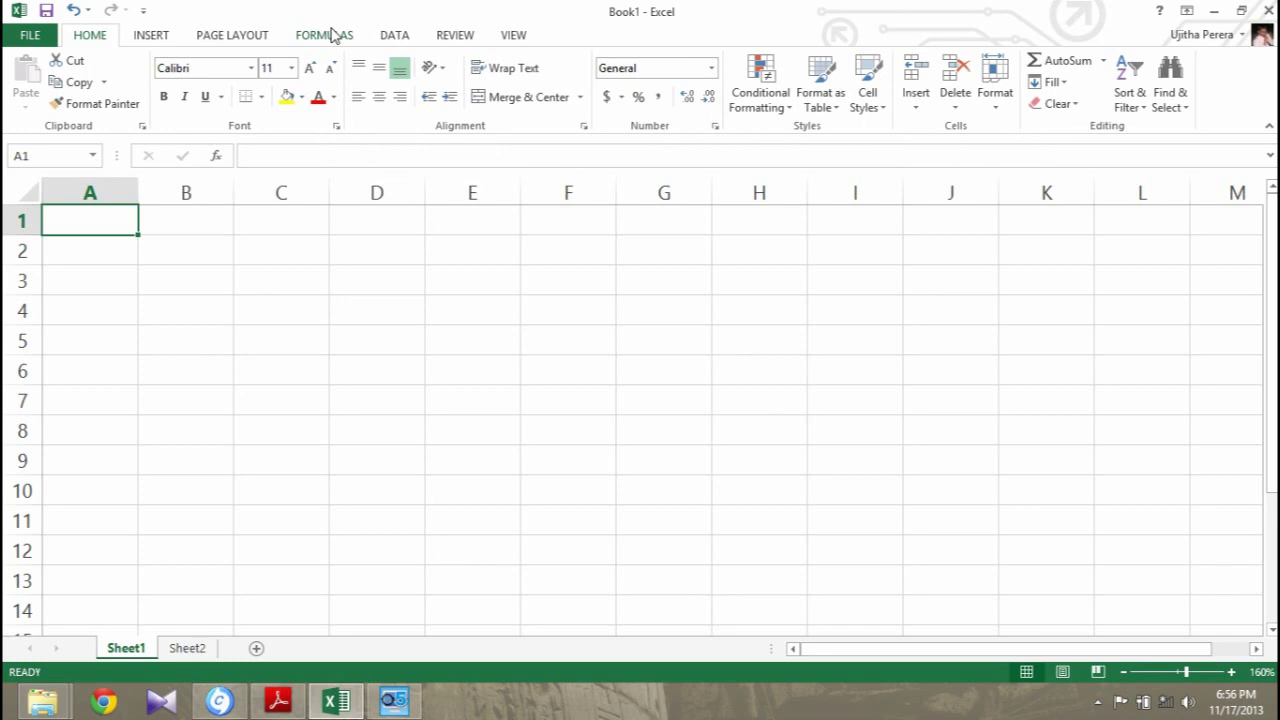
Step: On the Formulas tab, browse the AutoSum and Financial function lists, then insert =SUM() into A1
left_click(325, 32)
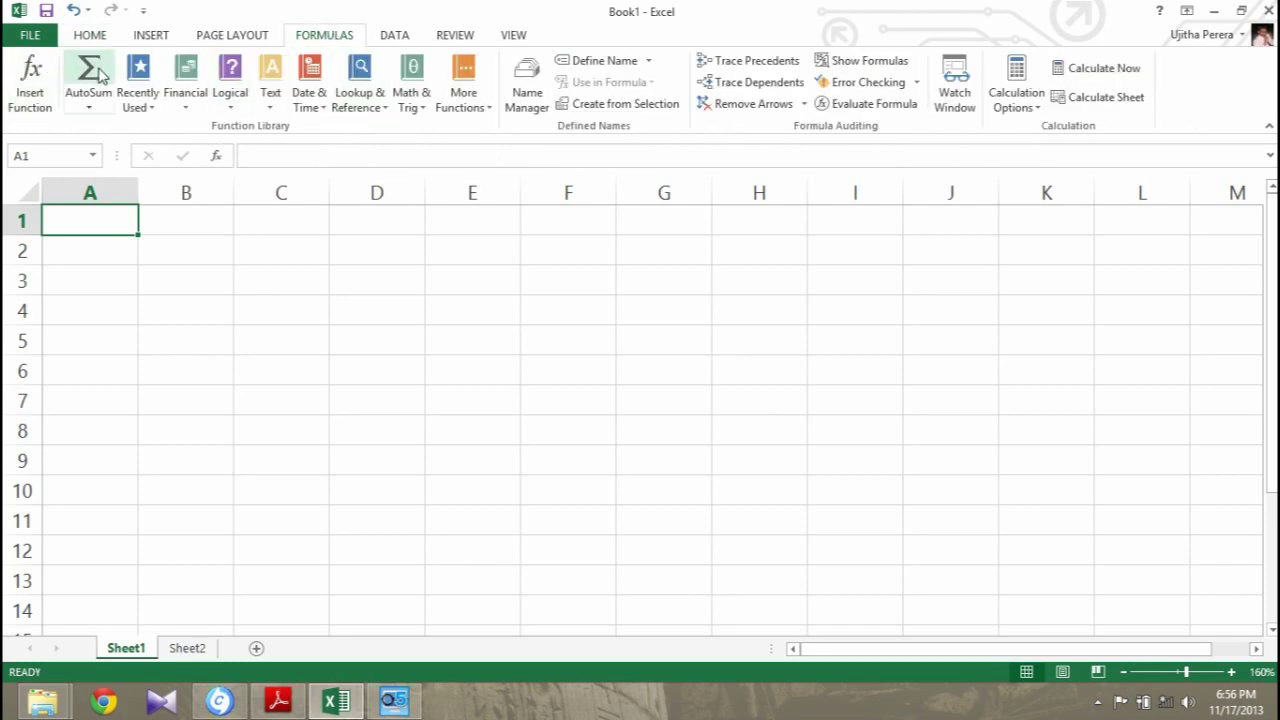
left_click(89, 108)
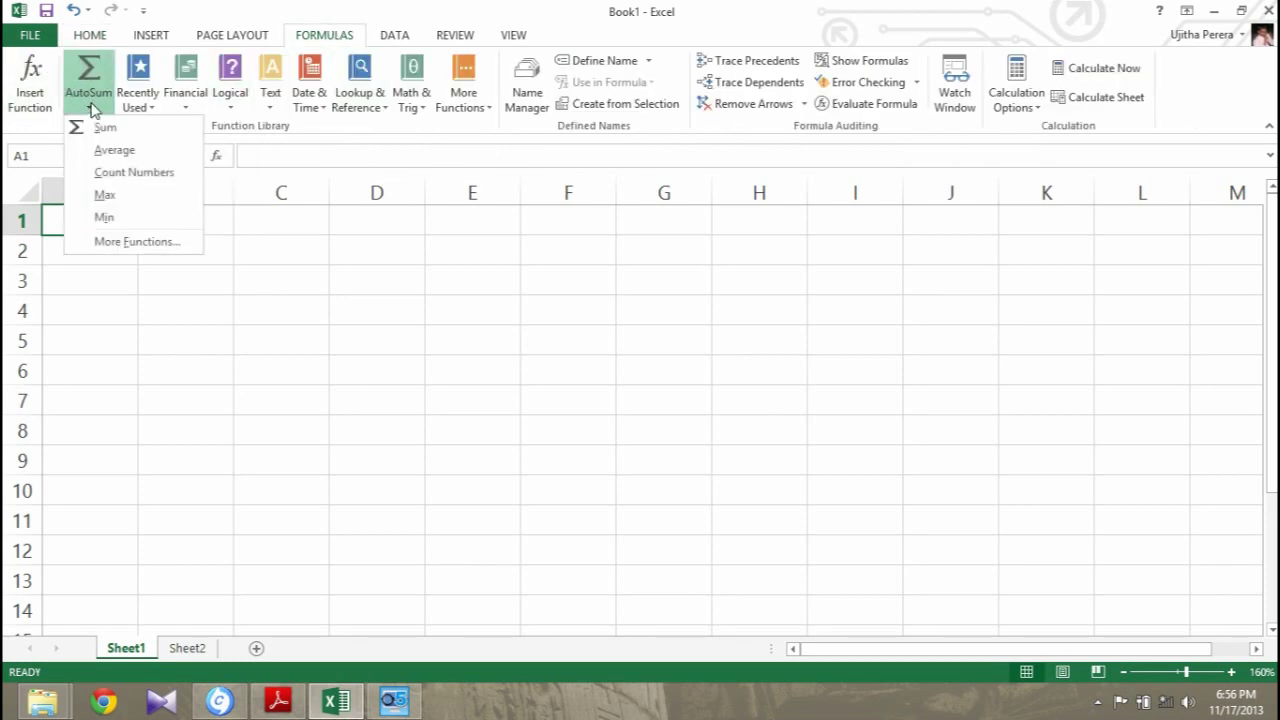
left_click(327, 38)
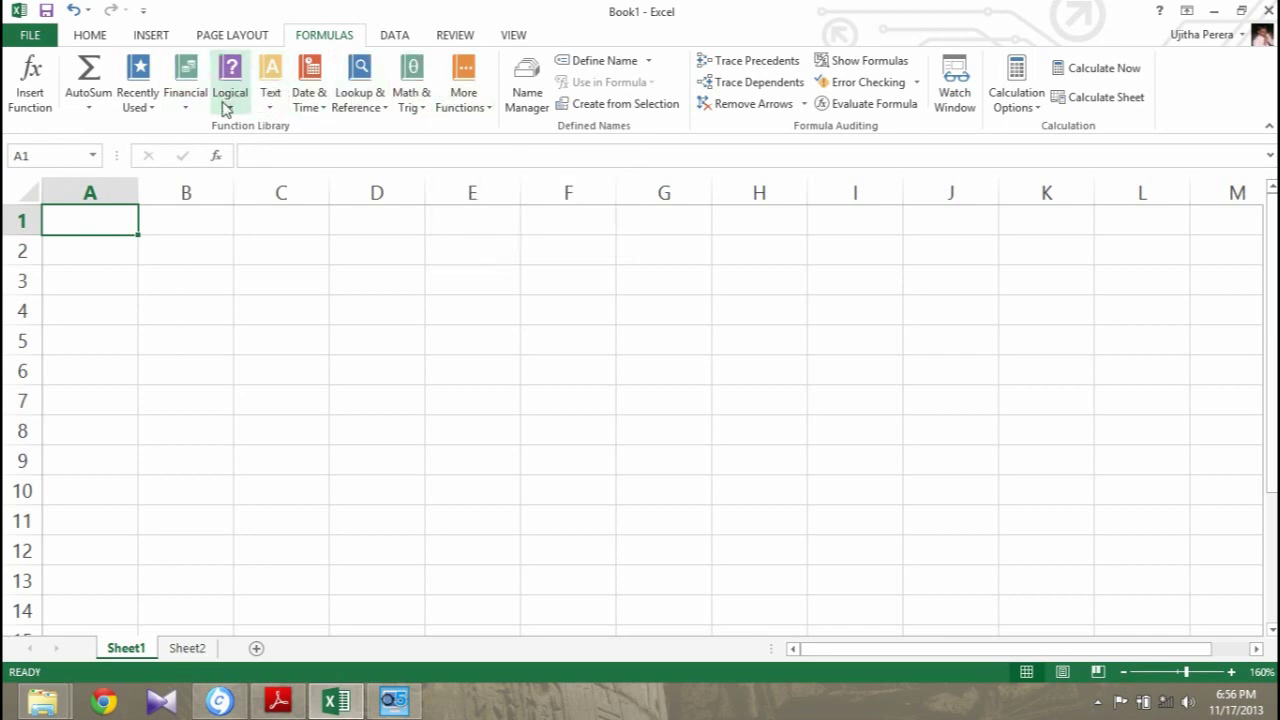
left_click(188, 100)
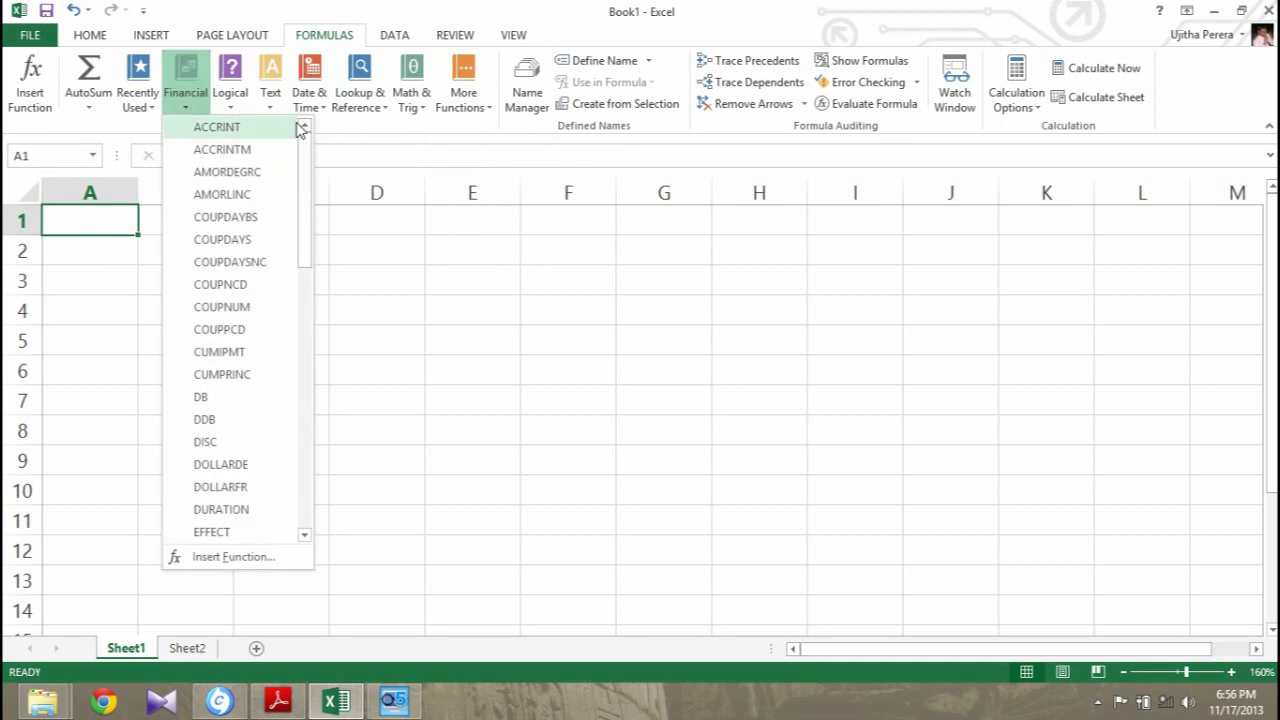
left_click_drag(305, 157, 300, 322)
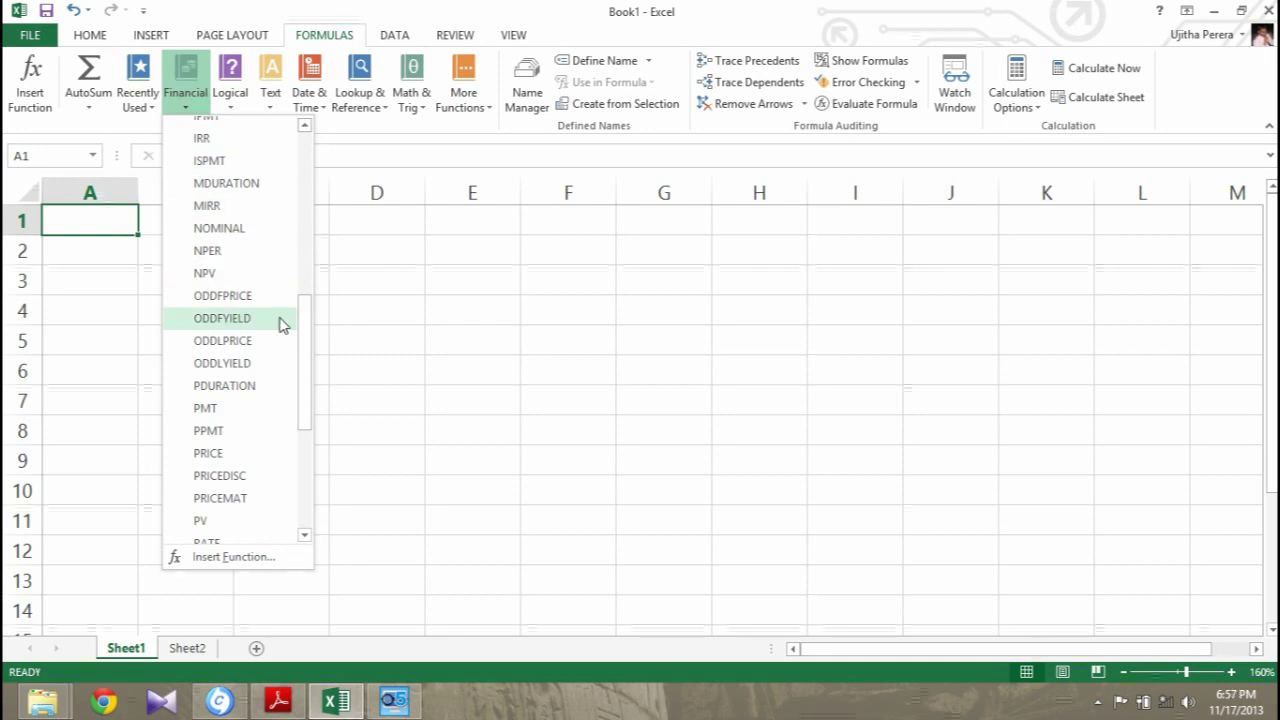
mouse_move(306, 311)
left_mouse_down()
mouse_move(309, 414)
mouse_move(302, 135)
left_mouse_up()
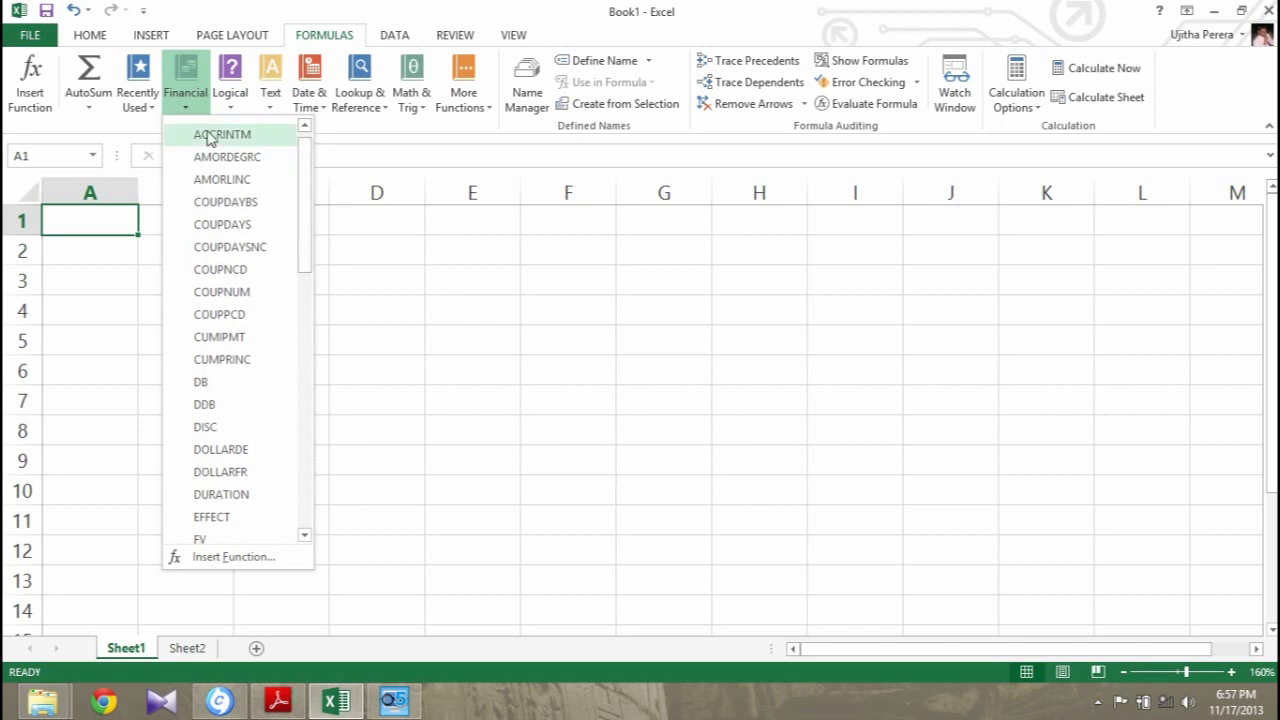
left_click(93, 78)
left_click(95, 94)
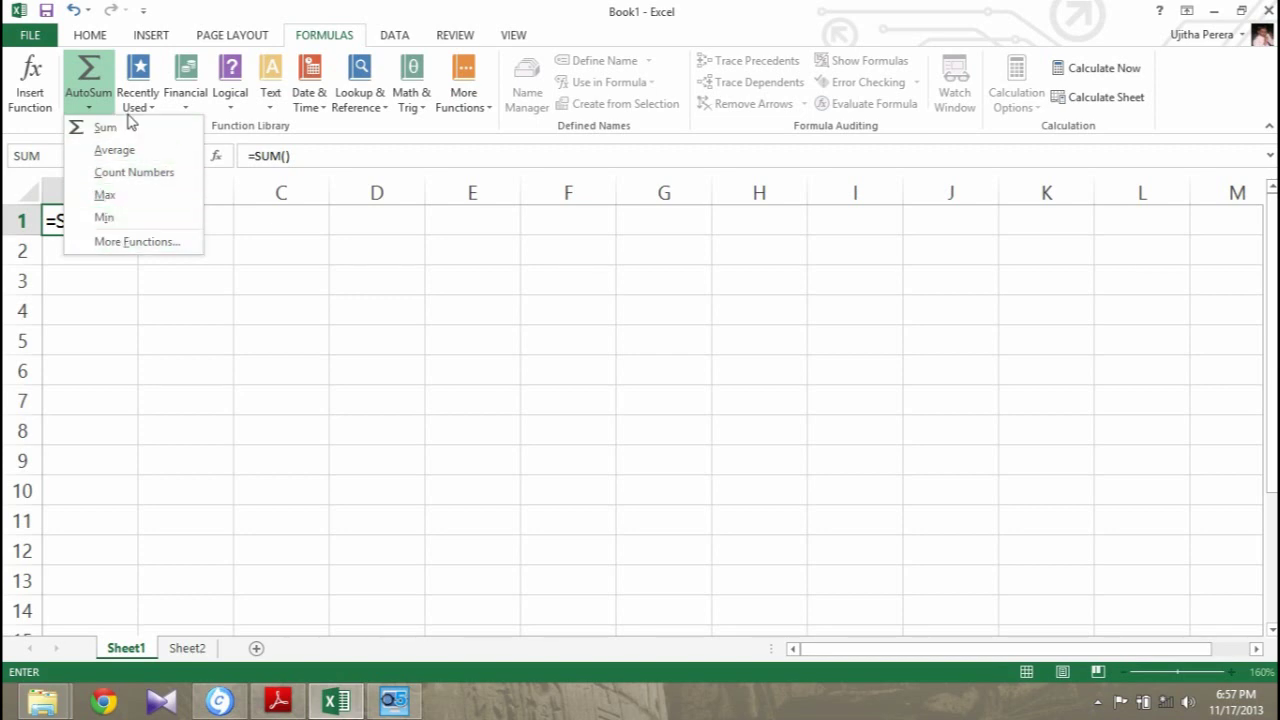
Step: Glance at the Logical functions list, then delete the unfinished =SUM() from cell A1
left_click(178, 94)
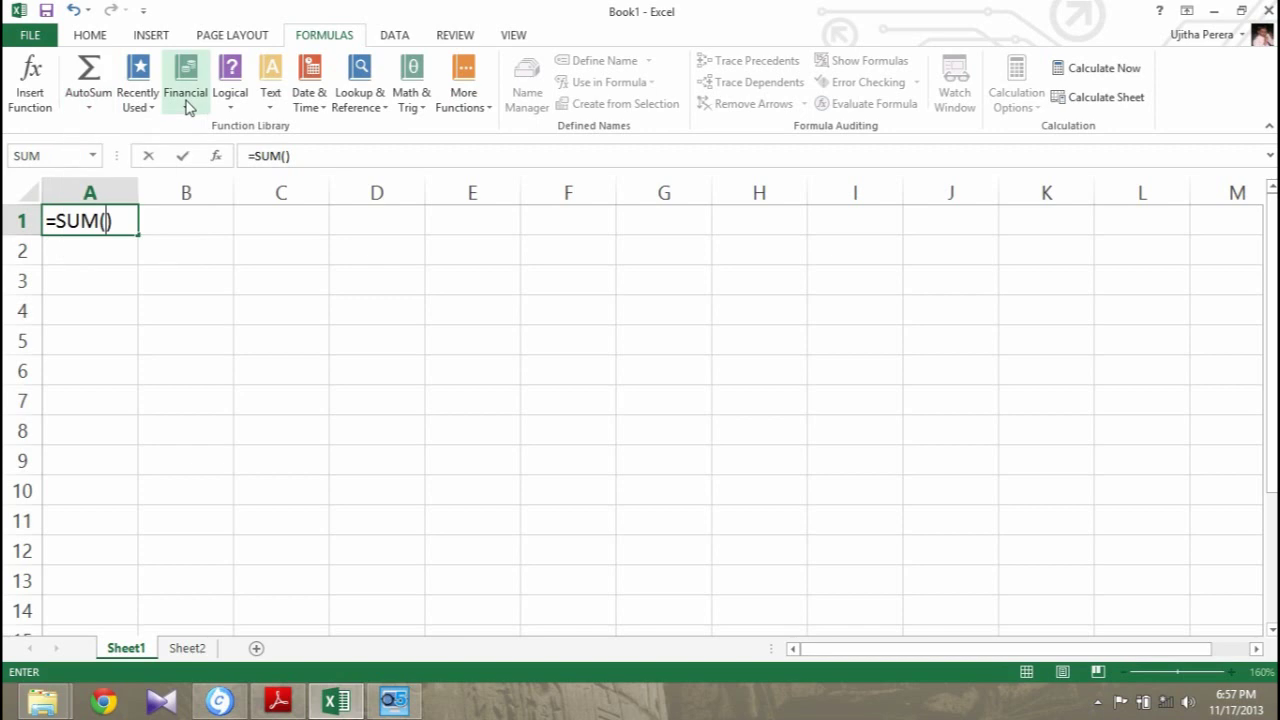
left_click(230, 95)
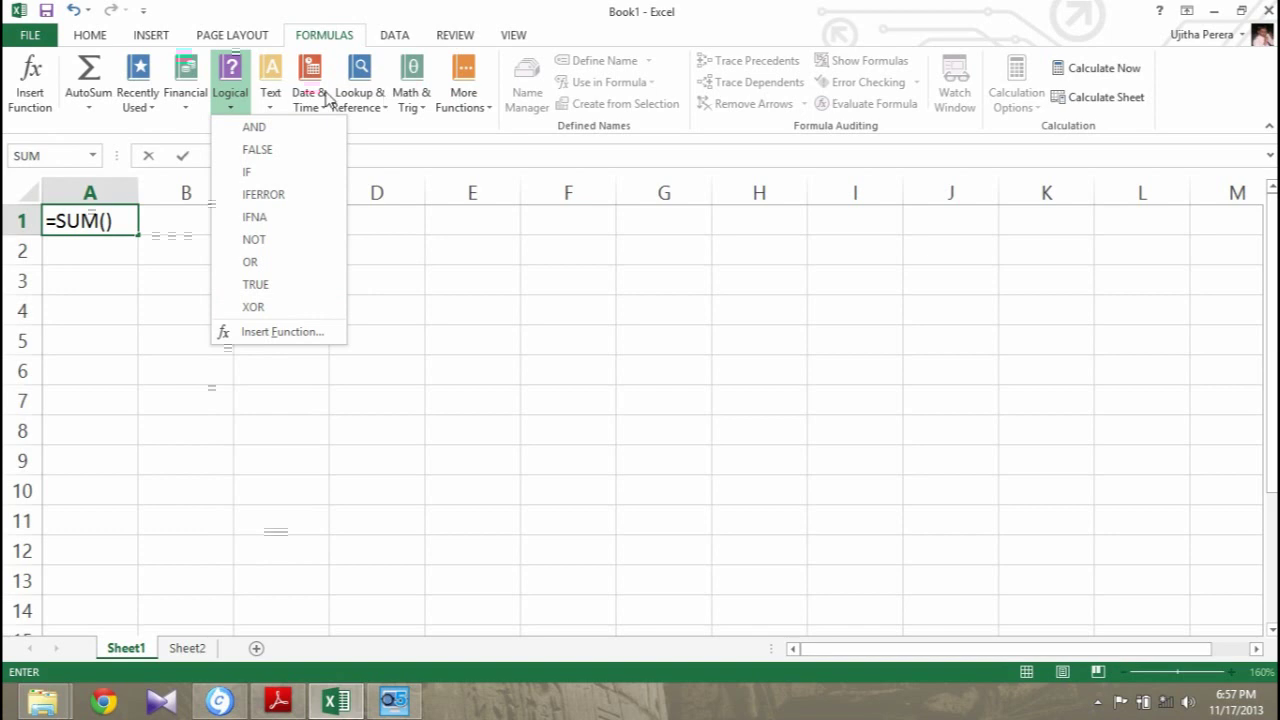
left_click(728, 16)
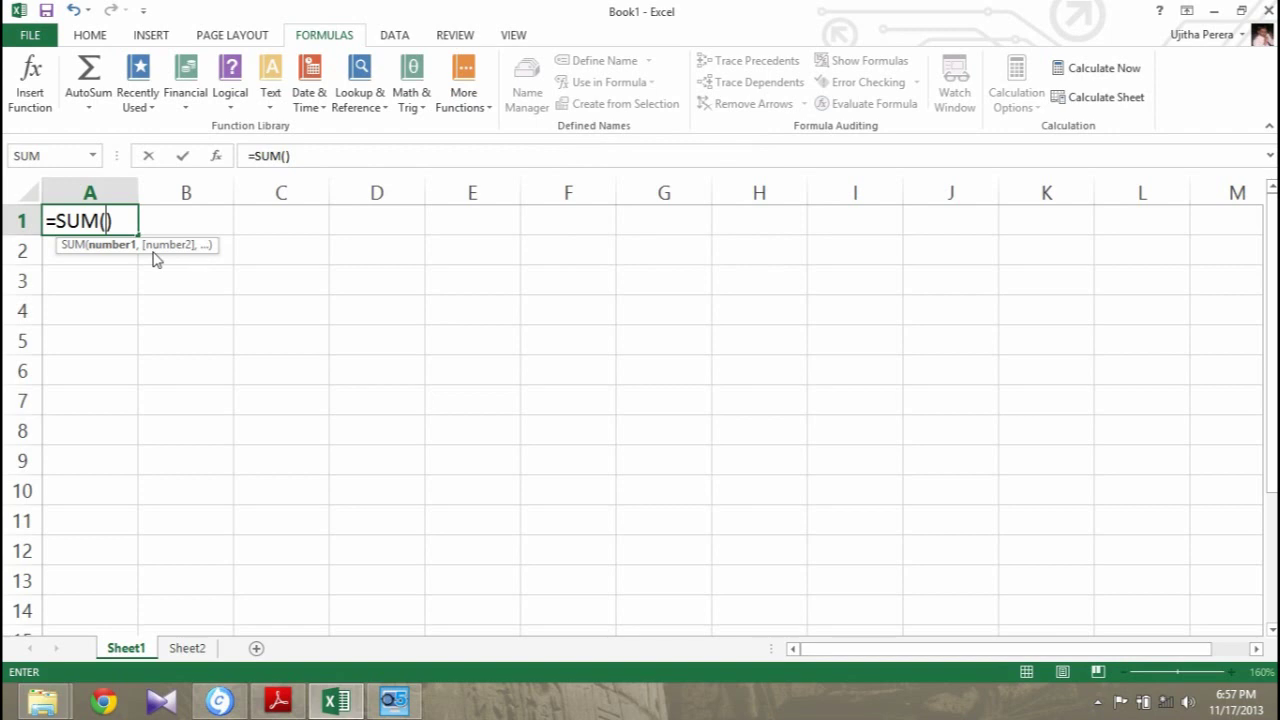
left_click(114, 222)
key("BackSpace")
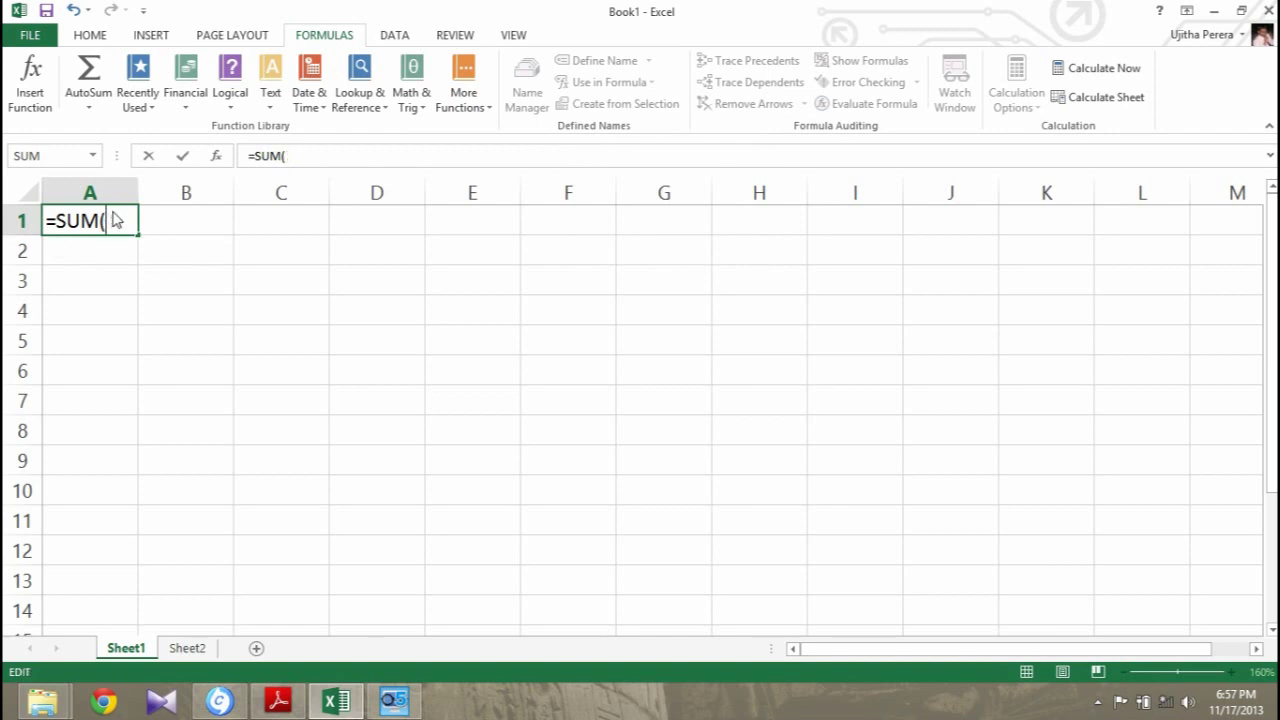
key("BackSpace")
key("BackSpace")
key("BackSpace")
key("BackSpace")
key("BackSpace")
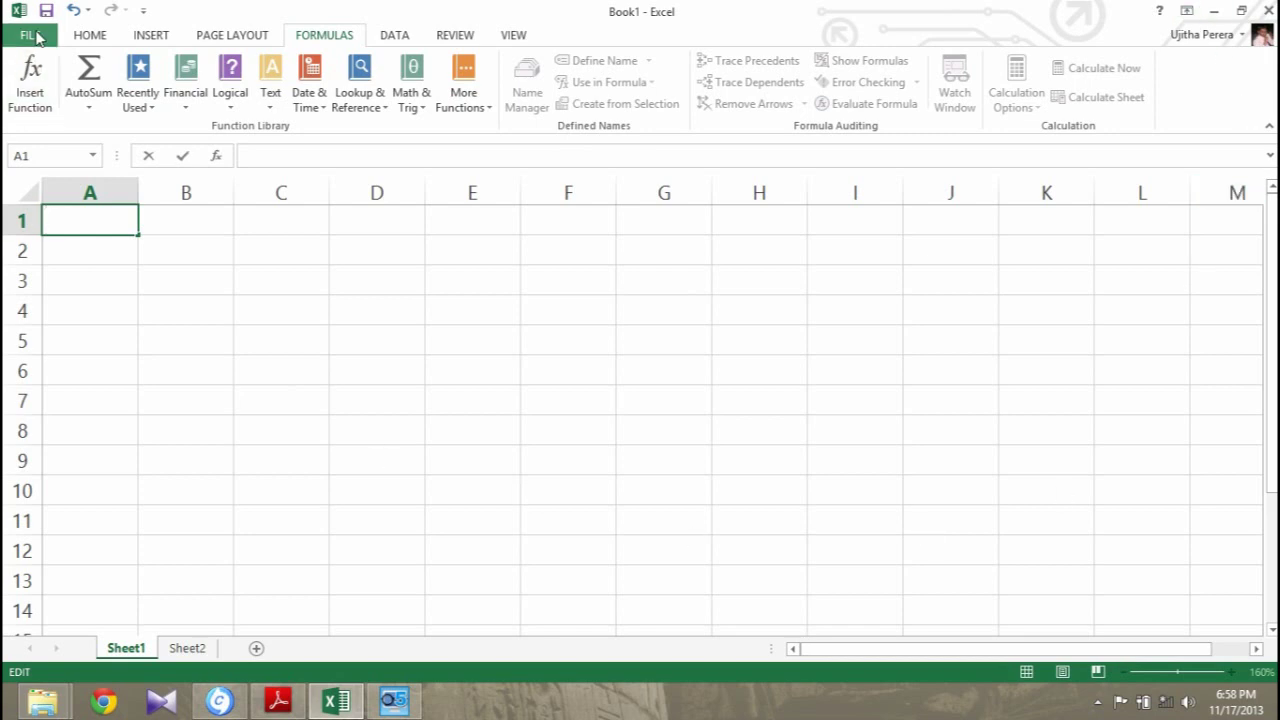
Step: Start Save As on this computer and navigate into the exam folder on the Desktop
left_click(36, 36)
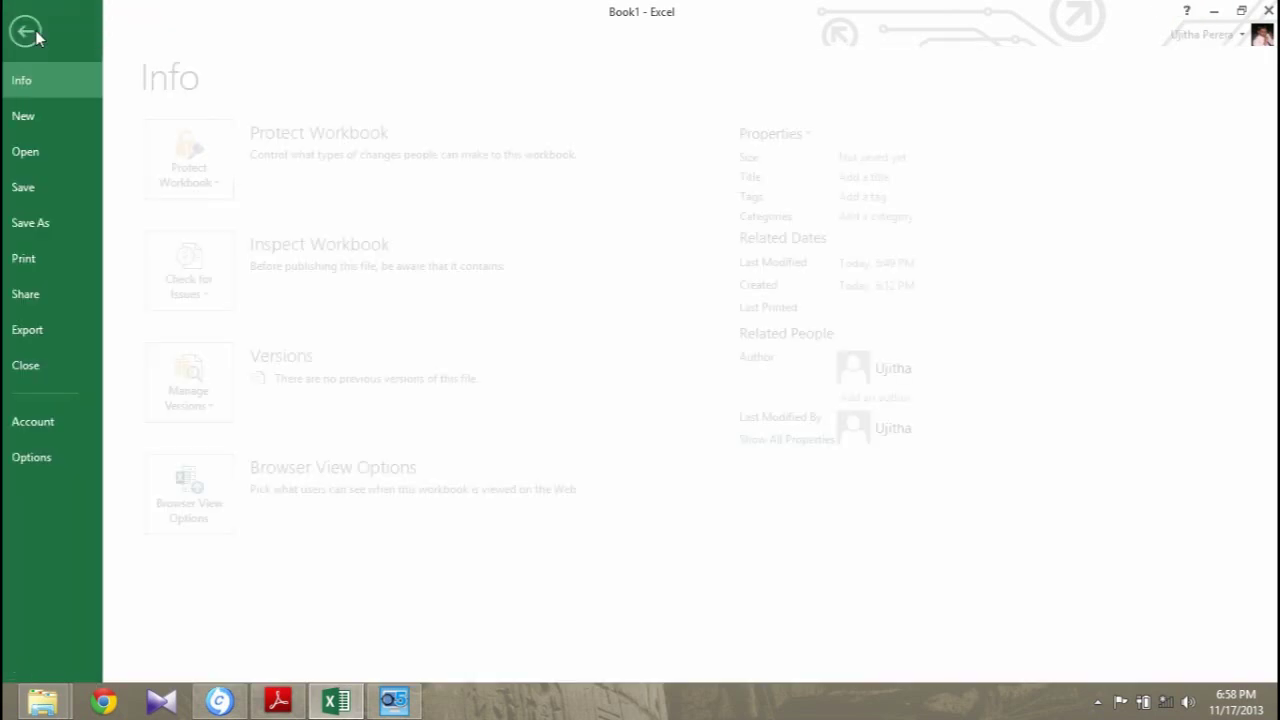
left_click(52, 198)
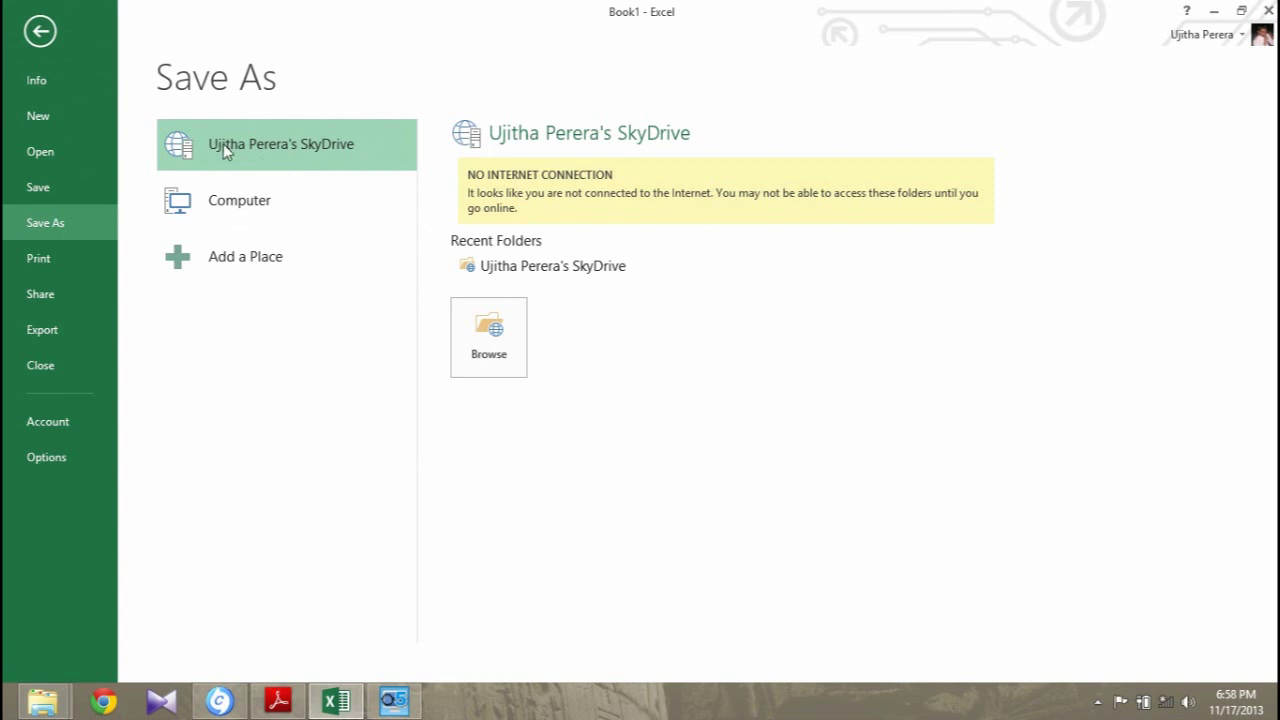
left_click(233, 205)
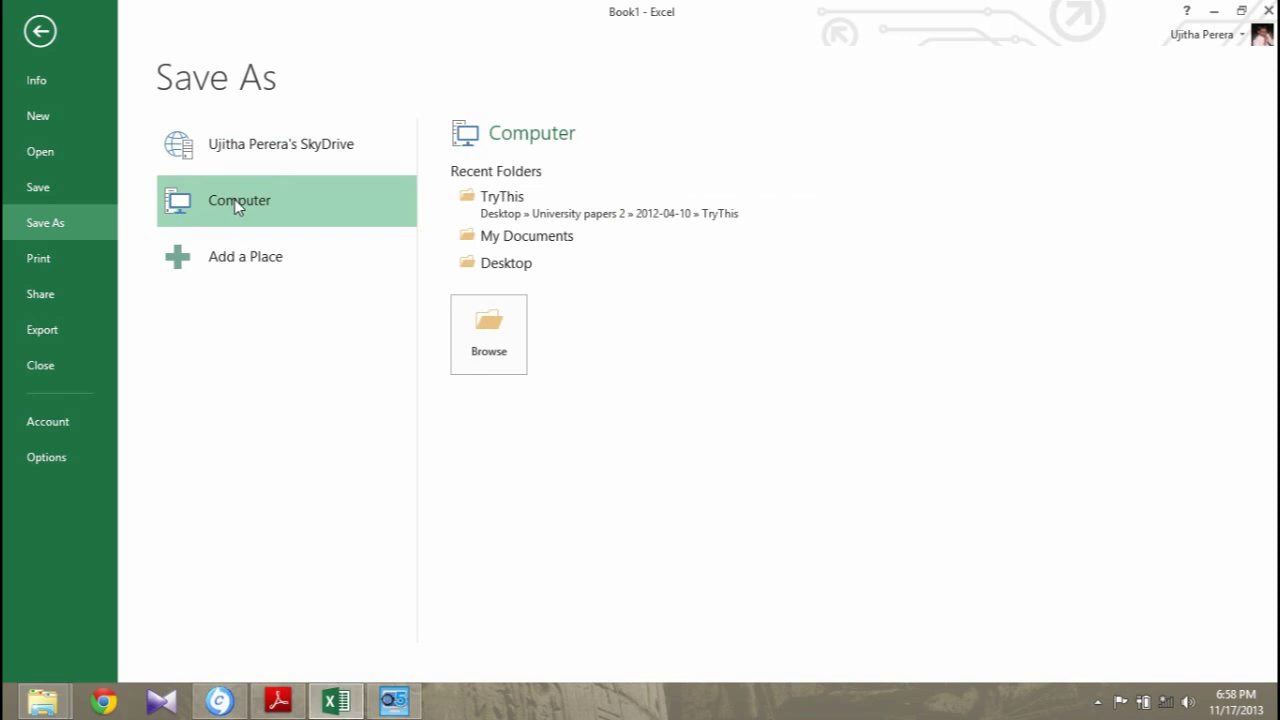
left_click(505, 329)
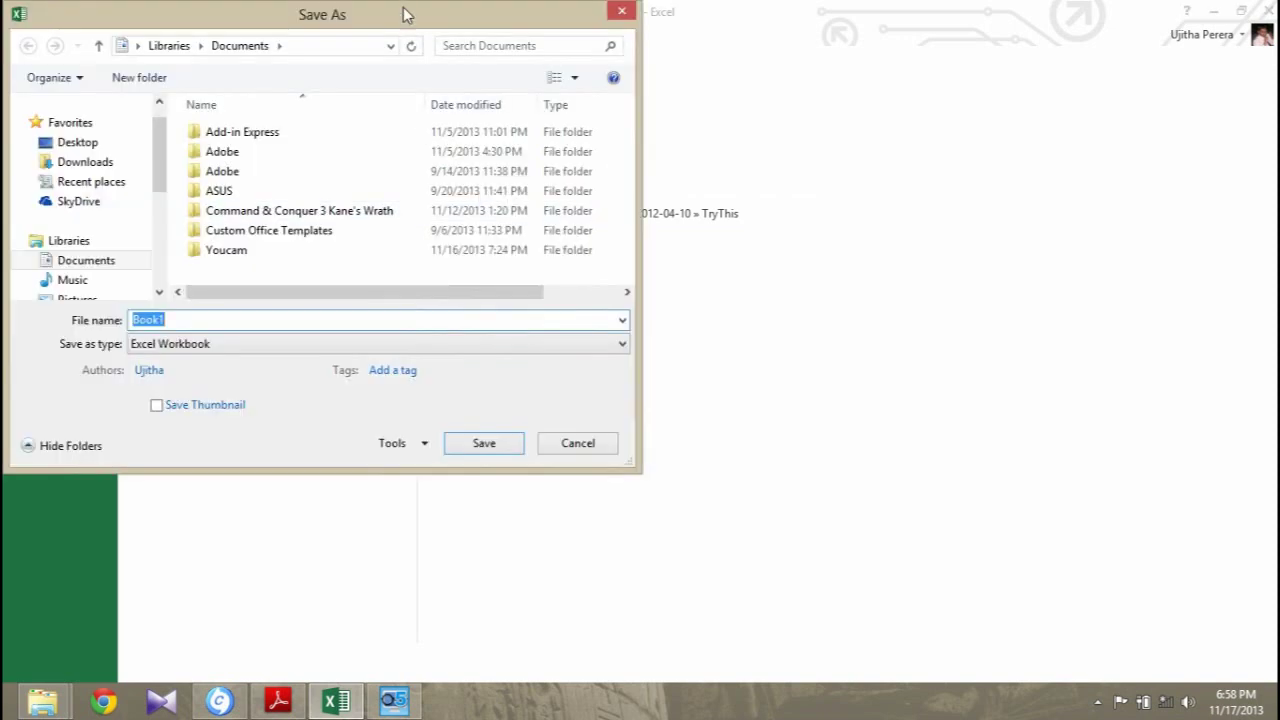
left_click_drag(403, 20, 551, 37)
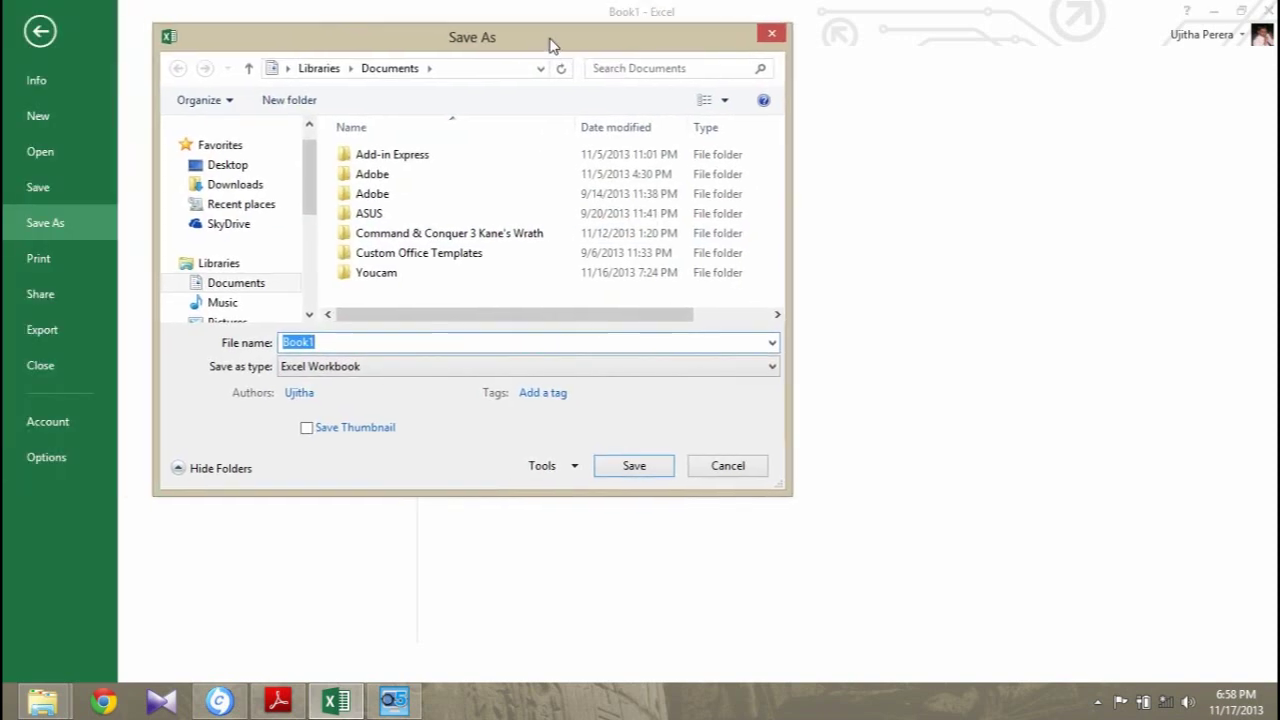
left_click(245, 167)
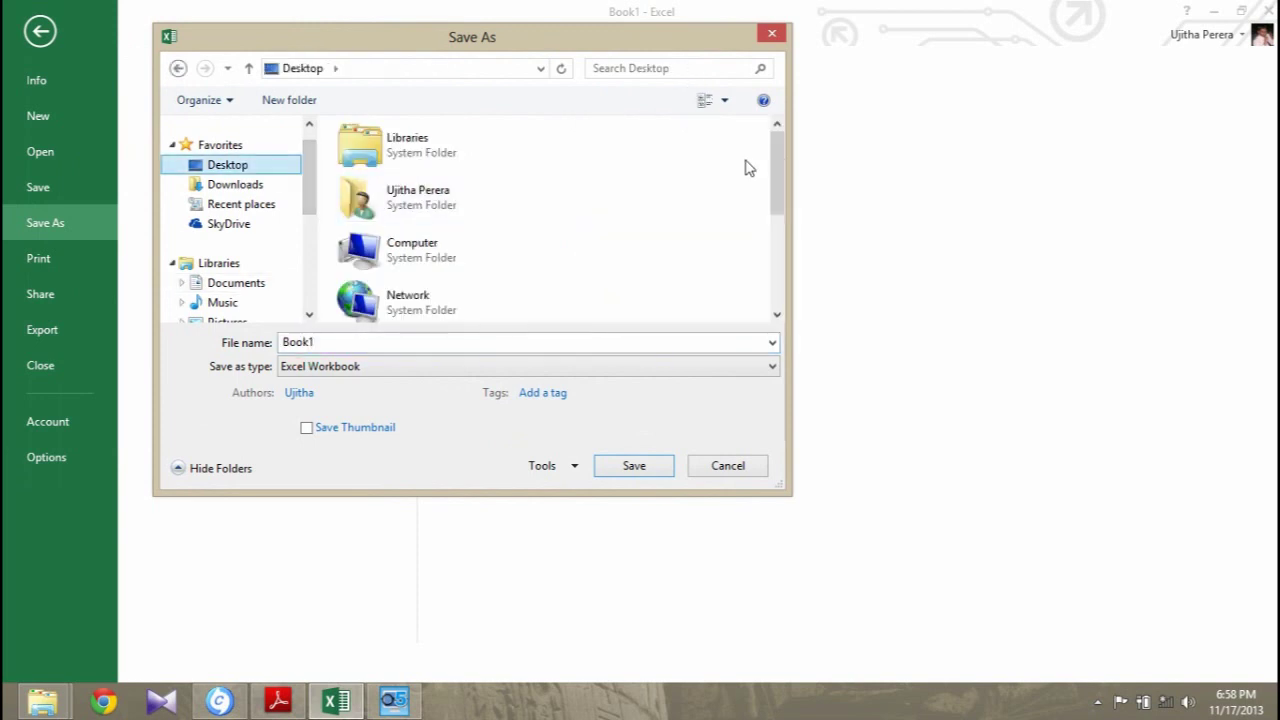
left_click_drag(778, 160, 778, 205)
left_click(420, 230)
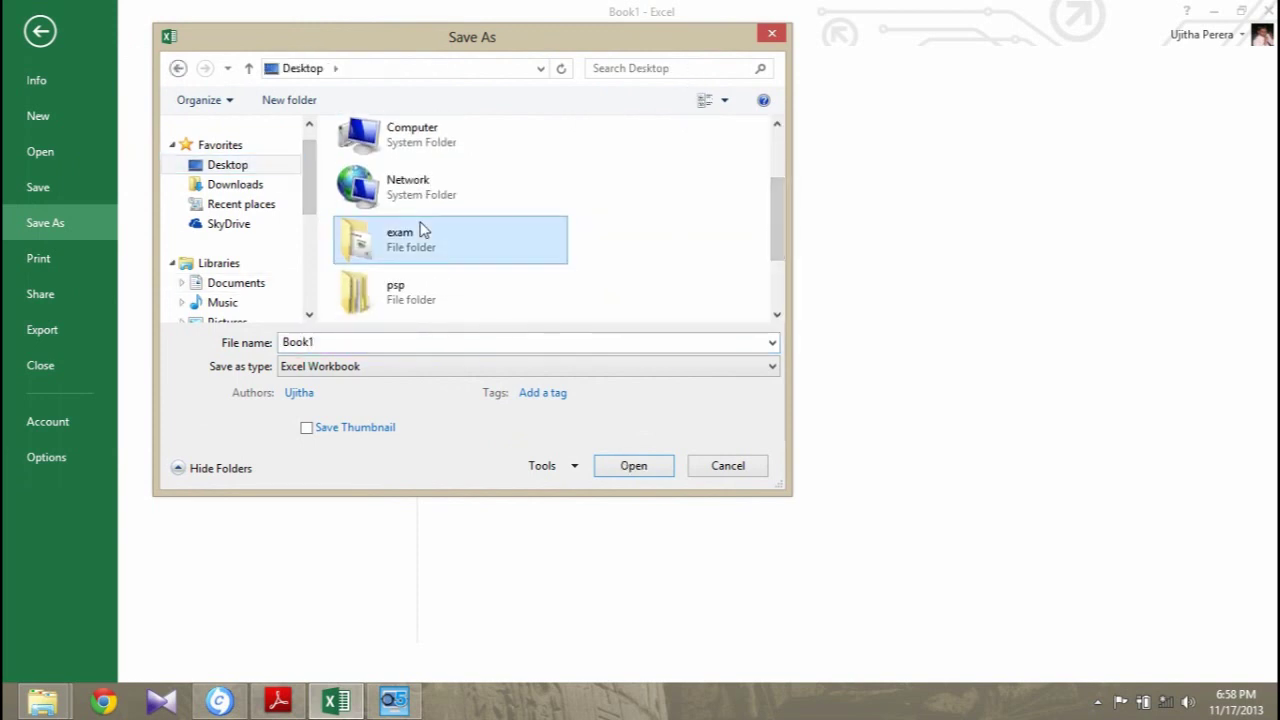
double_click(415, 231)
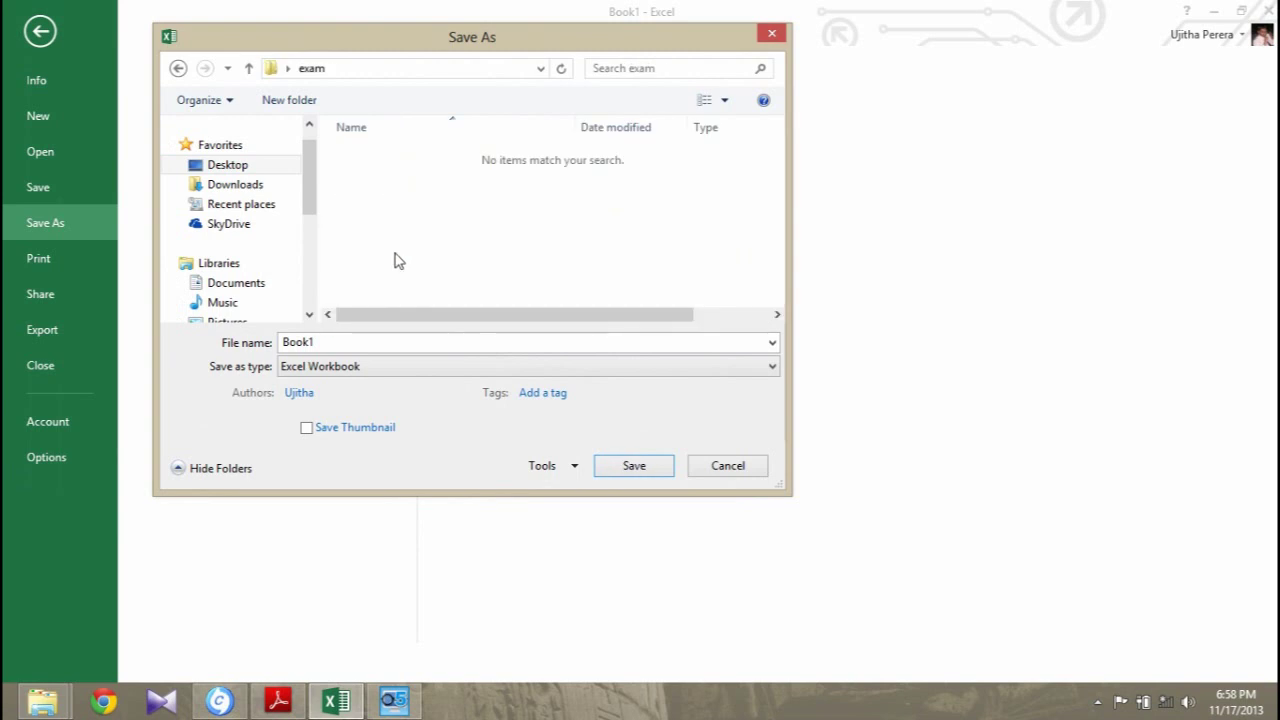
Step: Try saving the workbook as EAA-2011/001, which Excel rejects as an invalid name
double_click(305, 342)
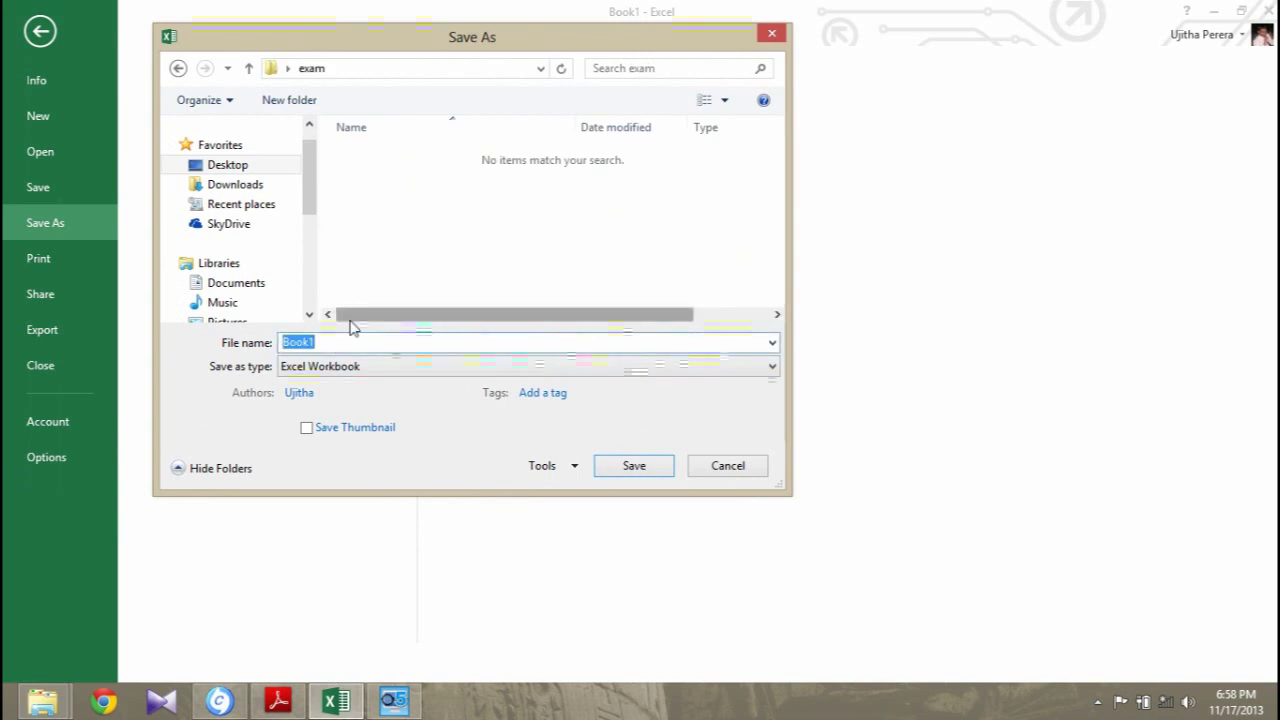
type("EAA-2011/001")
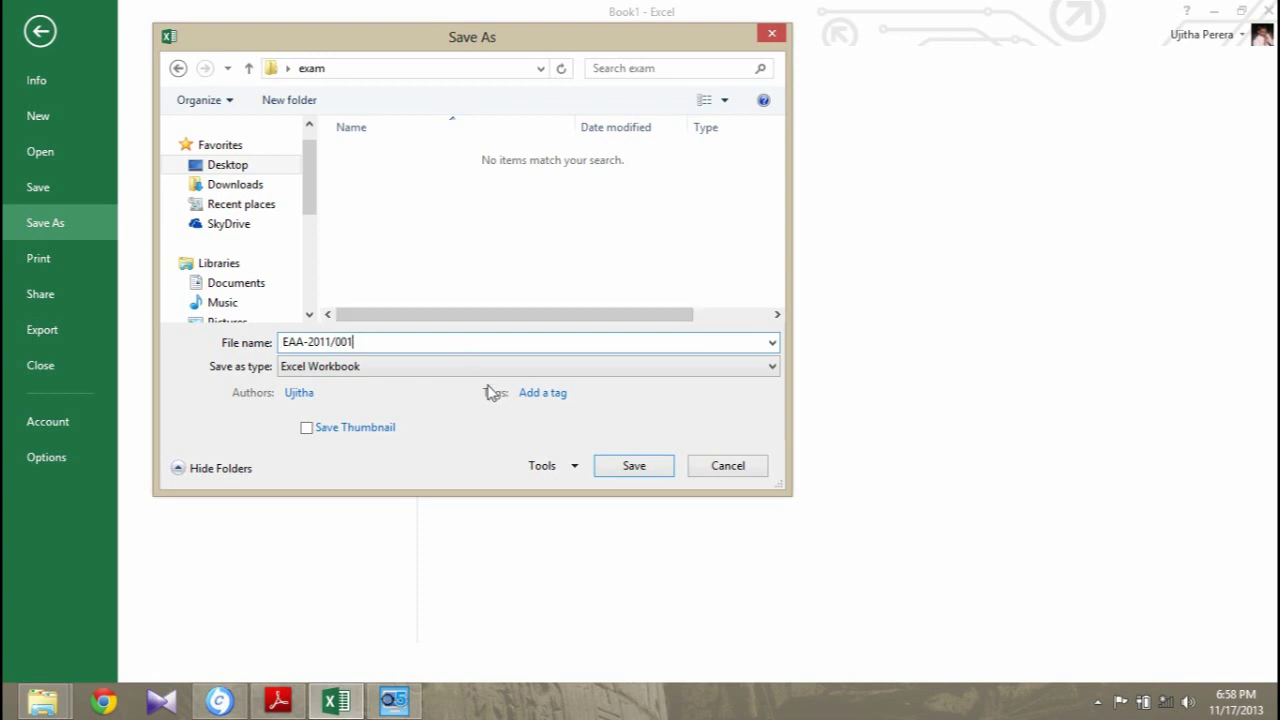
left_click(634, 467)
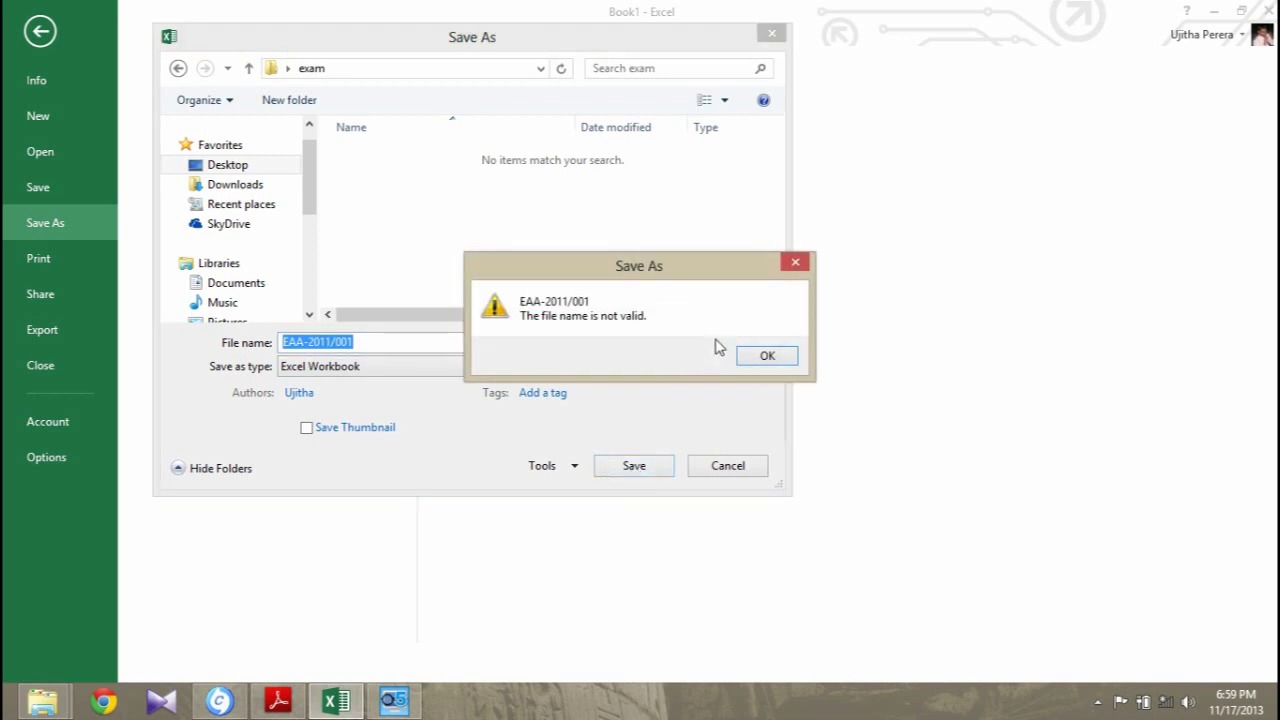
Step: Dismiss the error and save the workbook as EAA-2011-001, using a hyphen instead of the slash
left_click(760, 358)
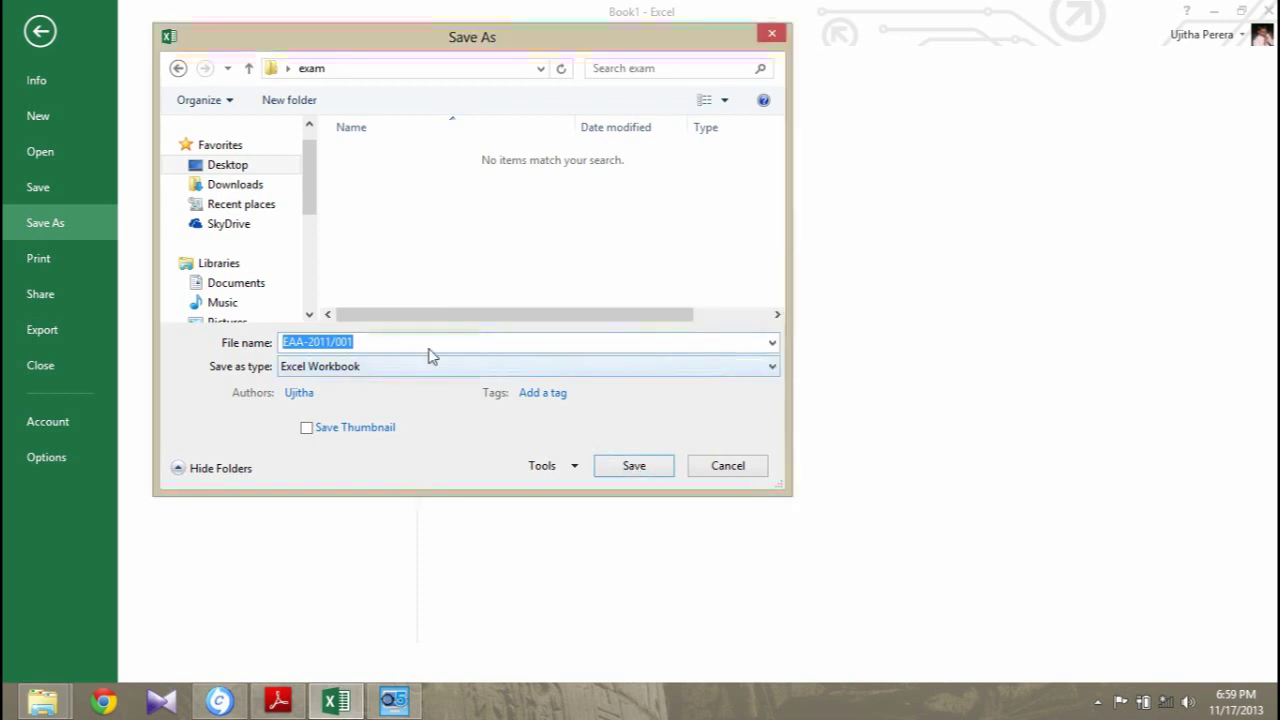
left_click(336, 343)
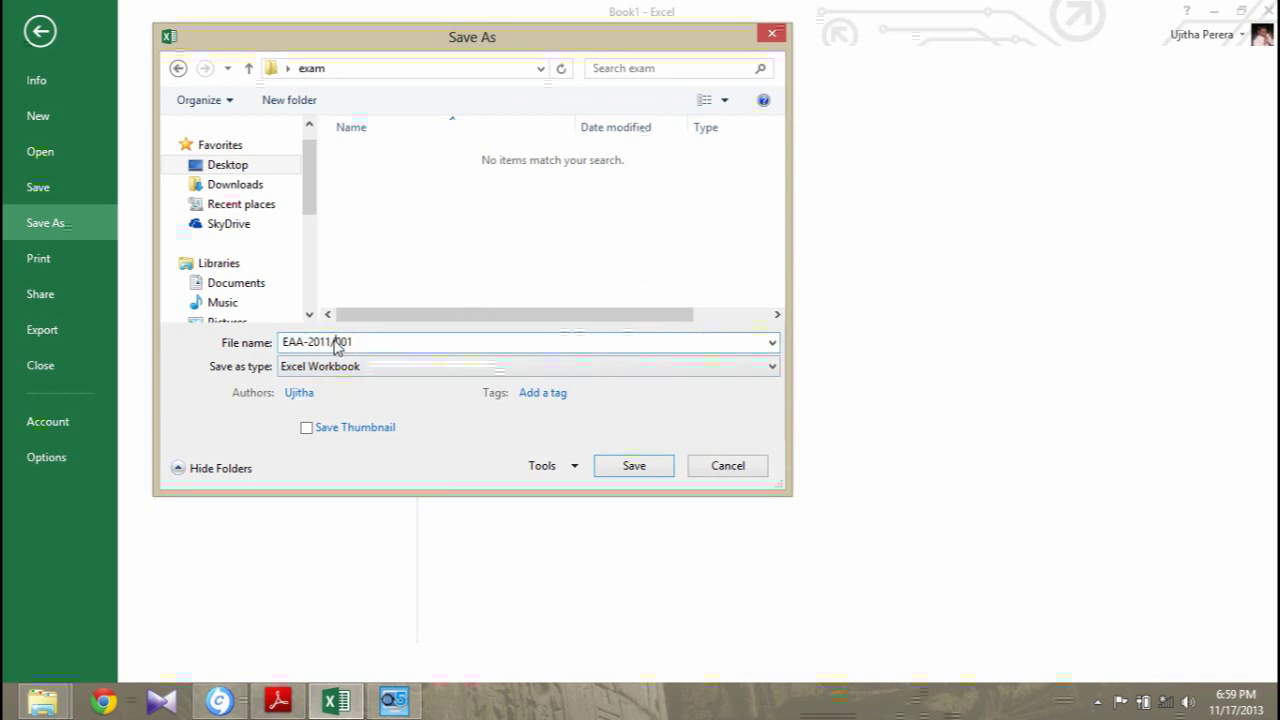
type("-")
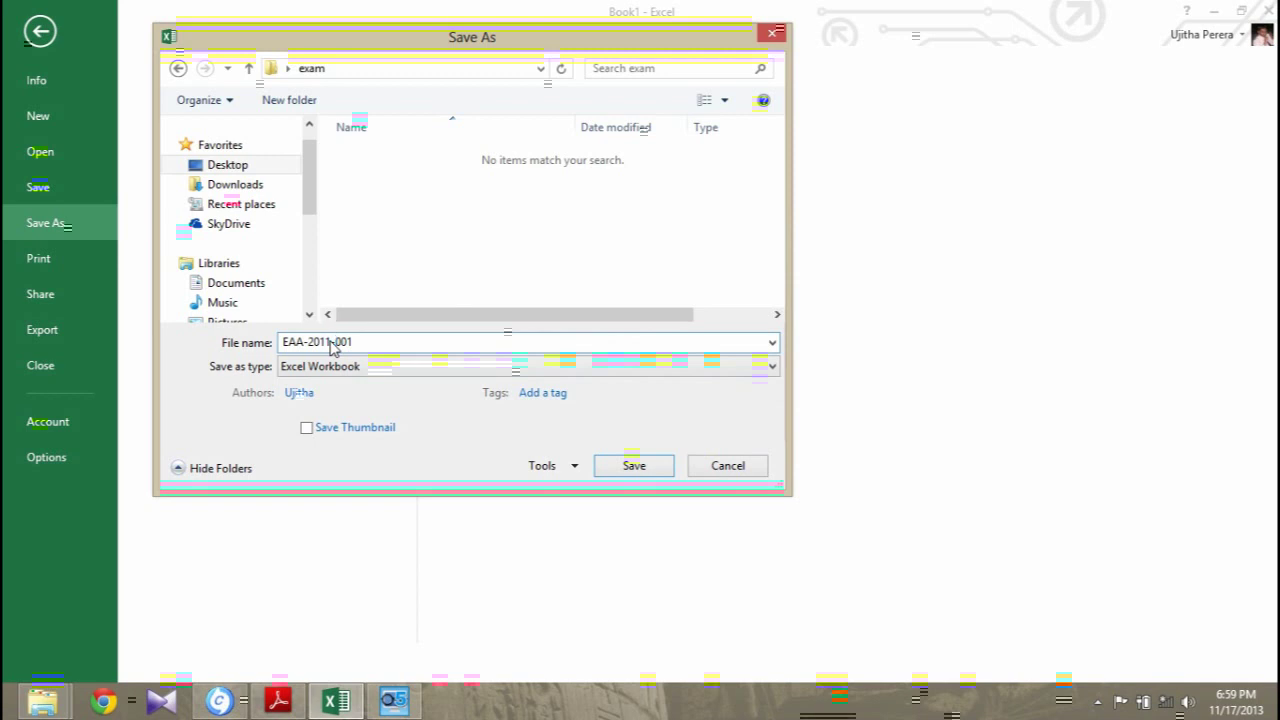
left_click(628, 468)
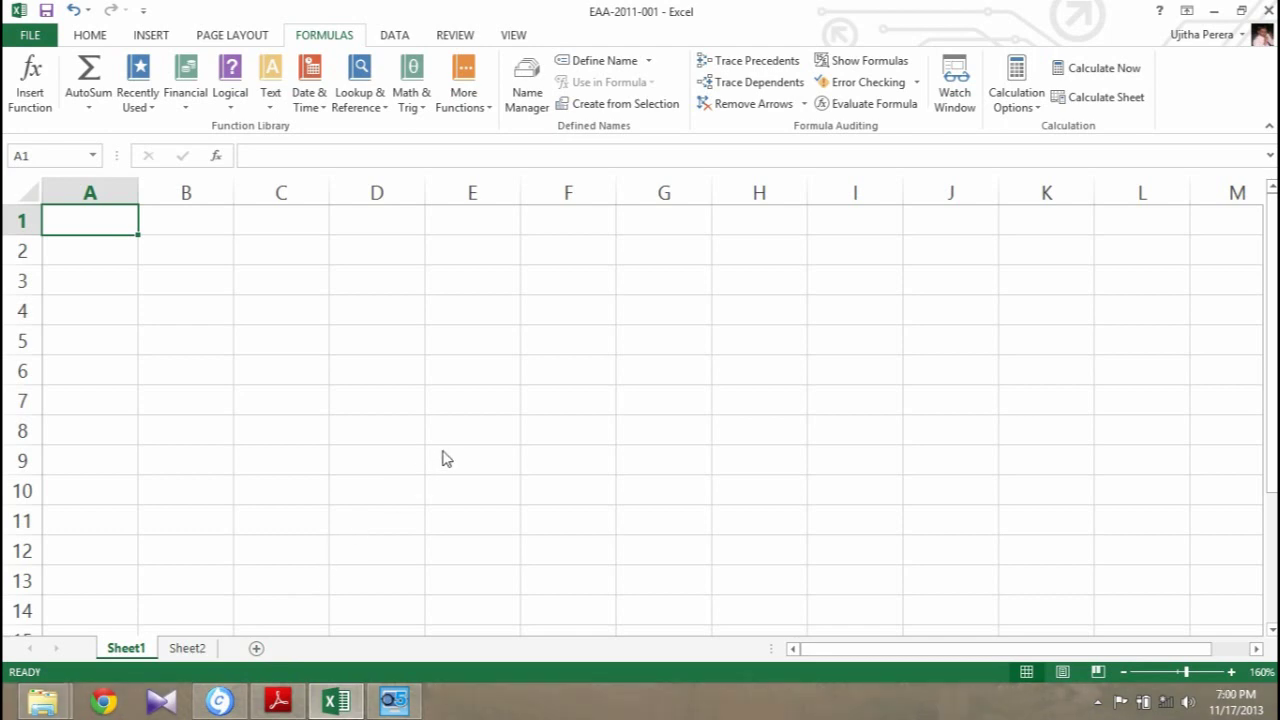
scroll(445, 450, "down", 1, "ctrl")
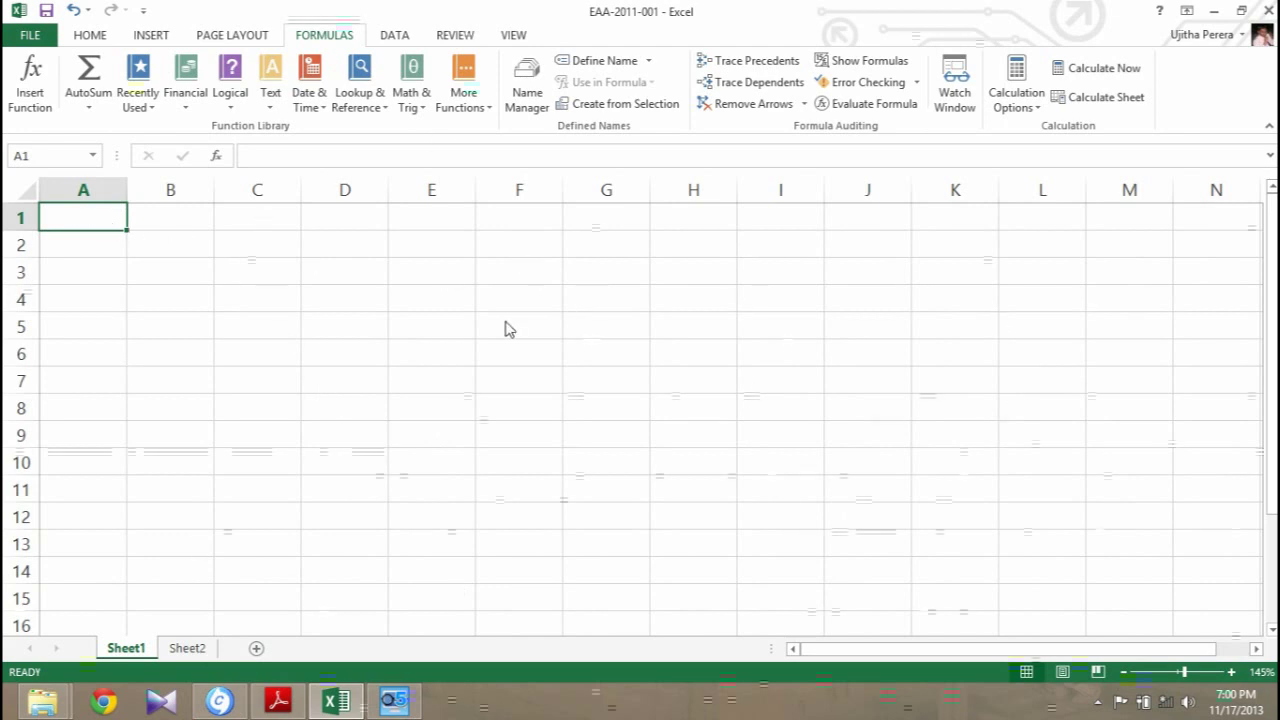
scroll(507, 329, "down", 1, "ctrl")
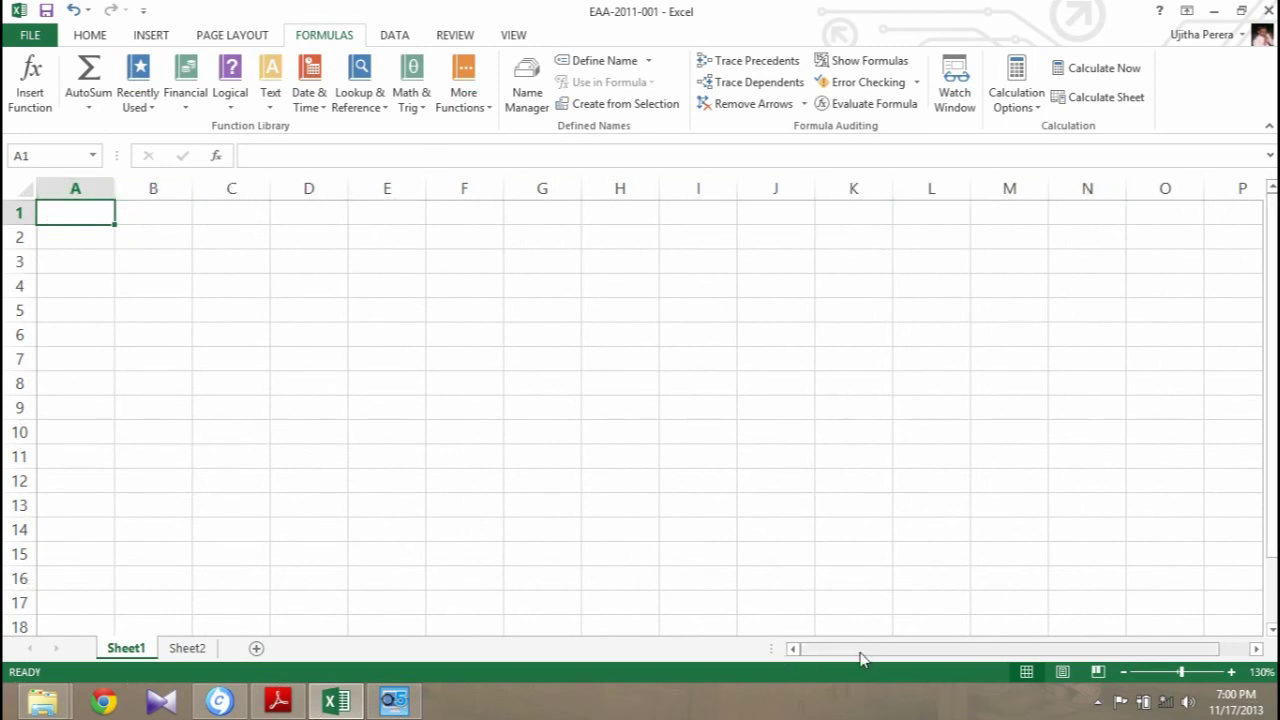
mouse_move(866, 650)
left_mouse_down()
mouse_move(966, 654)
mouse_move(874, 654)
left_mouse_up()
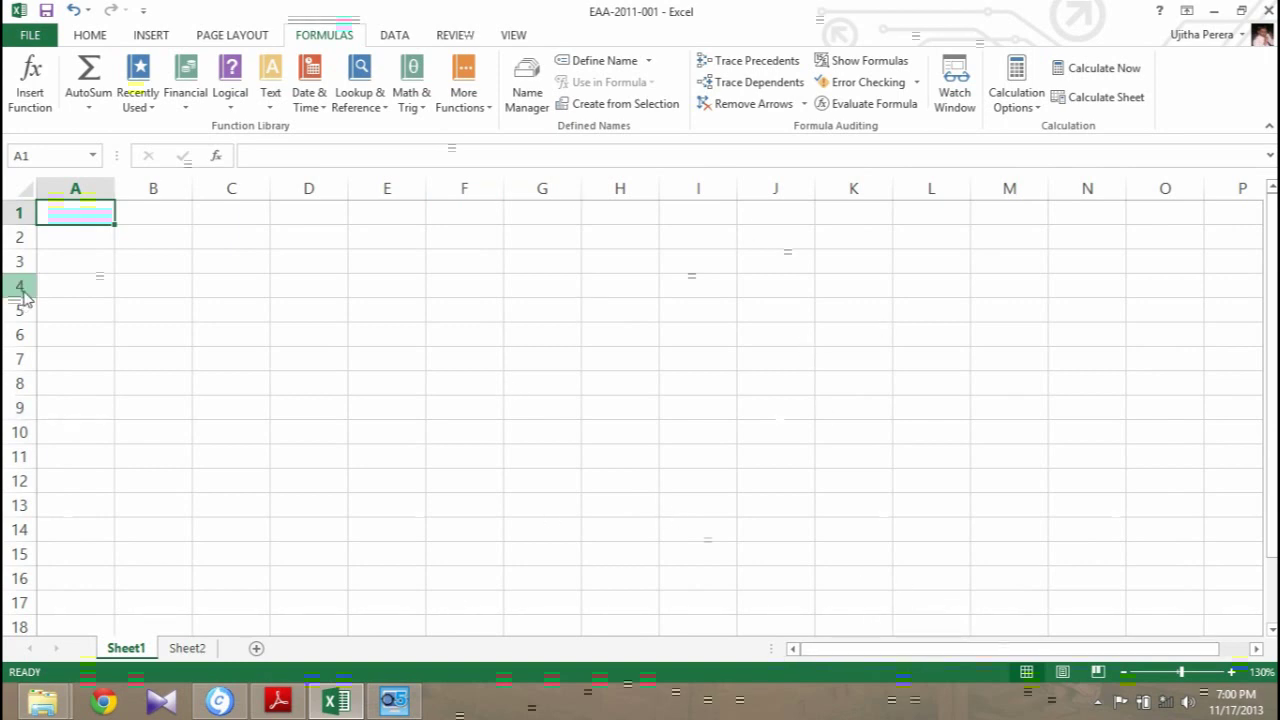
left_click_drag(1272, 260, 1250, 456)
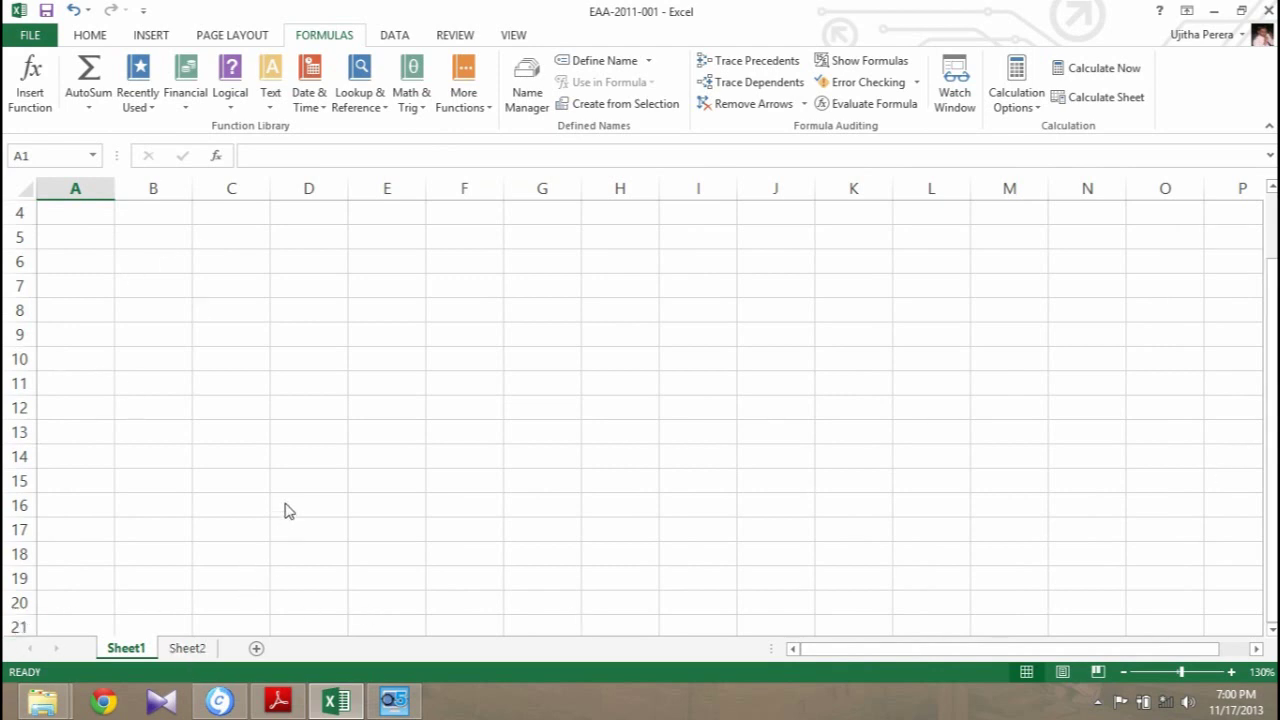
left_click_drag(1270, 370, 1208, 295)
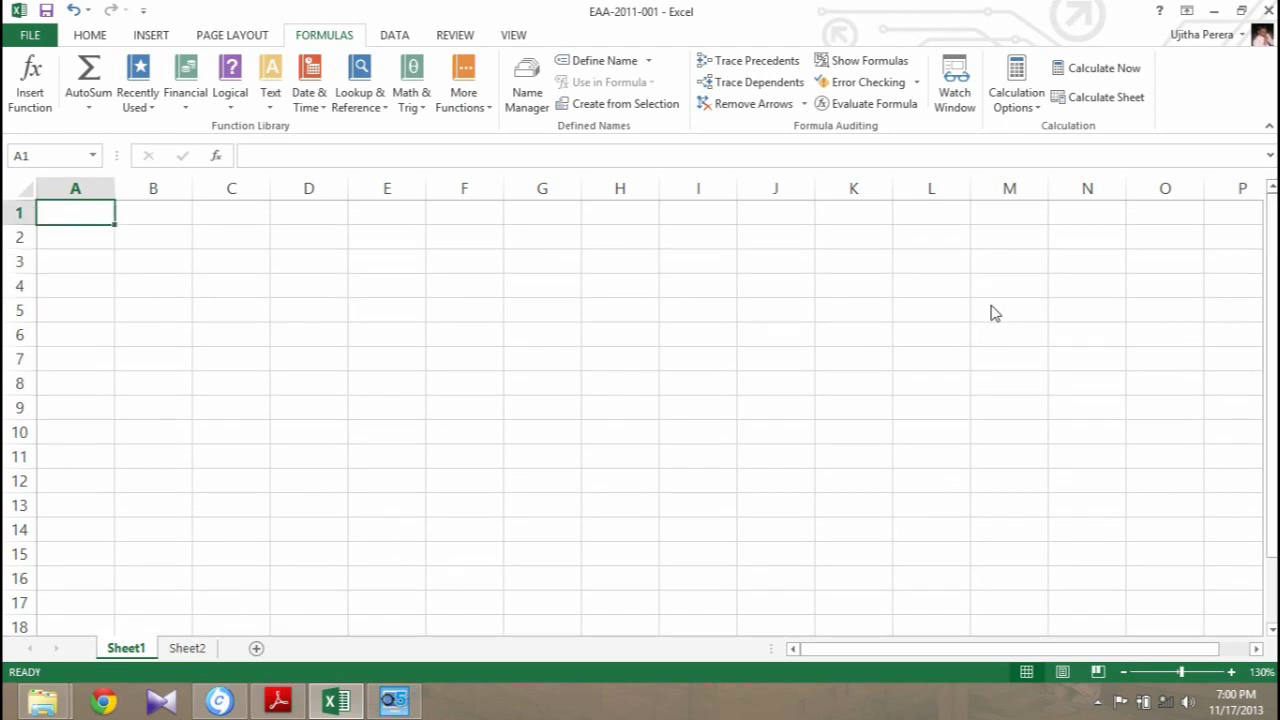
scroll(577, 300, "down", 1)
scroll(300, 305, "up", 1)
scroll(256, 266, "up", 1)
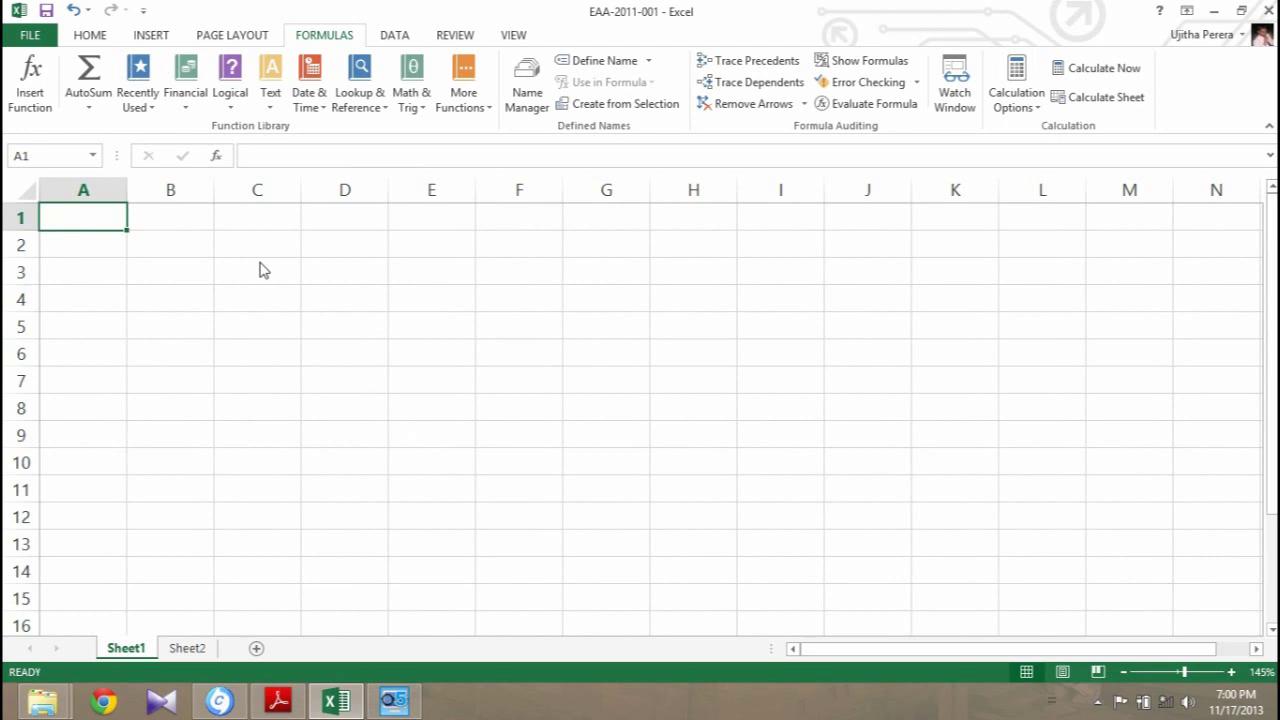
scroll(259, 270, "up", 1)
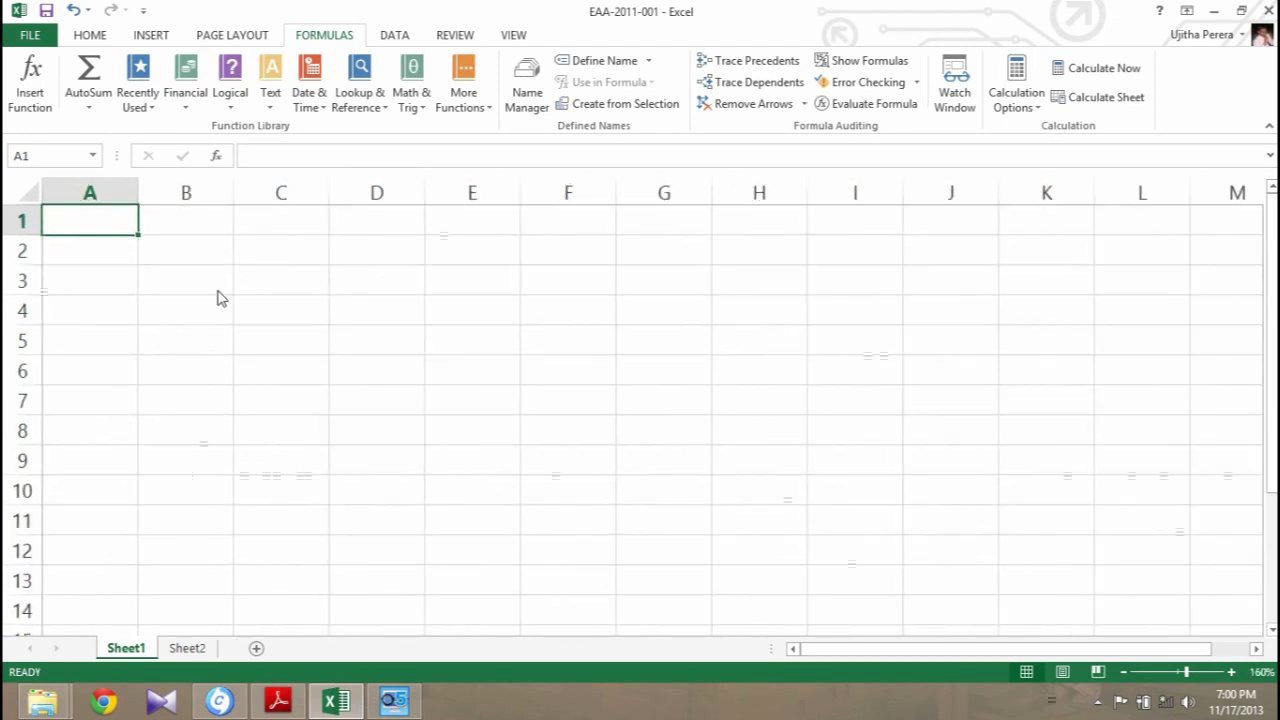
left_click_drag(175, 281, 378, 352)
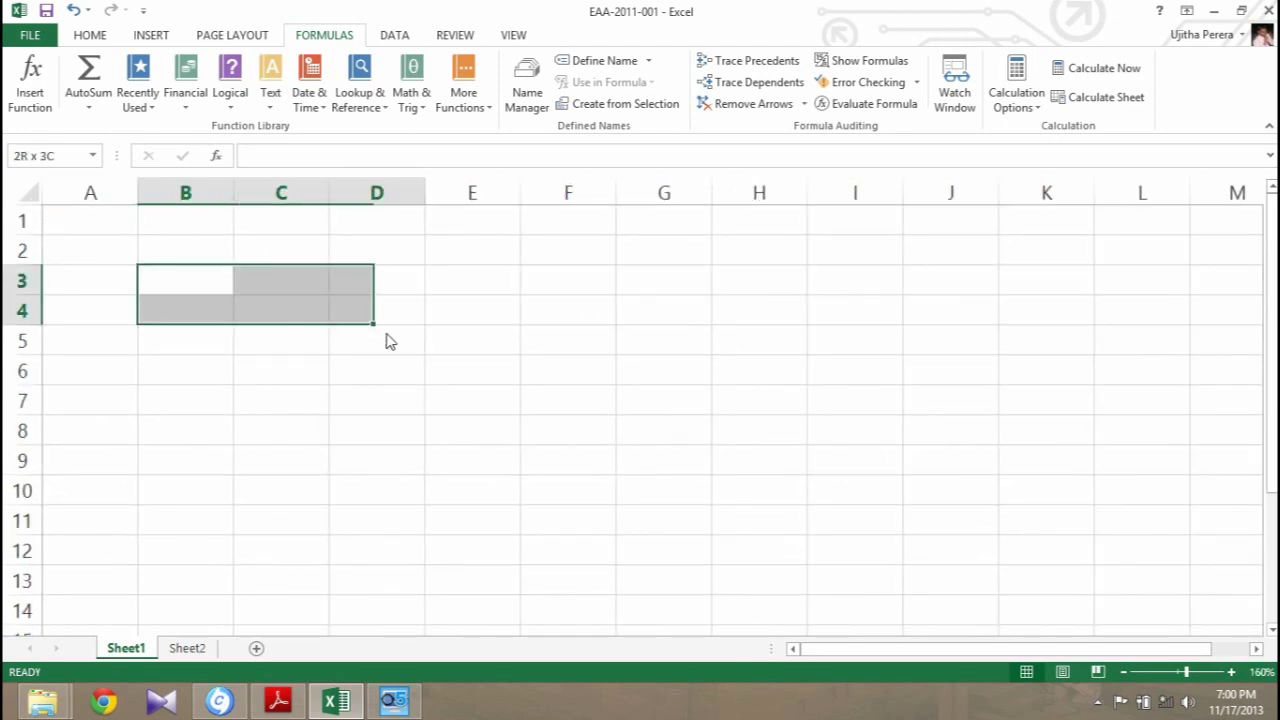
left_click(478, 296)
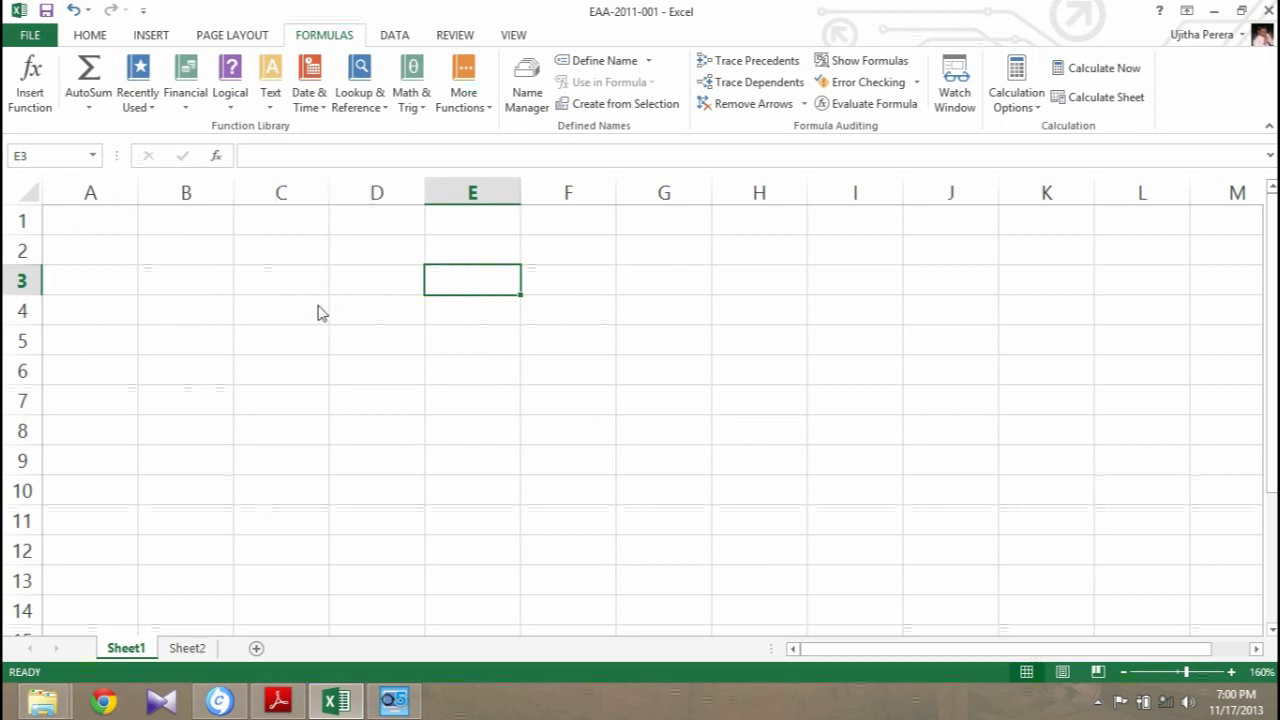
left_click(176, 286)
type("sada")
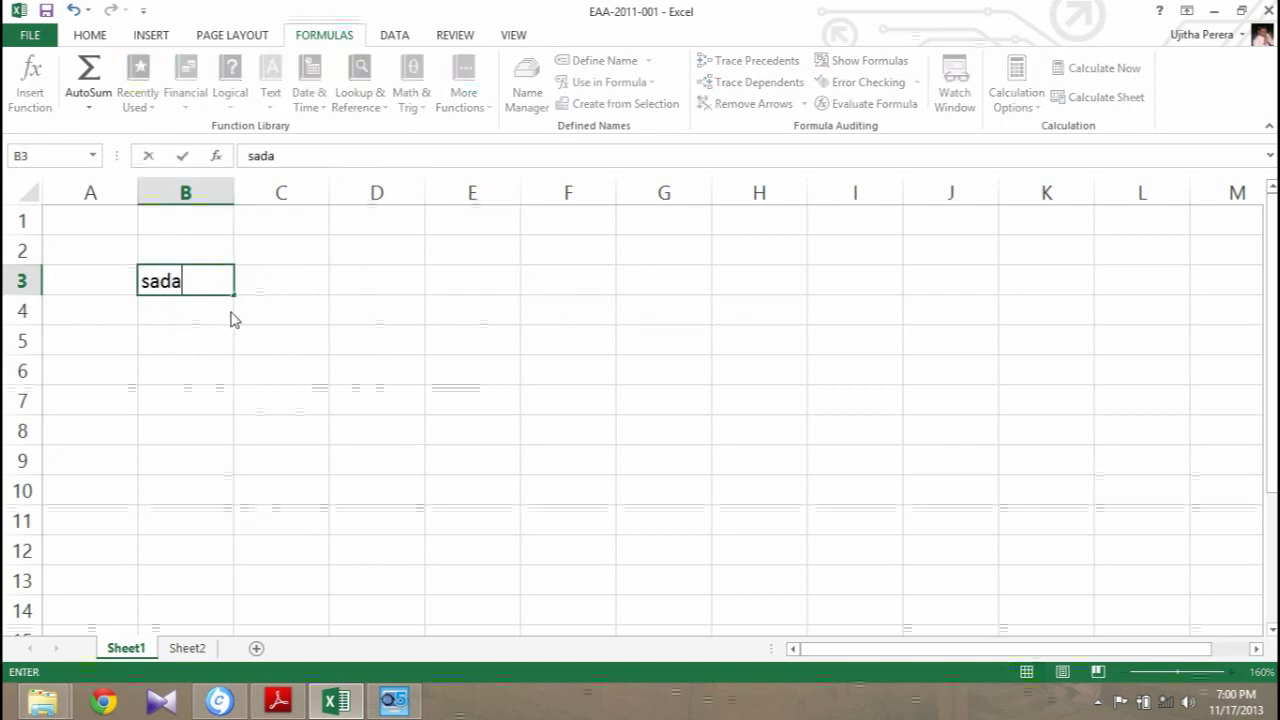
type("dad")
left_click(287, 283)
type("adadada")
left_click(268, 309)
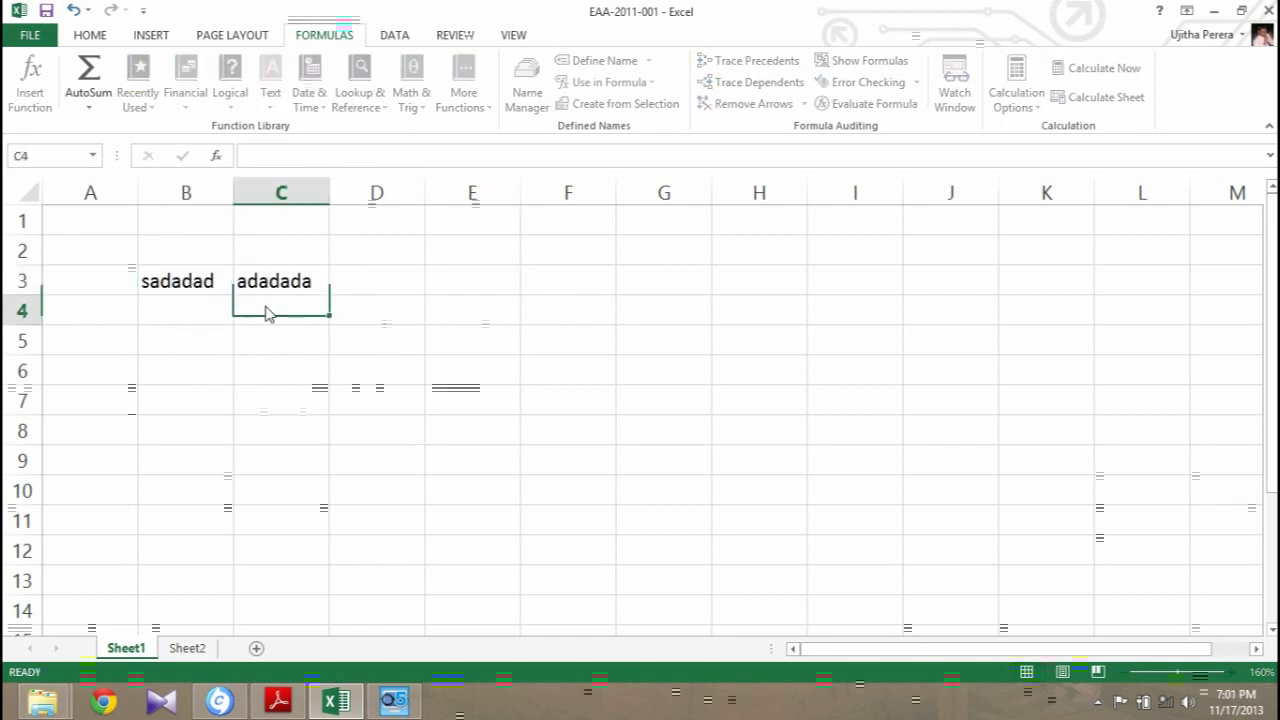
type("adad")
left_click(184, 318)
type("adada")
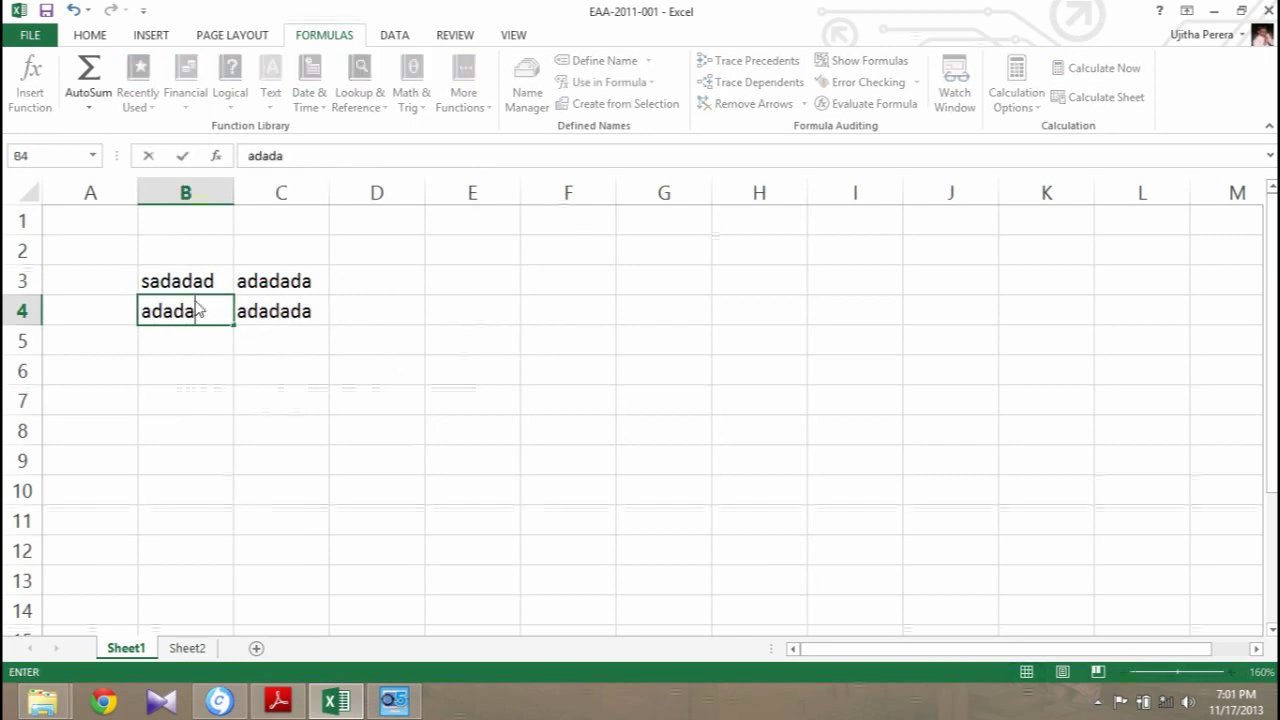
left_click(405, 350)
left_click_drag(167, 281, 305, 323)
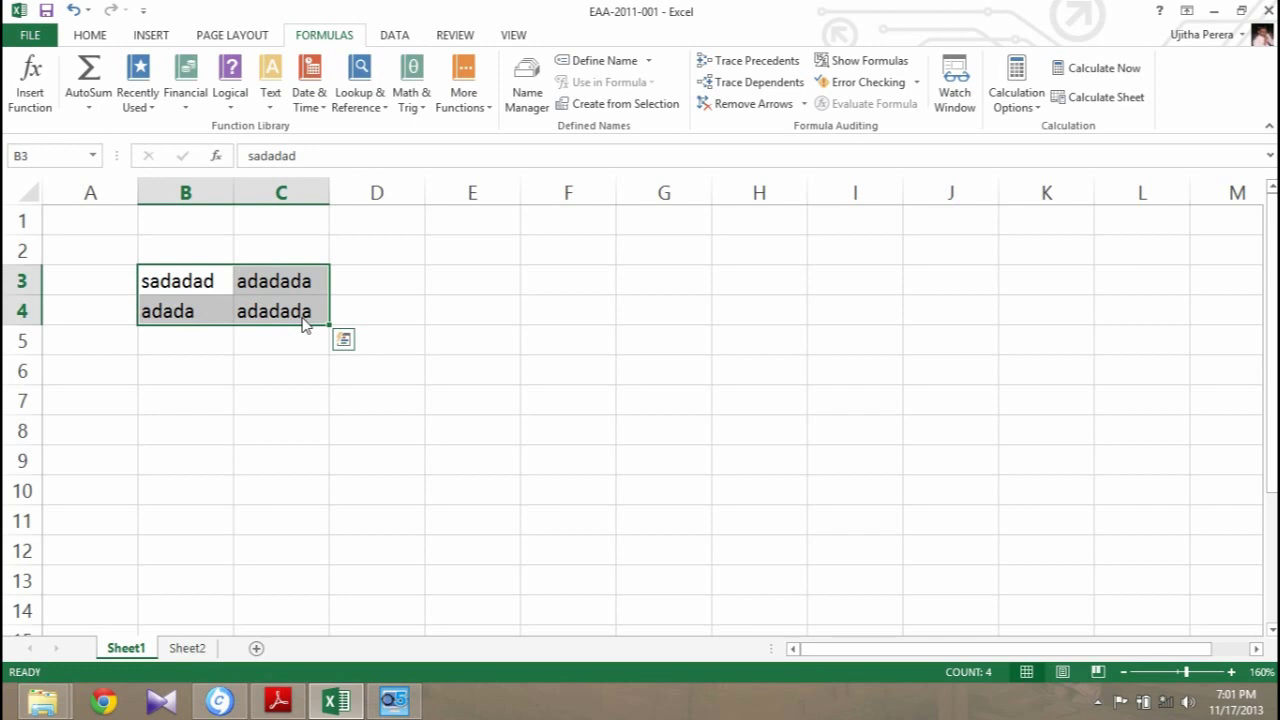
left_click(359, 318)
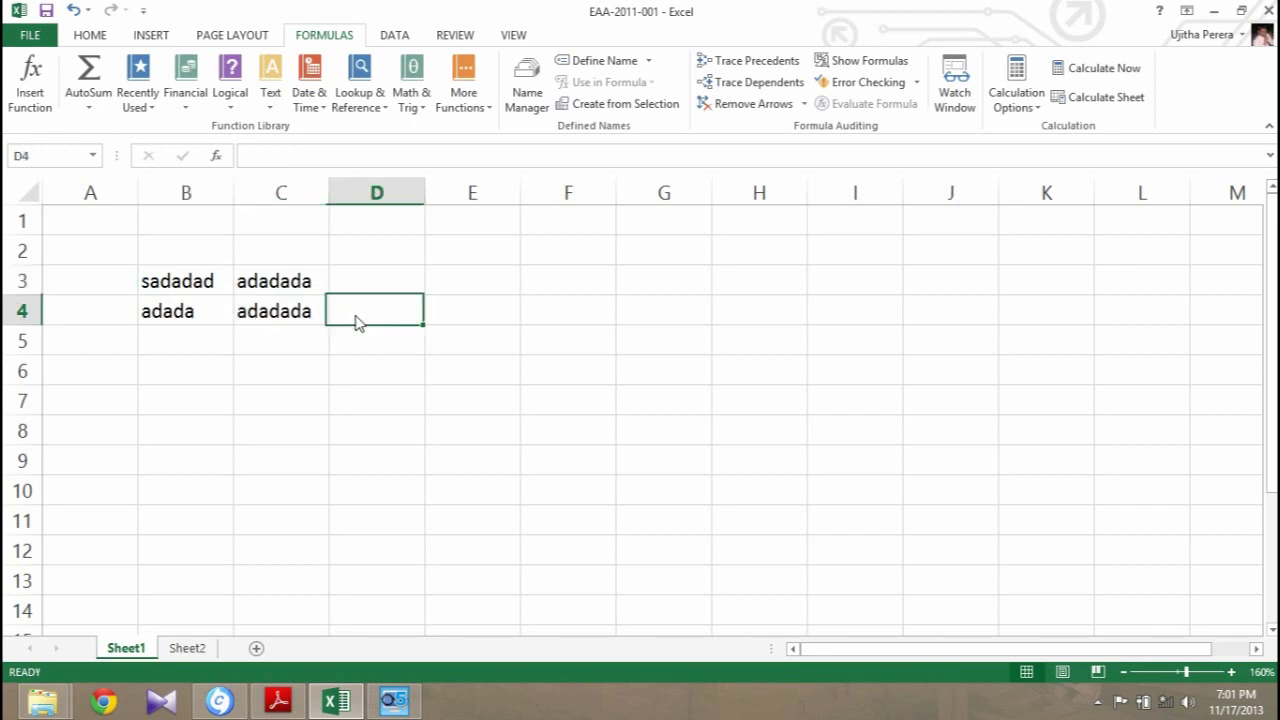
left_click_drag(155, 286, 298, 320)
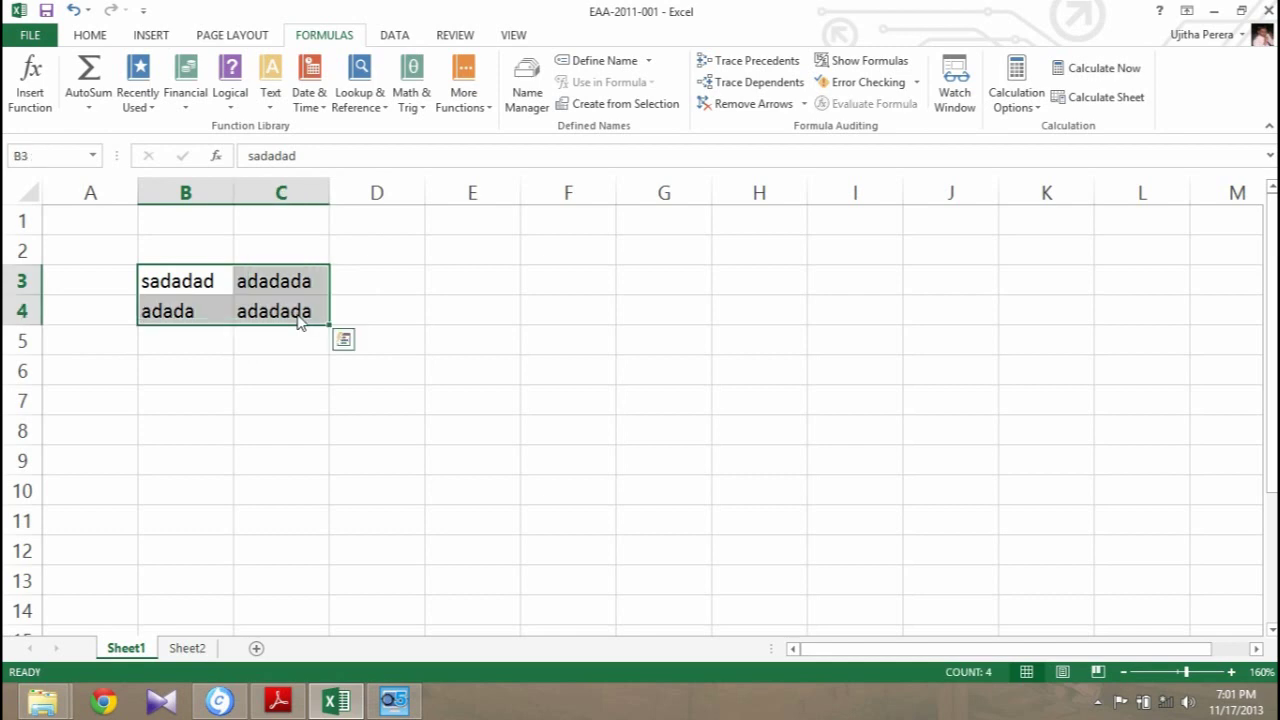
key("Delete")
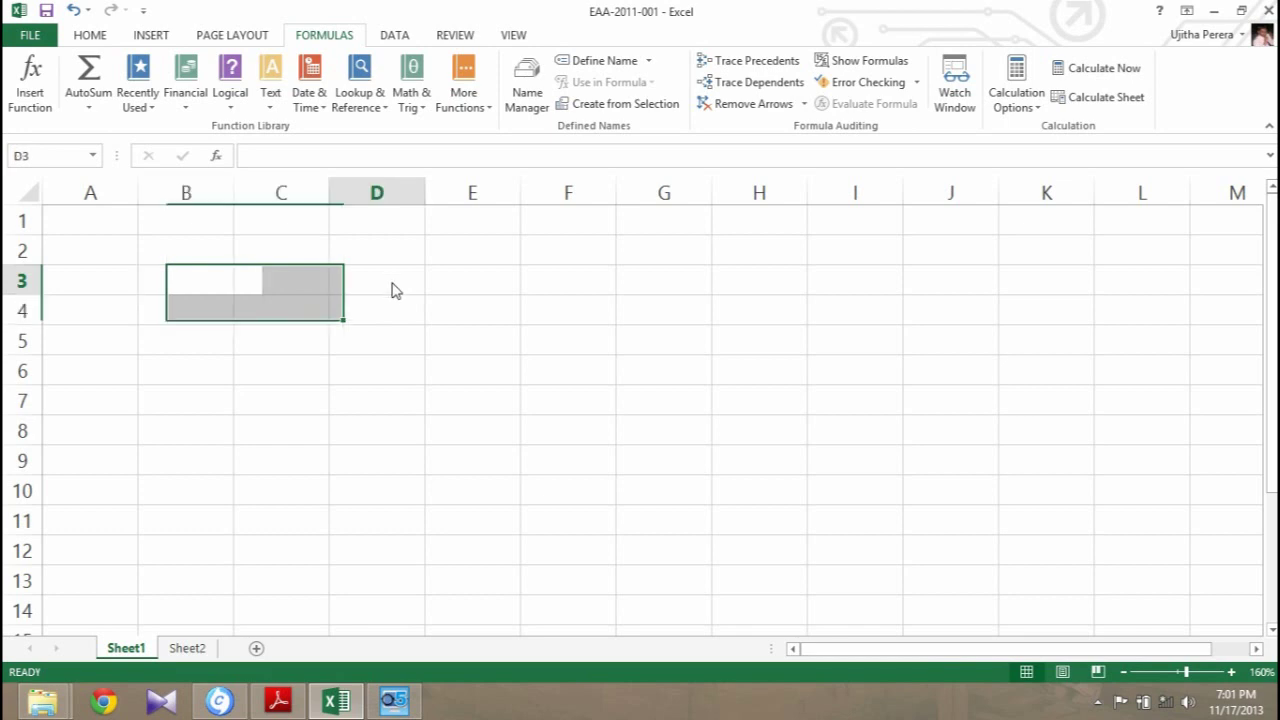
left_click_drag(390, 288, 508, 320)
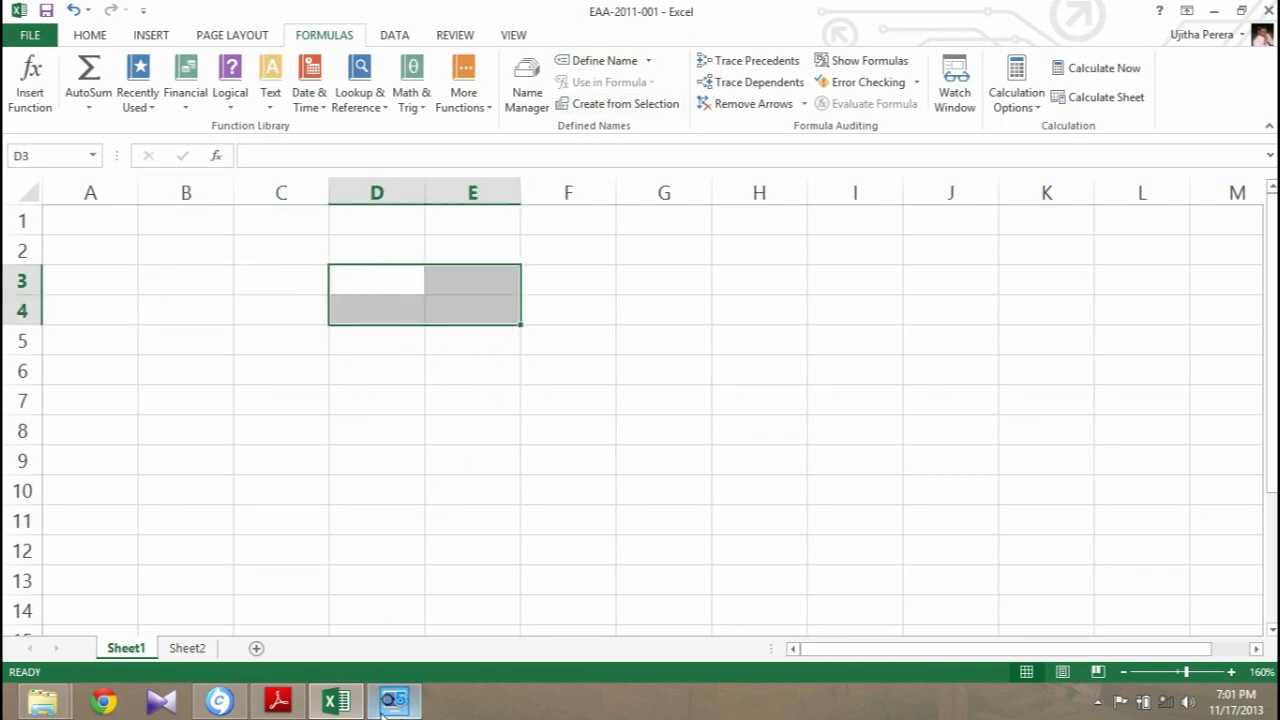
mouse_move(335, 701)
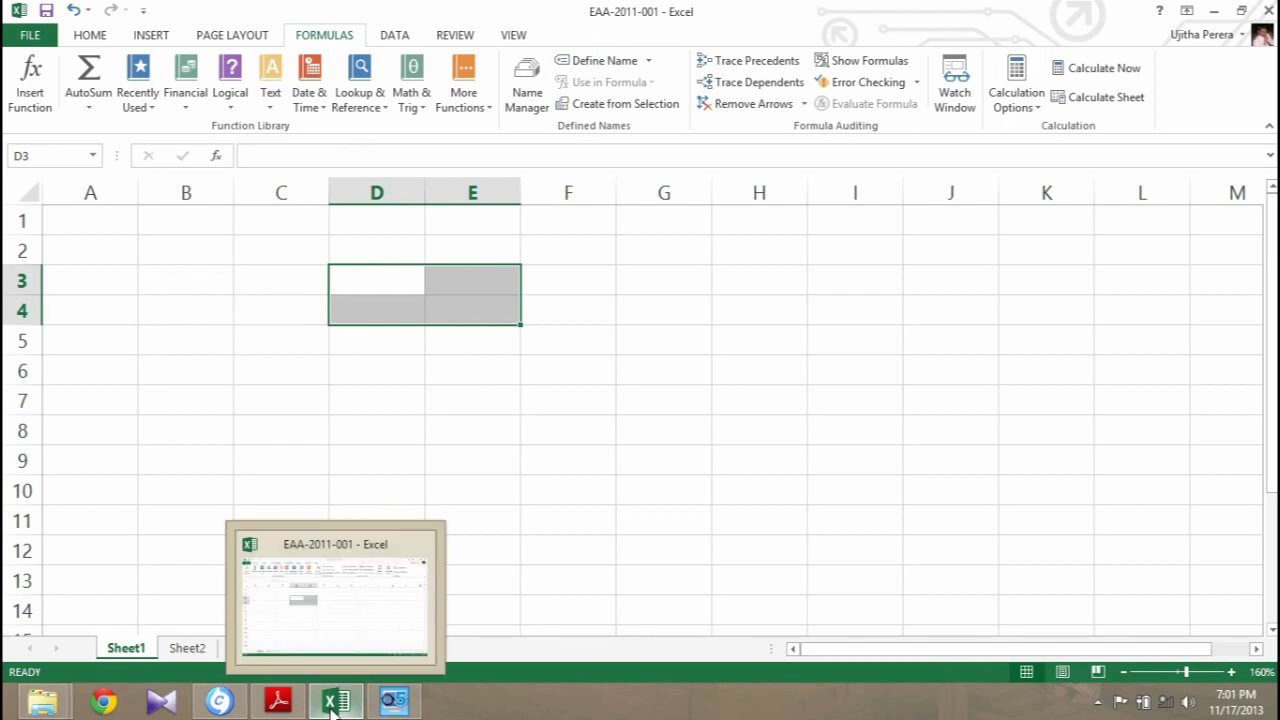
left_click(278, 701)
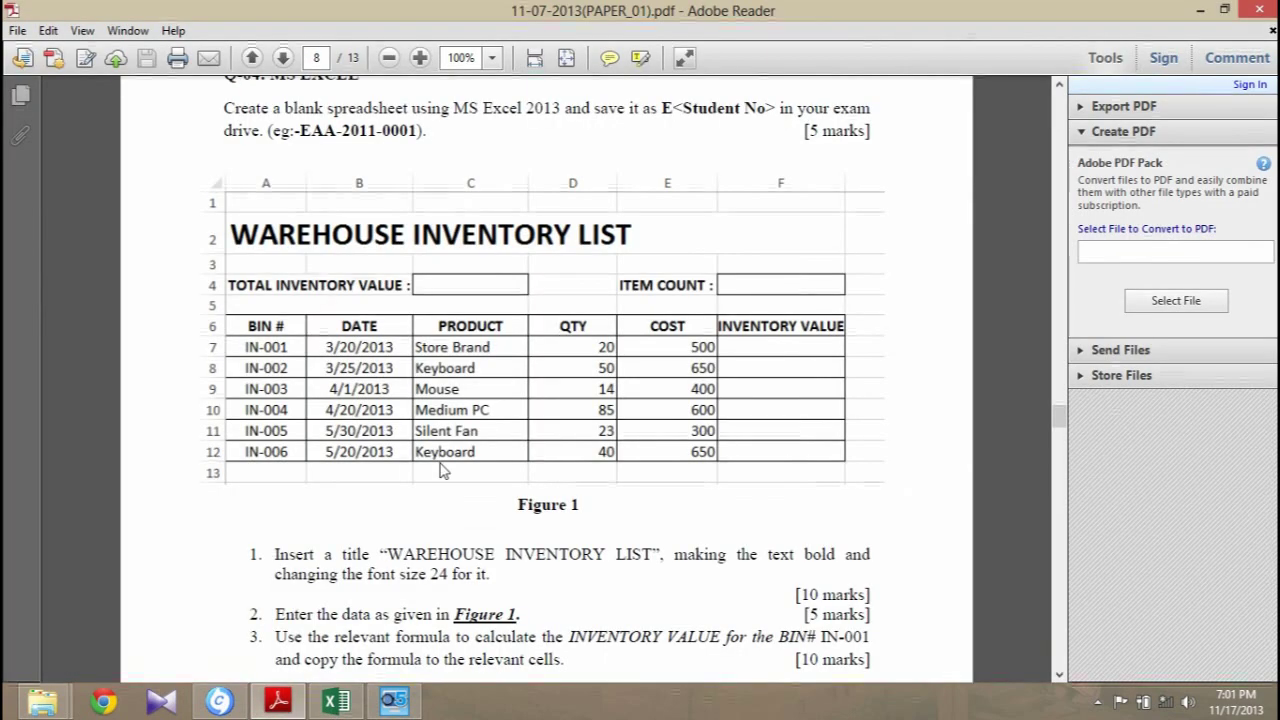
scroll(493, 297, "down", 1)
scroll(493, 297, "up", 1)
scroll(446, 224, "down", 1)
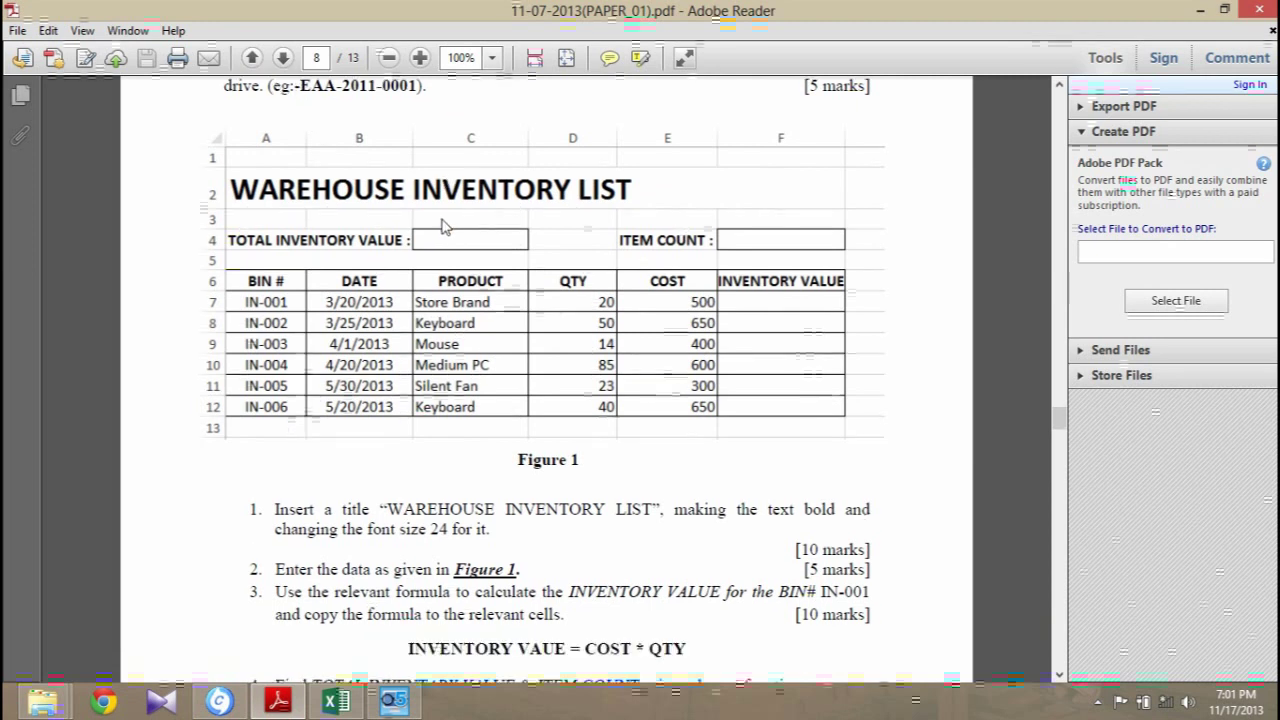
scroll(442, 226, "up", 1)
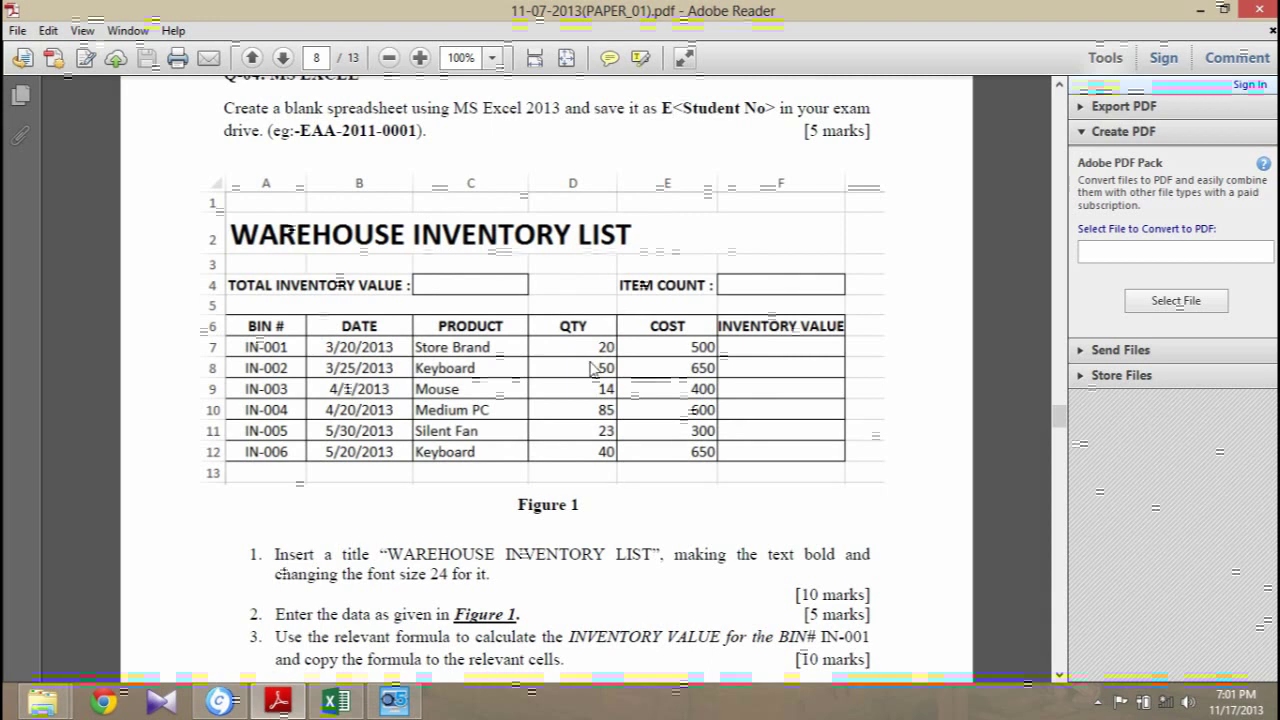
scroll(574, 388, "up", 1)
scroll(405, 550, "down", 1)
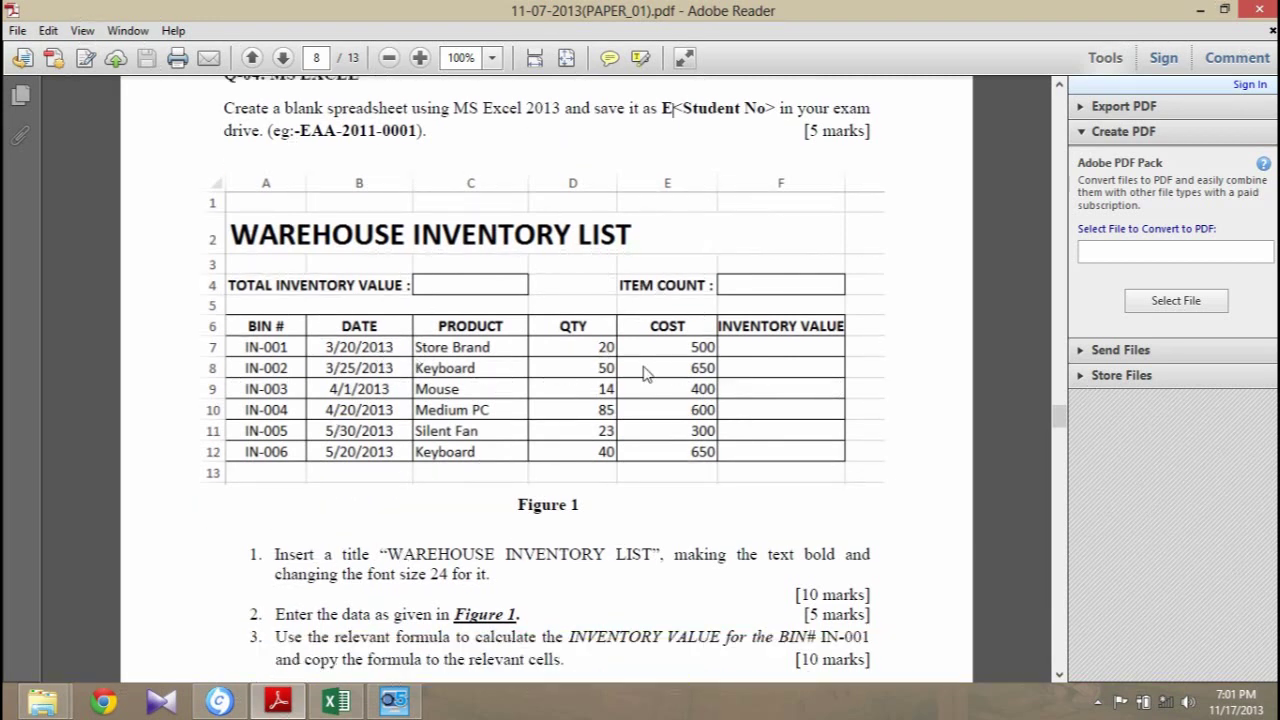
scroll(745, 352, "down", 1)
scroll(745, 352, "down", 1)
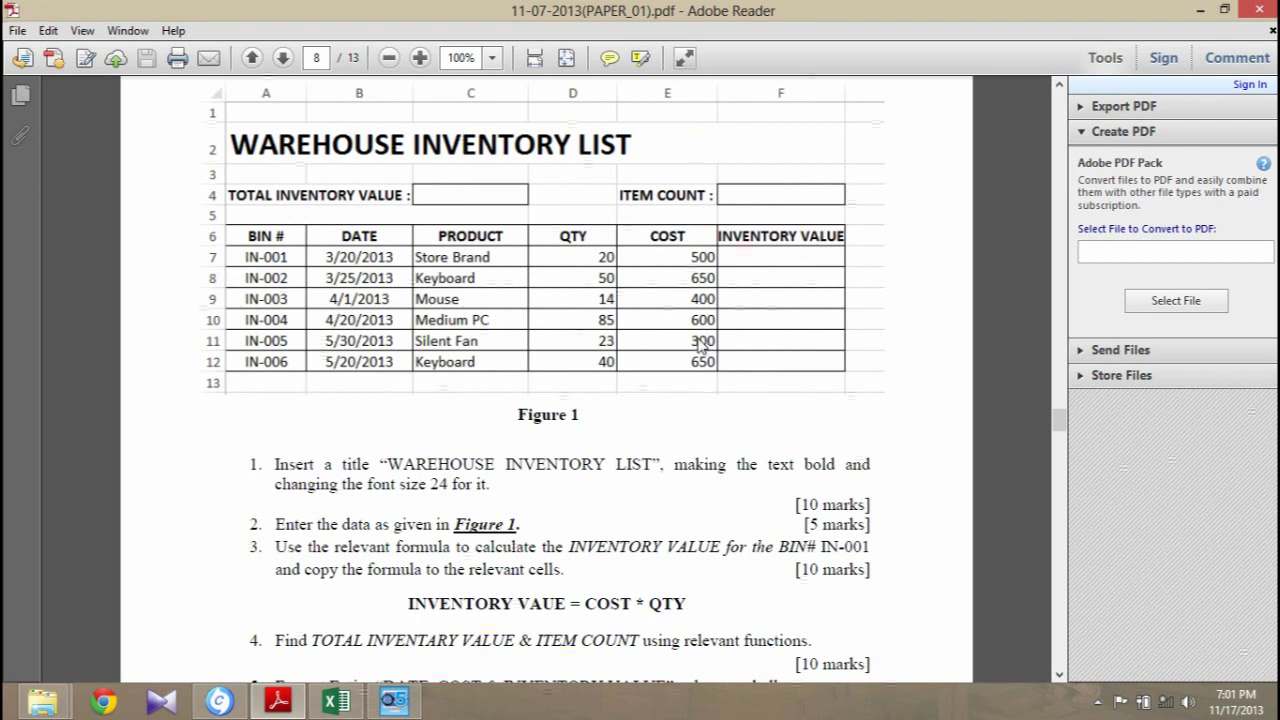
scroll(485, 307, "down", 1)
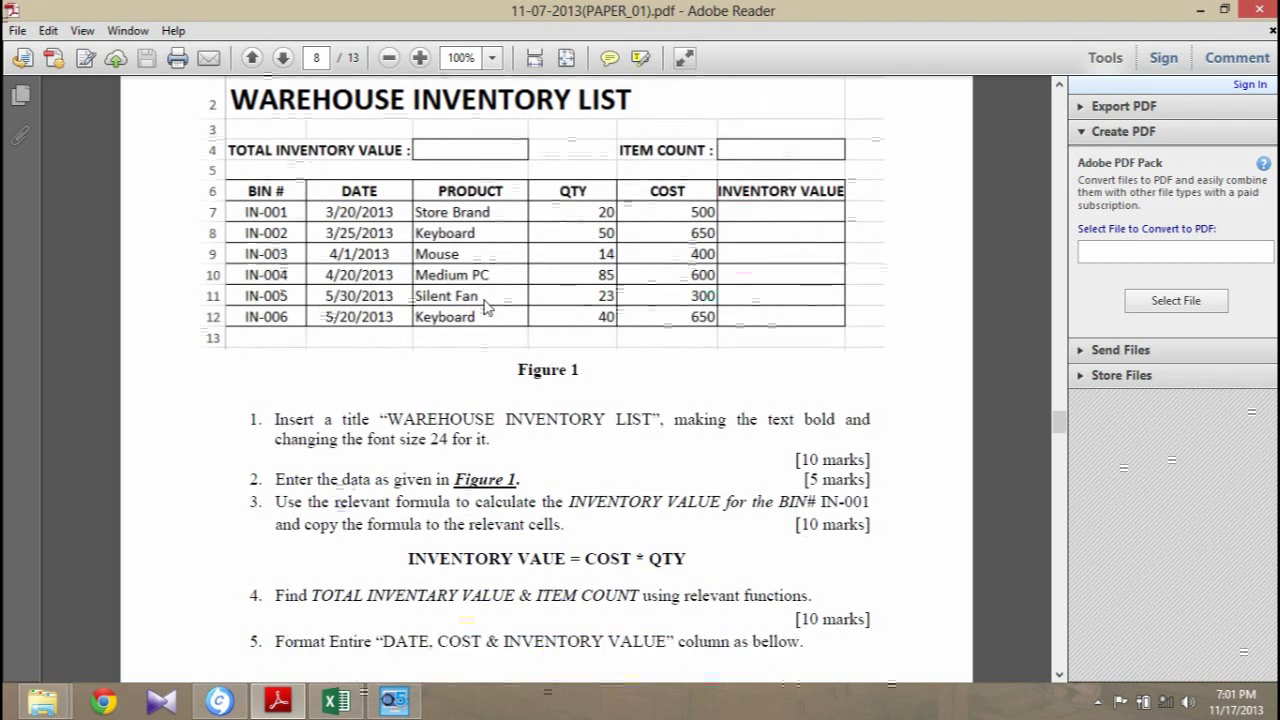
scroll(485, 307, "down", 1)
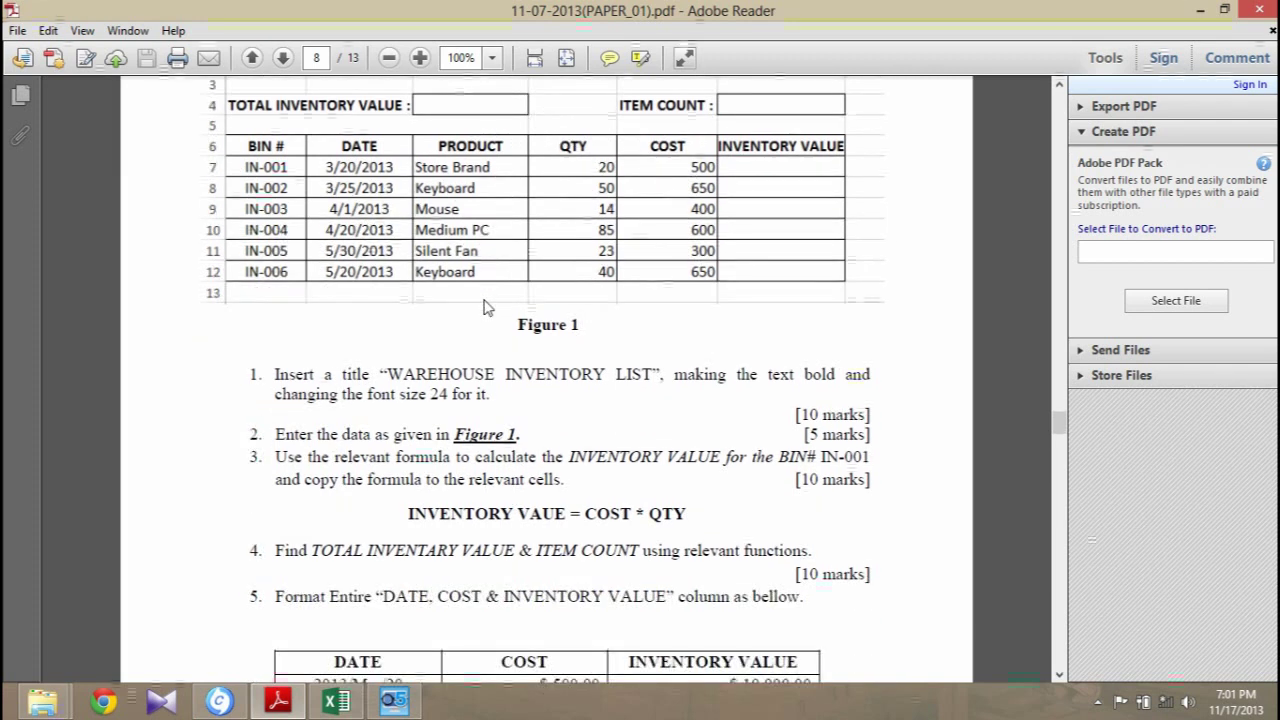
scroll(485, 307, "up", 1)
scroll(480, 300, "down", 1)
scroll(446, 270, "up", 1)
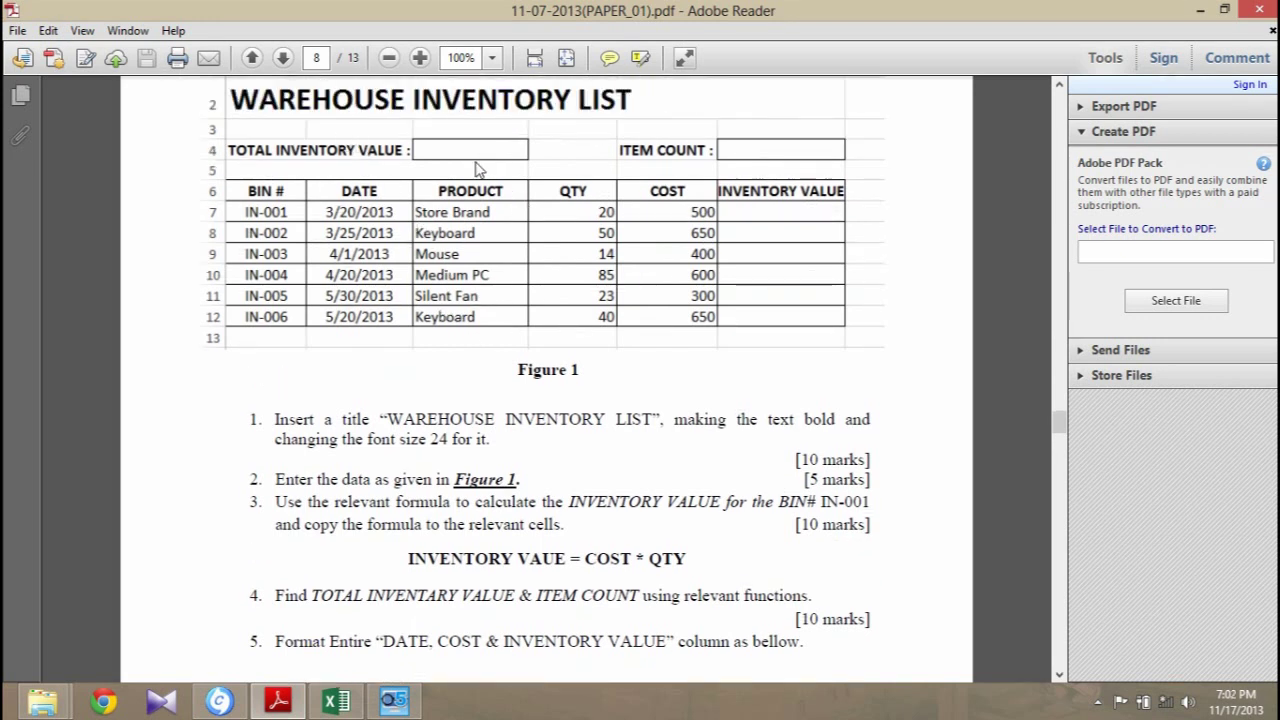
scroll(585, 167, "down", 1)
scroll(589, 165, "down", 1)
scroll(589, 165, "up", 1)
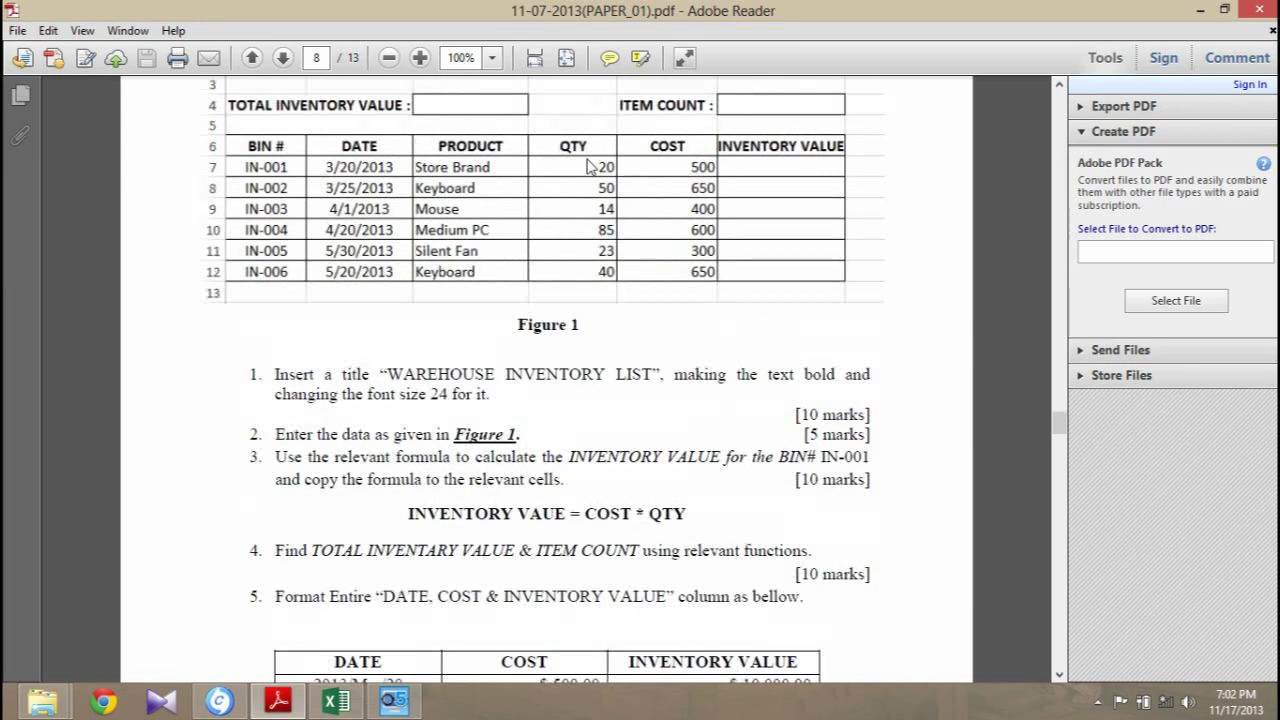
scroll(590, 165, "down", 1)
scroll(590, 165, "up", 3)
scroll(590, 165, "up", 2)
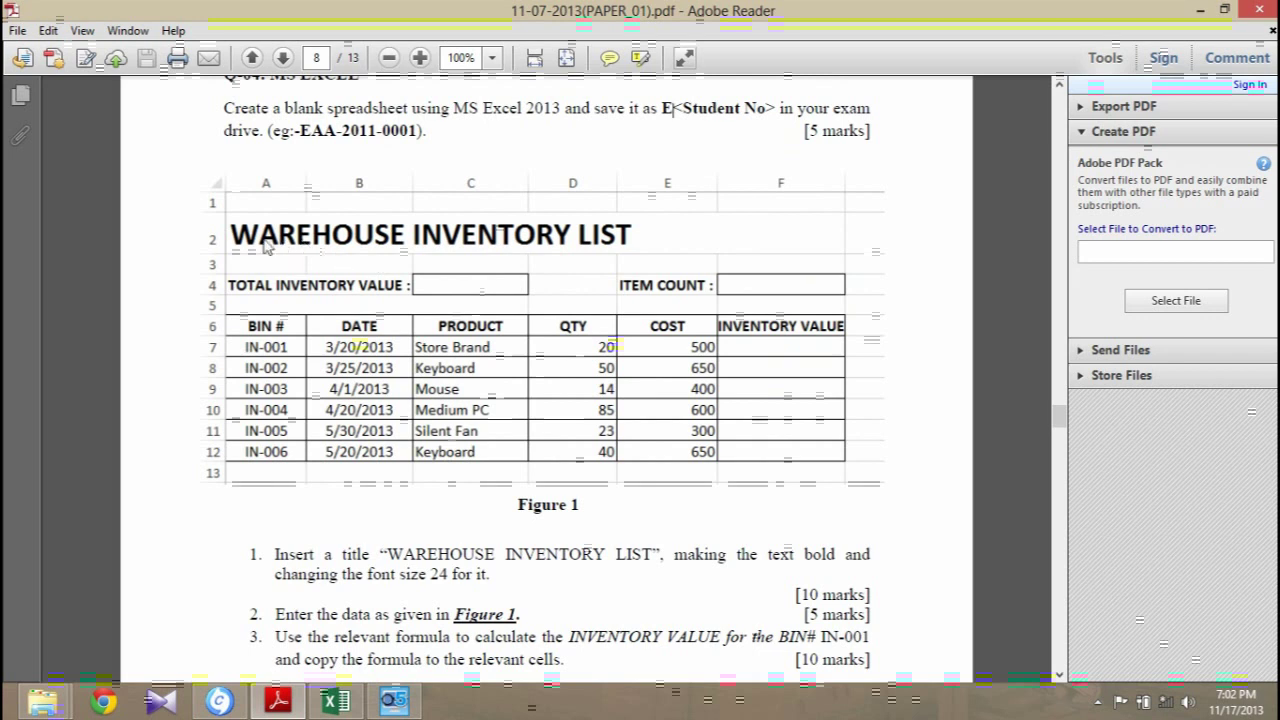
left_click_drag(237, 247, 630, 238)
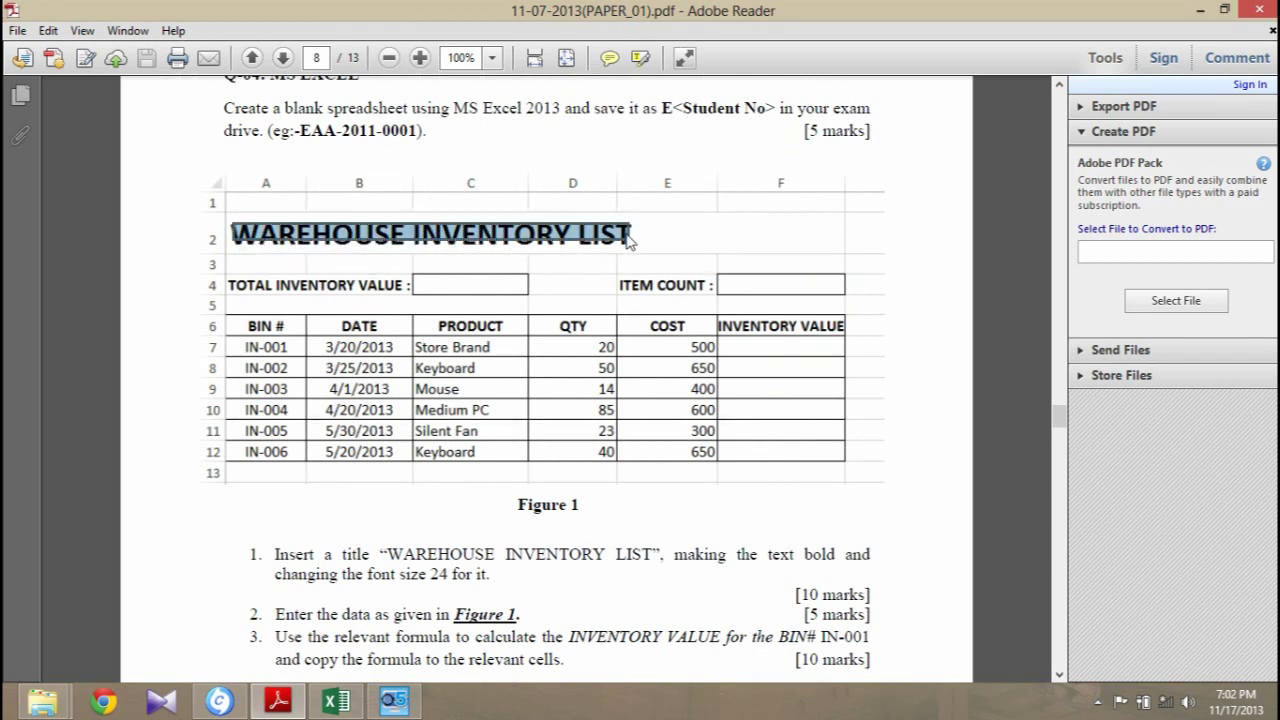
left_click(674, 256)
left_click(660, 258)
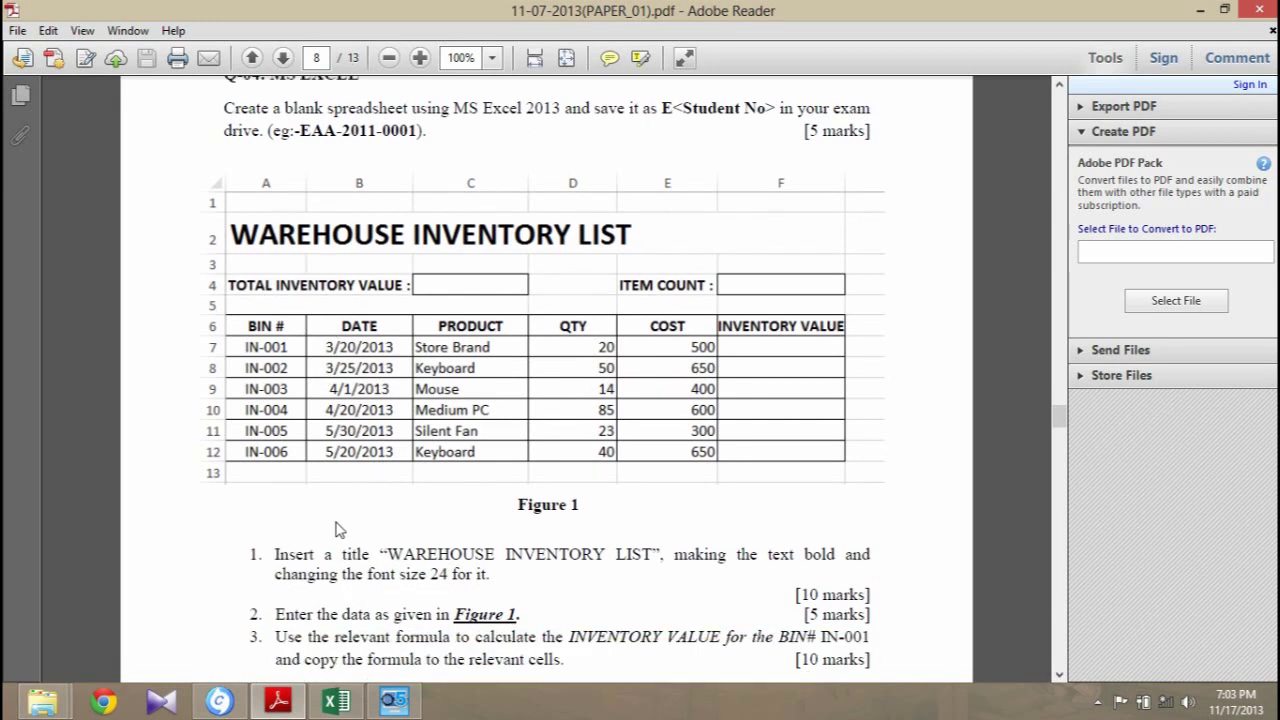
Step: Copy the WAREHOUSE INVENTORY LIST title from question 1 and return to the Excel workbook
left_click_drag(381, 556, 663, 560)
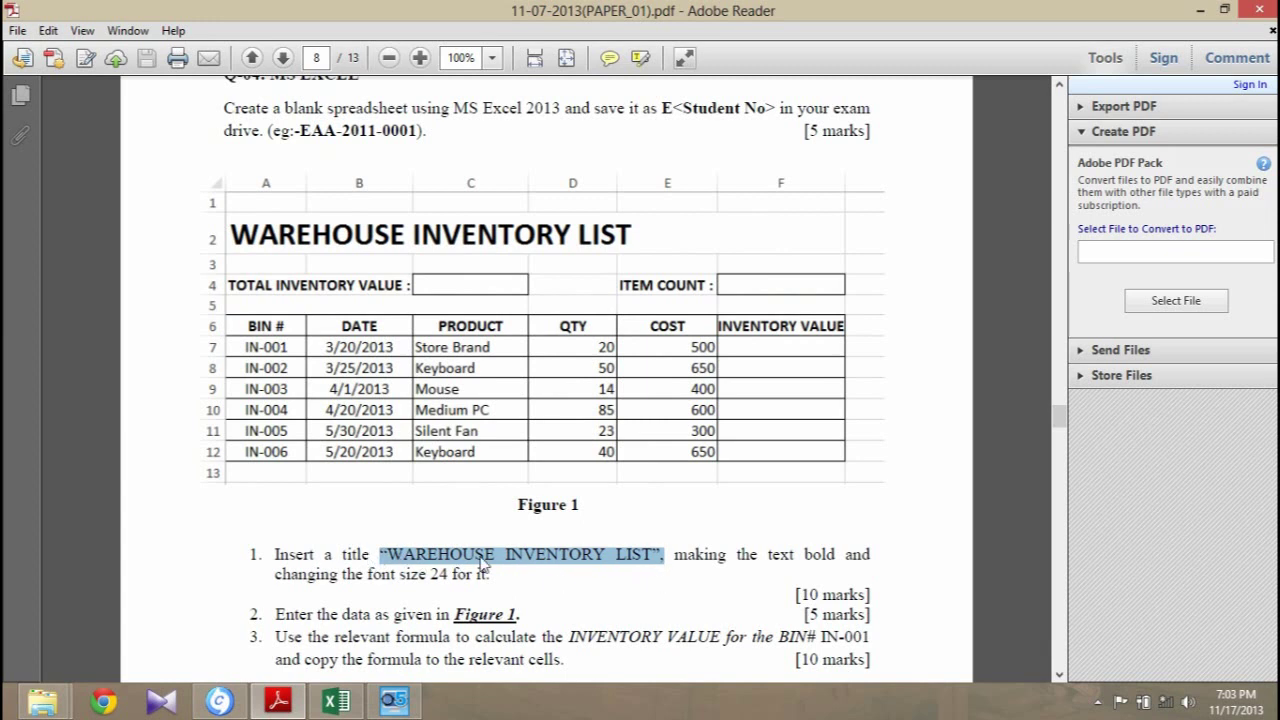
left_click(818, 566)
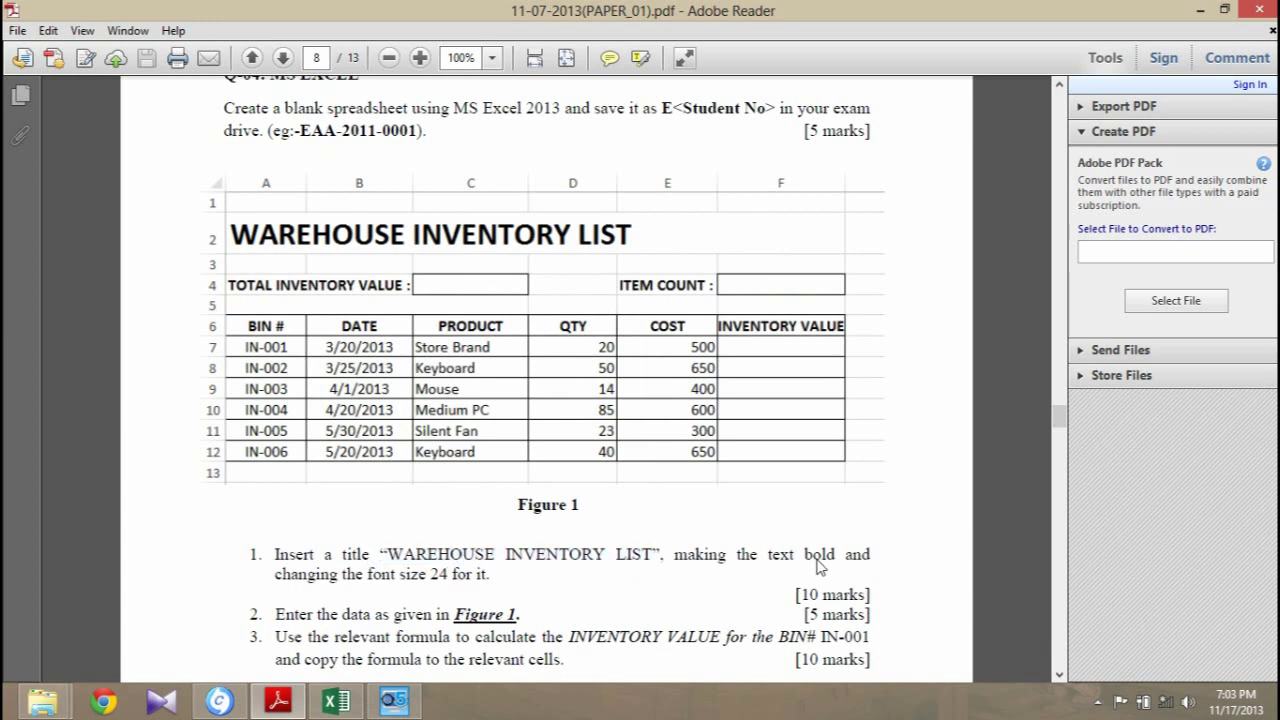
double_click(817, 562)
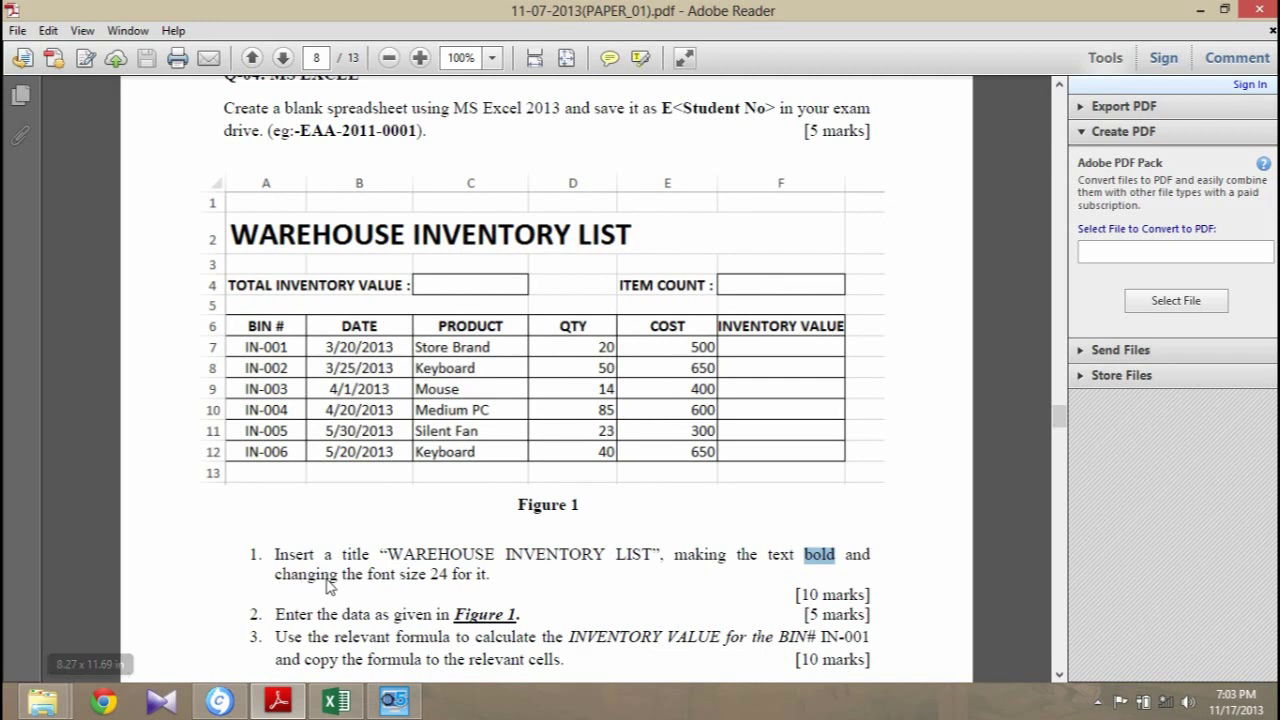
double_click(438, 575)
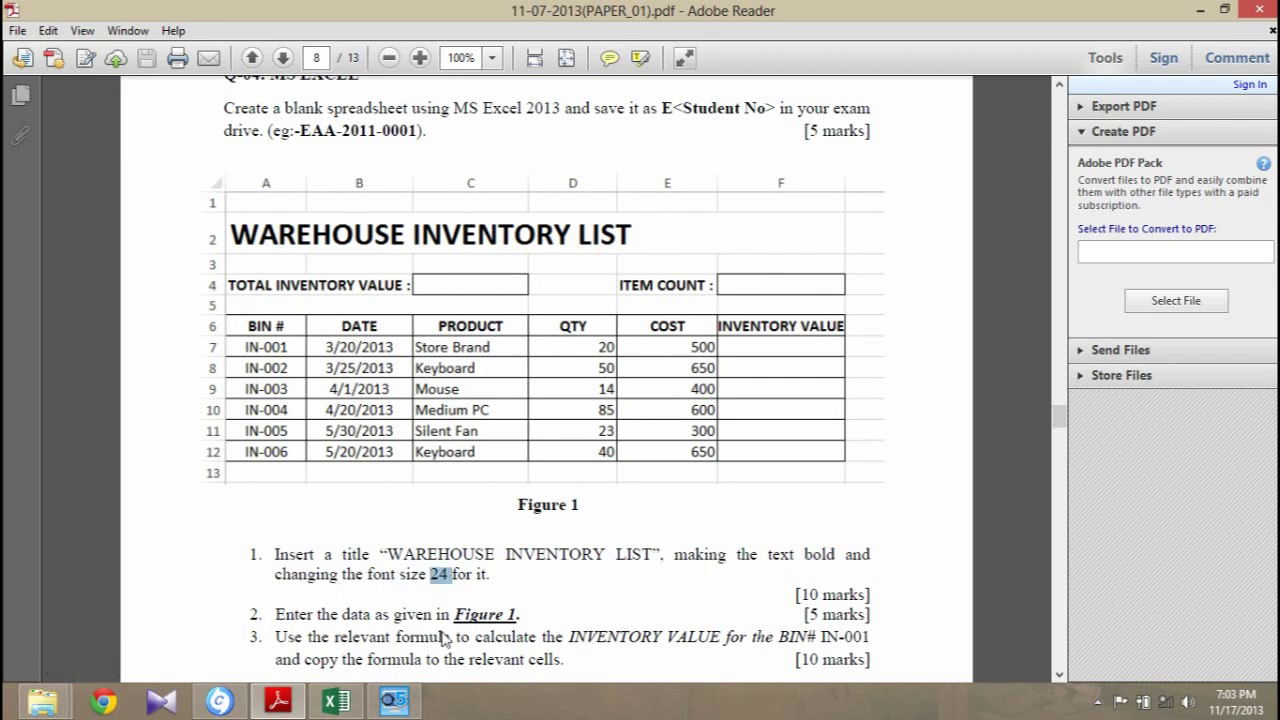
mouse_move(336, 701)
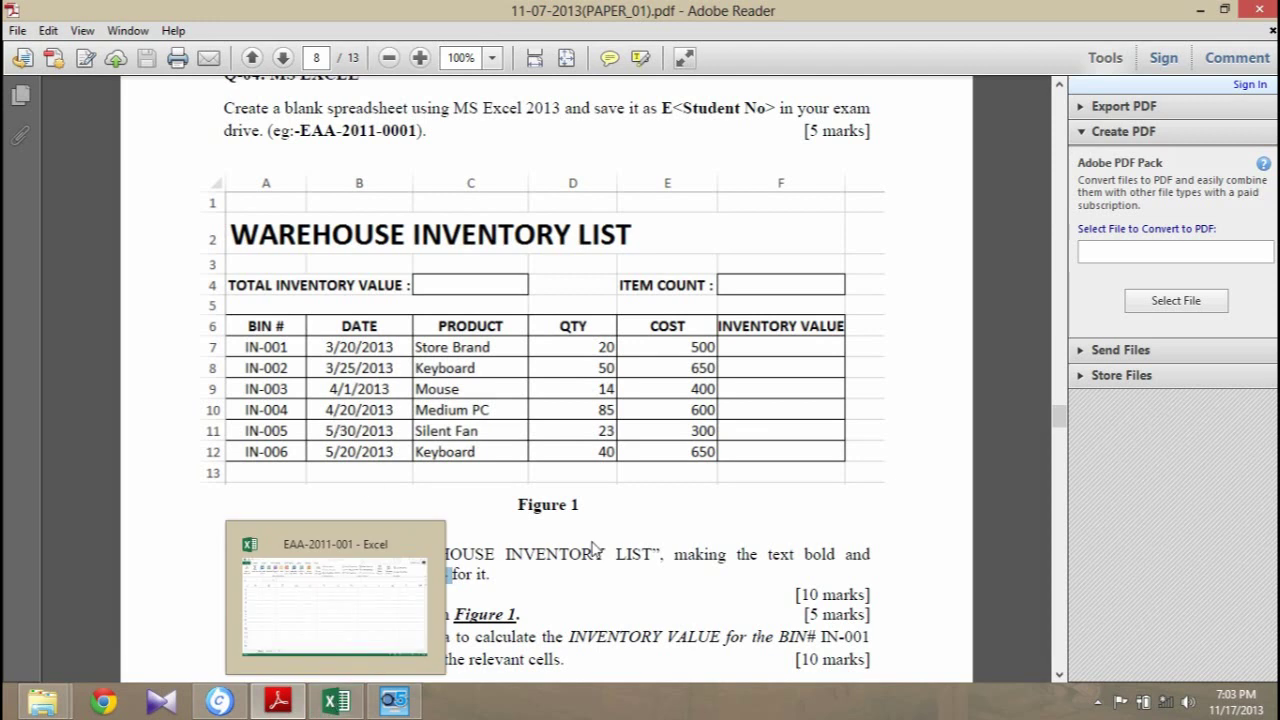
left_click_drag(389, 556, 637, 566)
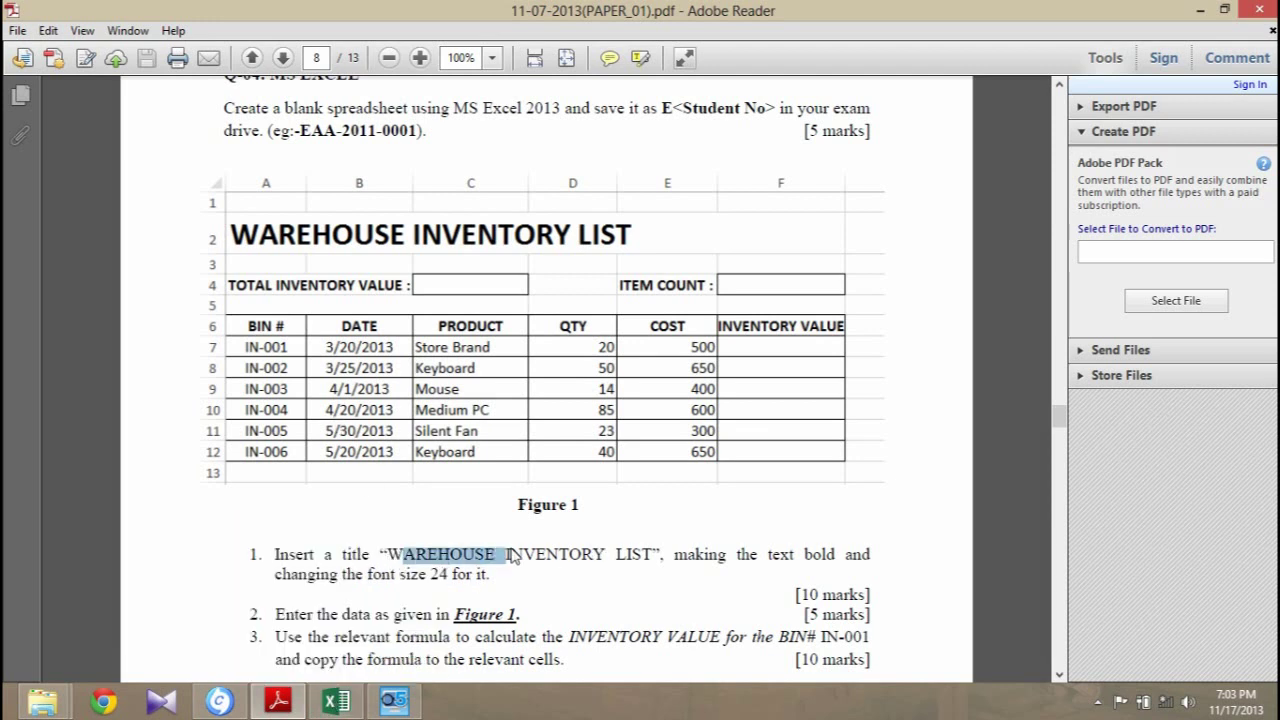
right_click(498, 560)
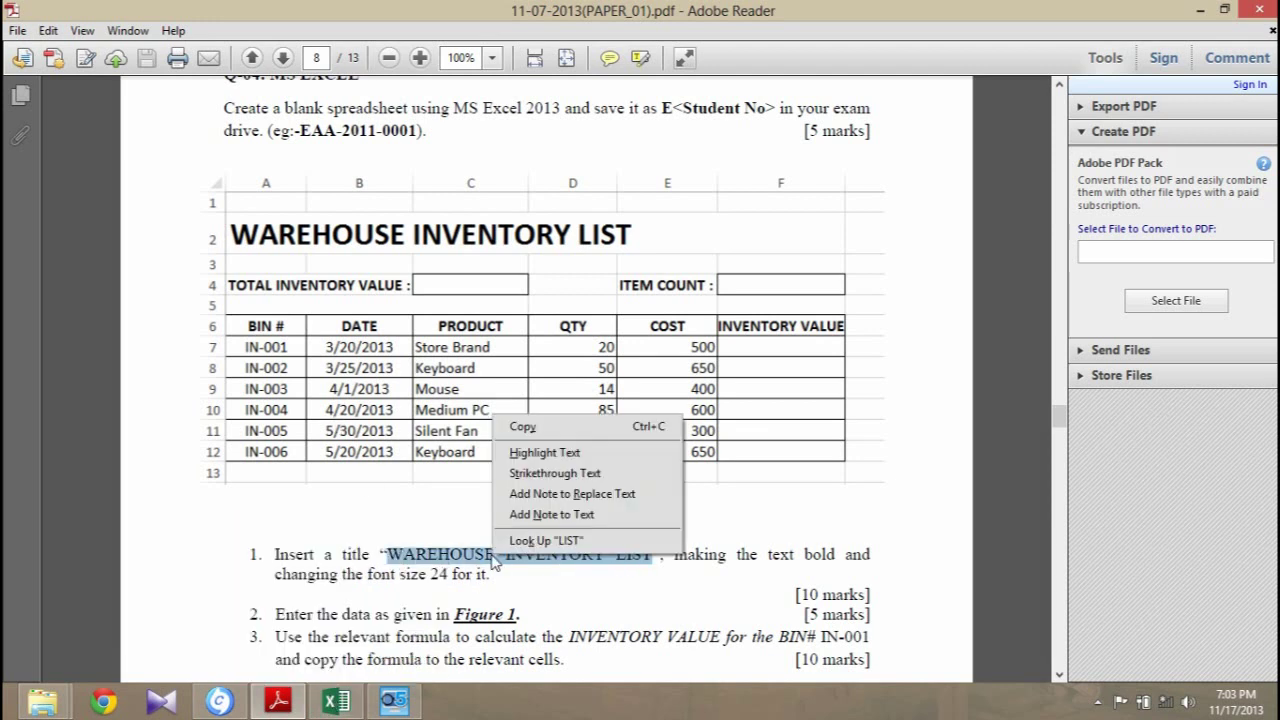
left_click(542, 427)
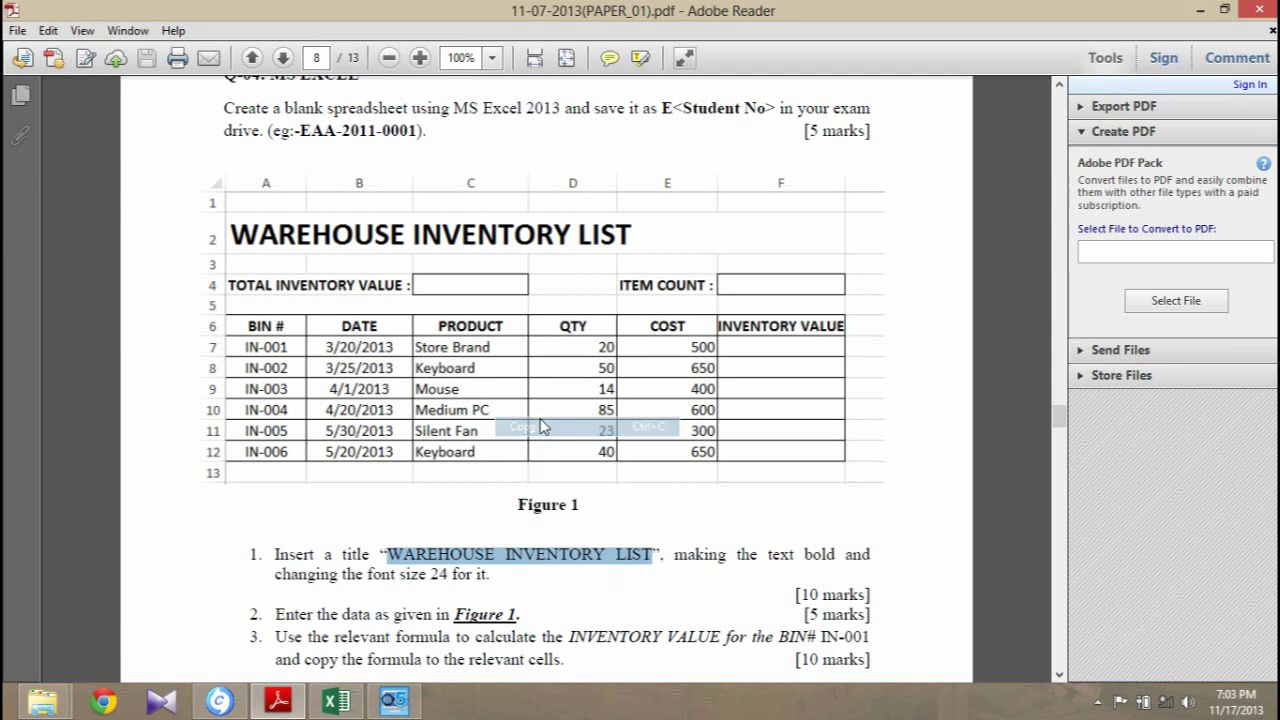
left_click(336, 701)
Step: Paste the copied title into cell B3 as plain text only
left_click(95, 287)
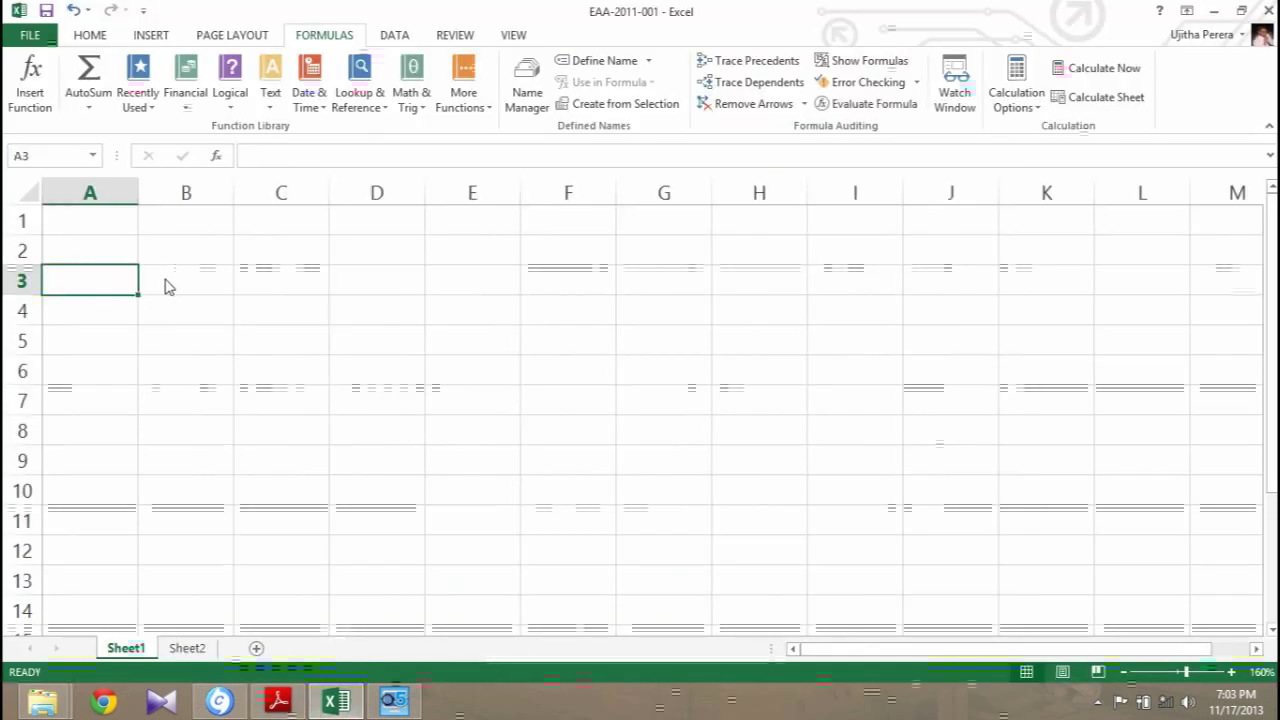
left_click(168, 287)
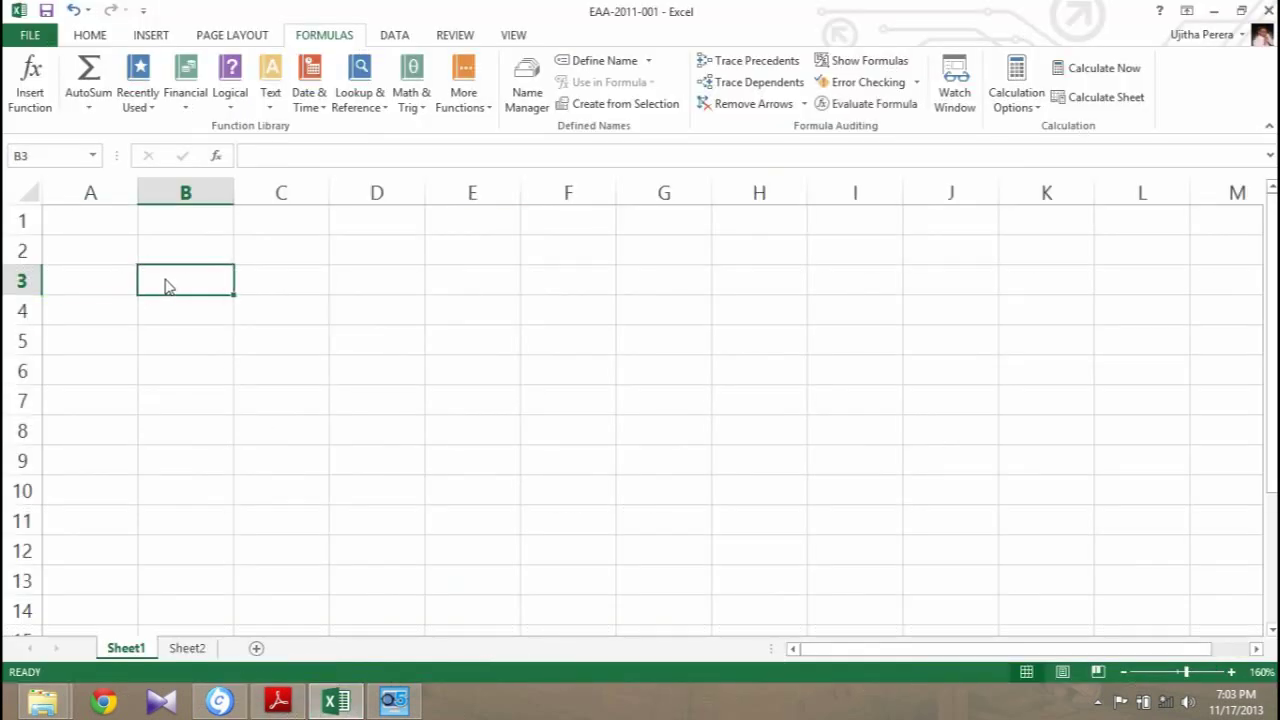
right_click(167, 286)
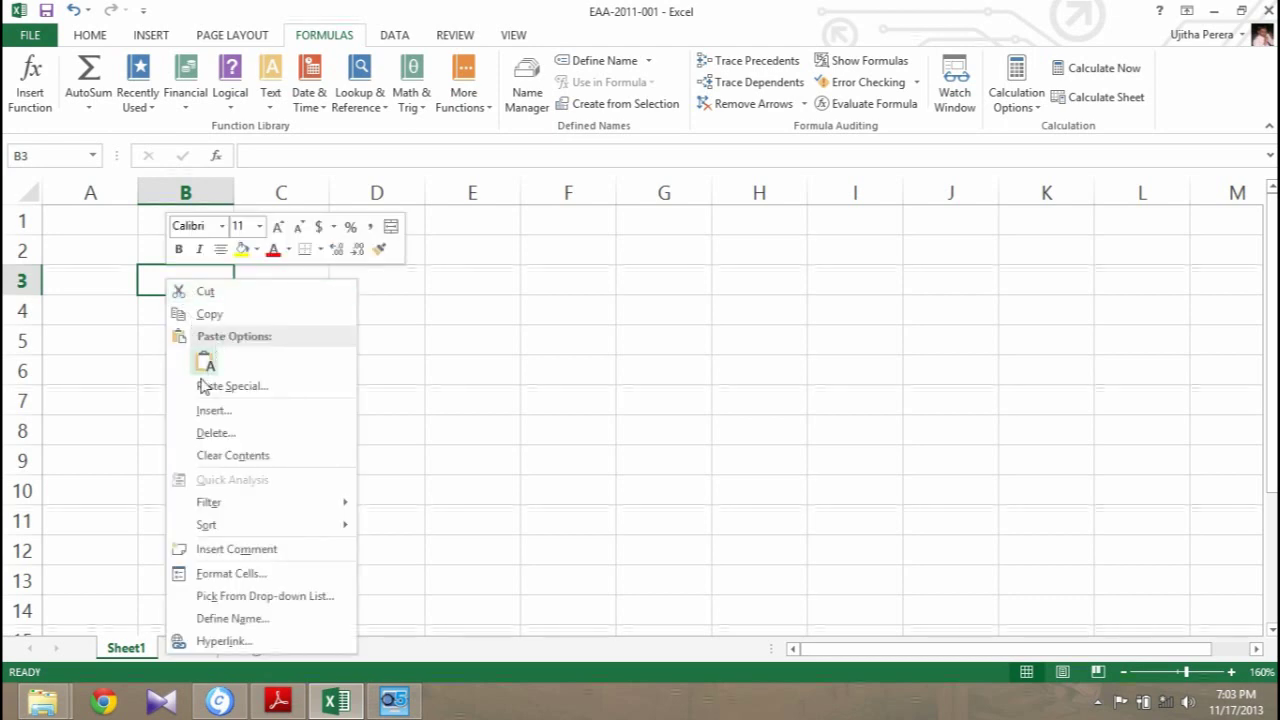
left_click(205, 364)
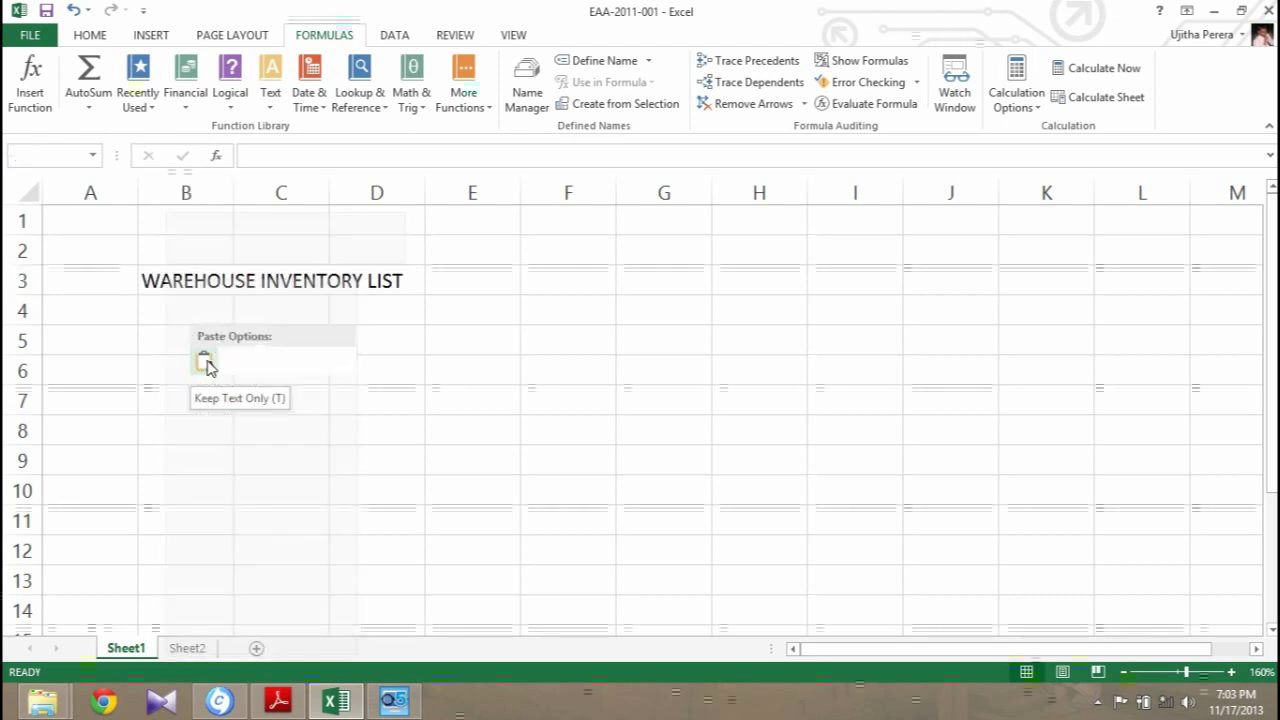
Step: Select row 3 from A3 across the title's full width
left_click(437, 277)
left_click(181, 288)
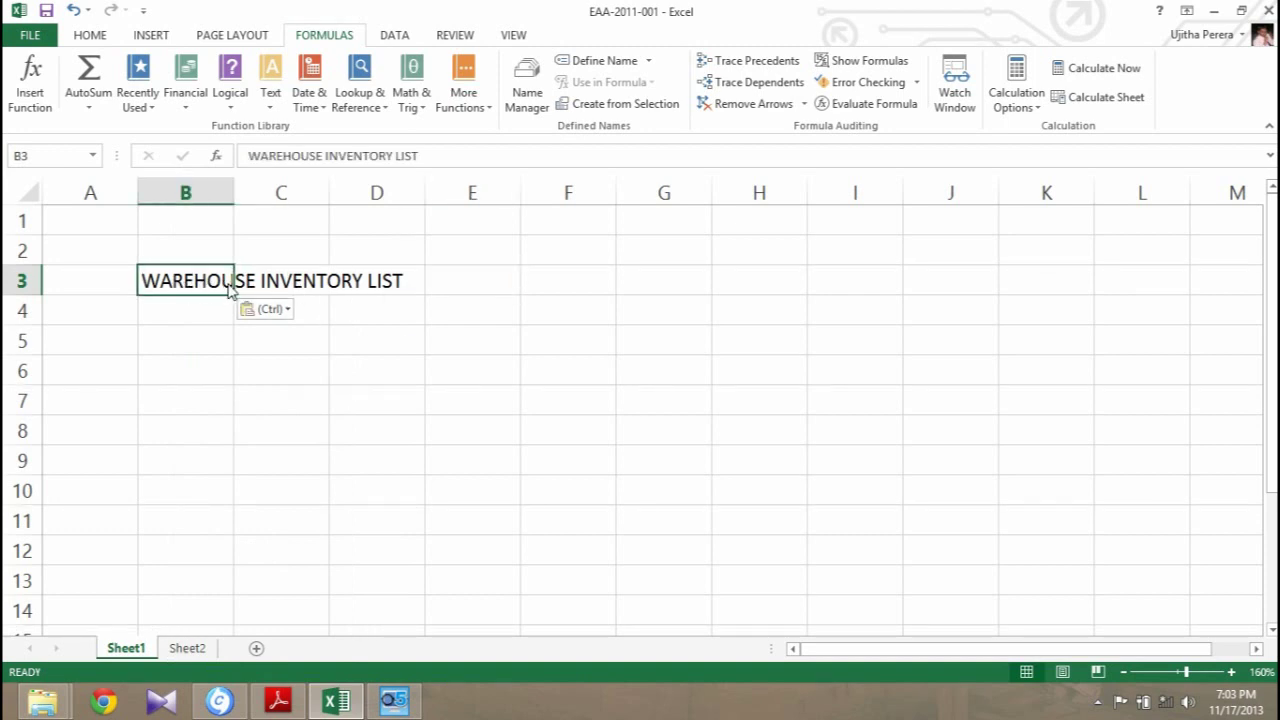
left_click_drag(229, 289, 281, 289)
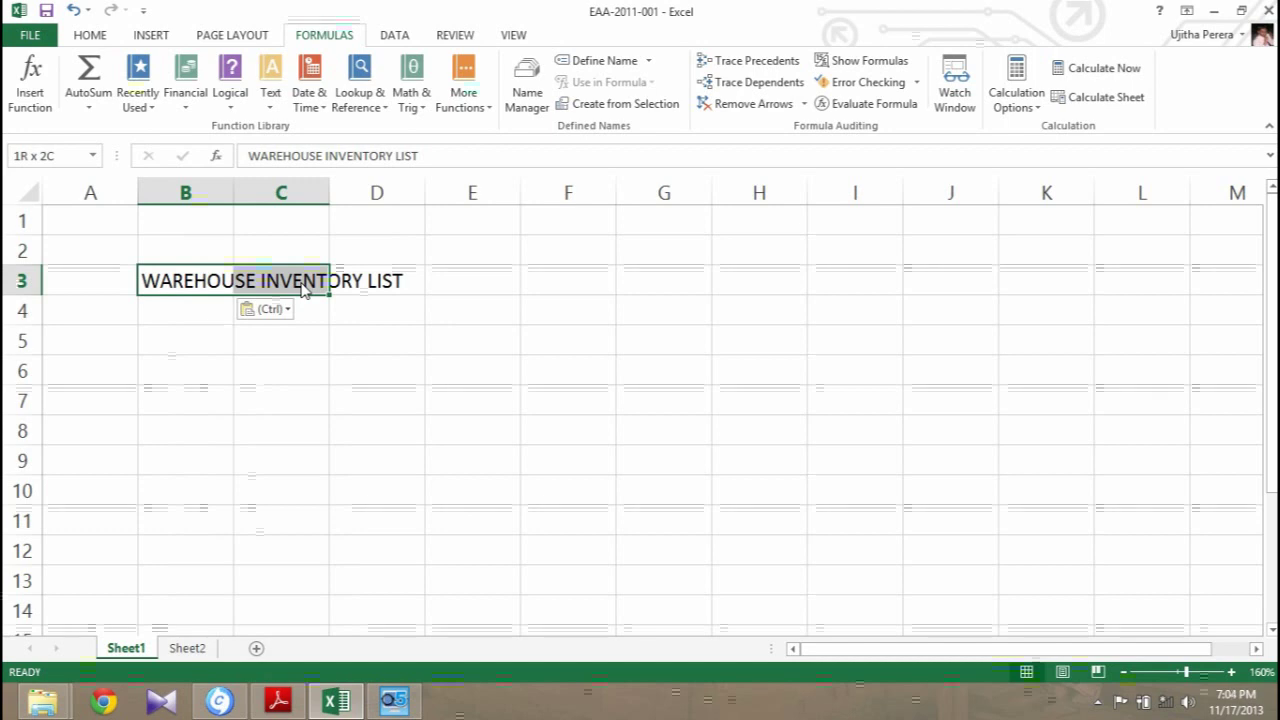
left_click_drag(86, 280, 474, 294)
left_click(423, 325)
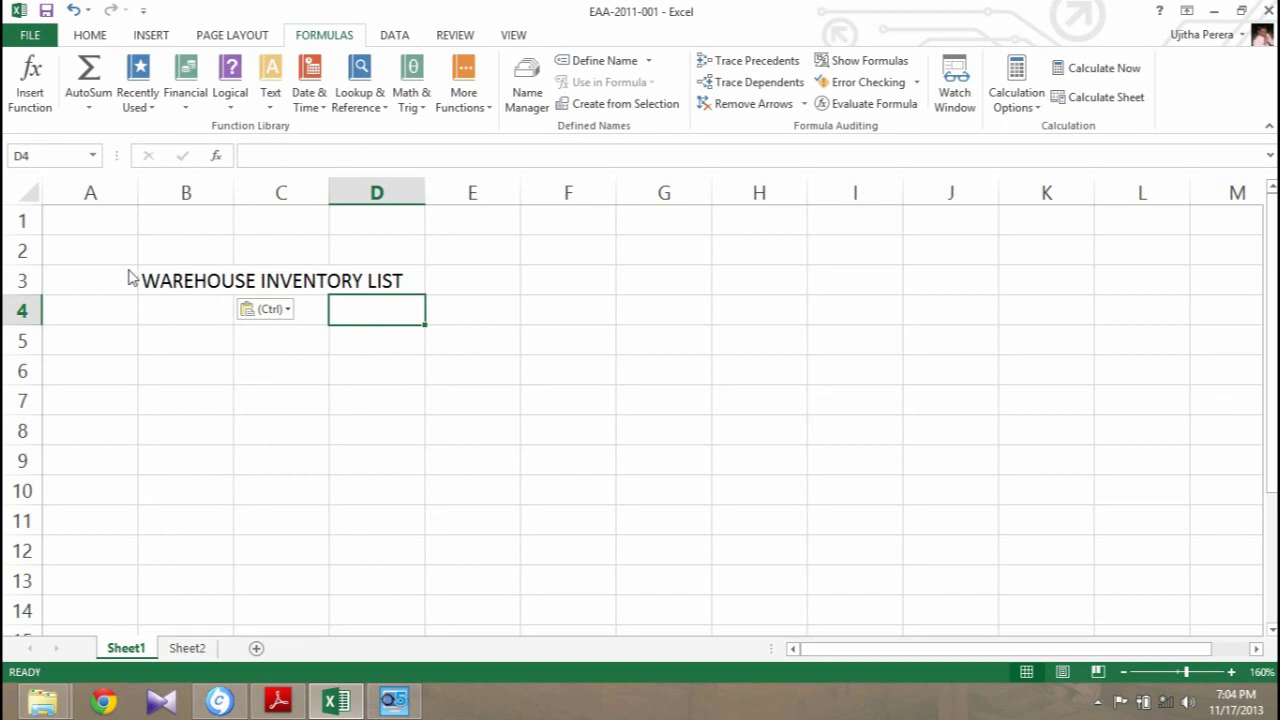
left_click_drag(78, 284, 476, 294)
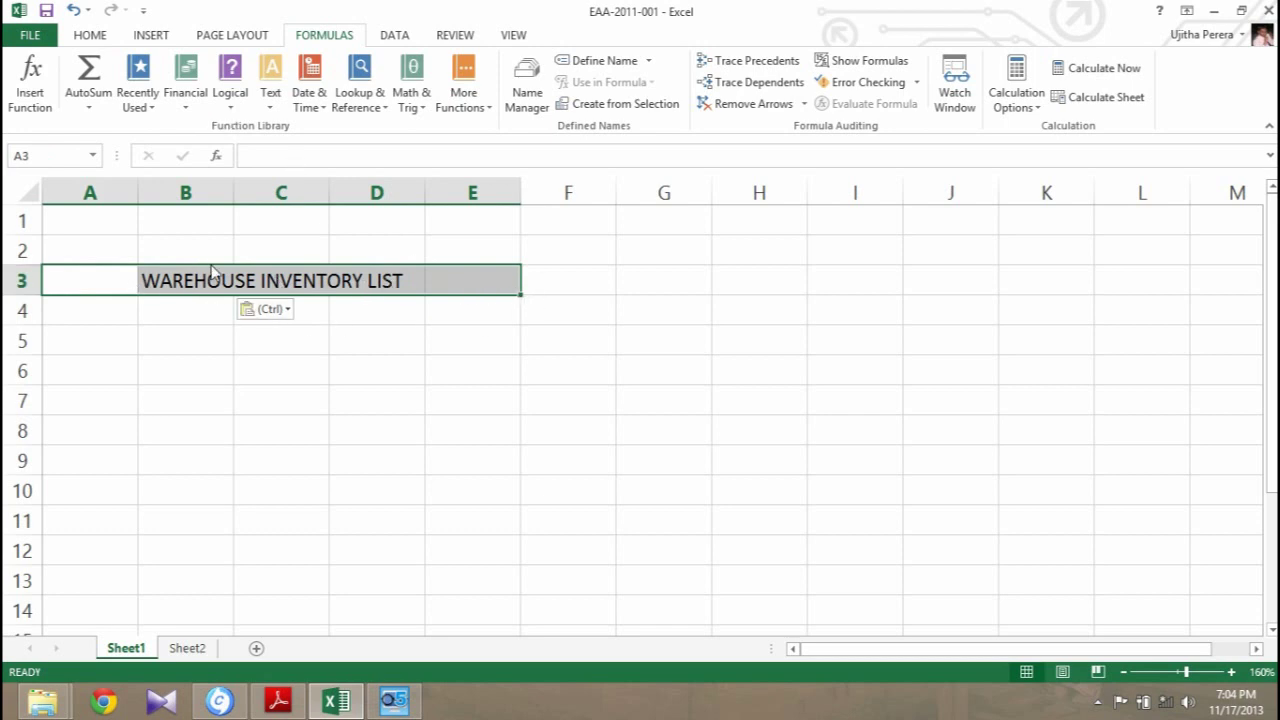
Step: Merge A3:E3 and centre the WAREHOUSE INVENTORY LIST title across it
left_click(90, 37)
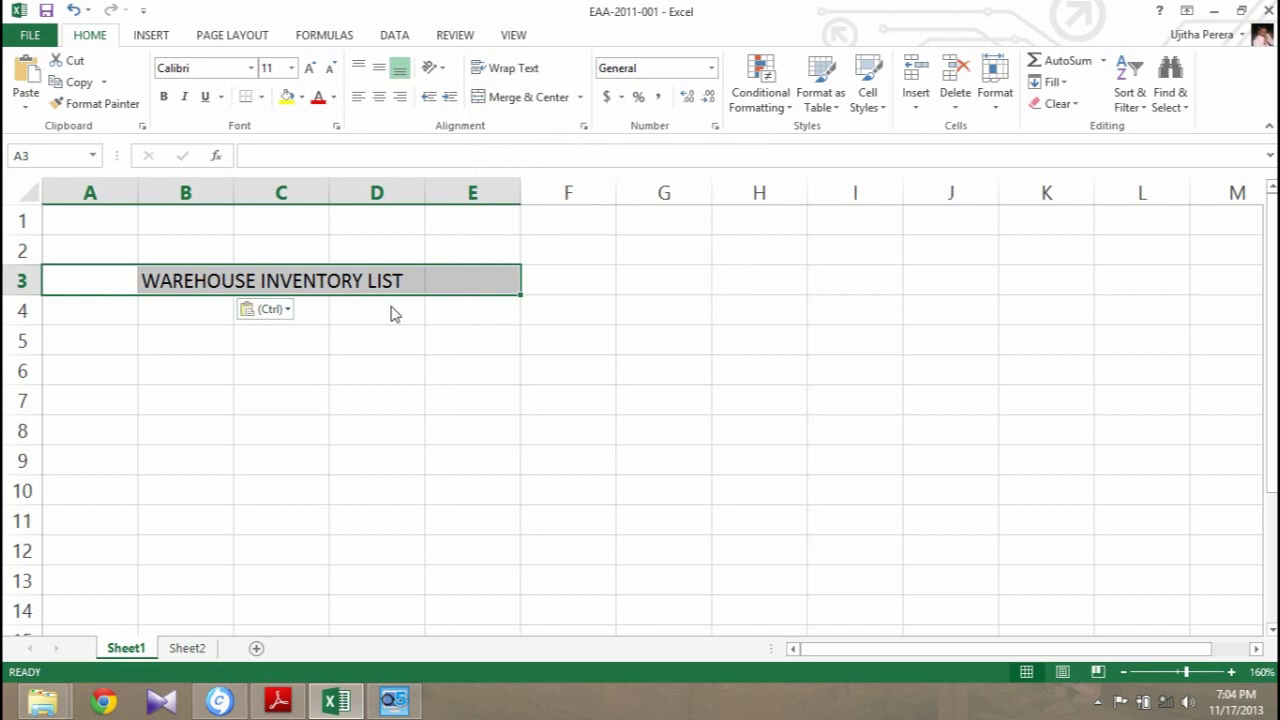
left_click(519, 97)
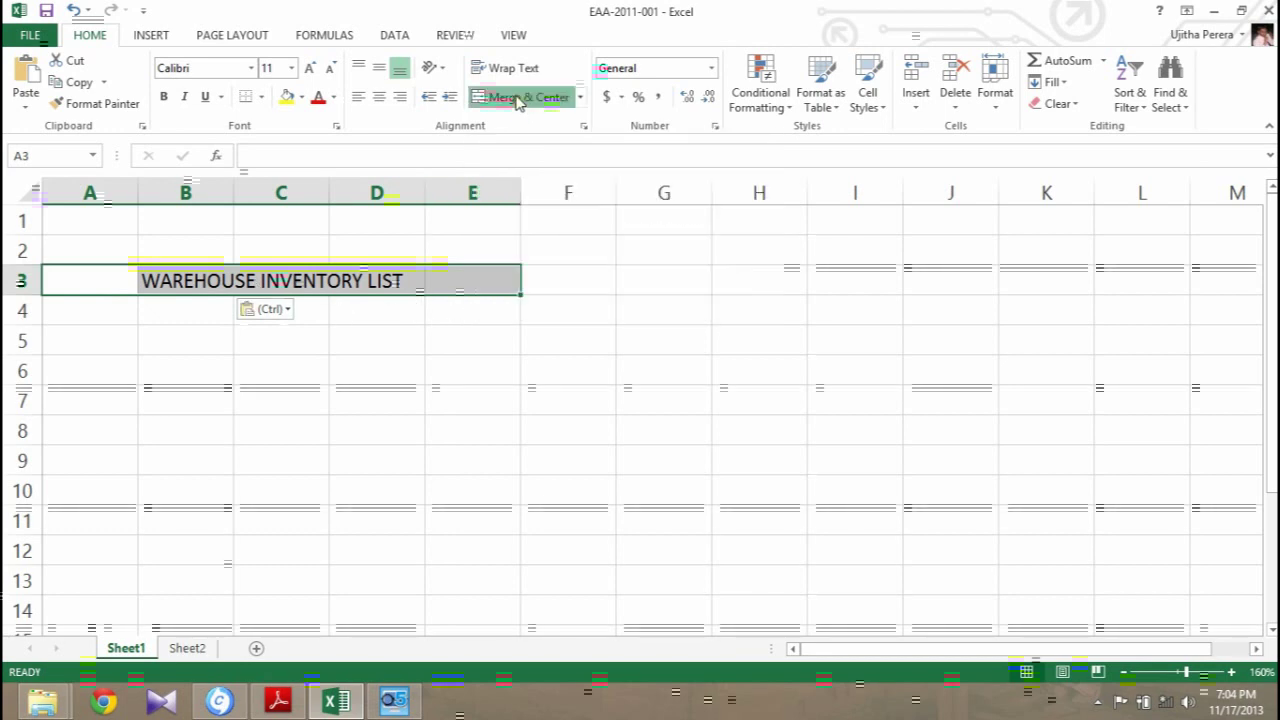
left_click(455, 343)
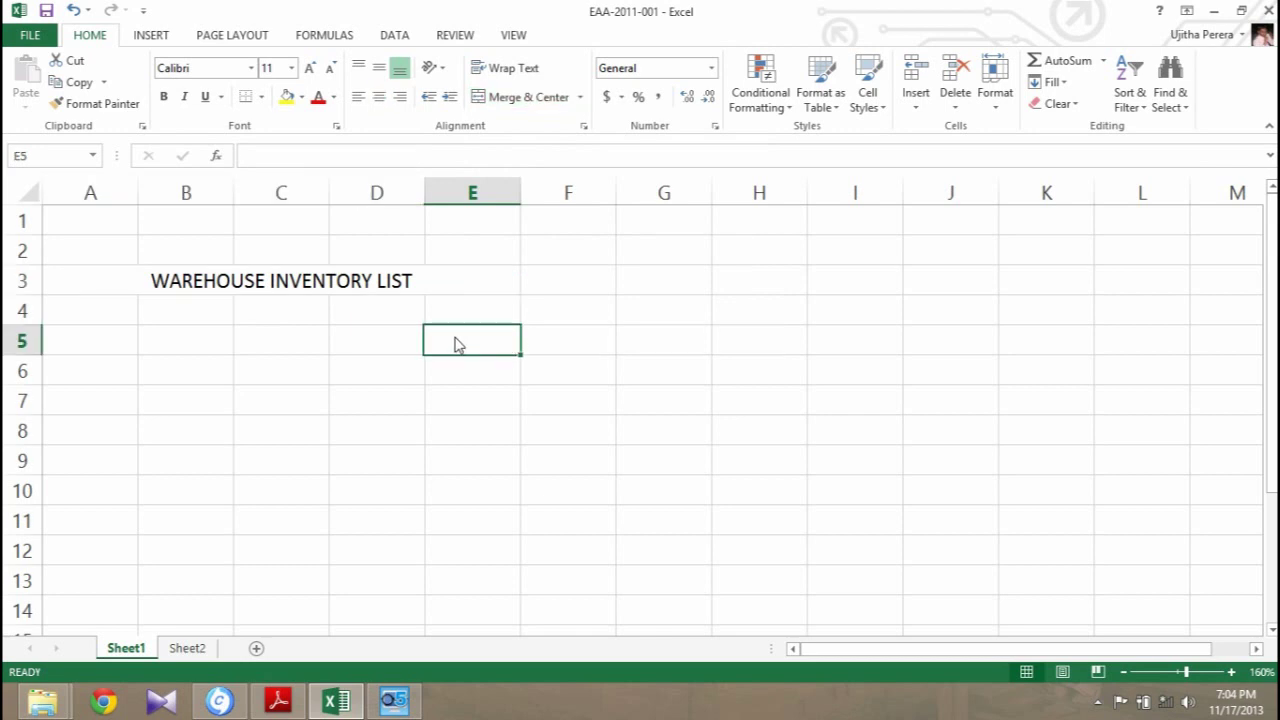
left_click(425, 276)
Step: Enter edit mode in the merged title cell and select all of its text
left_click_drag(470, 370, 274, 234)
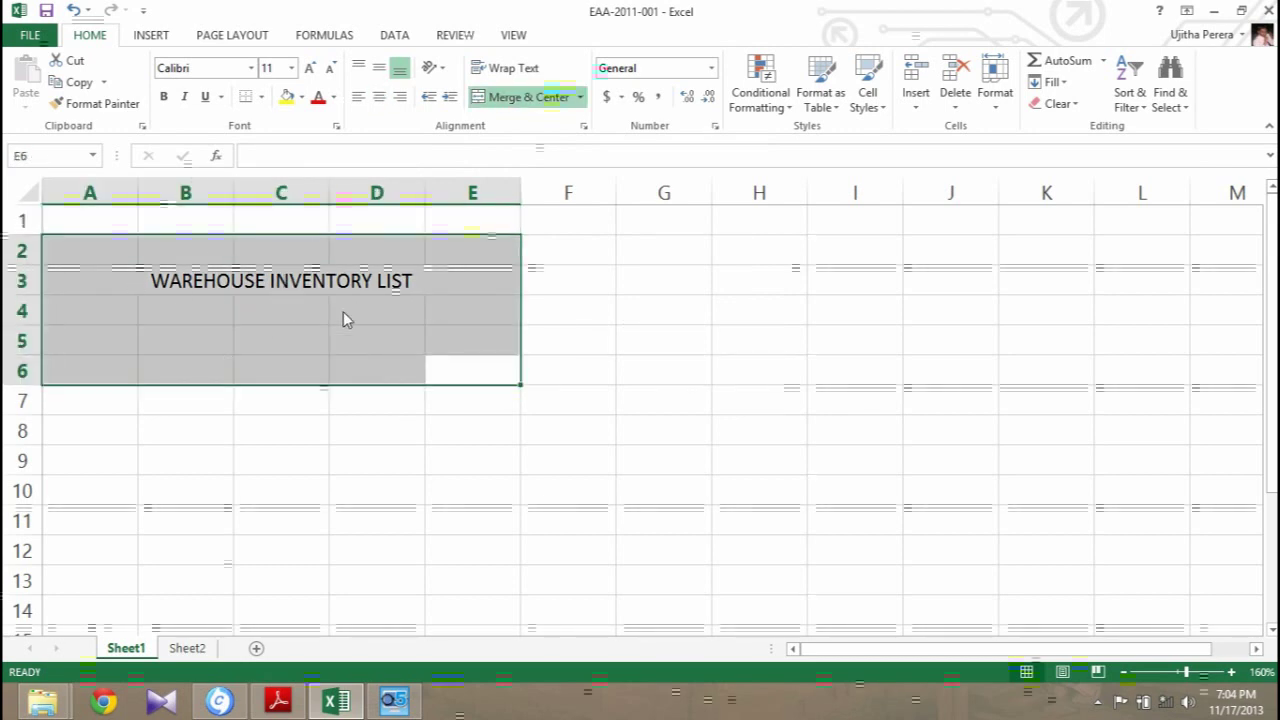
left_click(570, 312)
left_click(457, 290)
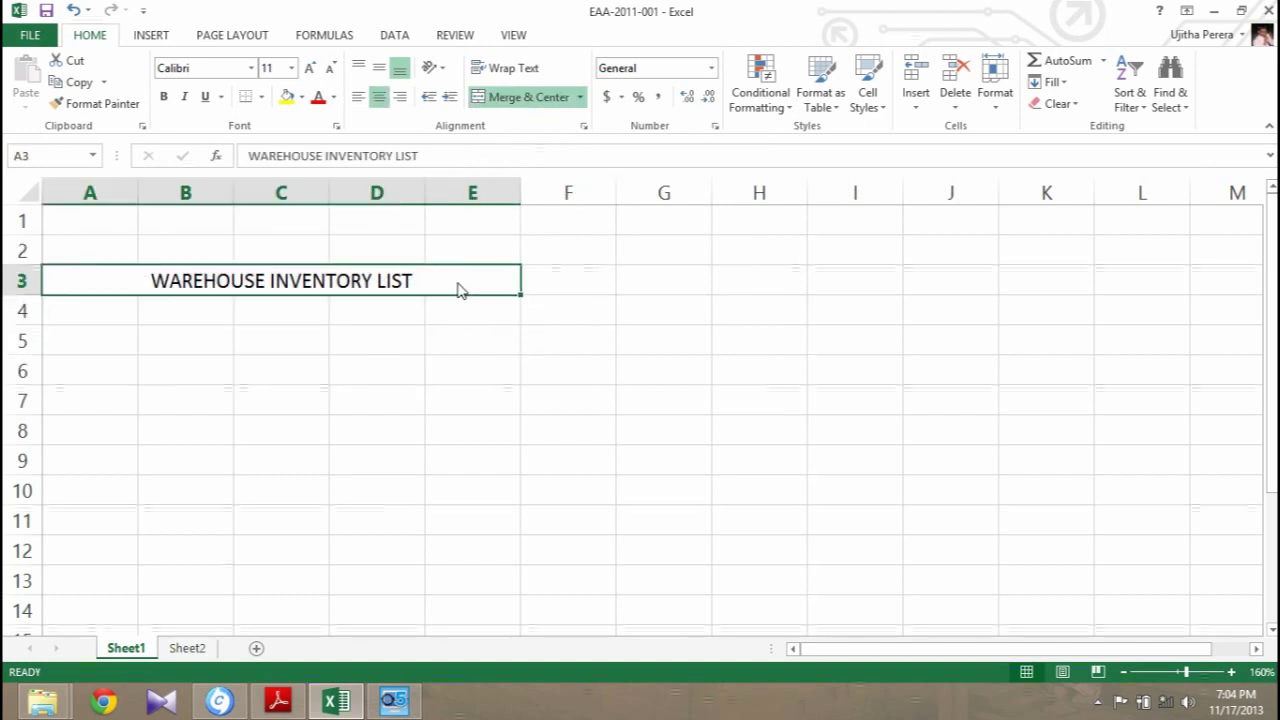
double_click(165, 288)
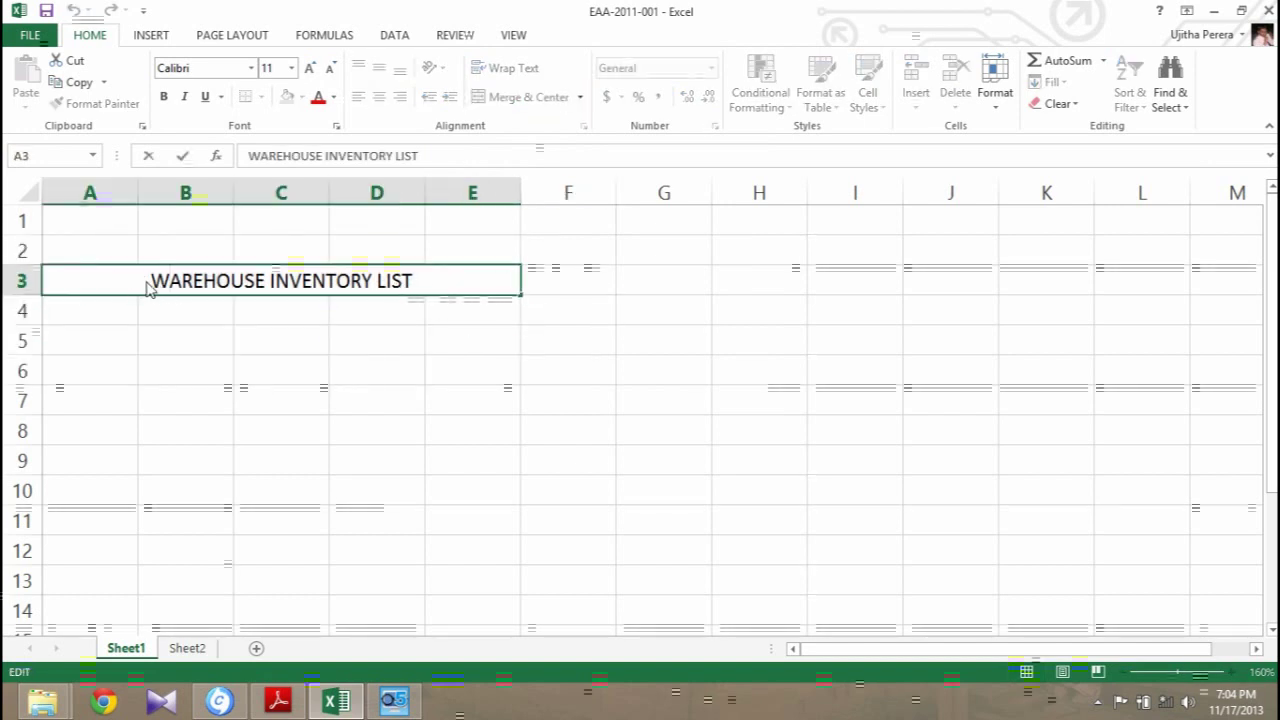
left_click_drag(151, 285, 416, 286)
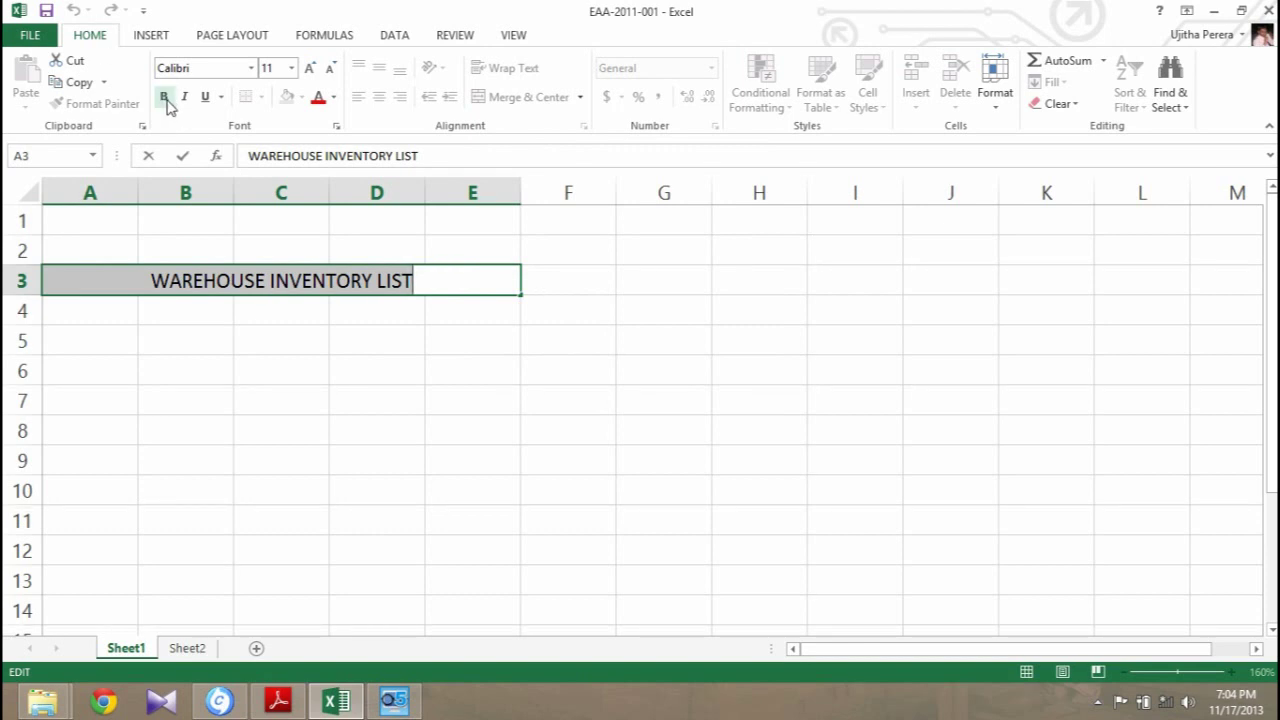
Step: Make the title bold and set its font size to 24, checking the exam paper's instructions
left_click(165, 99)
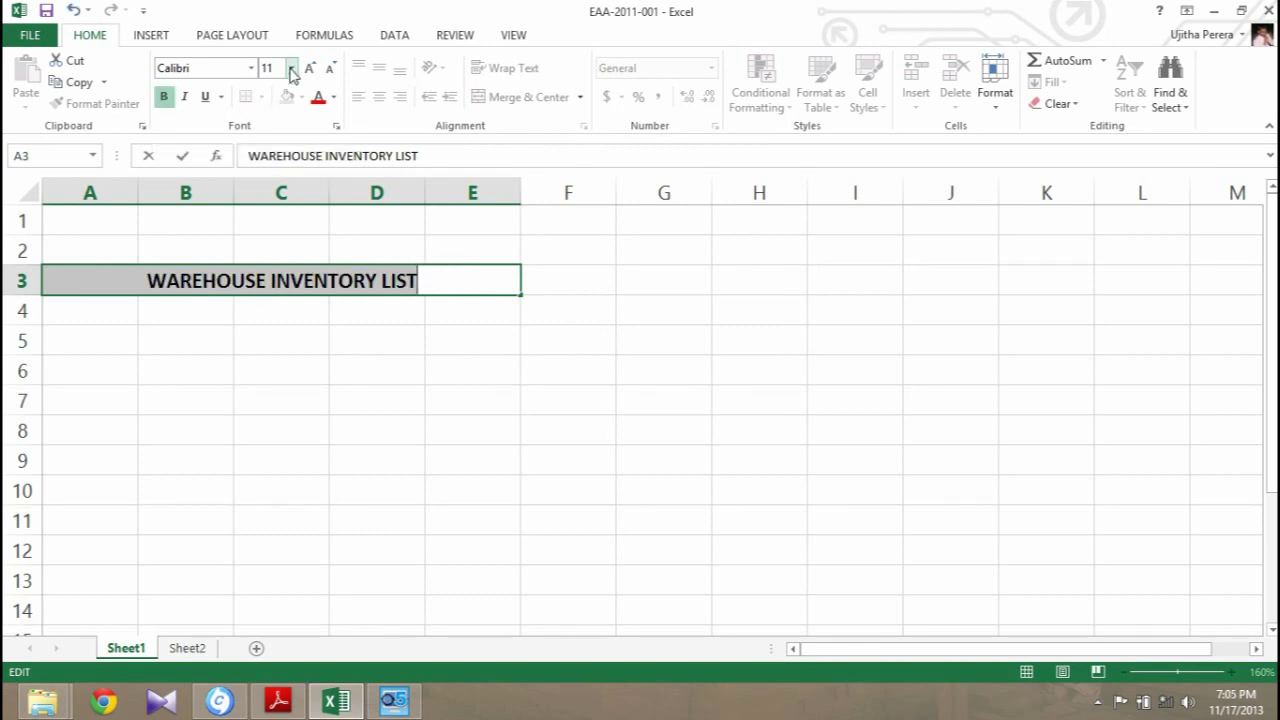
left_click(278, 700)
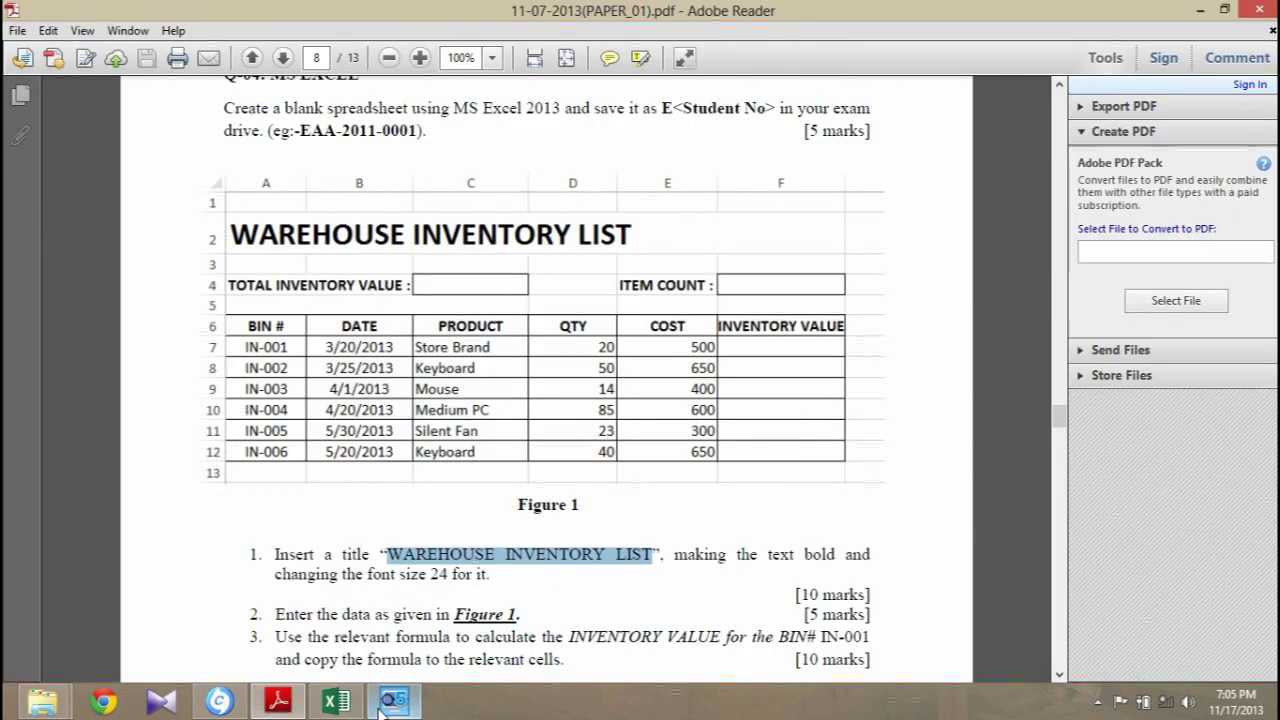
left_click(336, 700)
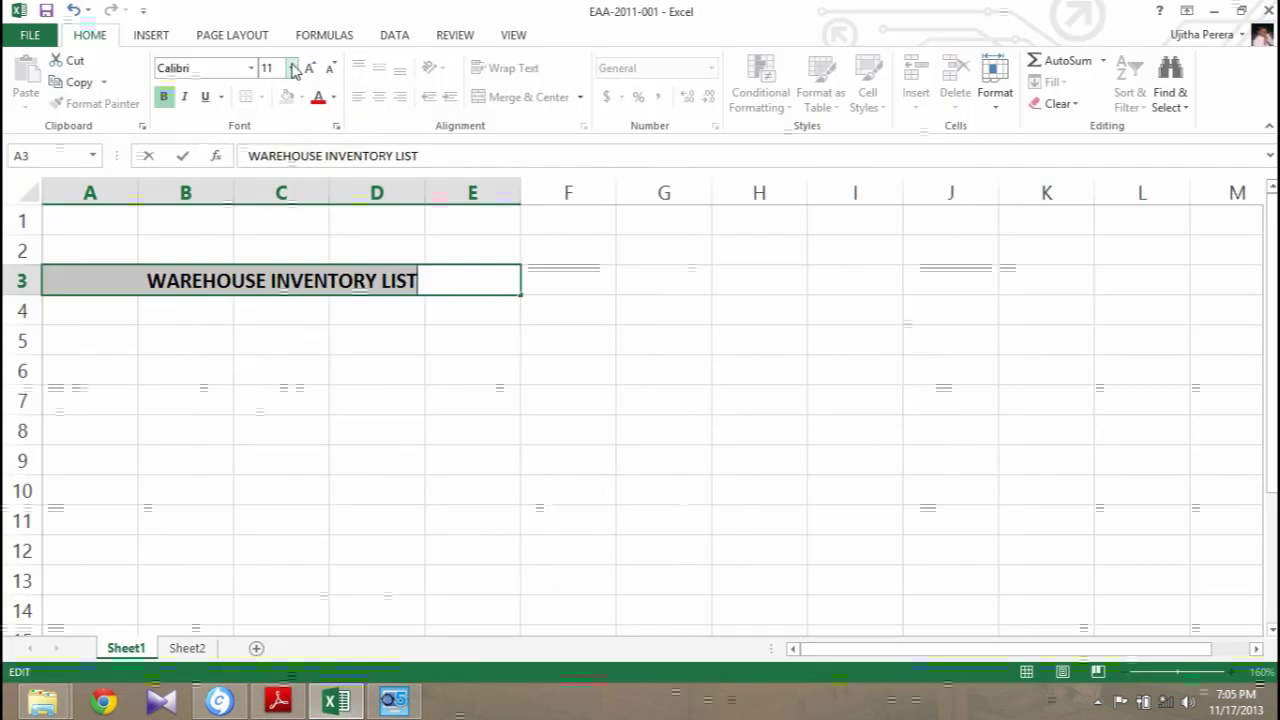
left_click(291, 68)
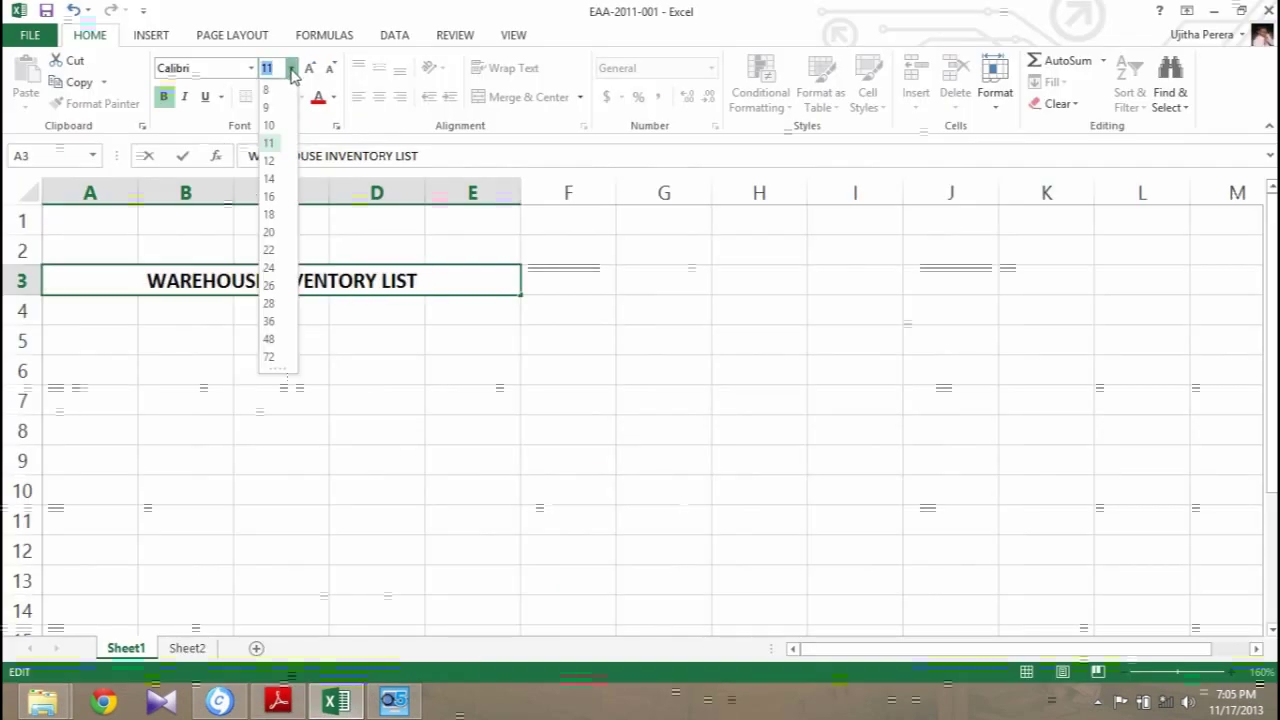
left_click(268, 267)
left_click(528, 455)
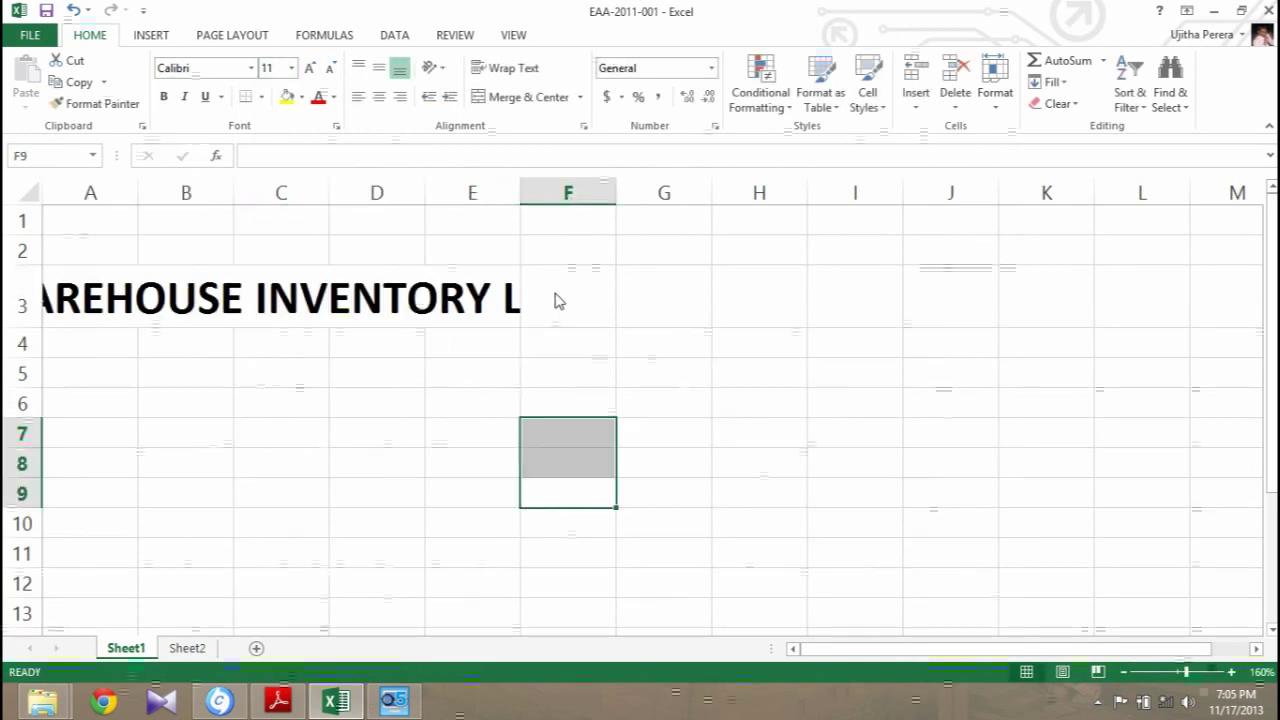
left_click(557, 297)
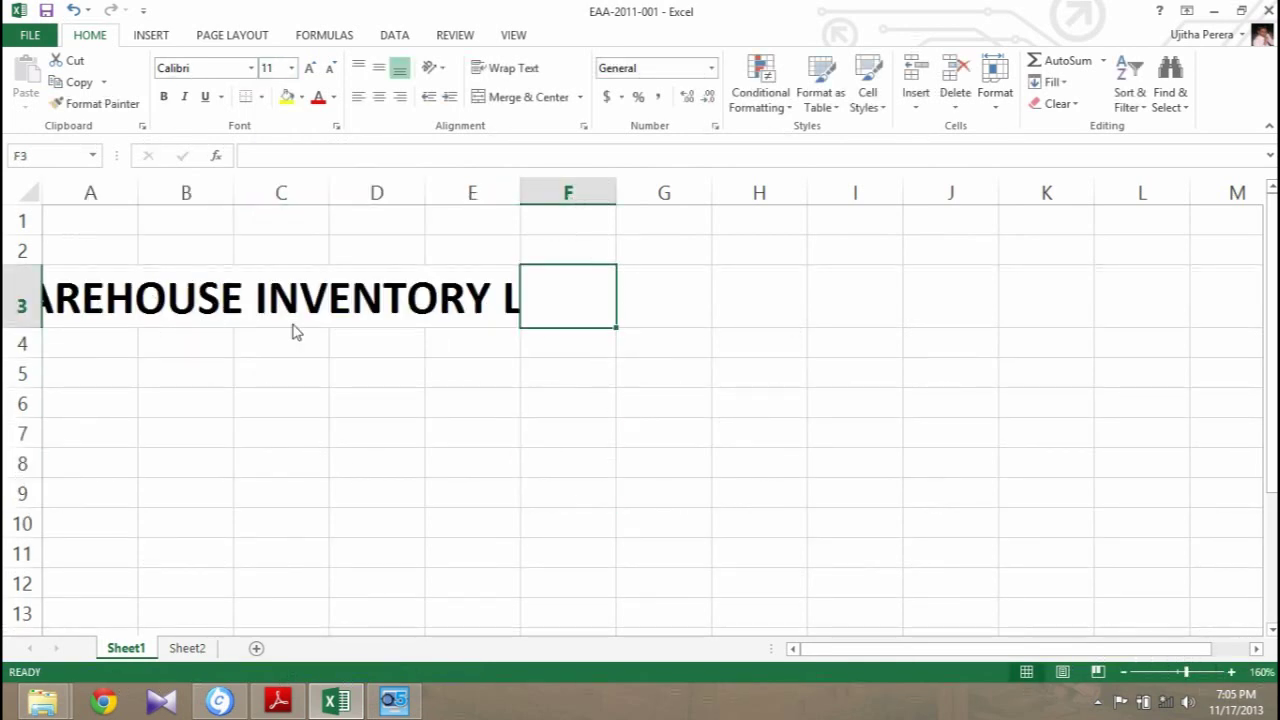
mouse_move(855, 658)
left_mouse_down()
mouse_move(808, 658)
mouse_move(502, 507)
left_mouse_up()
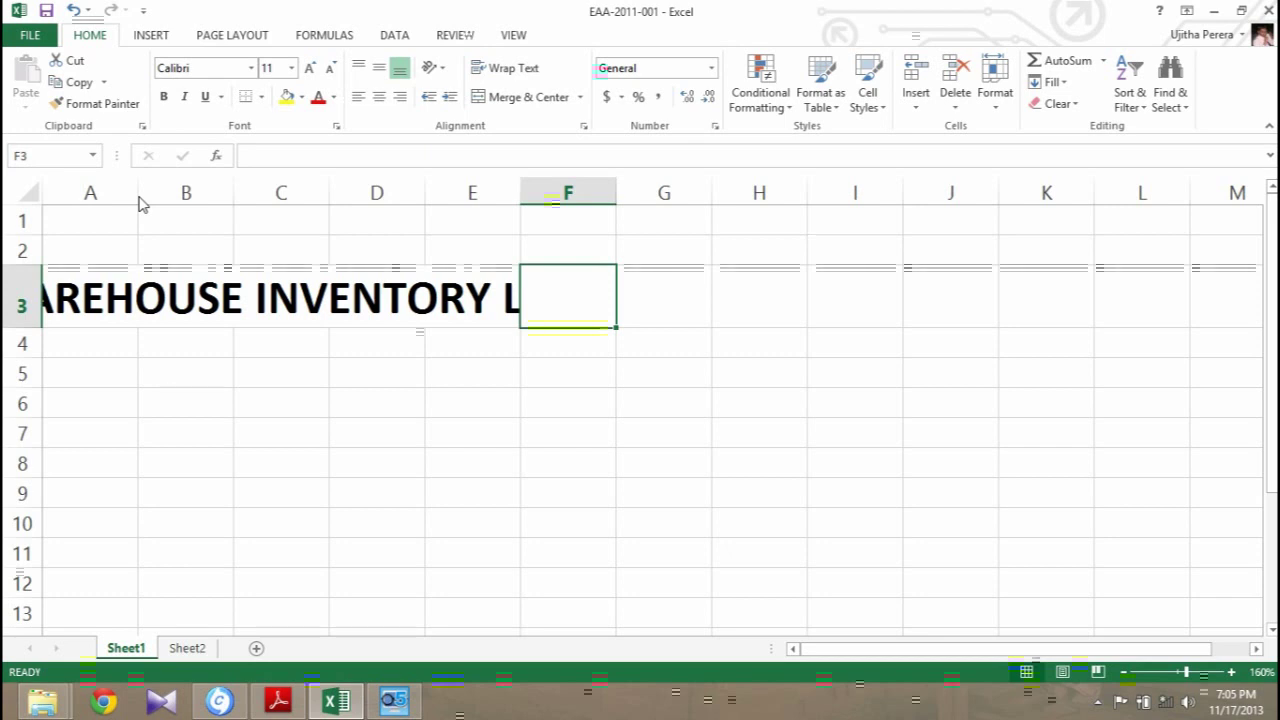
Step: Widen column A slightly and columns E and F so the title fits
left_click_drag(140, 203, 142, 203)
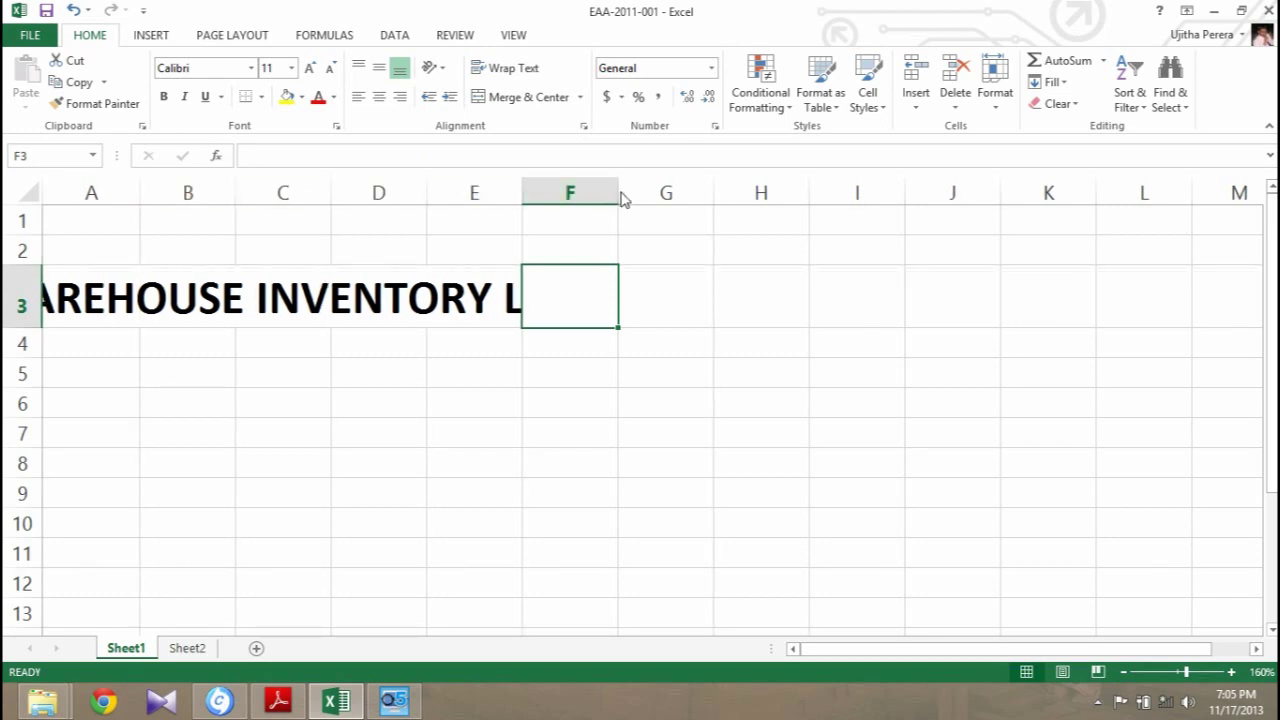
left_click_drag(621, 199, 715, 203)
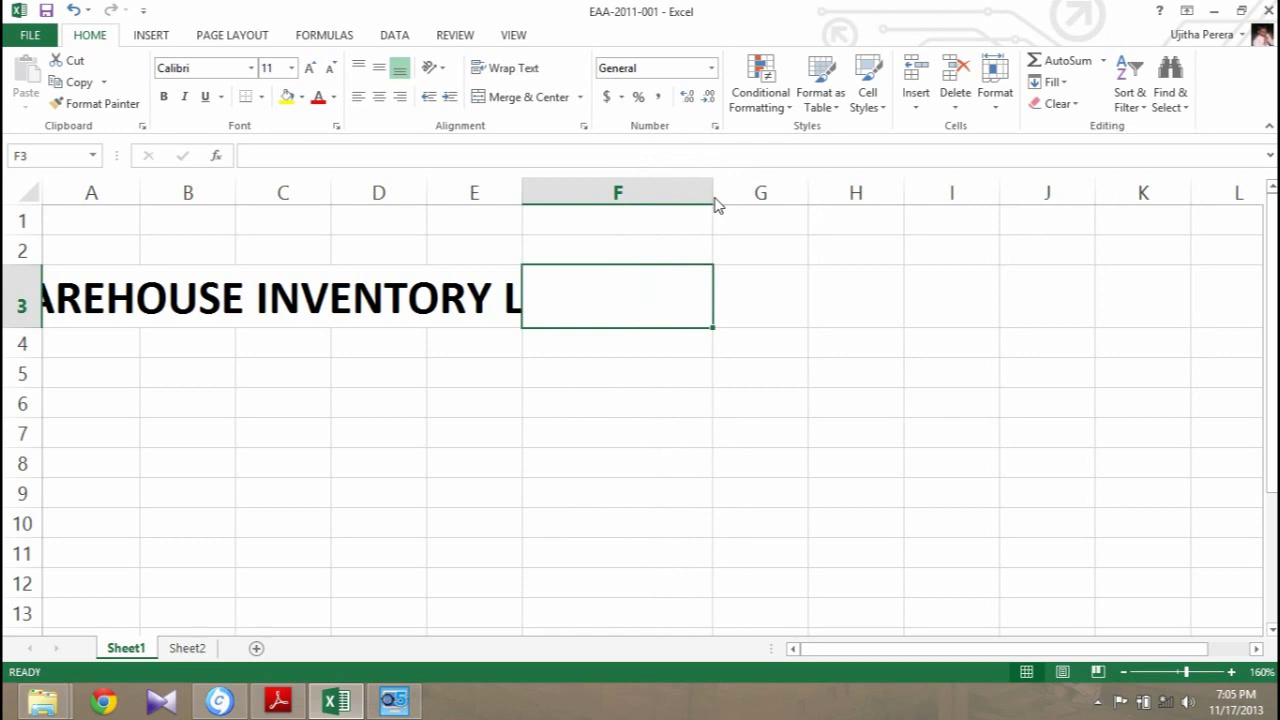
left_click(475, 375)
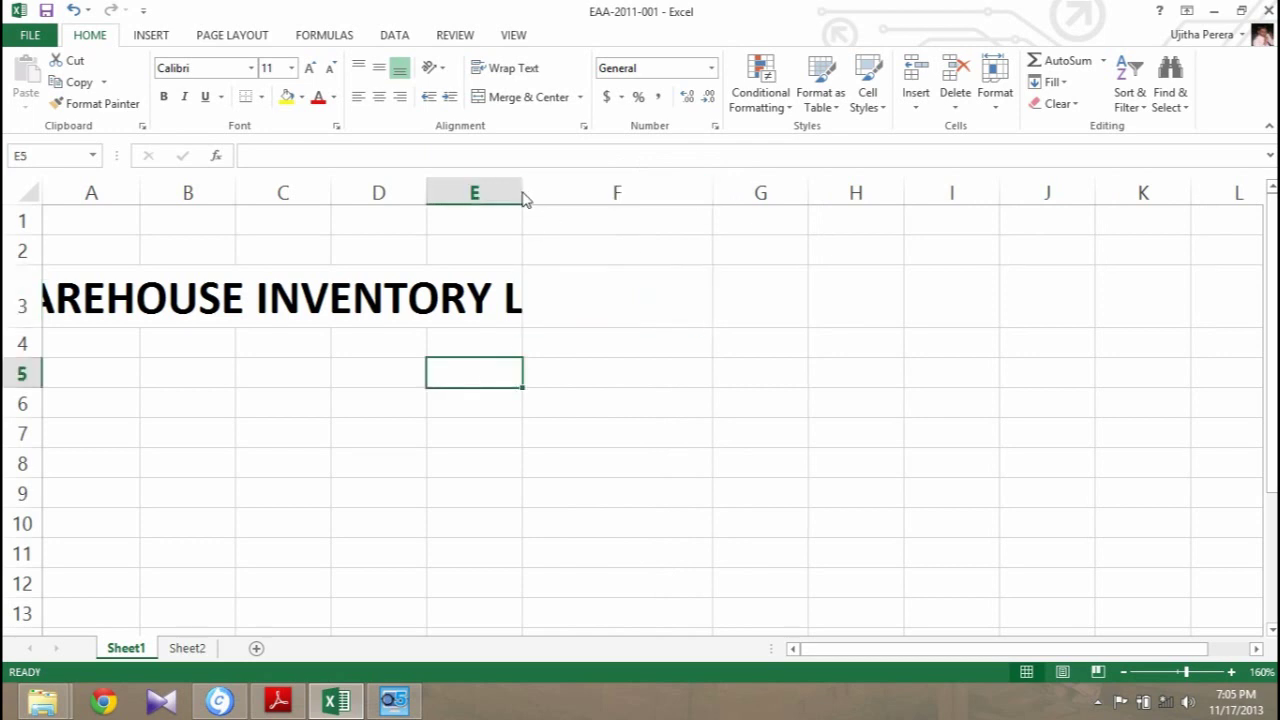
left_click_drag(521, 194, 671, 200)
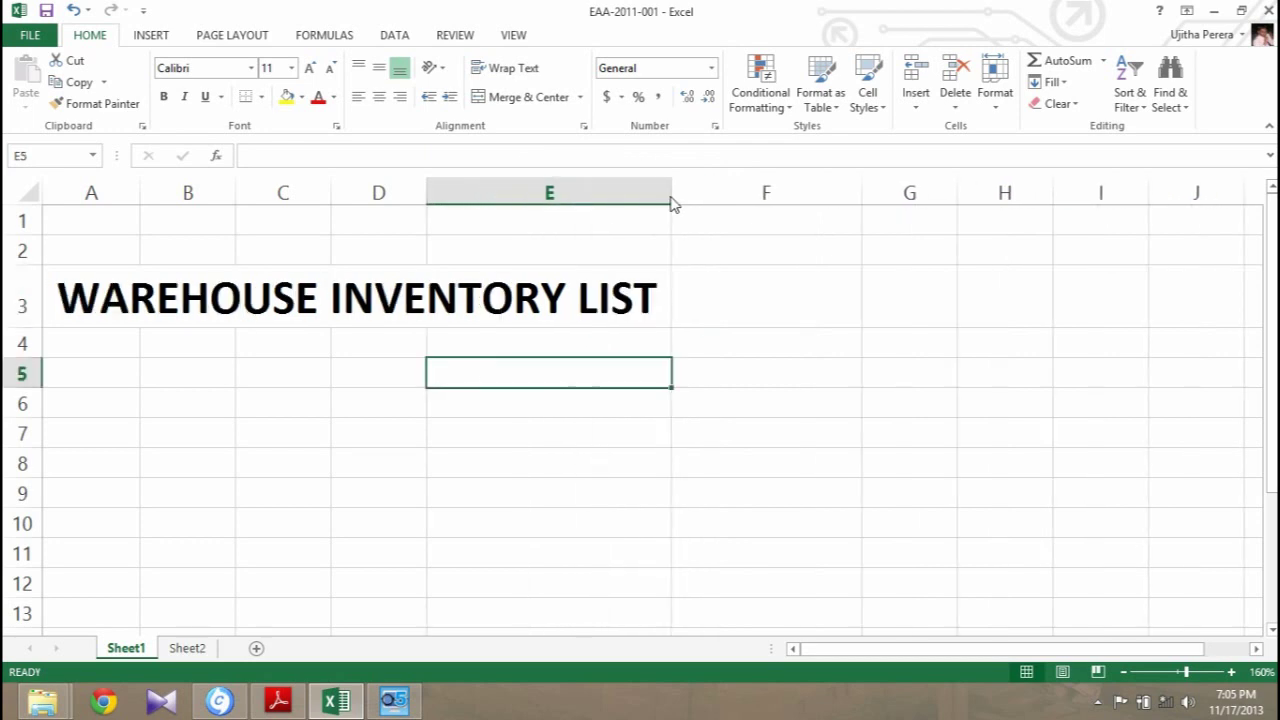
Step: Merge and center the title across A3:F3
left_click(846, 304)
left_click_drag(846, 304, 545, 305)
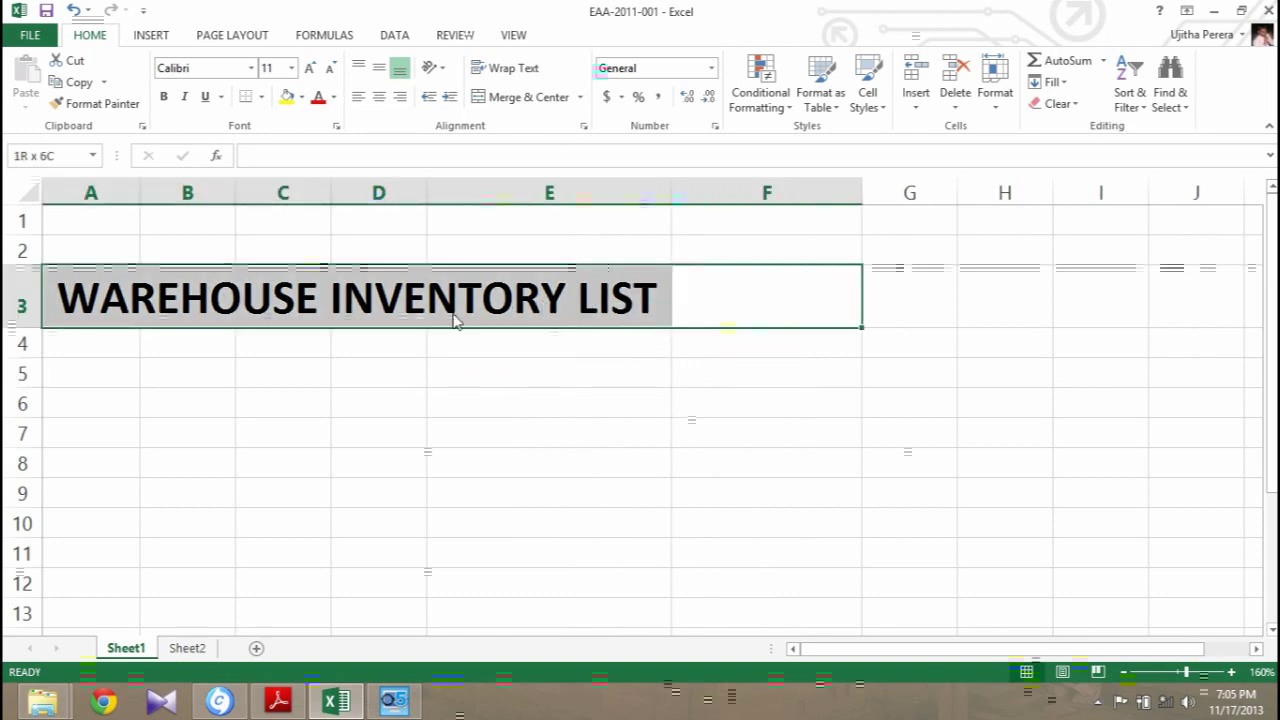
left_click(543, 105)
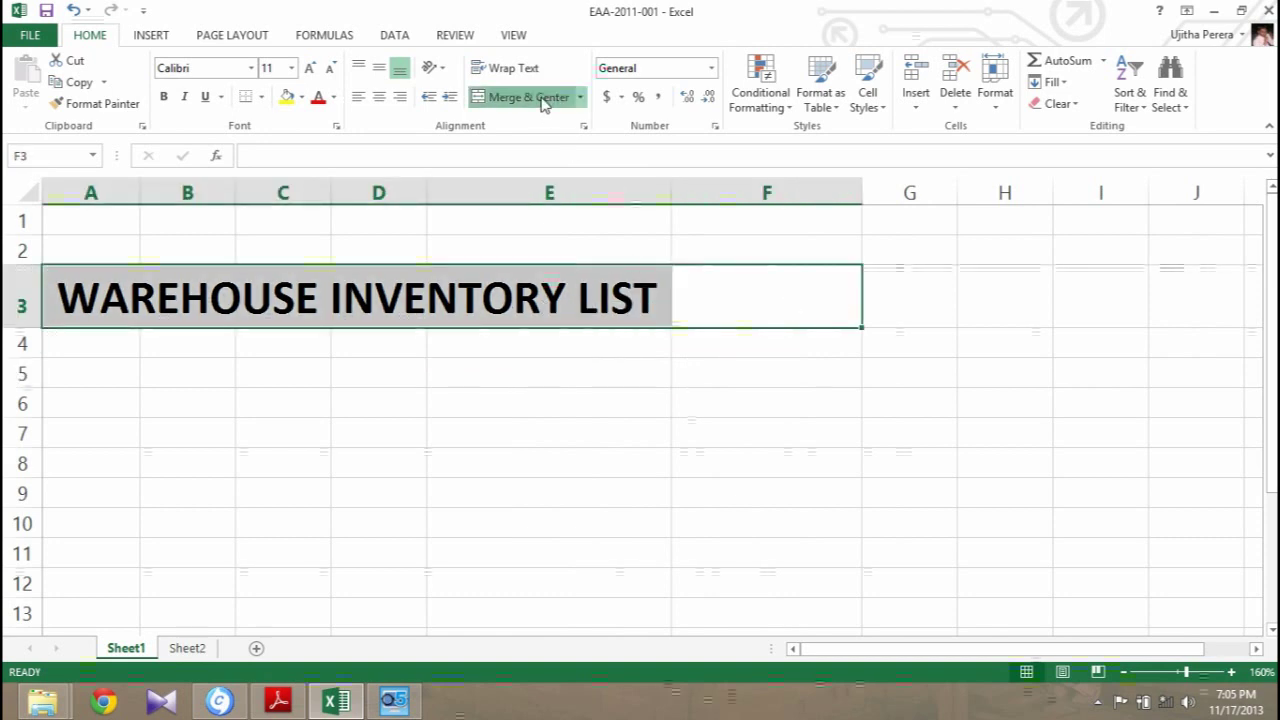
left_click(679, 405)
left_click_drag(763, 317, 86, 318)
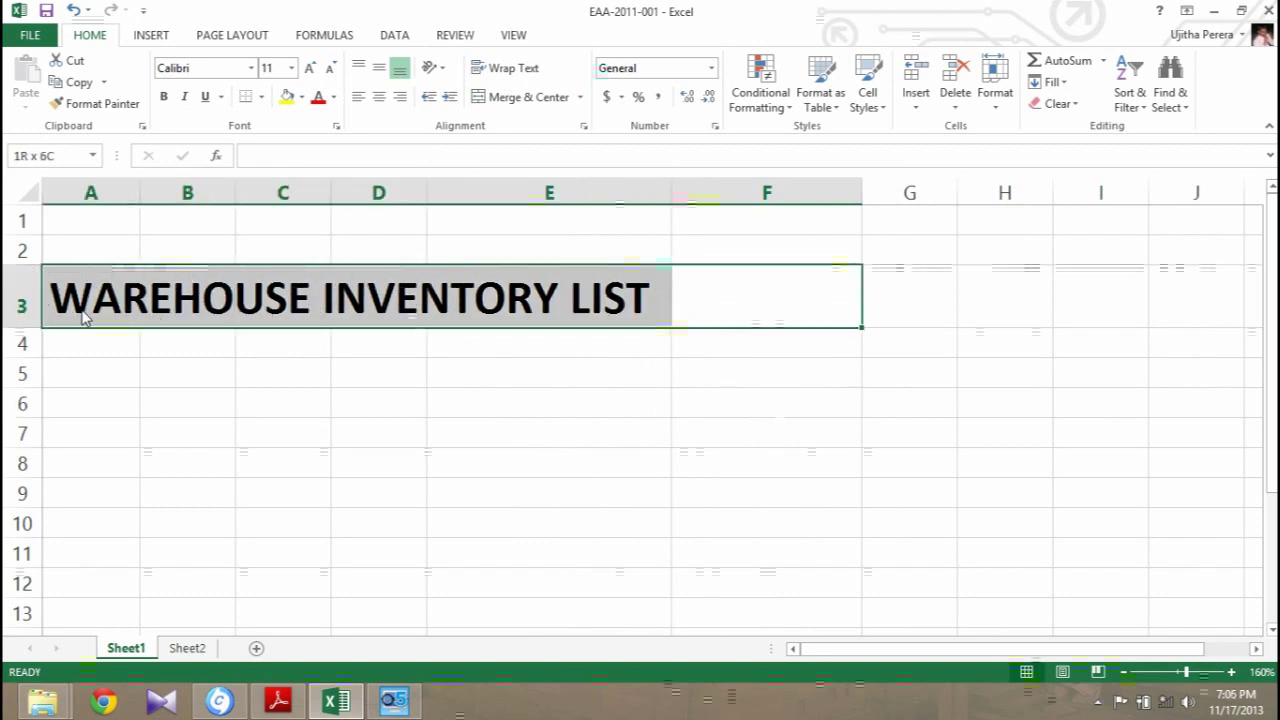
left_click(547, 105)
left_click(877, 537)
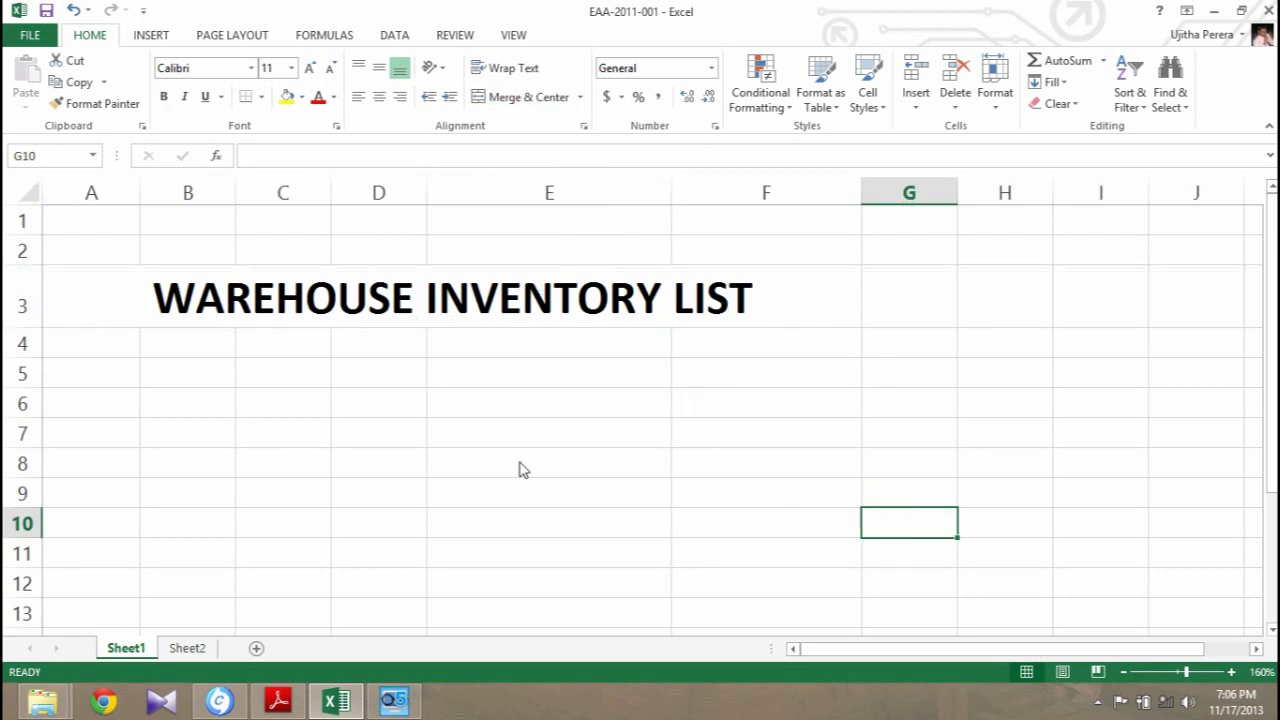
scroll(468, 349, "down", 1)
scroll(468, 349, "up", 1)
left_click(294, 706)
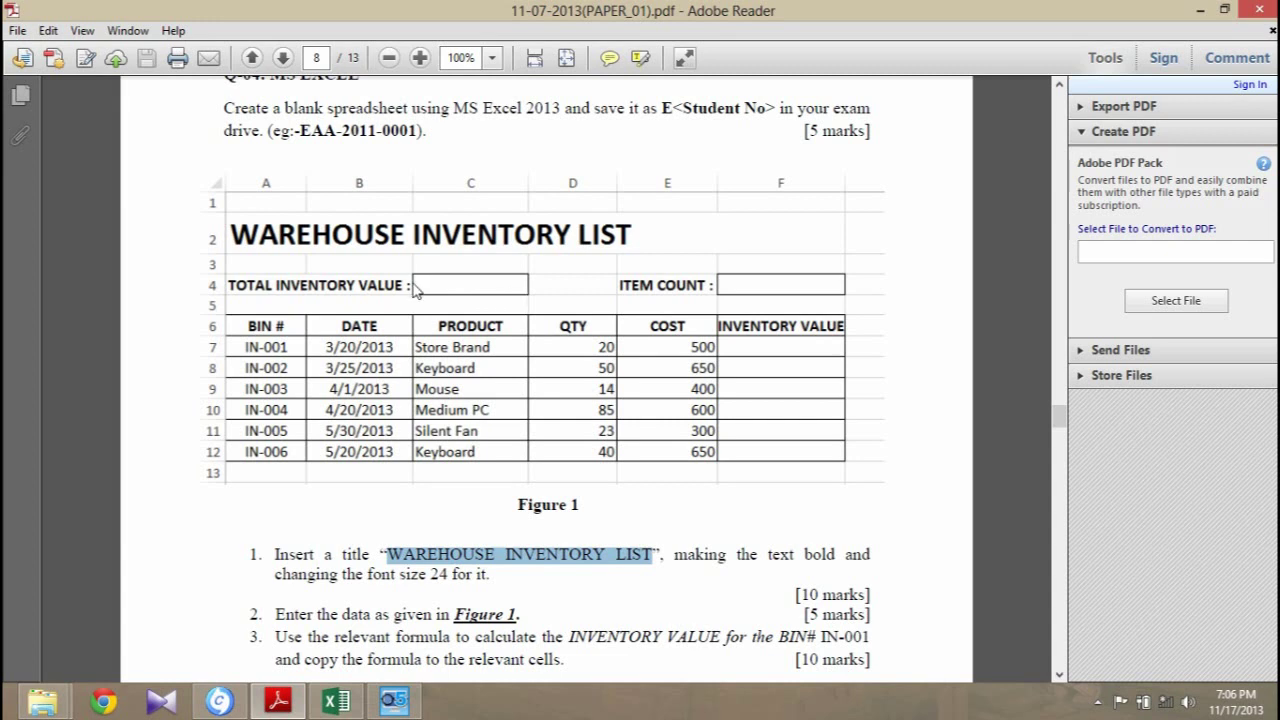
left_click(565, 293)
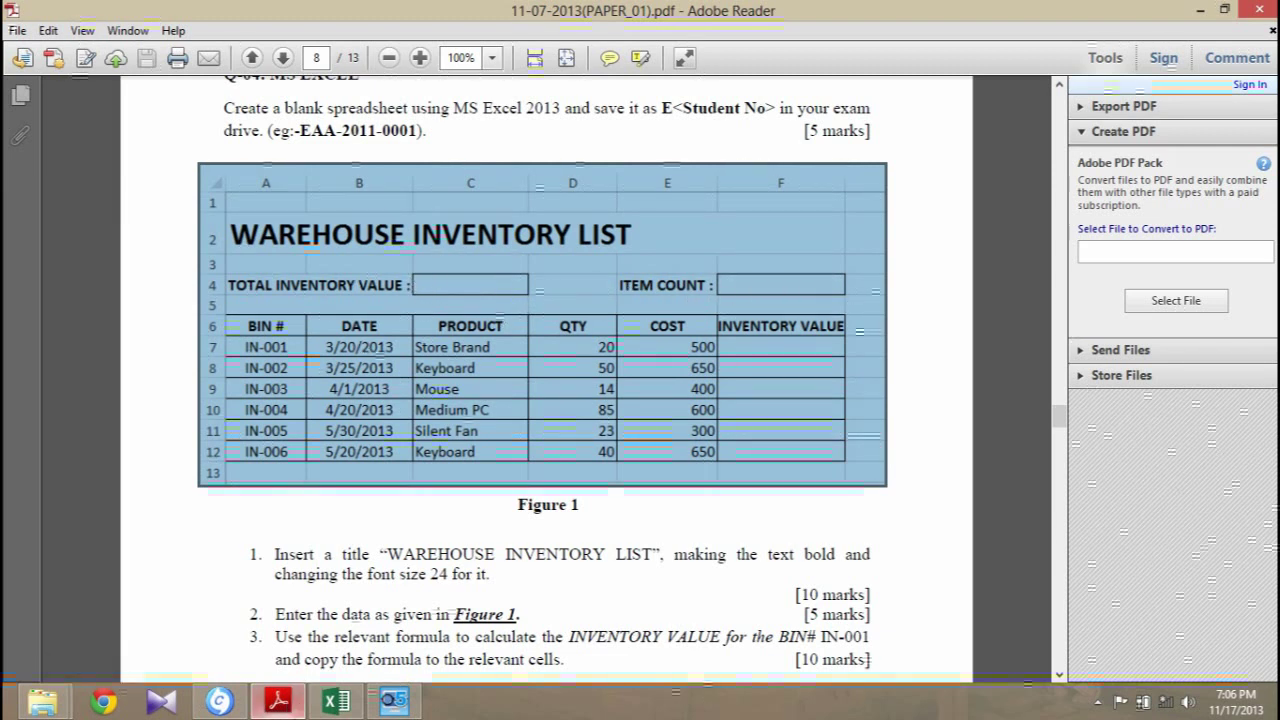
Step: Label A6 'invent' and give cell B6 All Borders
left_click(333, 698)
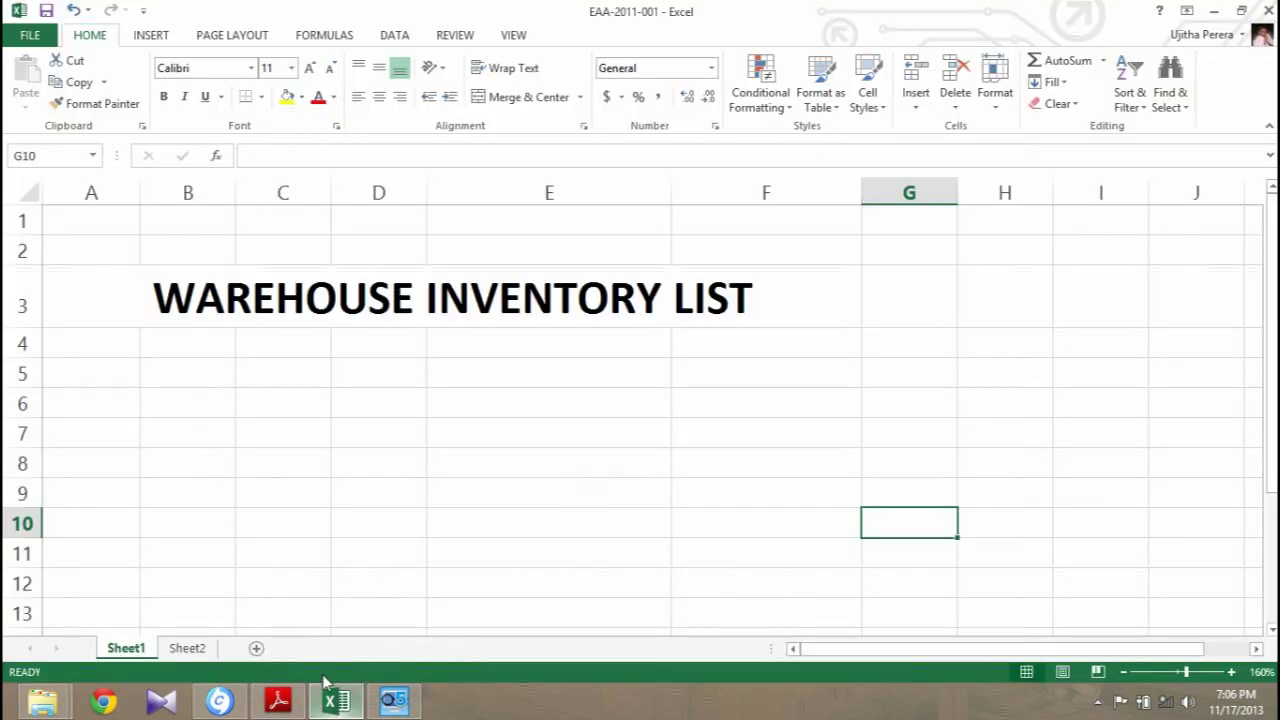
left_click(112, 408)
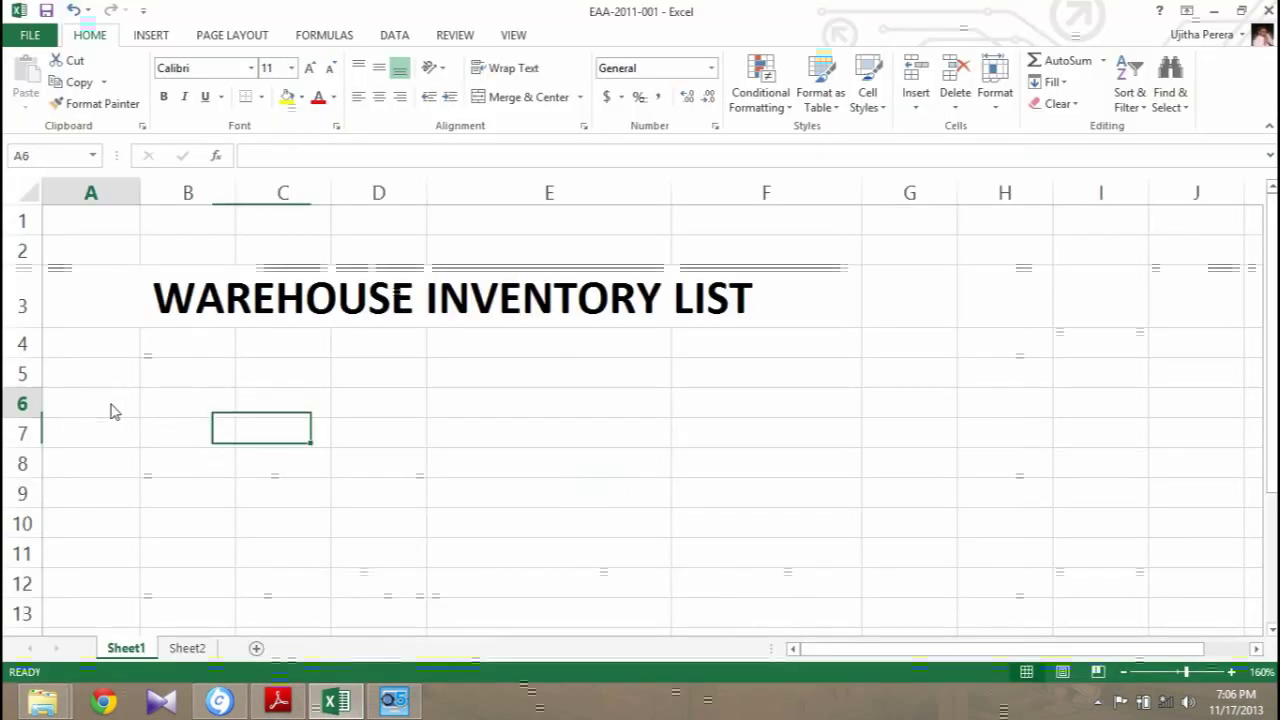
type("inv")
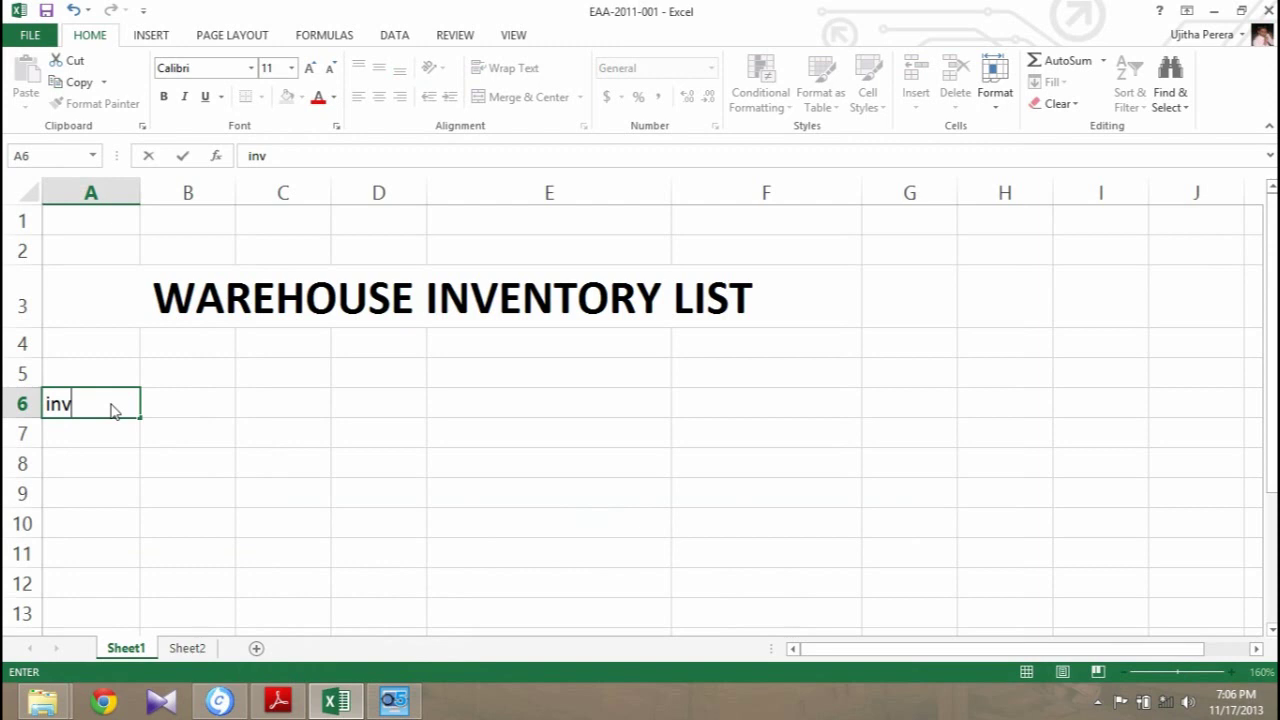
type("ent")
left_click(180, 412)
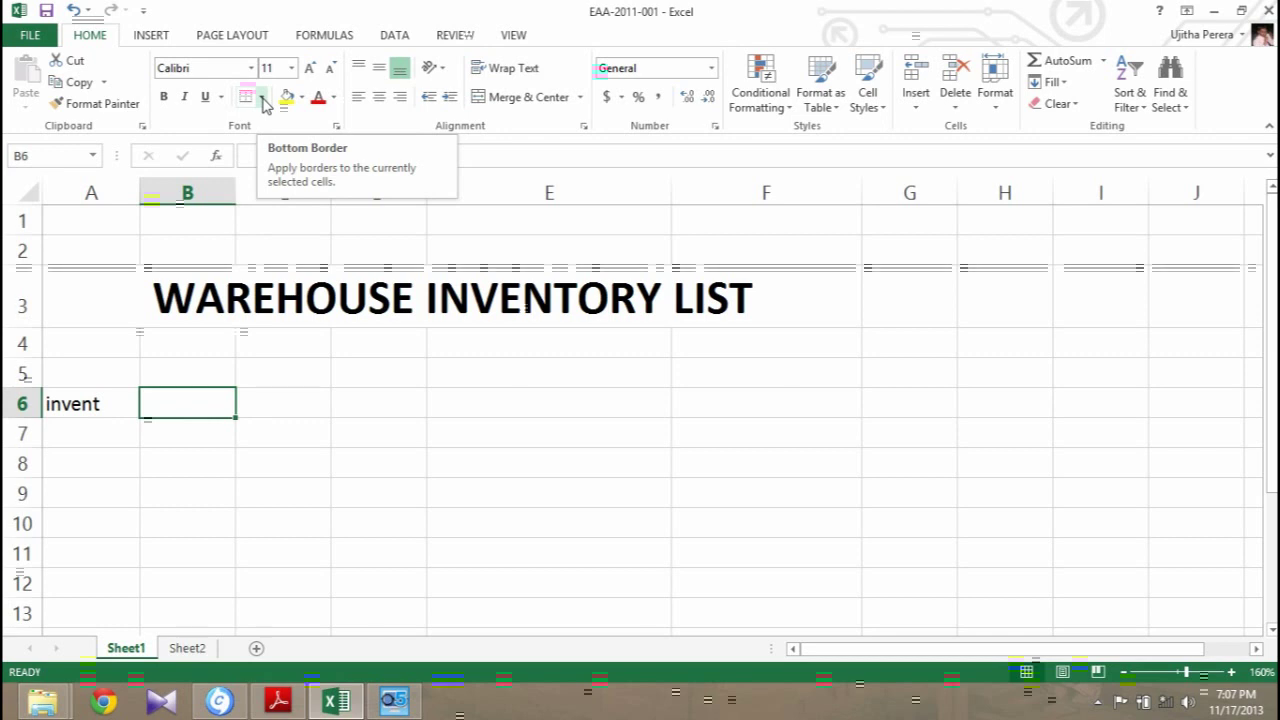
left_click(262, 98)
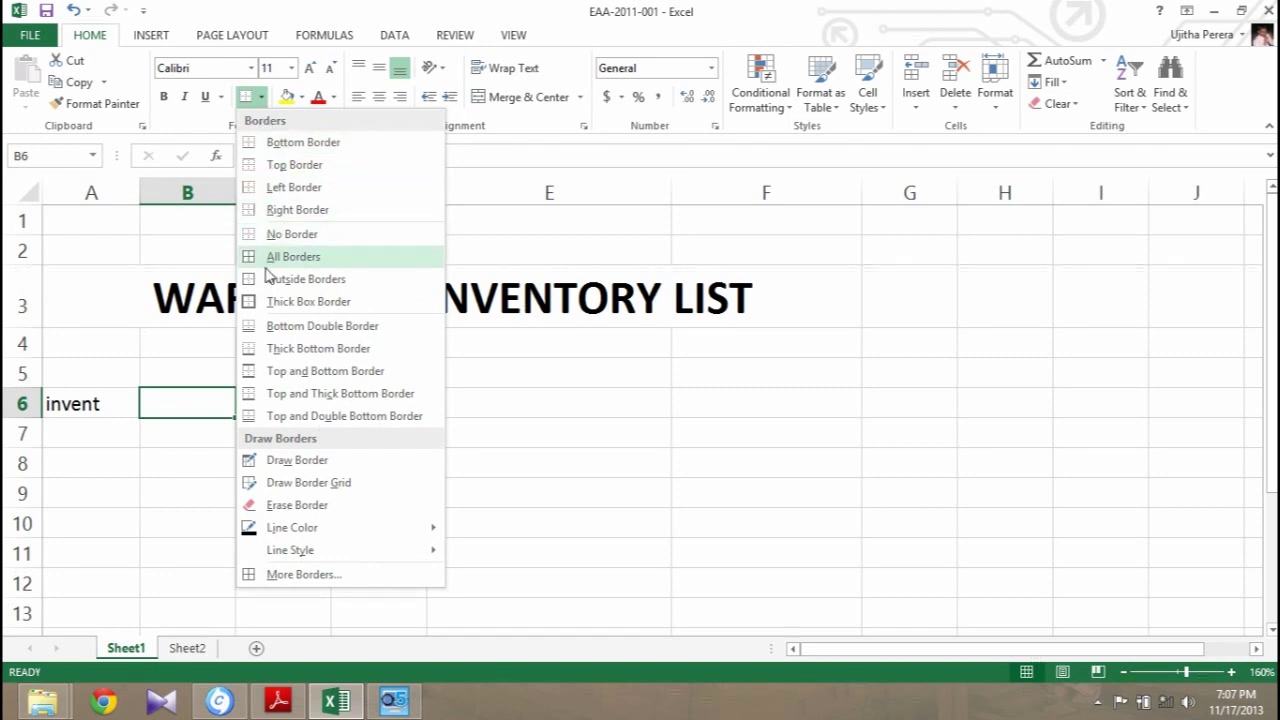
left_click(301, 257)
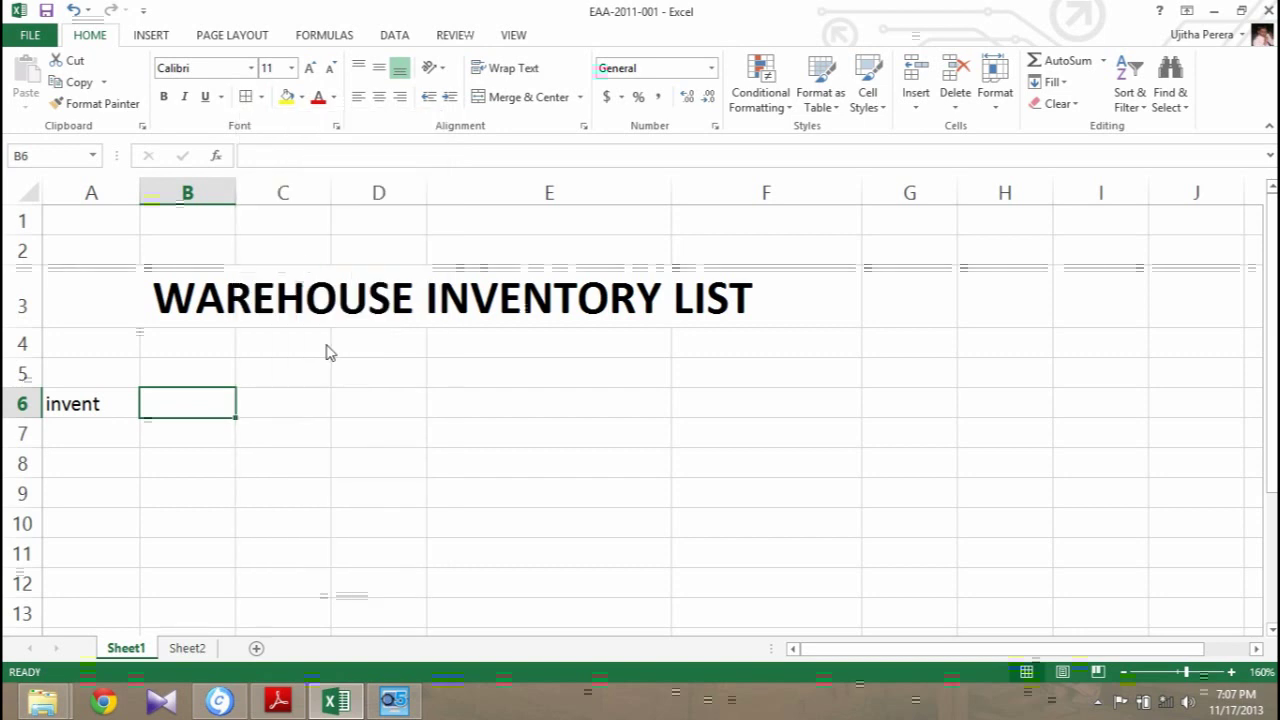
left_click(310, 462)
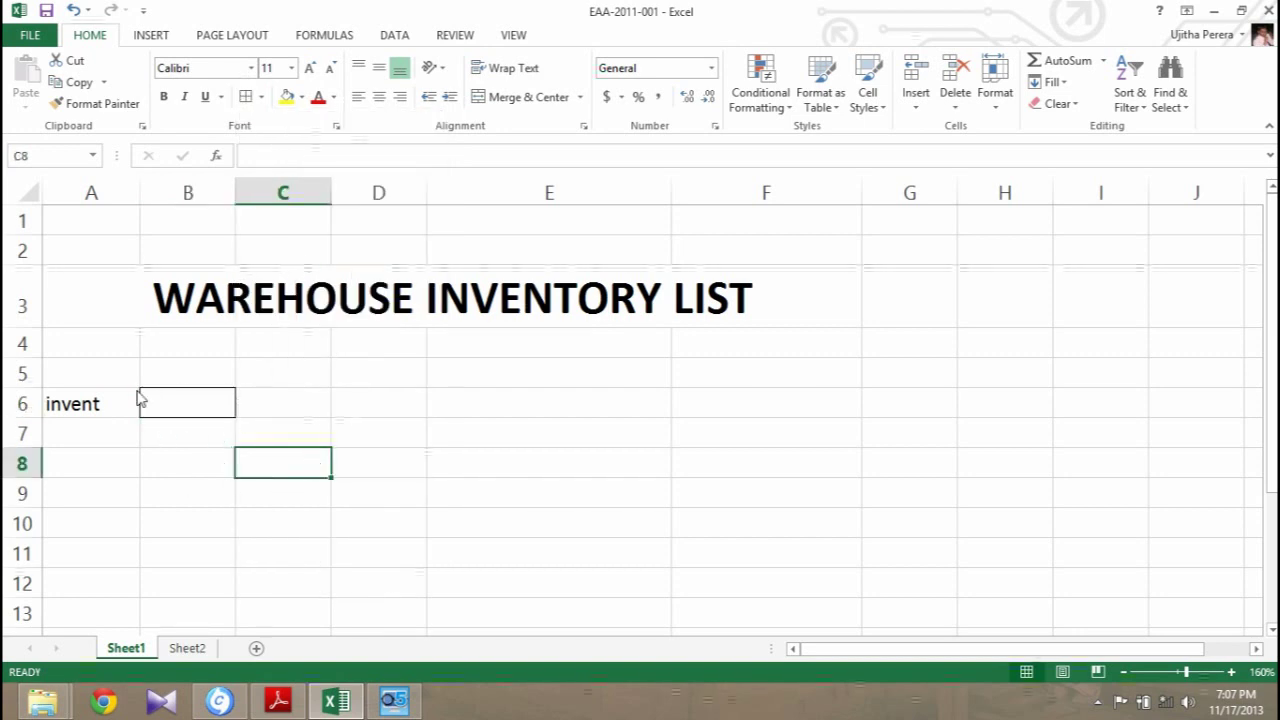
Step: Label E6 'toatal' and give cell F6 All Borders
left_click(449, 413)
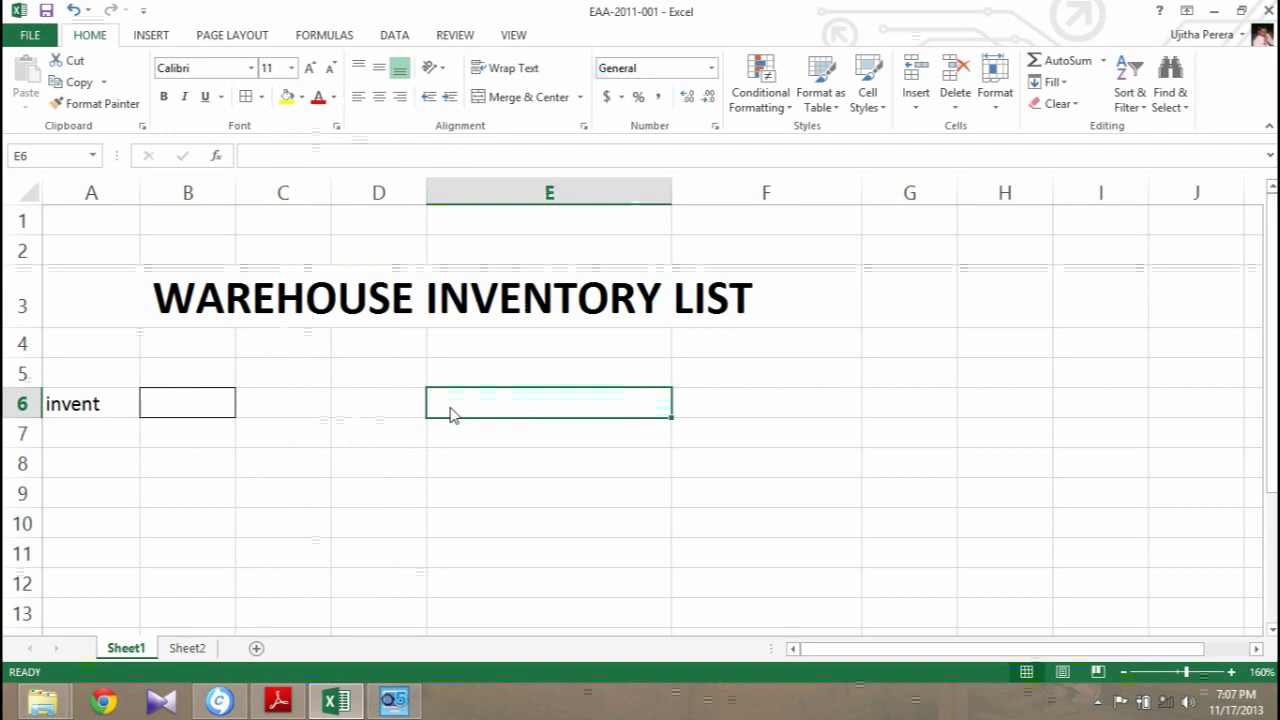
type("toatal")
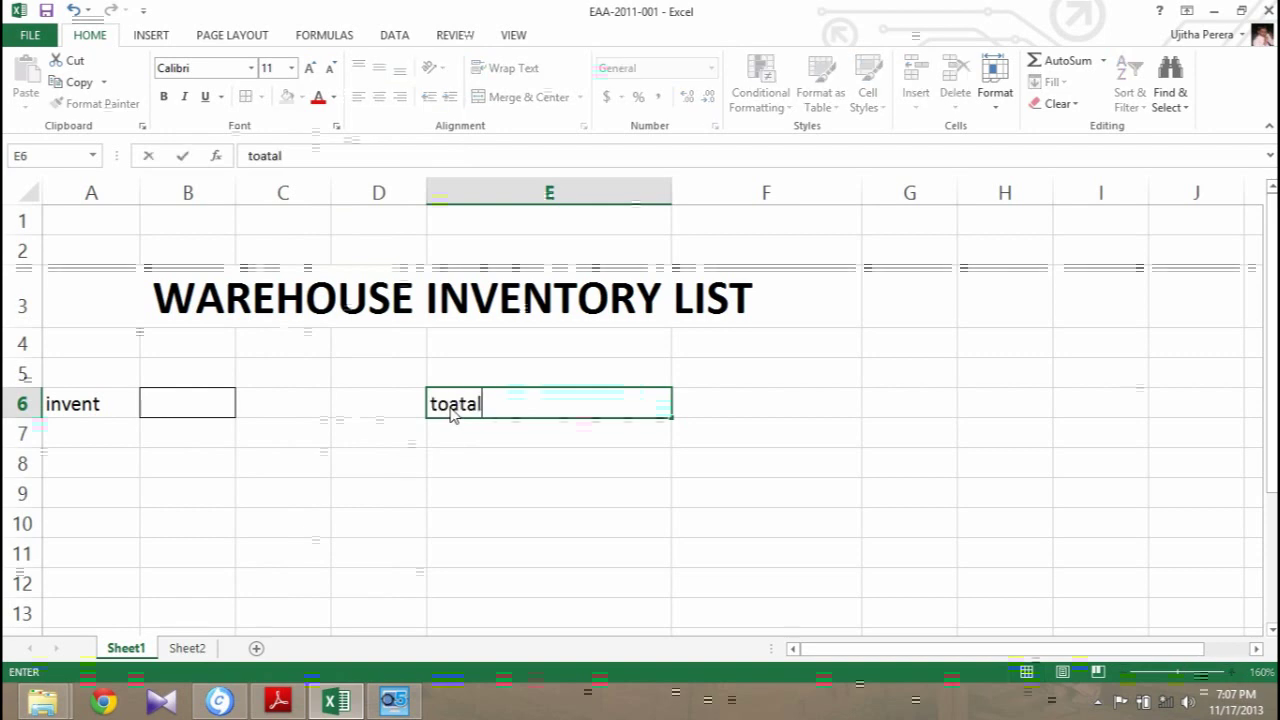
left_click(728, 410)
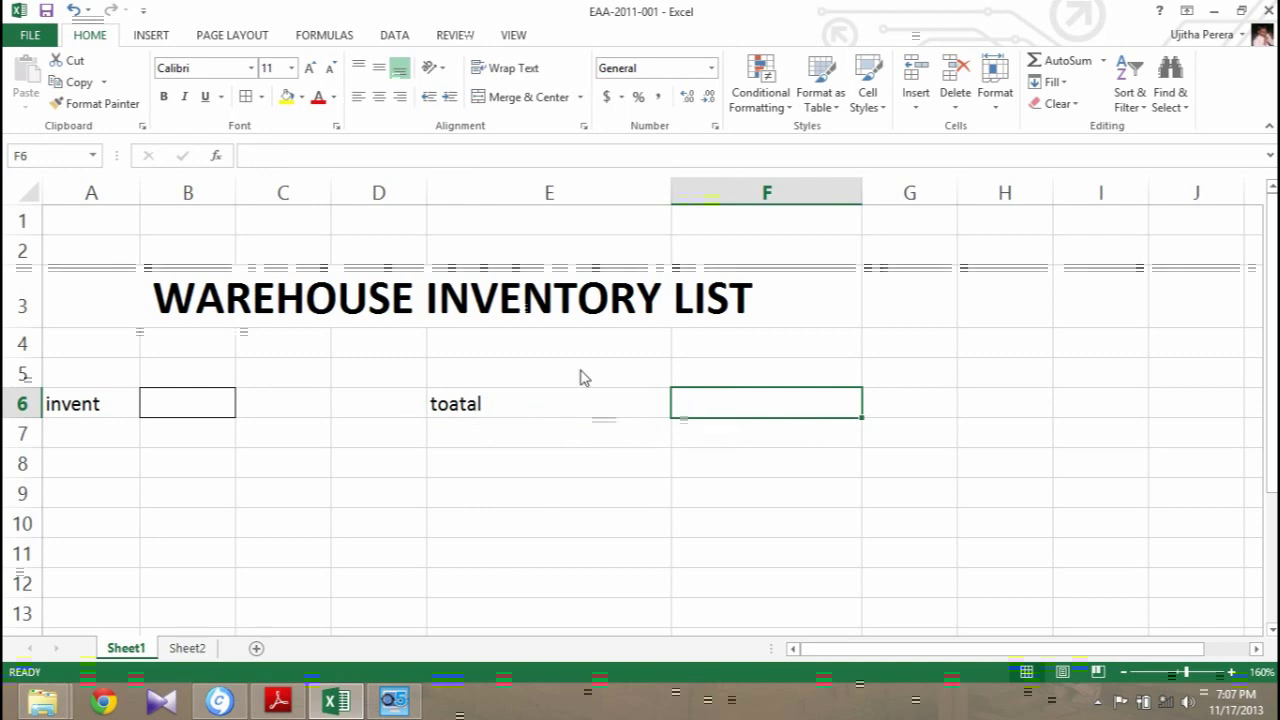
left_click(250, 97)
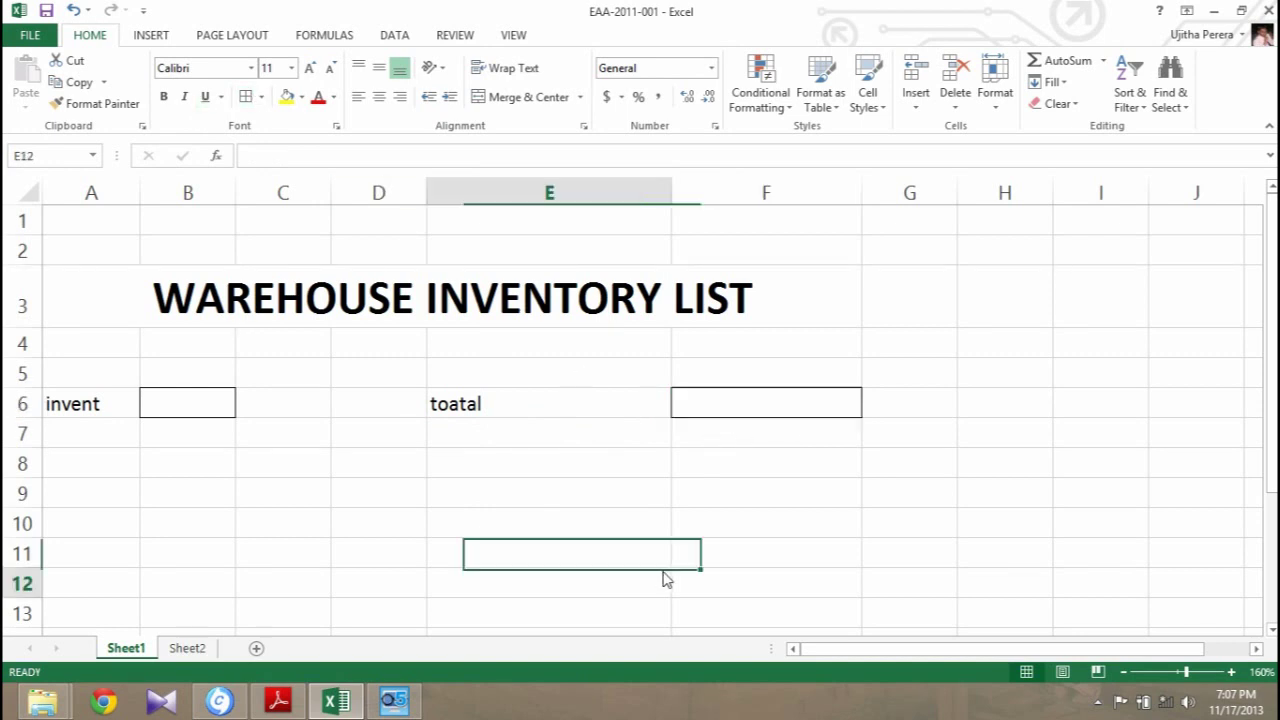
left_click(660, 580)
Step: Apply All Borders to the block A8:F15
scroll(800, 514, "down", 1)
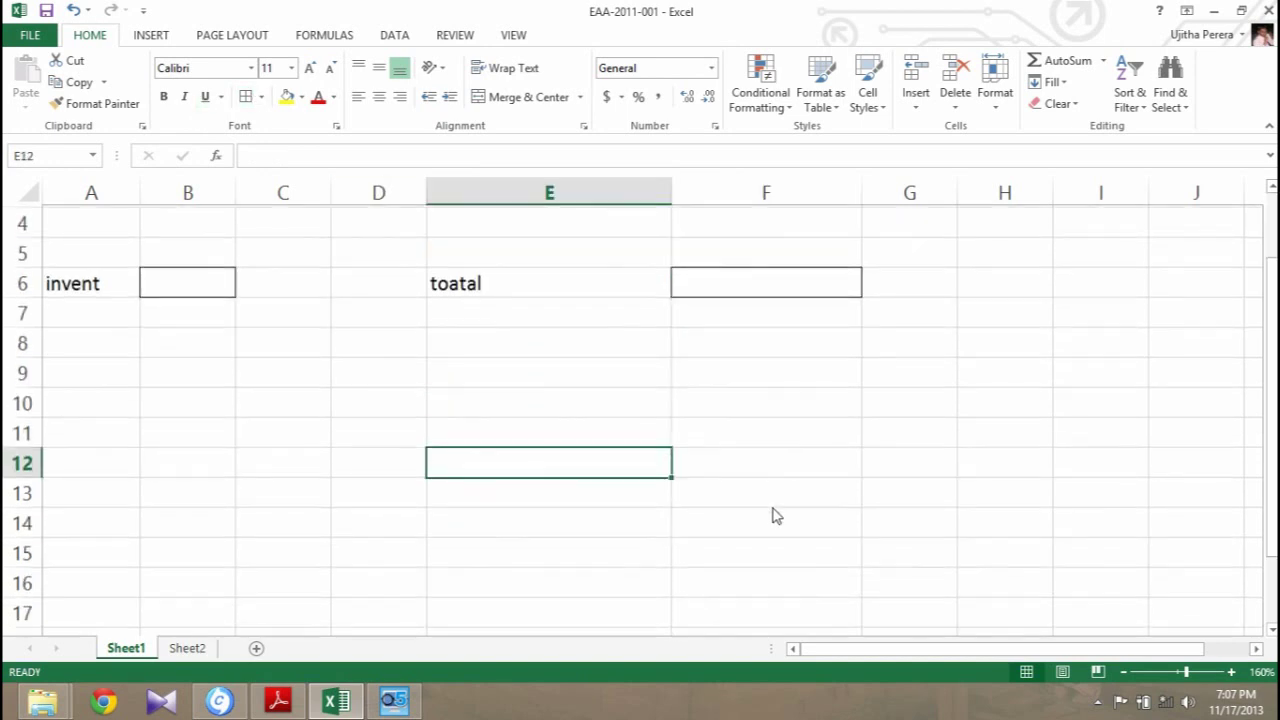
mouse_move(85, 350)
left_mouse_down()
mouse_move(770, 532)
mouse_move(772, 551)
left_mouse_up()
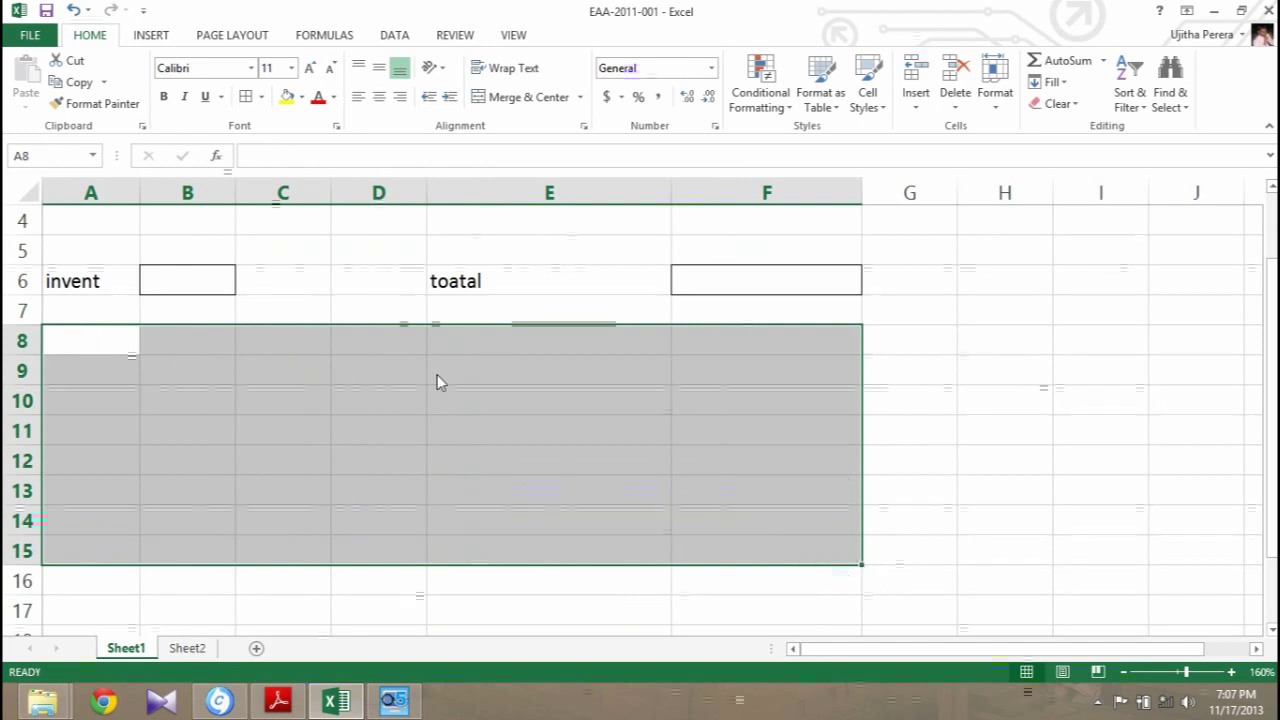
left_click(248, 100)
left_click(1163, 589)
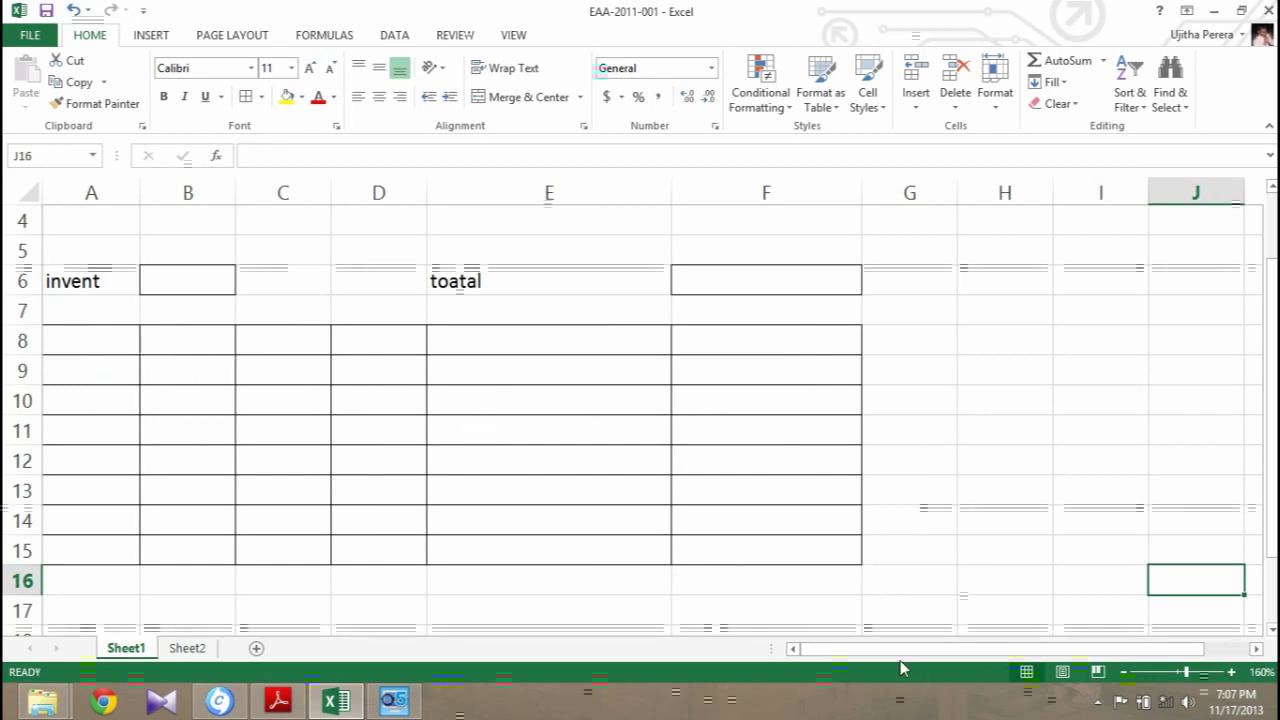
Step: Add an outside border, then reselect A8:F15 to check the bordered grid
scroll(903, 660, "up", 1)
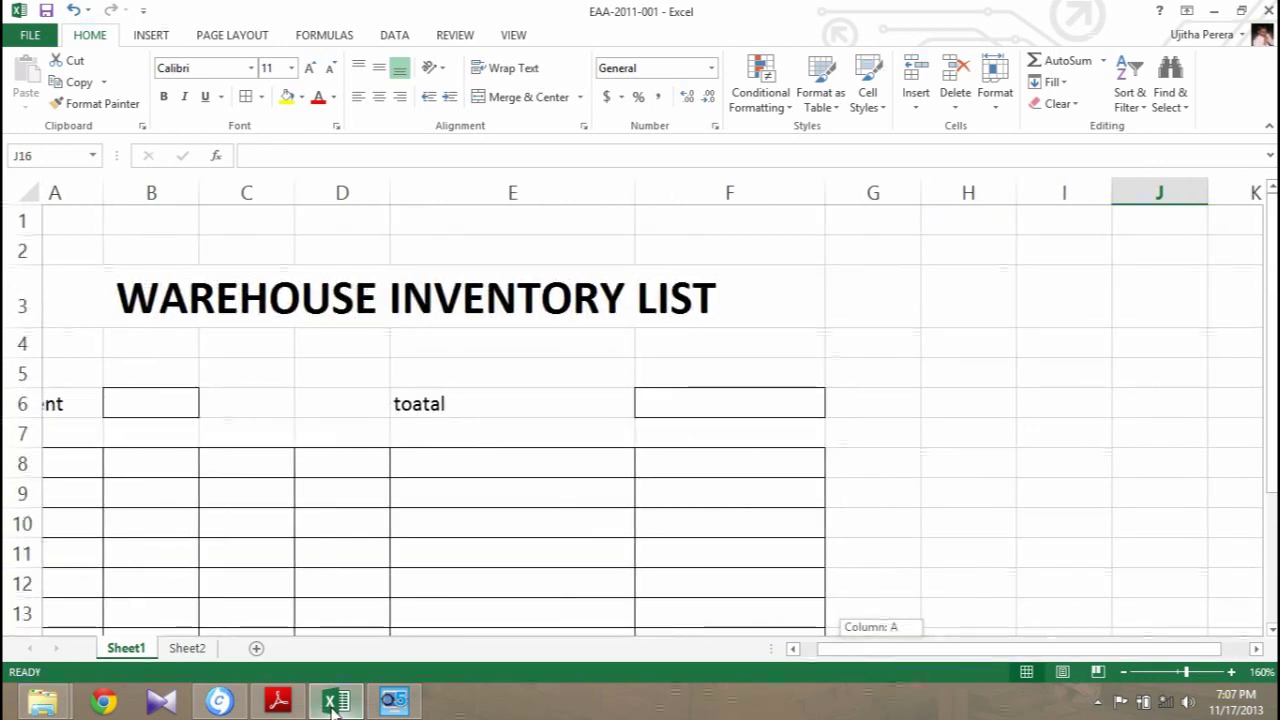
mouse_move(336, 701)
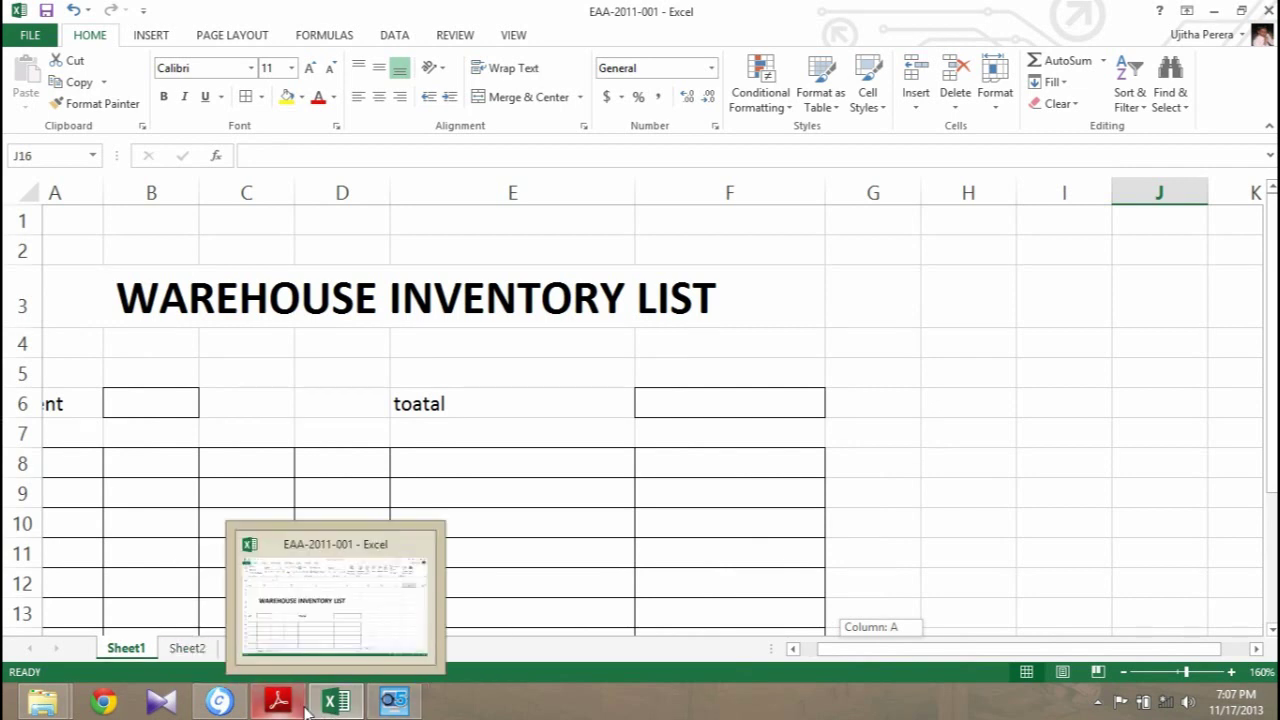
left_click(262, 97)
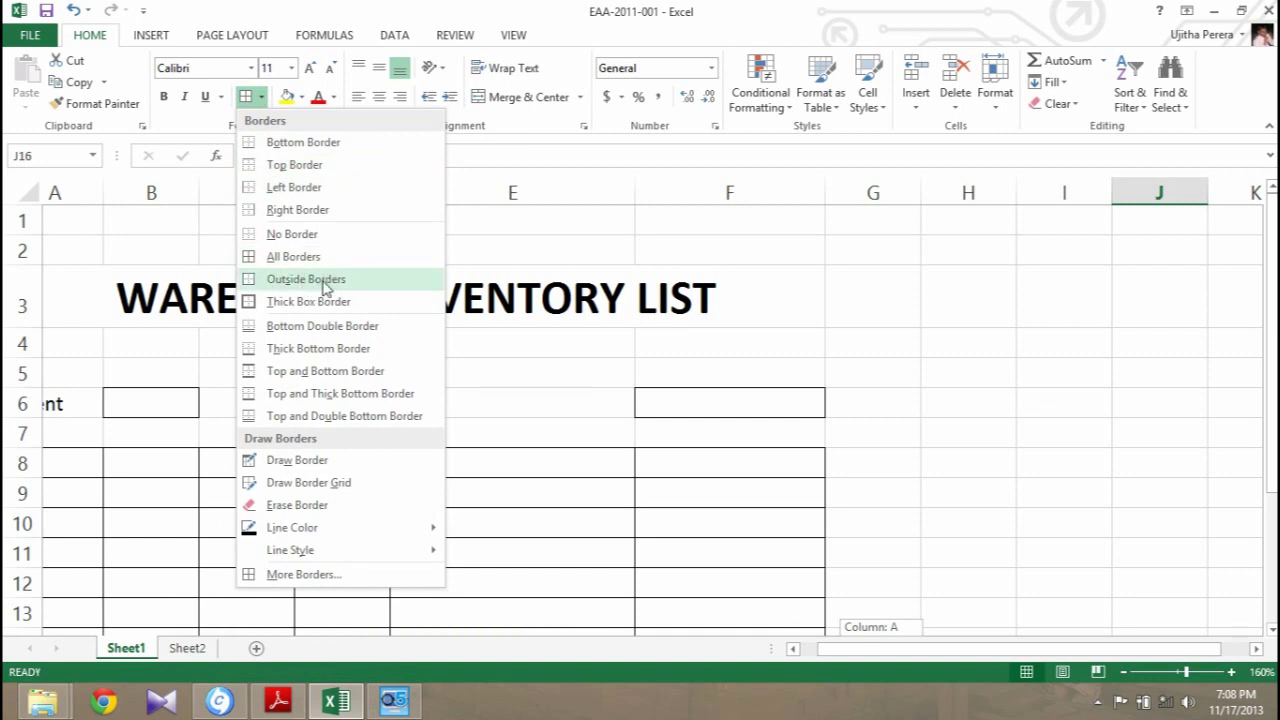
left_click(295, 280)
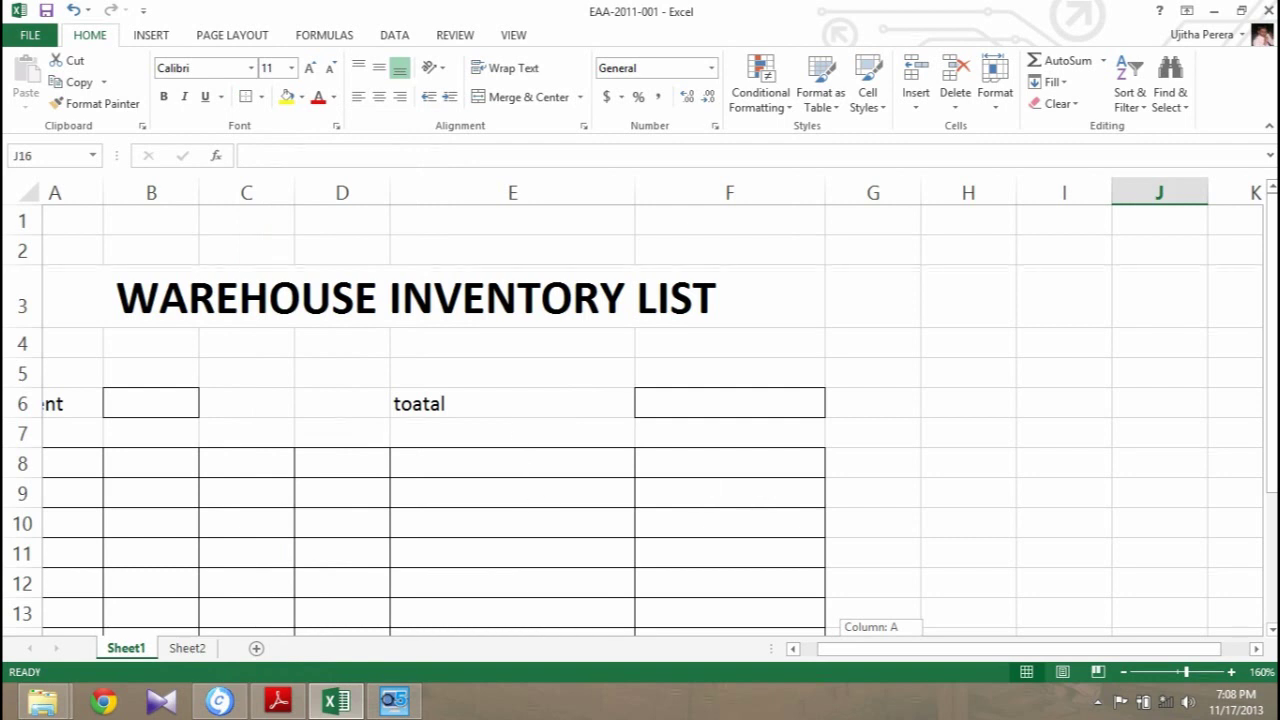
scroll(185, 509, "down", 4)
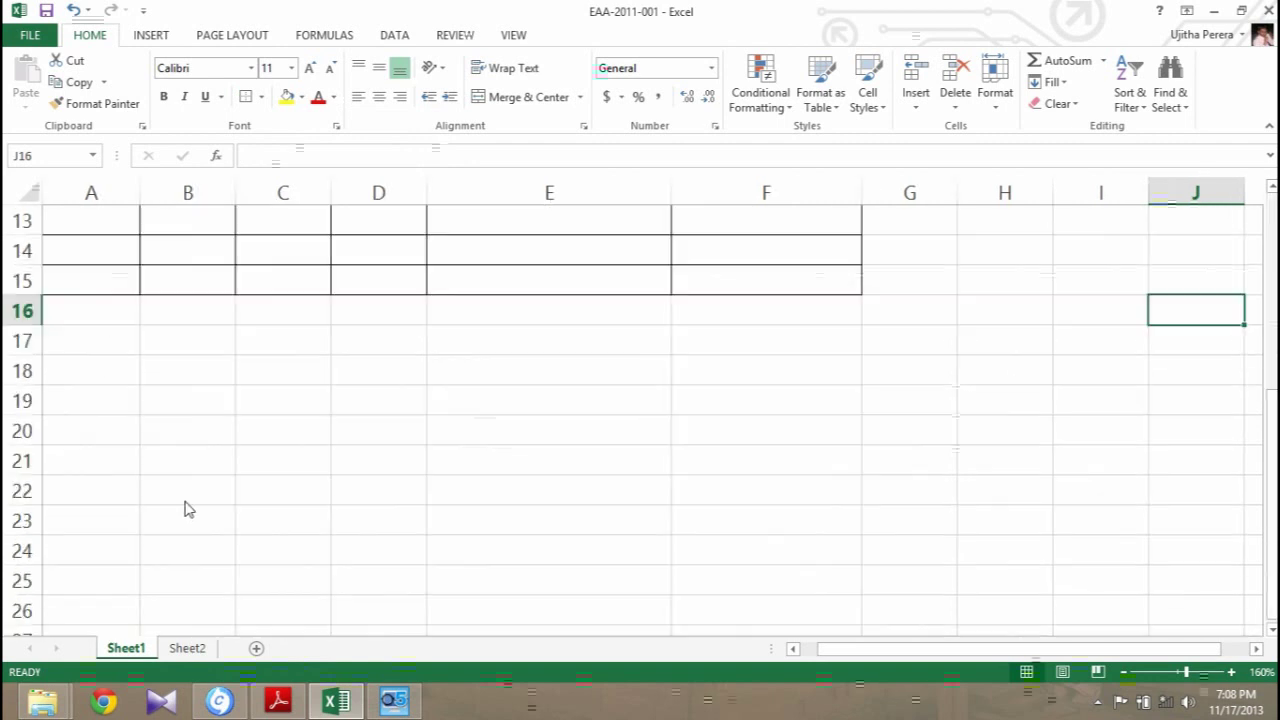
scroll(129, 420, "up", 1)
scroll(129, 420, "up", 3)
scroll(129, 420, "down", 1)
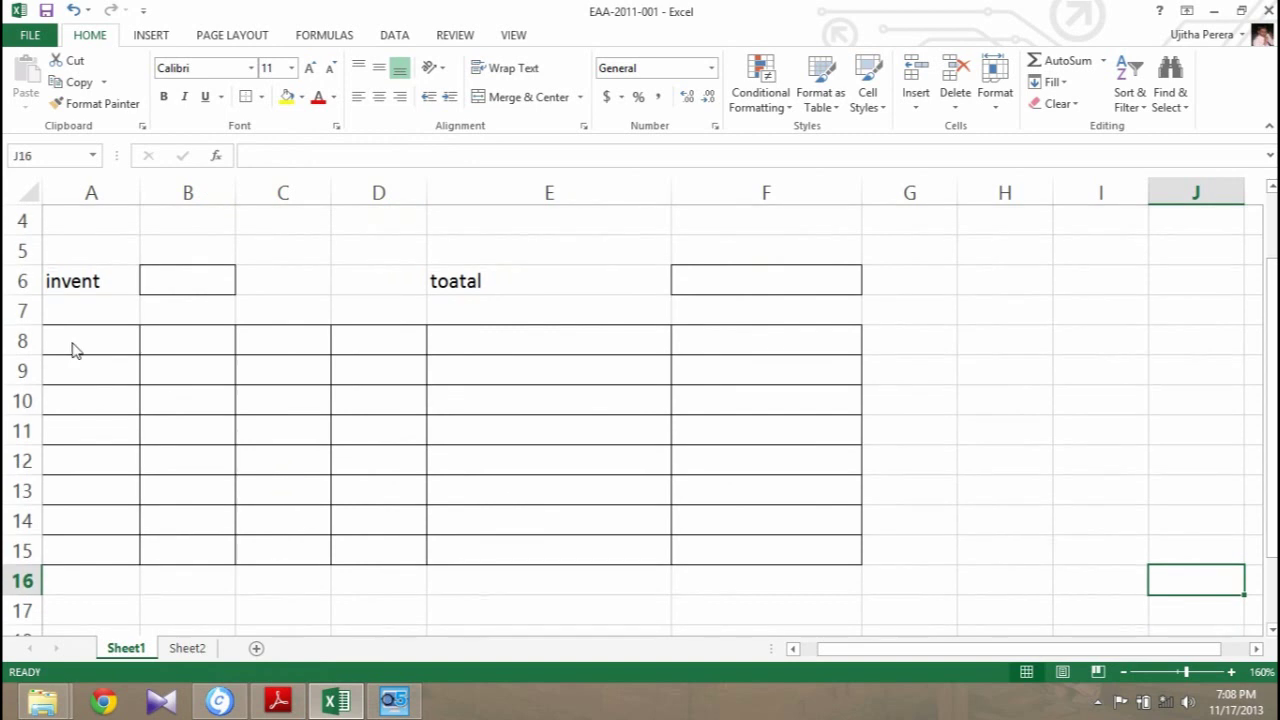
mouse_move(72, 348)
left_mouse_down()
mouse_move(608, 523)
mouse_move(791, 563)
left_mouse_up()
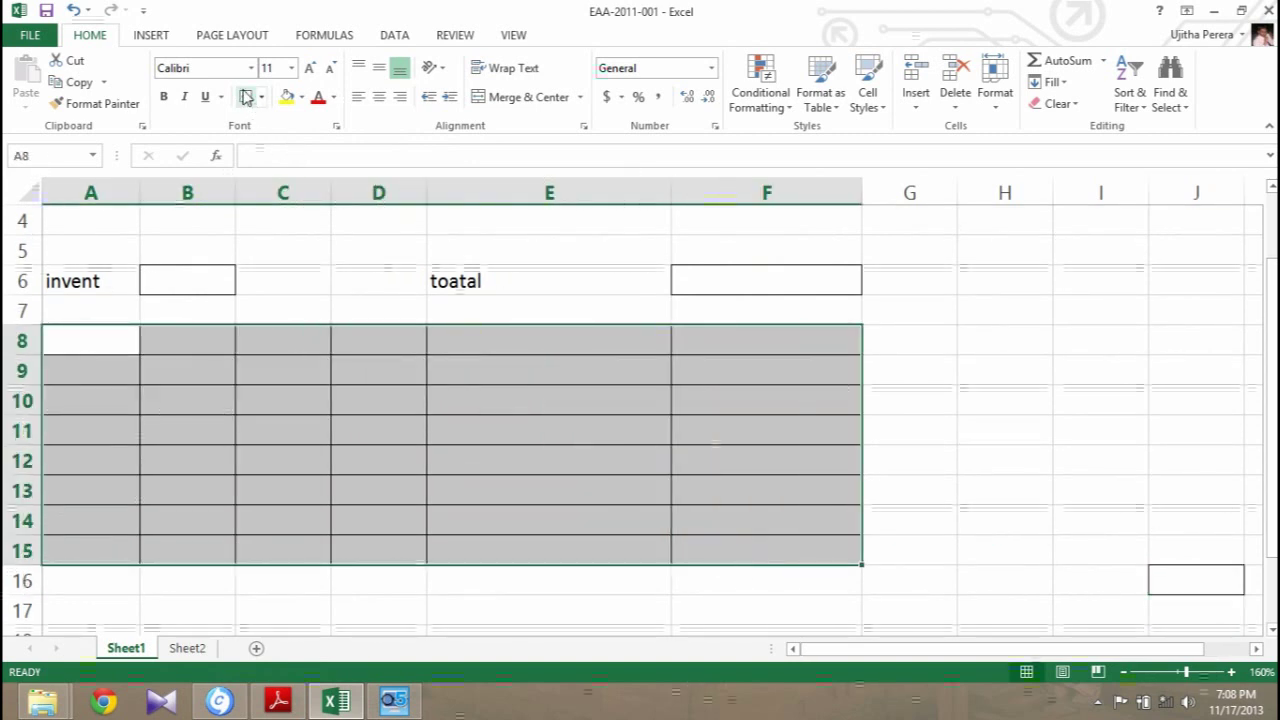
left_click(1090, 432)
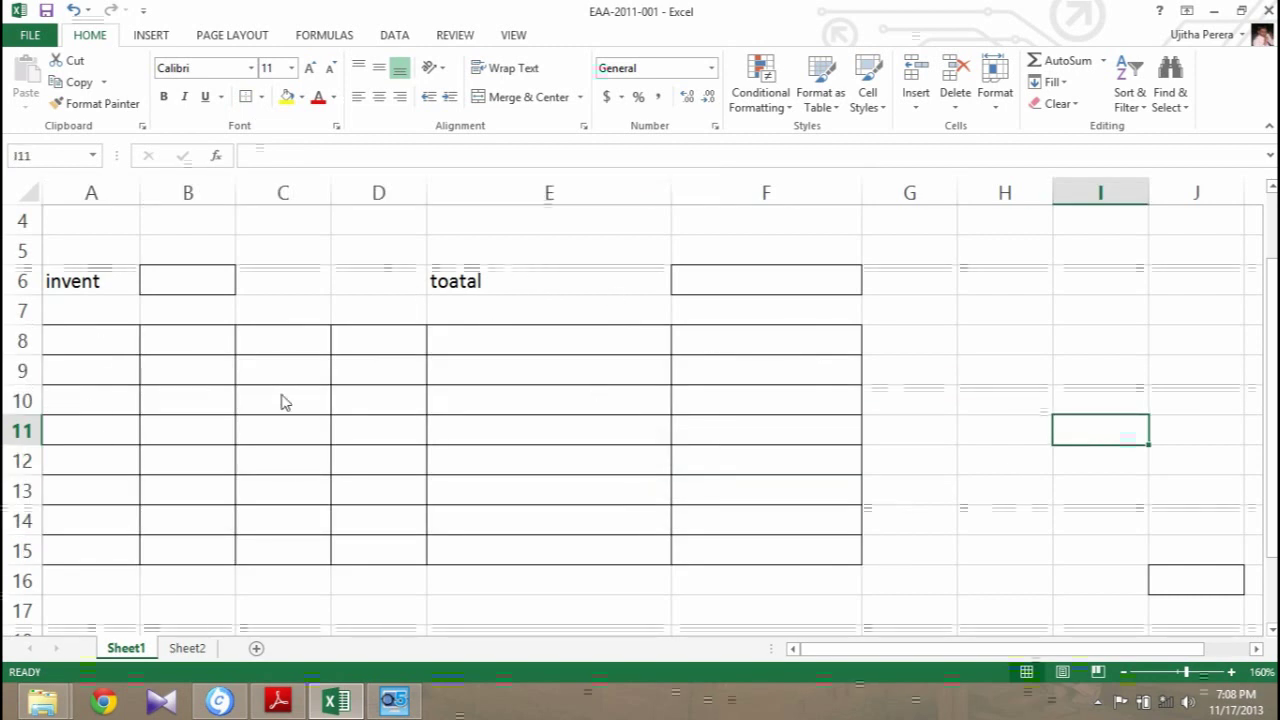
mouse_move(980, 345)
left_mouse_down()
mouse_move(1058, 400)
mouse_move(1155, 430)
left_mouse_up()
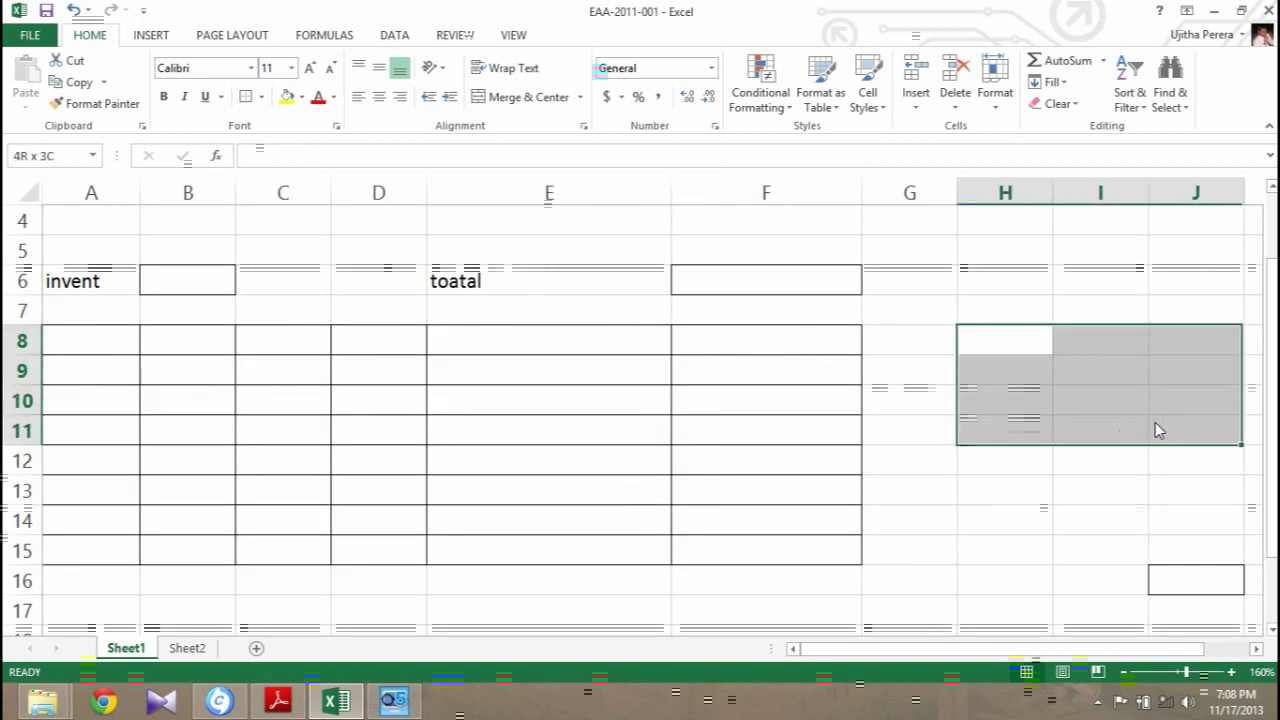
left_click(250, 97)
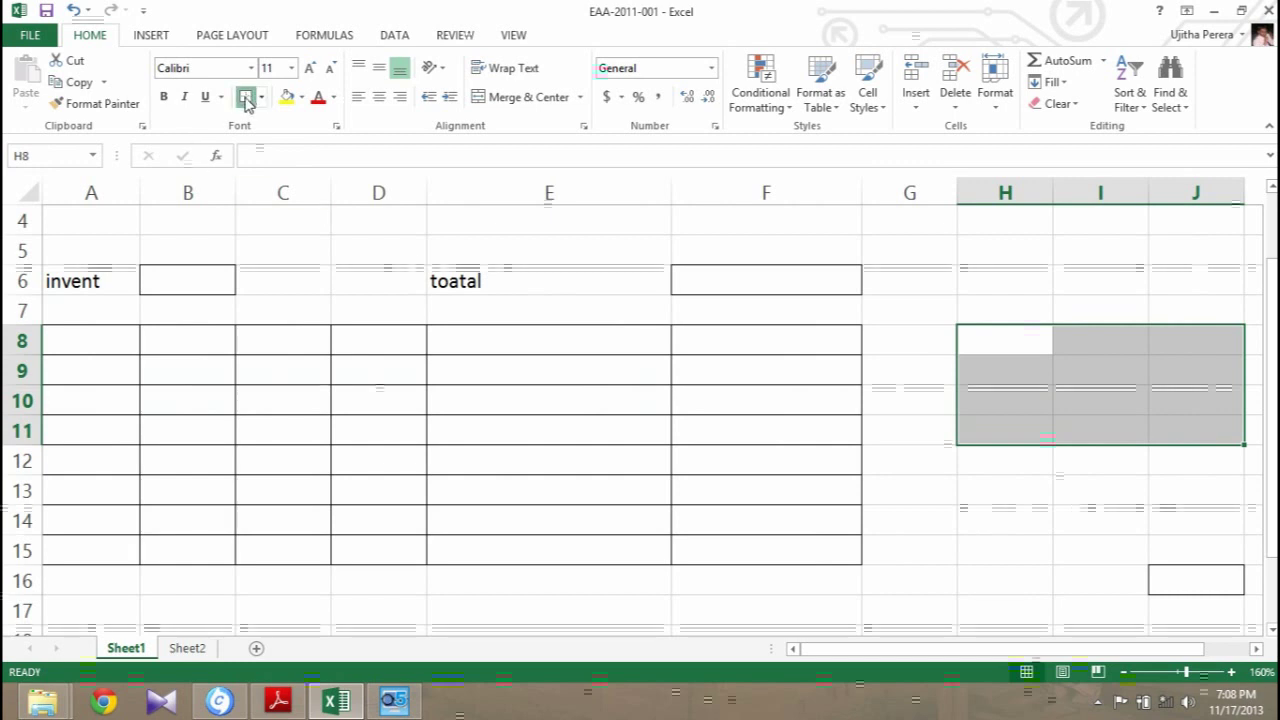
left_click(1208, 620)
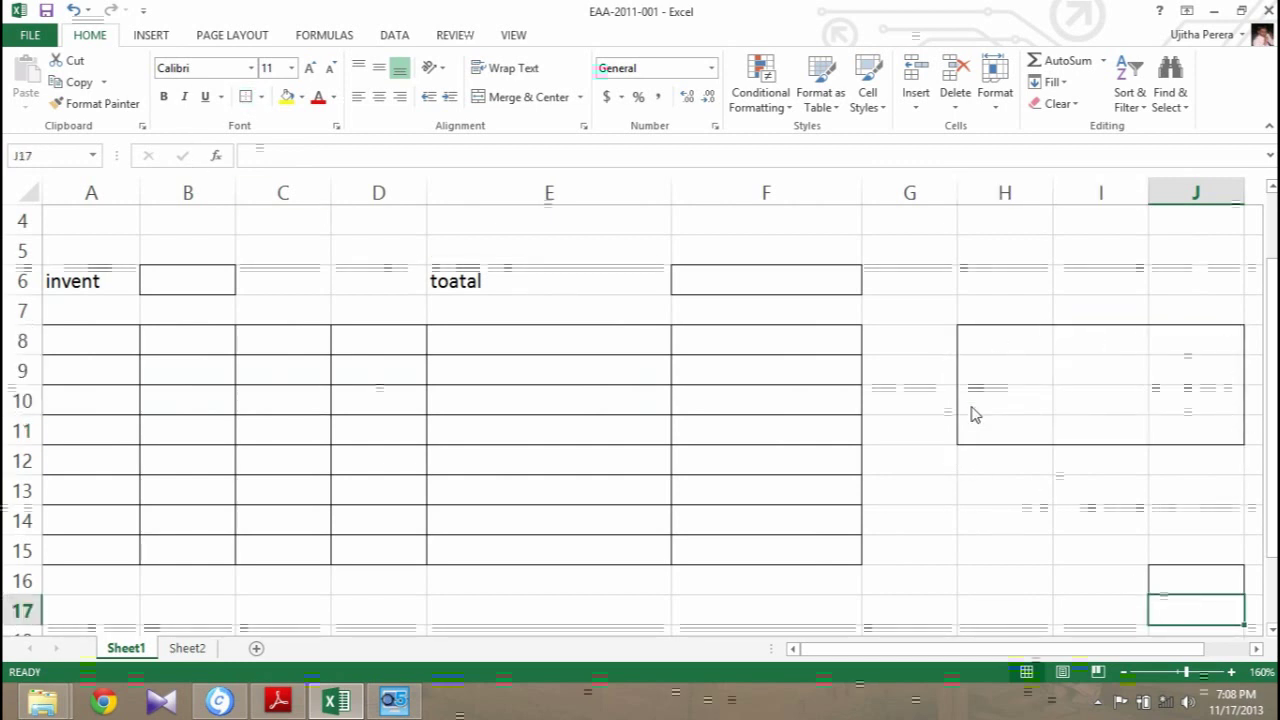
left_click_drag(974, 347, 1203, 458)
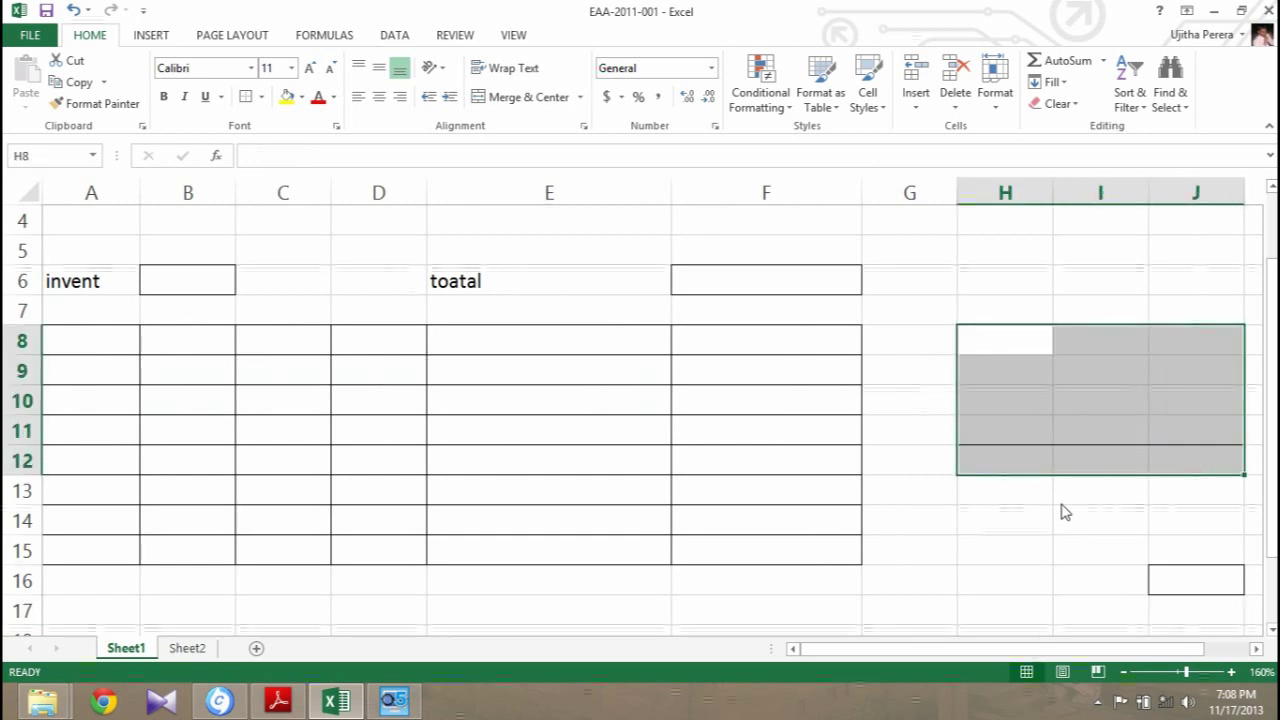
left_click_drag(1065, 490, 1065, 515)
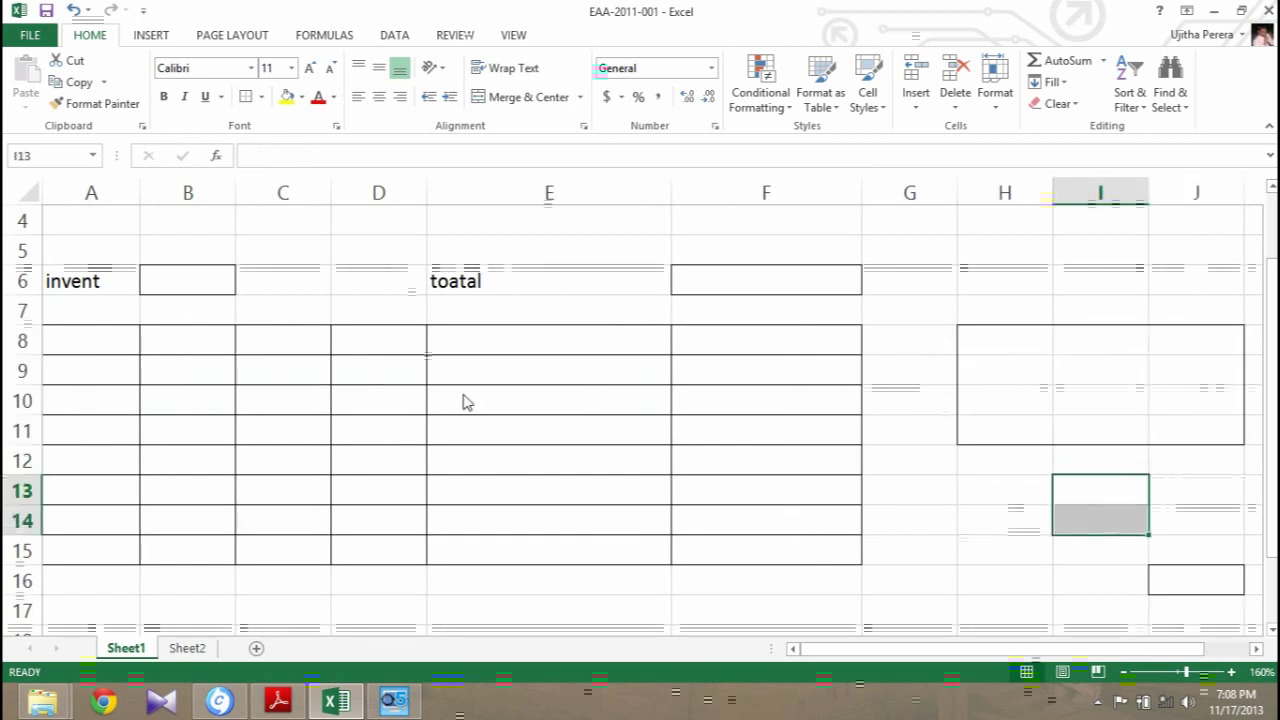
left_click(1010, 345)
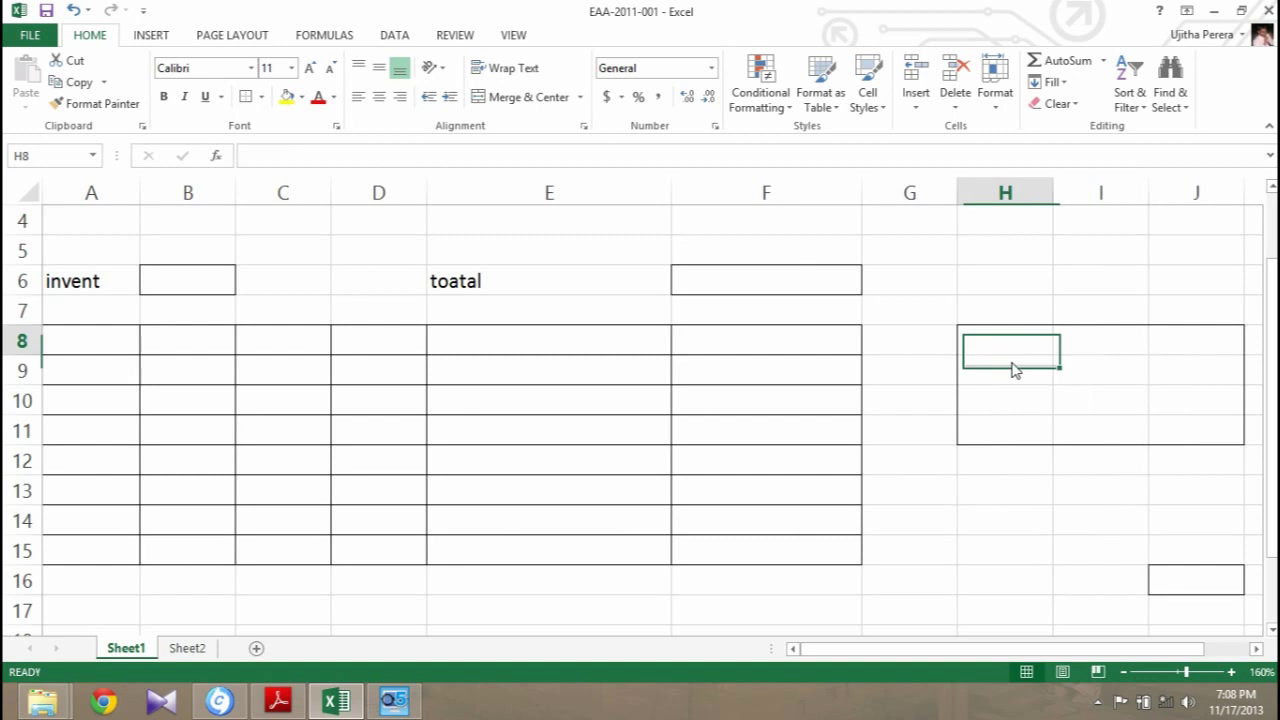
left_click_drag(1013, 370, 1030, 462)
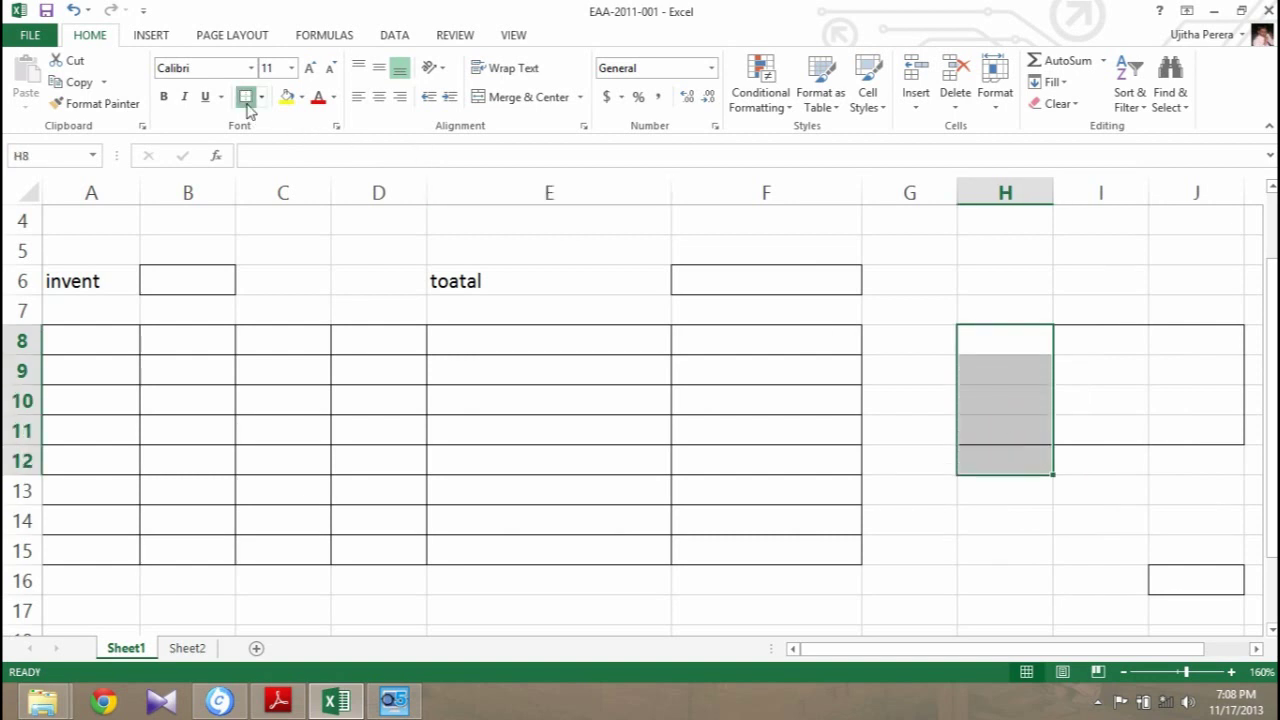
left_click(1147, 433)
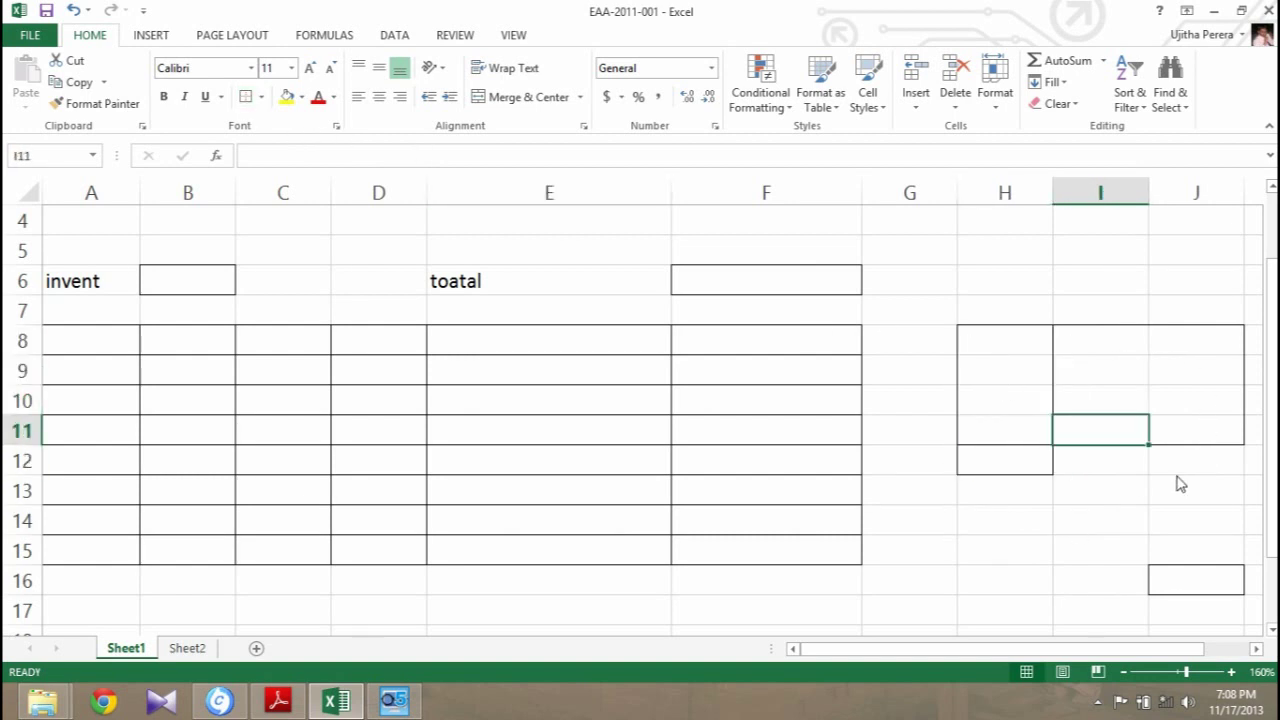
left_click(261, 97)
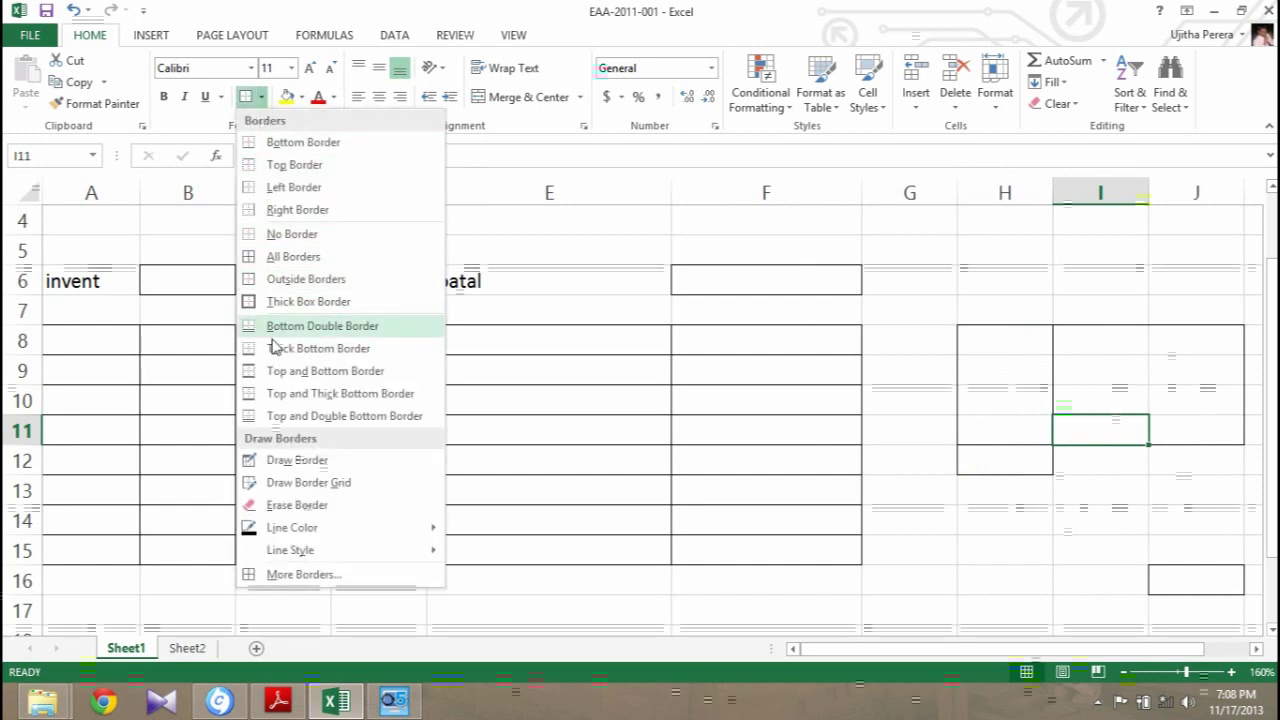
left_click(293, 256)
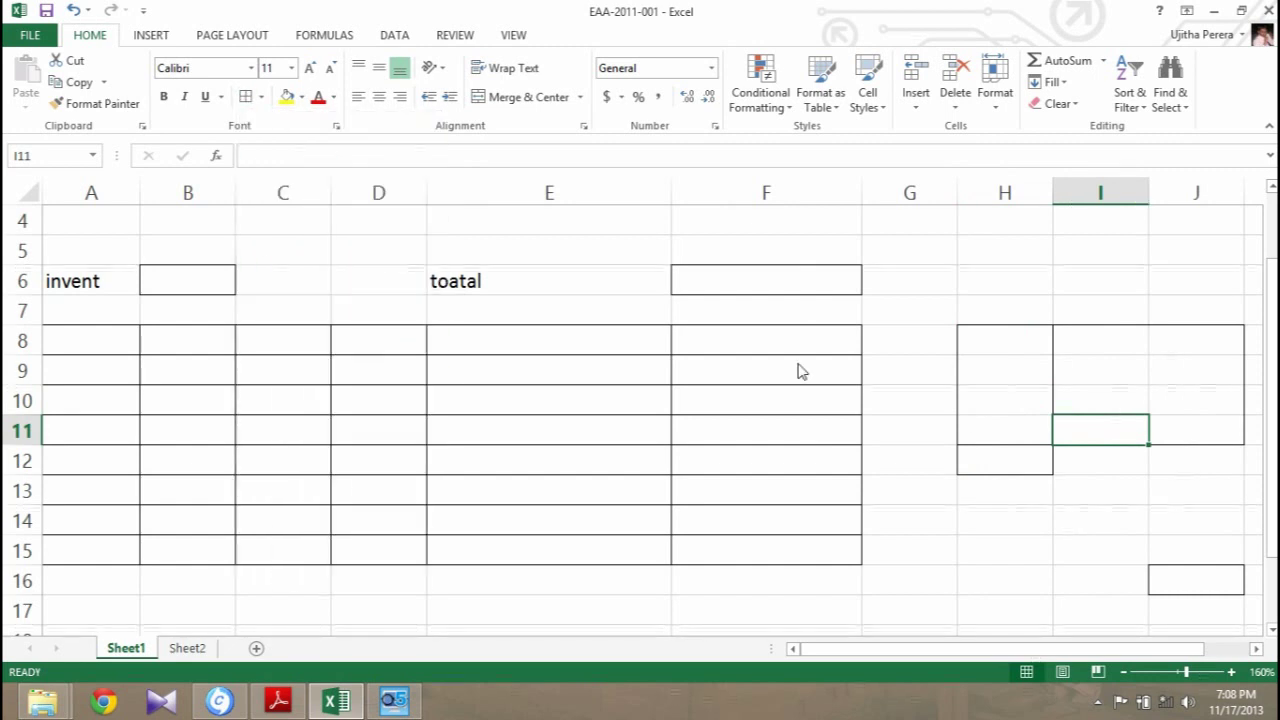
left_click_drag(976, 338, 1216, 425)
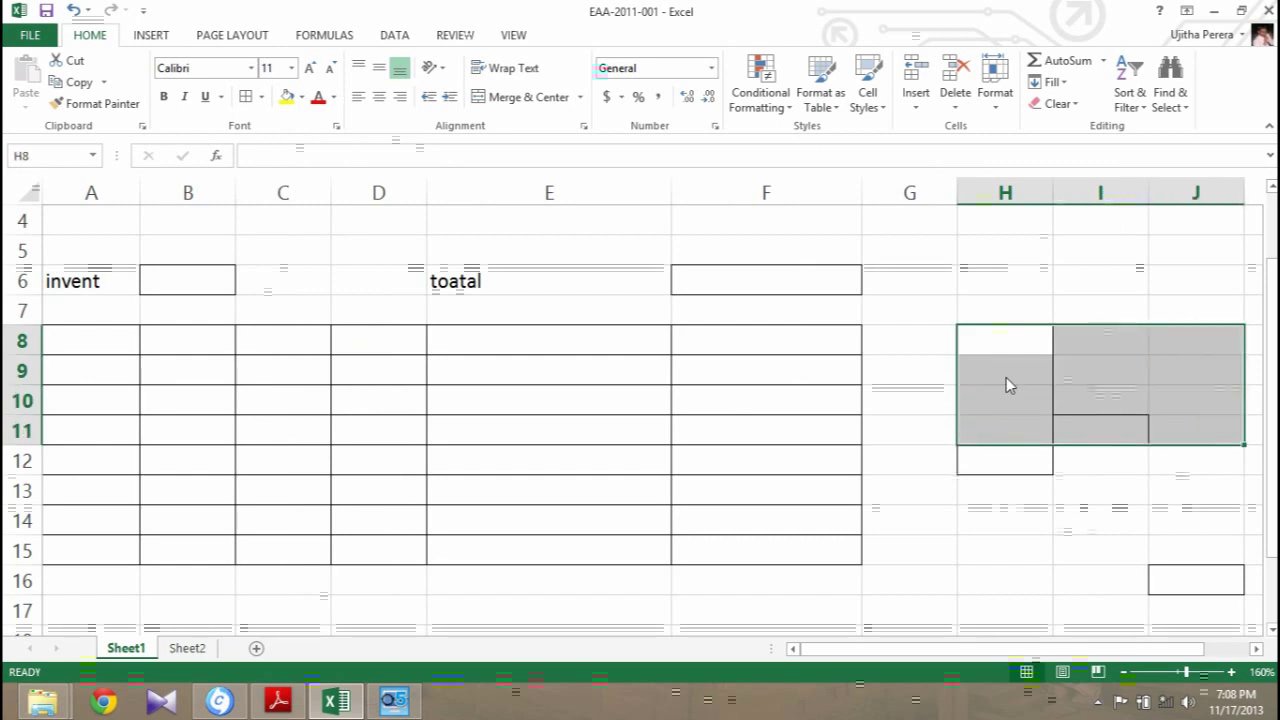
left_click(163, 96)
left_click_drag(990, 485, 1085, 515)
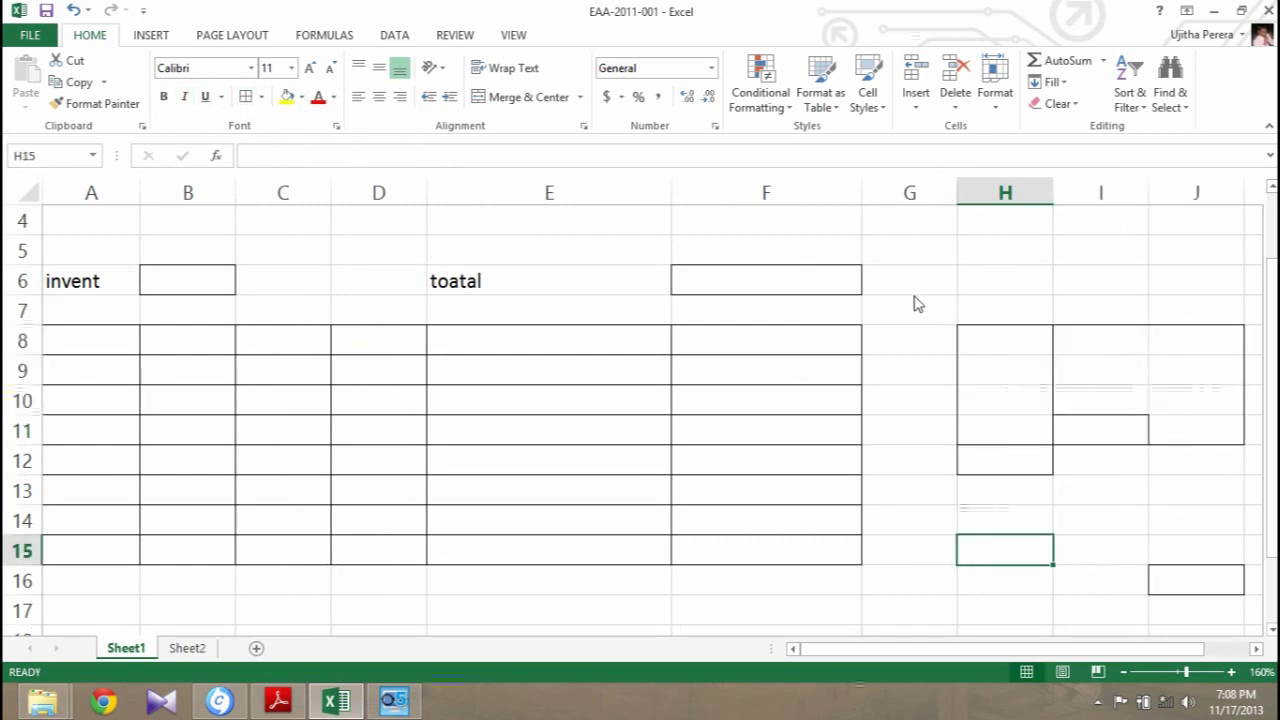
left_click_drag(914, 305, 1000, 577)
left_click(995, 579)
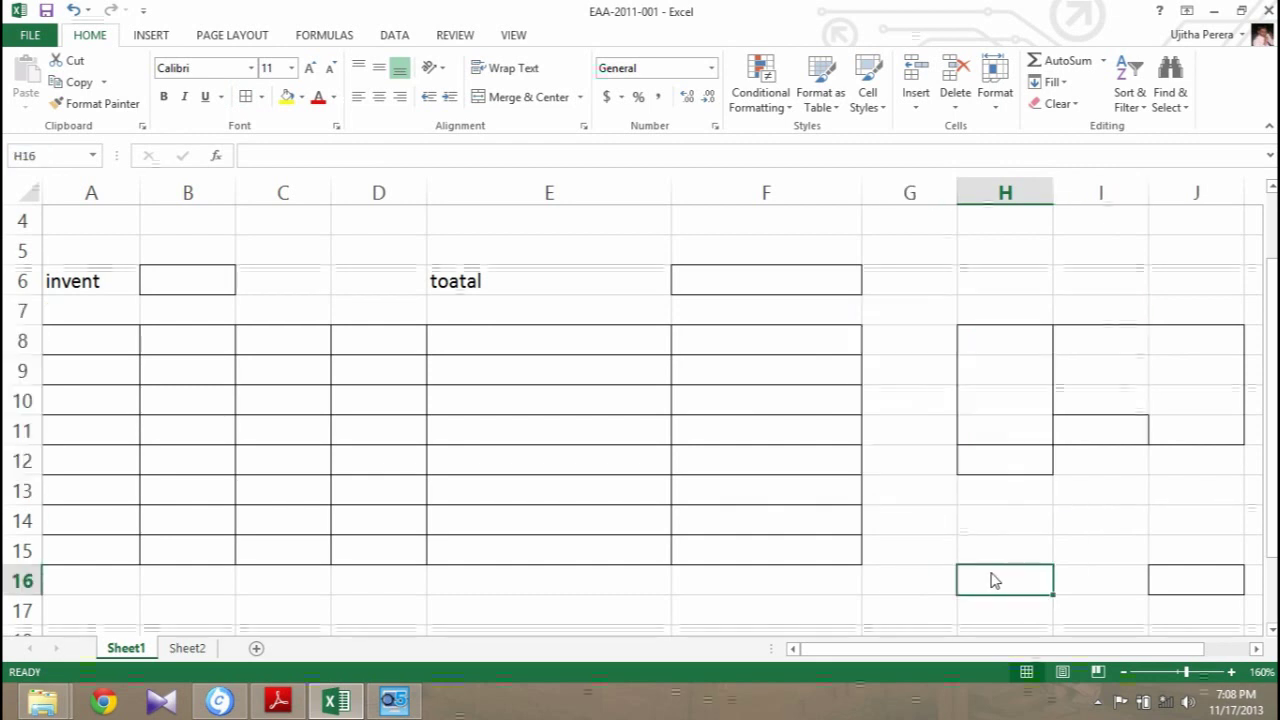
key("ctrl+z")
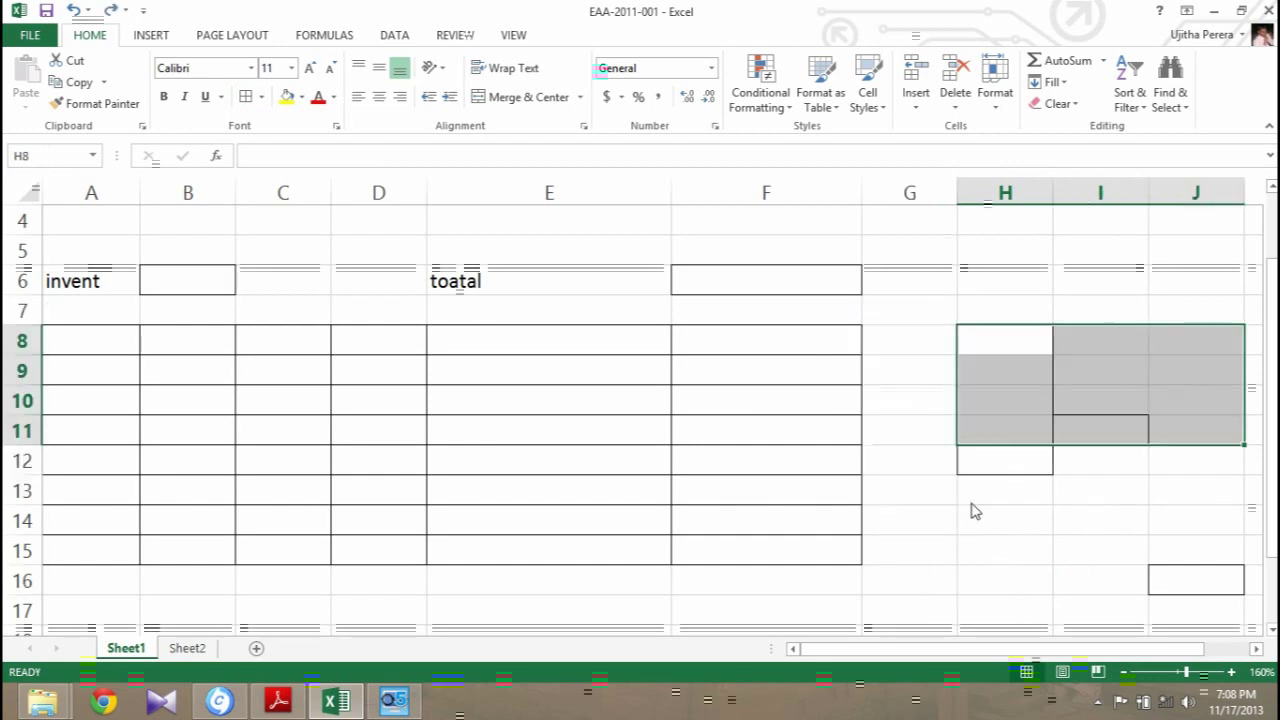
key("ctrl+z")
key("ctrl+z")
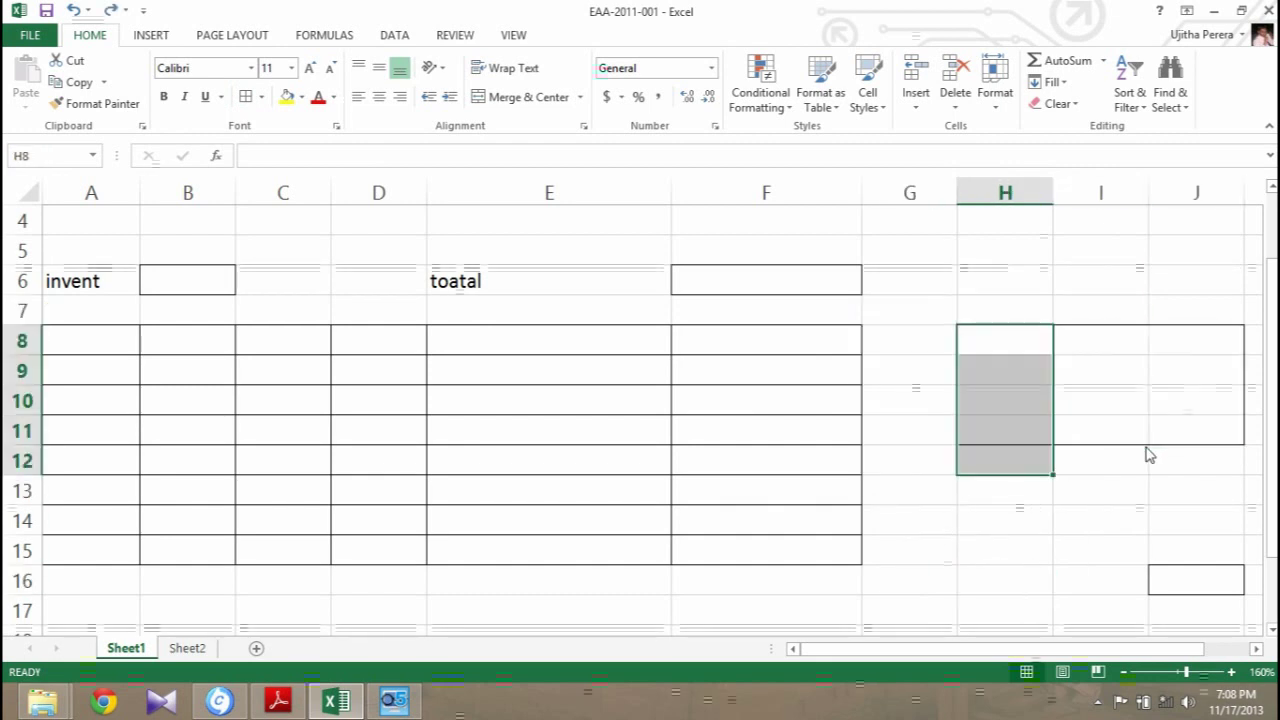
key("ctrl+z")
key("ctrl+z")
left_click(1049, 491)
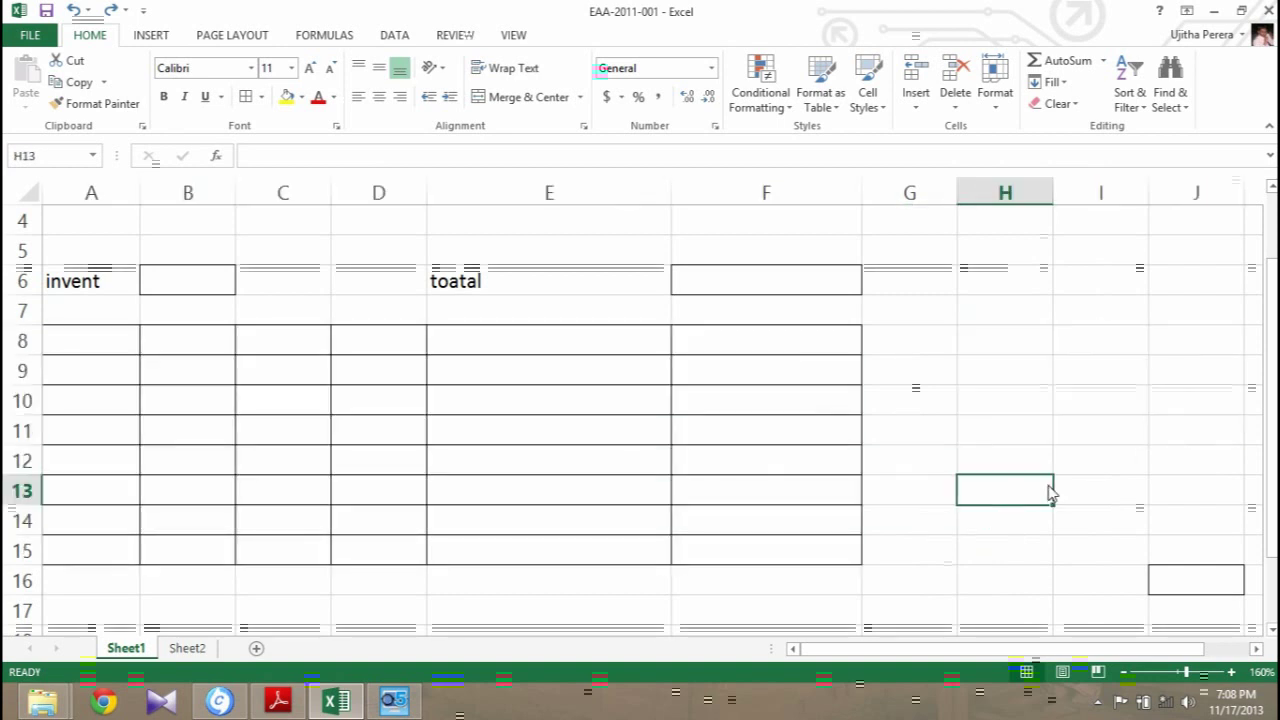
left_click(938, 652)
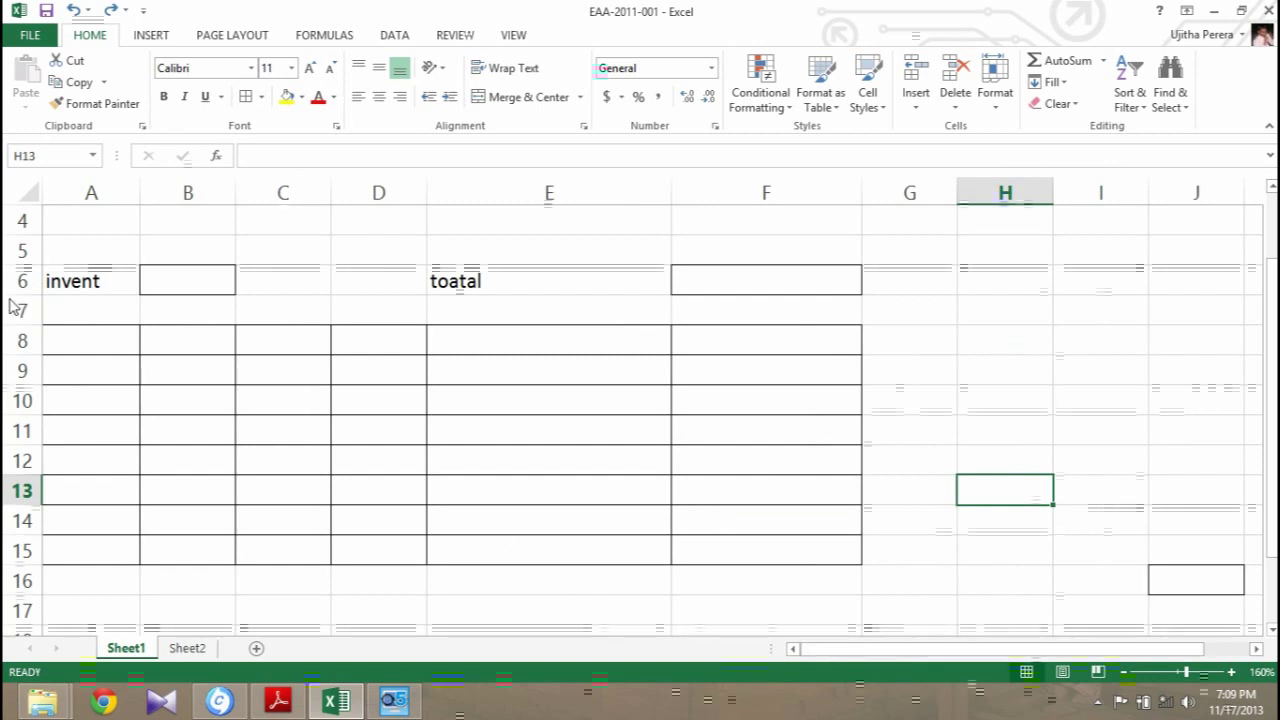
left_click_drag(91, 341, 749, 343)
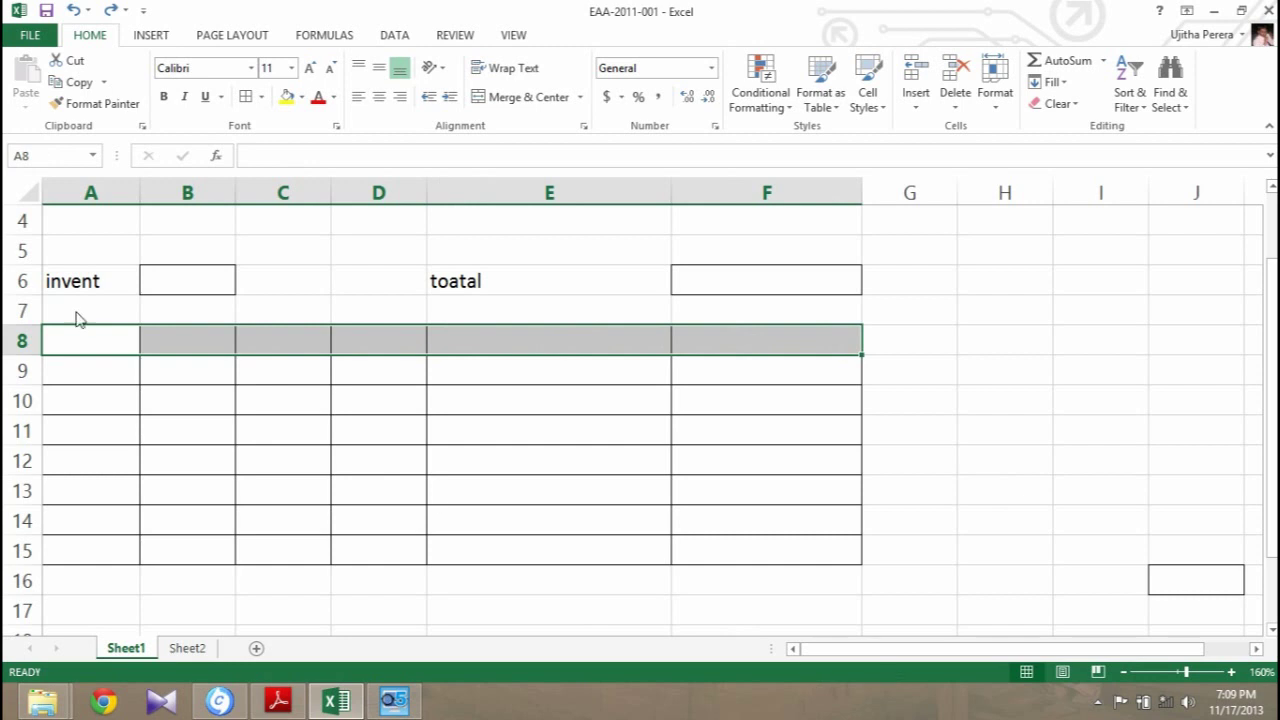
Step: Enter the headers a, b, c, d, e across A8:E8
left_click(103, 337)
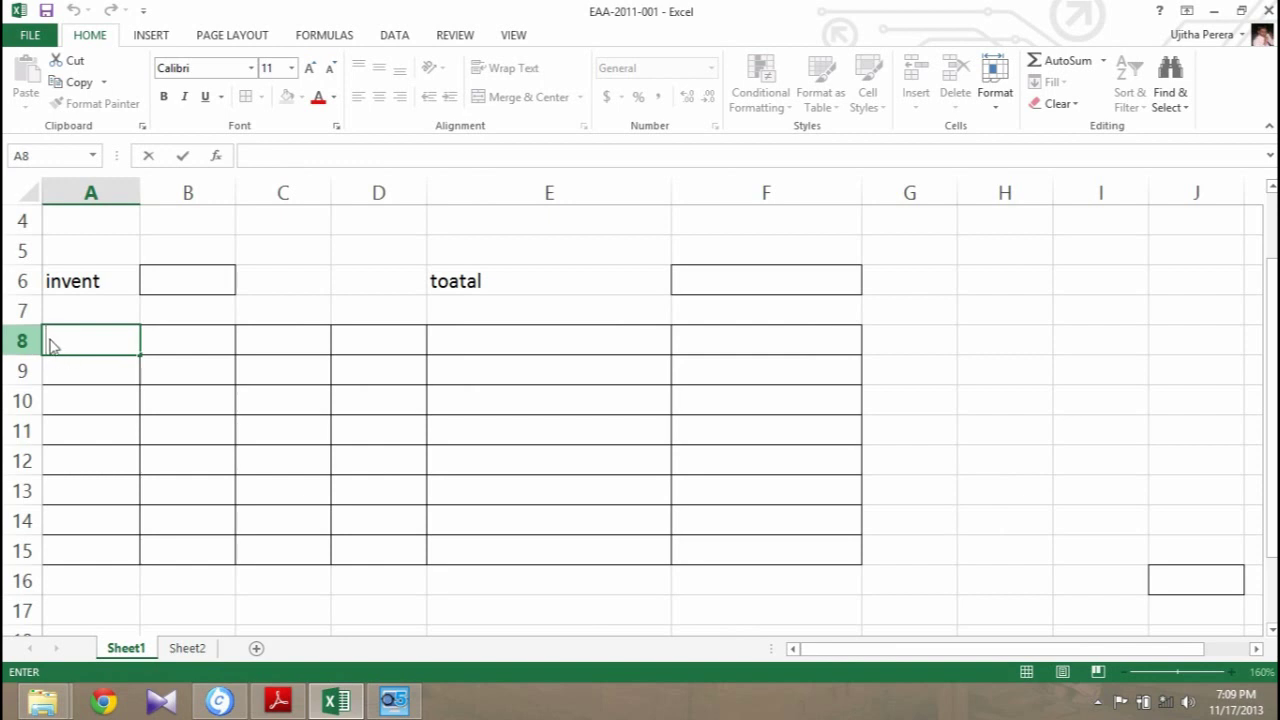
type("dfd")
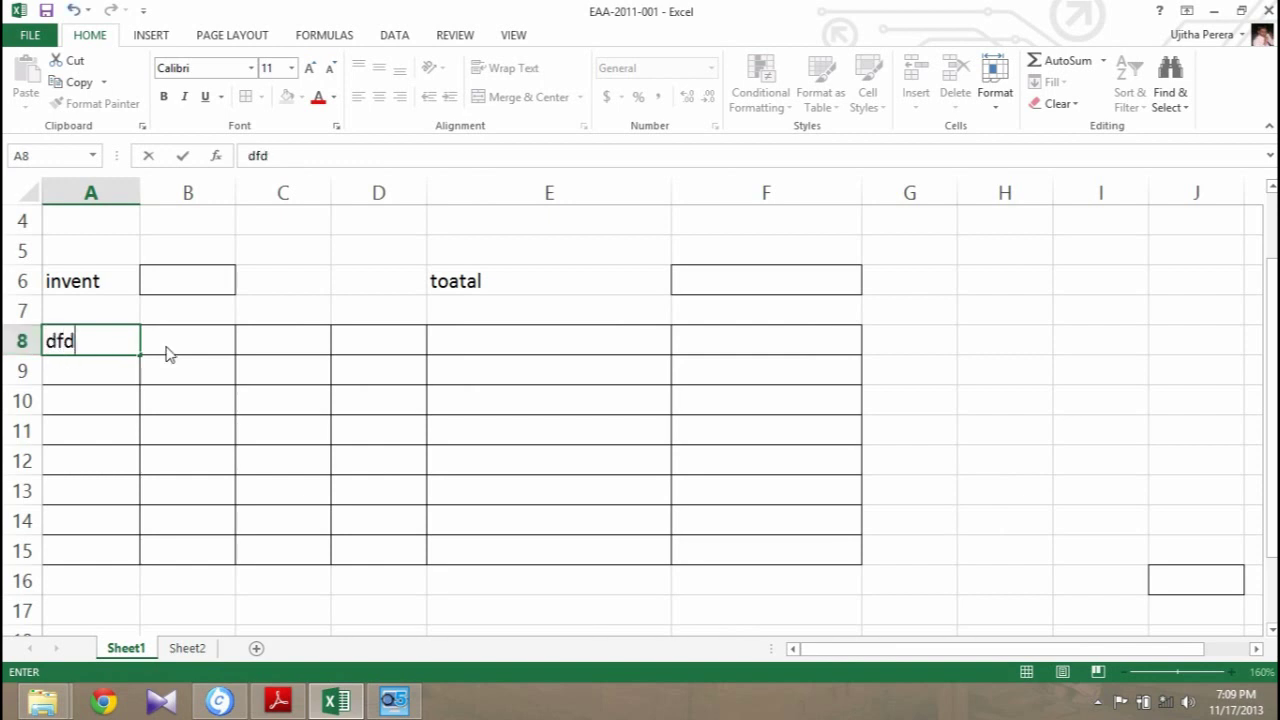
key("BackSpace")
key("BackSpace")
key("BackSpace")
type("a")
left_click(185, 347)
type("b")
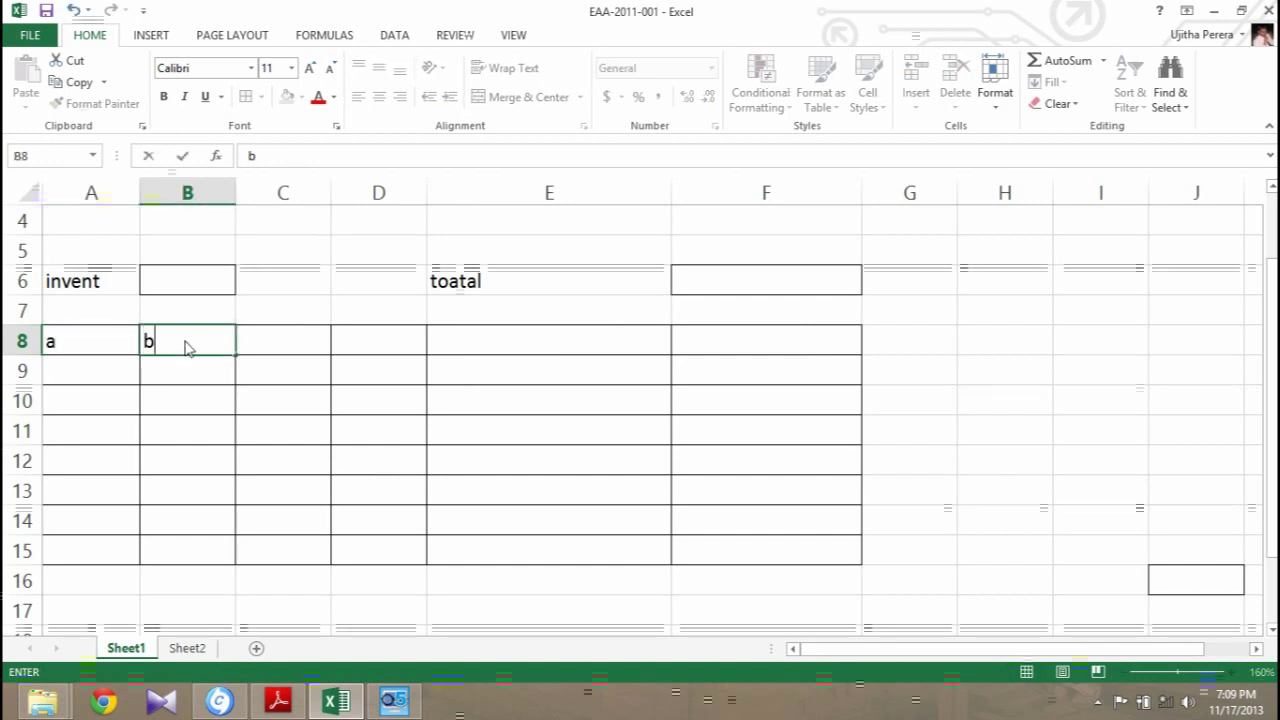
left_click(257, 341)
type("c")
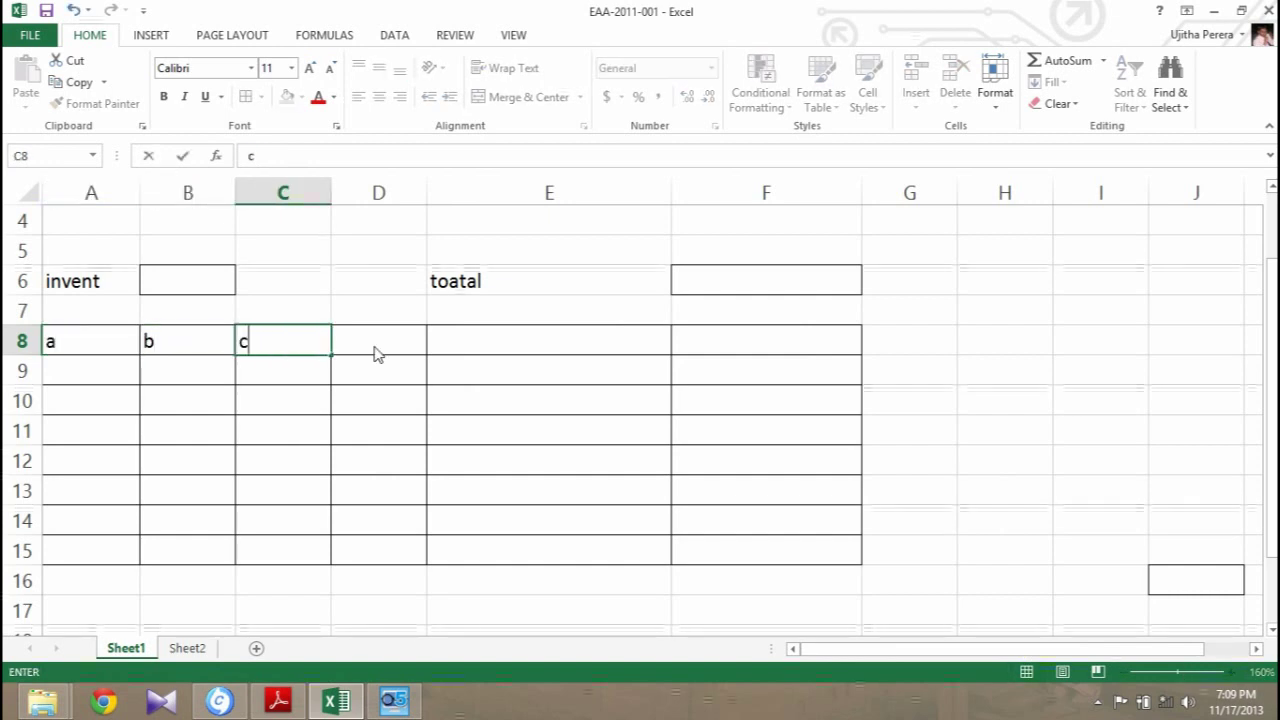
left_click(374, 351)
type("d")
left_click(506, 341)
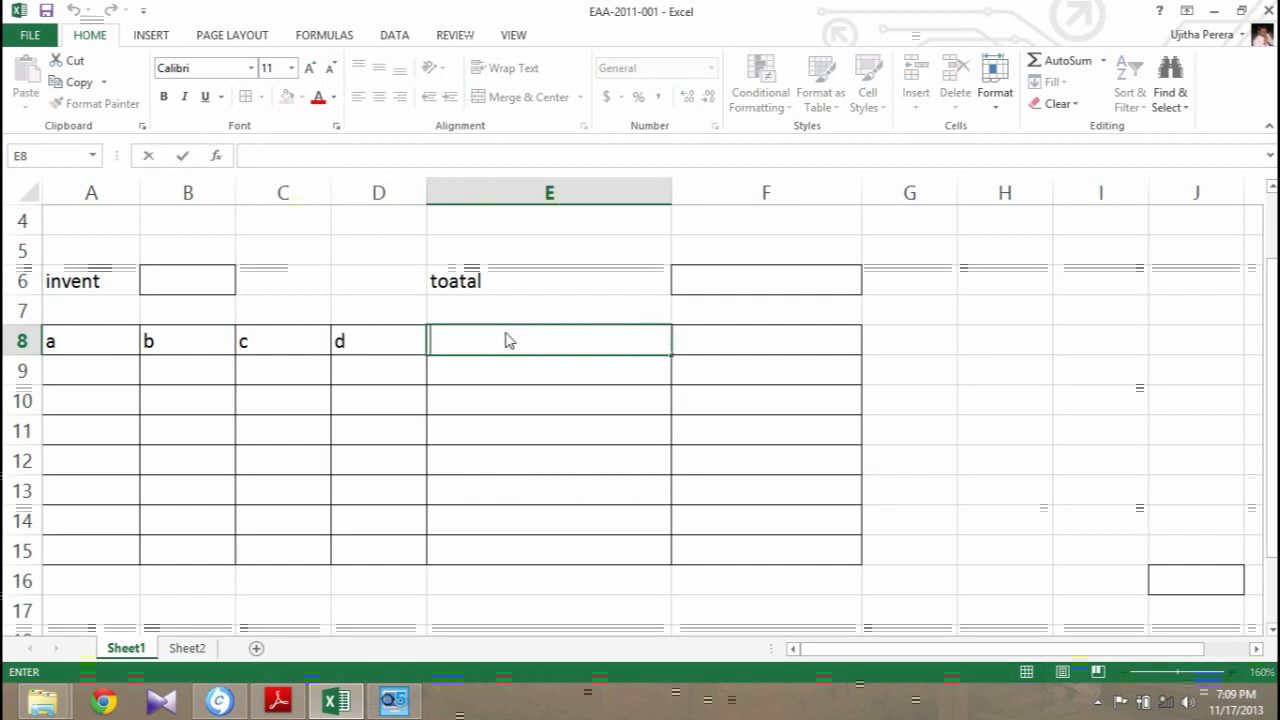
type("e")
key("Return")
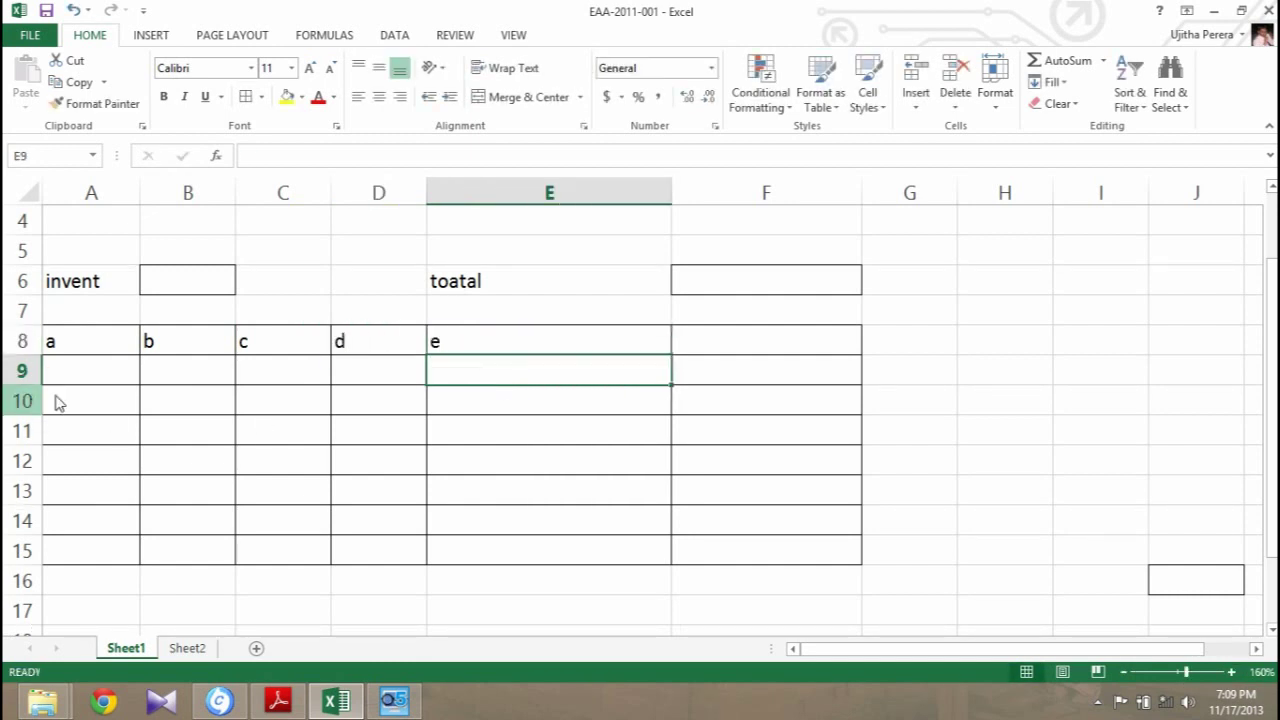
Step: Enter the IDs 'in 001' in A9 and 'in 002' in A10
left_click(81, 380)
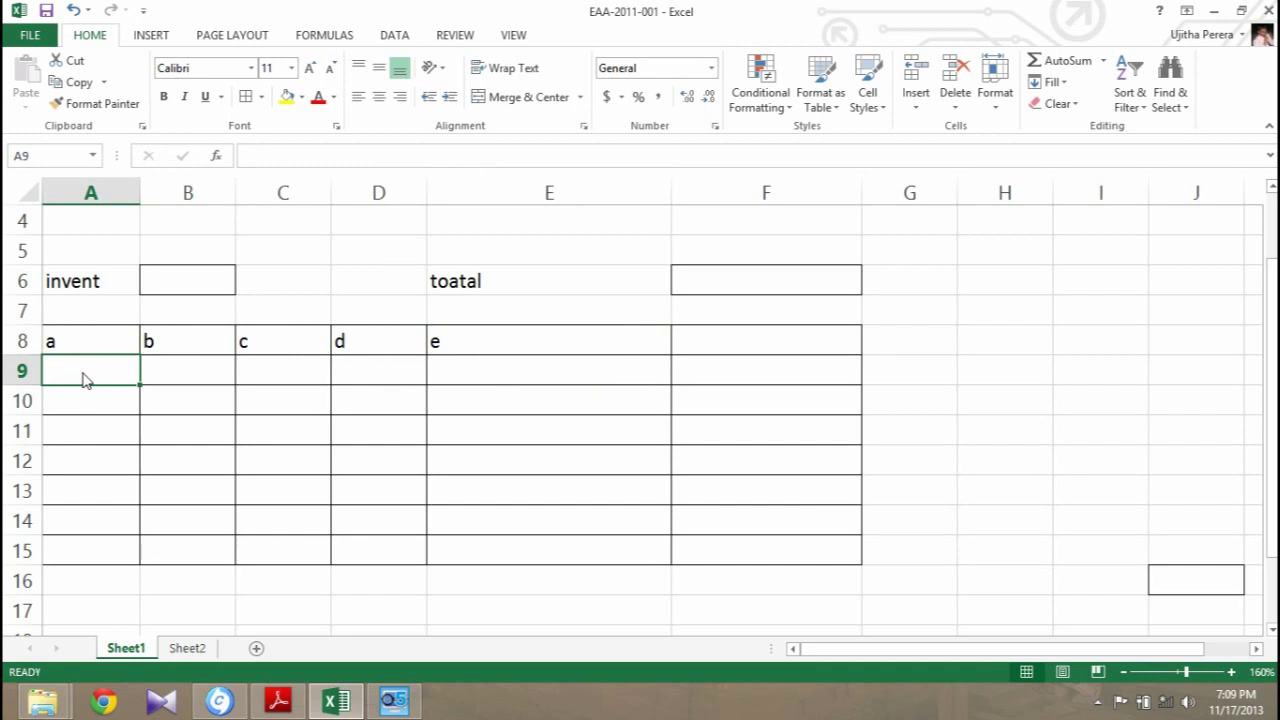
type("in")
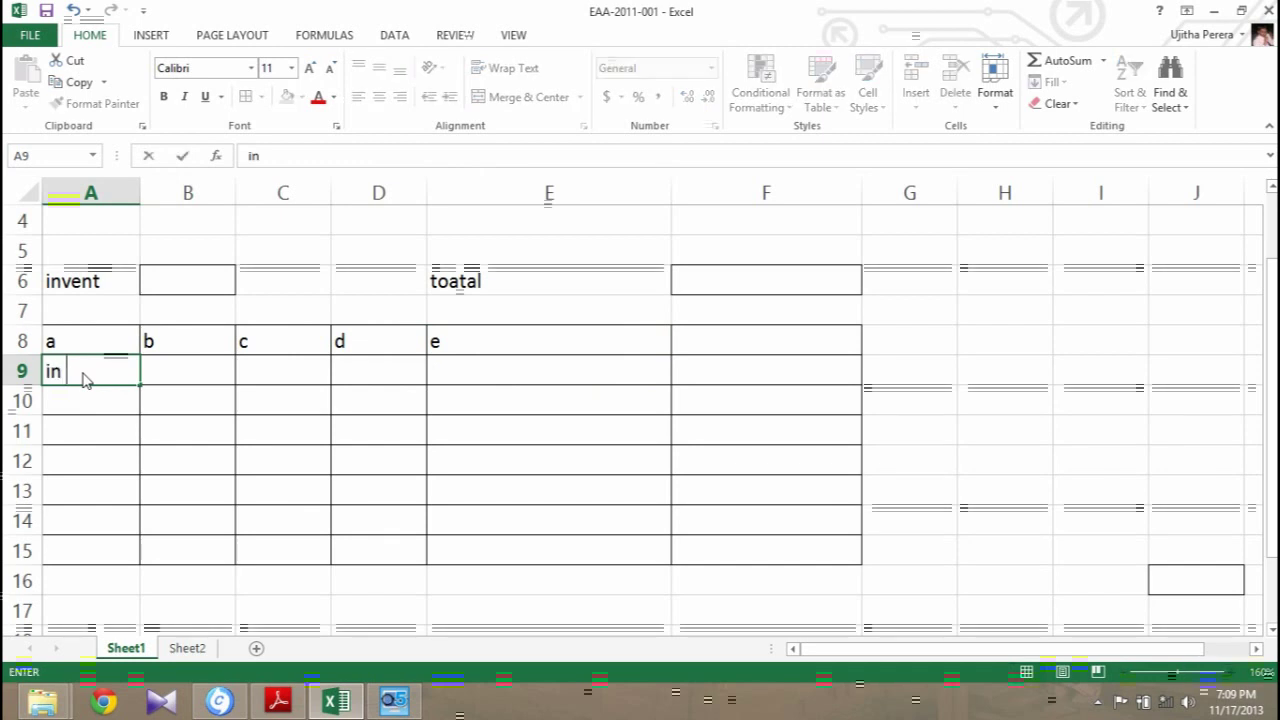
type(" 001")
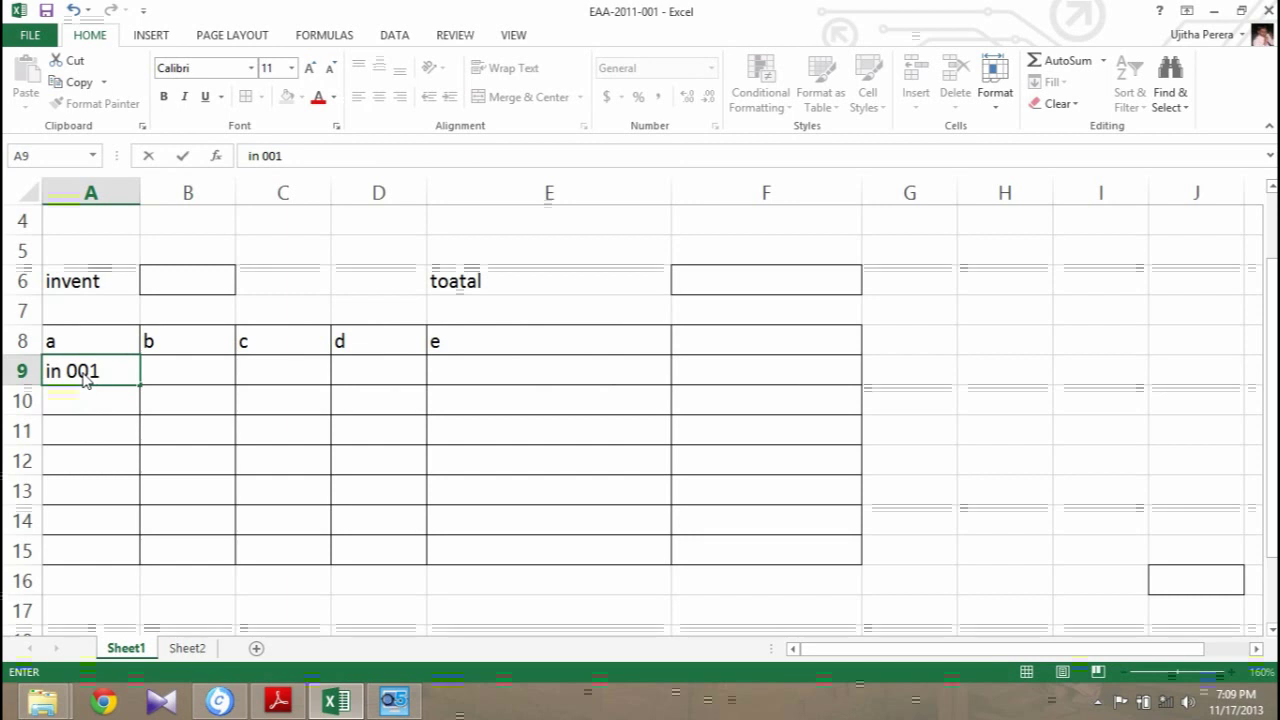
key("Return")
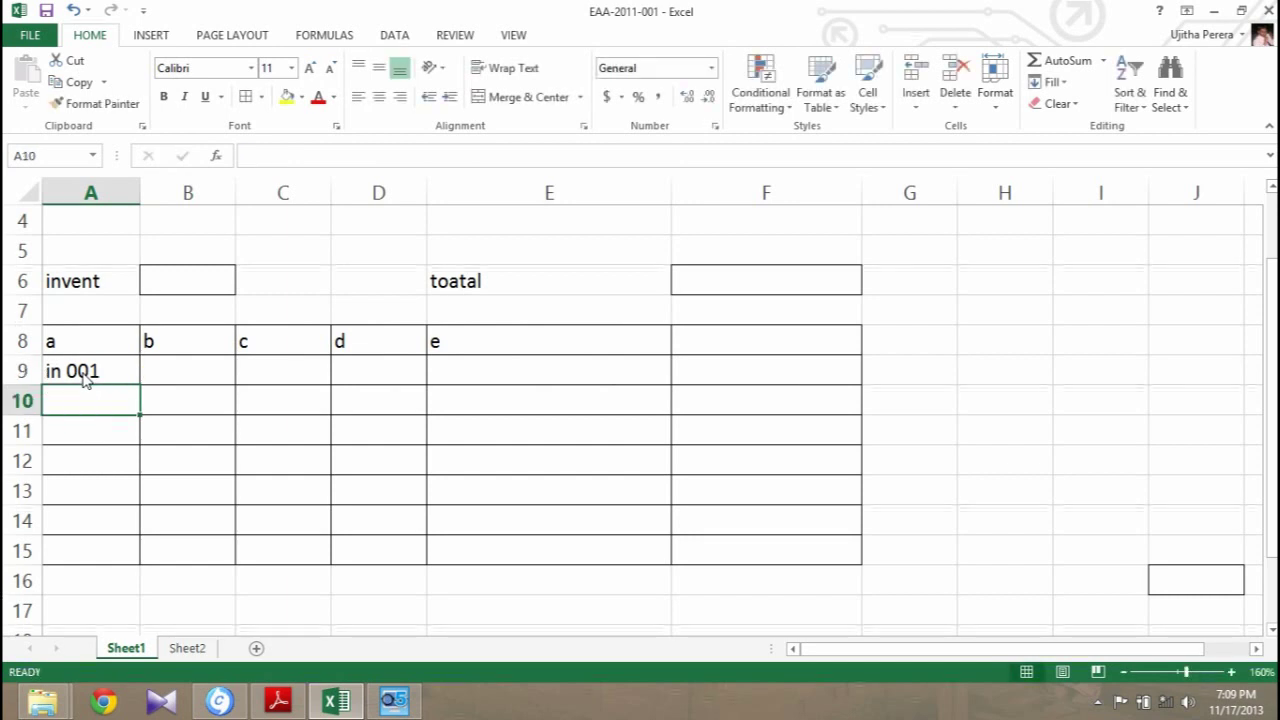
type("in00")
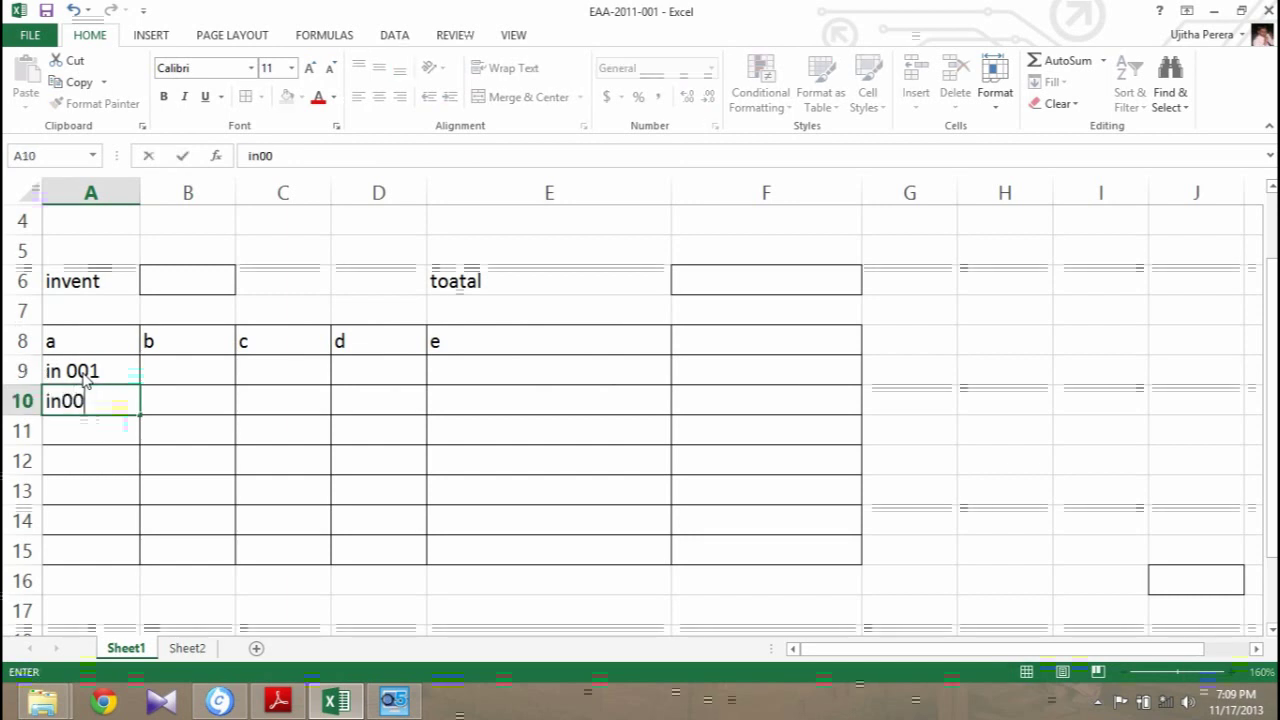
key("BackSpace")
key("BackSpace")
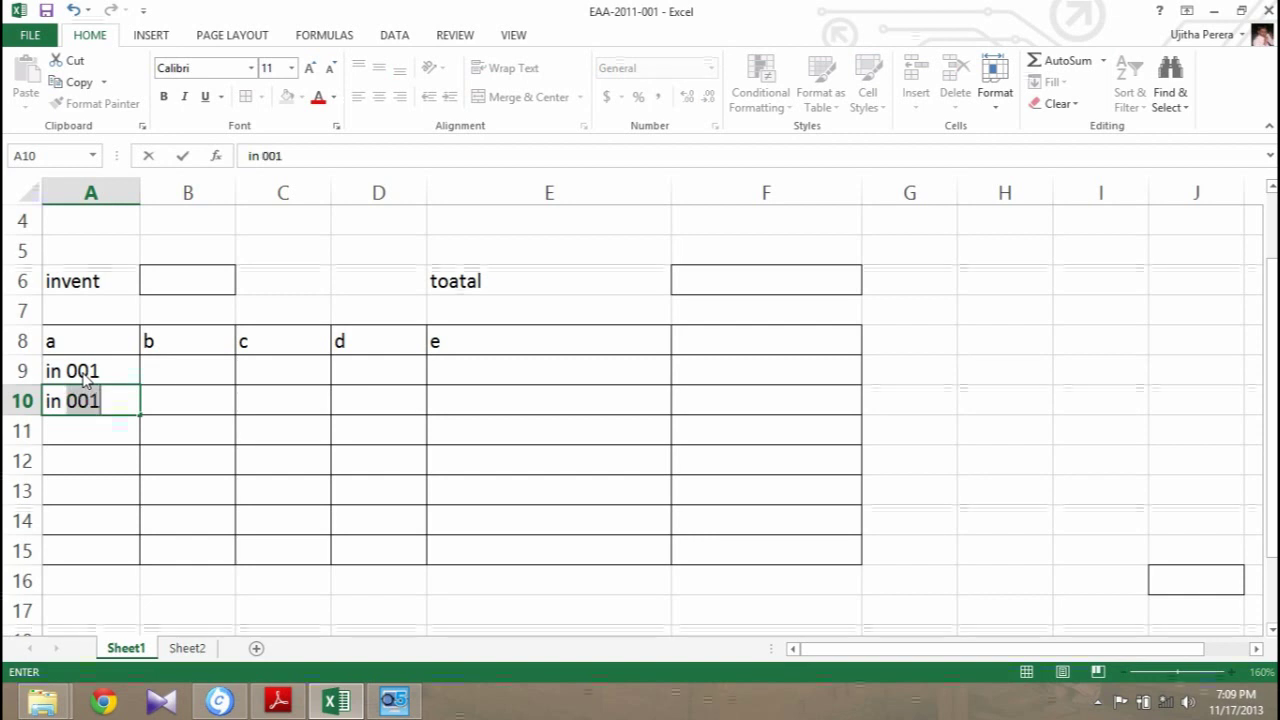
type("002")
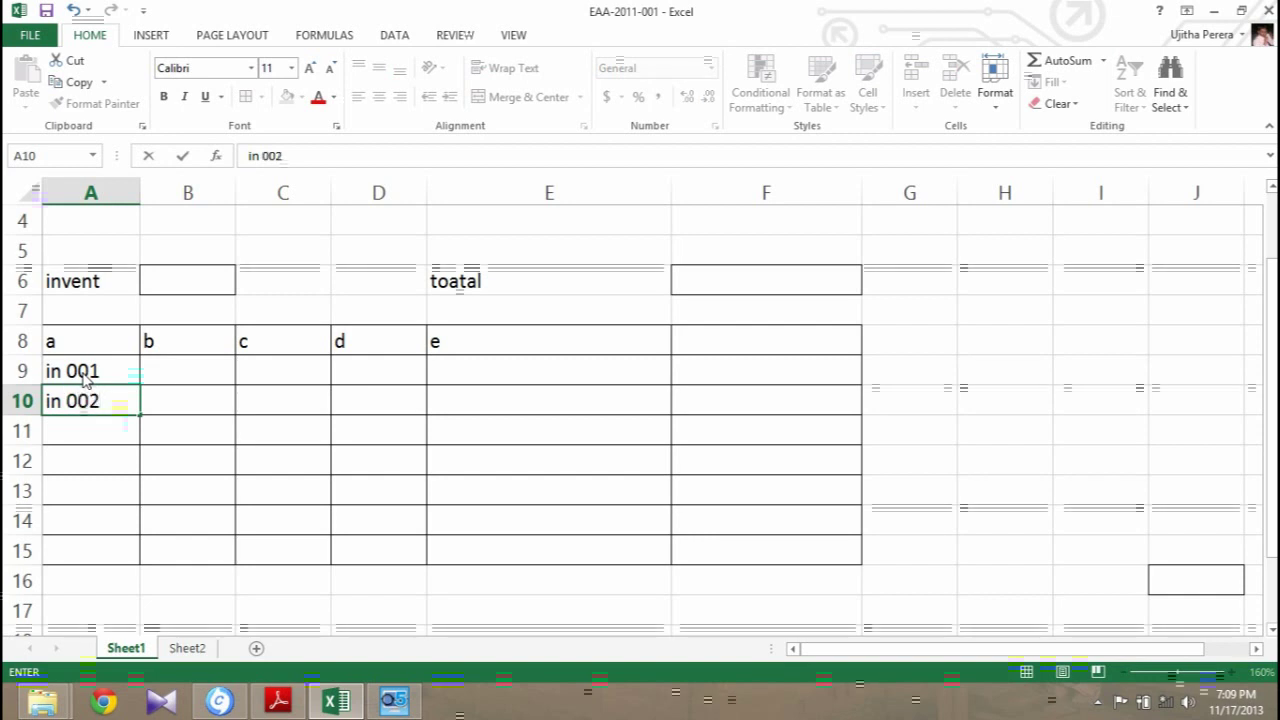
left_click(154, 411)
left_click(97, 372)
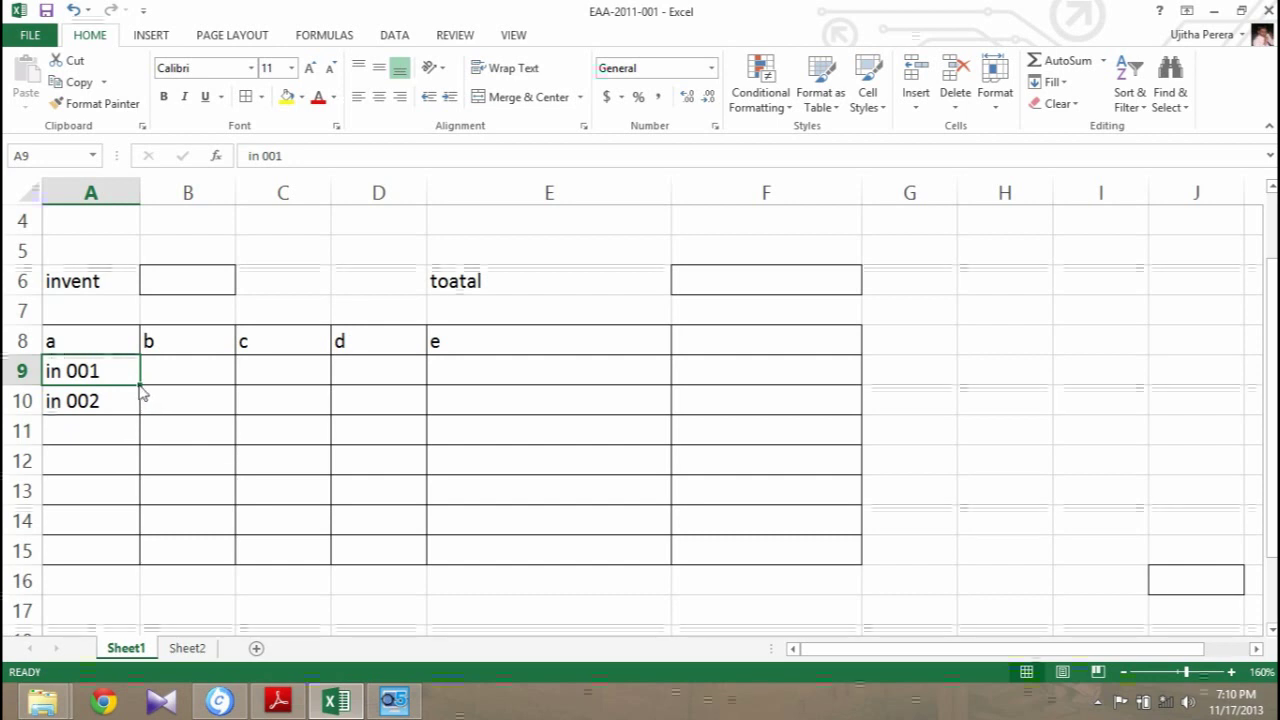
Step: AutoFill from the A9:A10 pair to extend the IDs as 'in 003' through 'in 006' in A11:A14
left_click(112, 435)
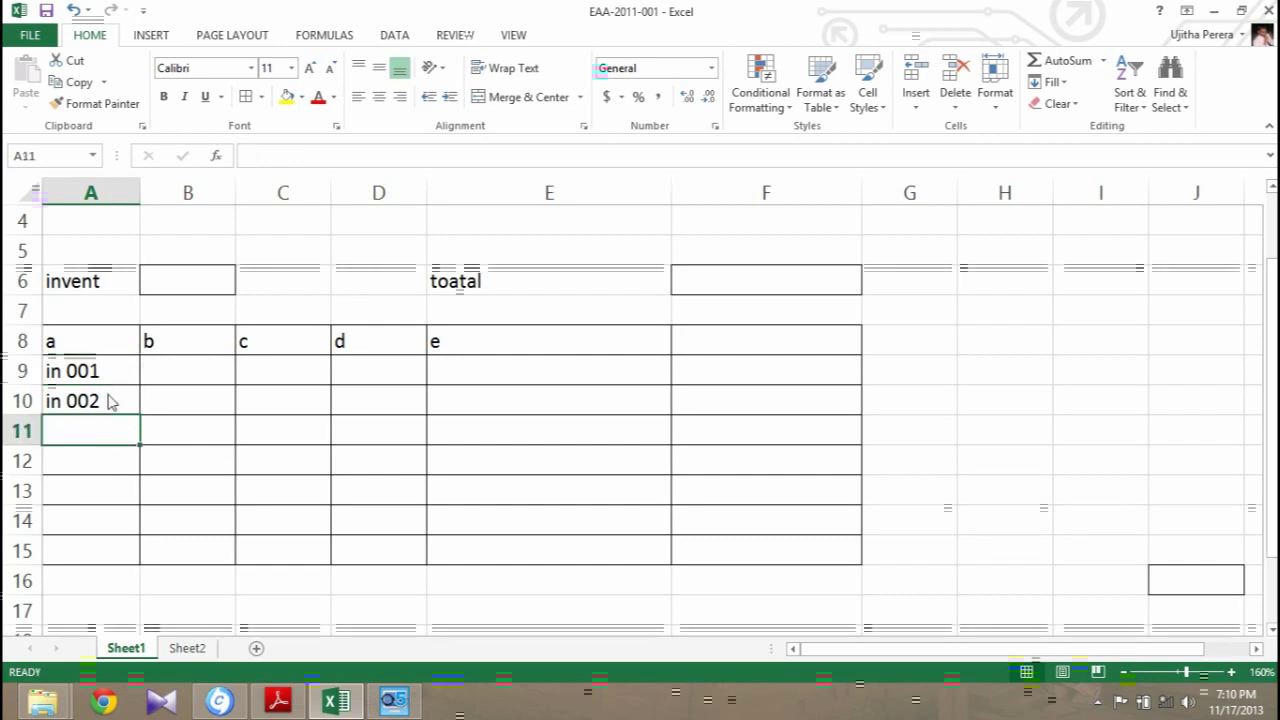
left_click(93, 373)
mouse_move(93, 373)
left_mouse_down()
mouse_move(93, 401)
mouse_move(140, 418)
left_mouse_up()
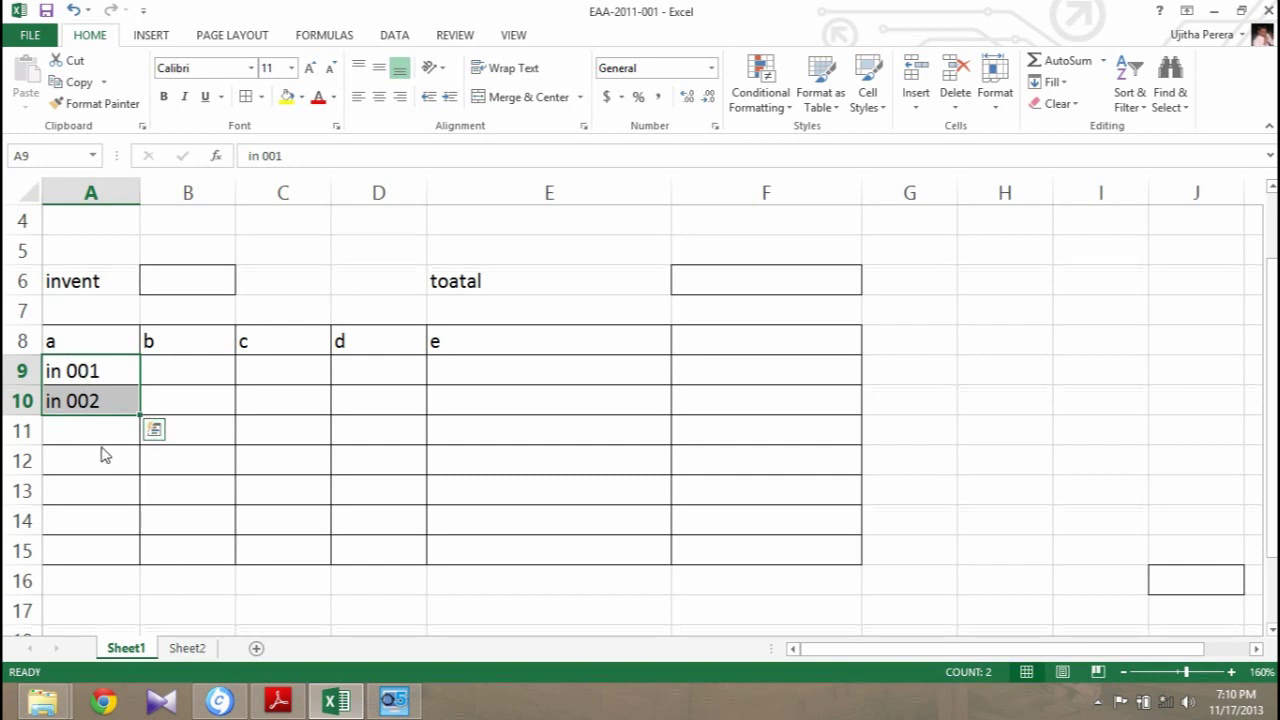
left_click(152, 408)
left_click_drag(90, 401, 90, 403)
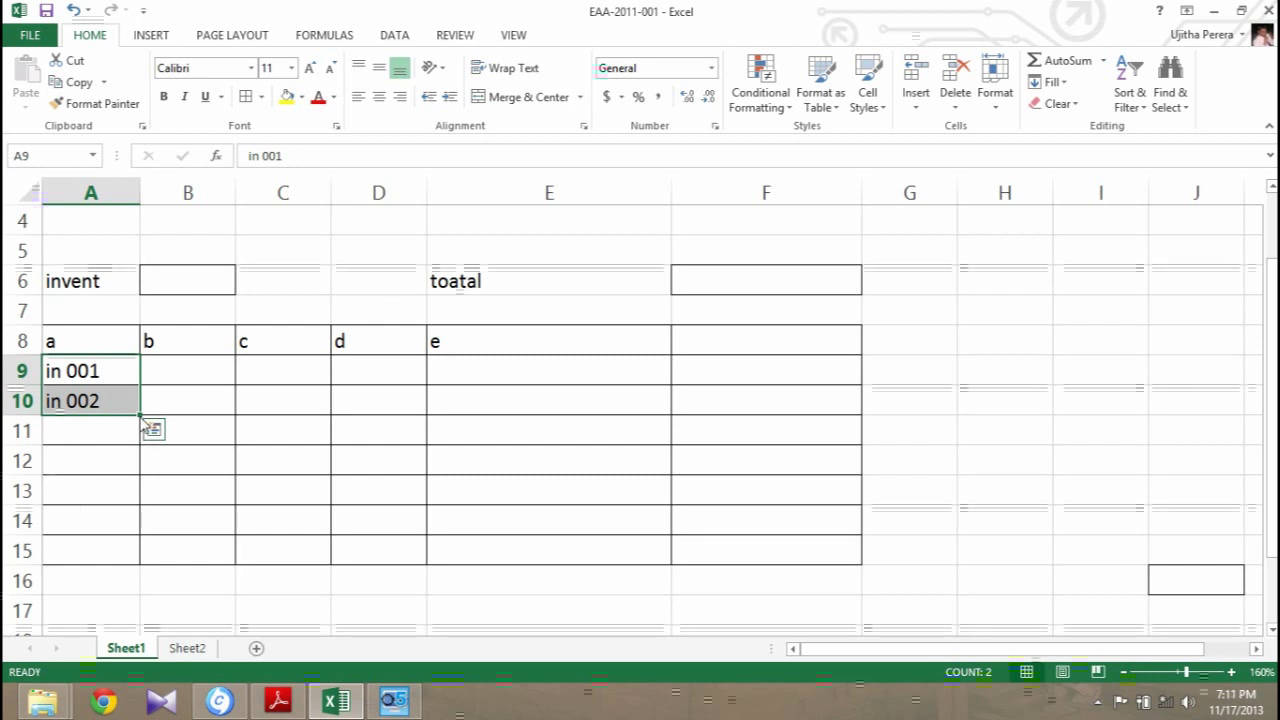
left_click_drag(141, 416, 134, 440)
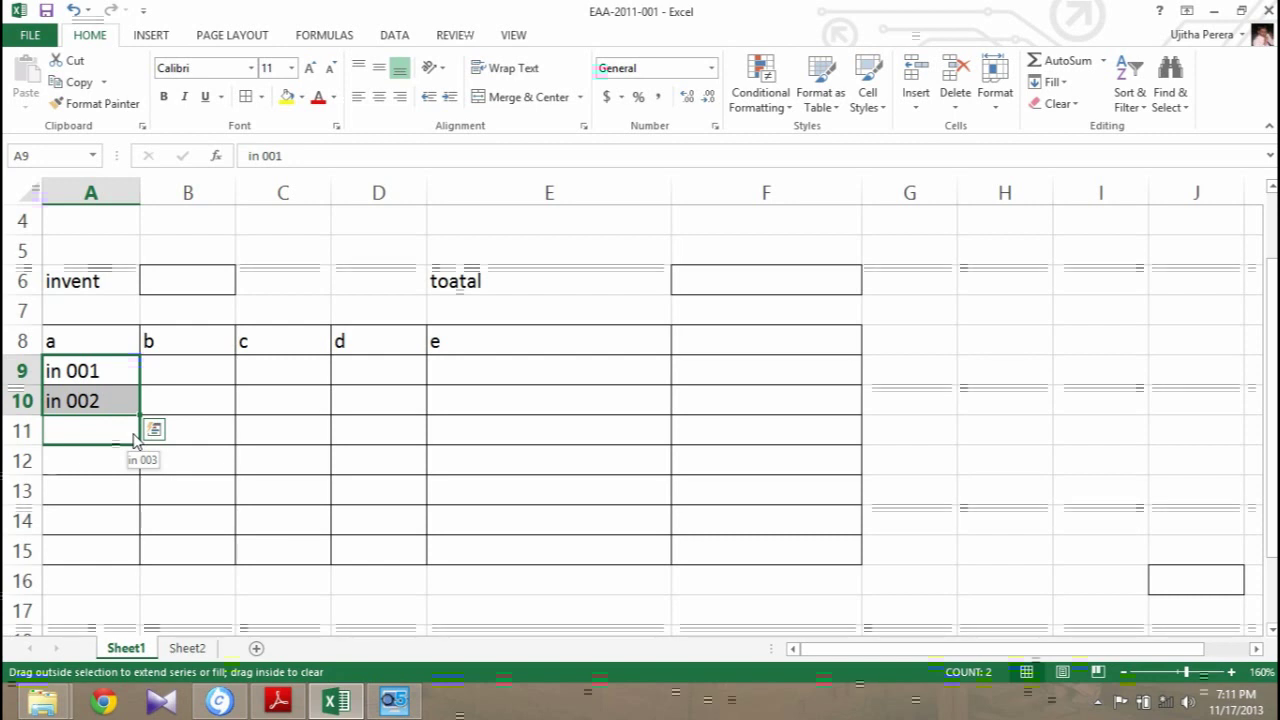
left_click_drag(134, 440, 134, 472)
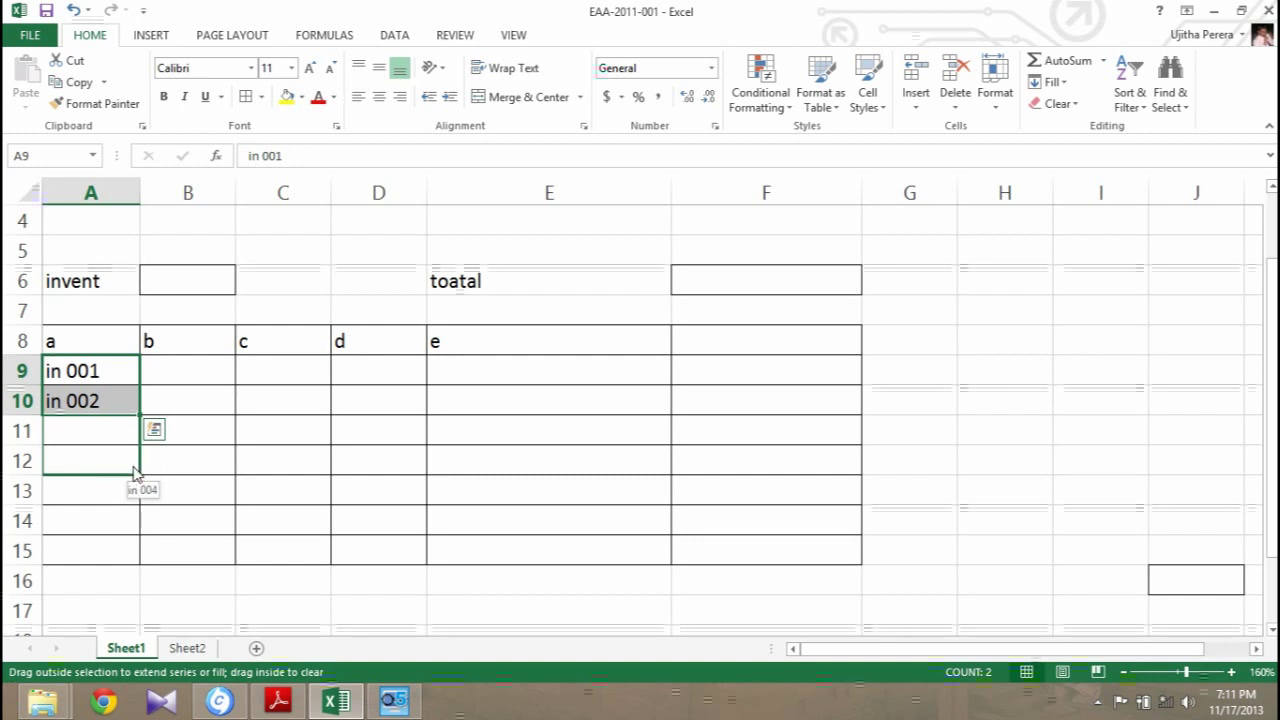
left_click_drag(134, 472, 136, 533)
left_click(174, 448)
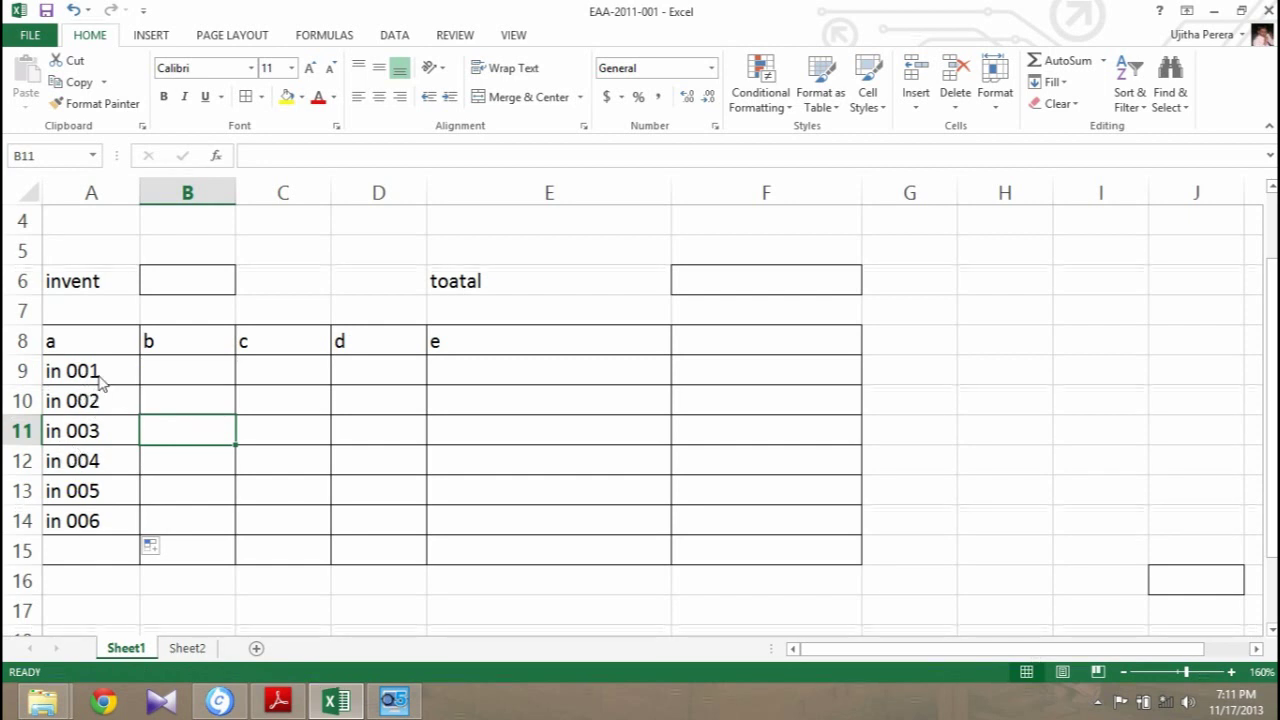
left_click(1010, 298)
type("2")
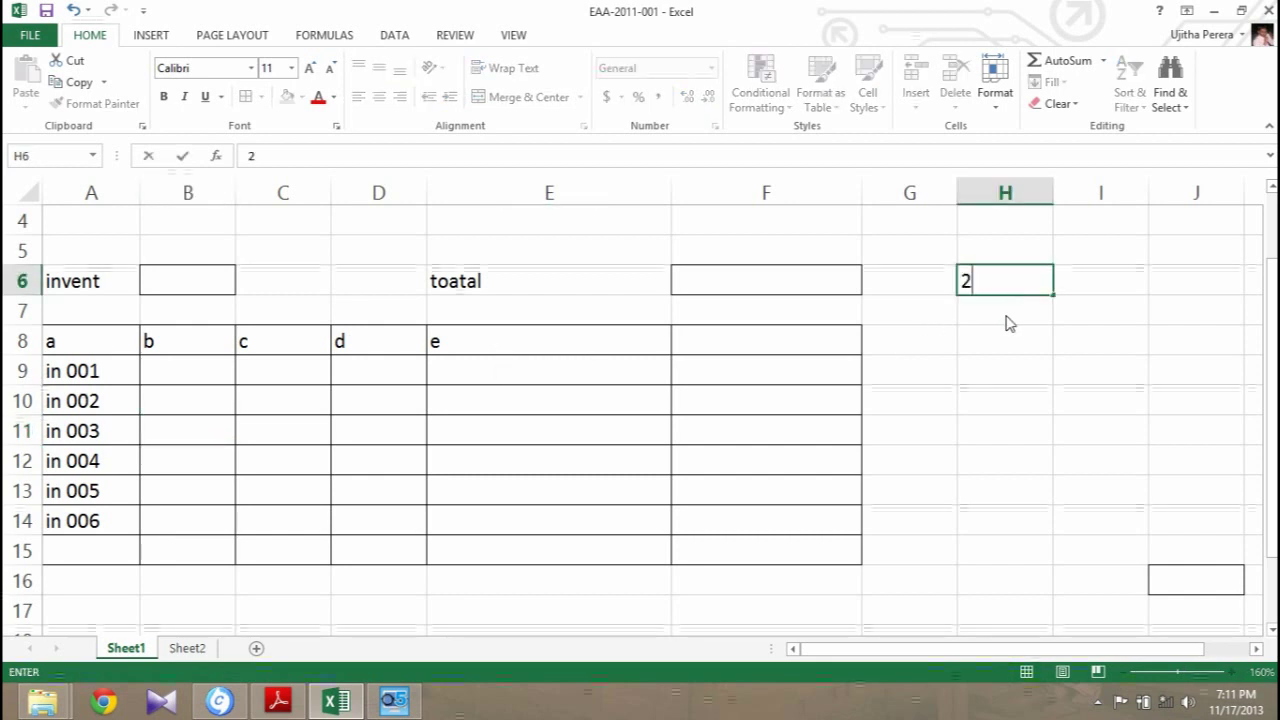
key("Return")
type("5")
key("Return")
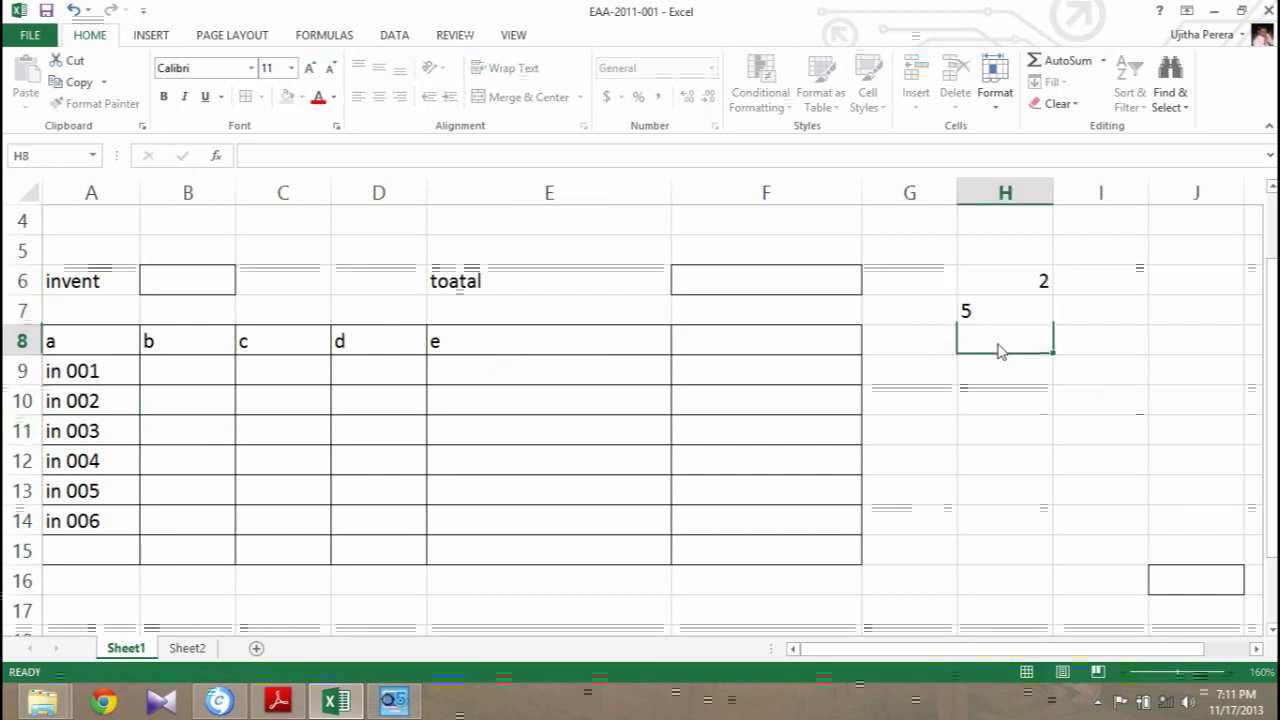
type("8")
left_click(1005, 395)
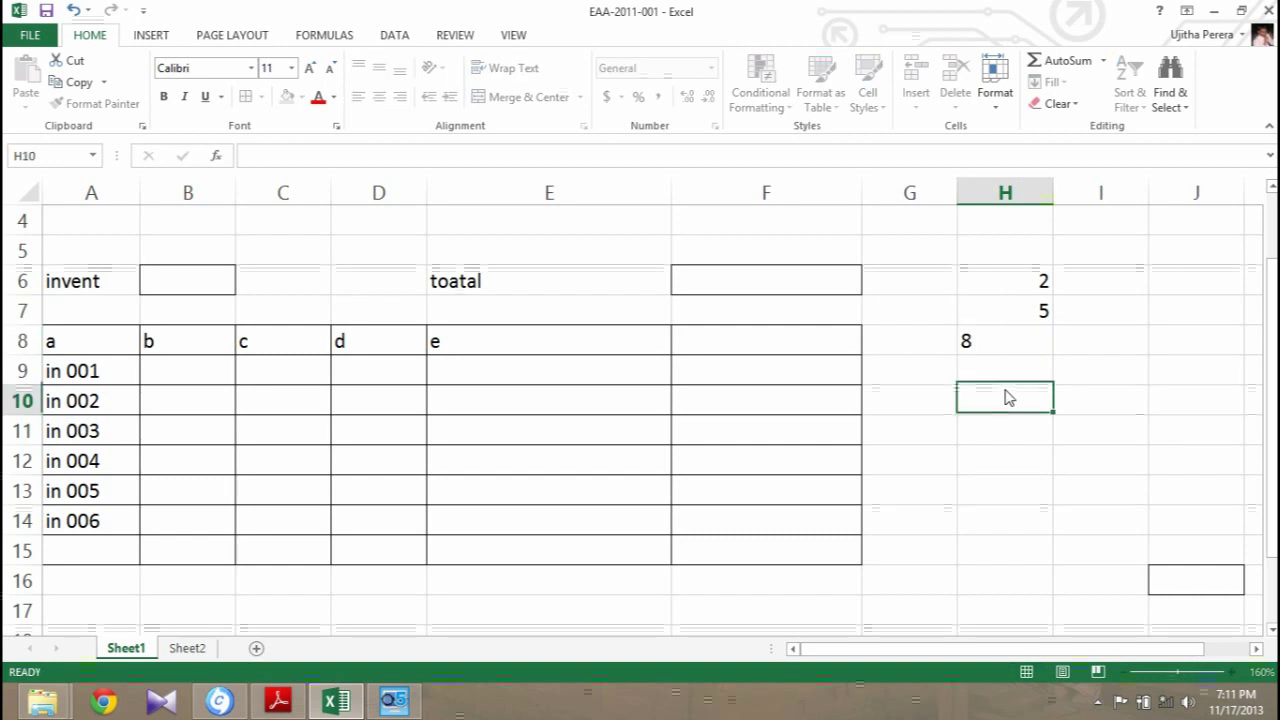
mouse_move(1022, 287)
left_mouse_down()
mouse_move(1011, 345)
mouse_move(1060, 388)
mouse_move(1059, 546)
left_mouse_up()
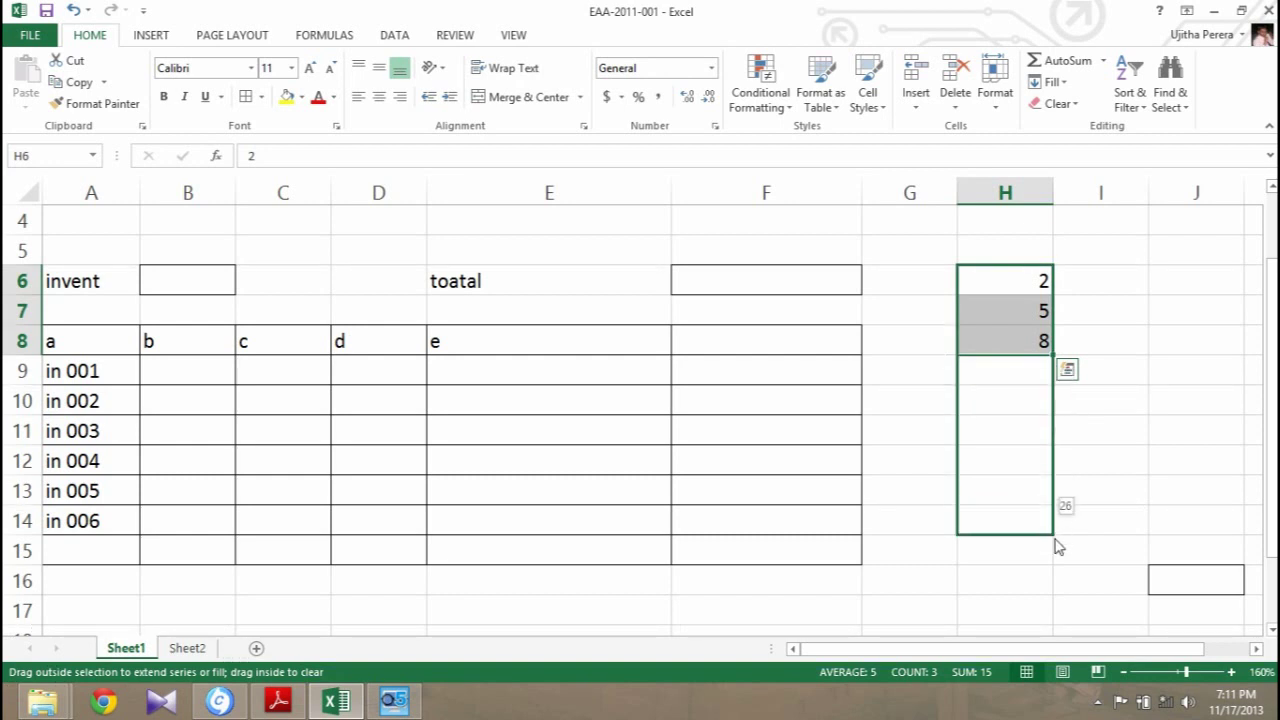
left_click_drag(1059, 556, 1016, 286)
left_click(1122, 345)
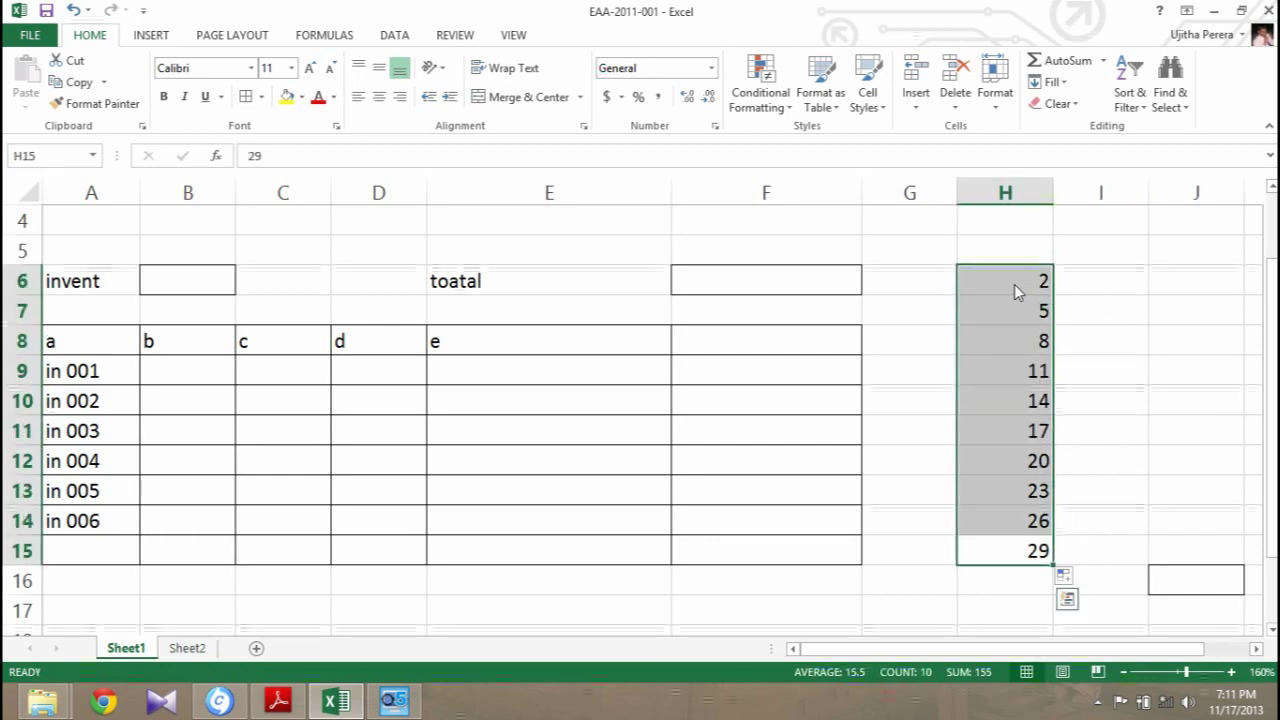
key("Delete")
left_click(1113, 318)
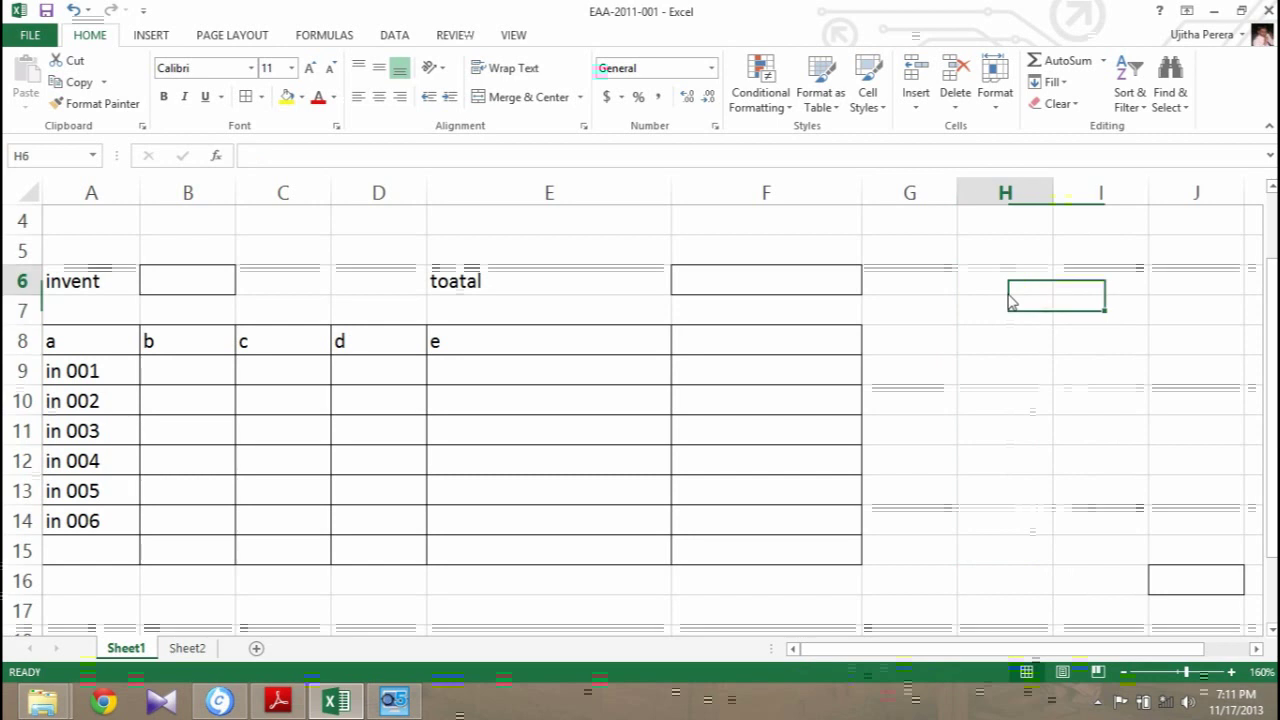
left_click_drag(1011, 292, 1128, 386)
Step: Check header cell E8, then type the text 'E5' into cell E5
left_click(1163, 350)
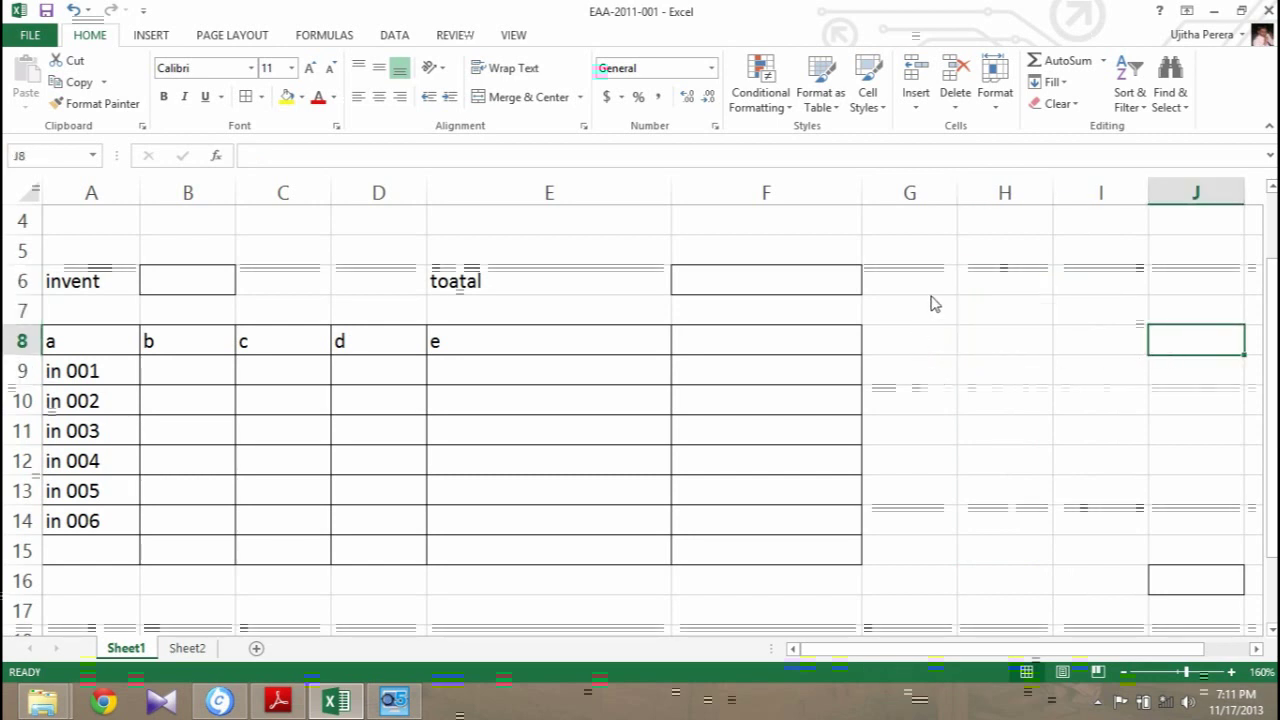
left_click(731, 348)
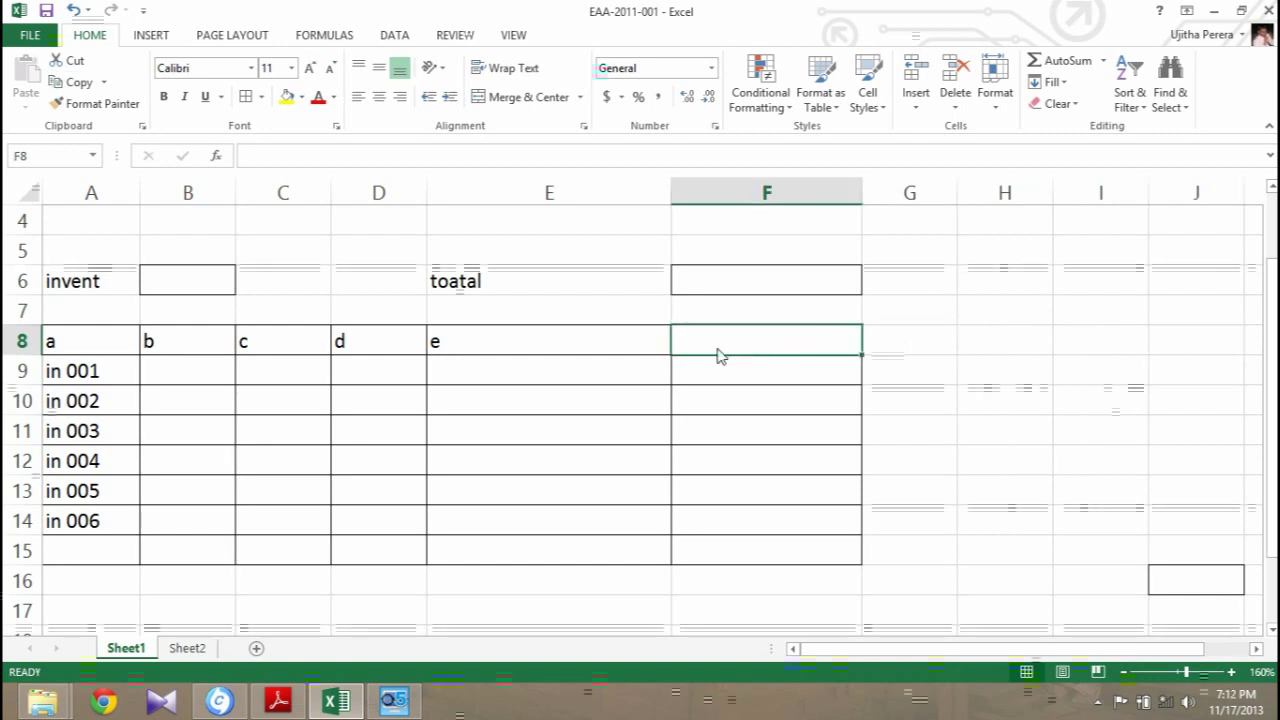
left_click(545, 345)
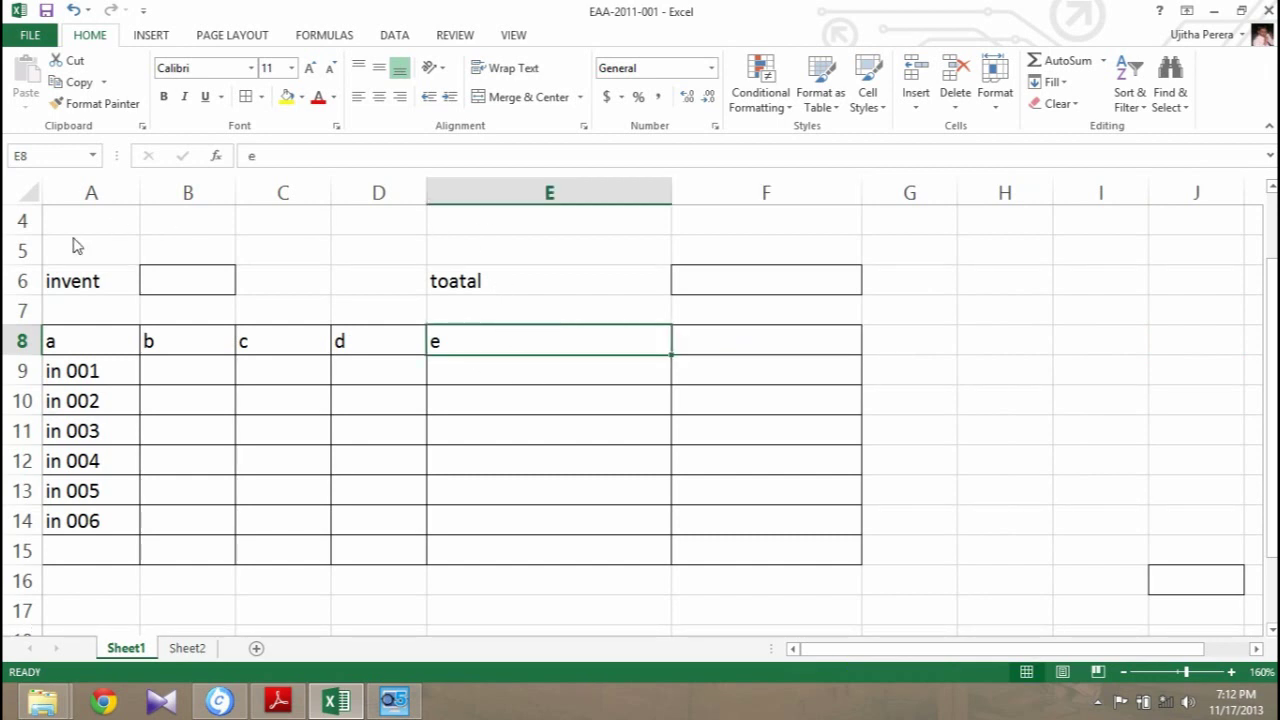
left_click(486, 260)
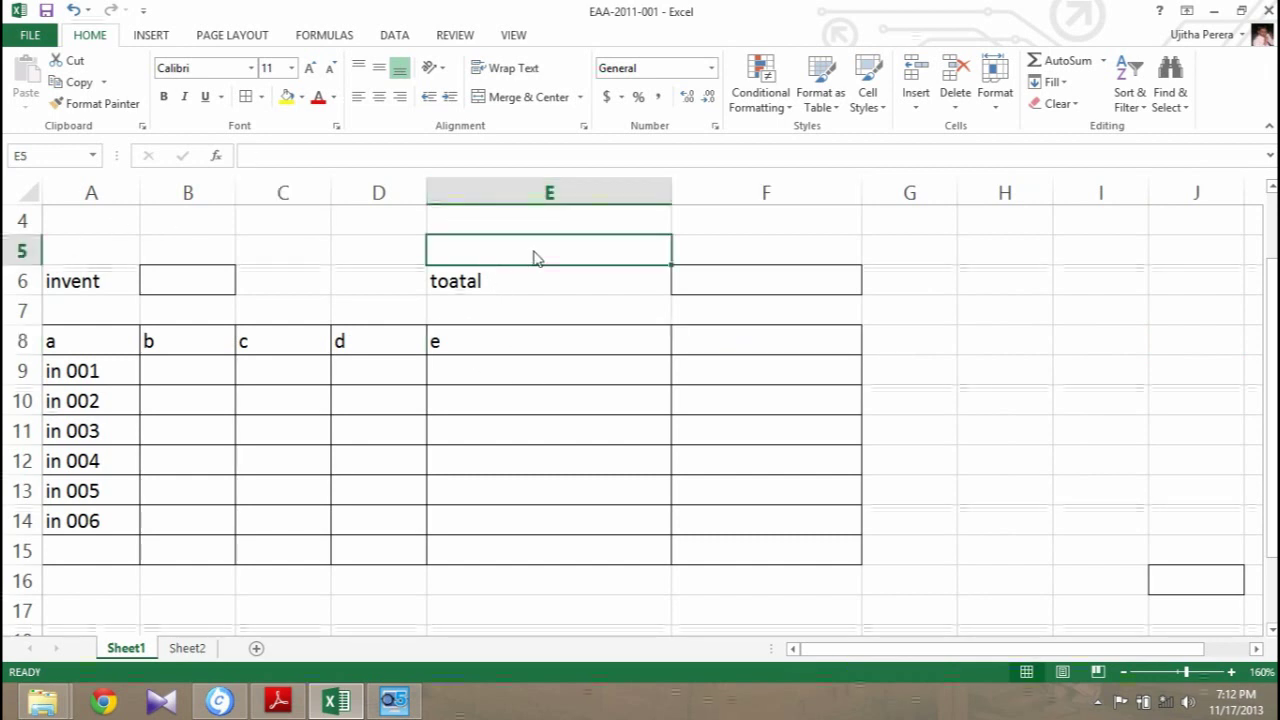
left_click(555, 287)
left_click(543, 255)
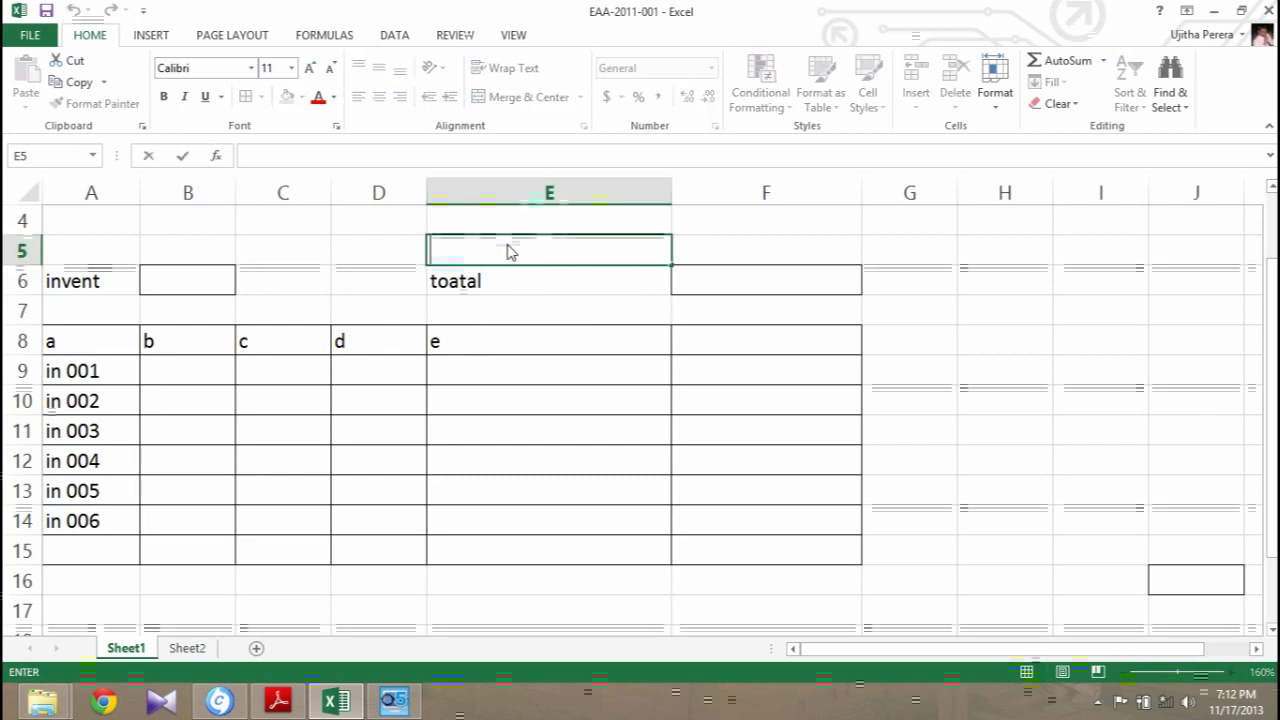
type("E")
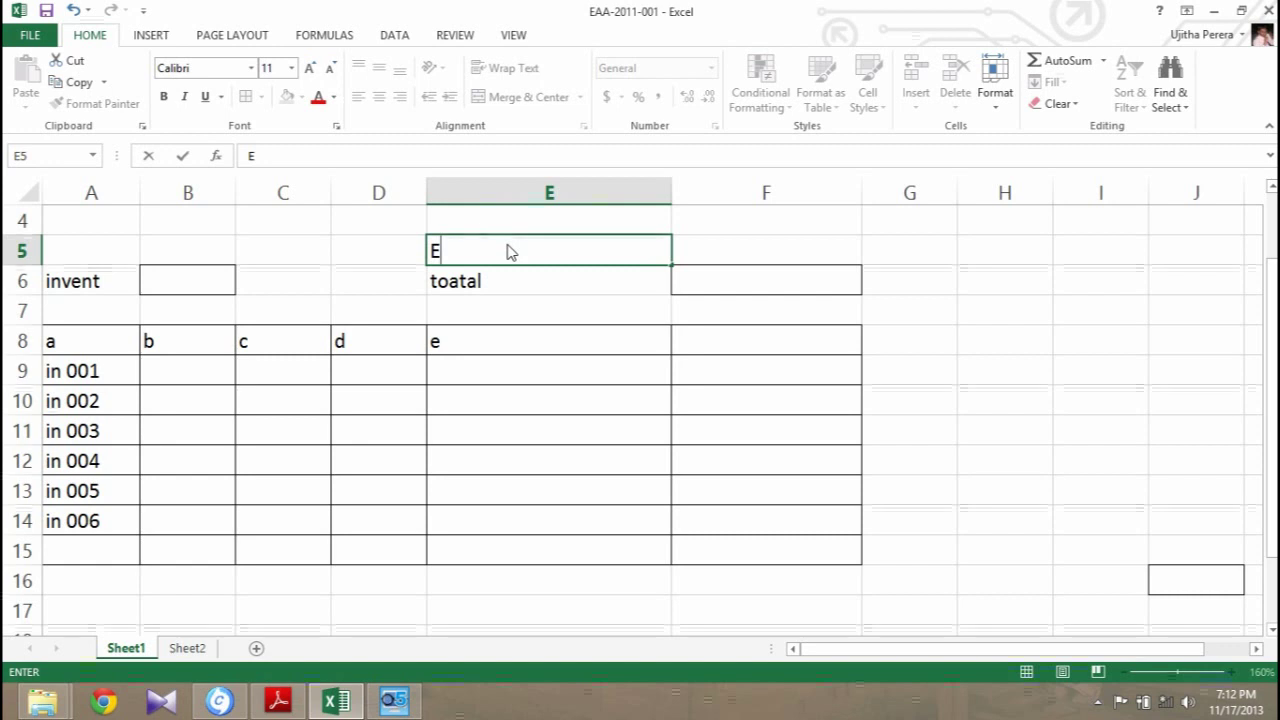
type("5")
left_click(520, 306)
Step: Delete the contents of E5, then select D5 and the toatal cell E6
left_click(466, 252)
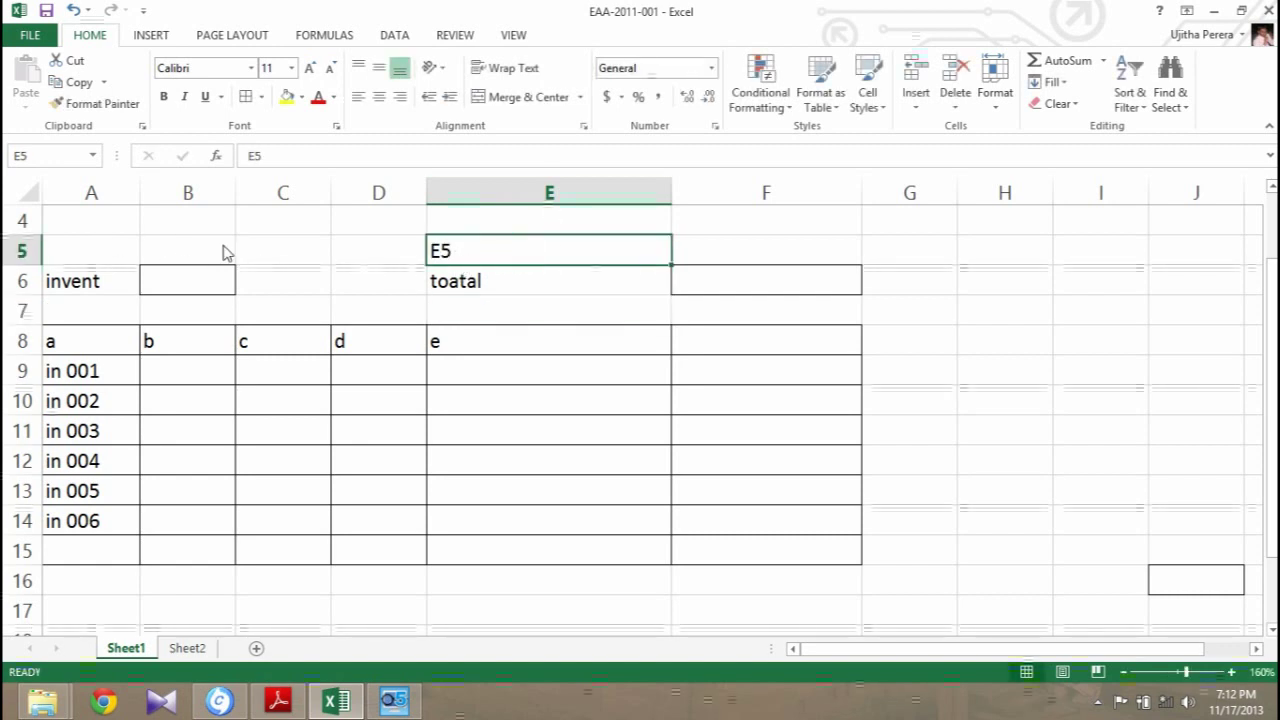
key("Delete")
left_click(523, 318)
left_click(470, 256)
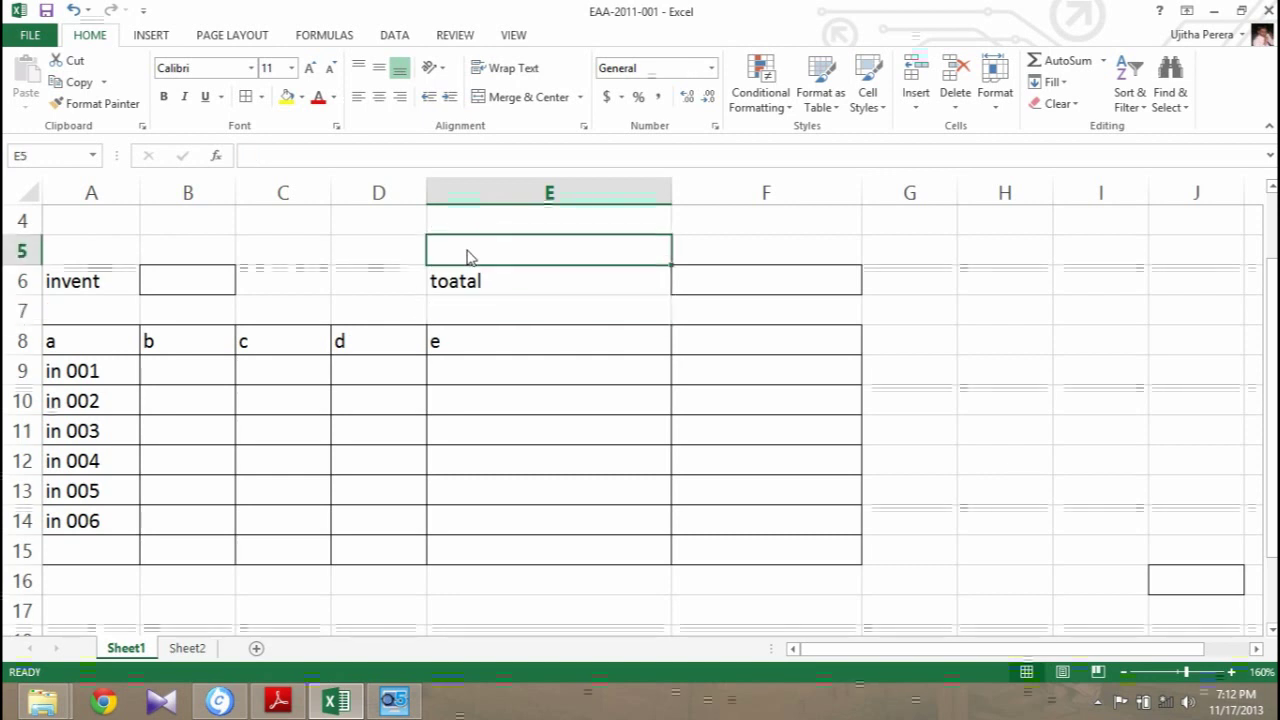
left_click(410, 258)
left_click(531, 278)
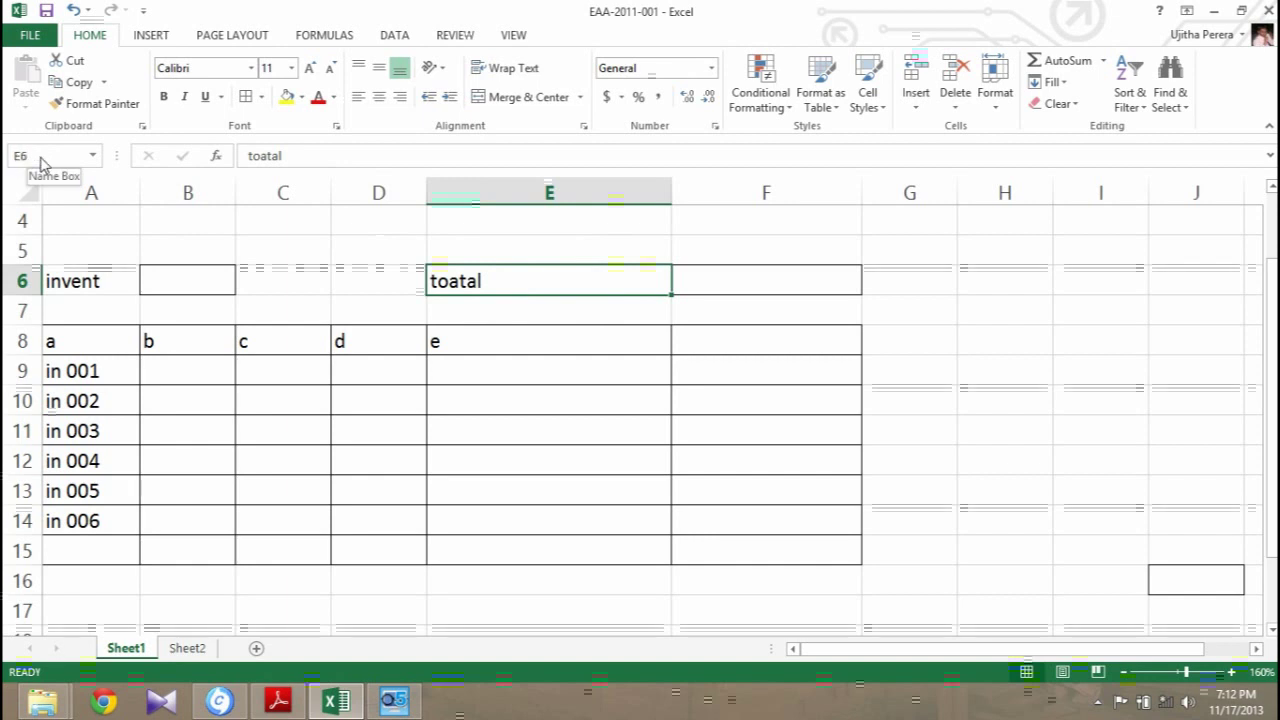
Step: Inspect the empty cells B5 through D5 and header cell F8
left_click(298, 256)
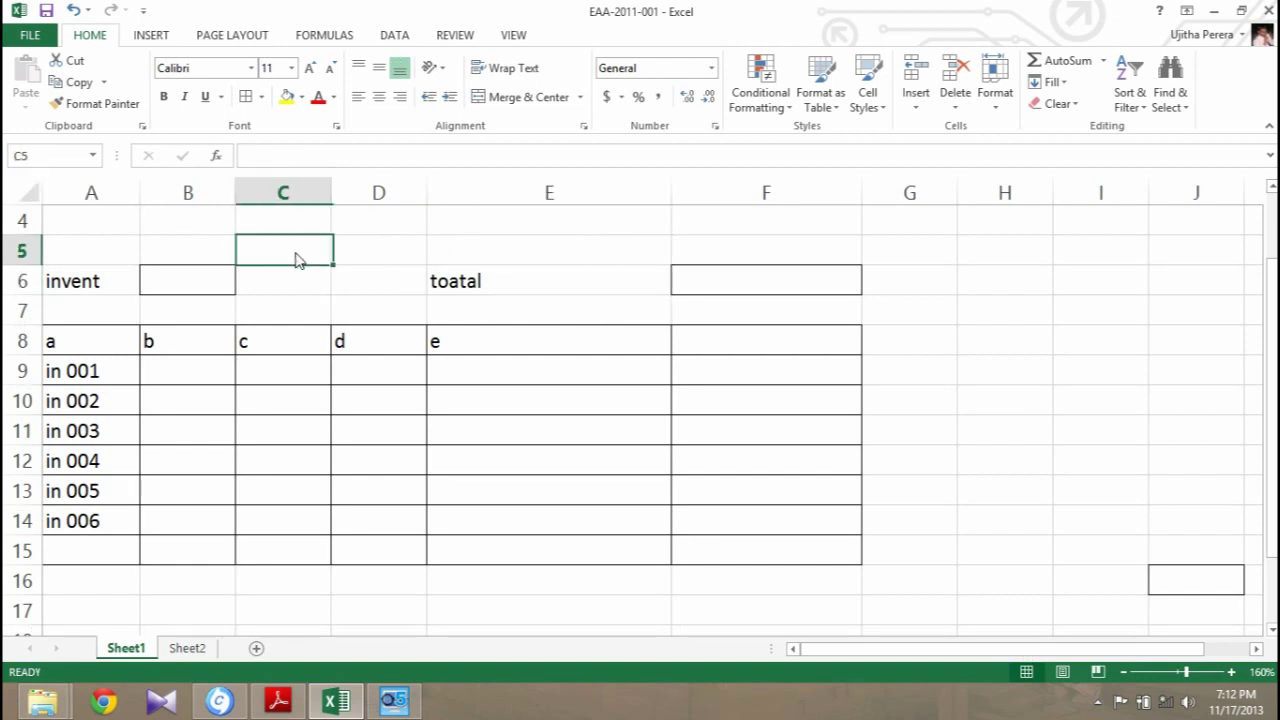
left_click(224, 247)
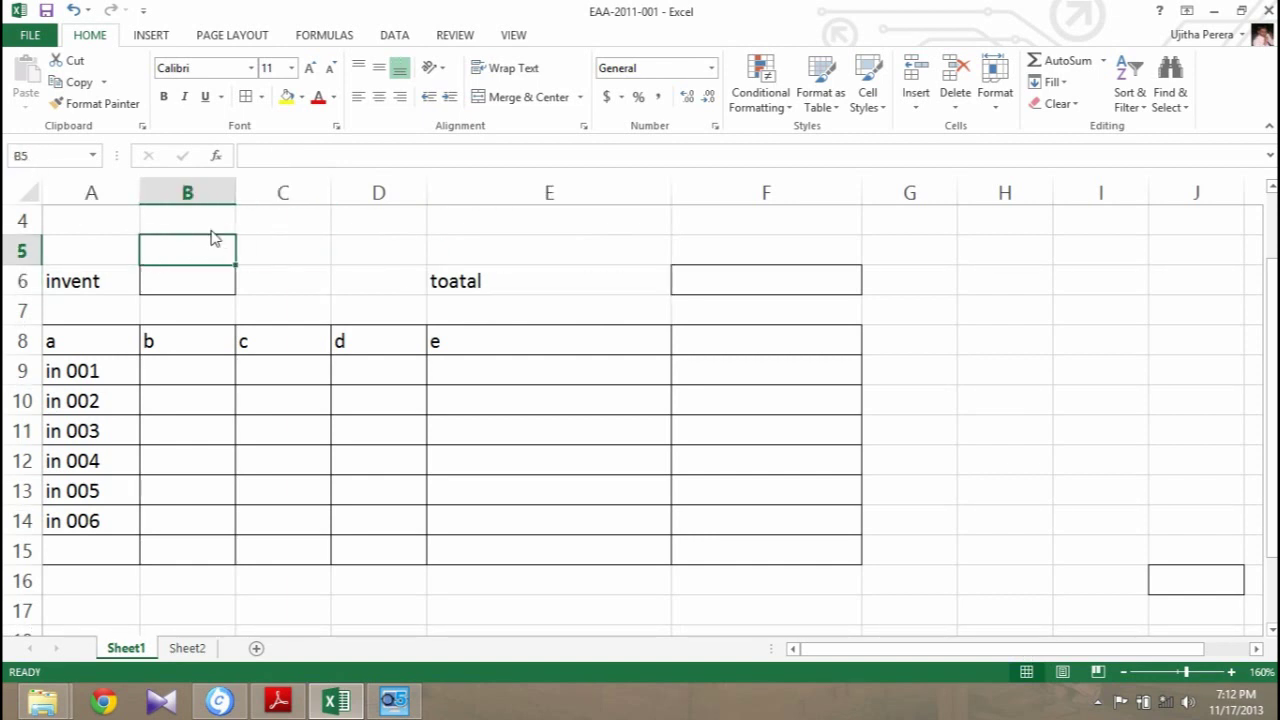
left_click(294, 279)
left_click(290, 248)
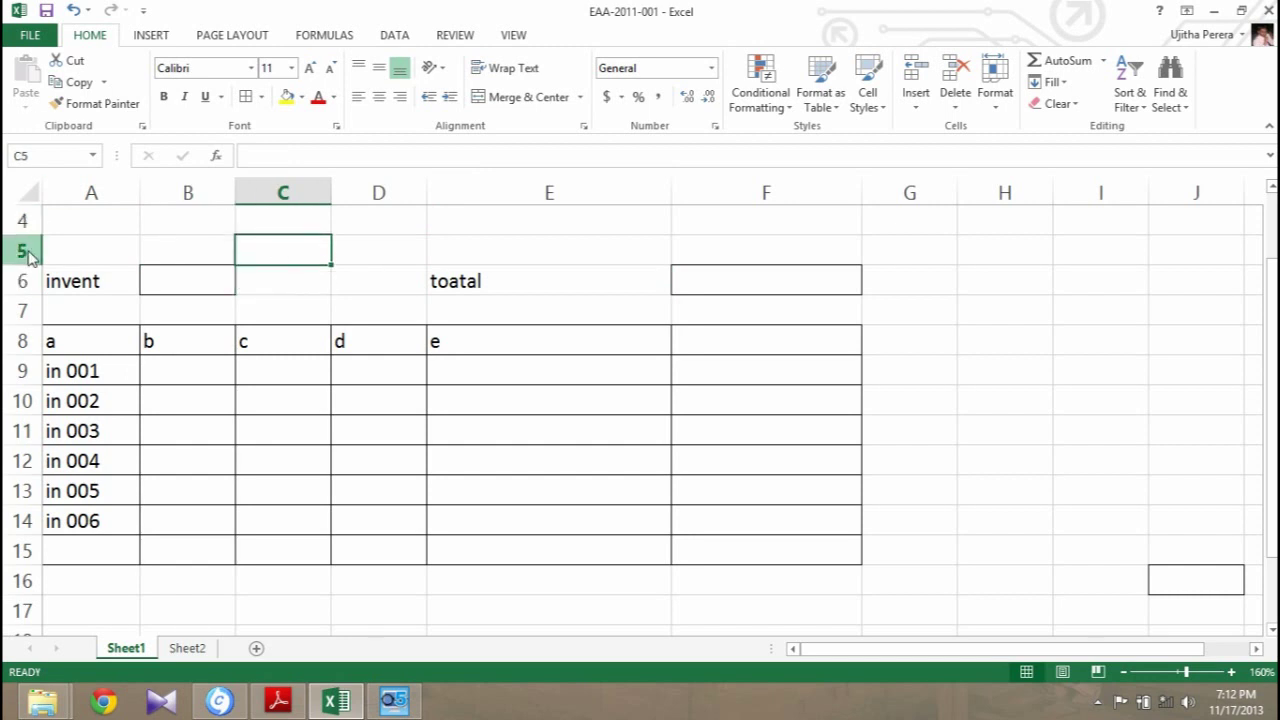
left_click(376, 258)
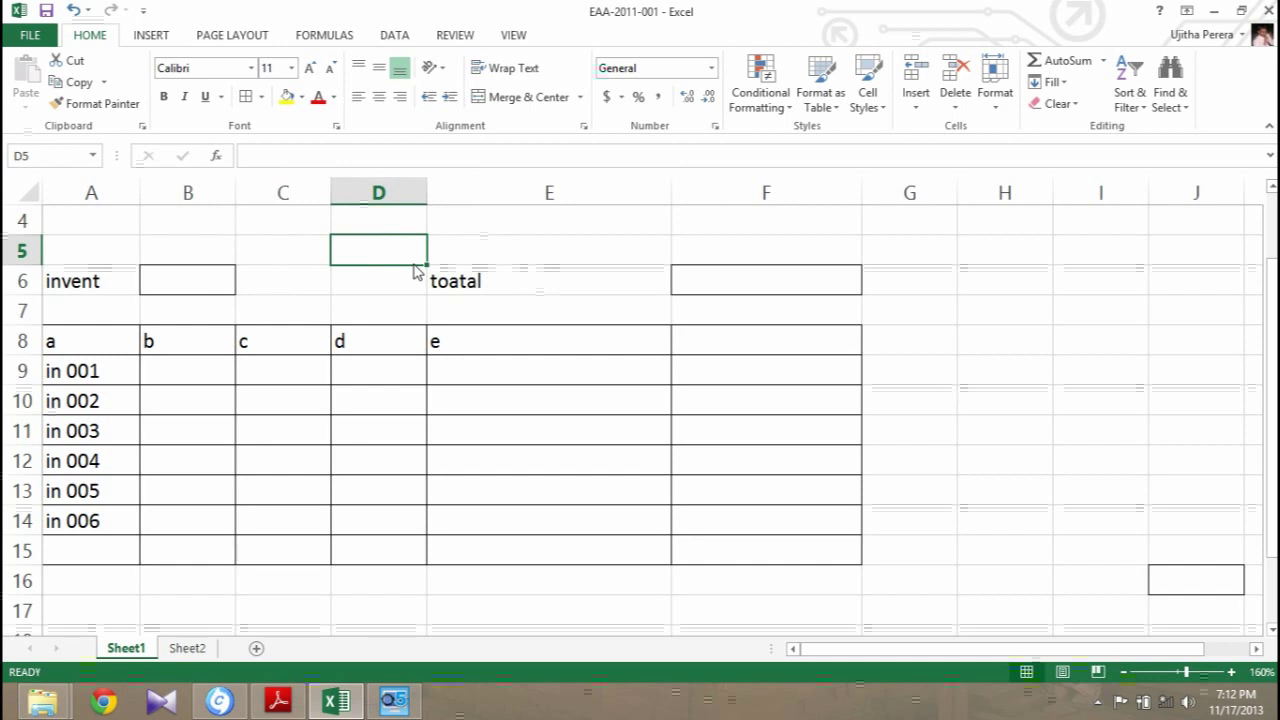
left_click(716, 345)
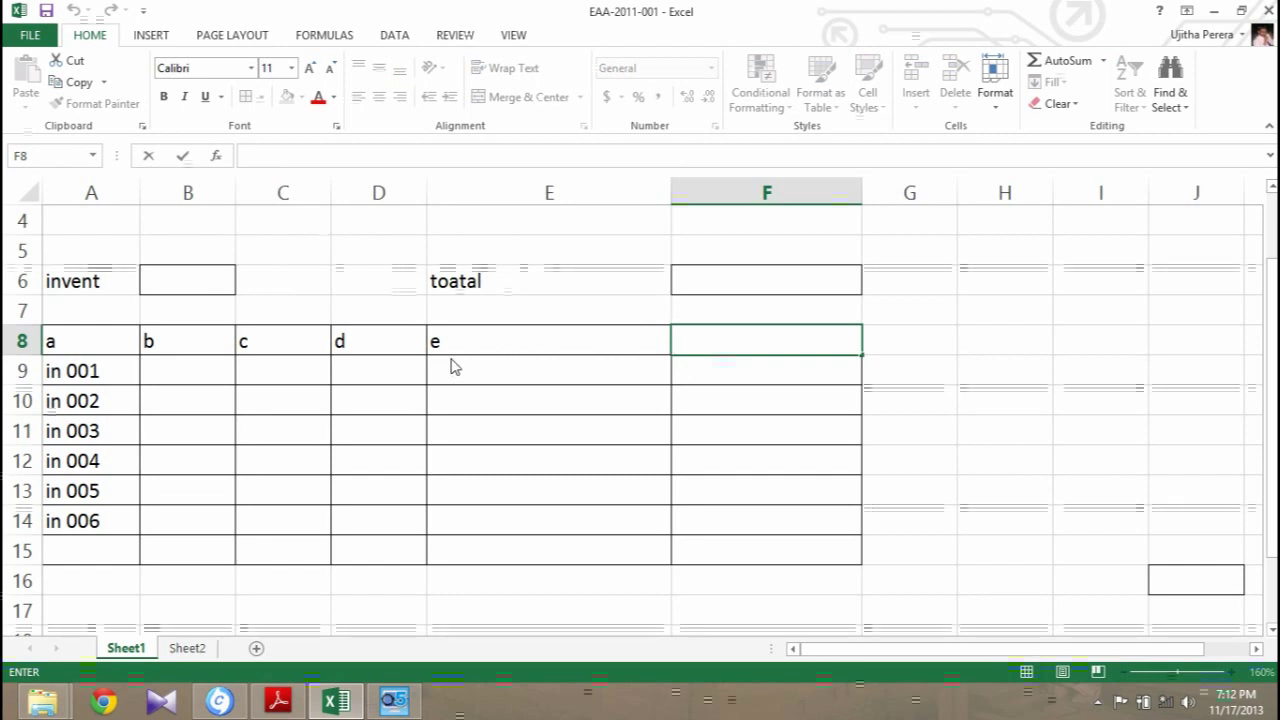
Step: Switch back and forth between the b and c header cells B8 and C8, then select F8
left_click(167, 343)
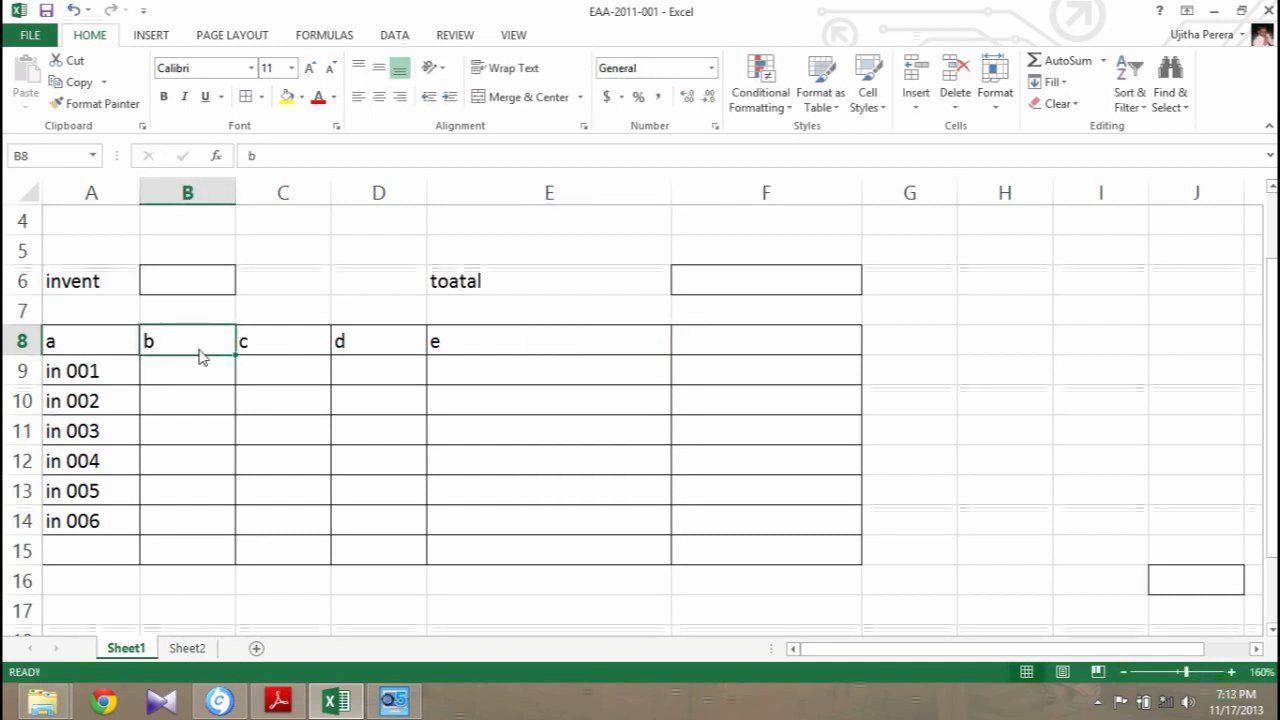
left_click(296, 364)
left_click(297, 352)
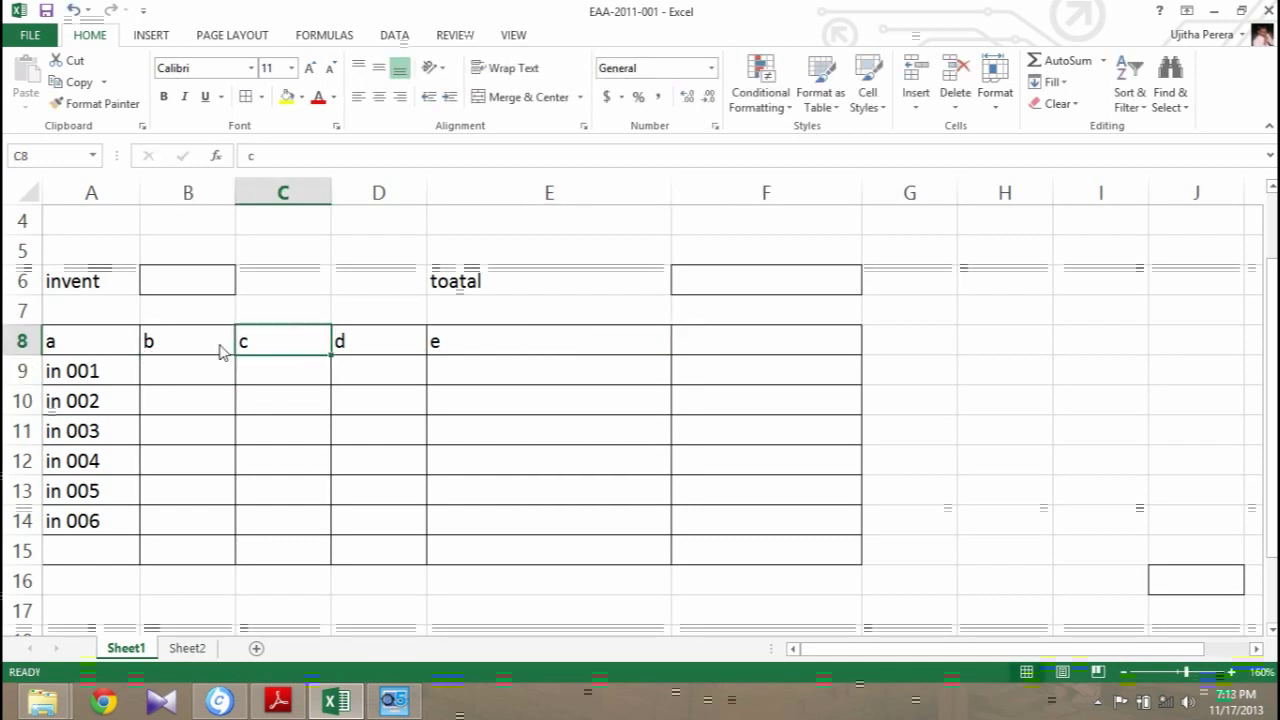
left_click(216, 352)
left_click(308, 353)
left_click(205, 348)
left_click(243, 343)
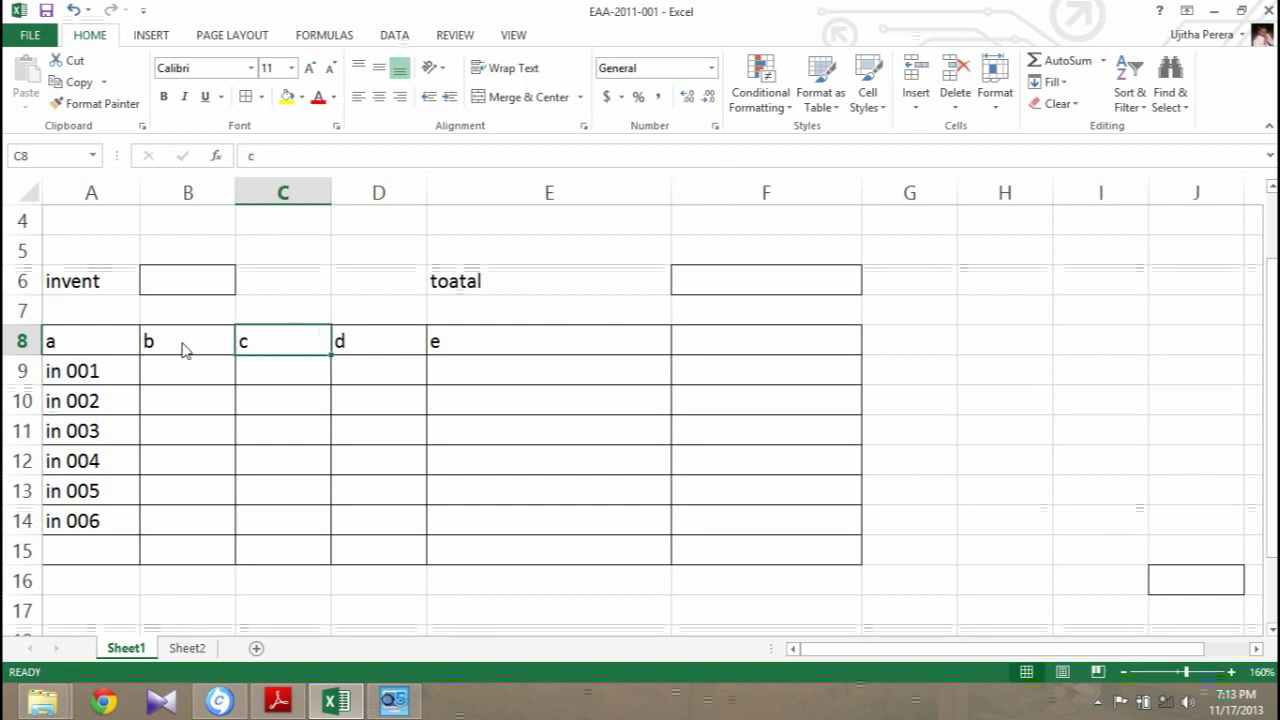
left_click(183, 349)
left_click(254, 346)
left_click(205, 348)
left_click(262, 349)
key("Left")
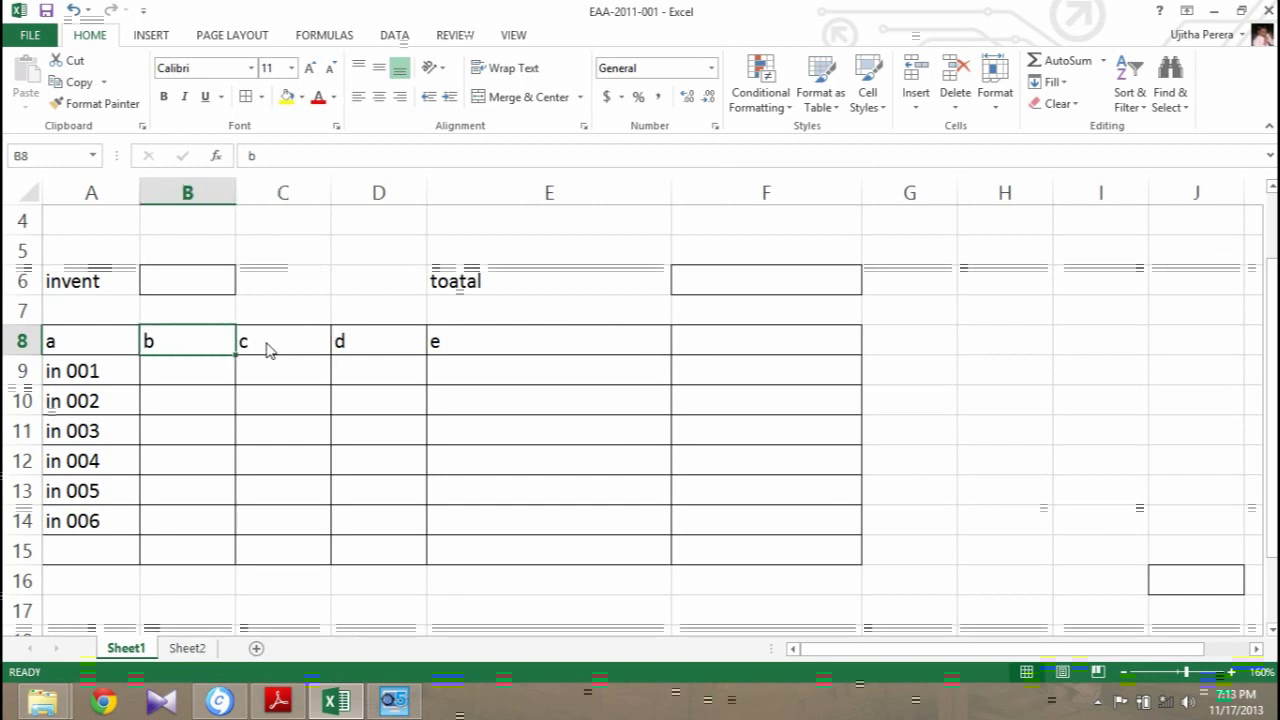
left_click(701, 350)
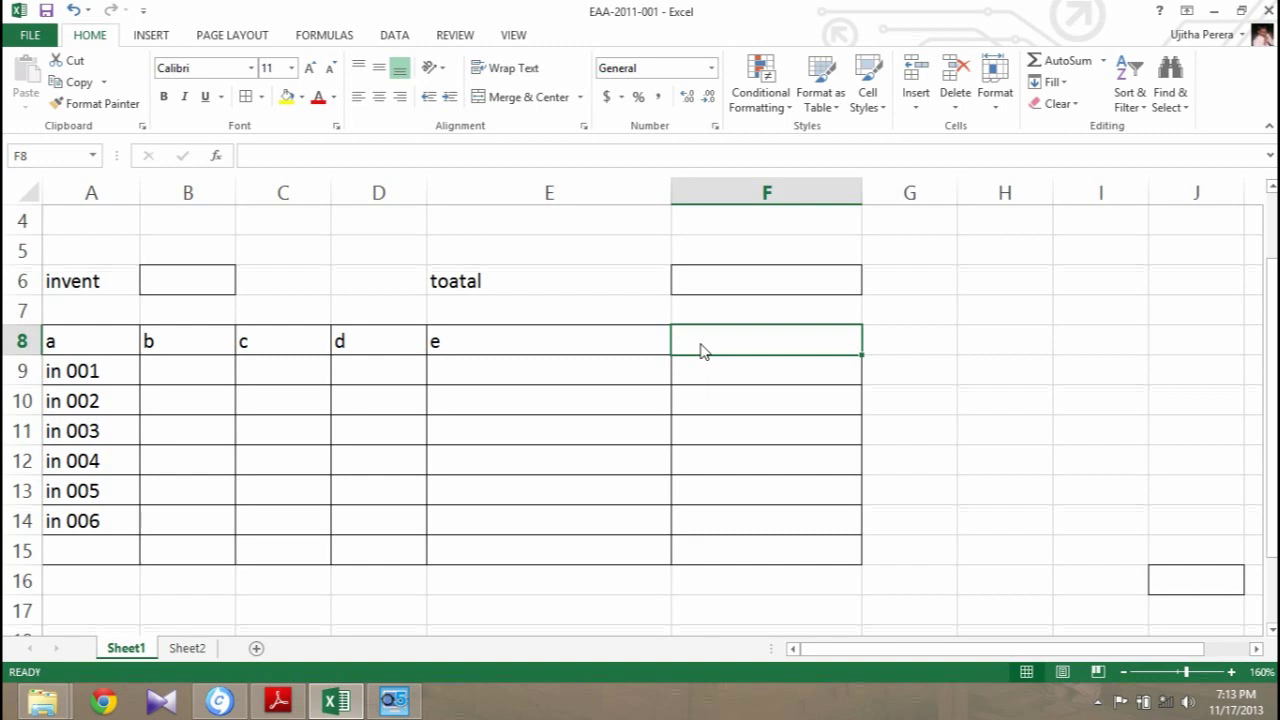
left_click(160, 348)
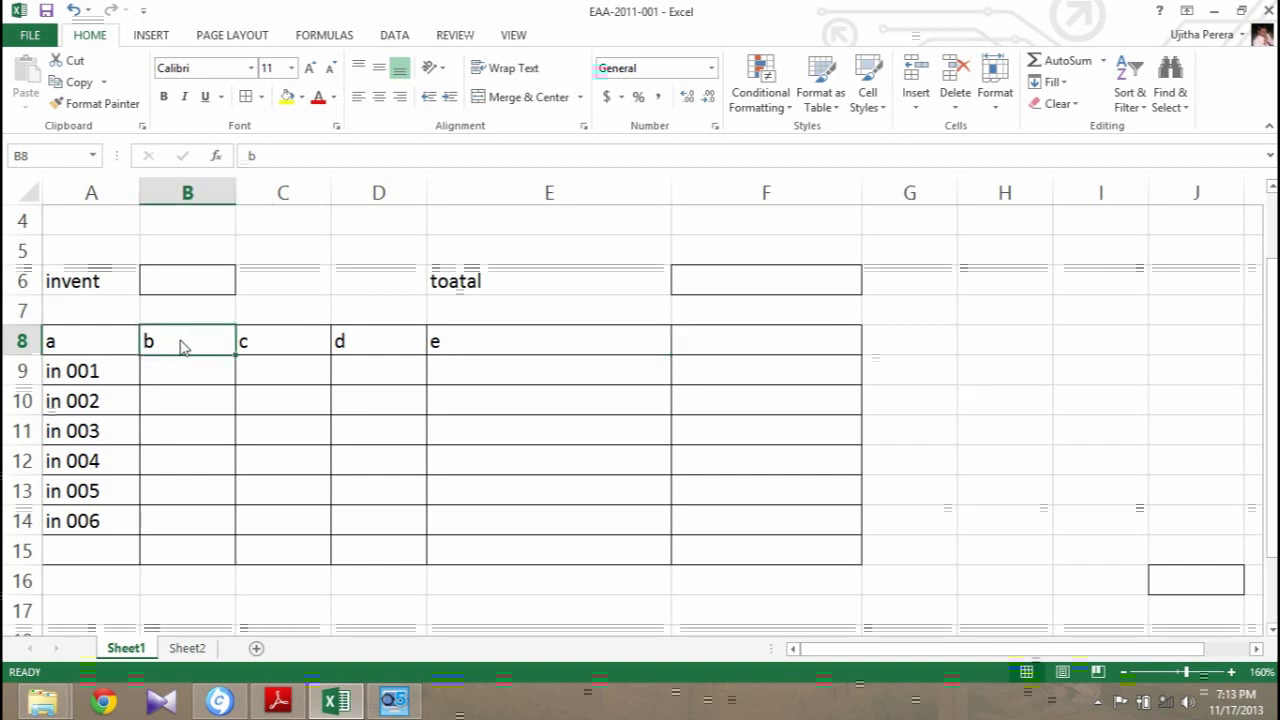
left_click(272, 352)
key("Left")
left_click(250, 352)
left_click(208, 350)
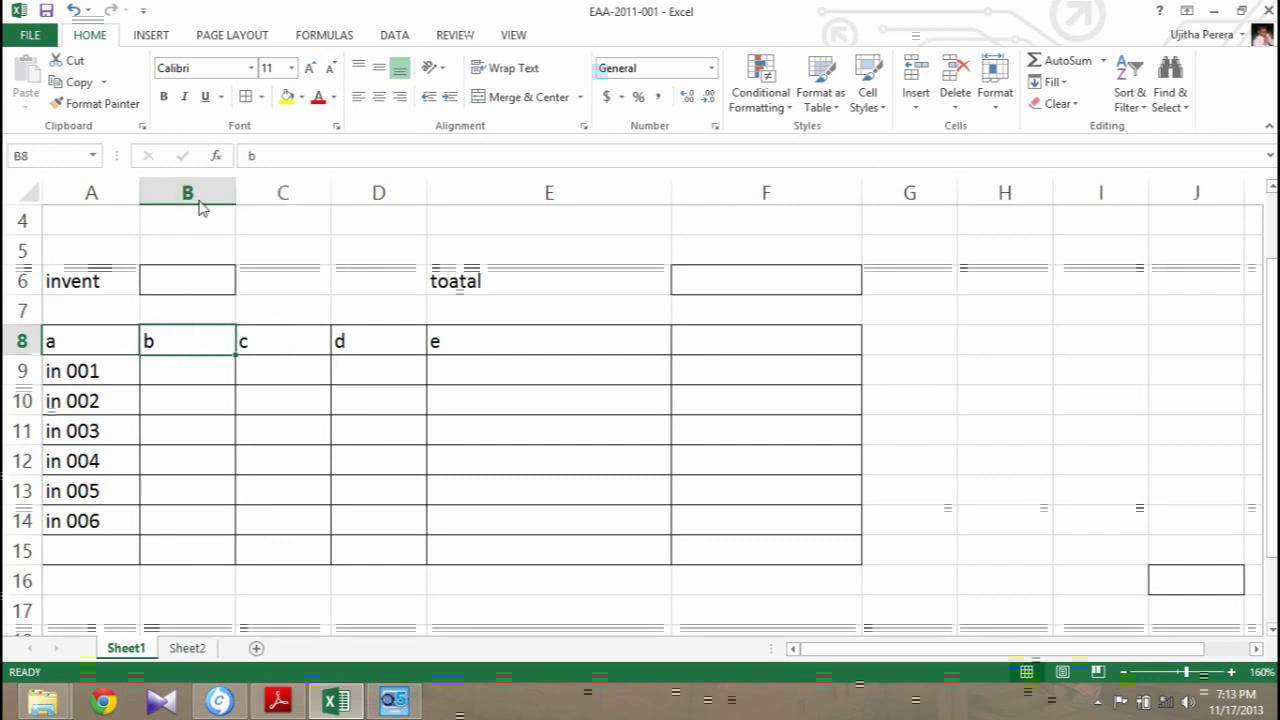
left_click(262, 348)
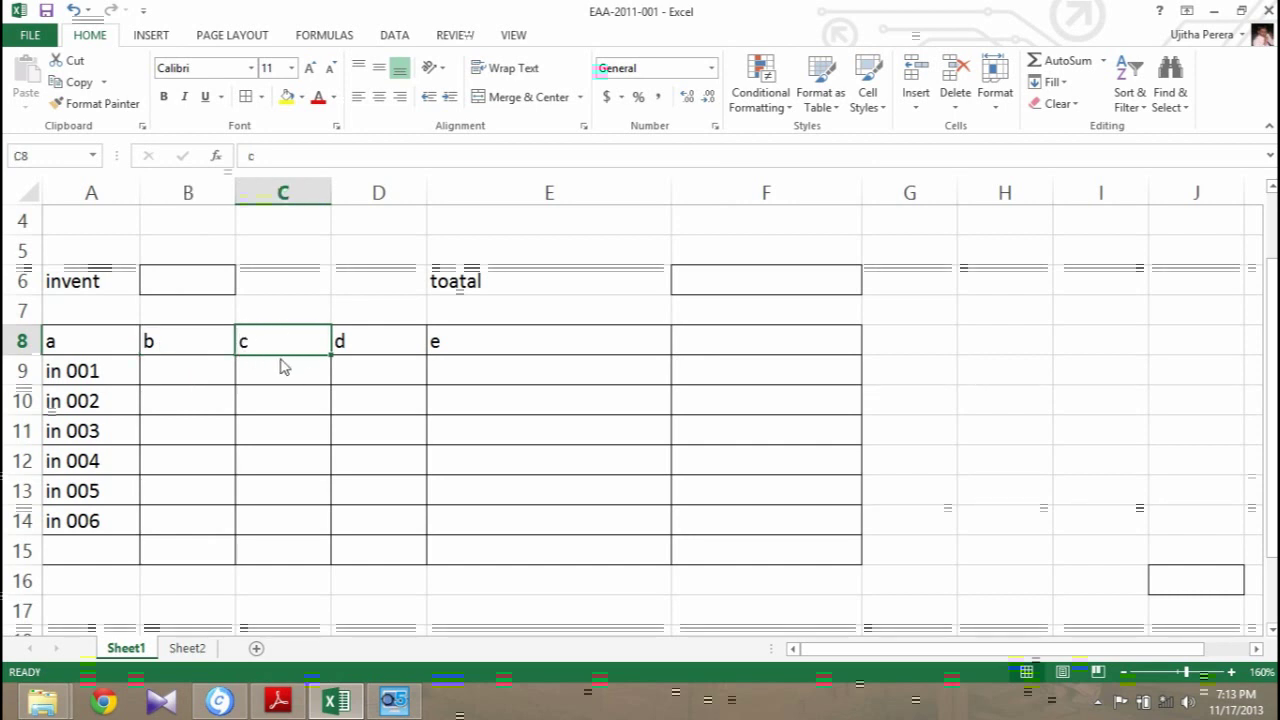
left_click(191, 356)
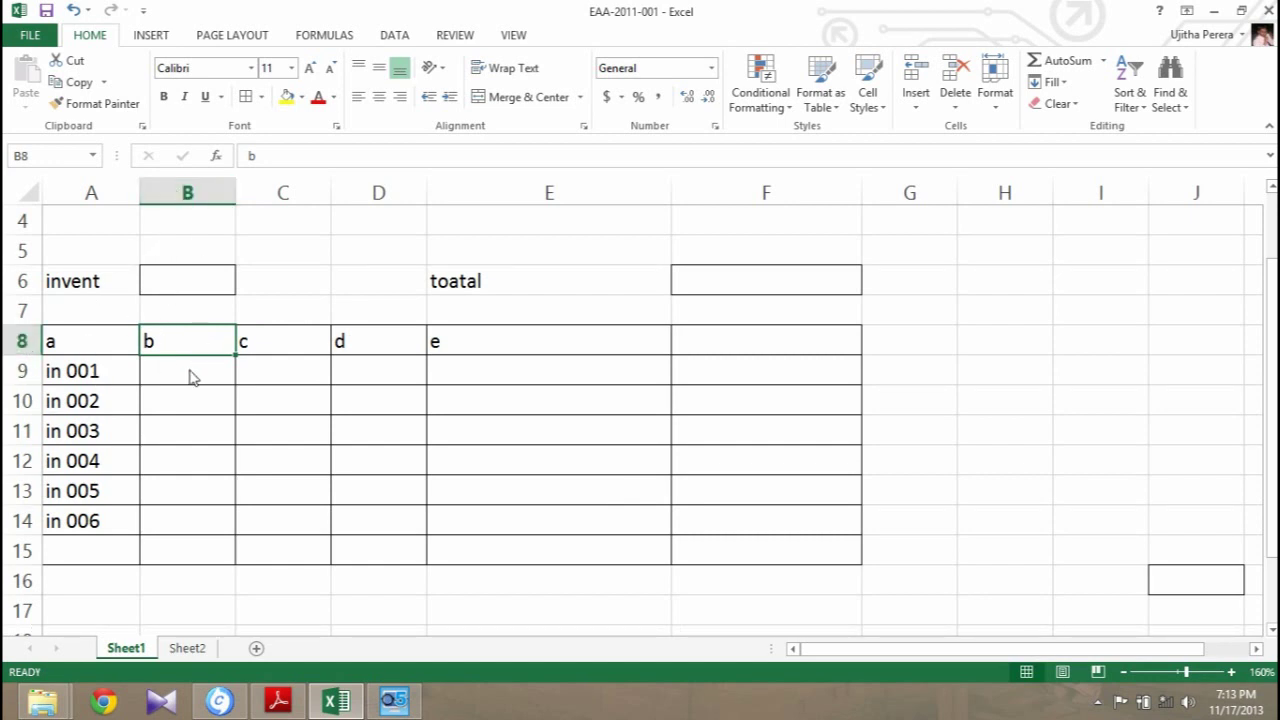
left_click(271, 347)
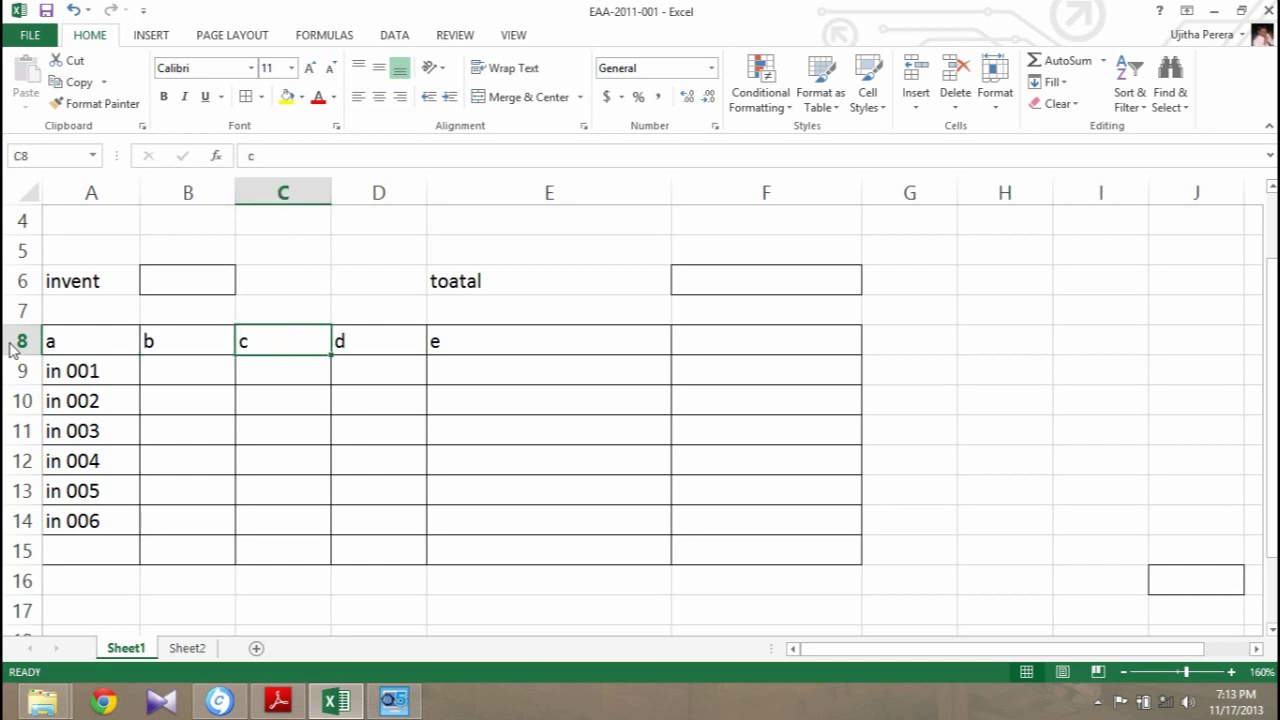
left_click(199, 340)
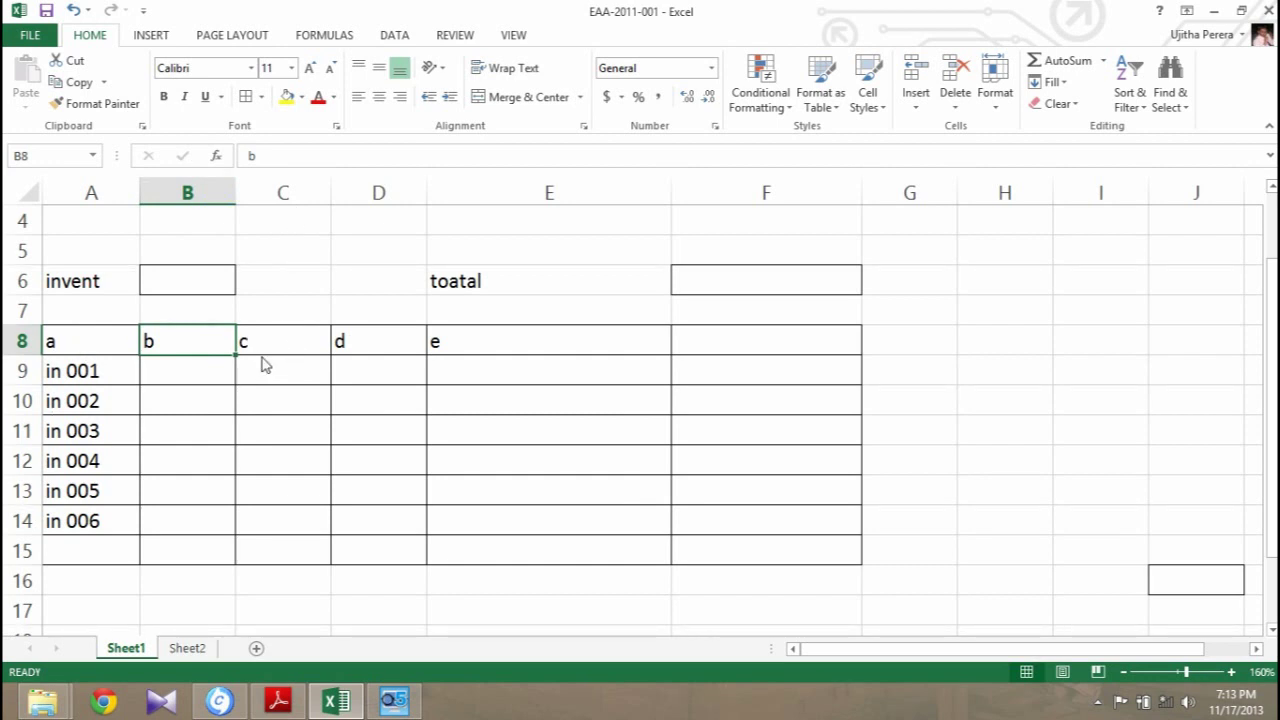
left_click(712, 350)
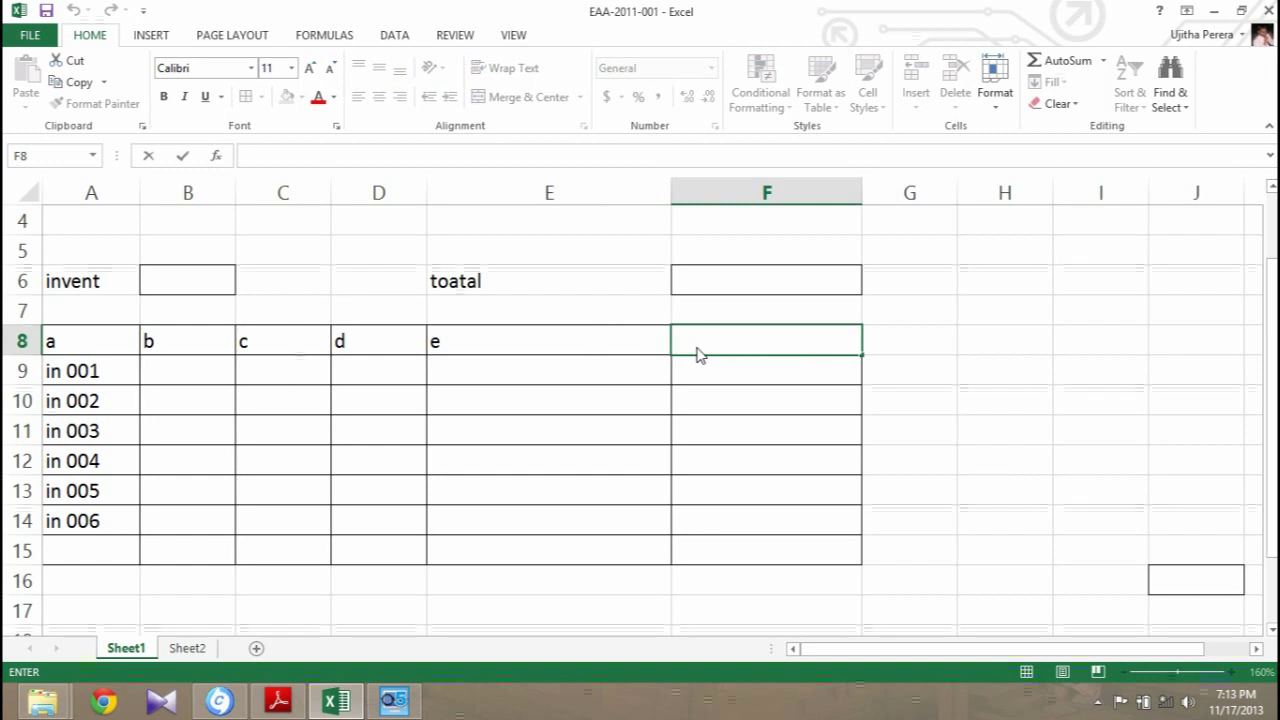
Step: Select cells B, C and F in the in 001 and in 002 rows, ending on F9
left_click(703, 383)
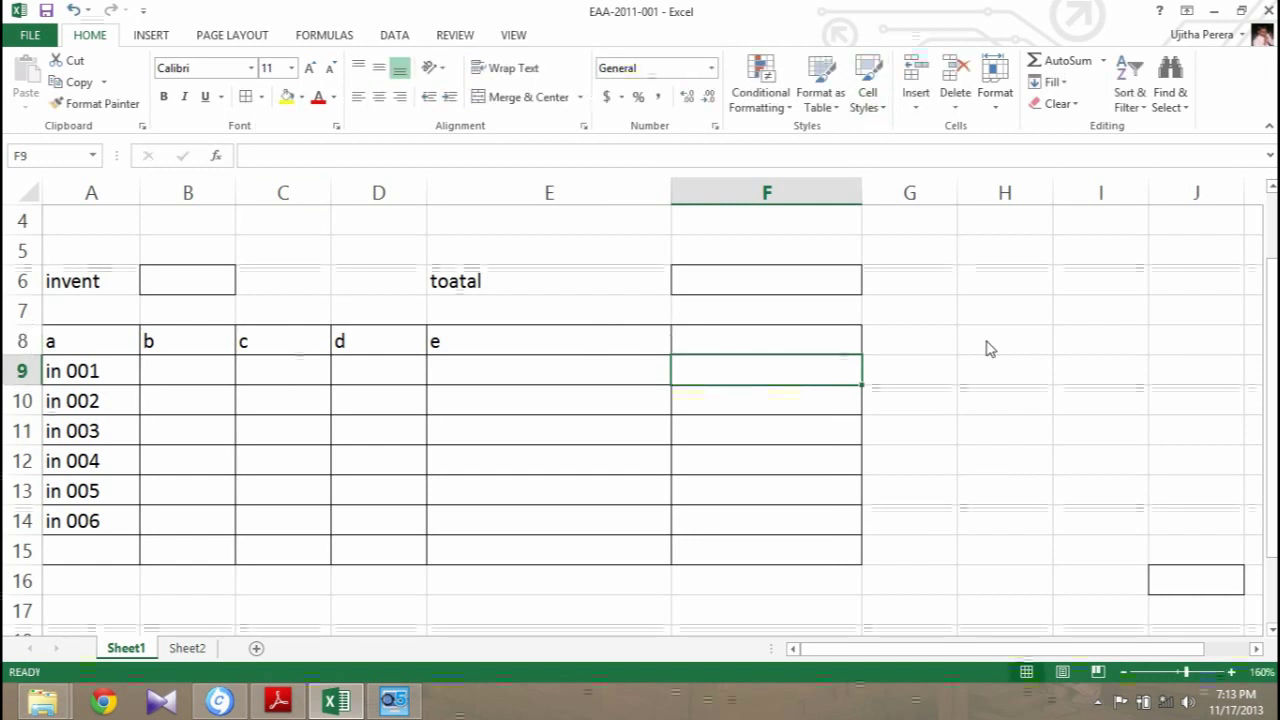
left_click(910, 376)
left_click(727, 378)
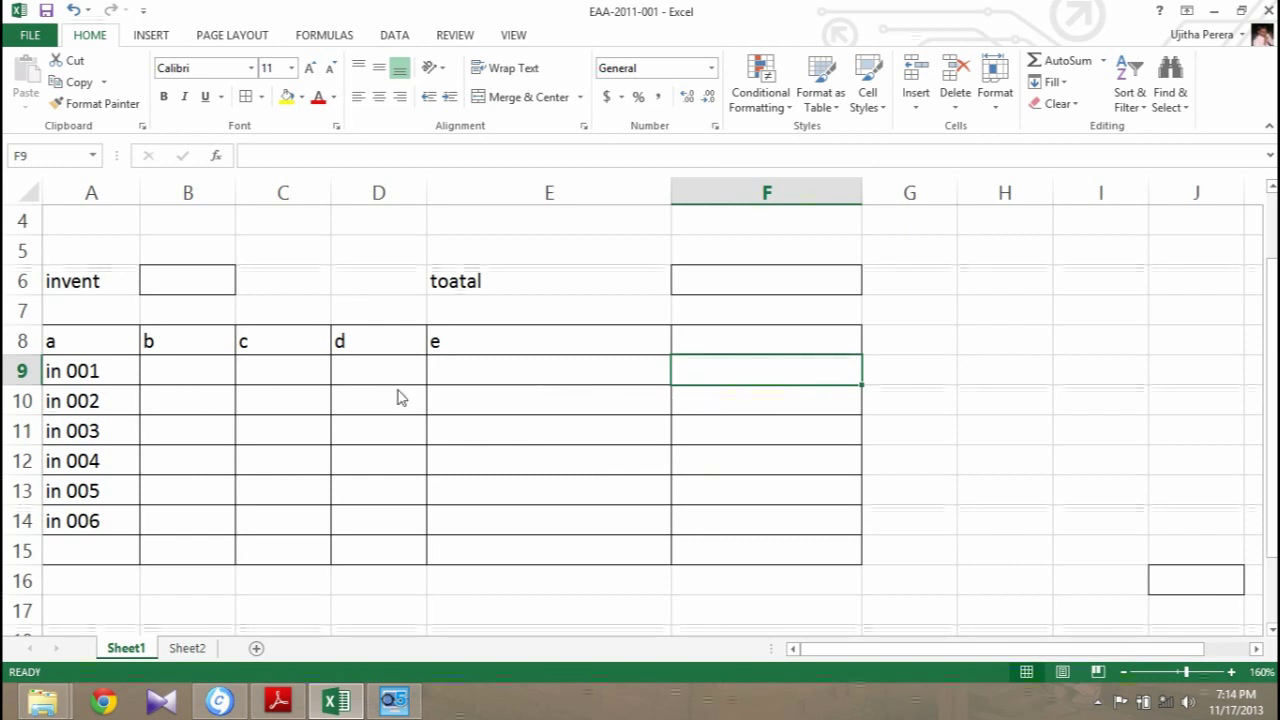
left_click(171, 384)
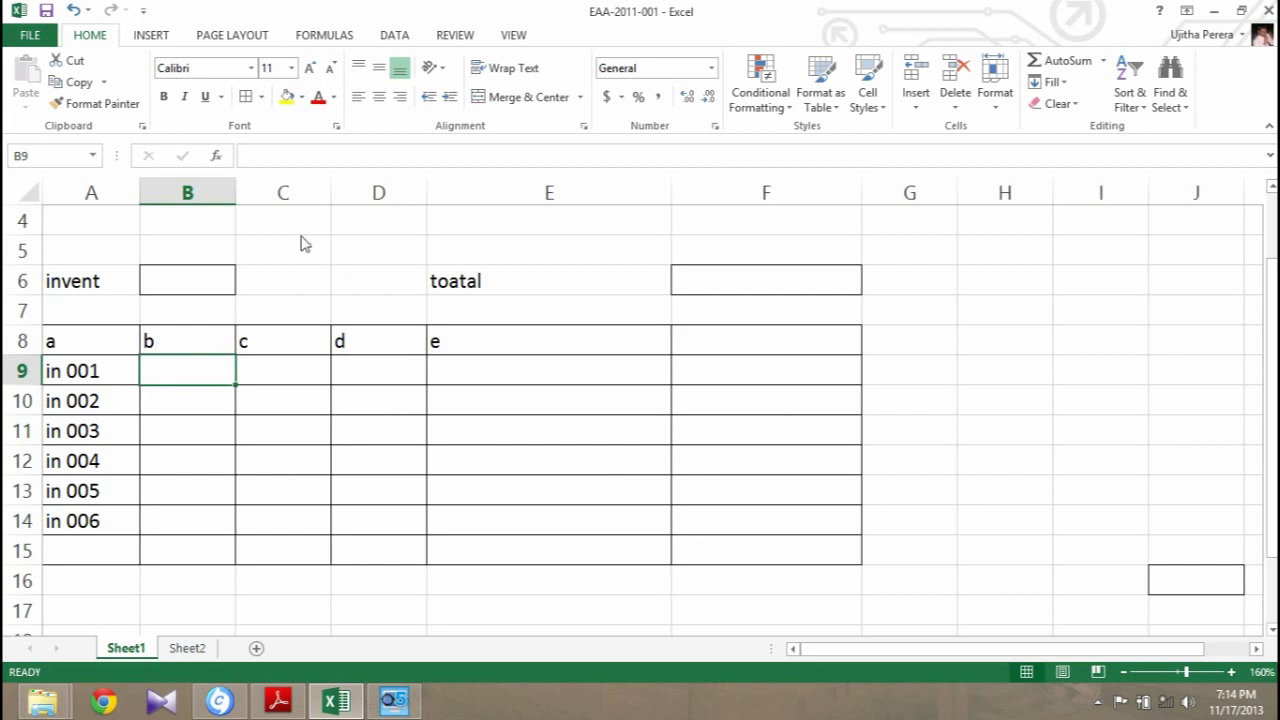
left_click(265, 385)
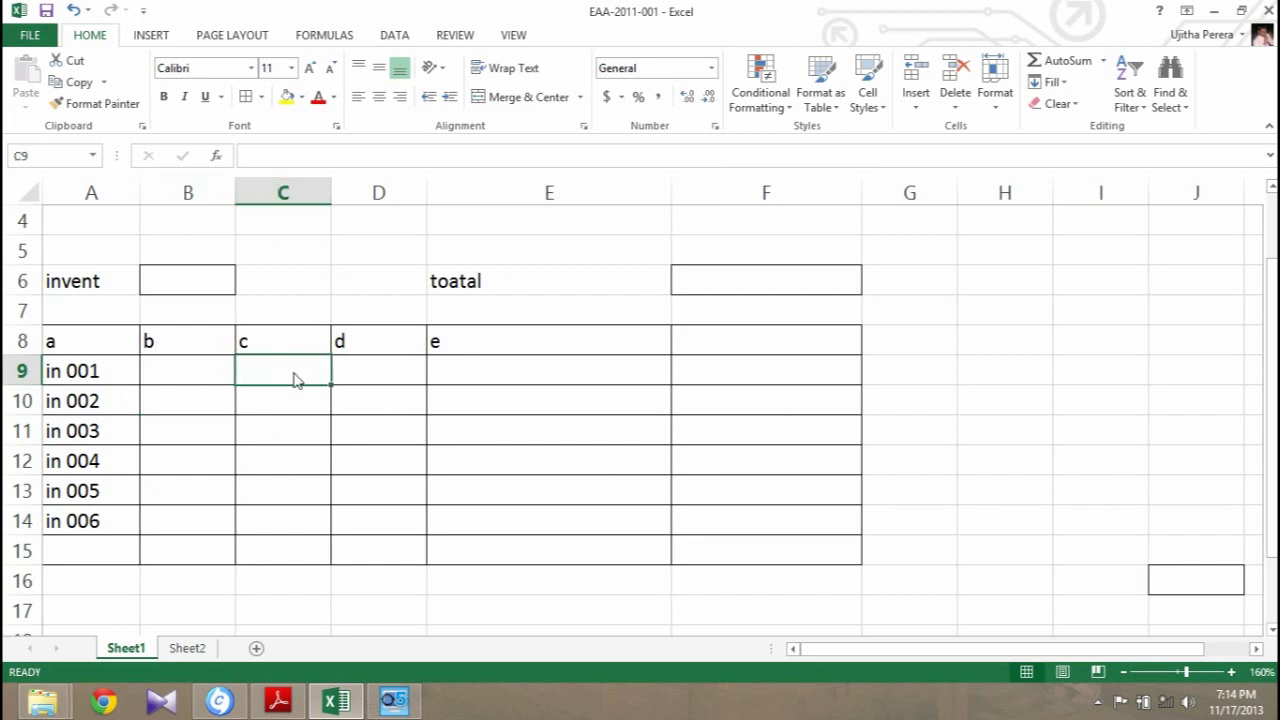
left_click(738, 380)
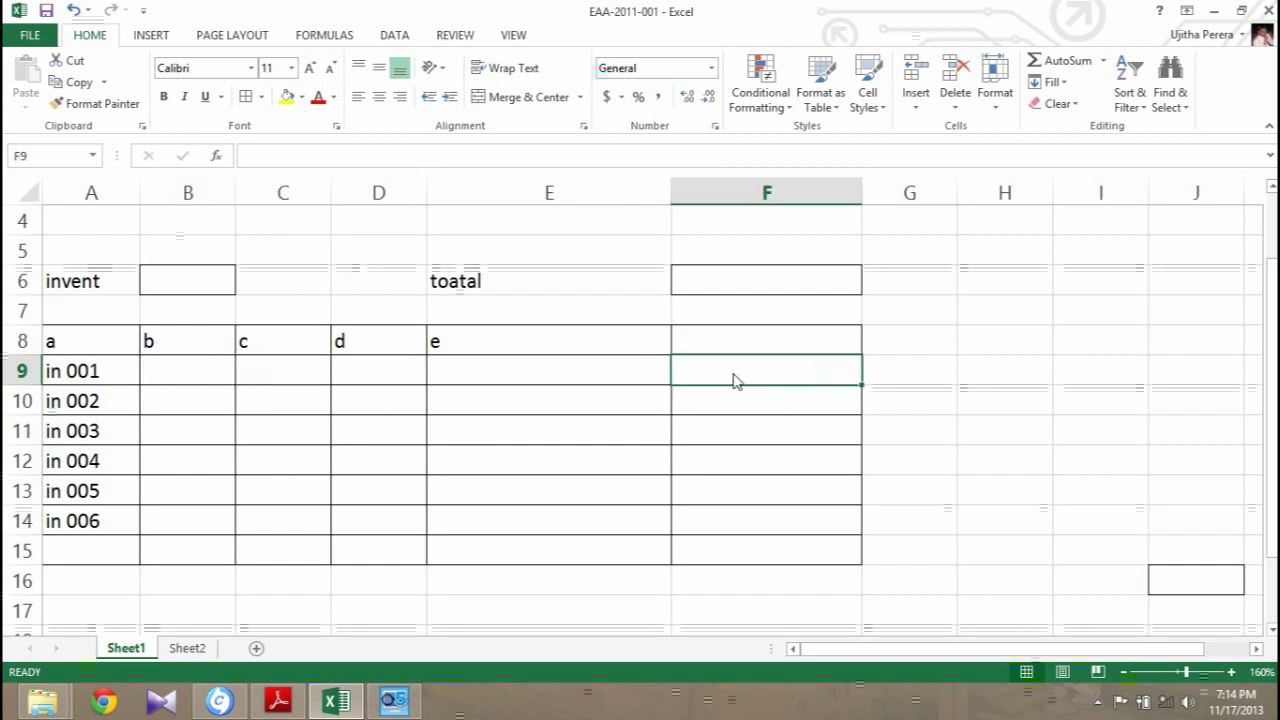
left_click(722, 409)
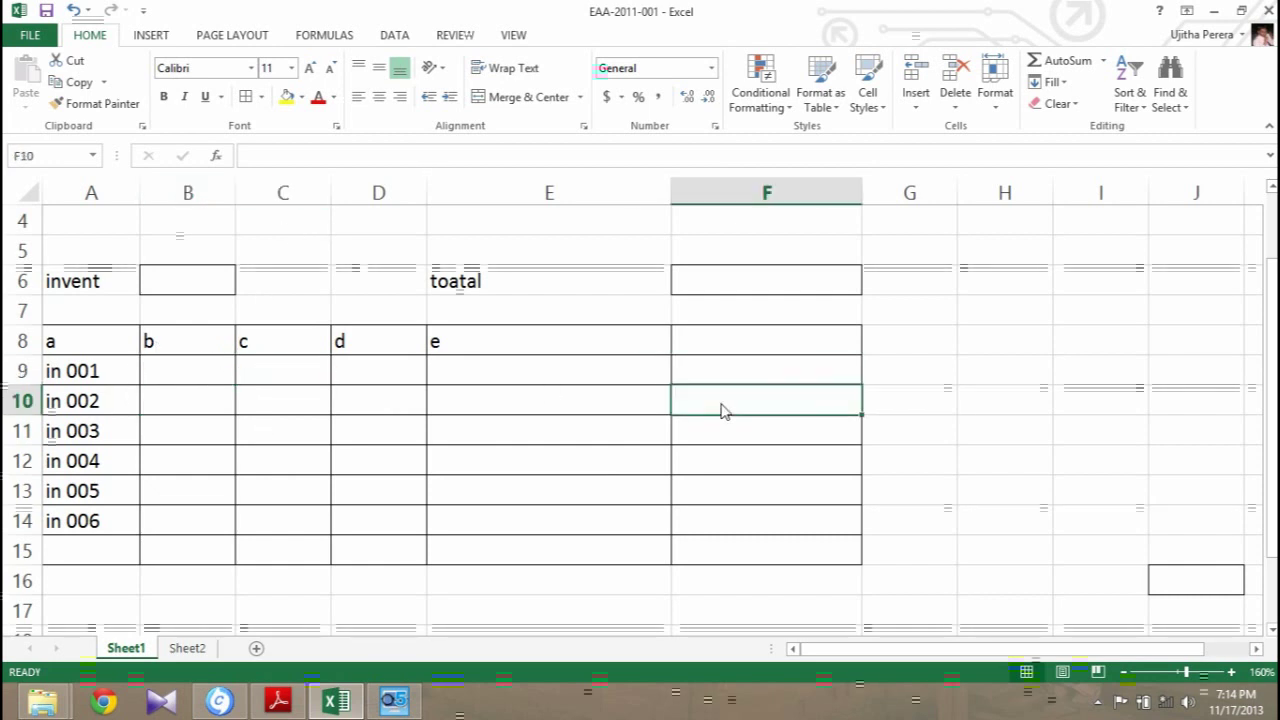
left_click(185, 410)
left_click(297, 408)
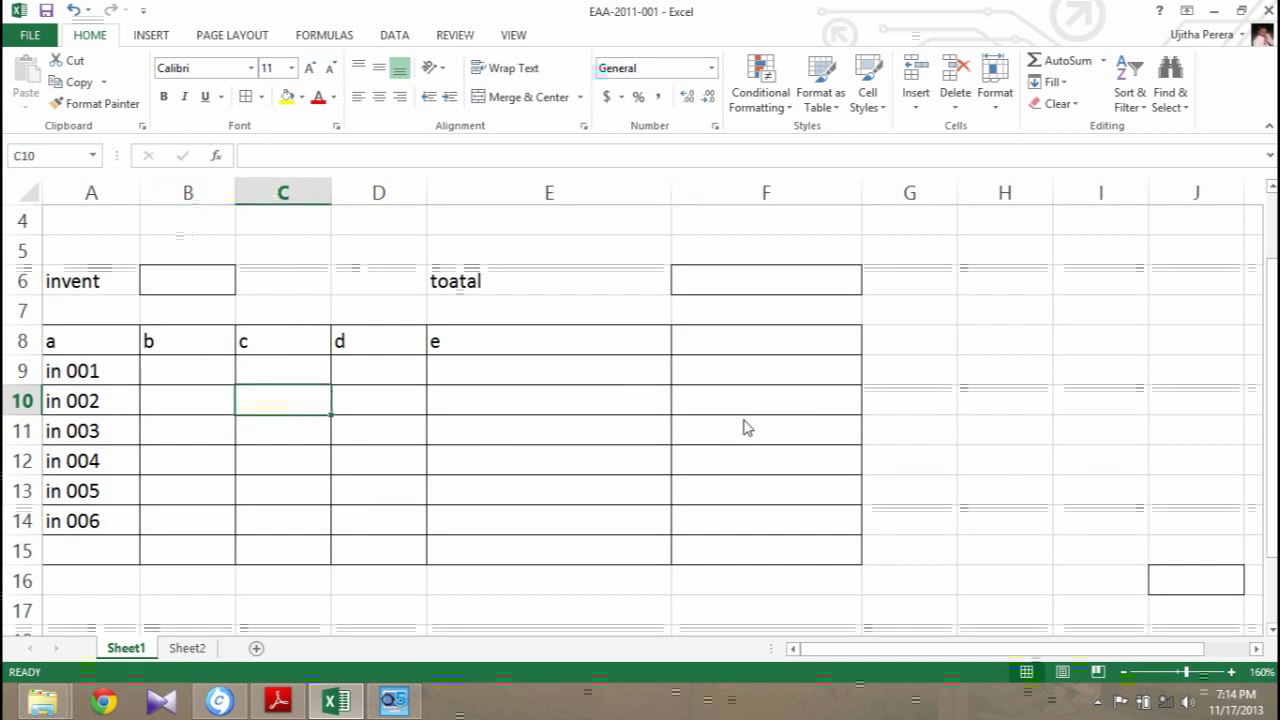
left_click(744, 416)
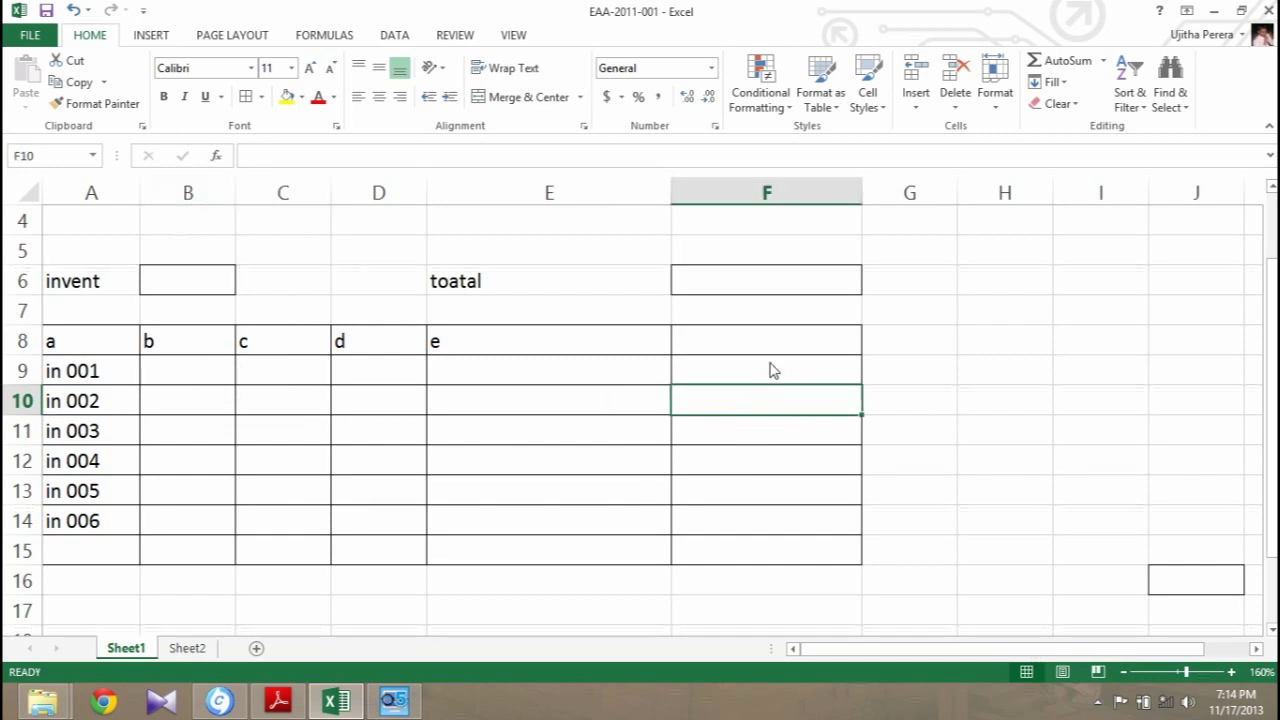
left_click(744, 376)
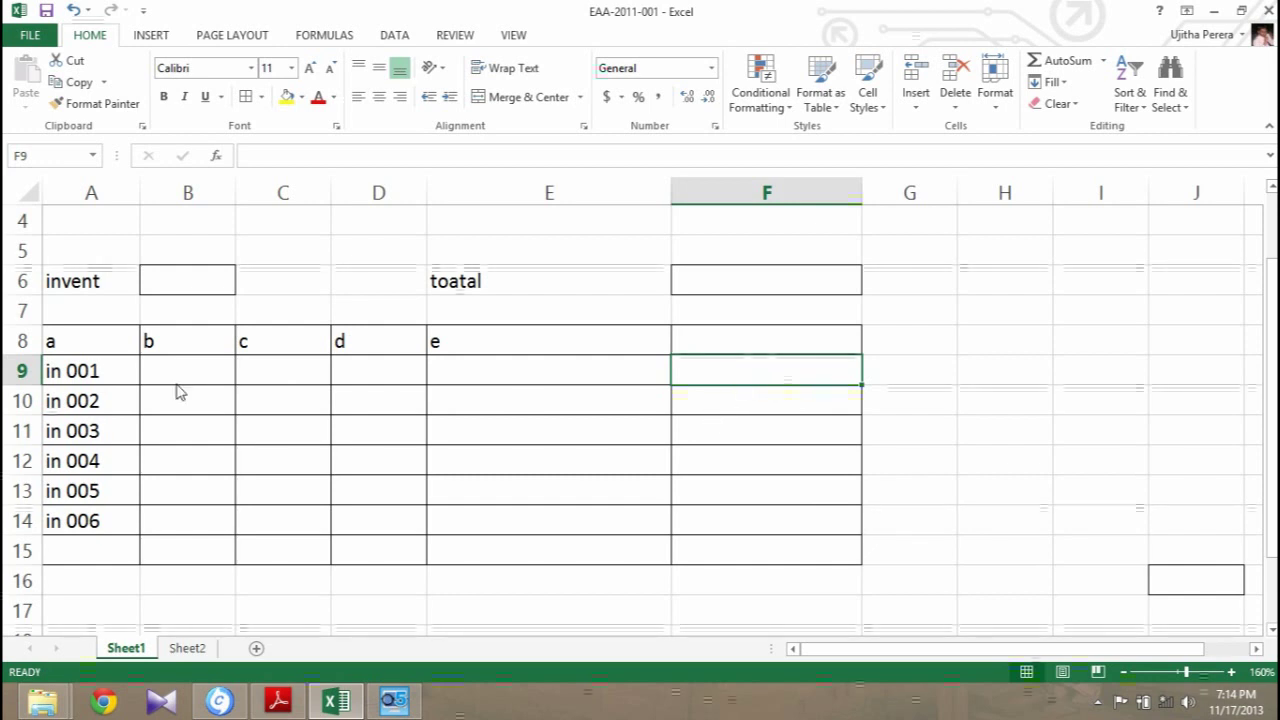
left_click(692, 408)
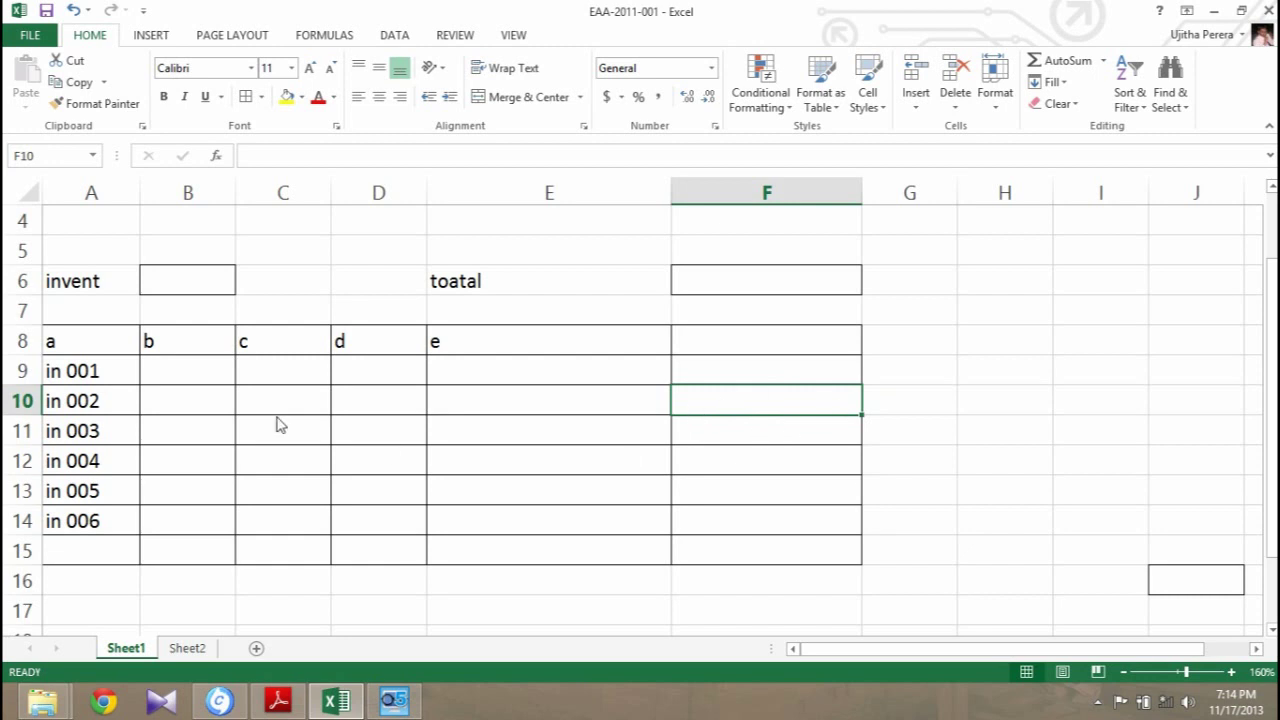
left_click(194, 408)
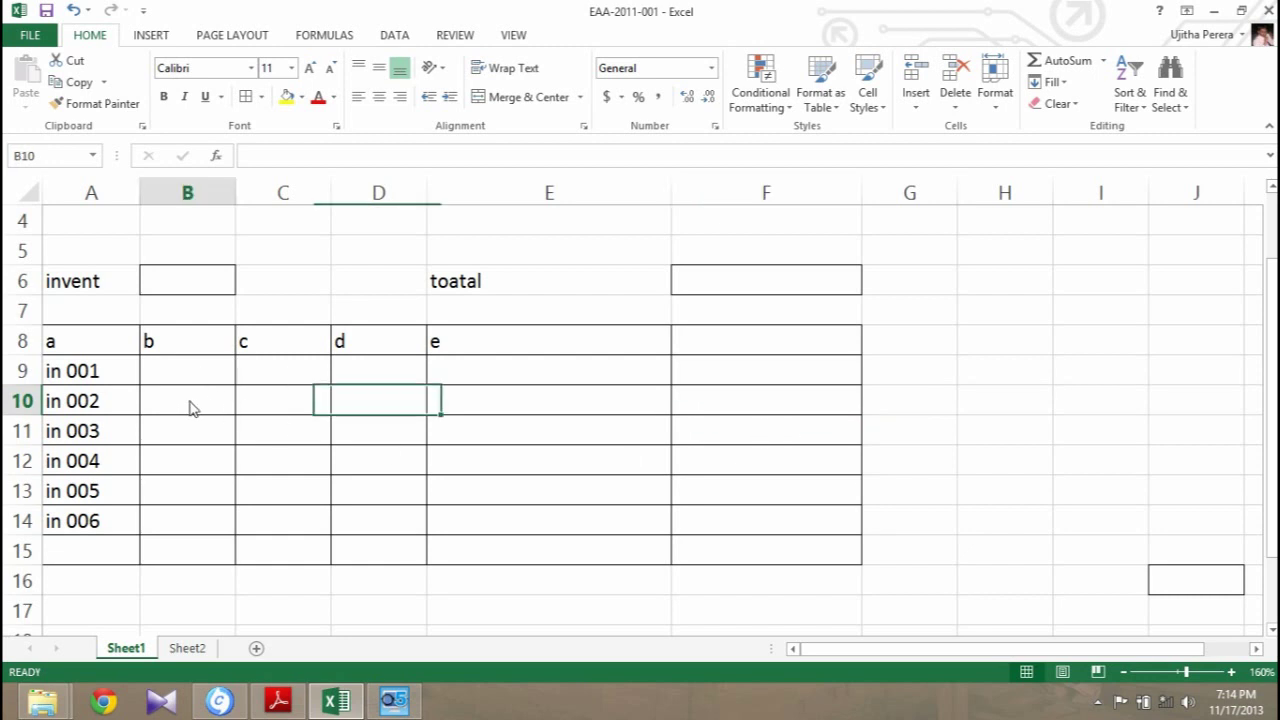
left_click(283, 408)
left_click(757, 415)
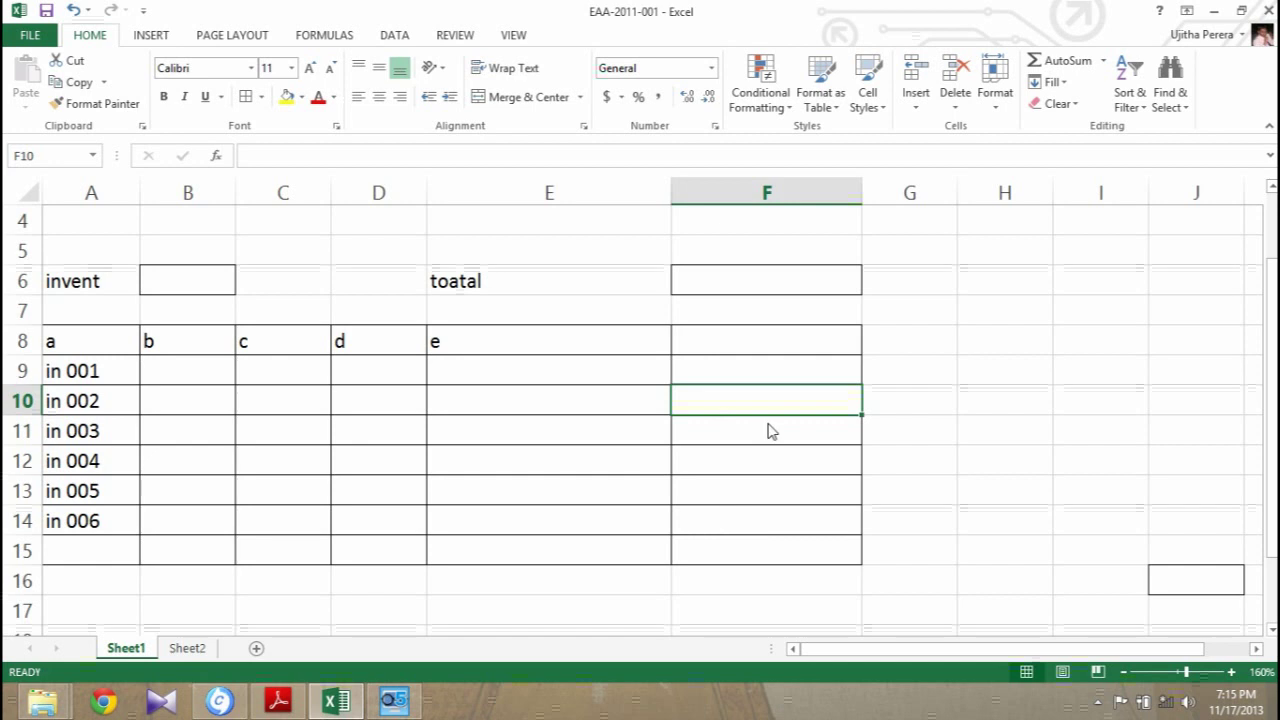
left_click(737, 380)
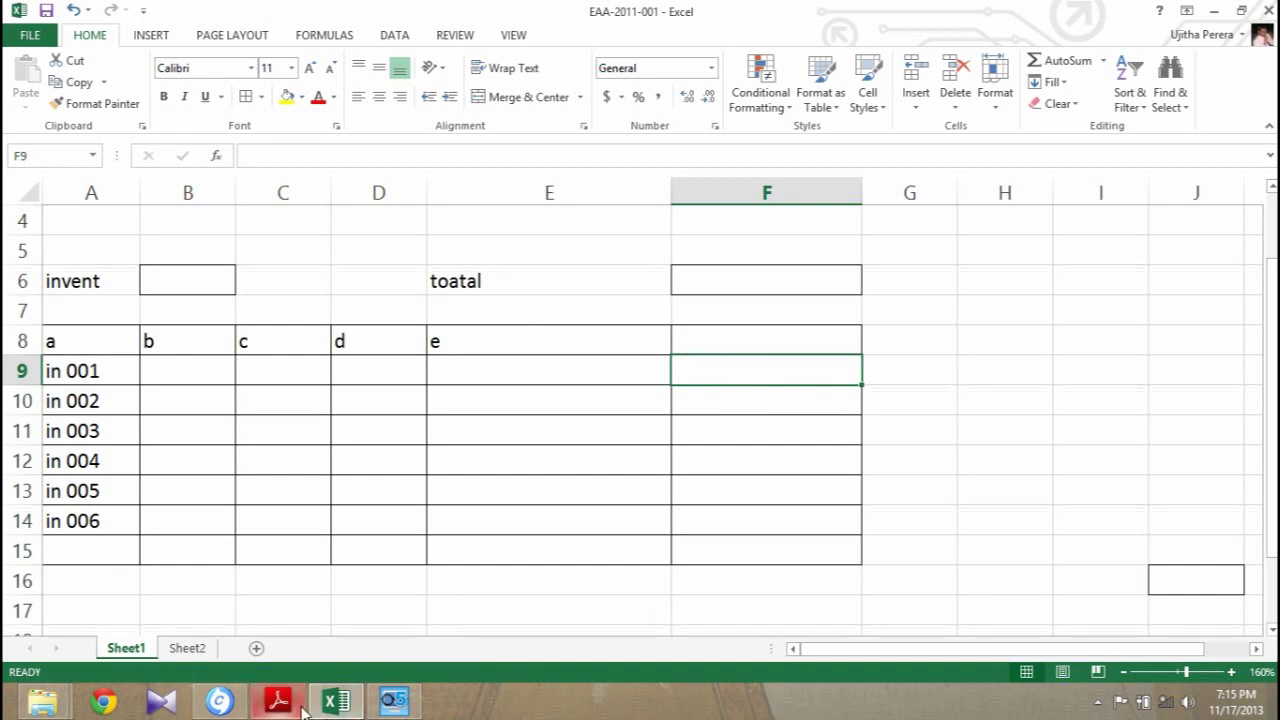
left_click(280, 702)
Step: Scroll page 8 of the PDF to the Figure 1 table and the INVENTORY VALUE = COST * QTY rule
left_click(720, 513)
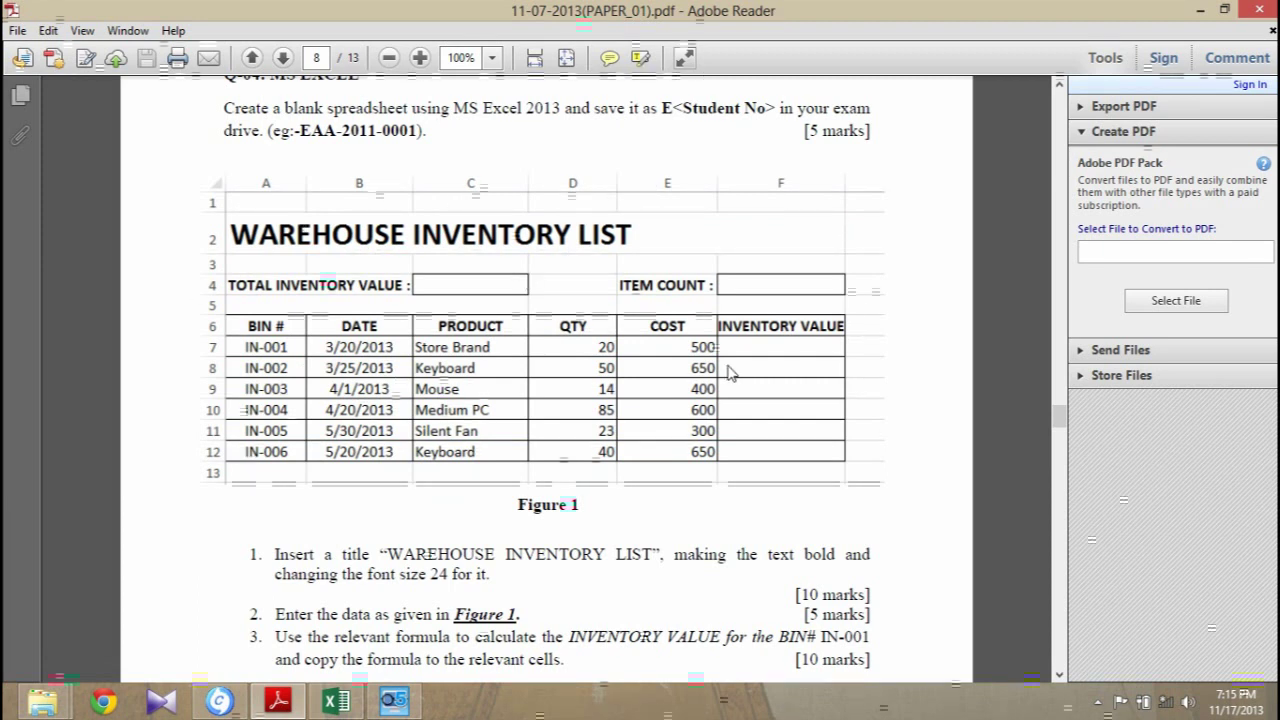
scroll(603, 378, "down", 1)
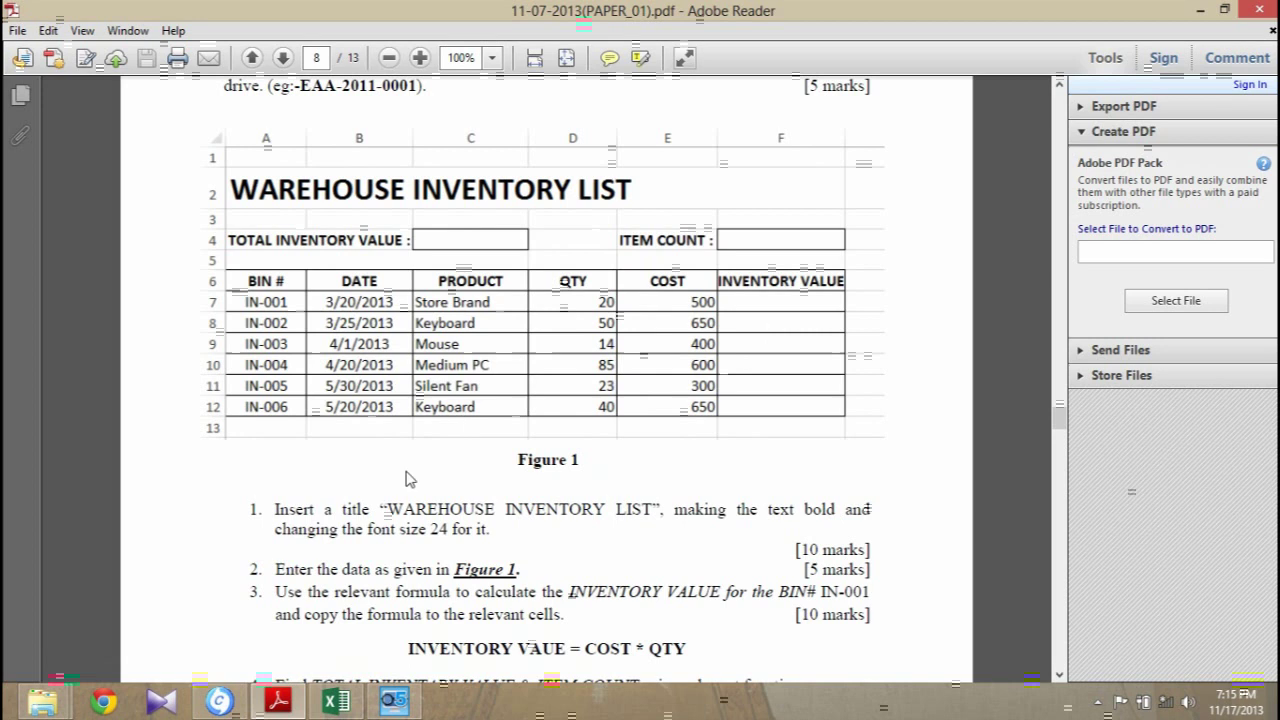
mouse_move(336, 701)
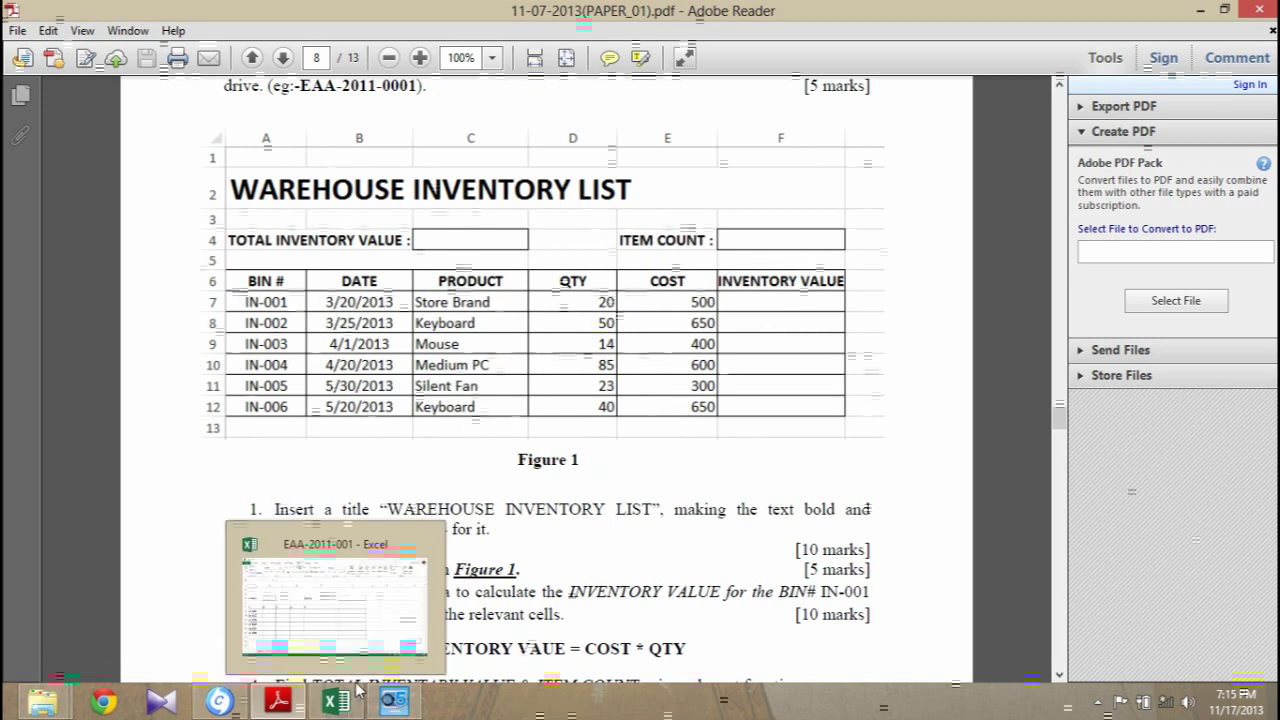
scroll(390, 645, "down", 1)
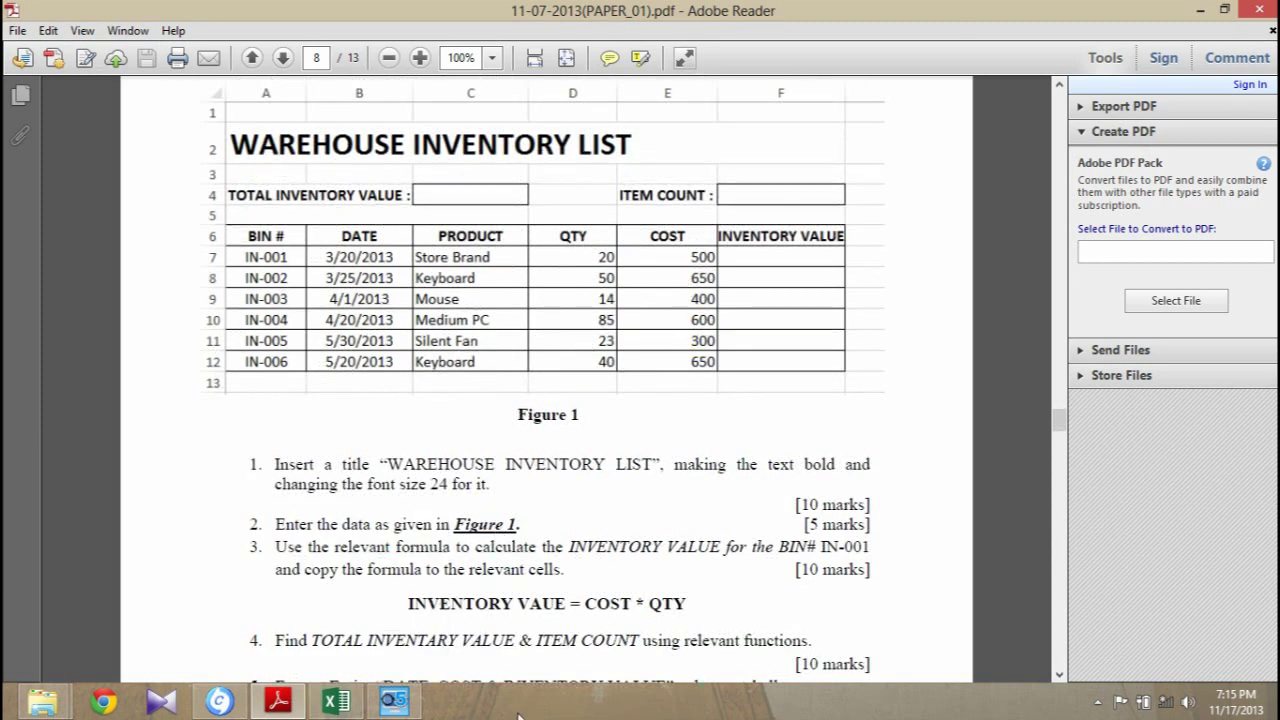
left_click(394, 700)
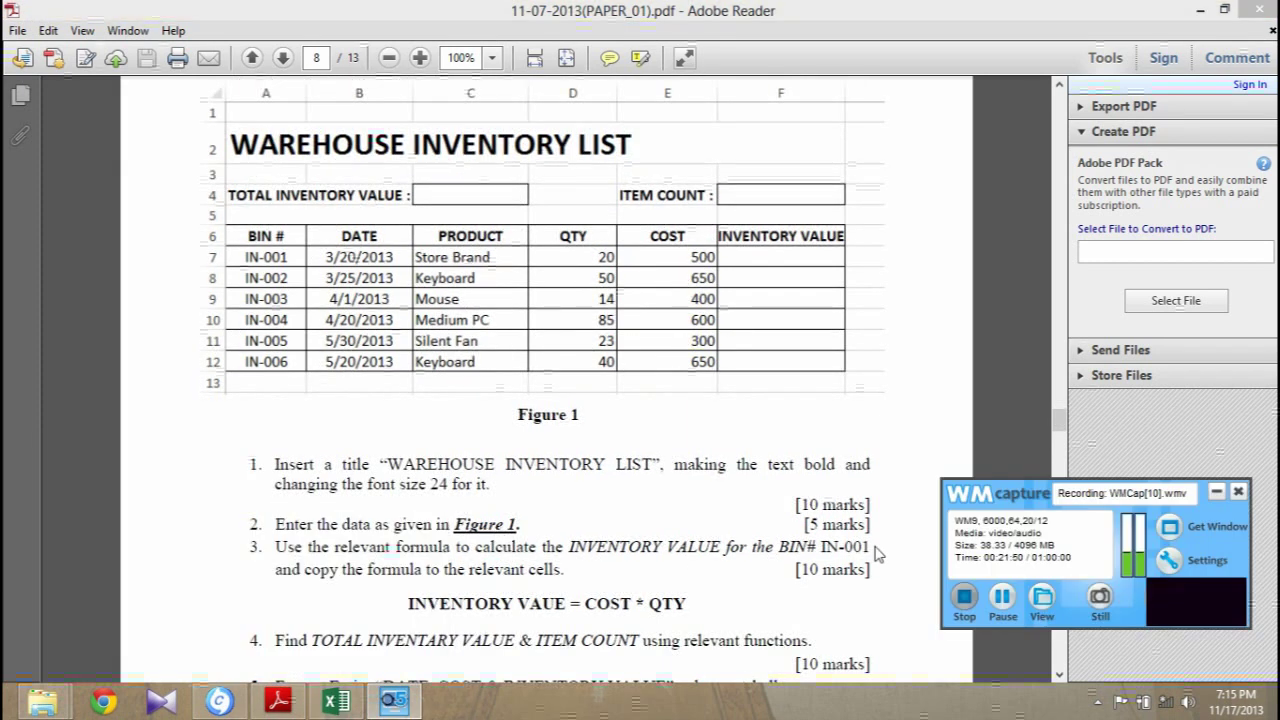
Step: On Sheet2, select the dates in B8:B13 and the costs in E8:E13 to check them
left_click(965, 598)
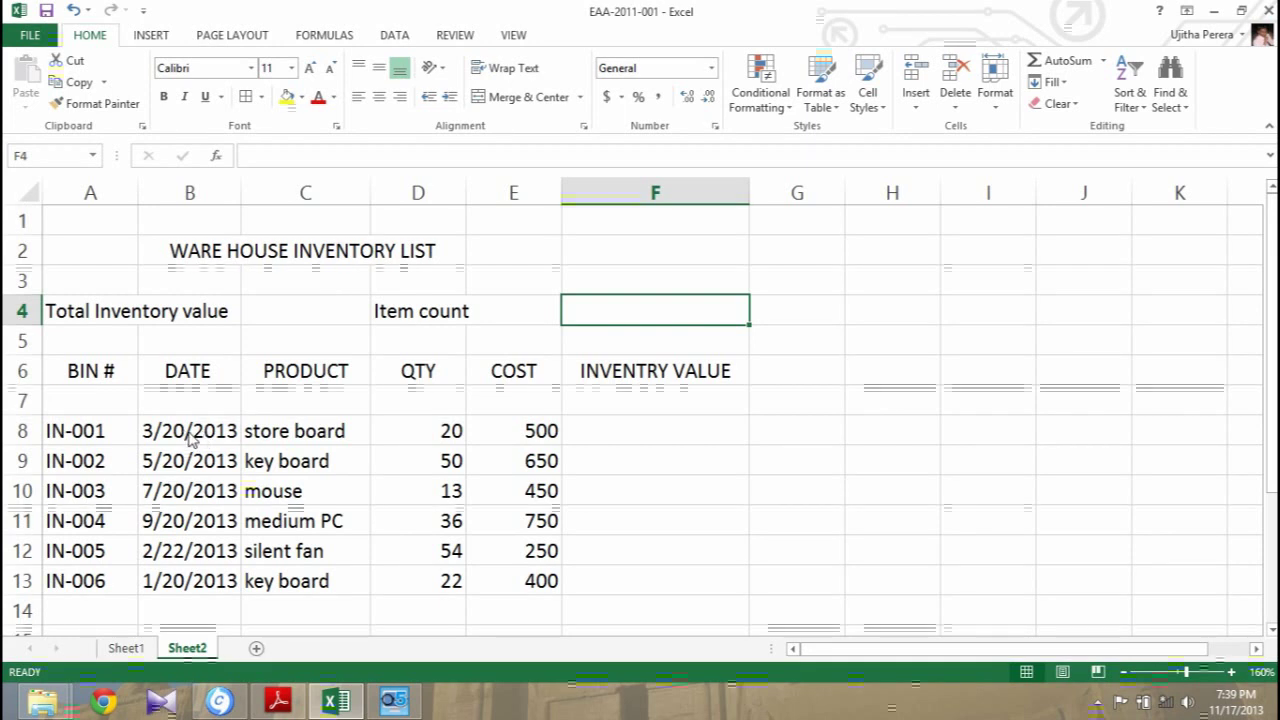
left_click_drag(190, 440, 187, 588)
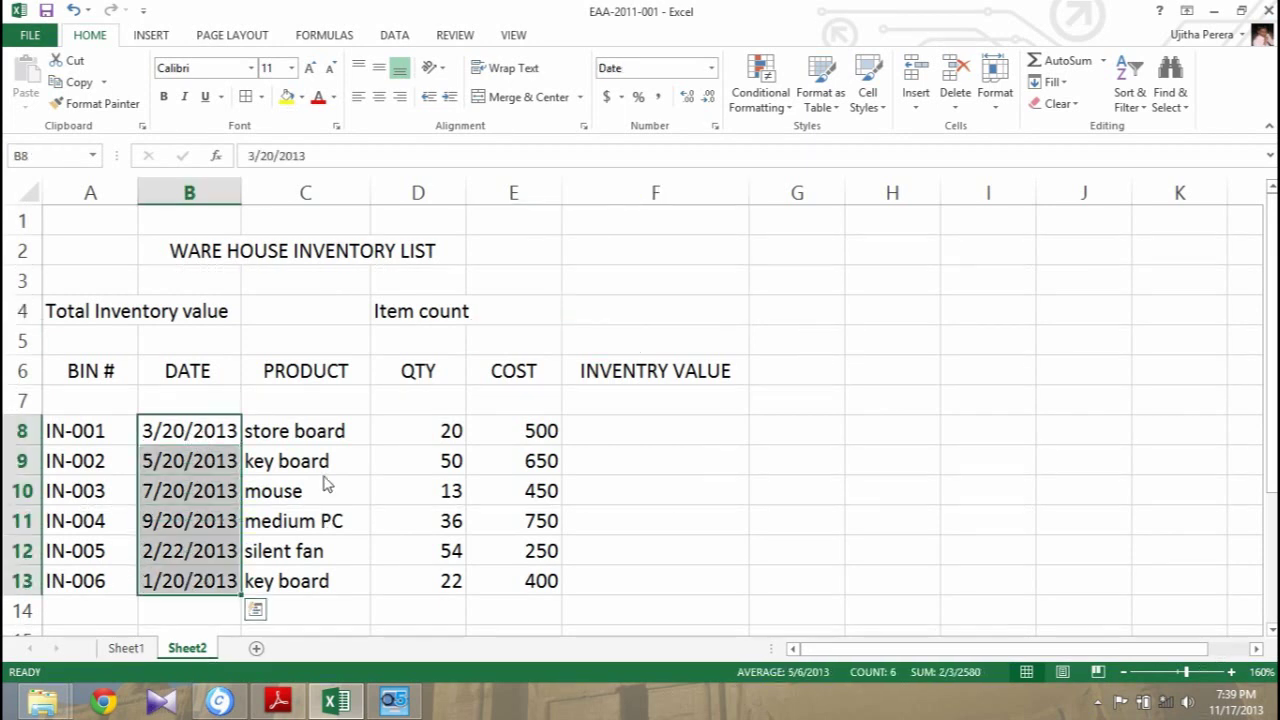
left_click_drag(541, 442, 515, 585)
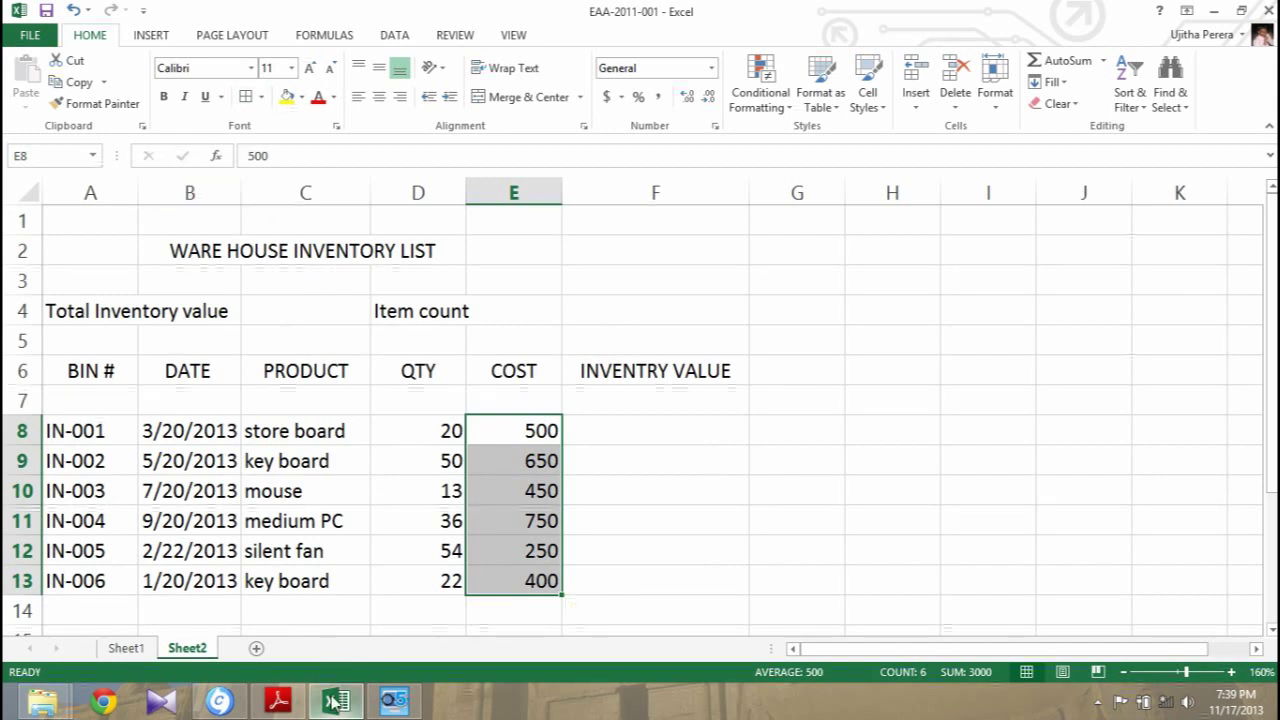
Step: Bring up the exercise PDF and scroll to page 8's Figure 1 and the INVENTORY VAUE = COST * QTY task
left_click(278, 701)
scroll(378, 520, "down", 1)
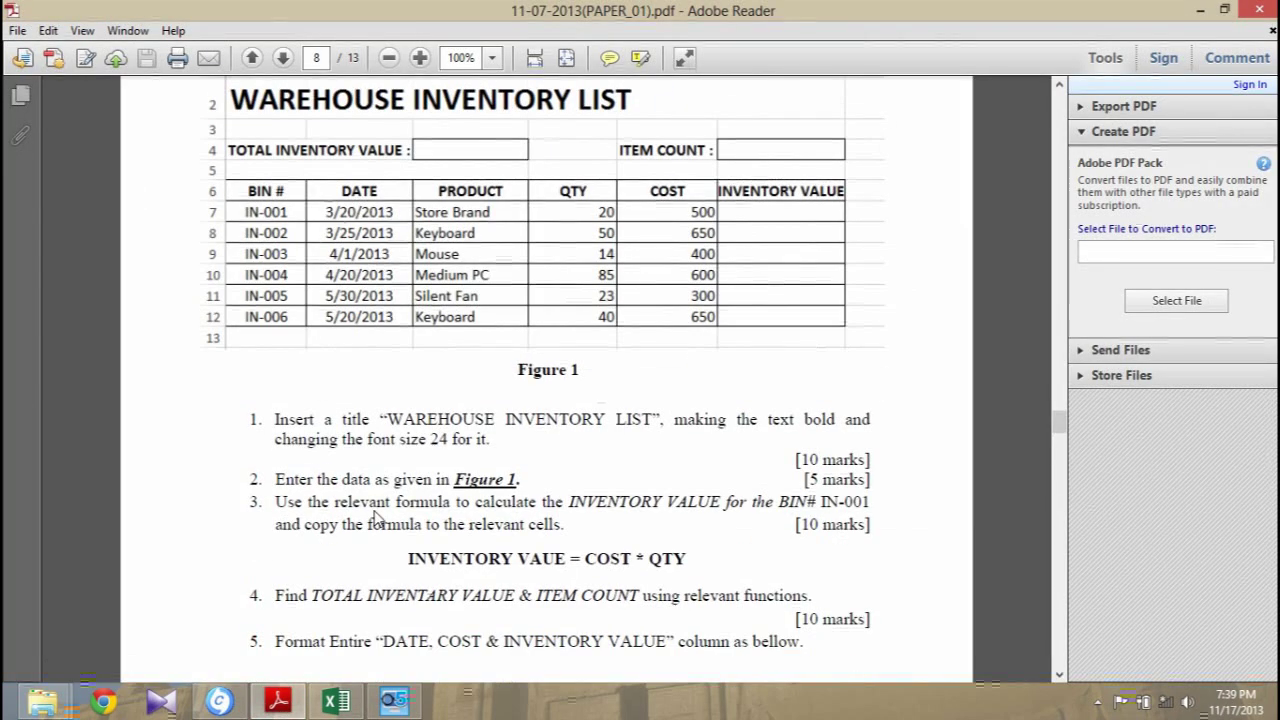
scroll(378, 520, "down", 1)
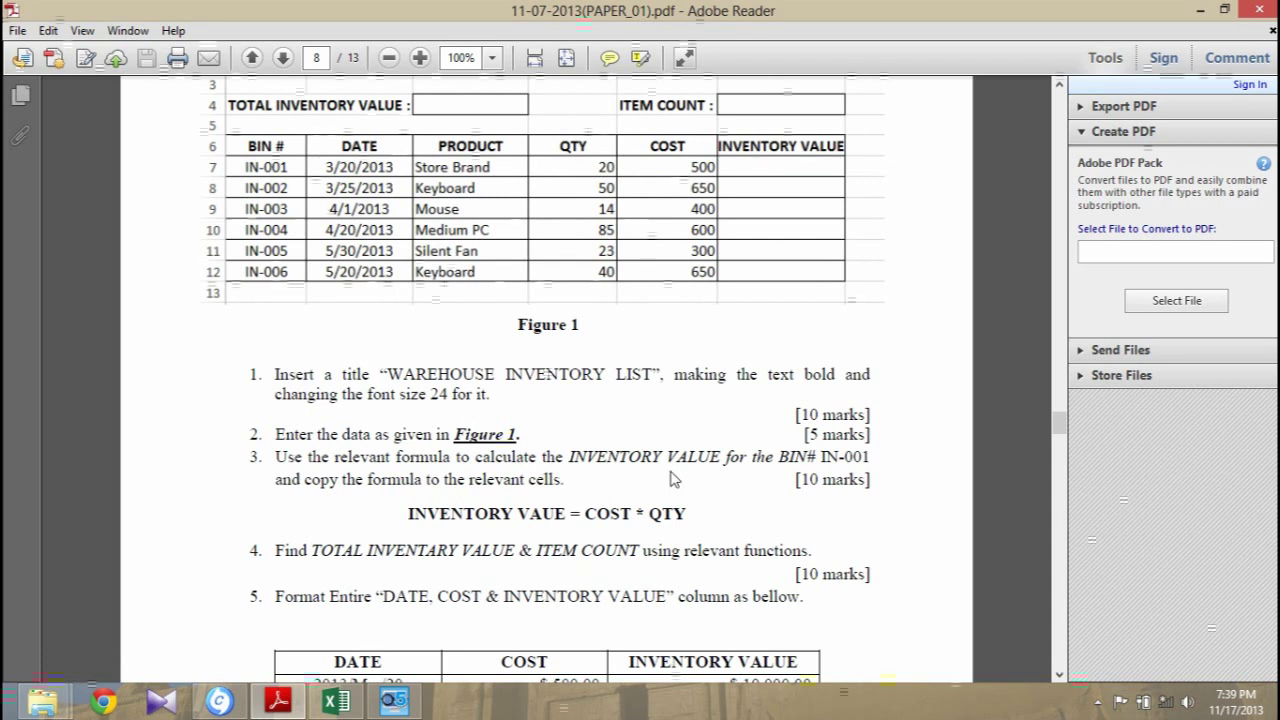
scroll(352, 476, "down", 1)
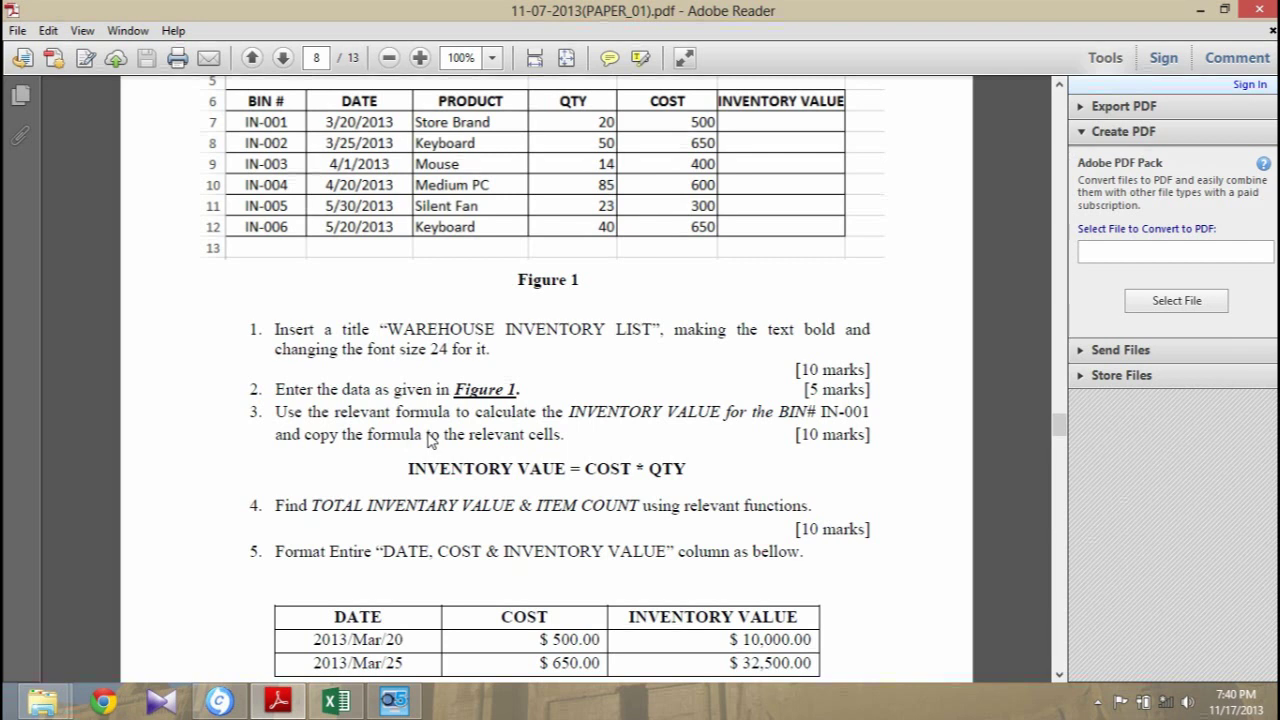
scroll(432, 440, "down", 1)
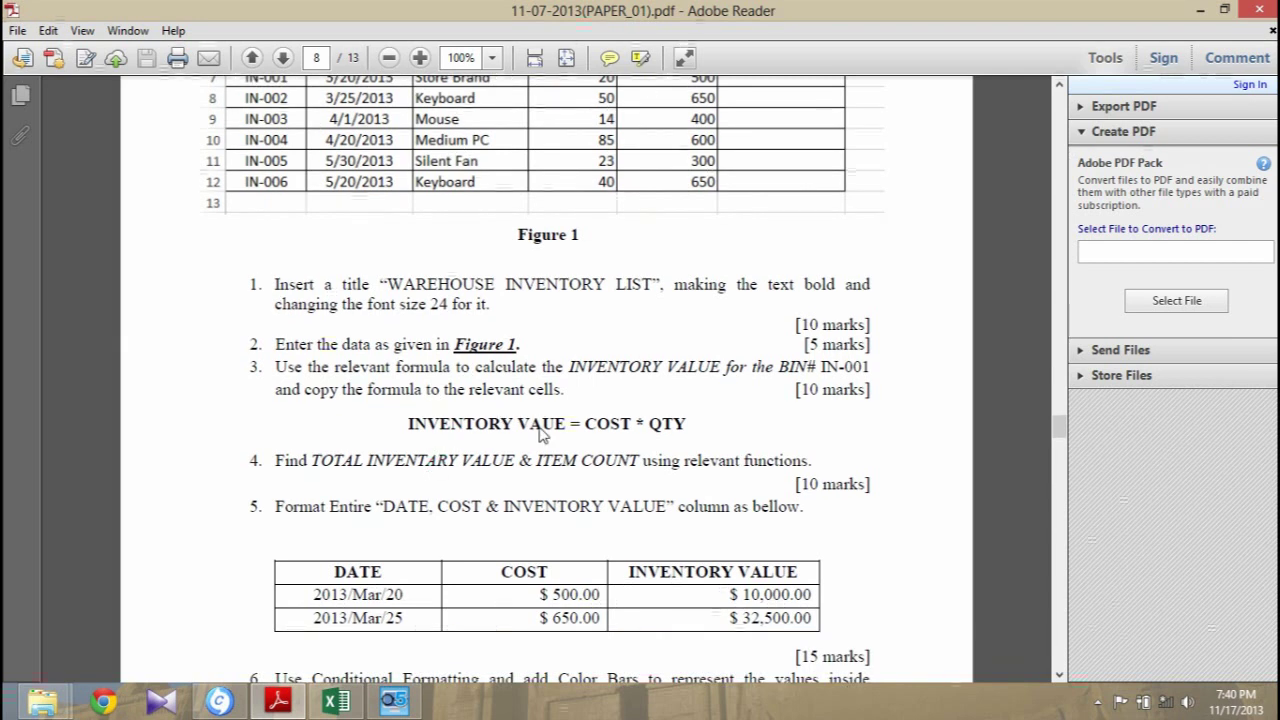
scroll(530, 458, "up", 1)
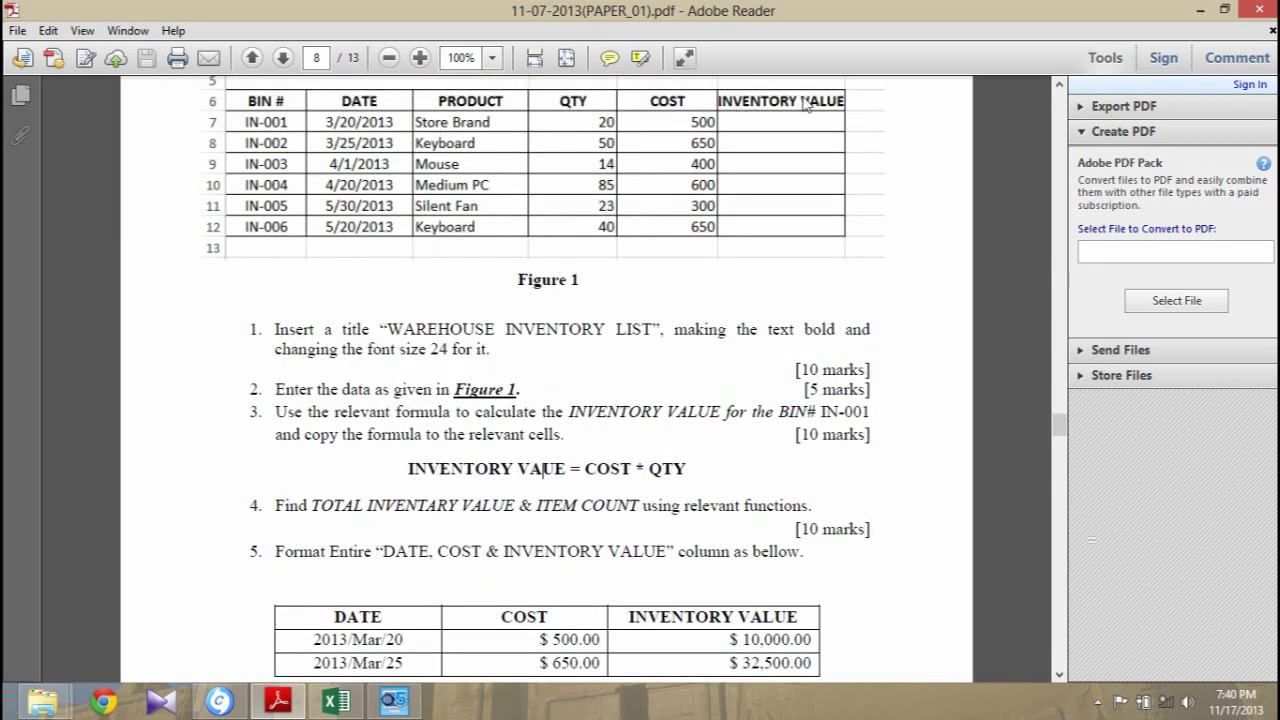
Step: Highlight COST and QTY in the formula, then the QTY column and IN-001 inventory value cell in Figure 1
left_click_drag(745, 128, 810, 138)
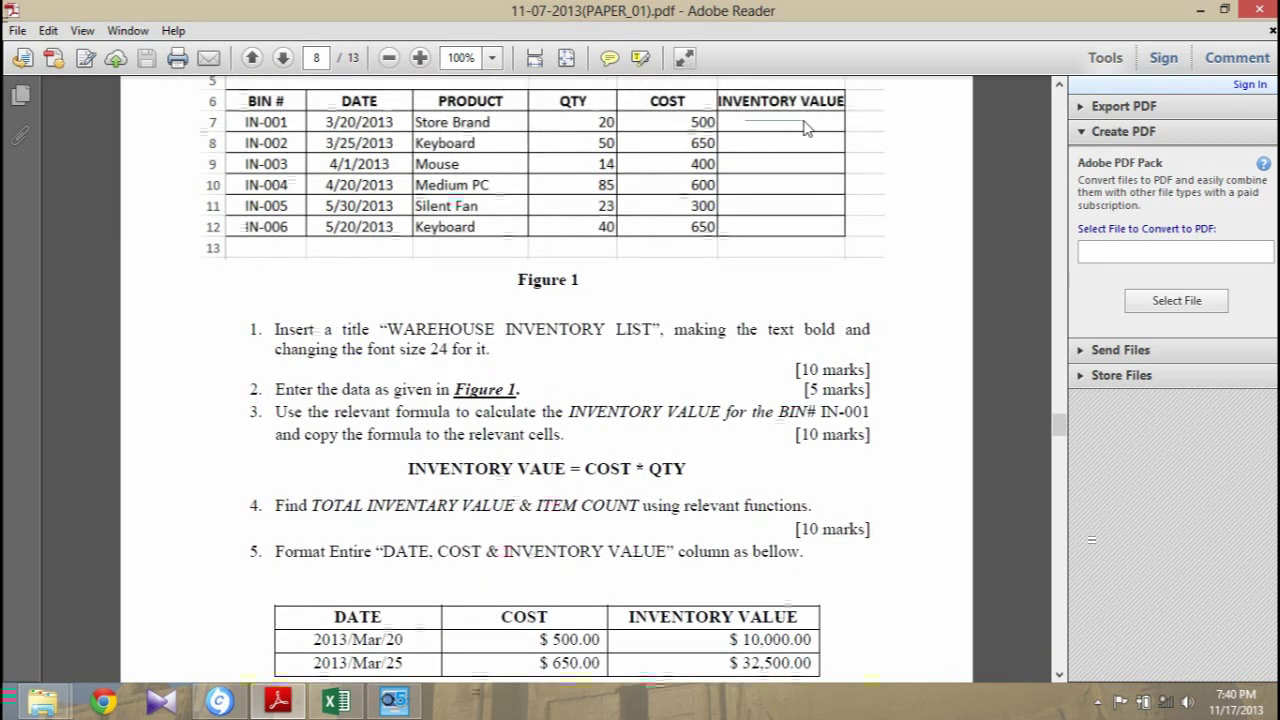
left_click(758, 165)
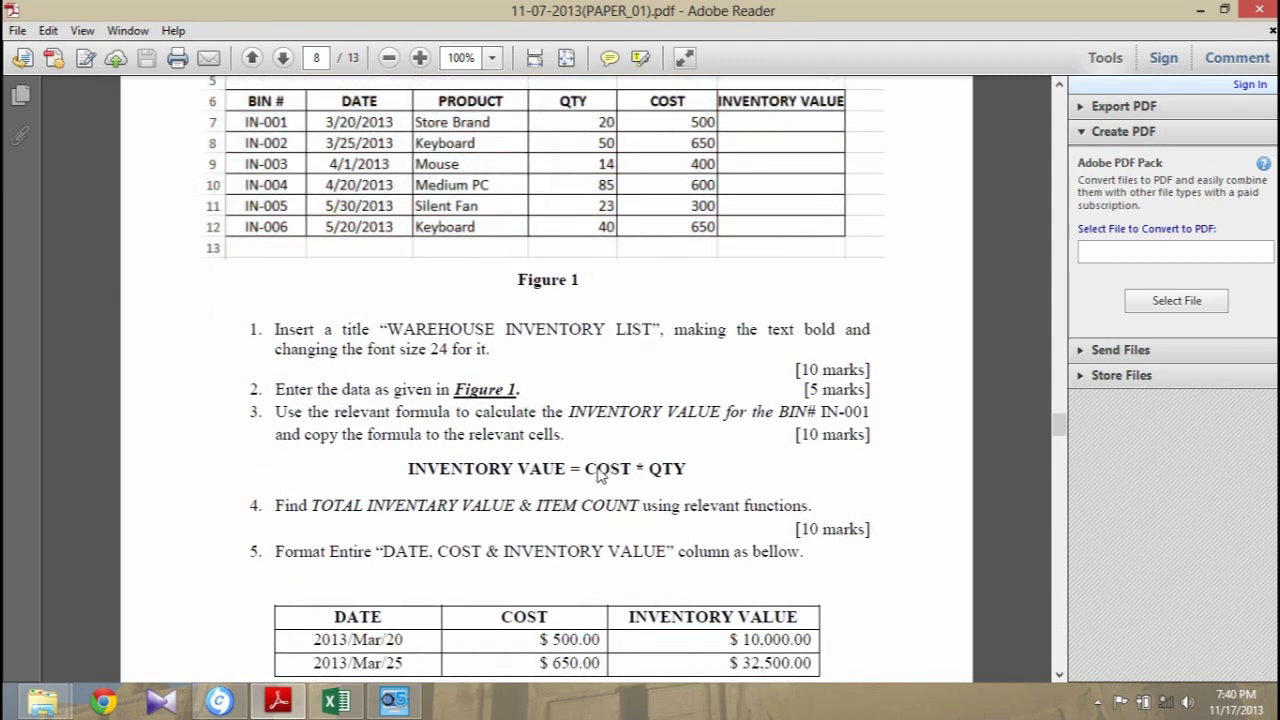
left_click_drag(585, 468, 688, 476)
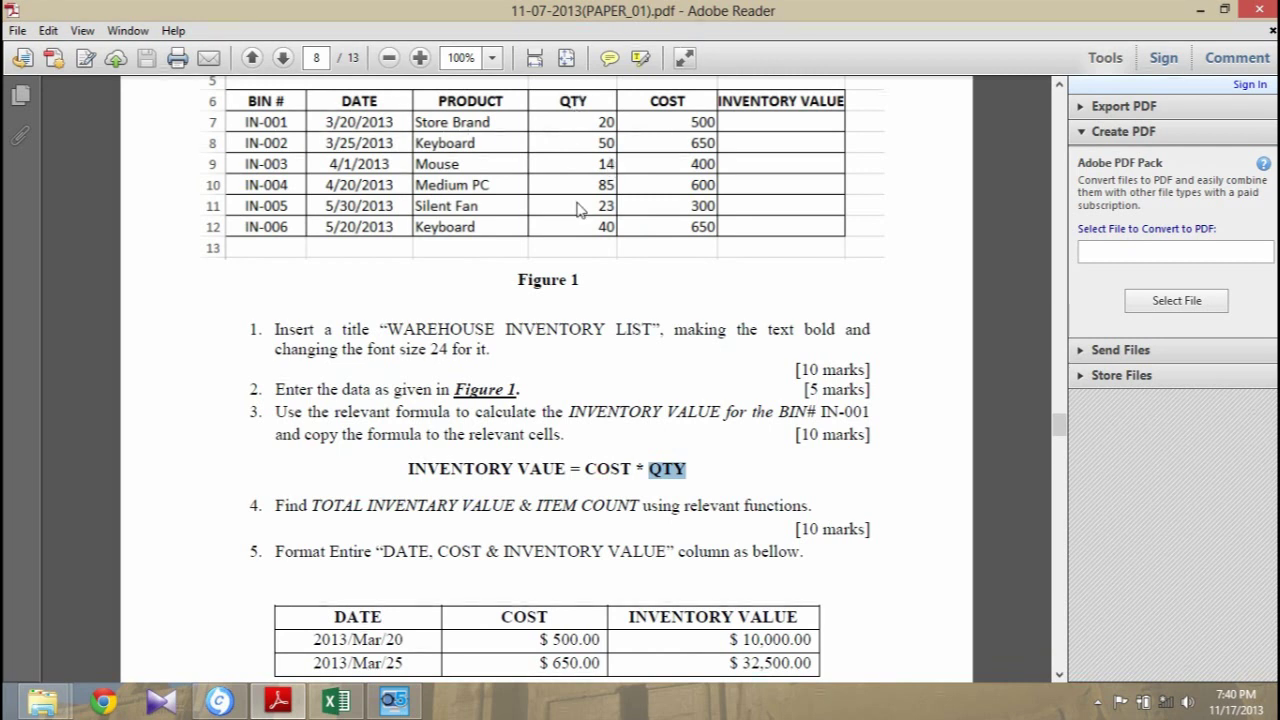
left_click_drag(580, 120, 578, 222)
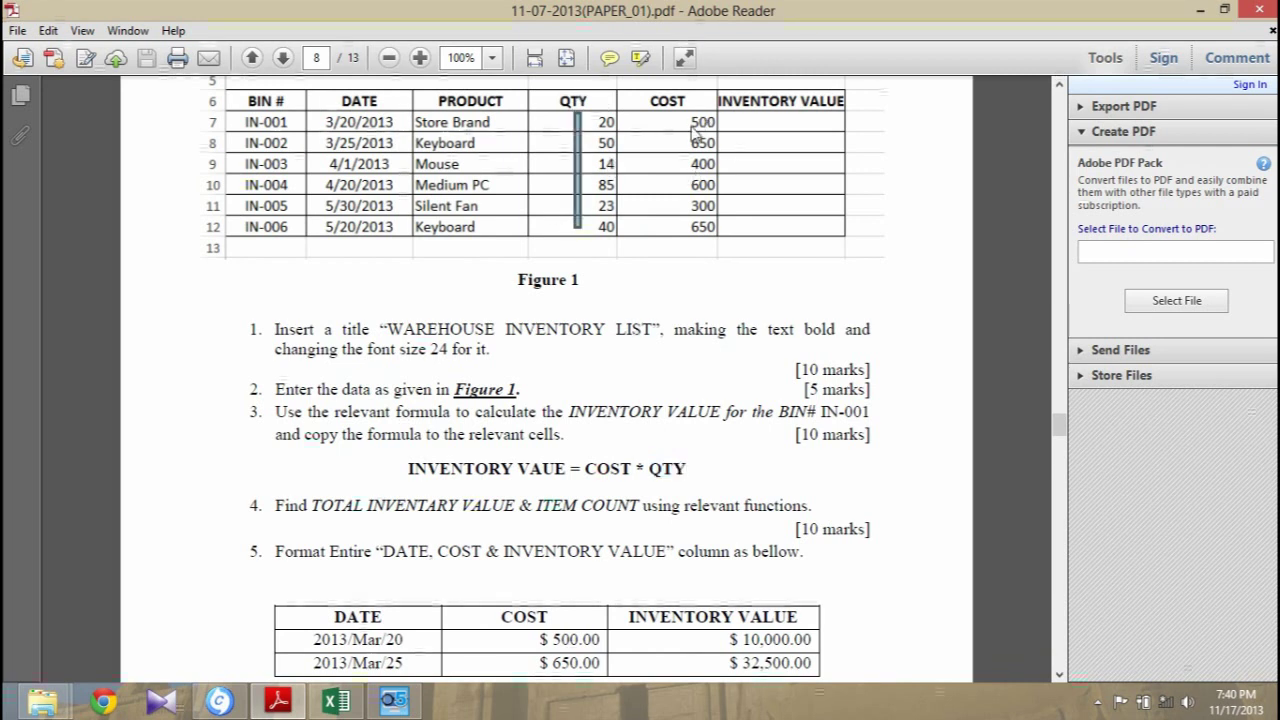
left_click(764, 124)
left_click(774, 140)
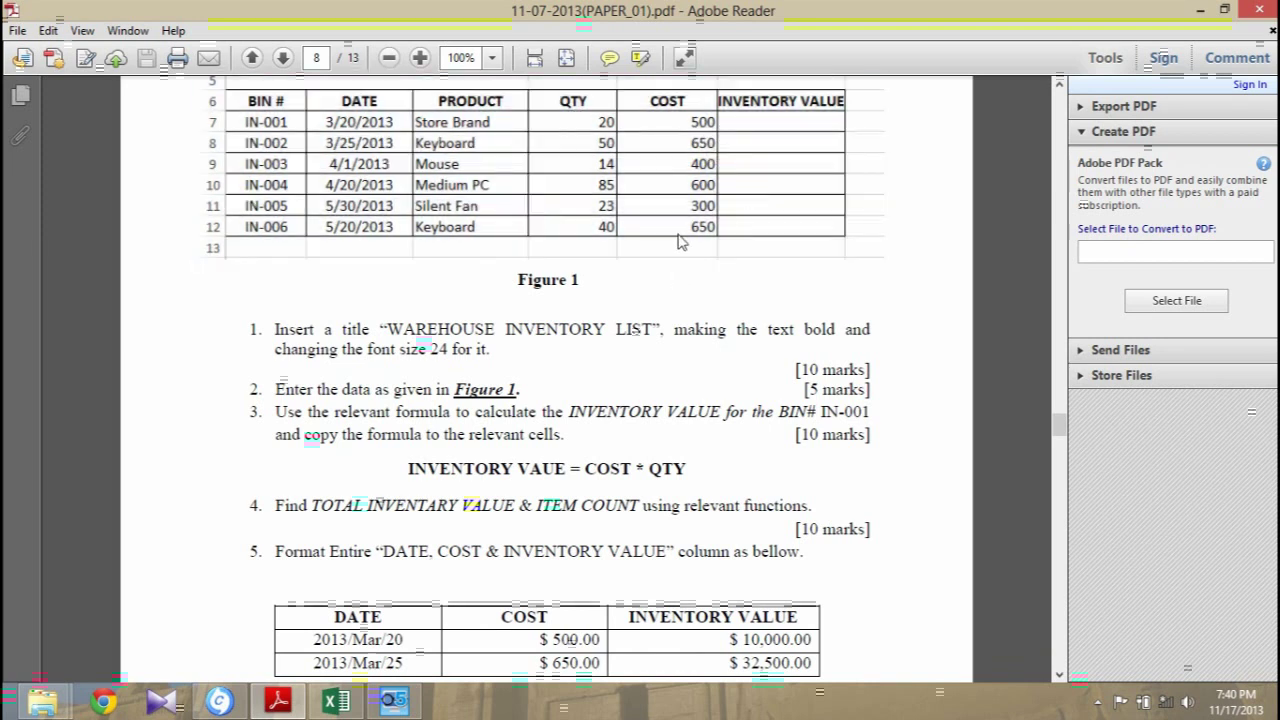
left_click_drag(740, 122, 805, 128)
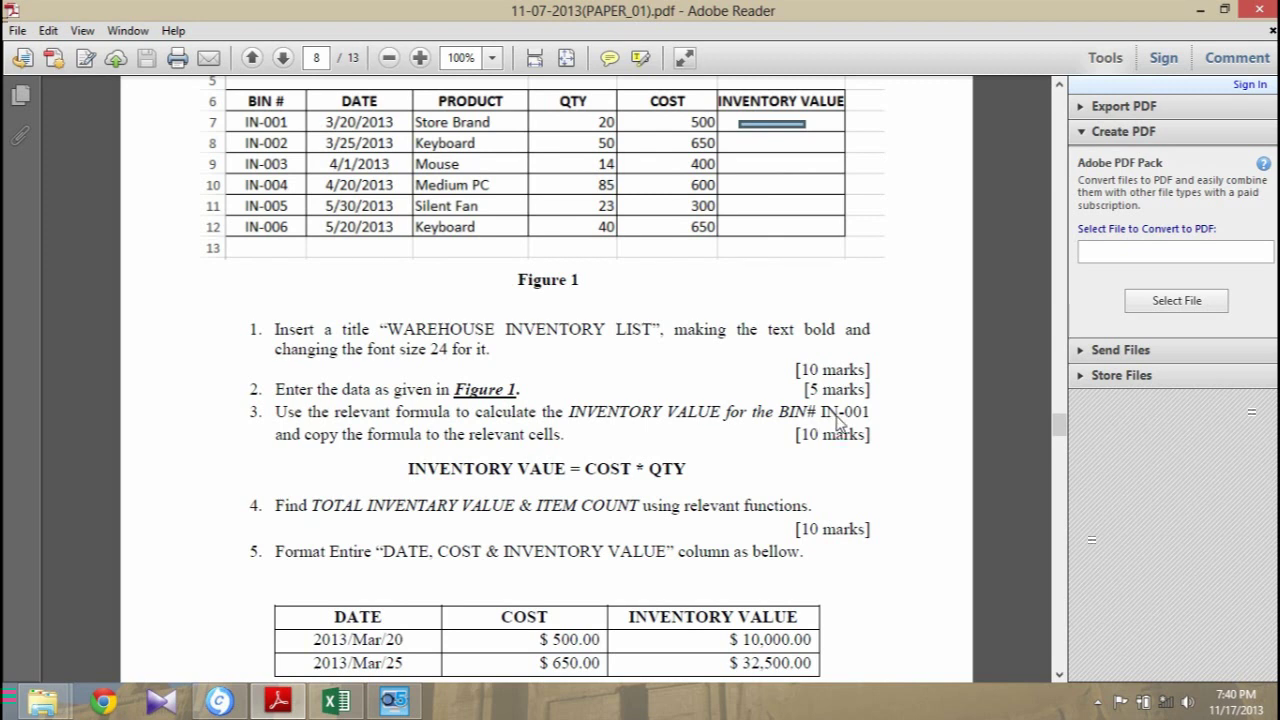
Step: Clear the selection and scroll back up to the WAREHOUSE INVENTORY LIST title with its total boxes
left_click(268, 138)
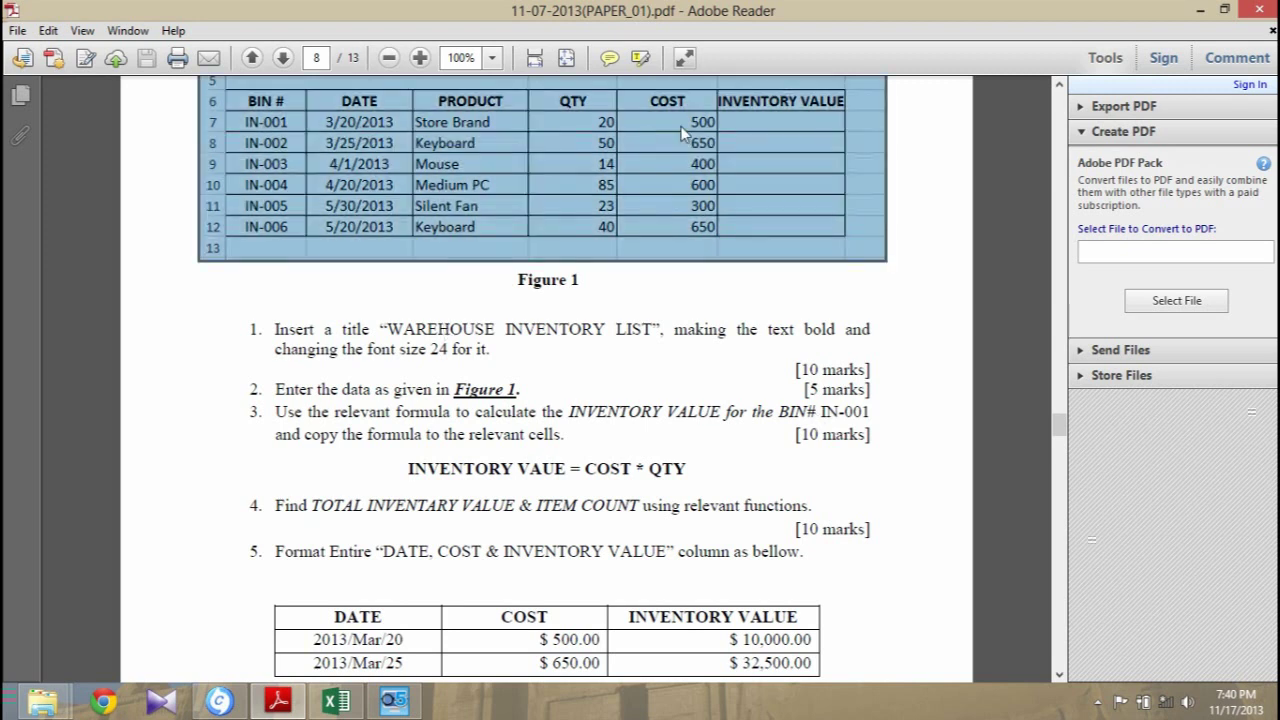
left_click(566, 342)
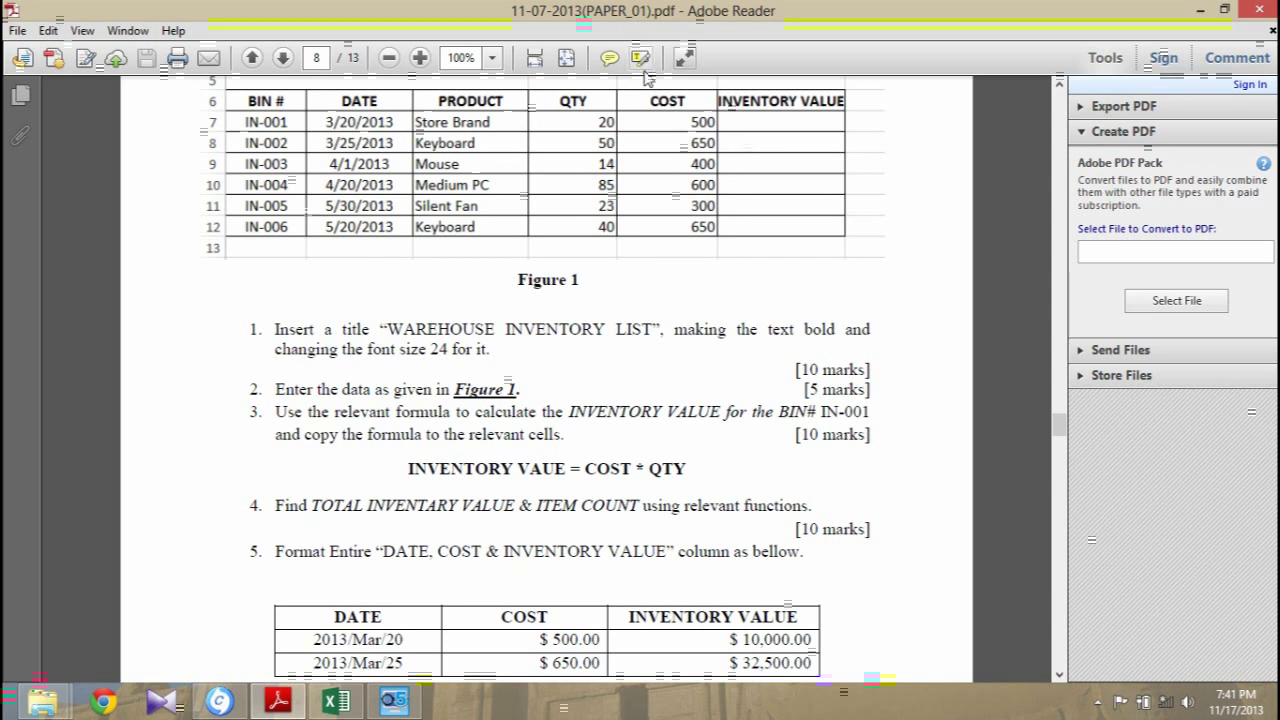
scroll(506, 390, "down", 1)
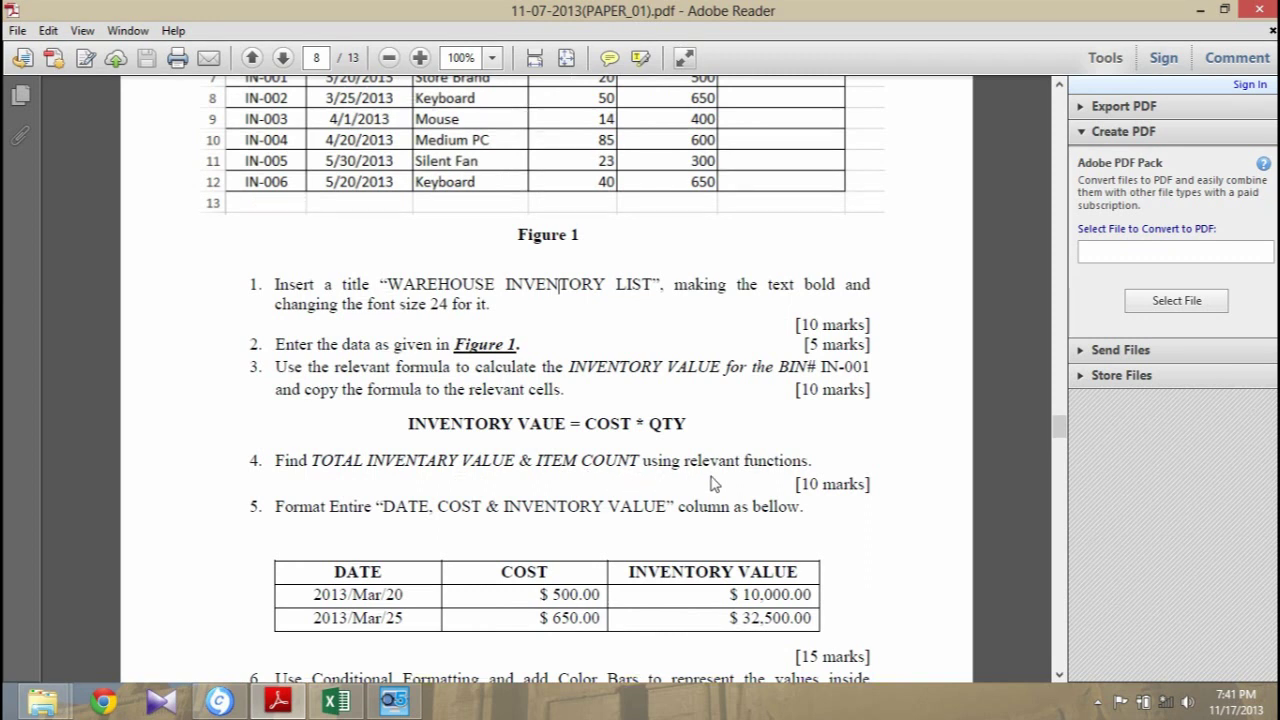
scroll(466, 426, "up", 1)
scroll(417, 300, "up", 2)
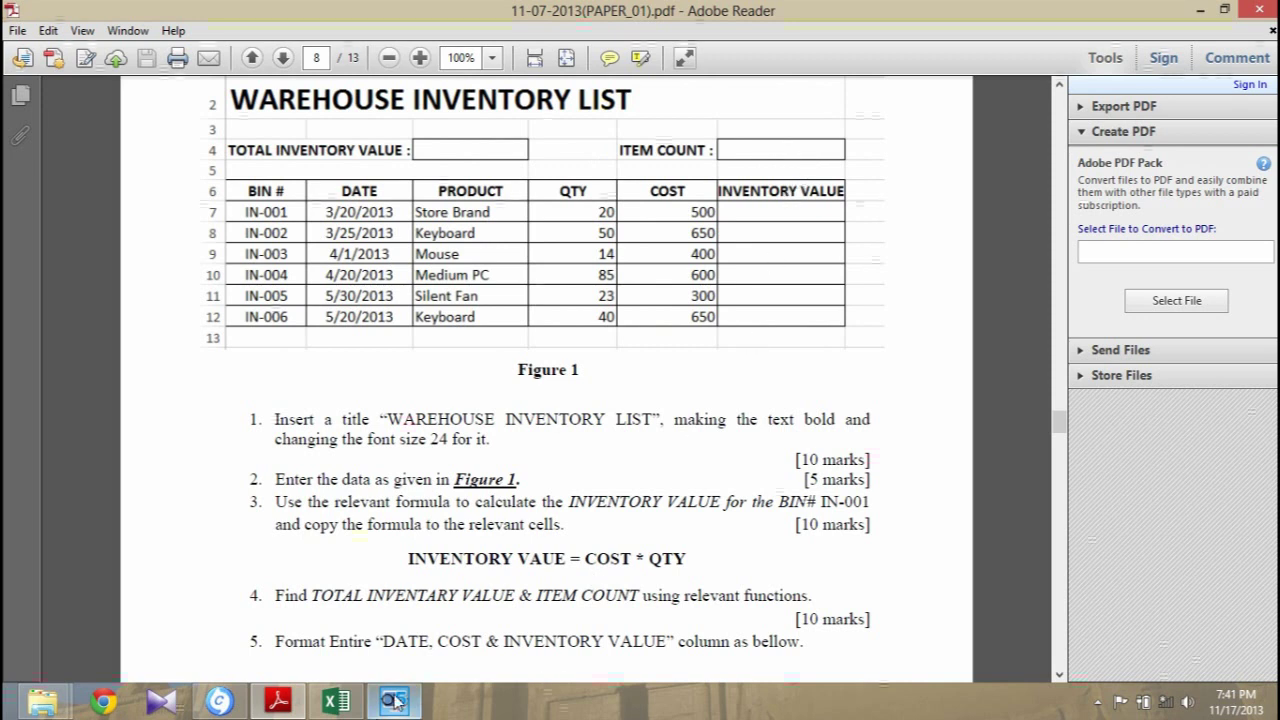
left_click(341, 705)
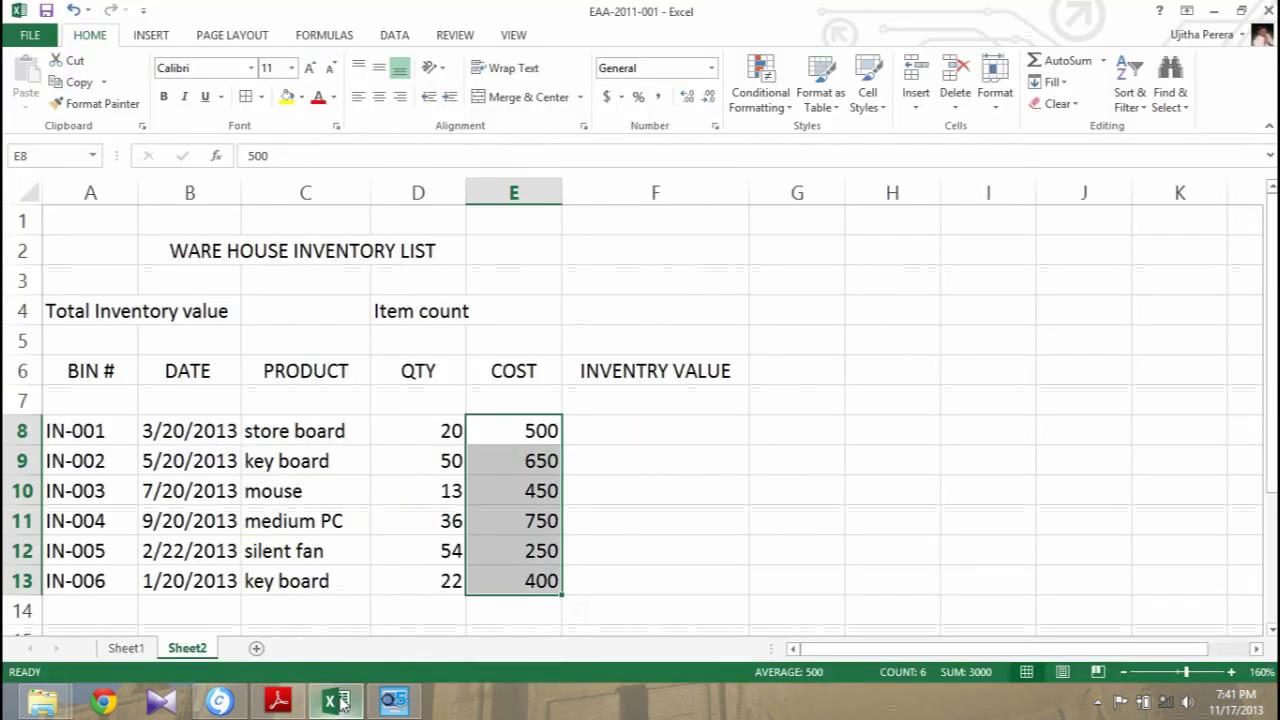
left_click(612, 437)
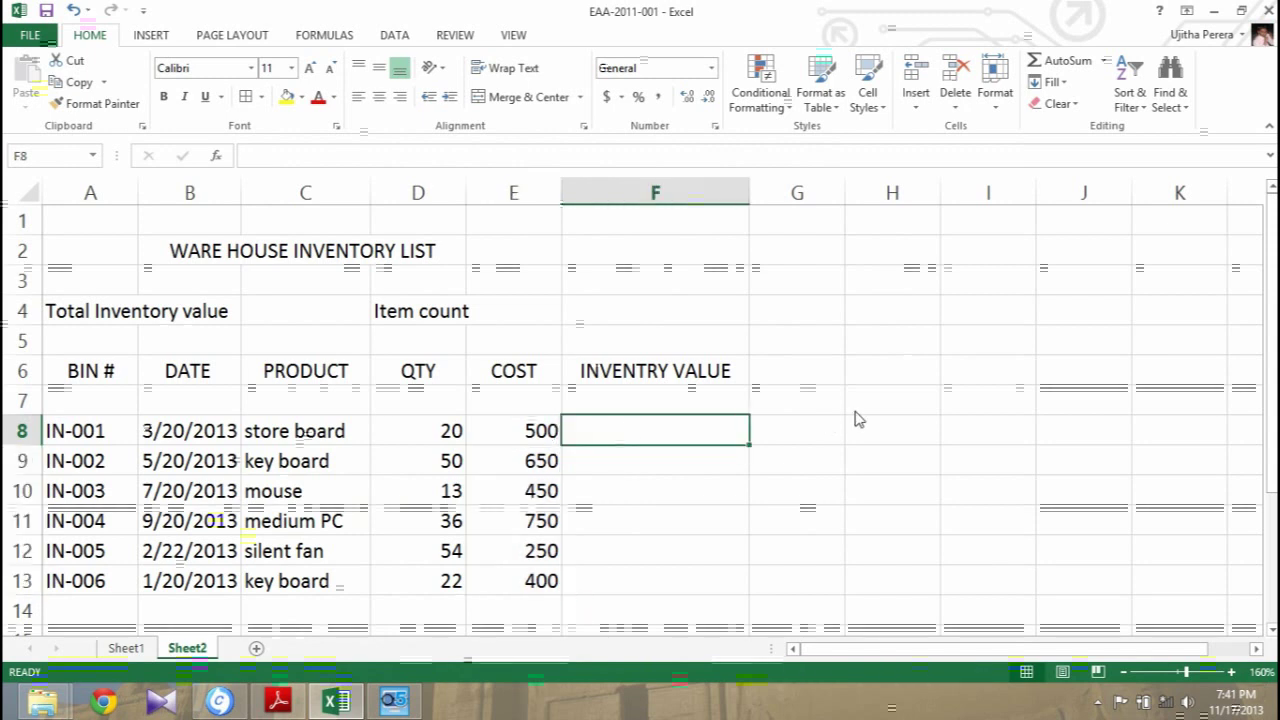
scroll(850, 412, "down", 1)
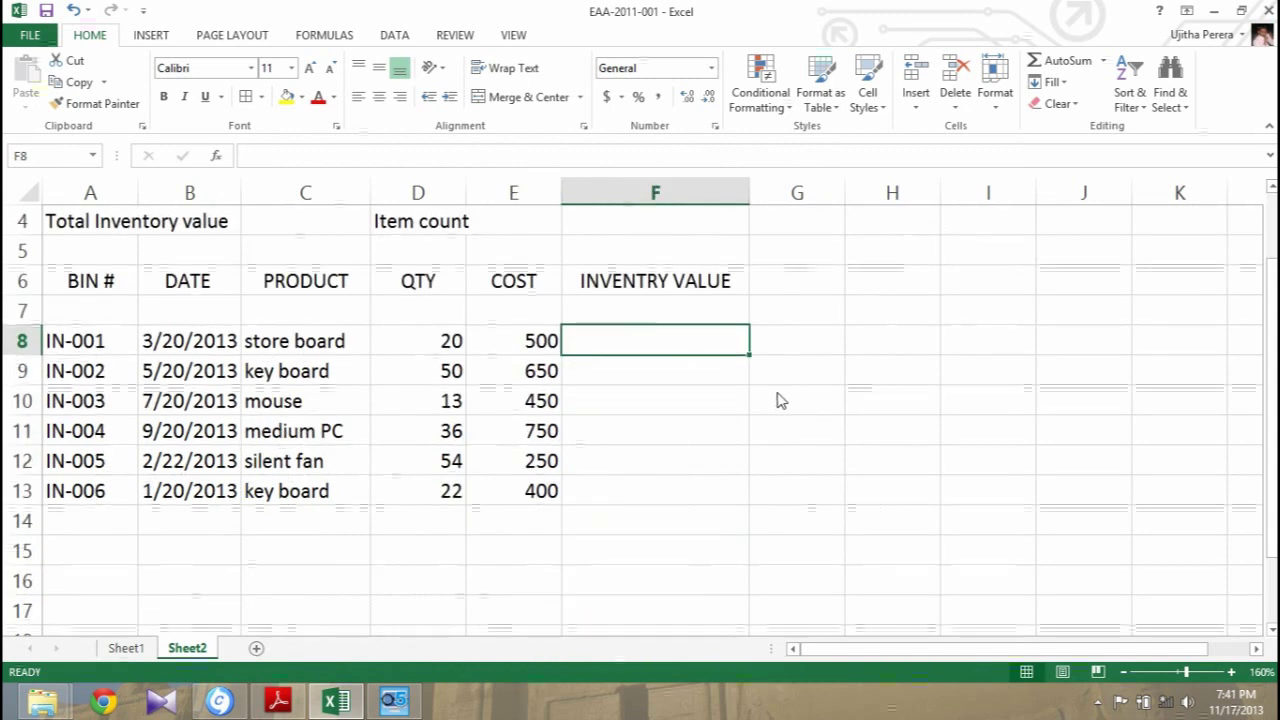
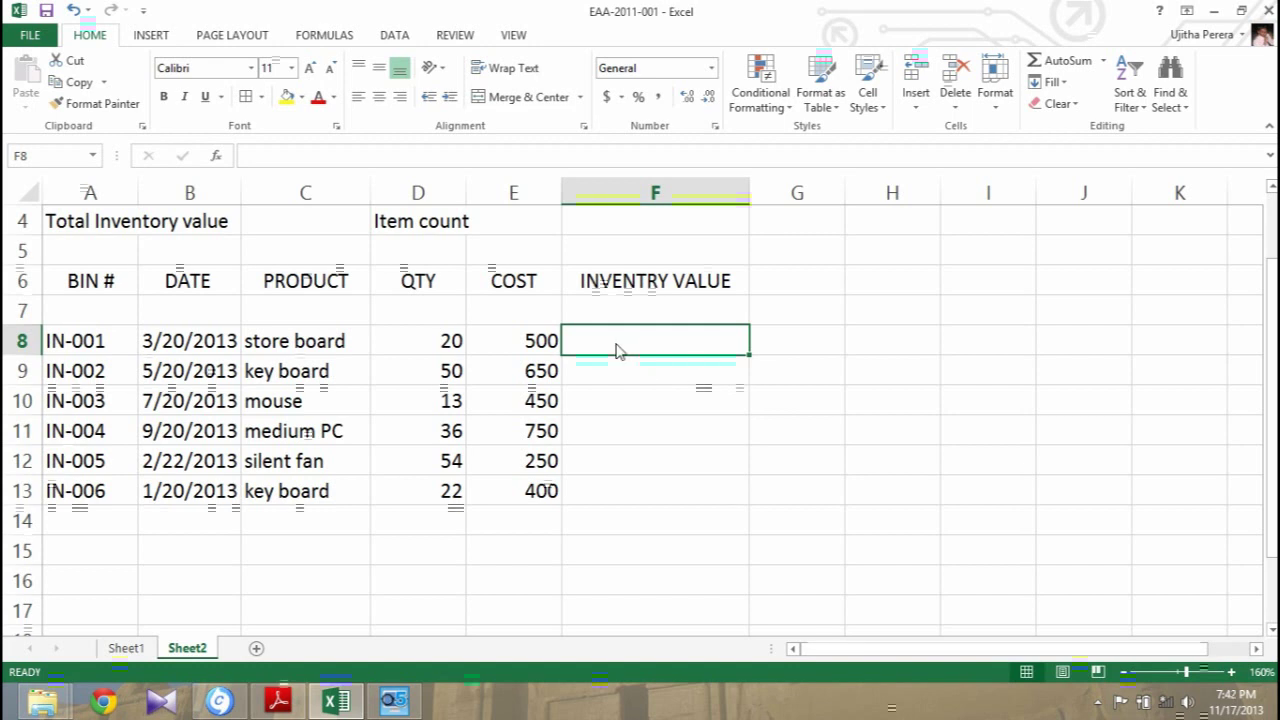
Step: Enter =D8*E8 in F8 so the first item's inventory value shows 10000
type("=")
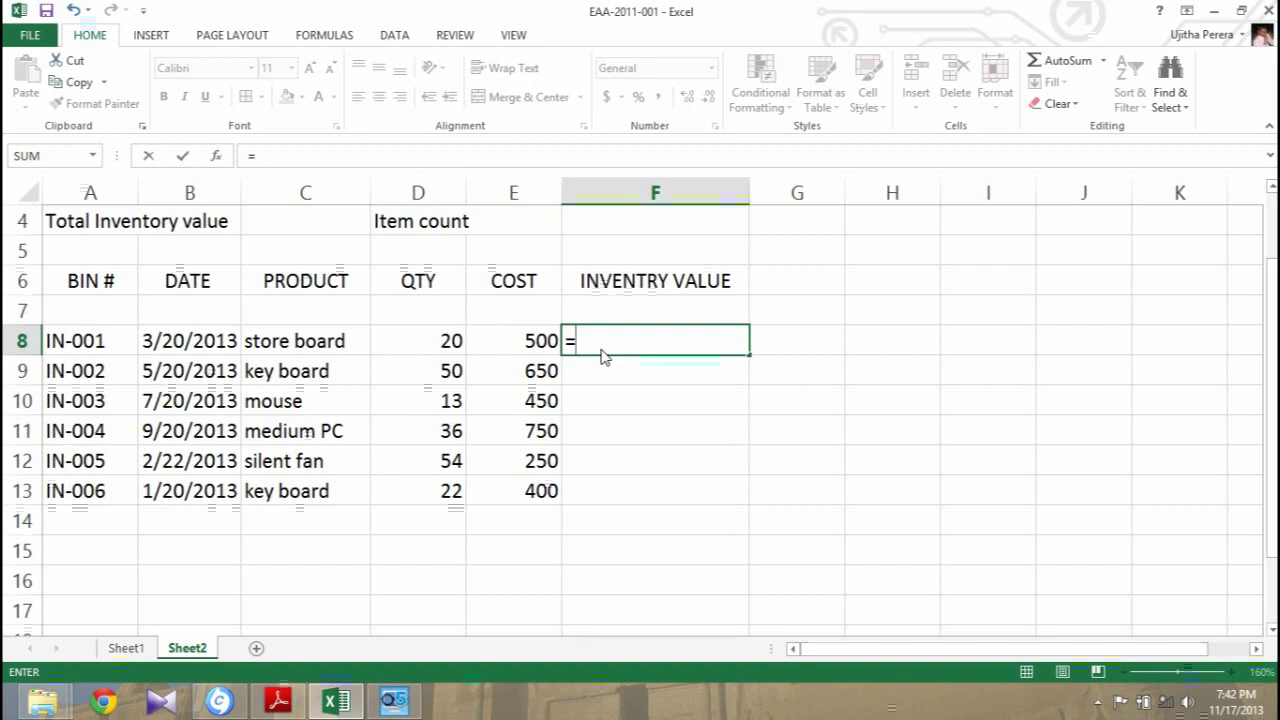
left_click(421, 349)
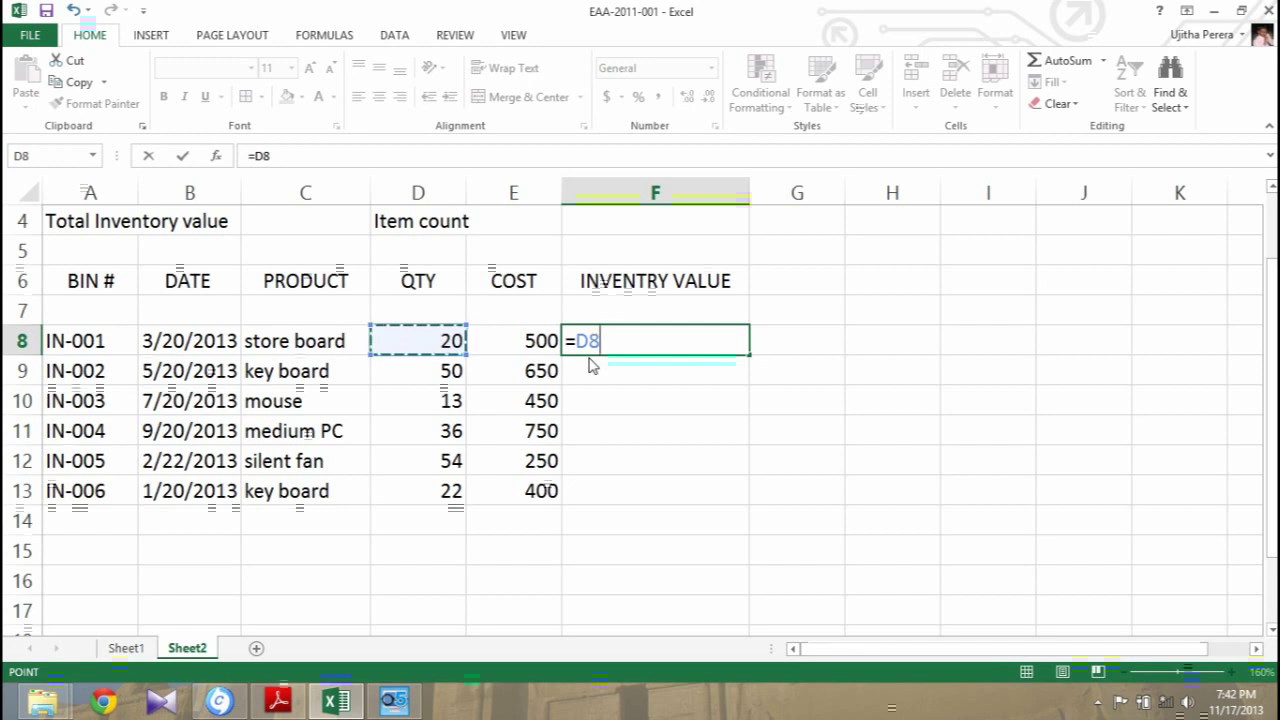
type("*")
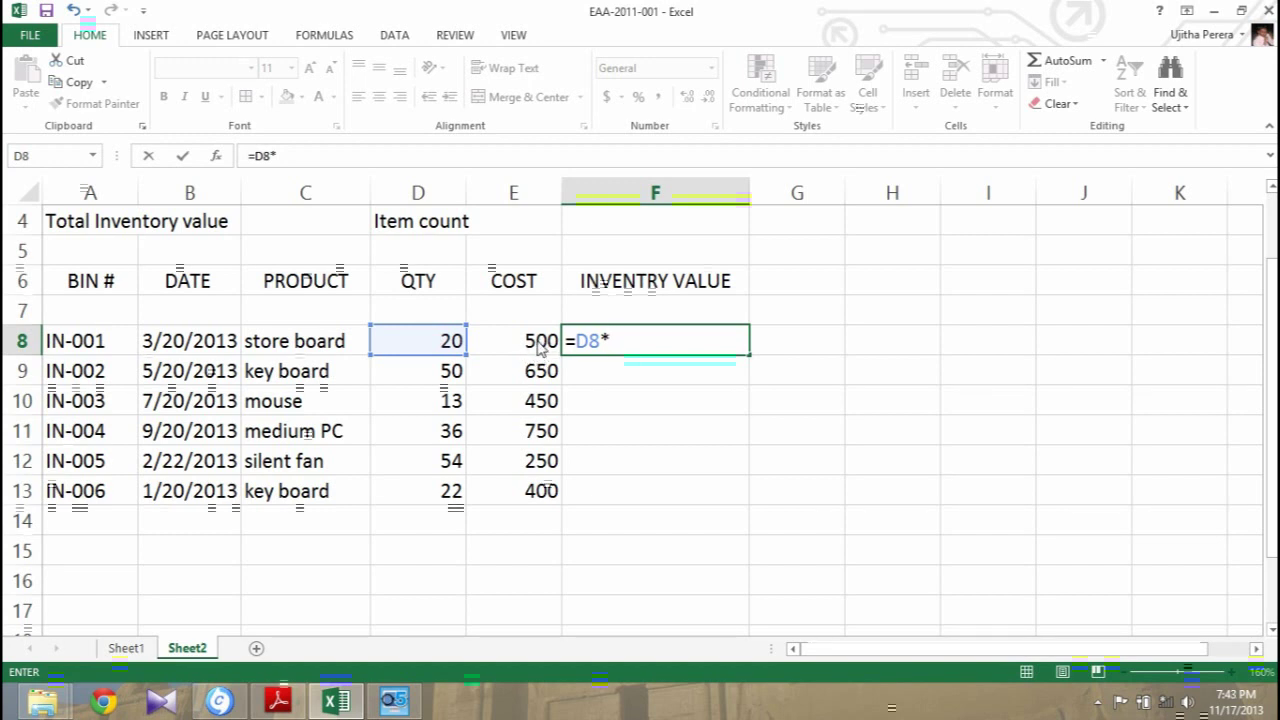
left_click(540, 345)
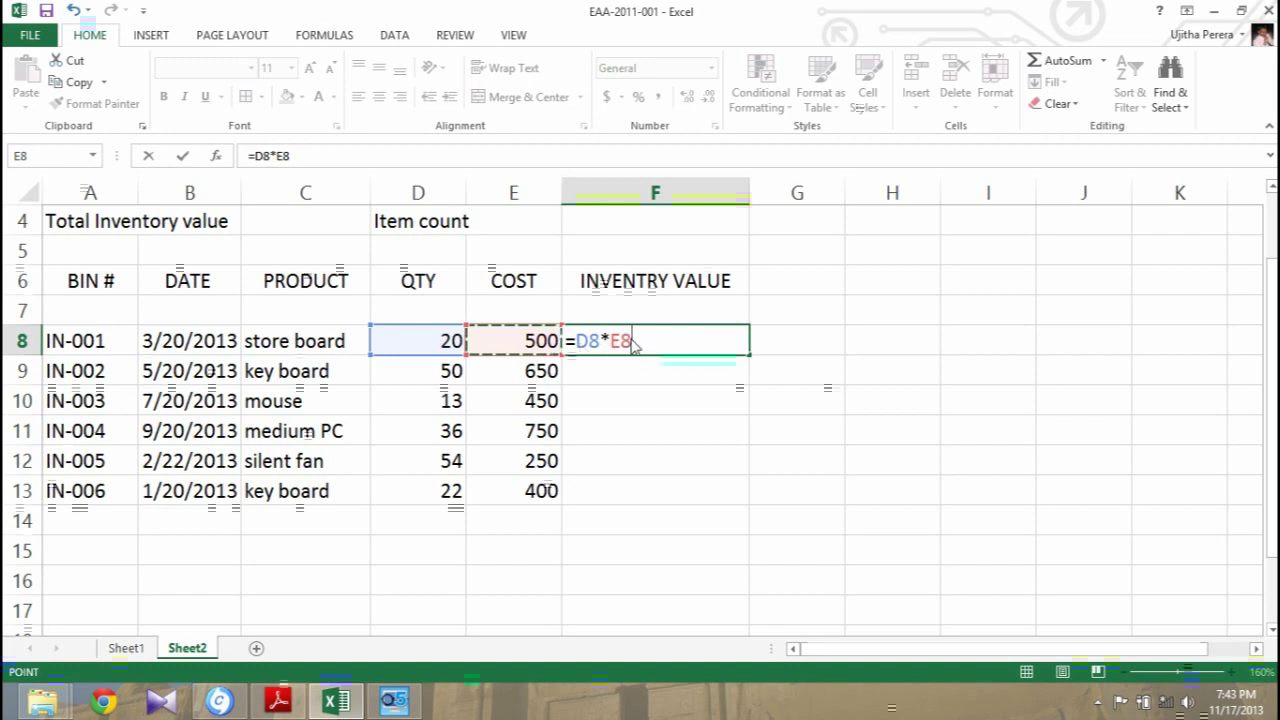
key("Return")
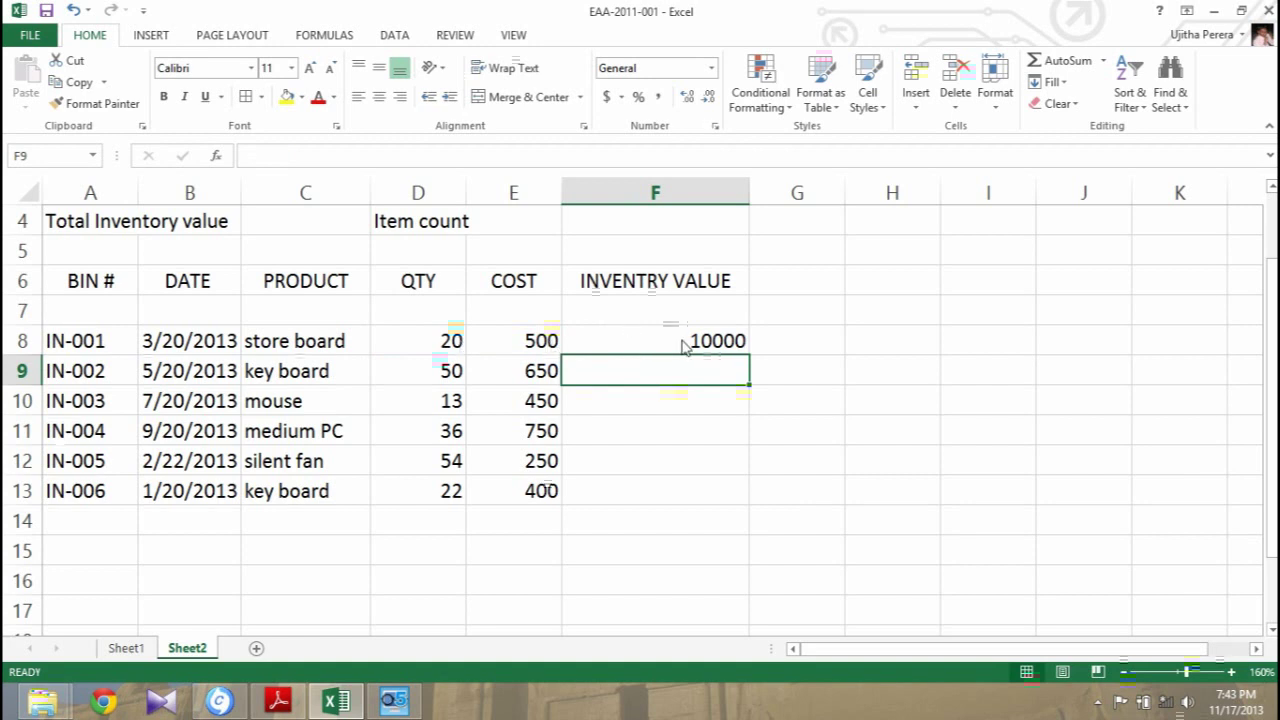
left_click(683, 345)
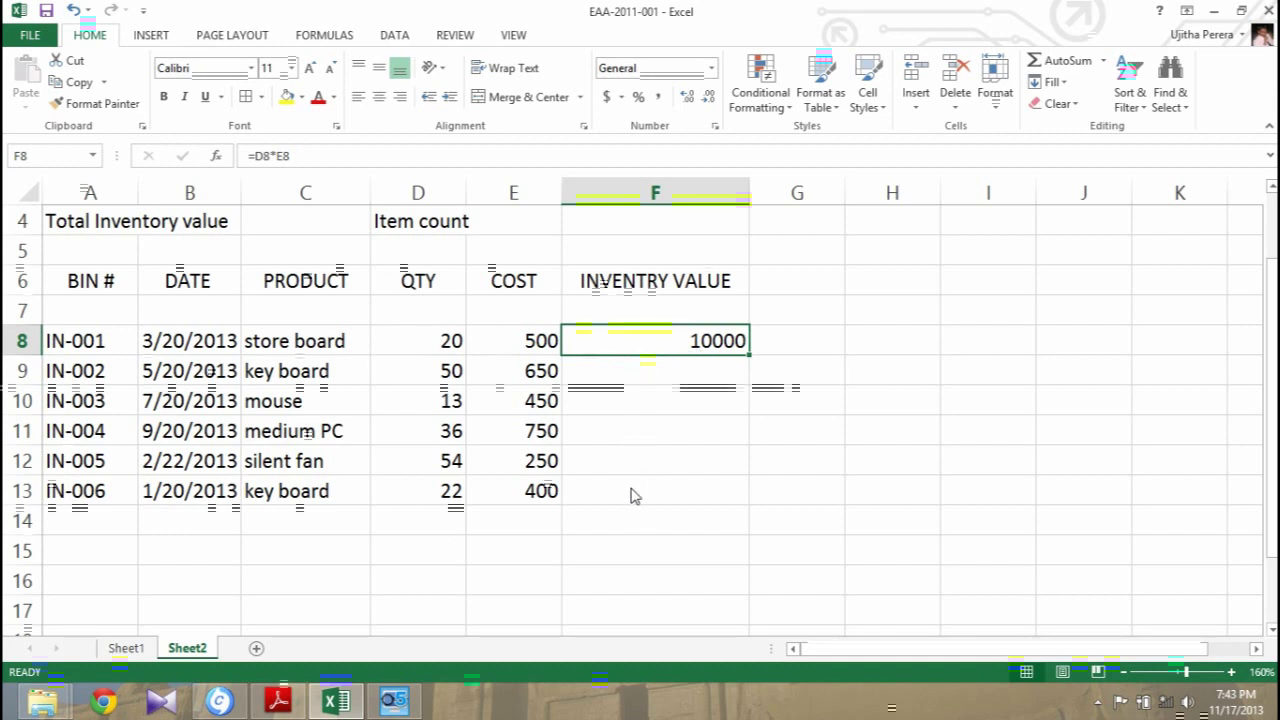
Step: Enter =D9*E9 in F9 so the key board item's inventory value shows 32500
left_click(642, 383)
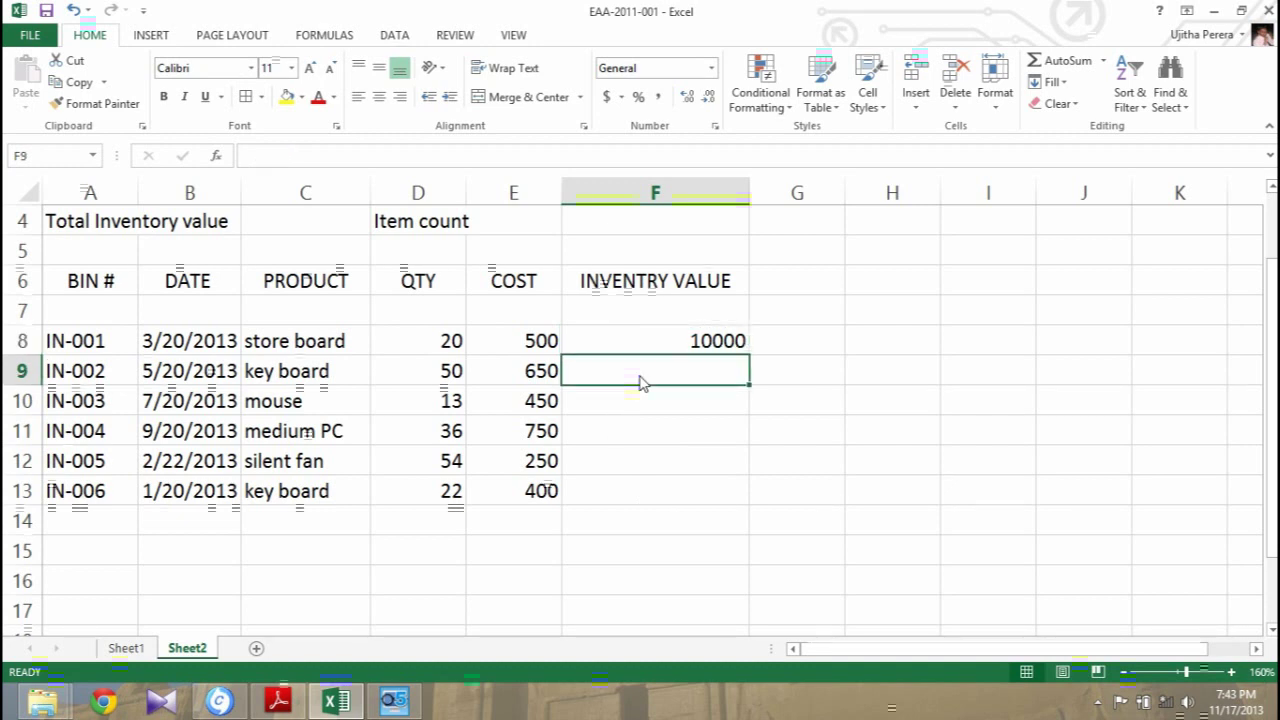
type("=")
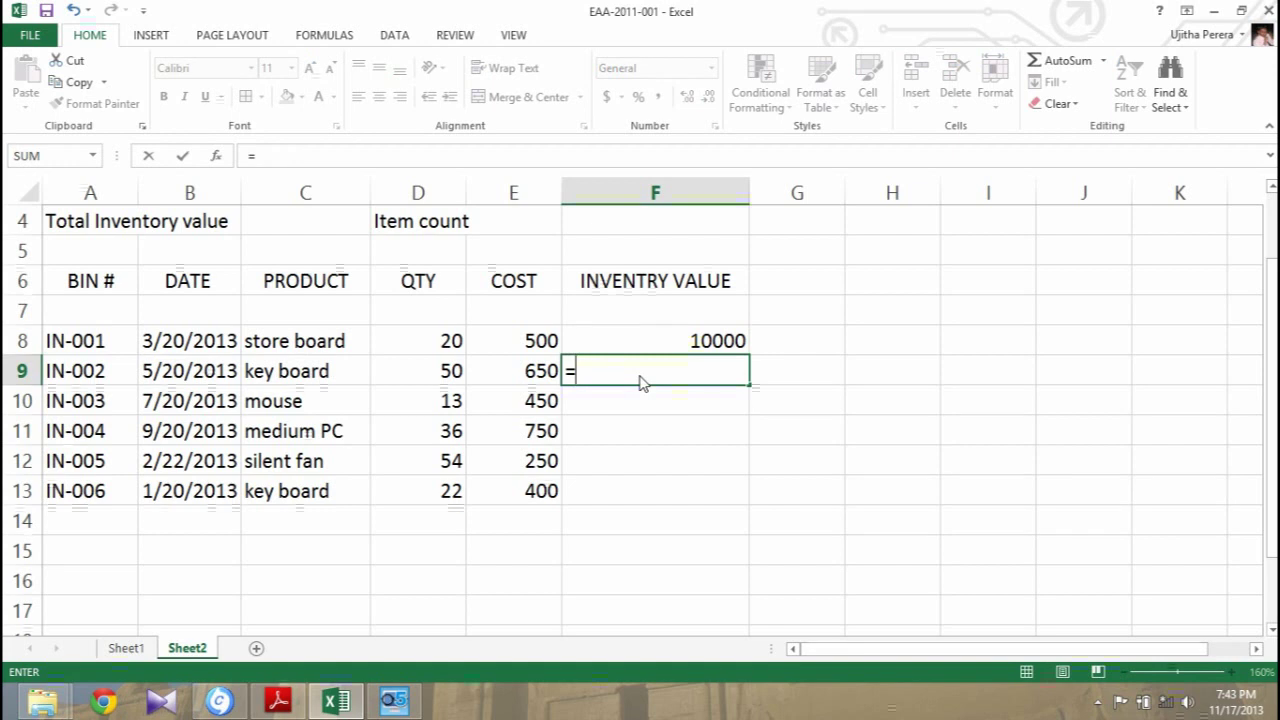
left_click(451, 374)
type("*")
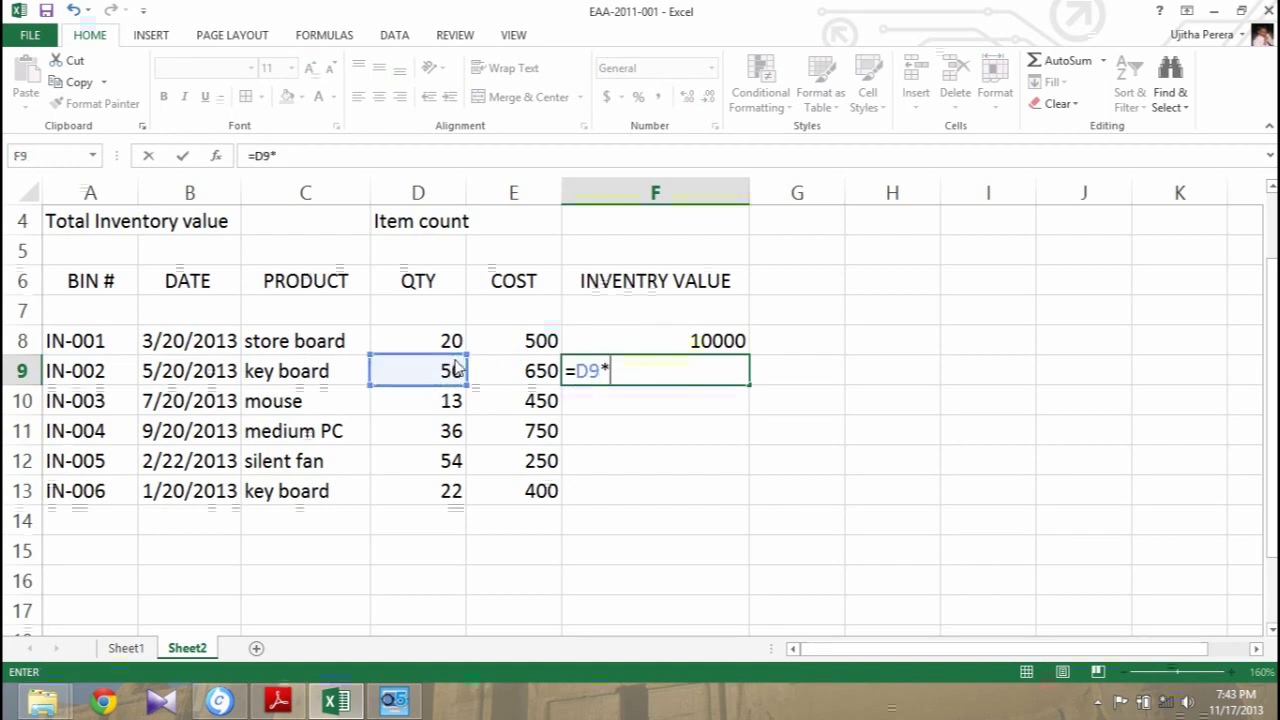
left_click(523, 382)
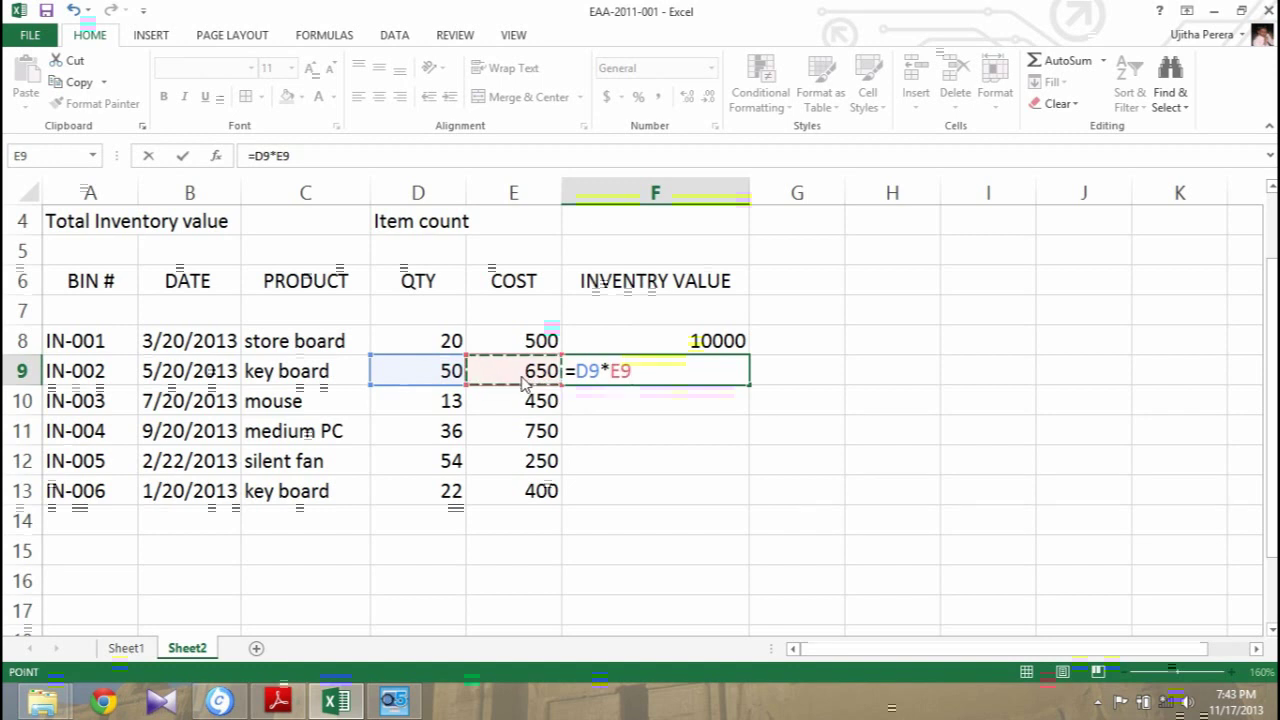
key("Return")
Step: Clear a stray column F selection, recheck F8's formula, and reselect F9
left_click_drag(646, 428, 645, 470)
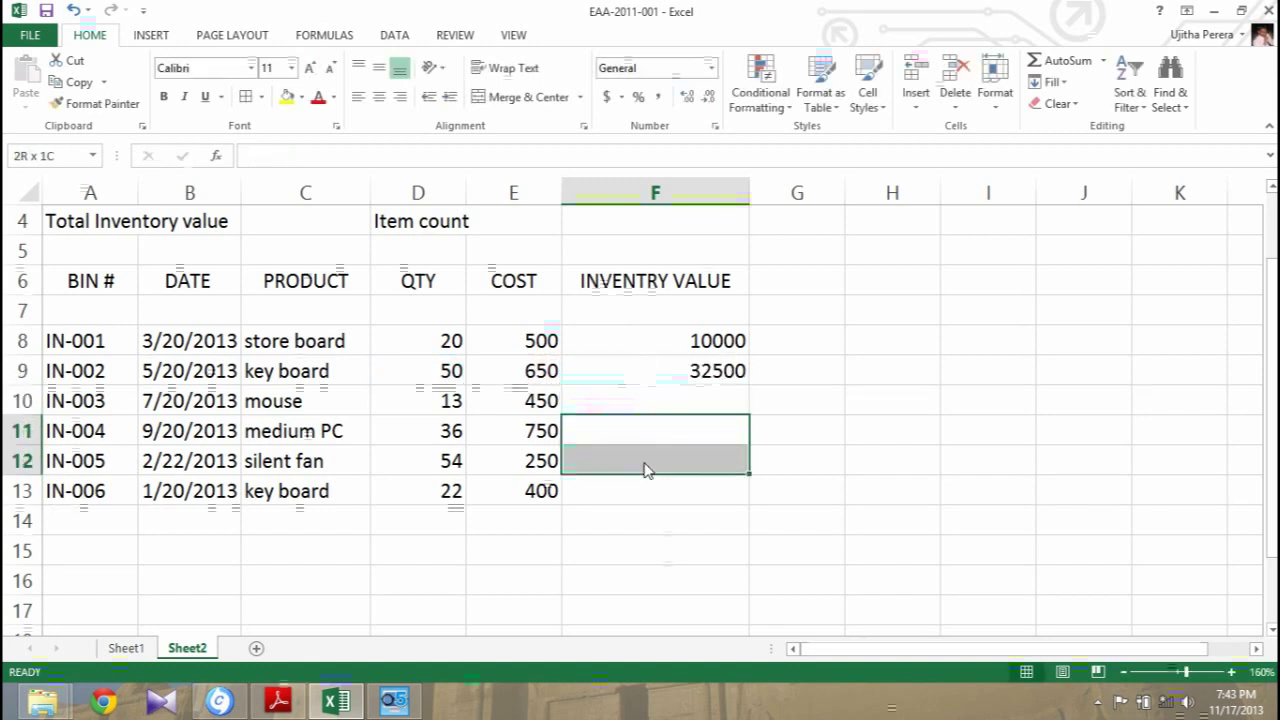
left_click(822, 400)
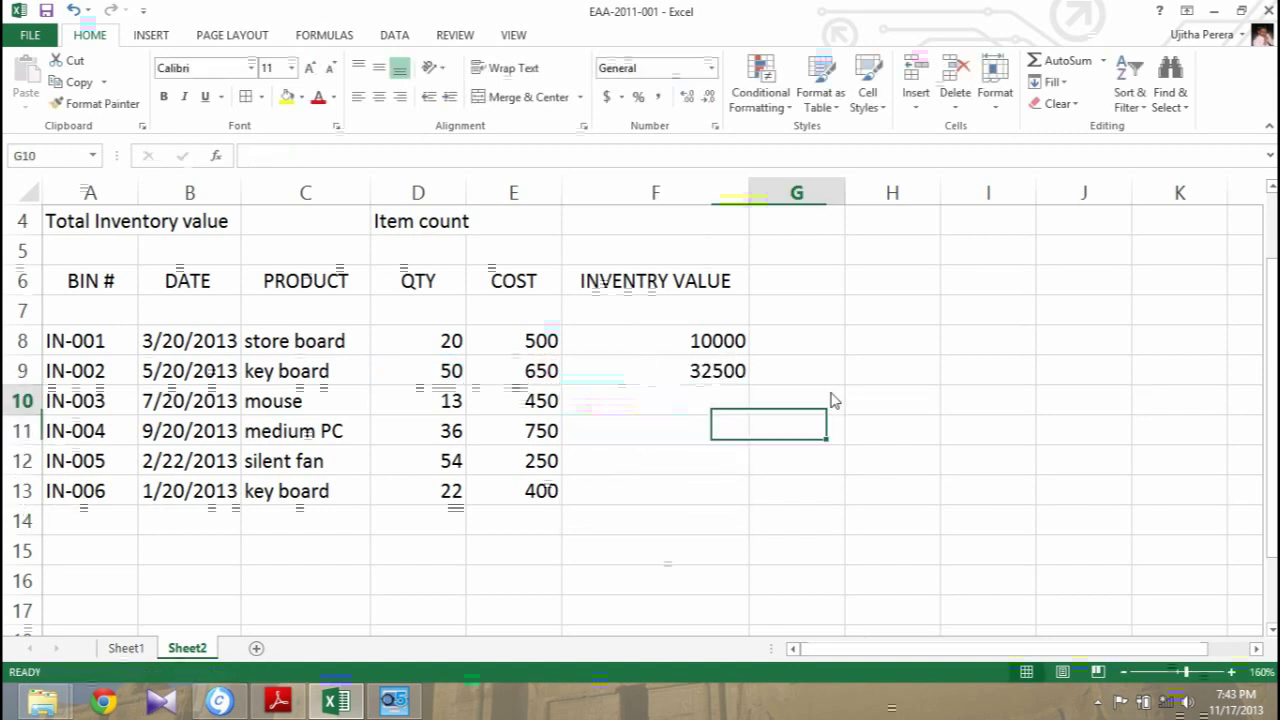
left_click(670, 346)
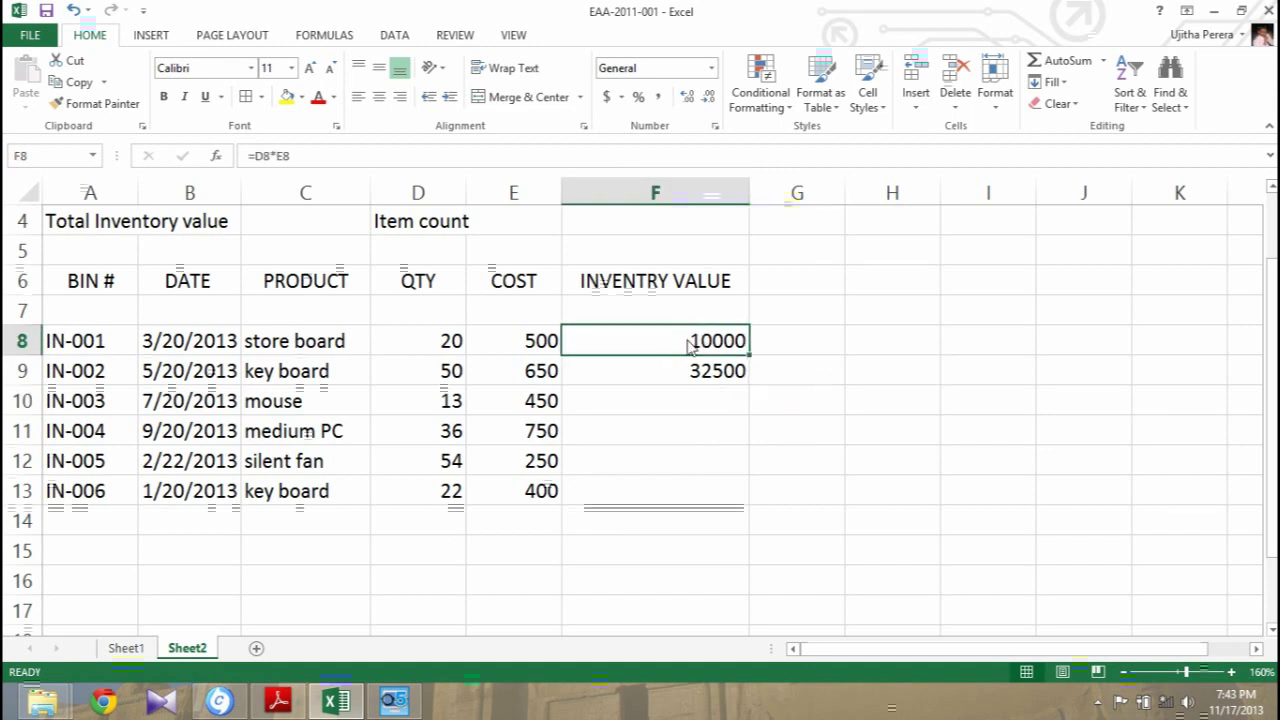
left_click(692, 376)
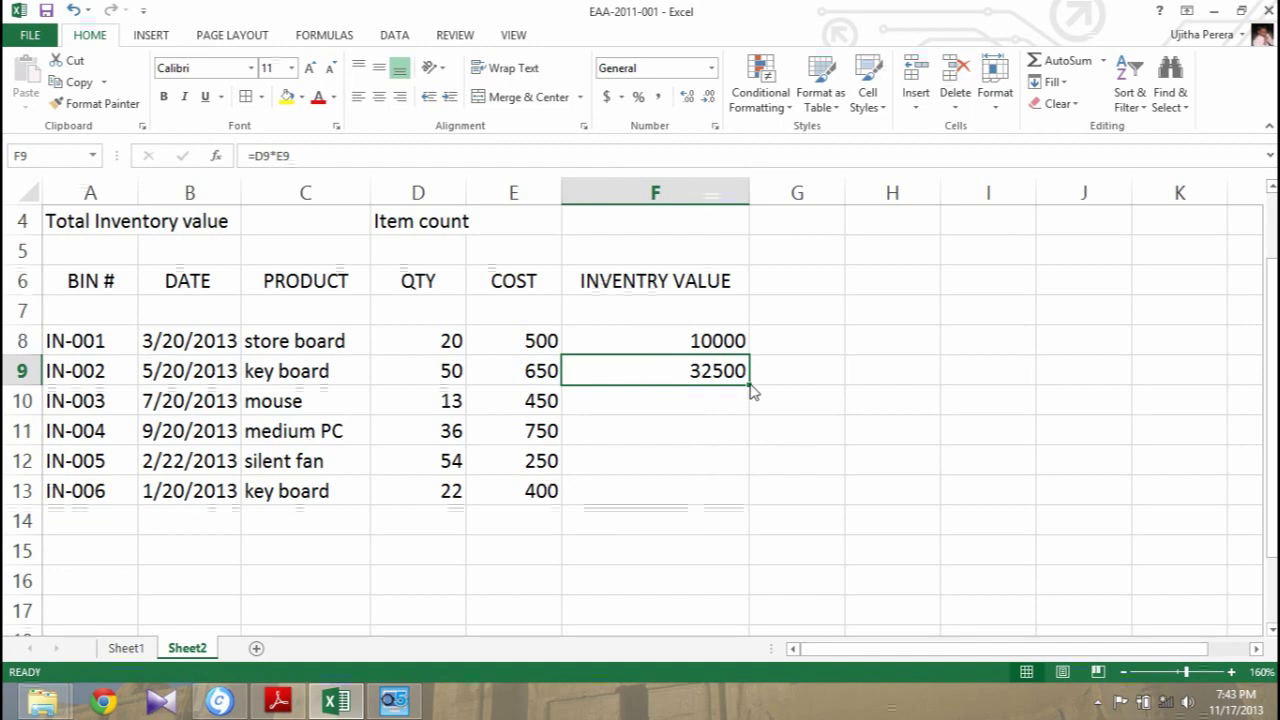
Step: Fill the F9 formula down to F13, giving 5850, 27000, 13500 and 8800
left_click_drag(751, 387, 747, 507)
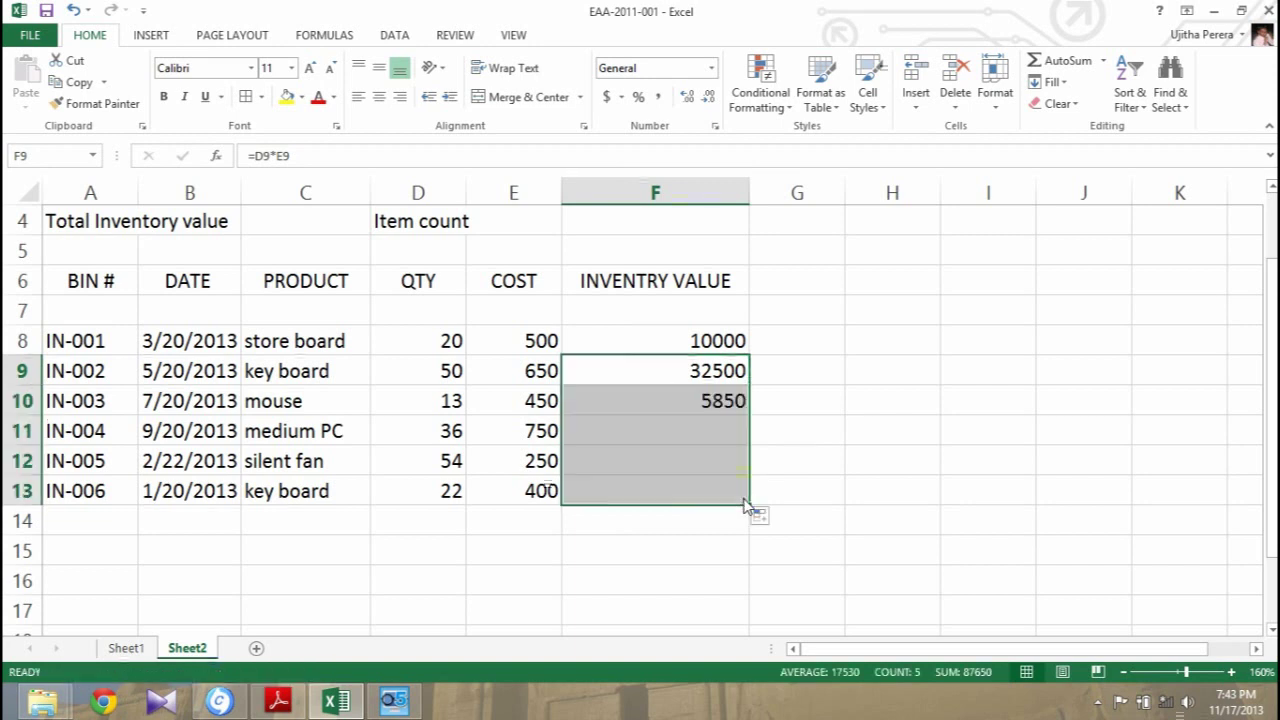
left_click(810, 414)
left_click(688, 455)
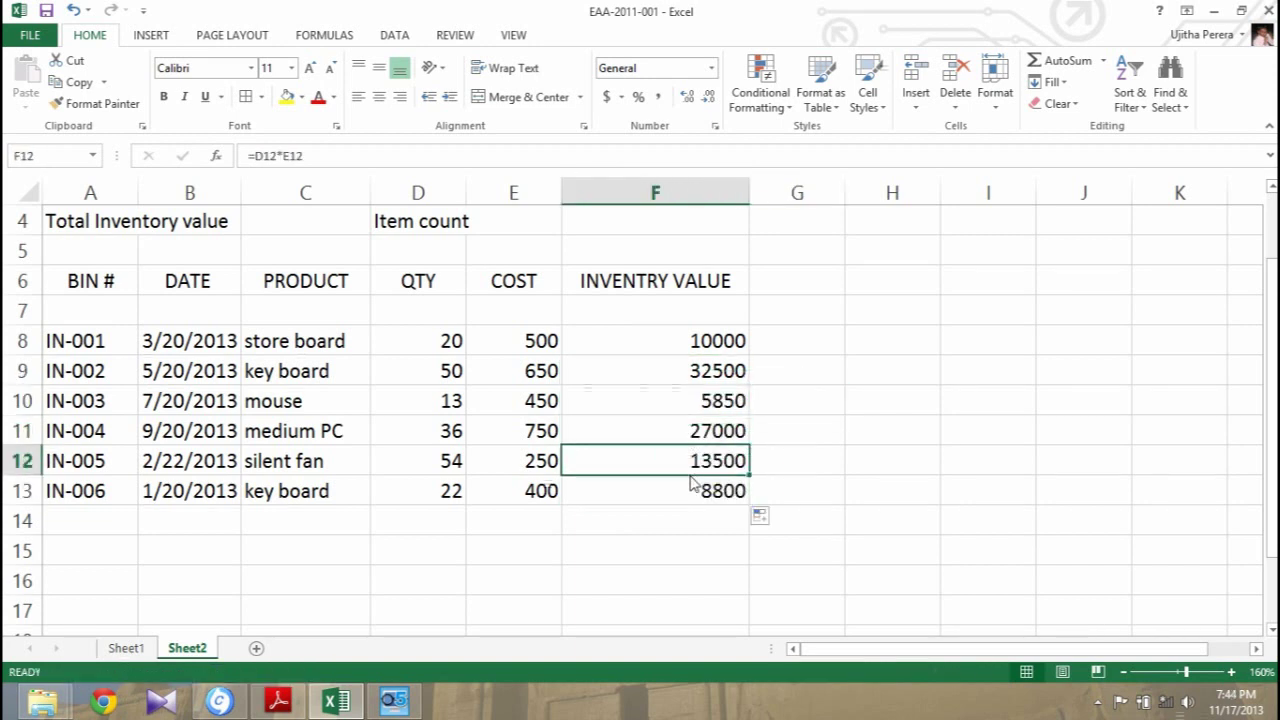
left_click(691, 486)
Step: Inspect the F8 and F9 formulas, viewing F9's references without changing it
left_click(678, 340)
left_click(677, 372)
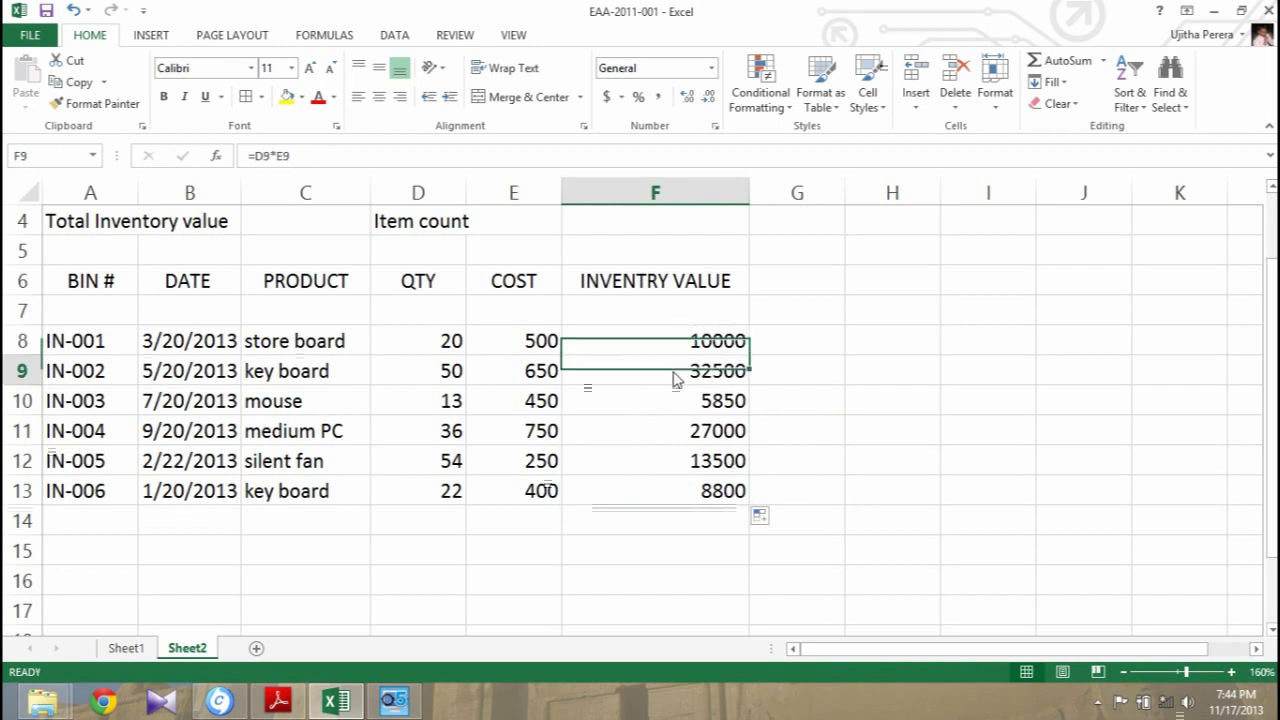
left_click(290, 156)
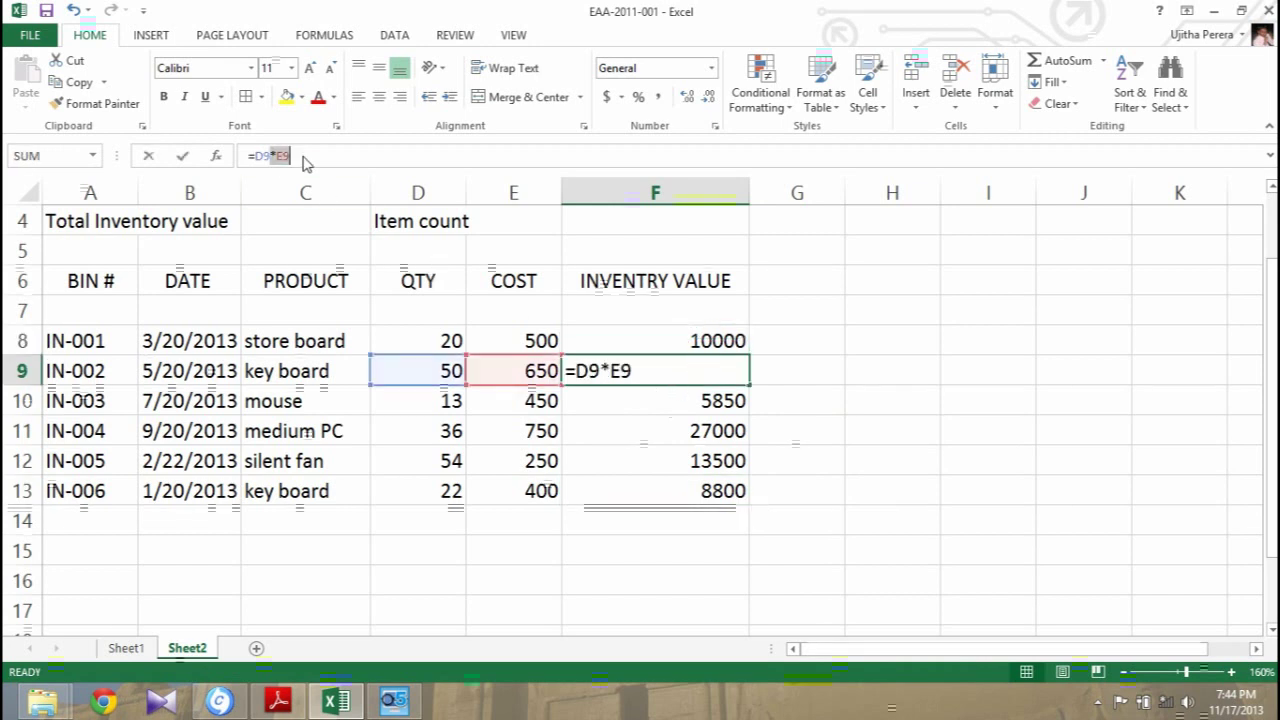
left_click_drag(292, 156, 247, 156)
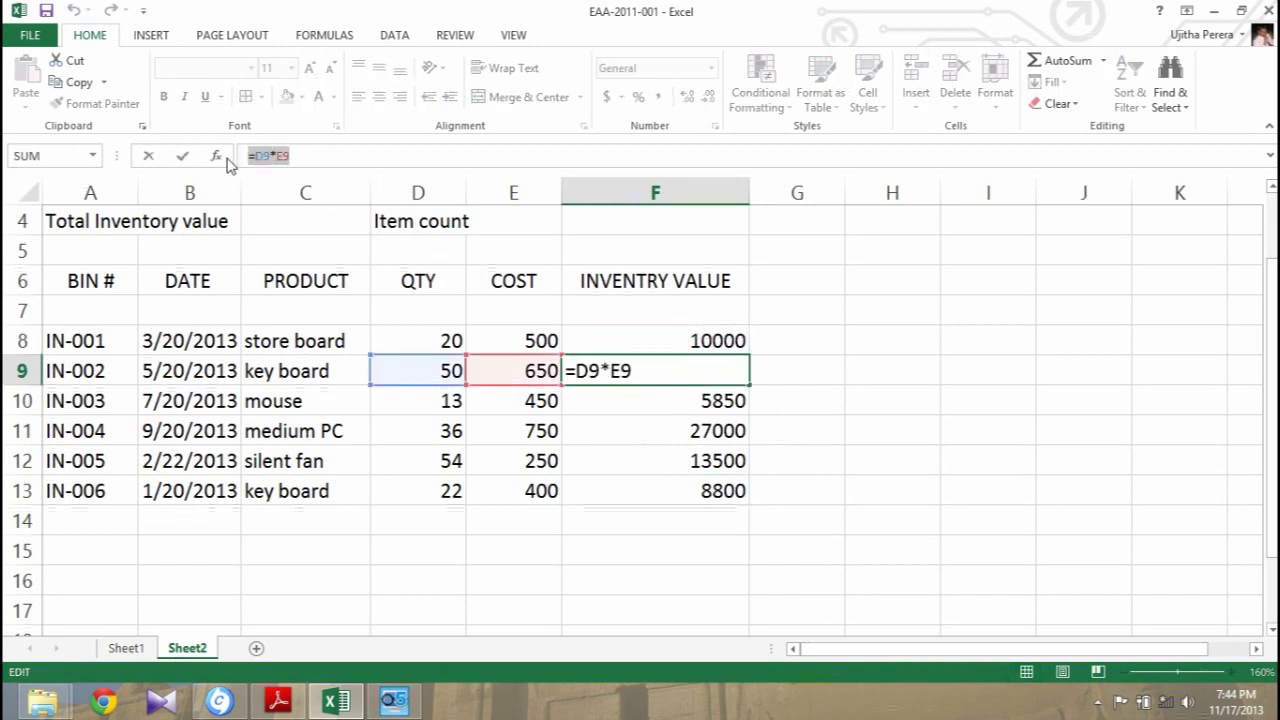
left_click(302, 158)
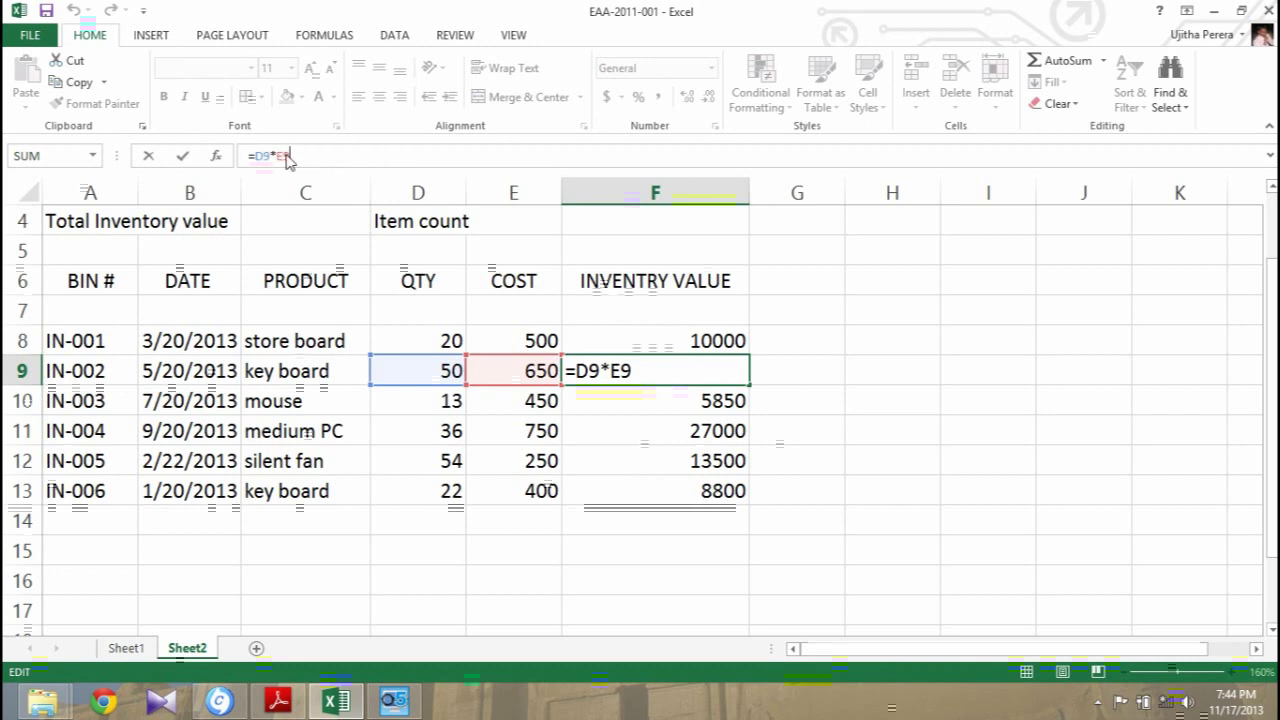
key("Return")
Step: Step through F11 to F13 and back up to F9, checking each copied formula
left_click(614, 430)
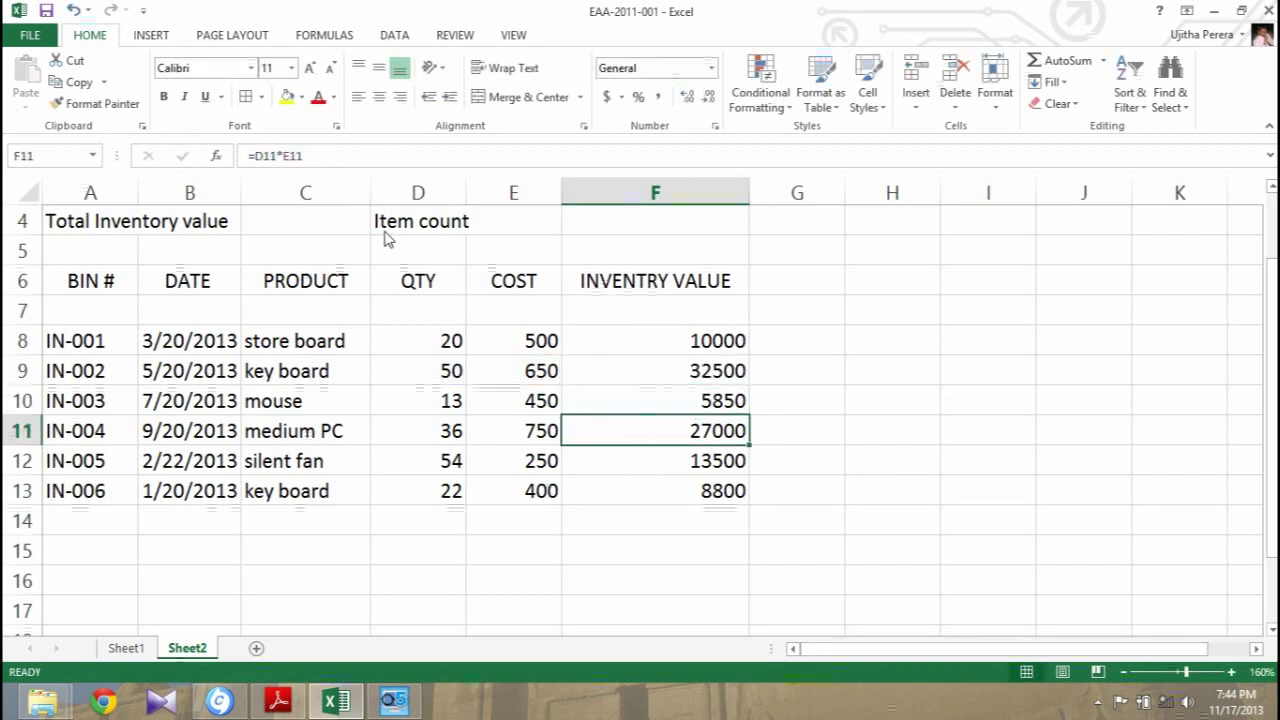
left_click(634, 468)
left_click(645, 517)
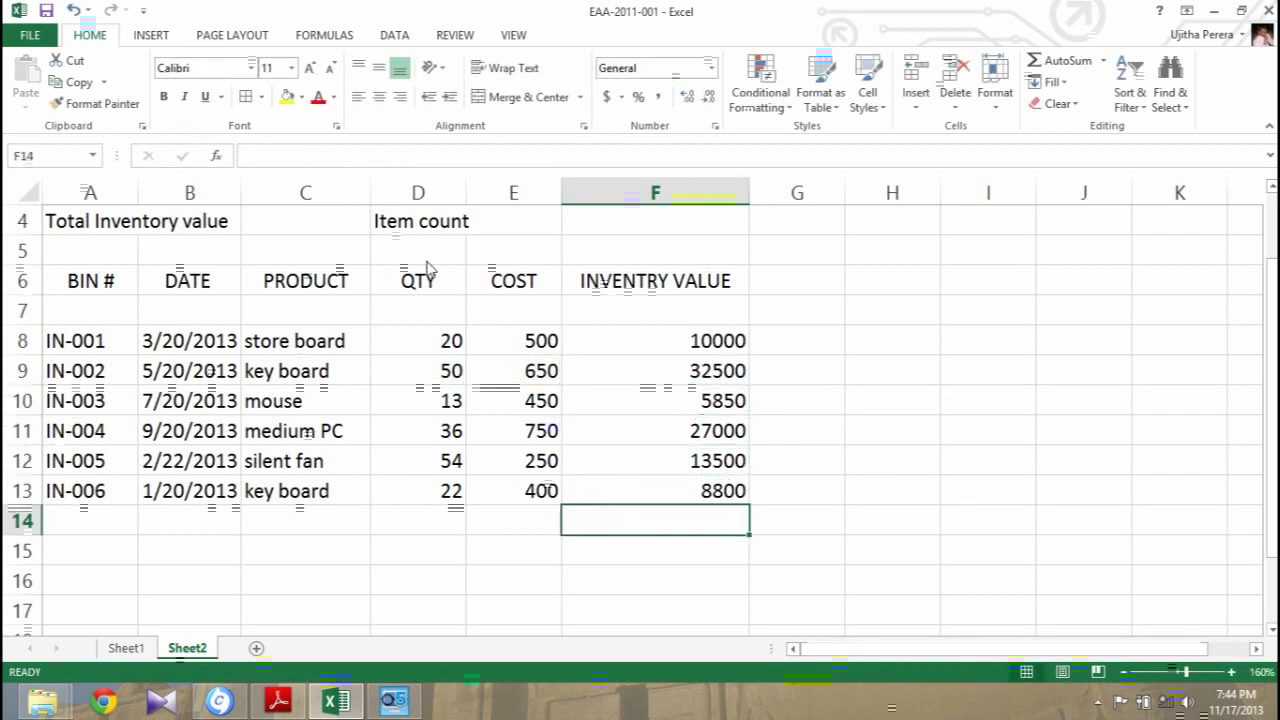
left_click(670, 494)
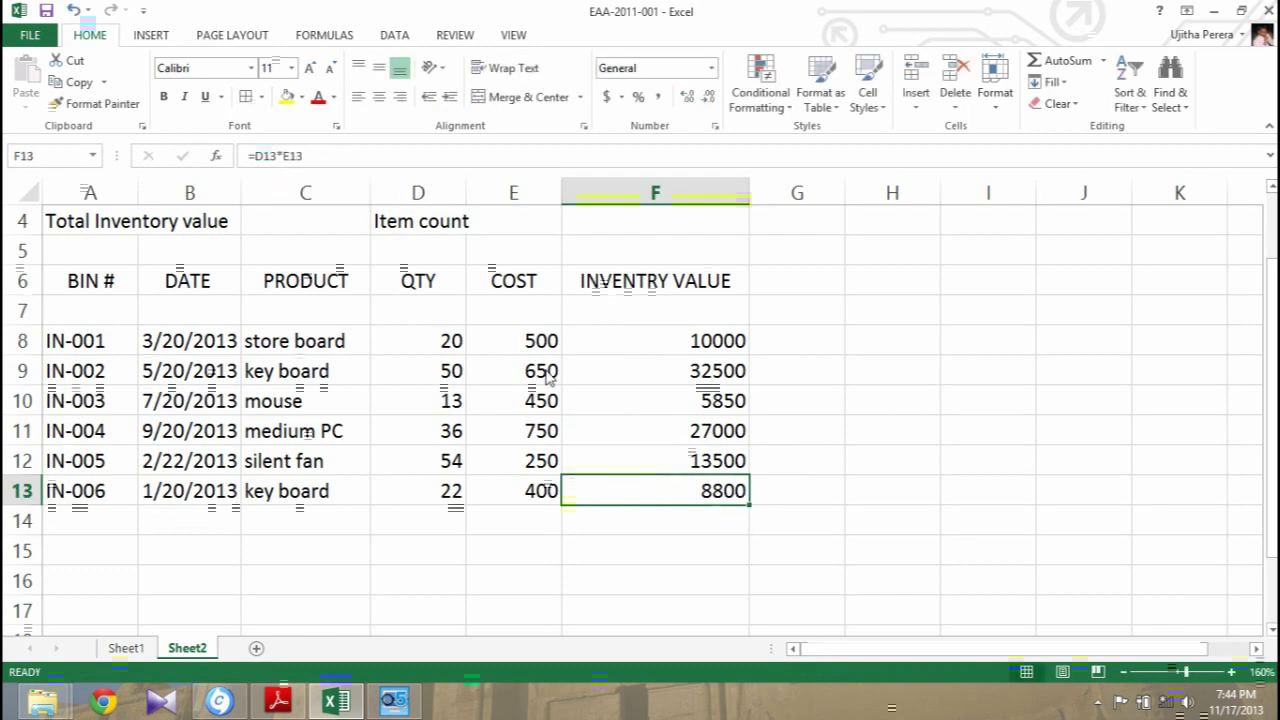
left_click(622, 467)
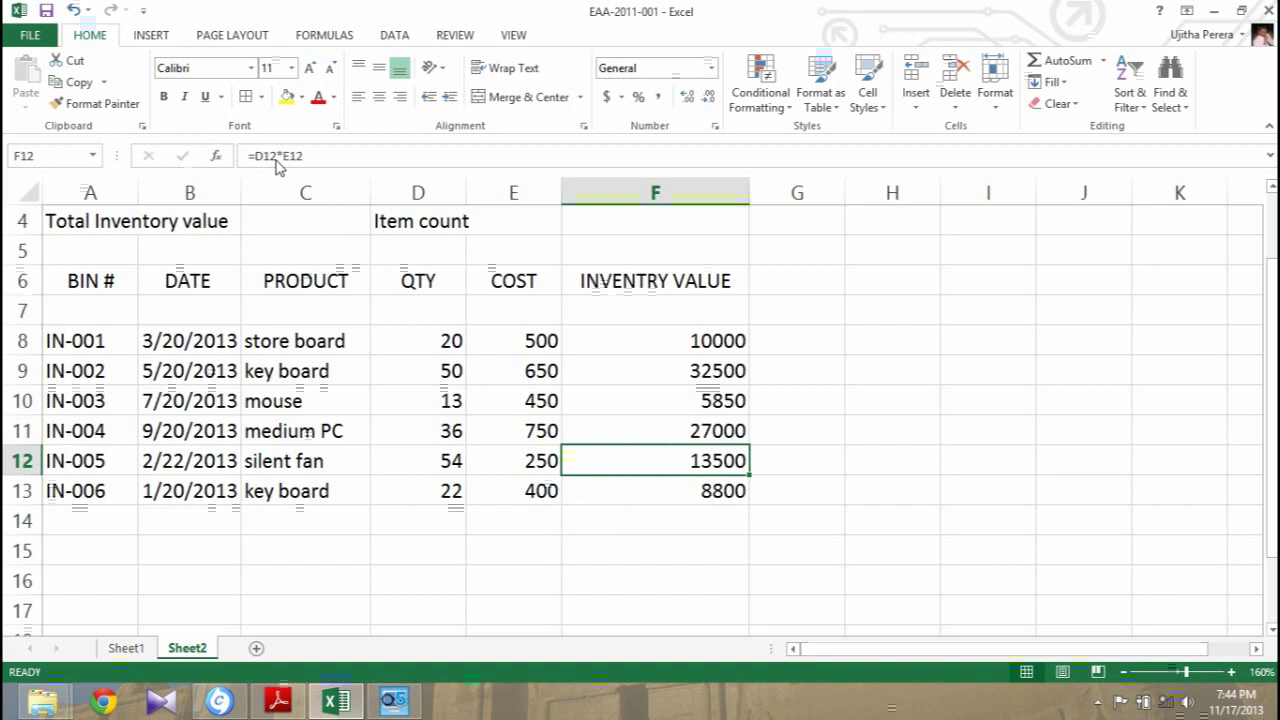
left_click(647, 440)
left_click(635, 402)
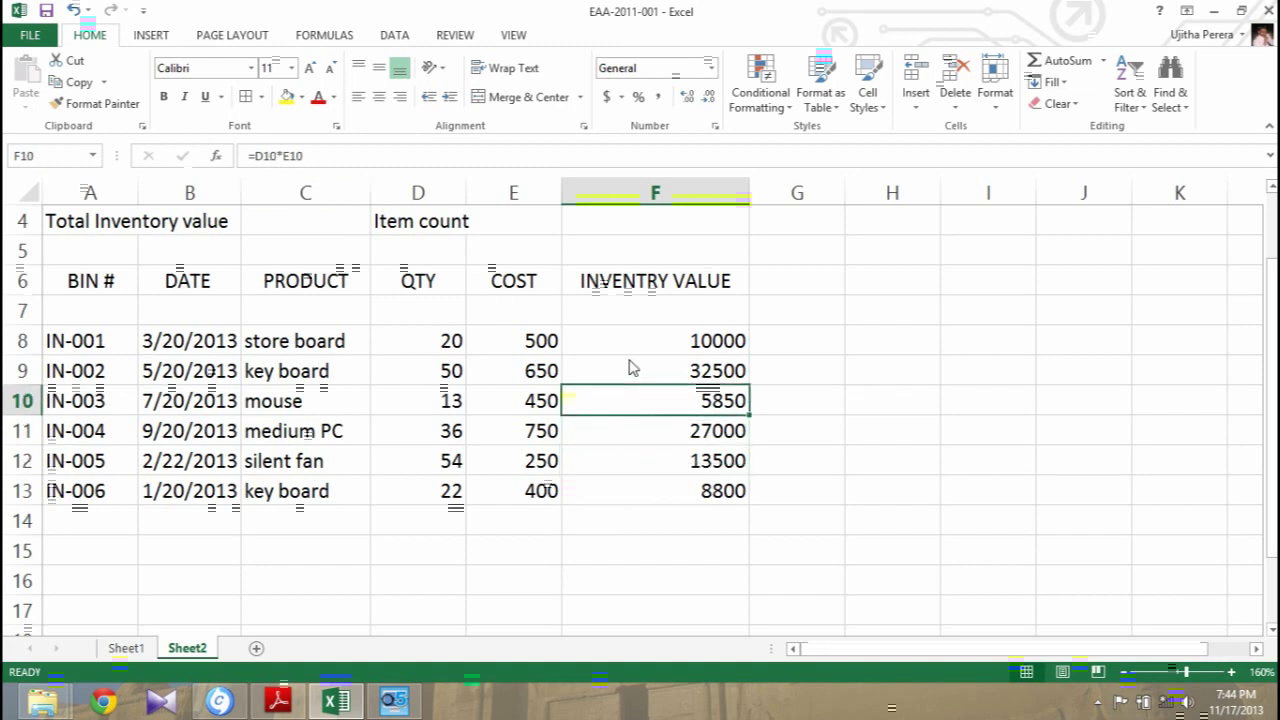
left_click(625, 438)
left_click(652, 492)
left_click(655, 462)
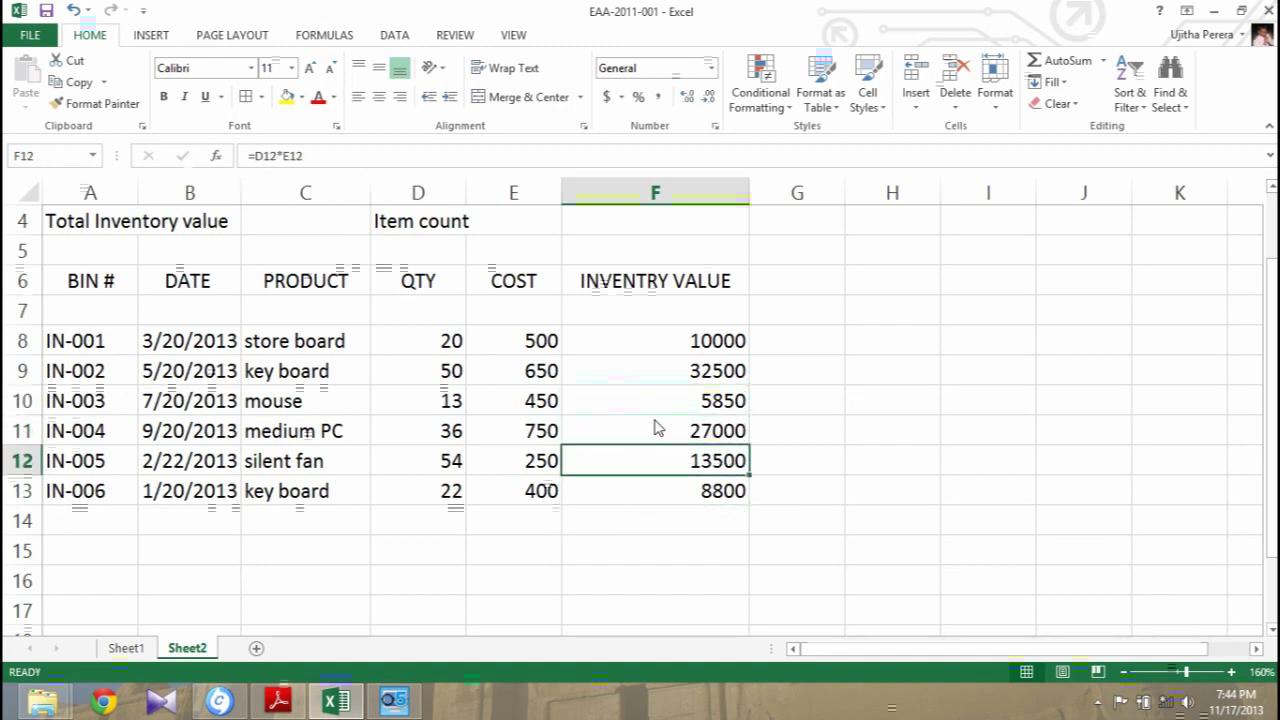
left_click(653, 431)
left_click(652, 401)
left_click(645, 372)
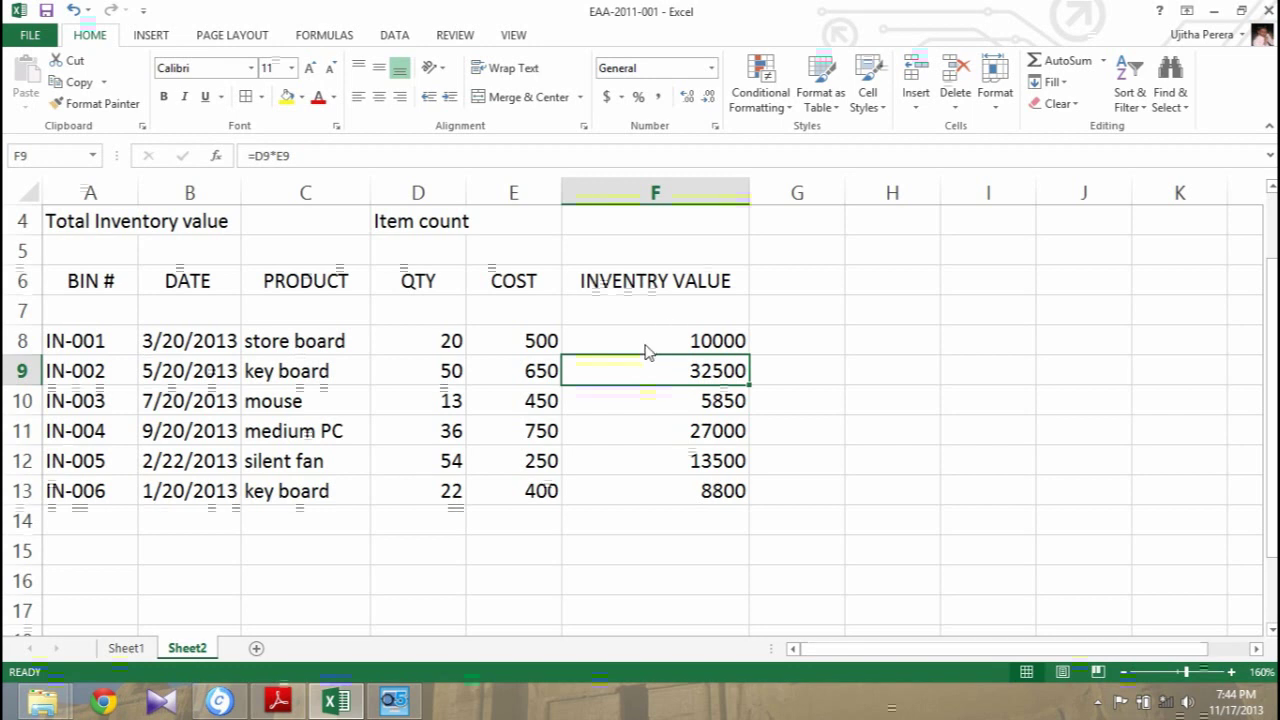
Step: Review the formulas in F8 through F13 once more, ending on F10
left_click(648, 340)
left_click(670, 405)
left_click(678, 436)
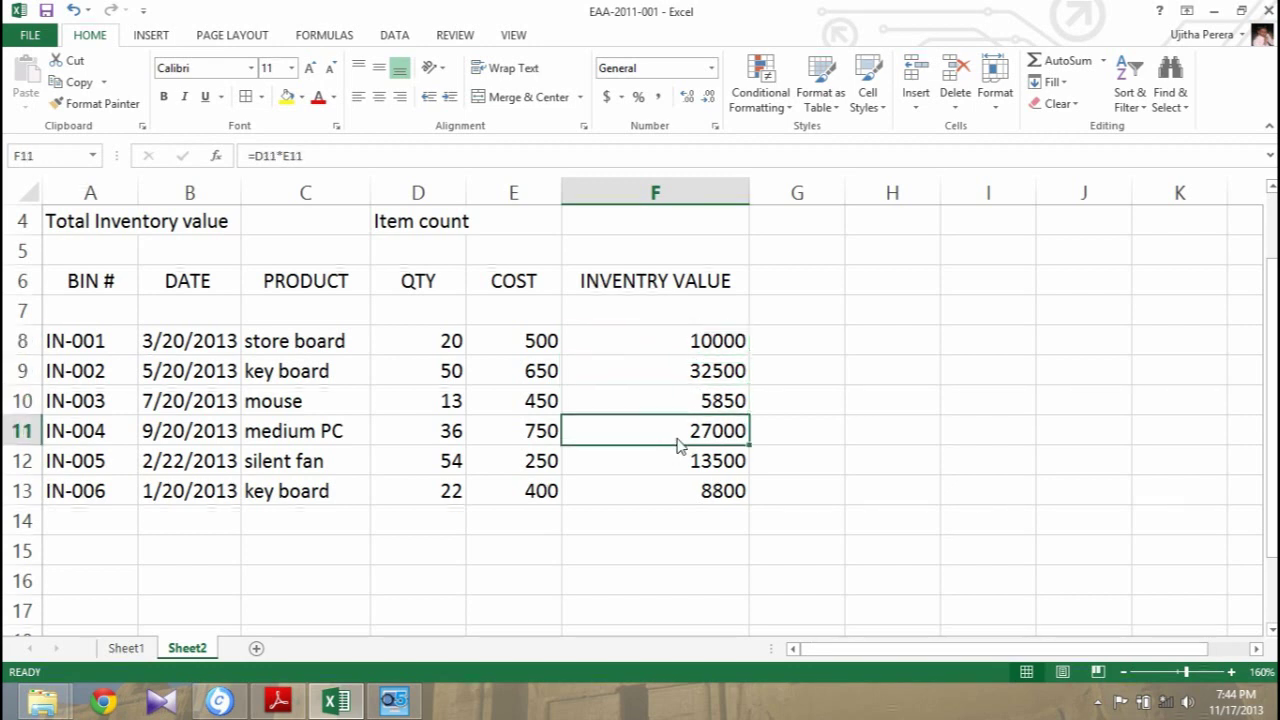
left_click(680, 470)
left_click(676, 500)
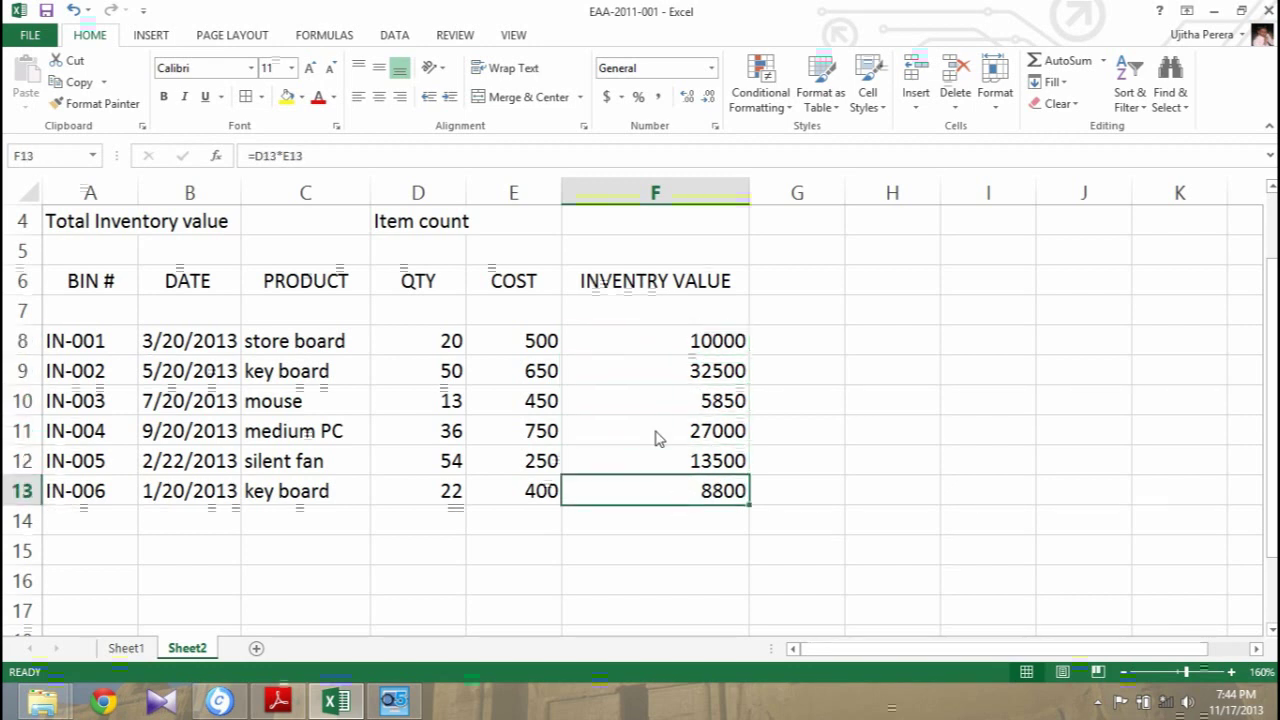
left_click(638, 350)
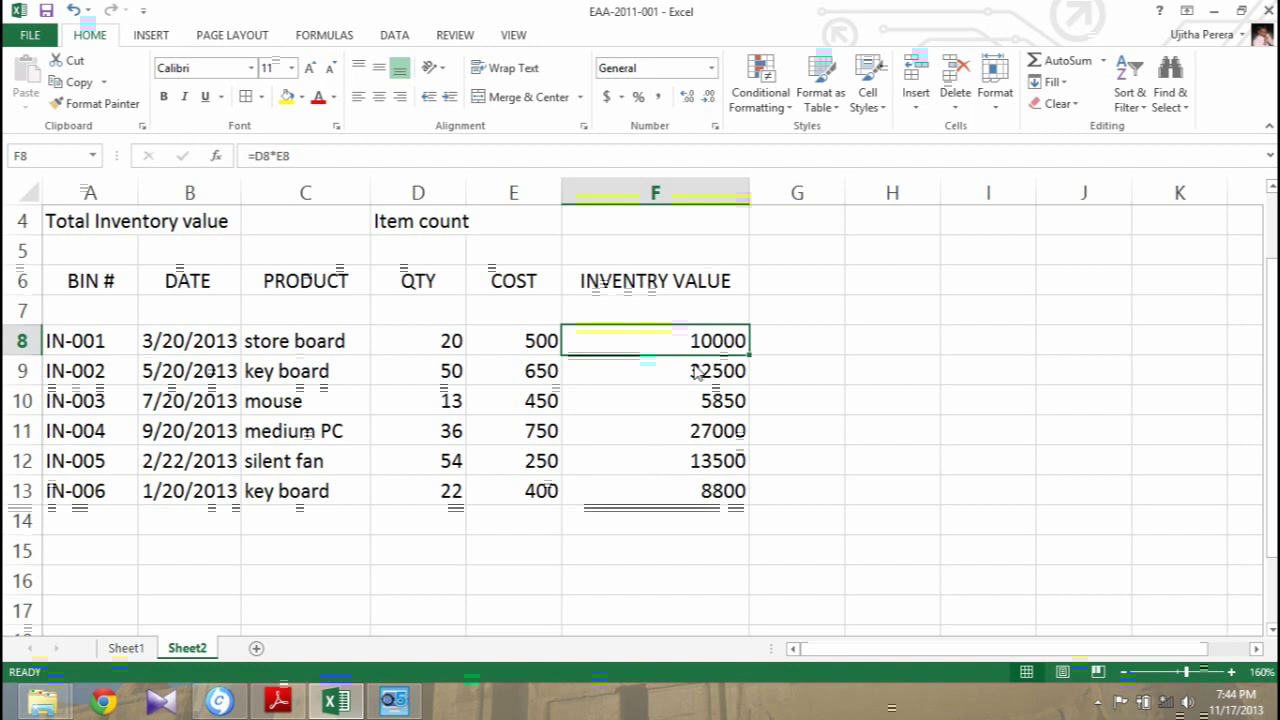
left_click(683, 366)
left_click(668, 404)
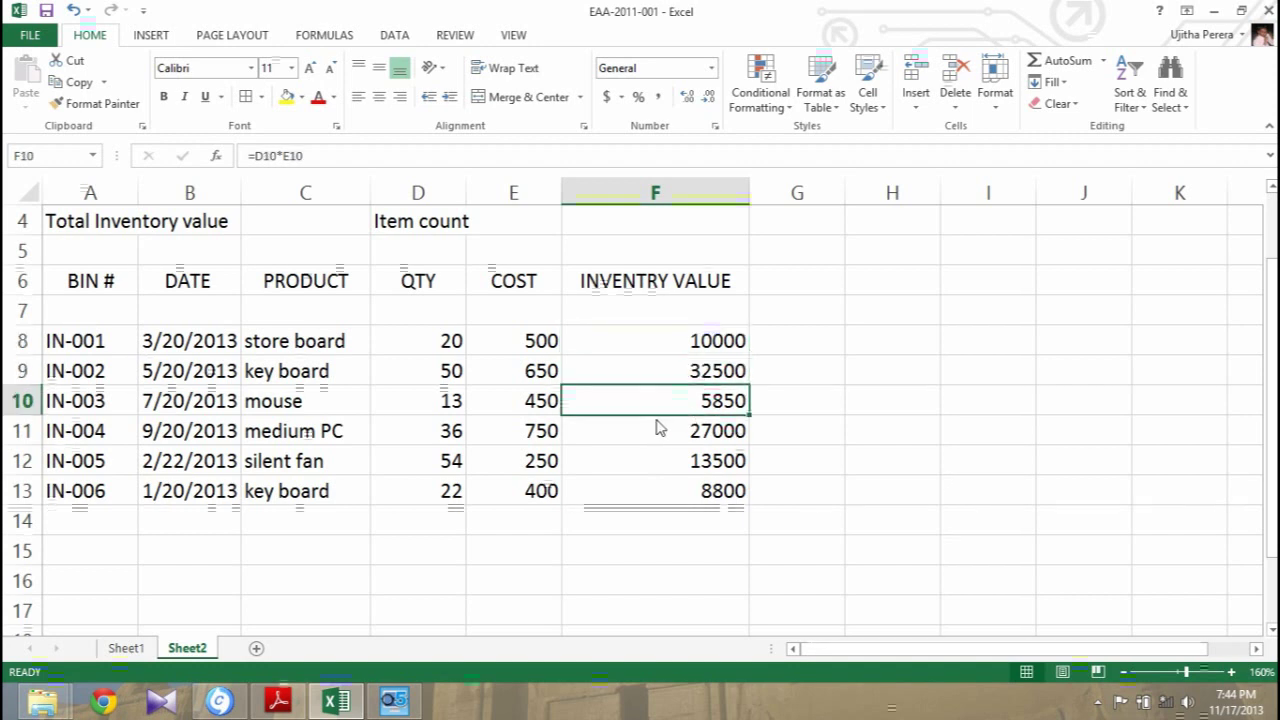
scroll(659, 428, "up", 1)
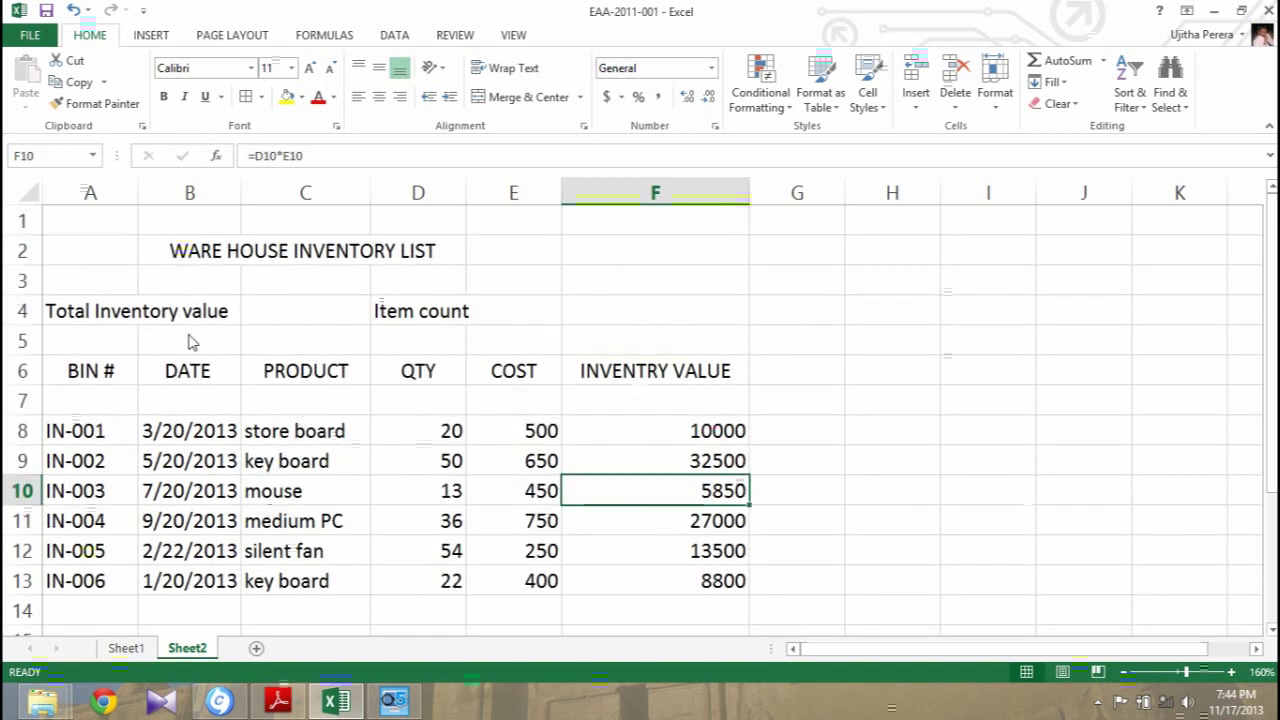
left_click(268, 322)
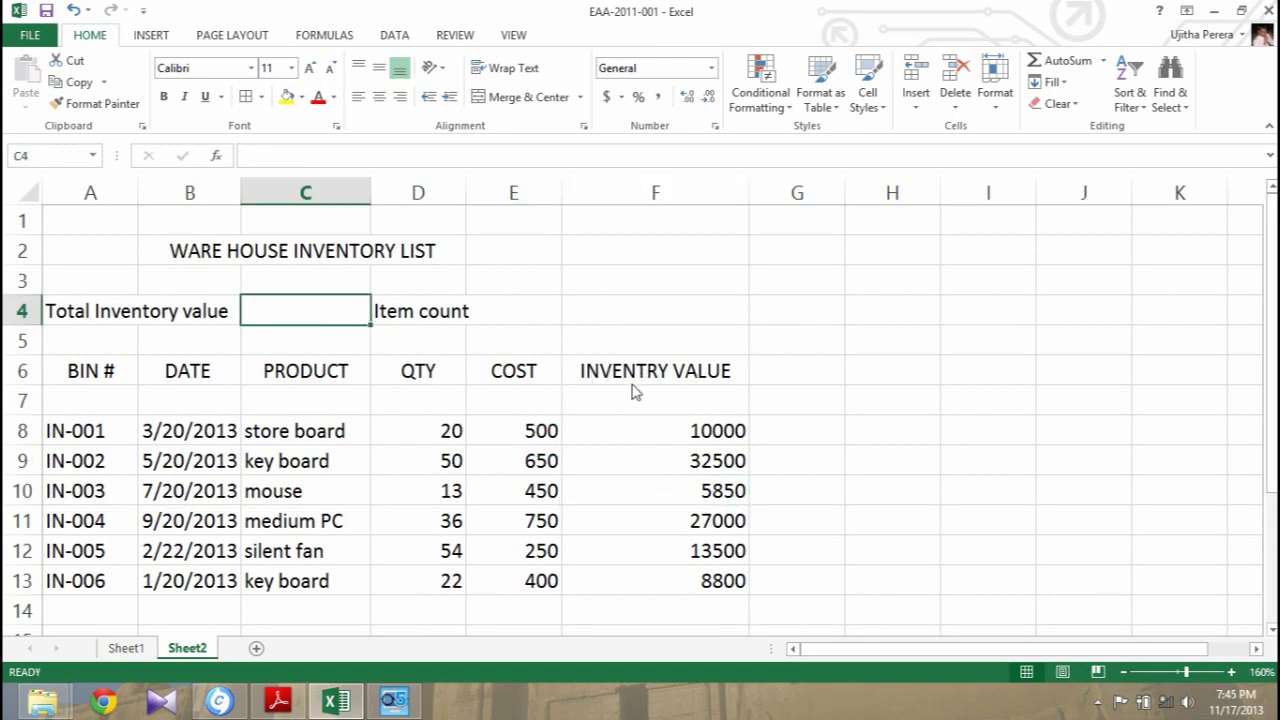
left_click_drag(700, 432, 695, 590)
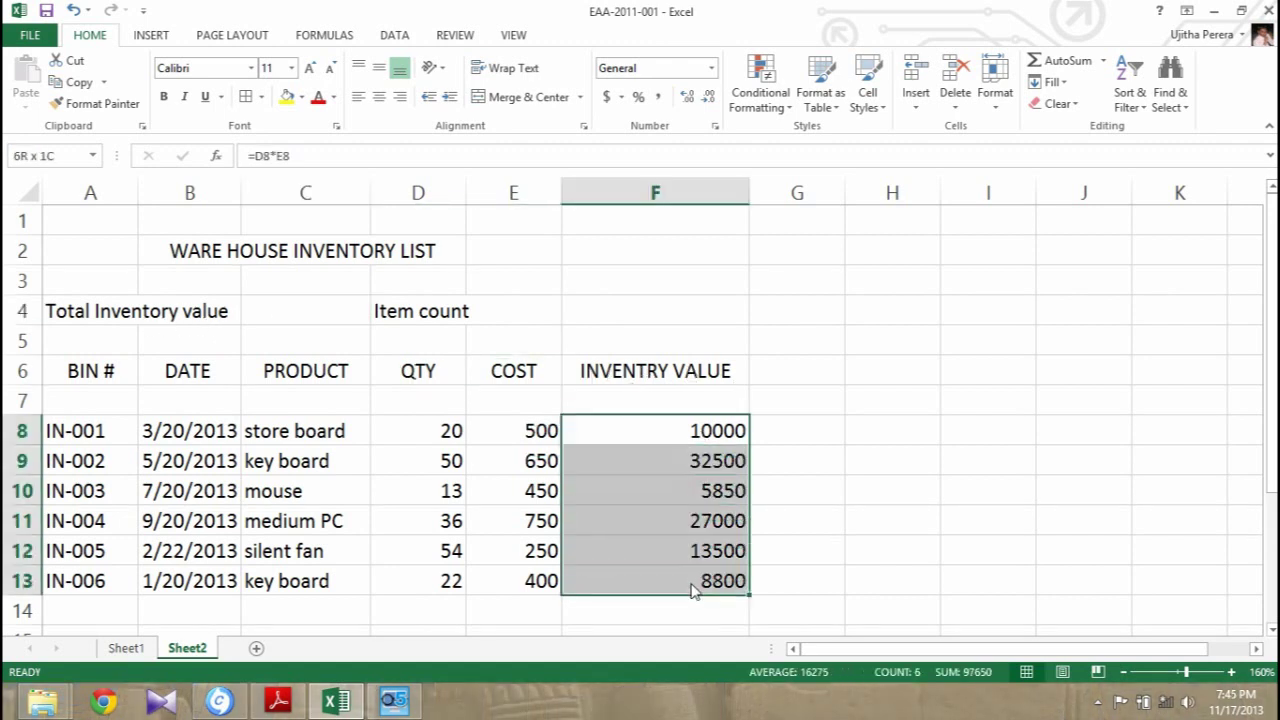
left_click(273, 322)
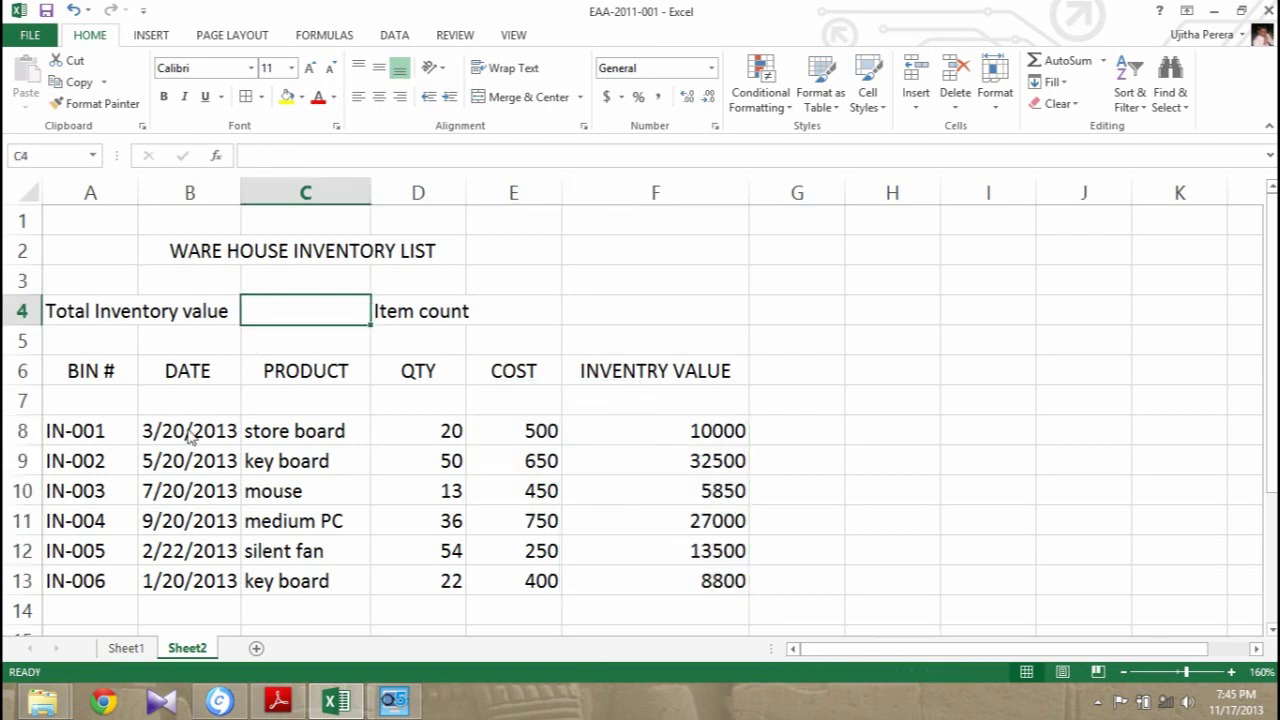
left_click(532, 320)
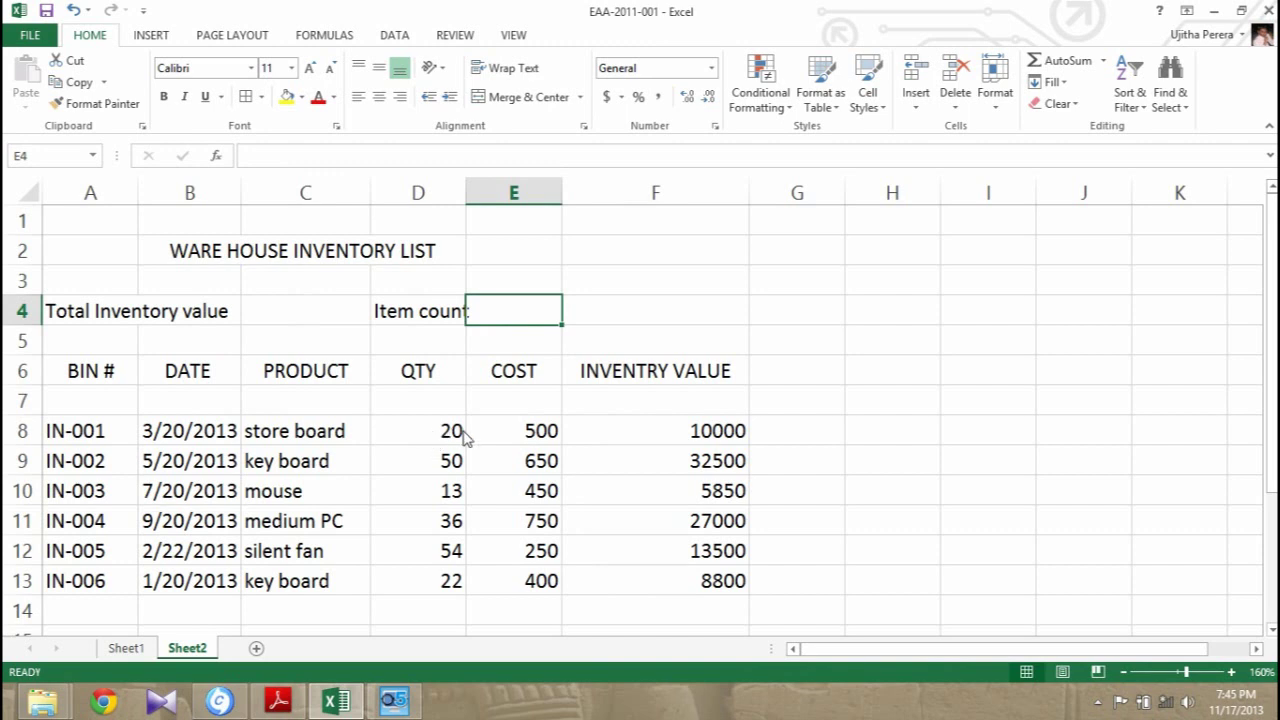
left_click_drag(463, 438, 450, 585)
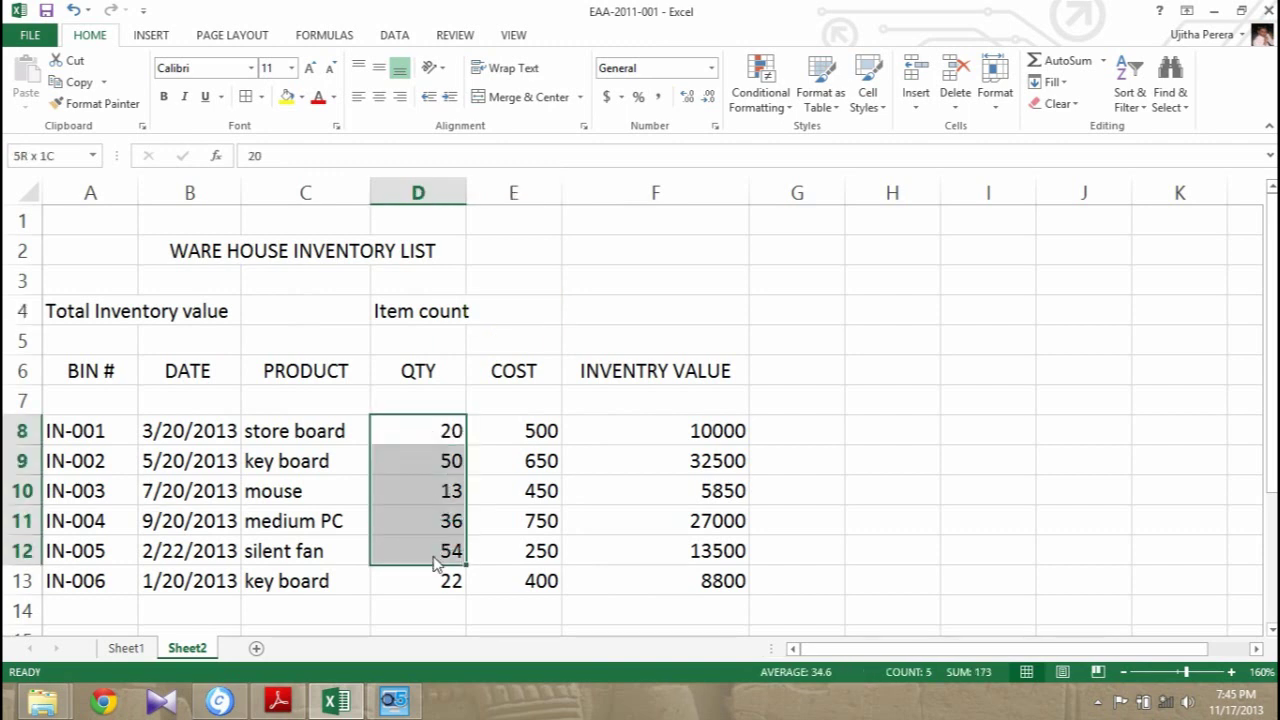
left_click(521, 308)
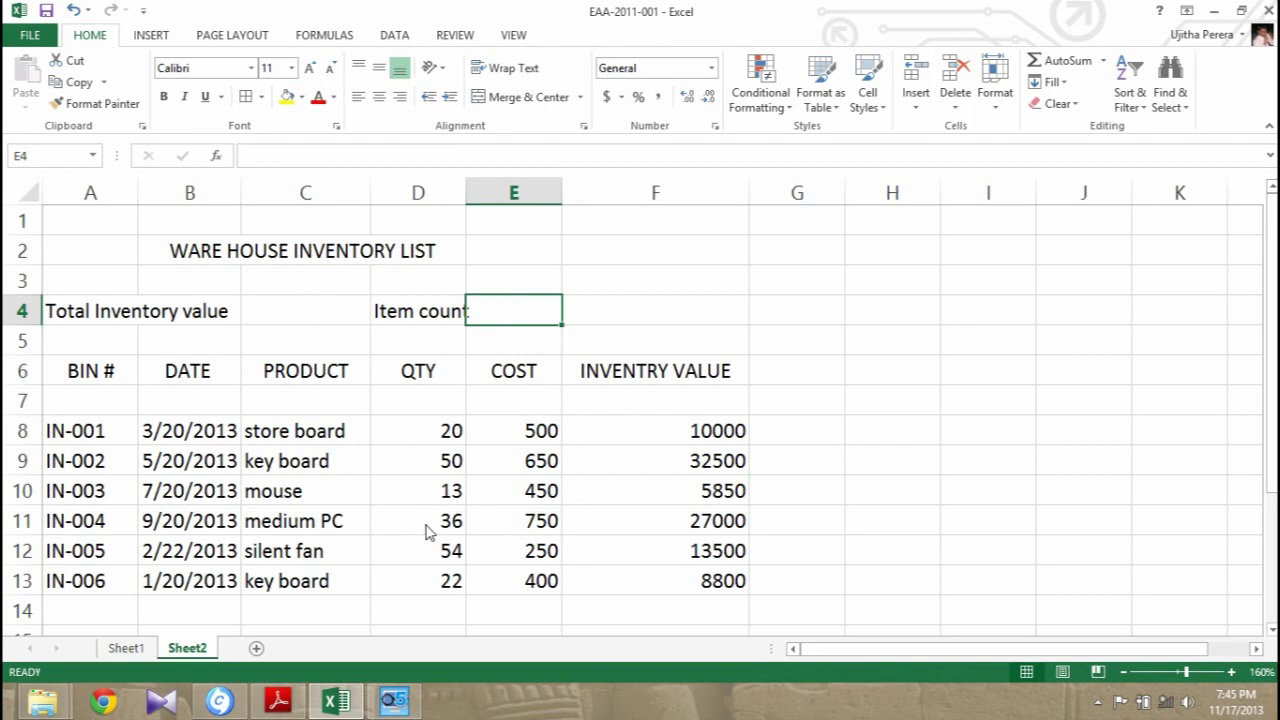
left_click(572, 313)
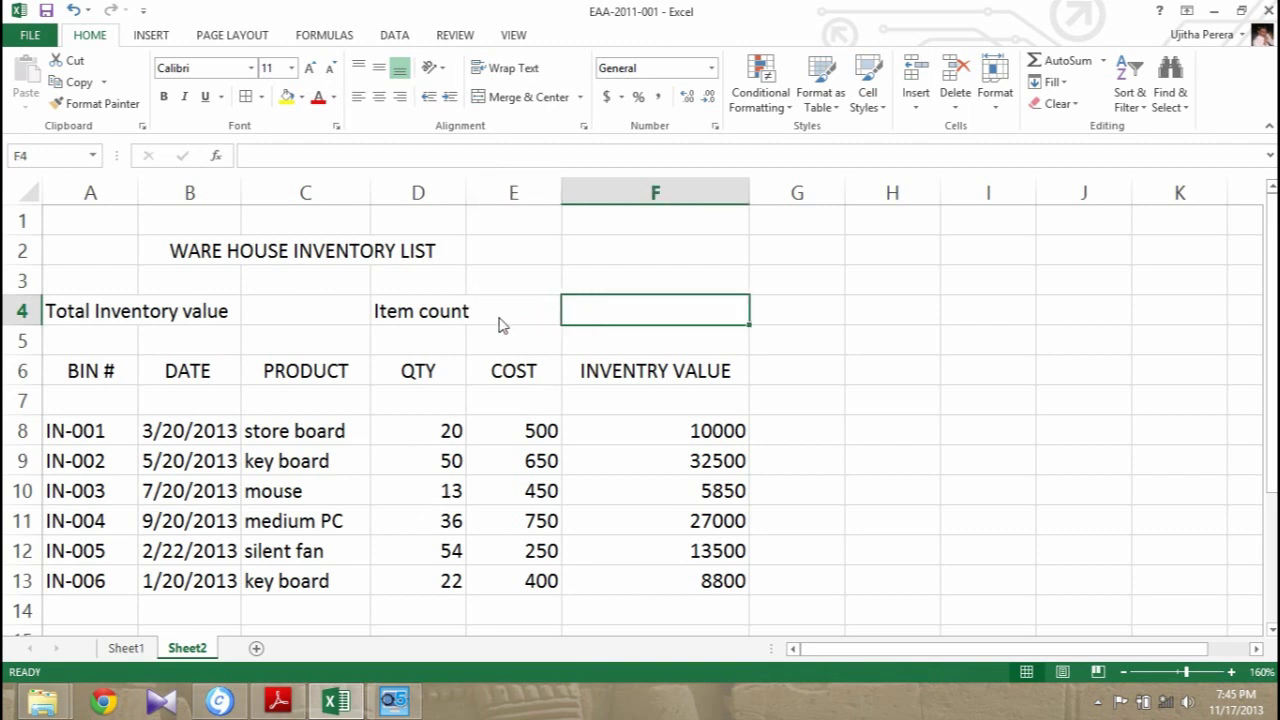
left_click(500, 323)
left_click(580, 323)
left_click(521, 323)
left_click(255, 317)
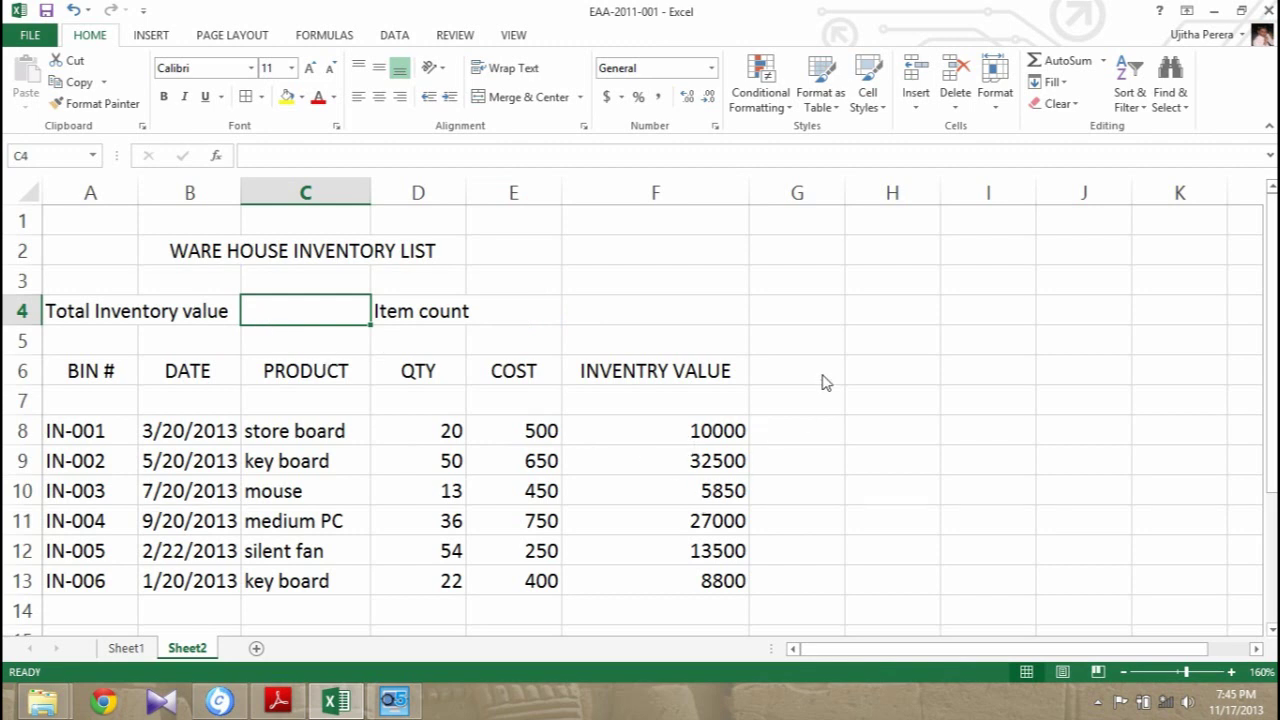
left_click(891, 341)
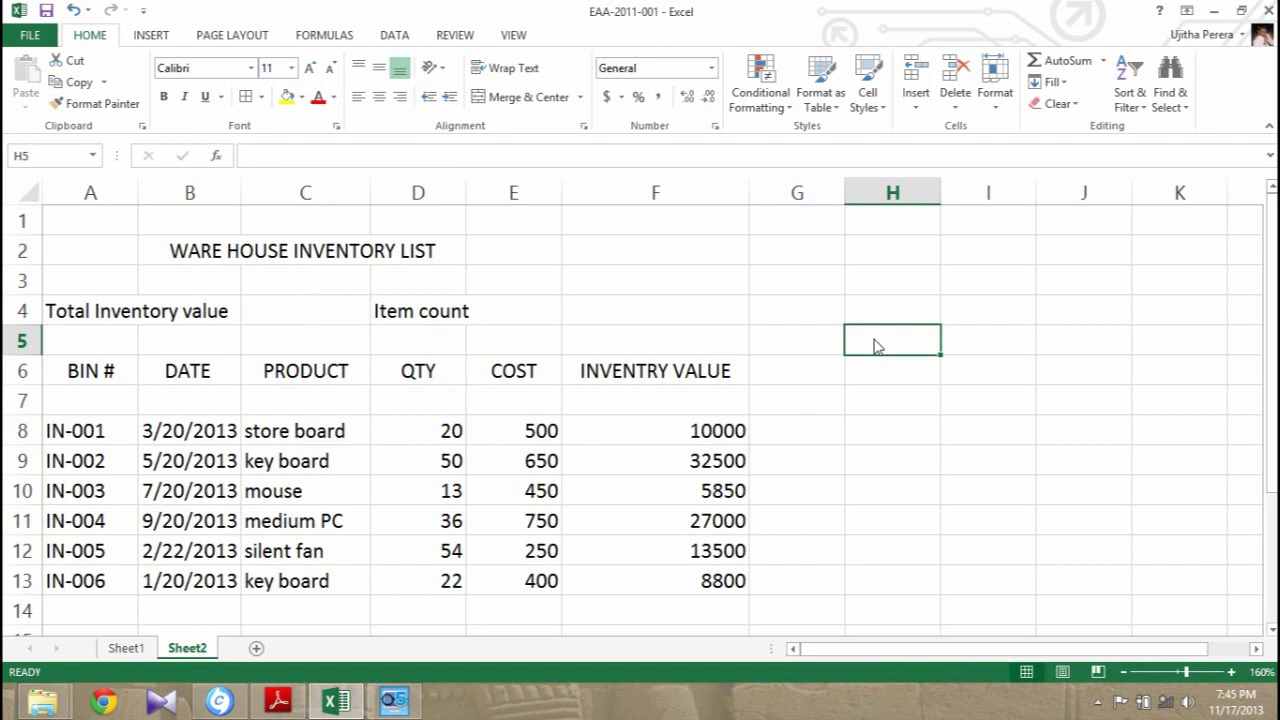
Step: Enter =F8+F9+F10+F11+F12+F13 in H5 to total the inventory values as 97650
type("=")
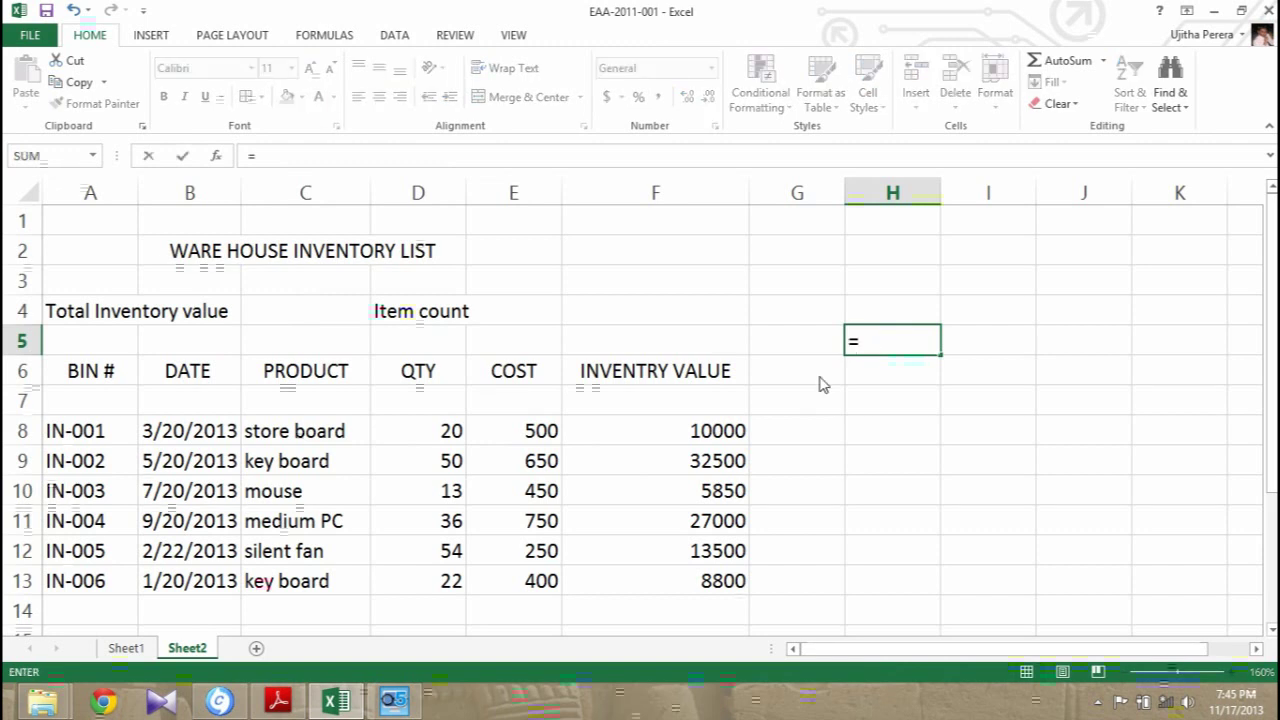
left_click(738, 436)
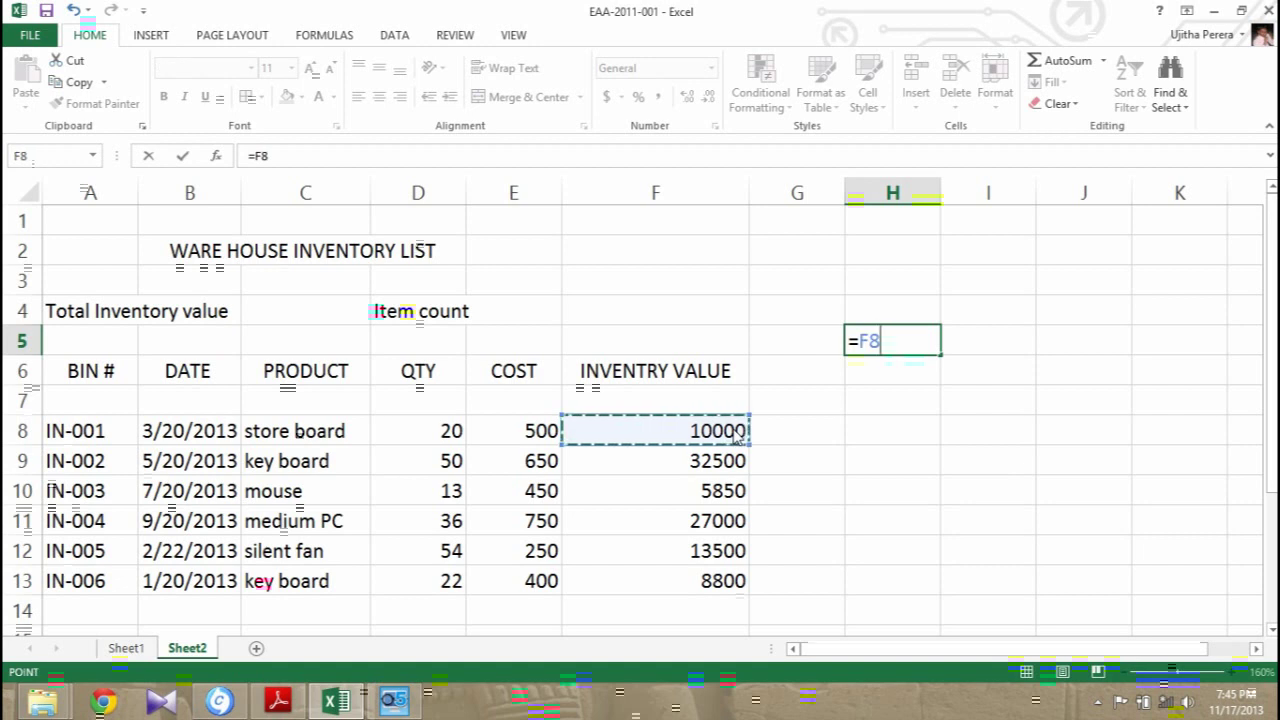
type("+")
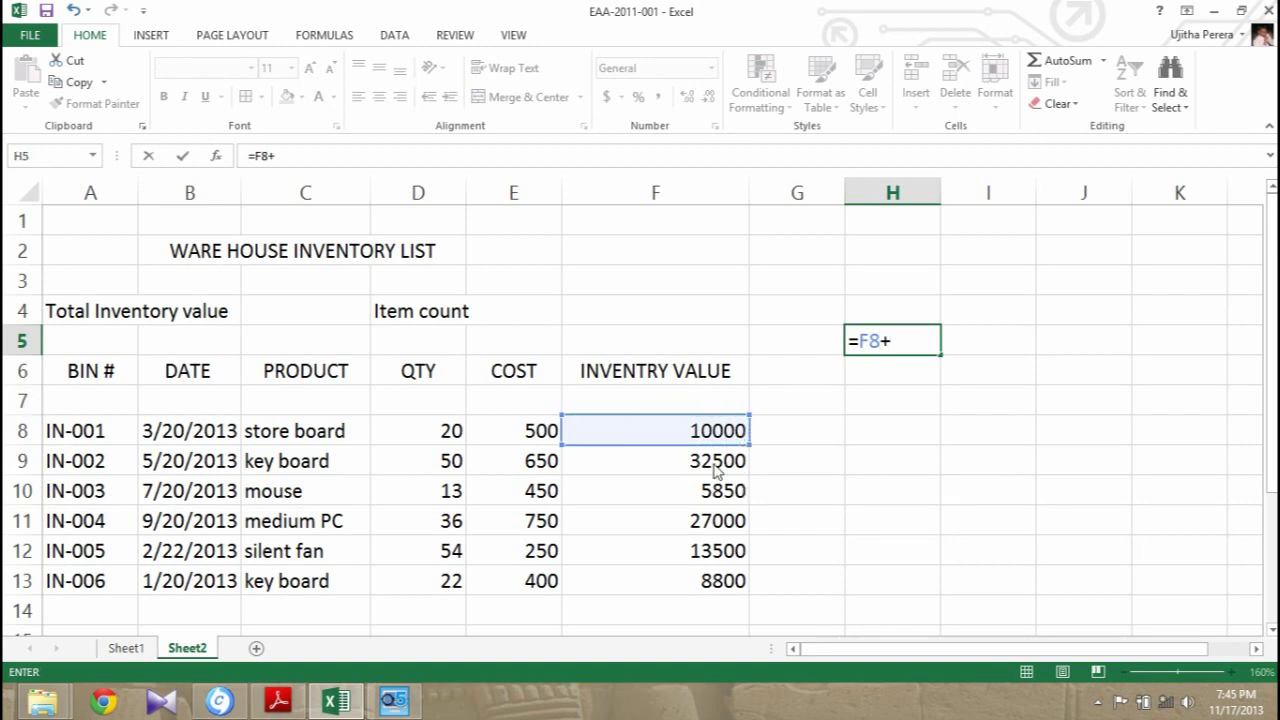
left_click(716, 470)
type("+")
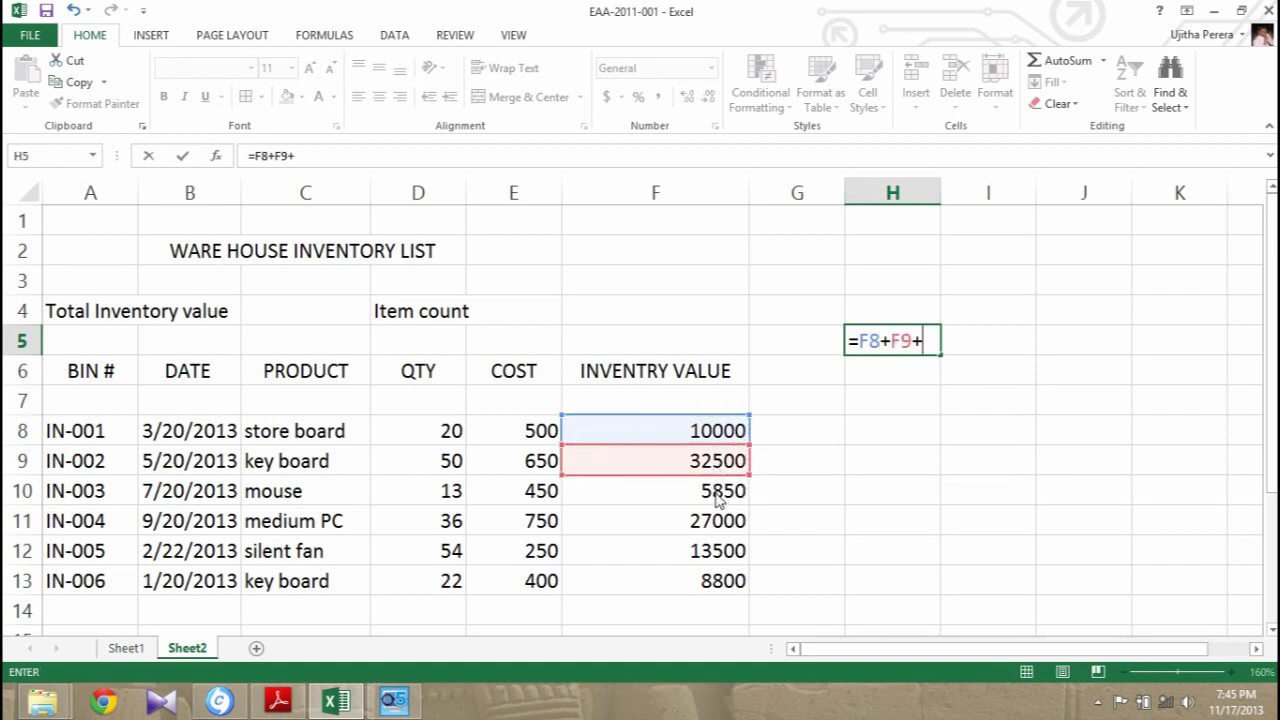
left_click(716, 500)
type("+")
left_click(715, 536)
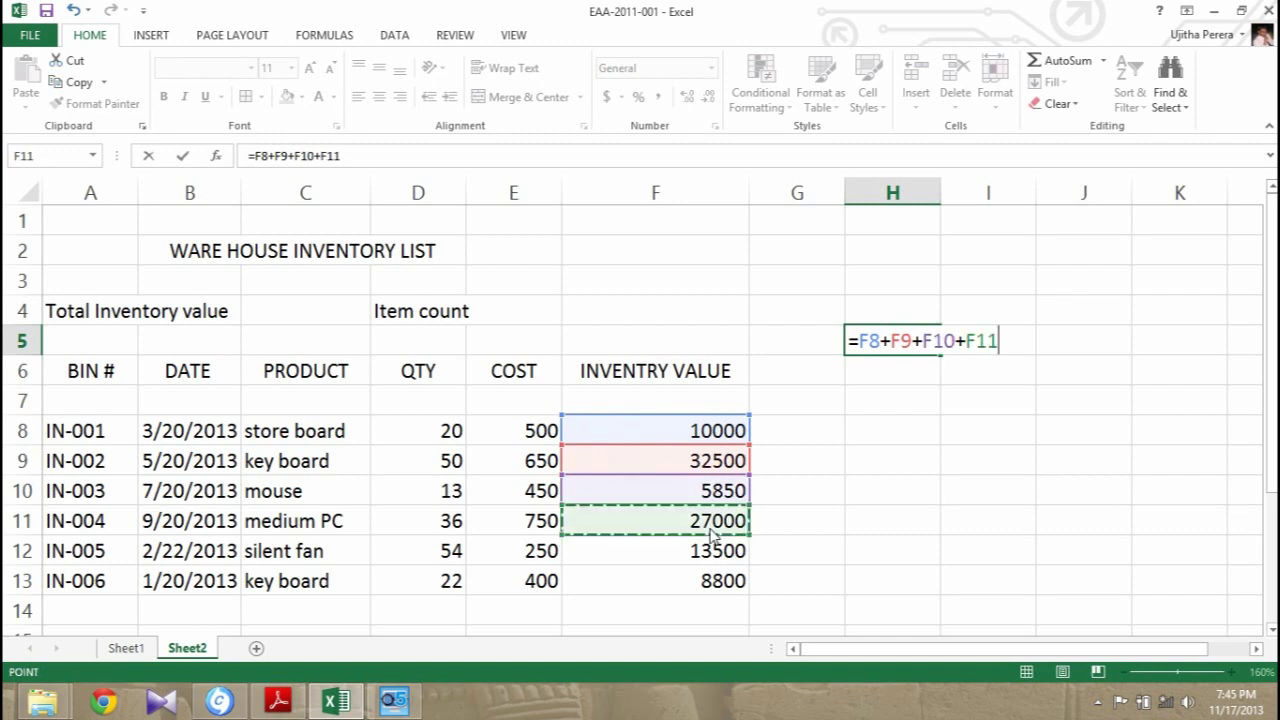
type("+")
left_click(716, 556)
type("+")
left_click(718, 588)
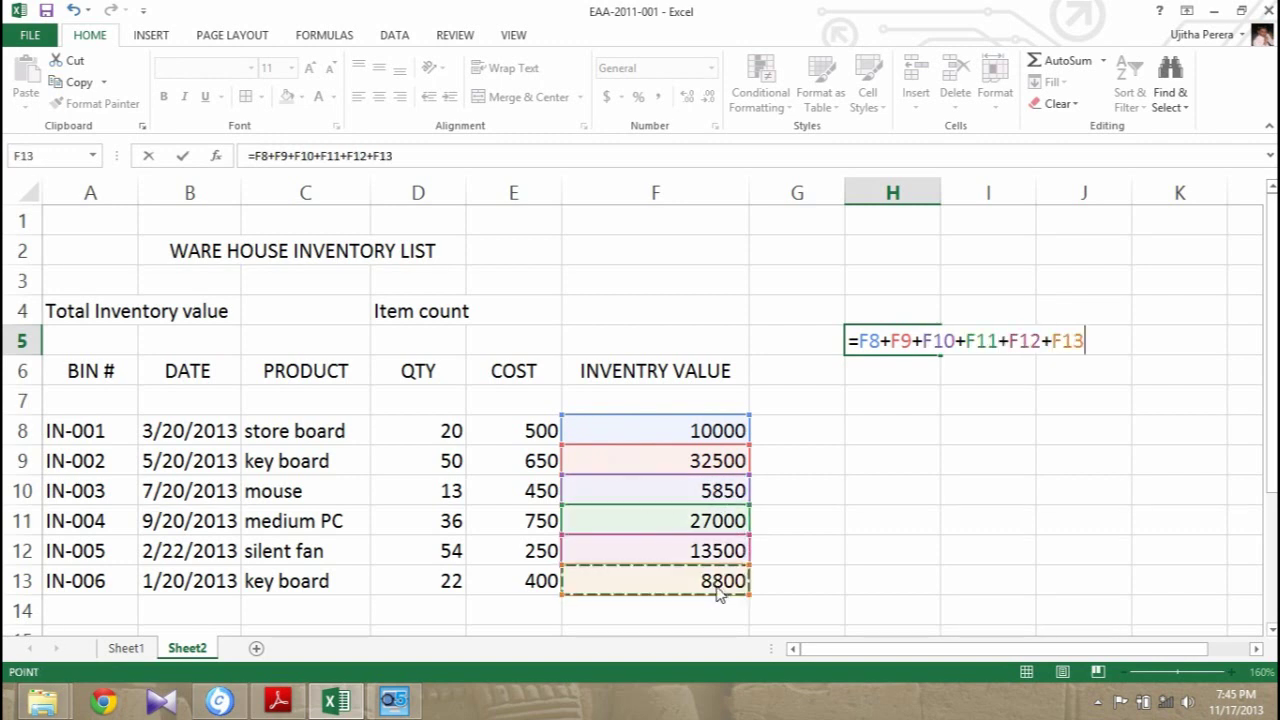
type("+")
key("BackSpace")
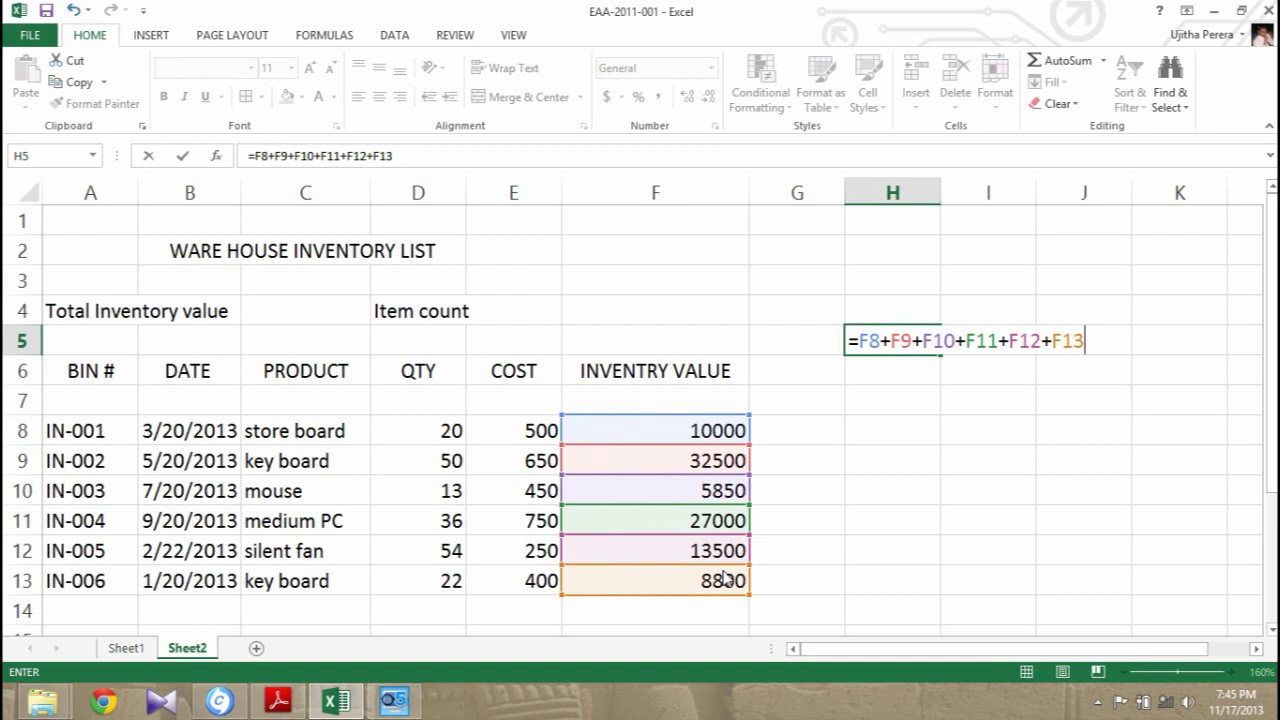
key("Return")
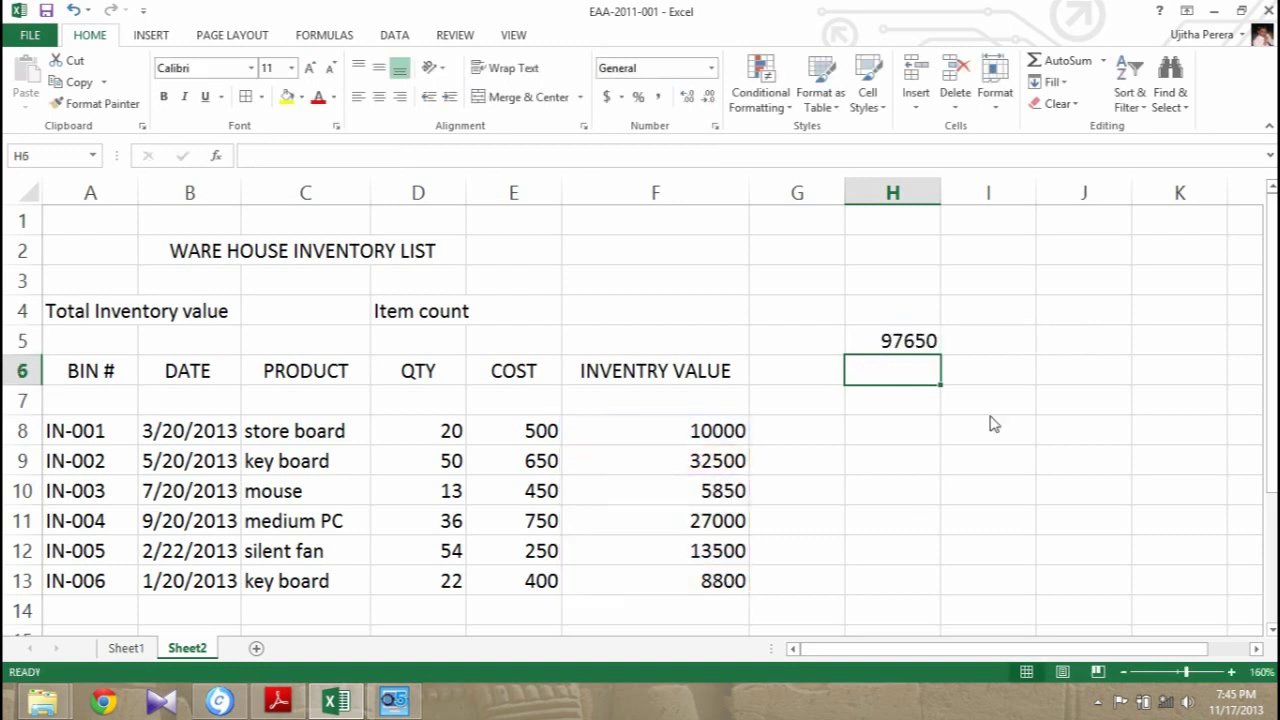
key("Up")
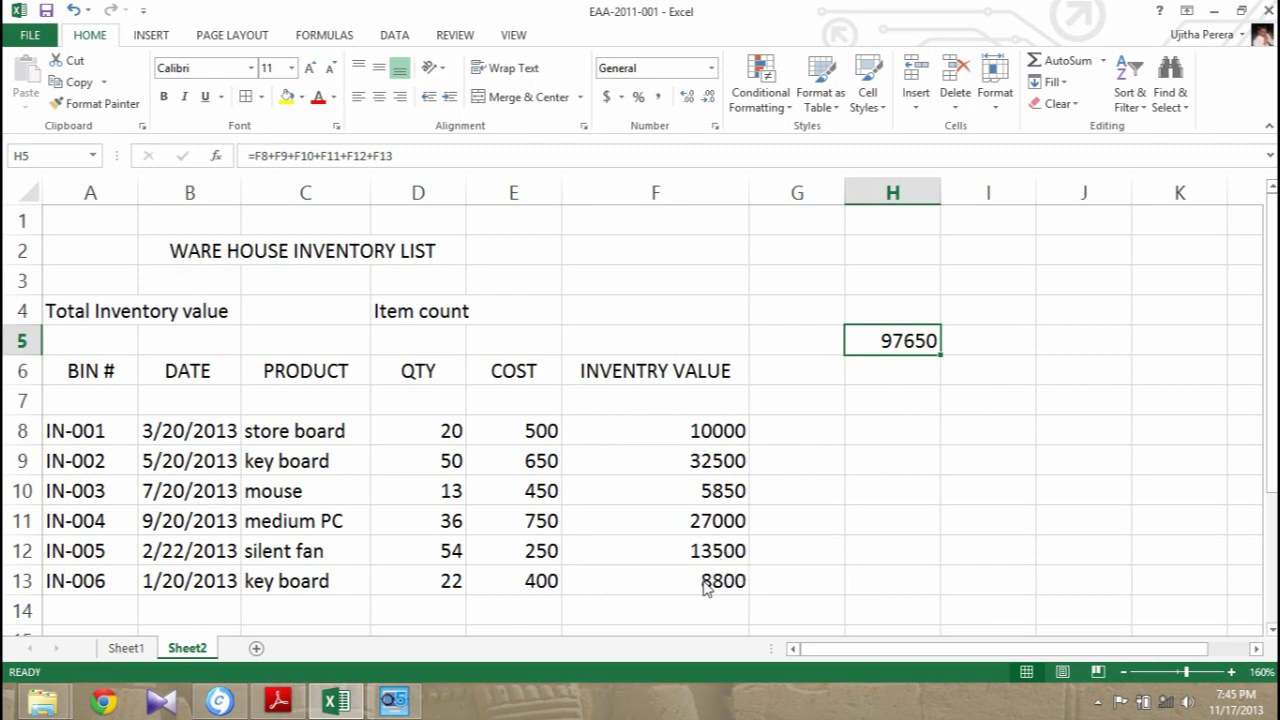
Step: Select E4 beside the Item count label and start a formula with =
left_click(789, 343)
left_click(636, 342)
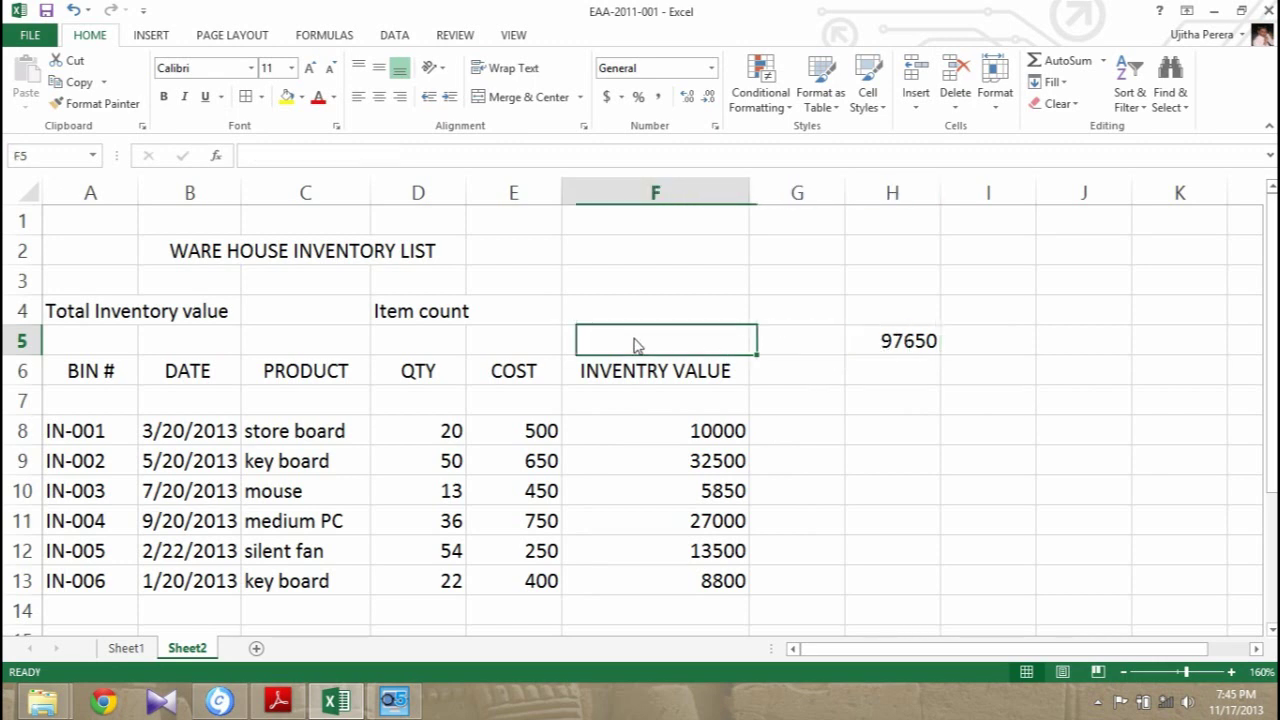
left_click(506, 316)
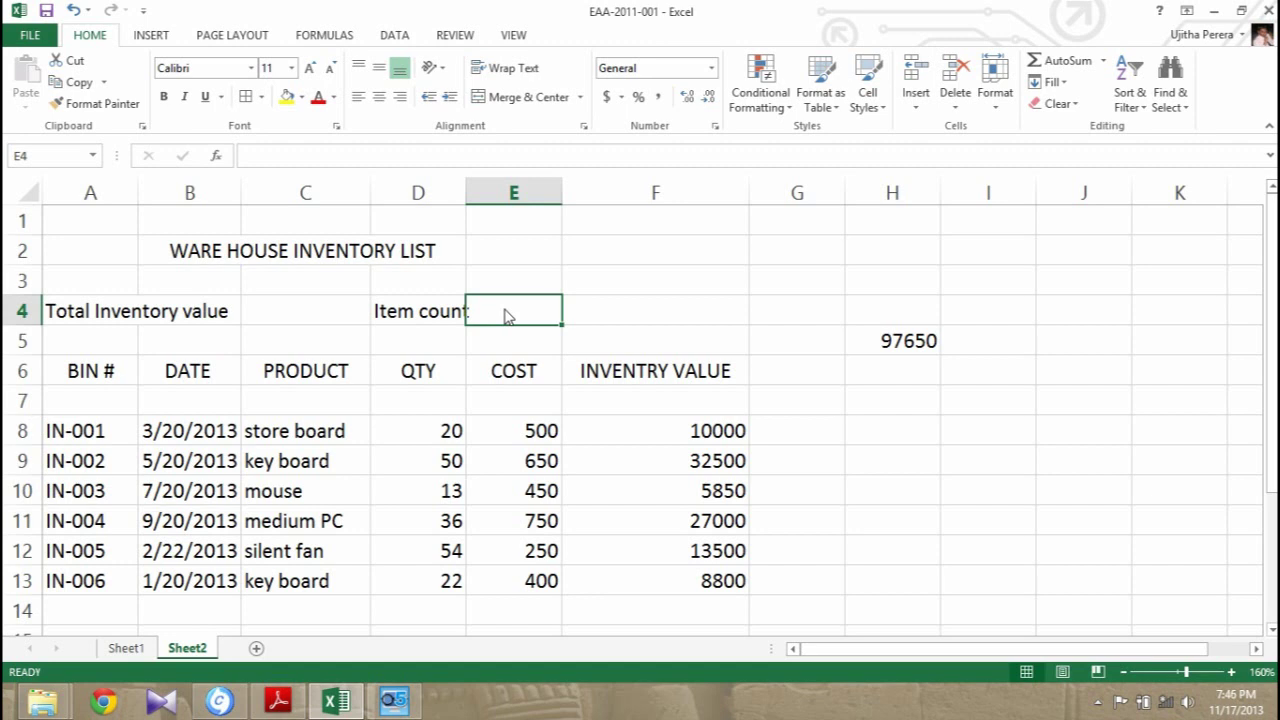
type("=")
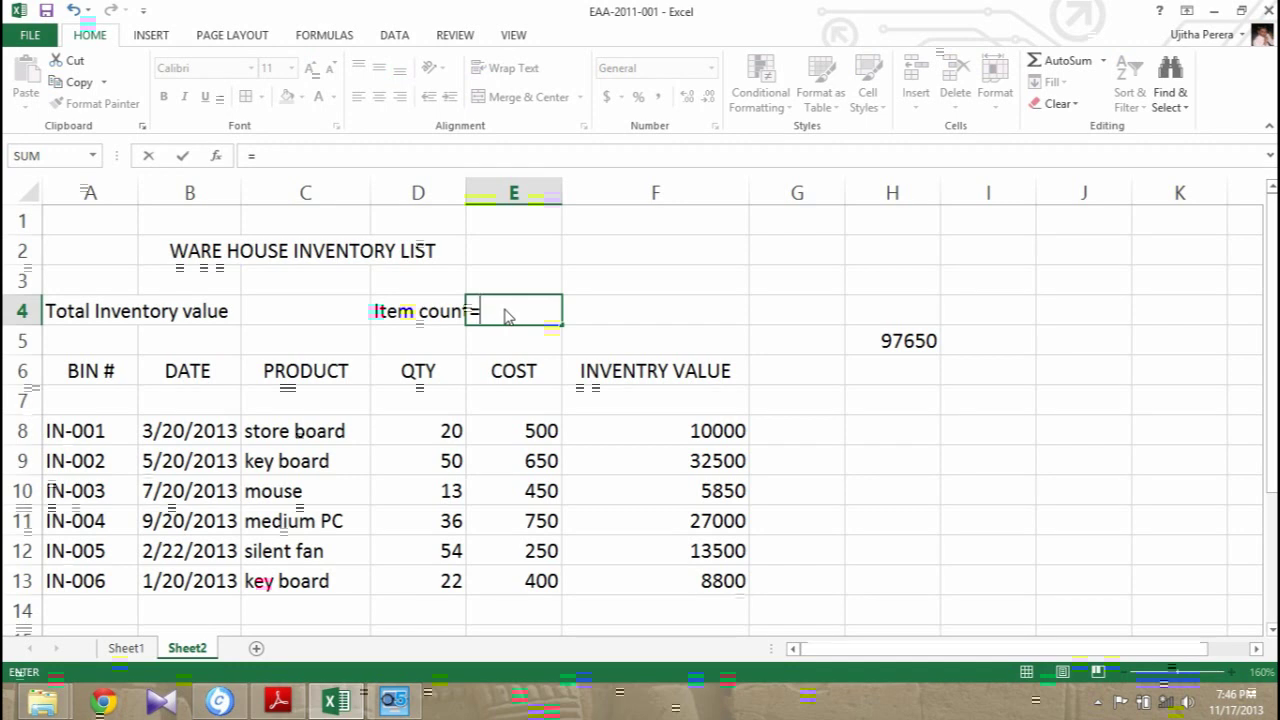
Step: Complete E4 as =sum(D8:D13) so the item count shows 195
type("s")
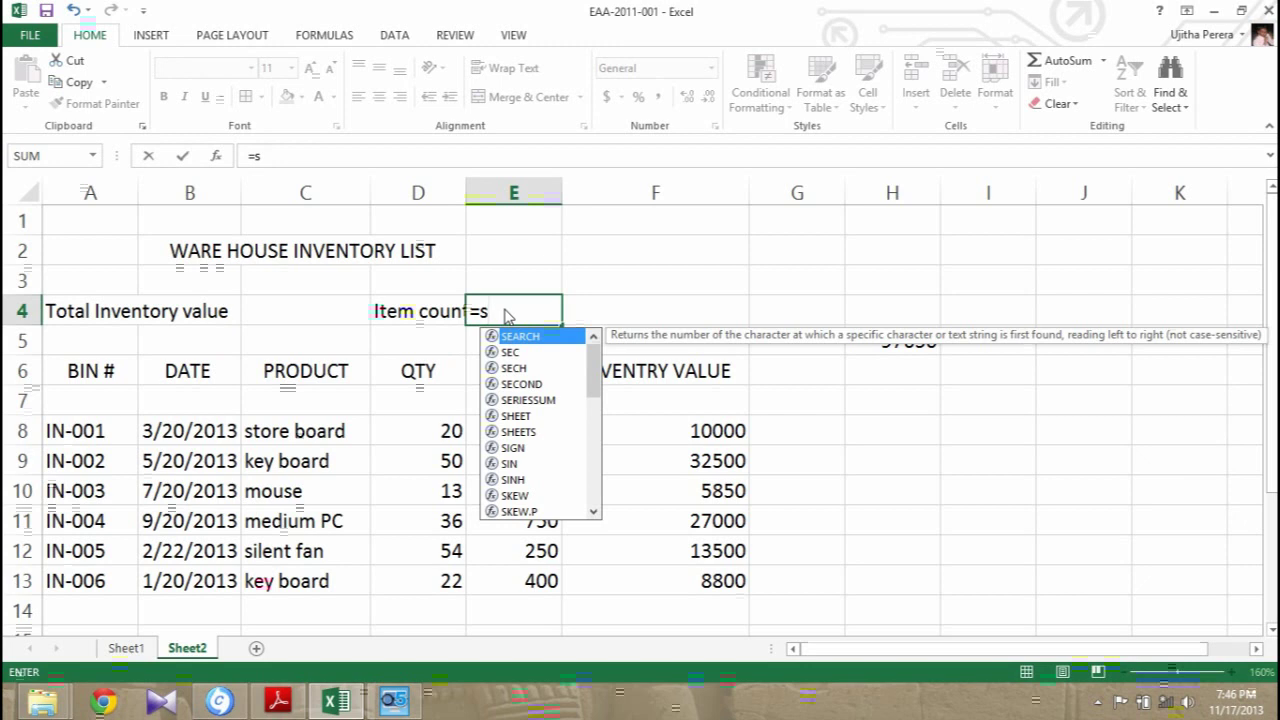
type("u")
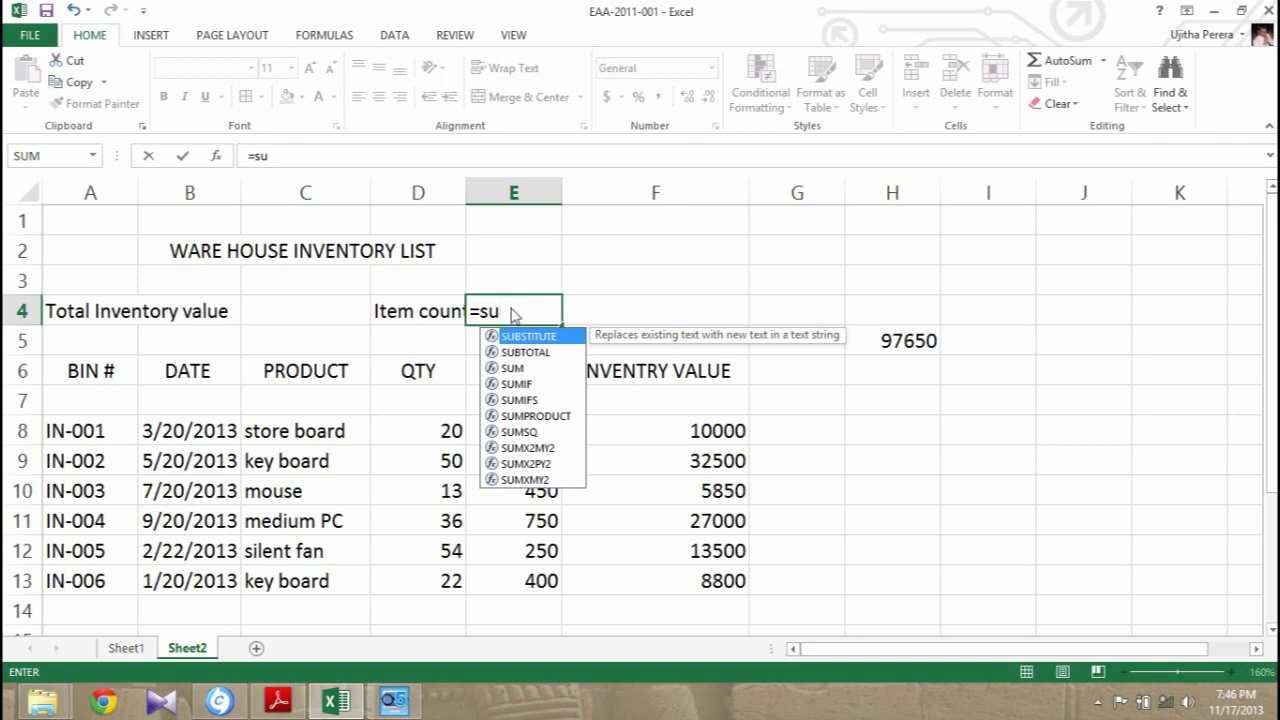
type("m")
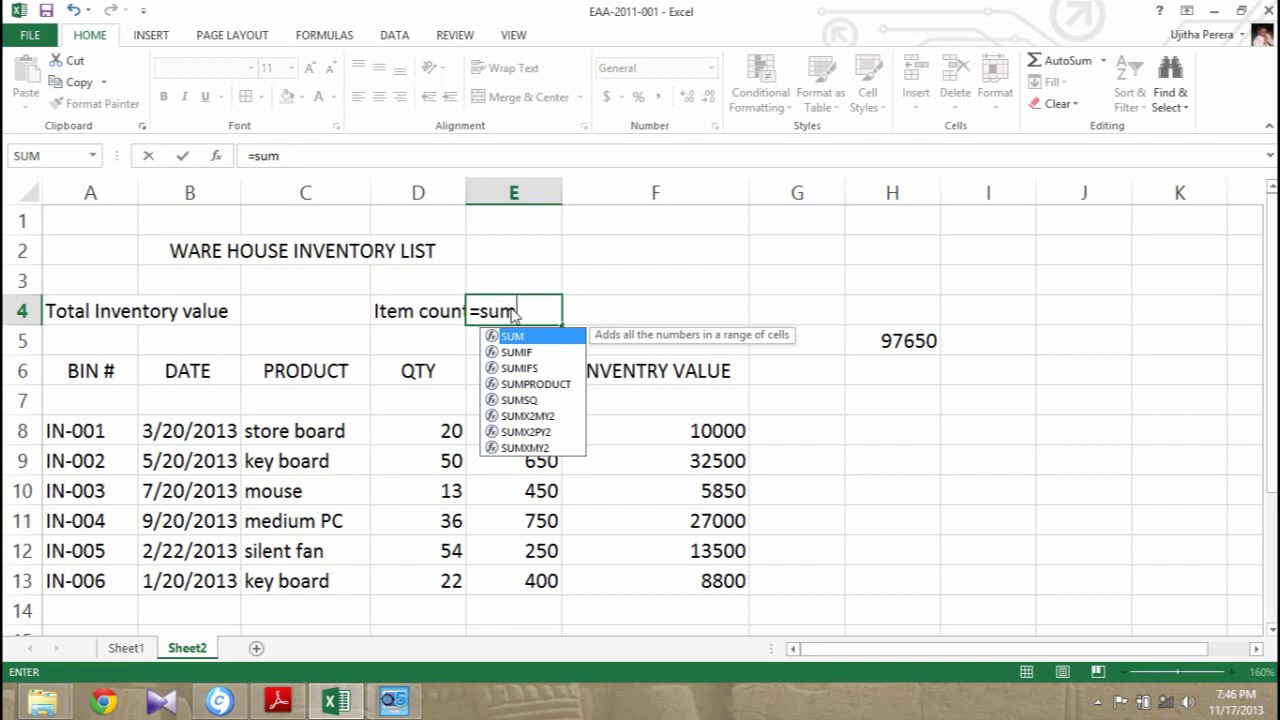
type("(")
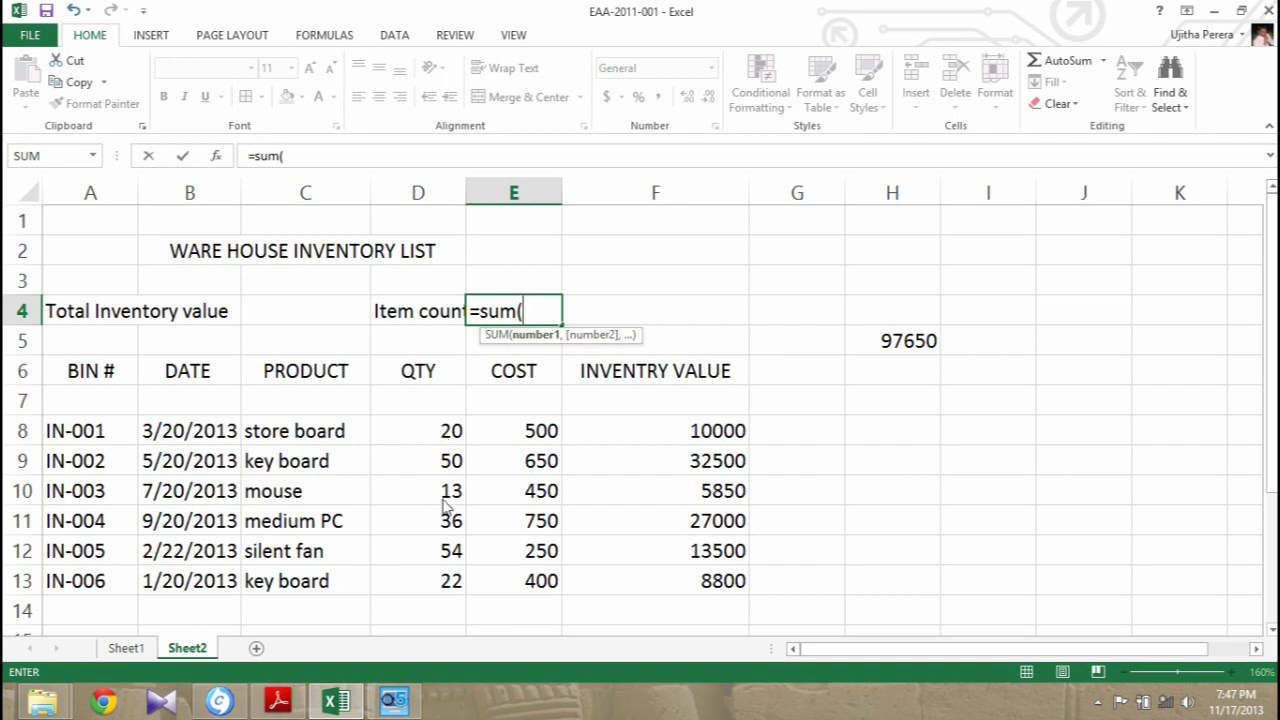
left_click(436, 443)
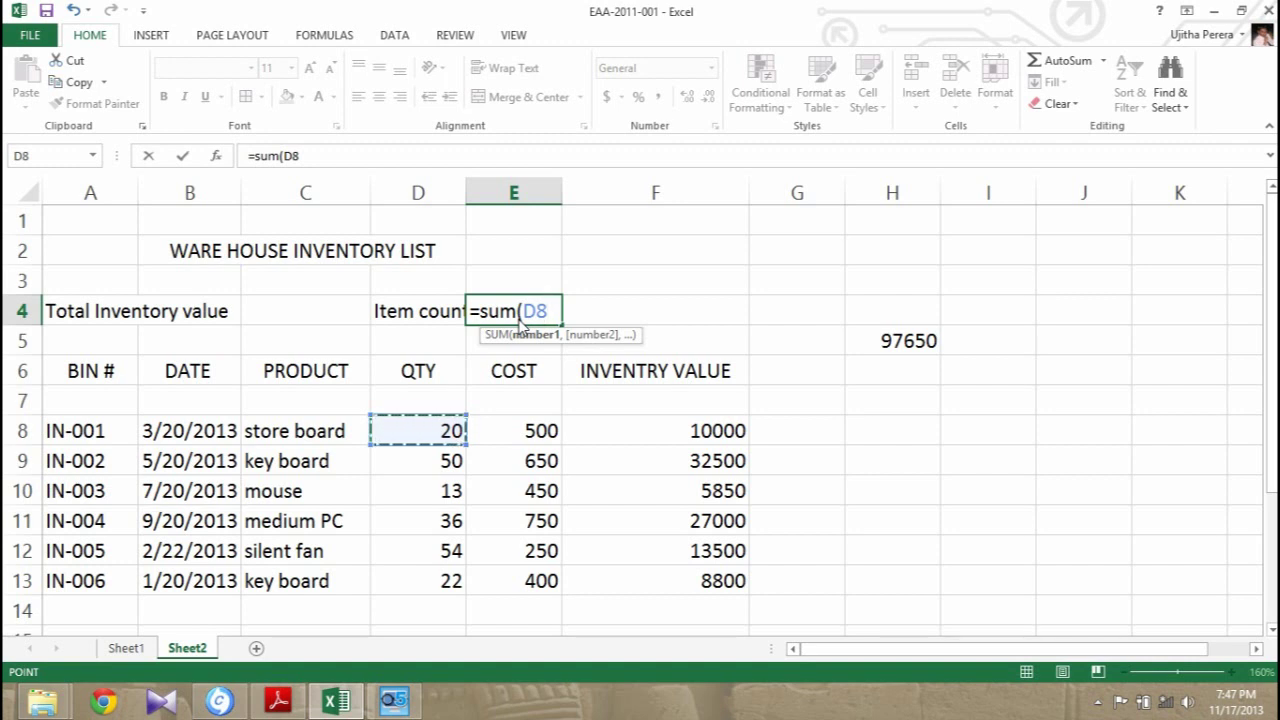
key("F8")
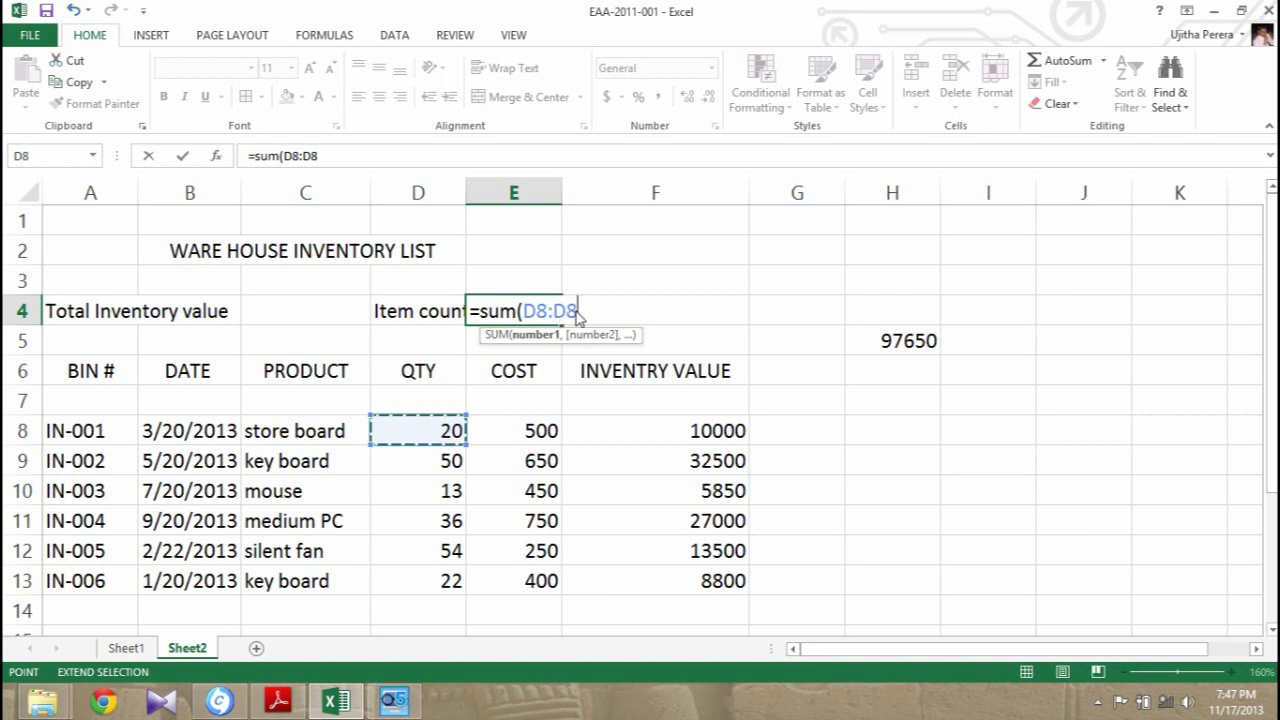
key("BackSpace")
key("BackSpace")
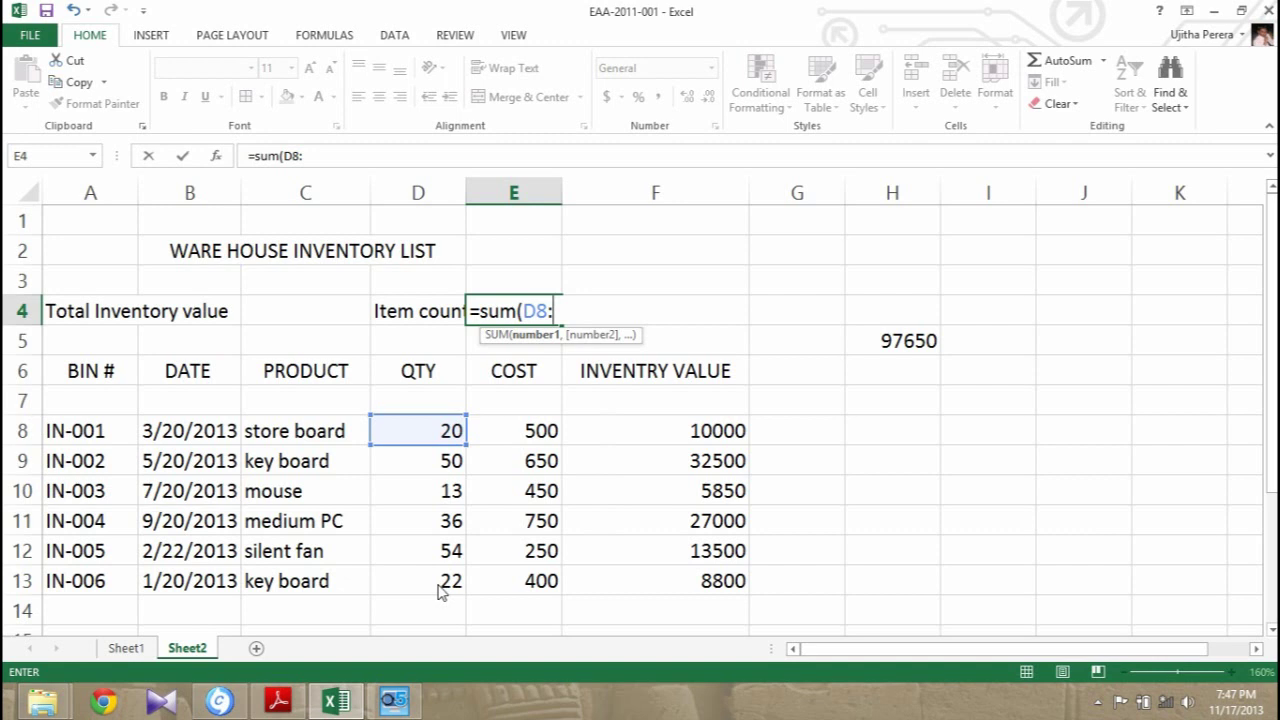
left_click(440, 585)
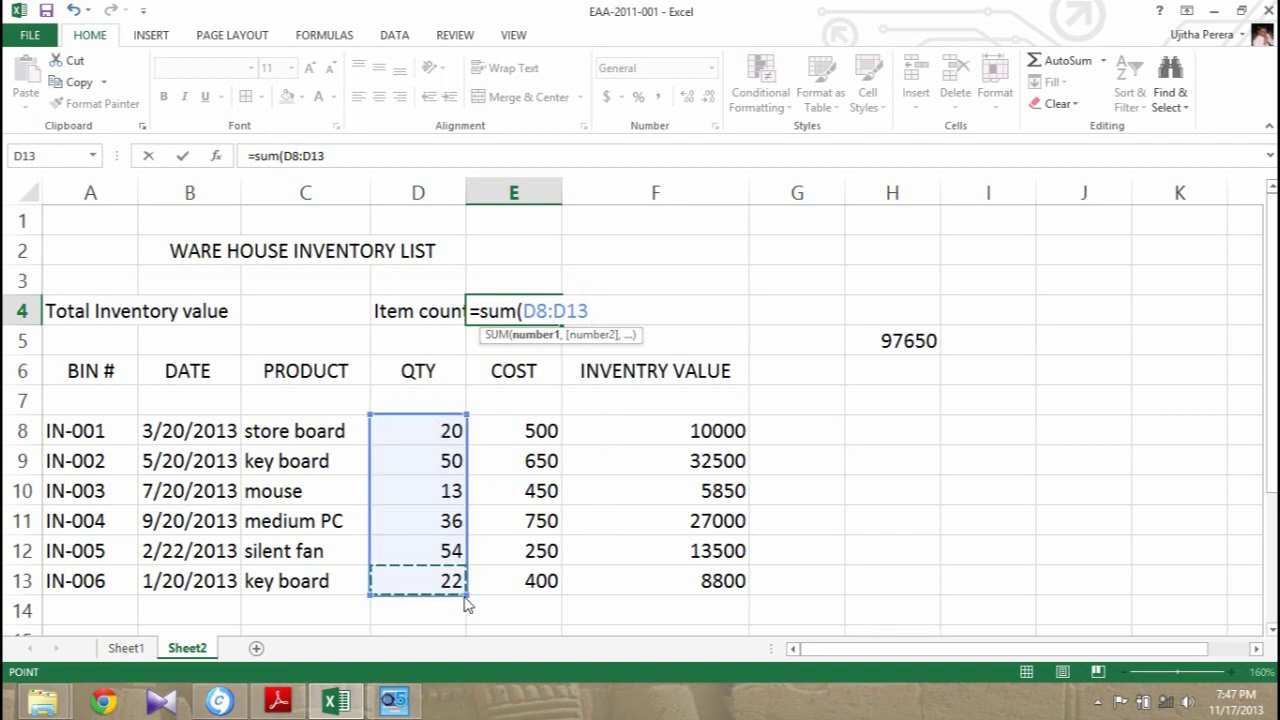
type(")")
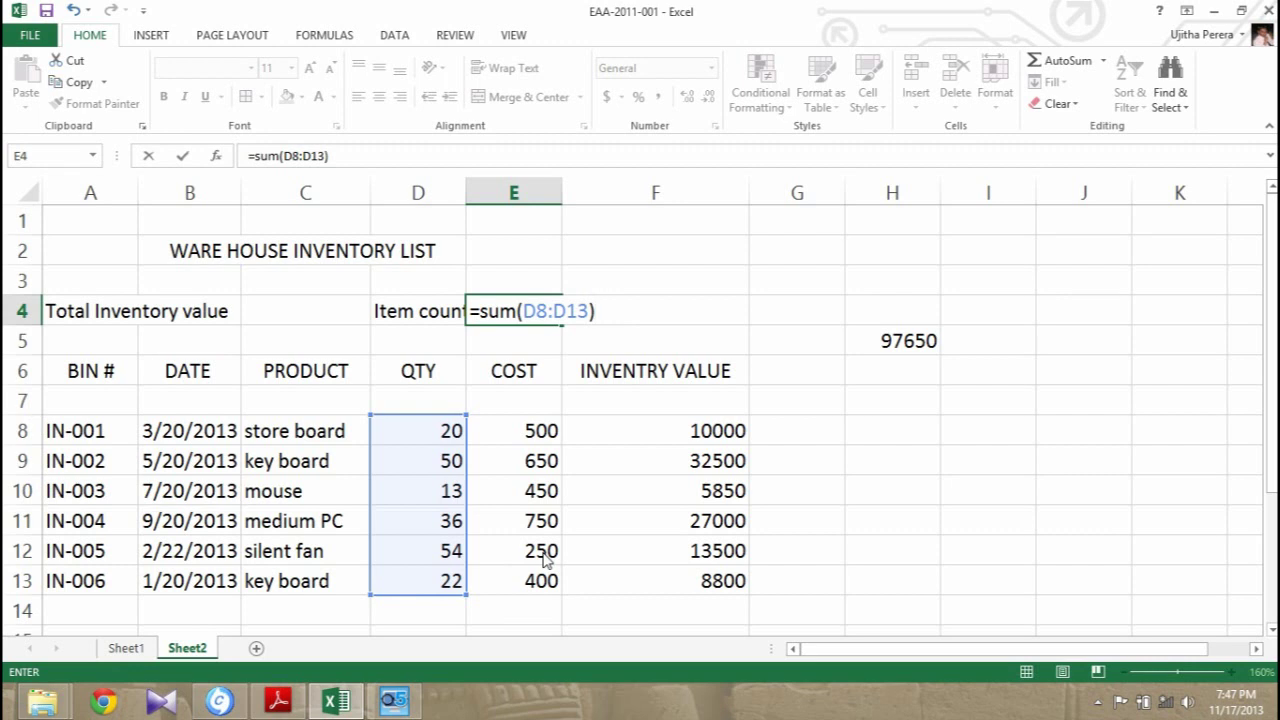
key("Return")
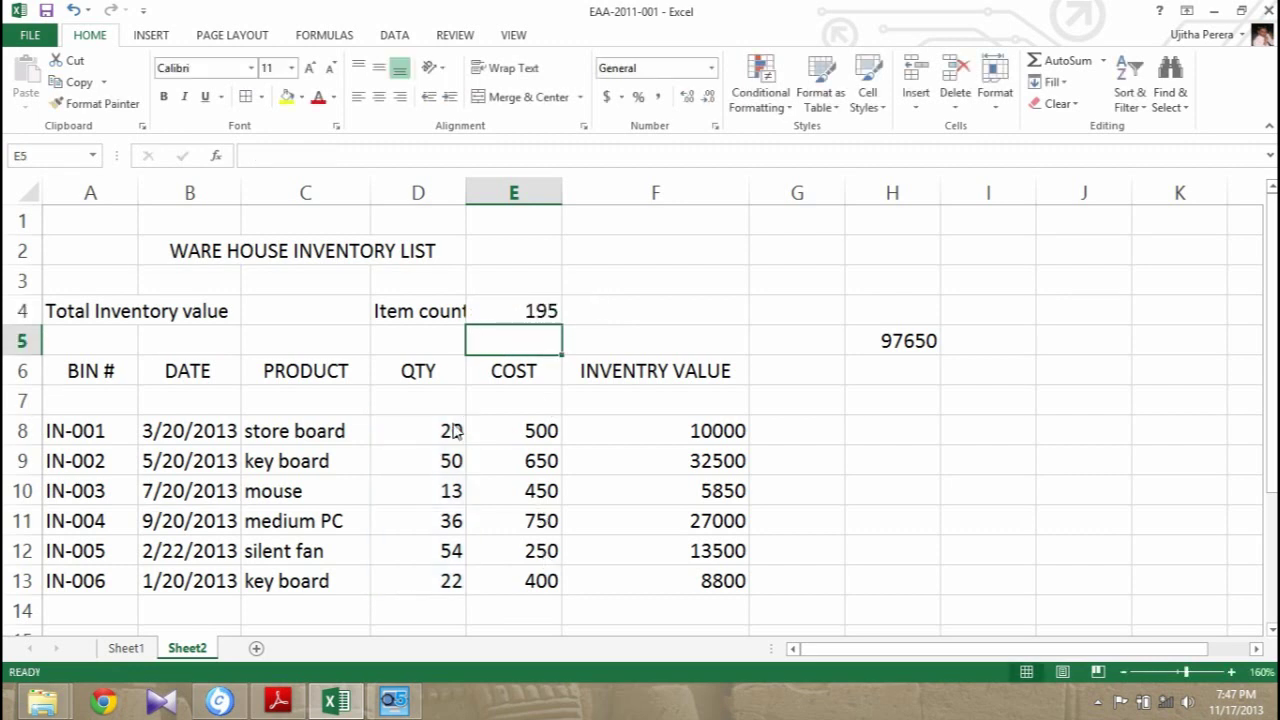
left_click(518, 312)
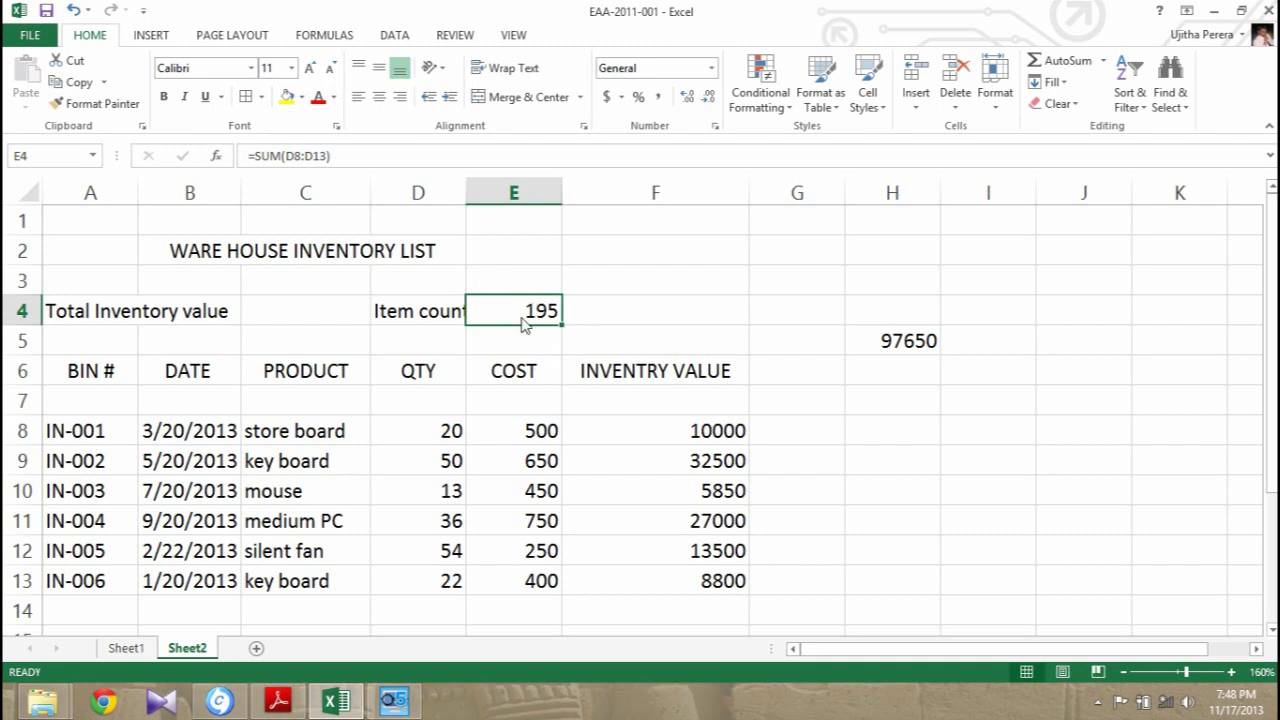
left_click(272, 160)
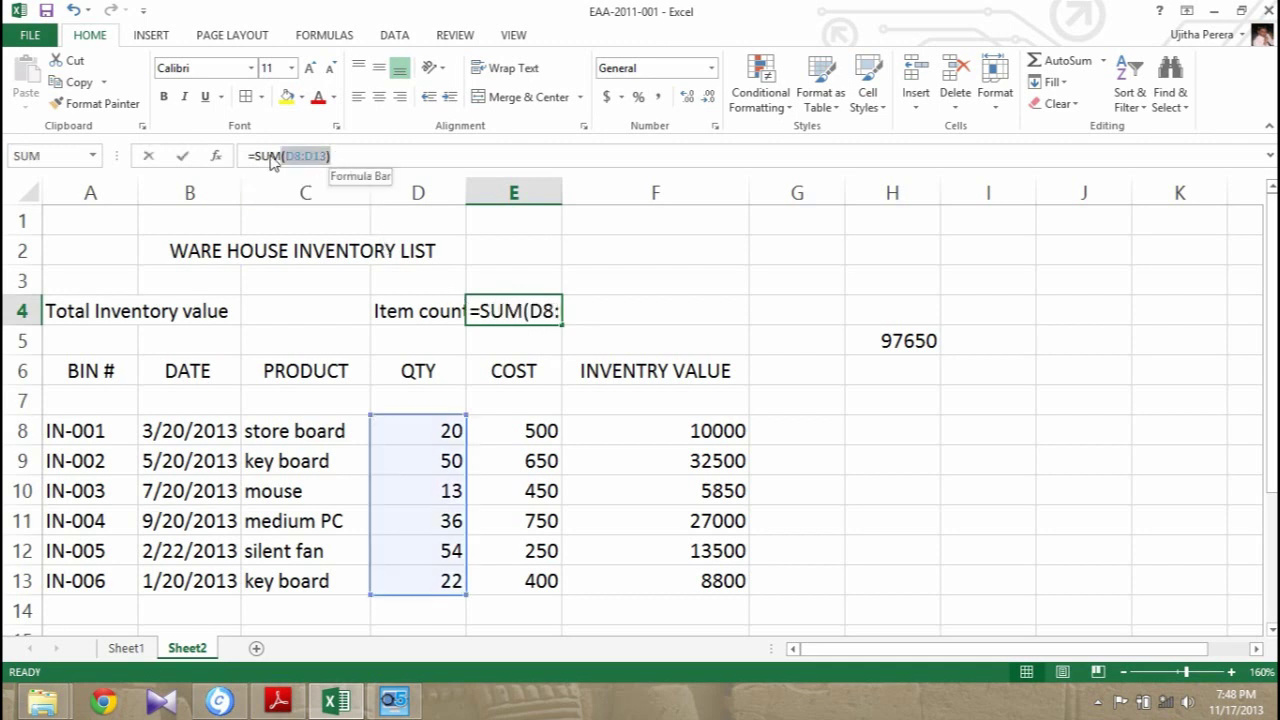
left_click(334, 160)
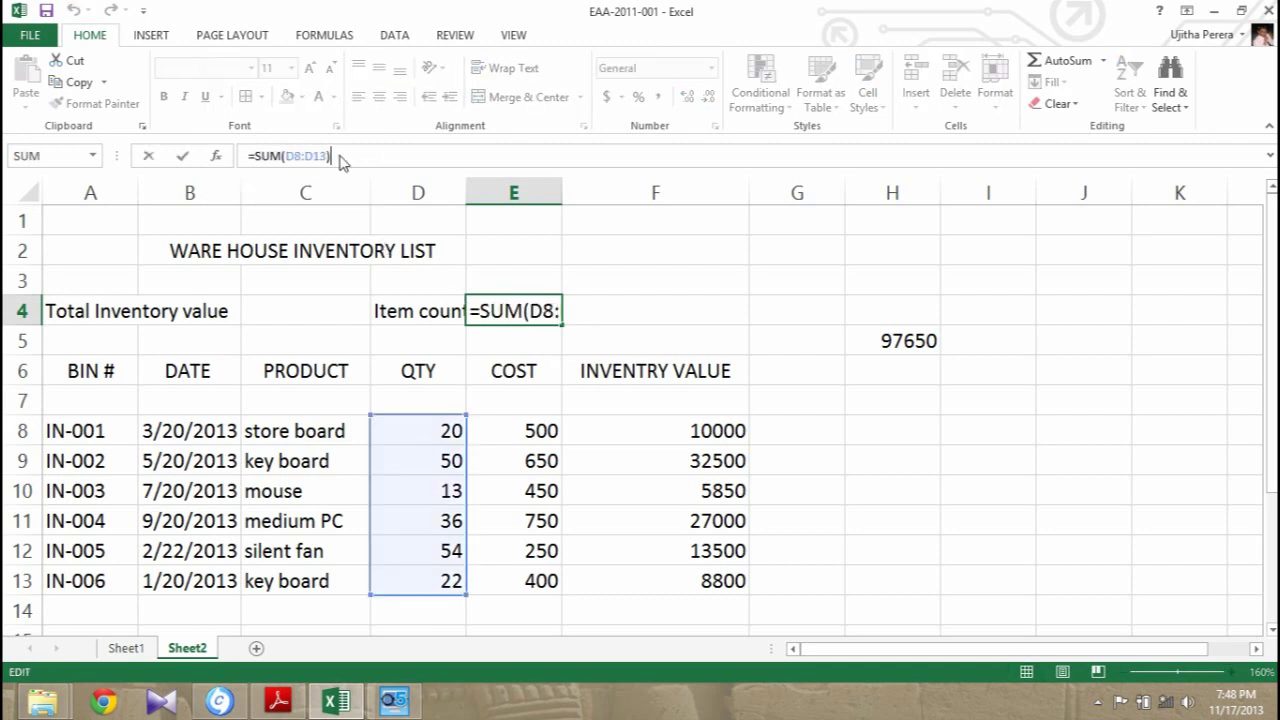
left_click(652, 284)
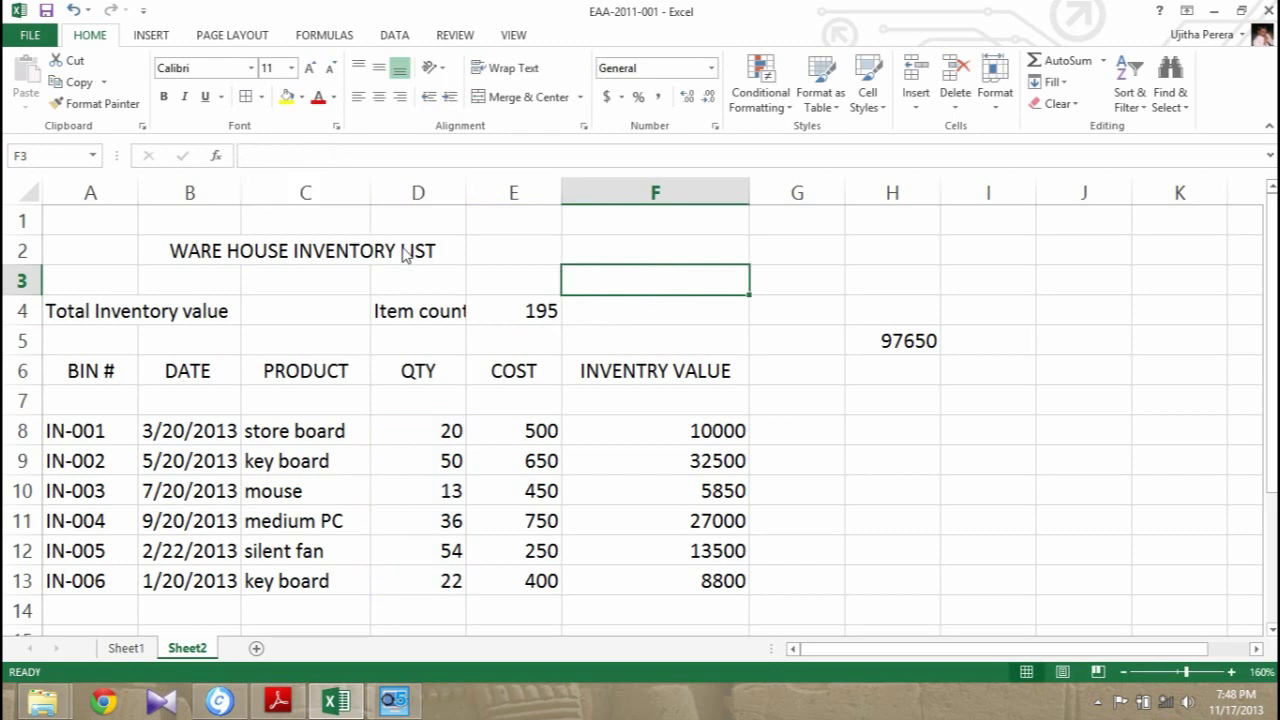
left_click(528, 443)
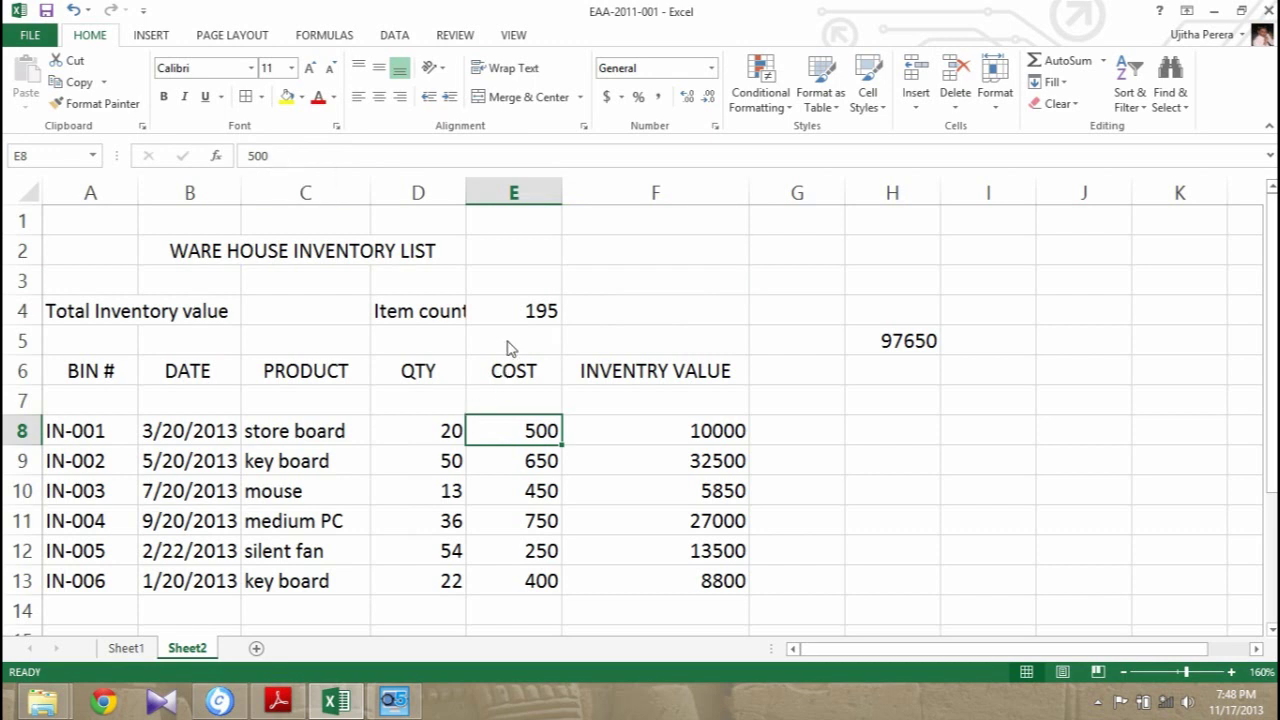
left_click(515, 322)
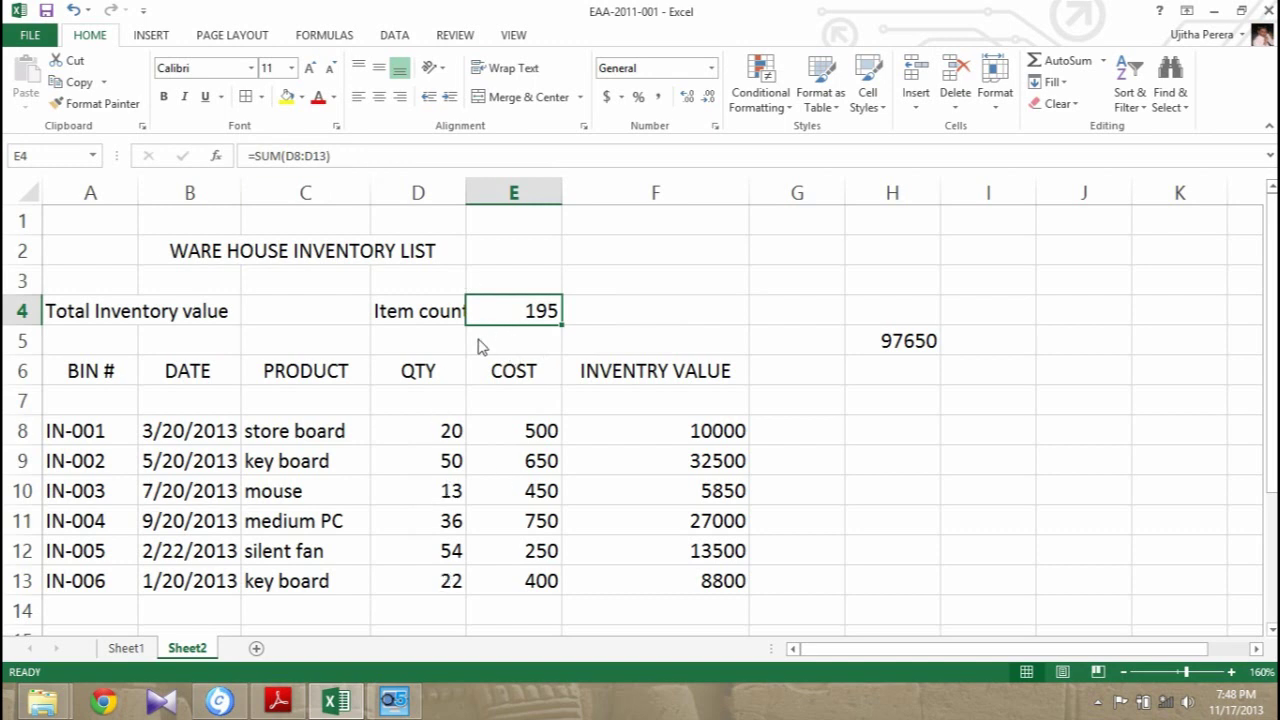
left_click(310, 314)
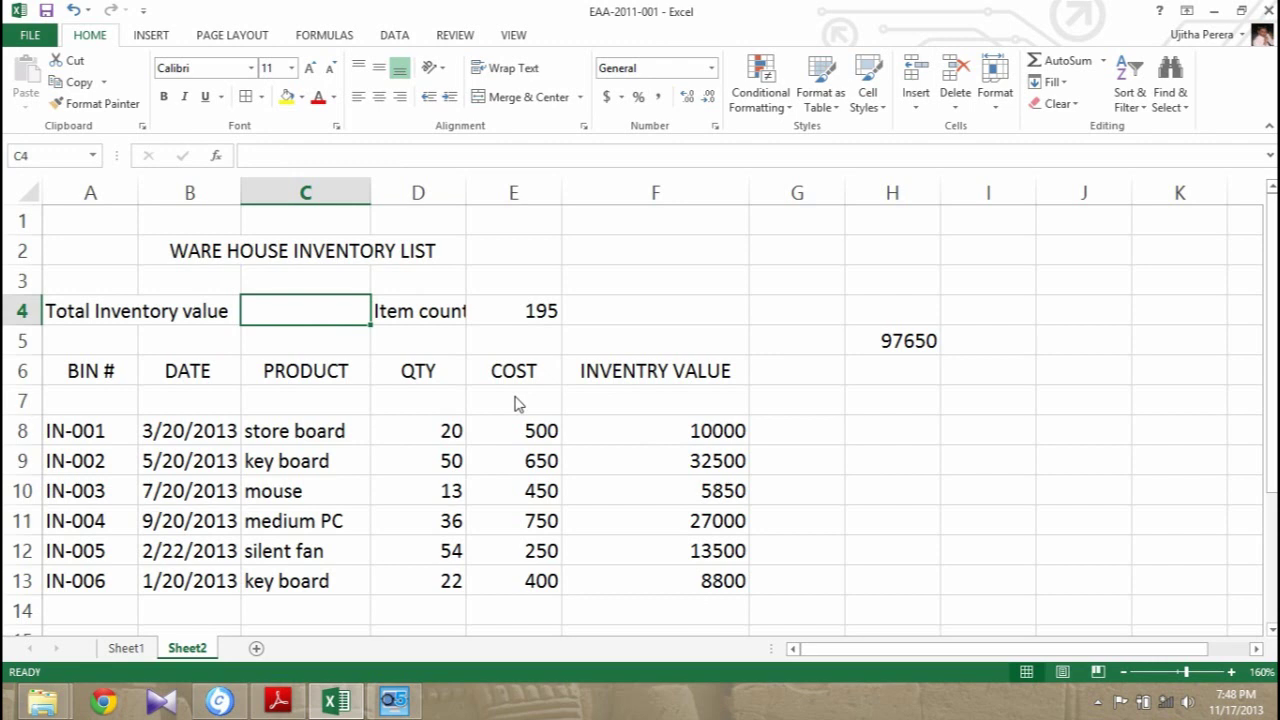
type("+")
key("BackSpace")
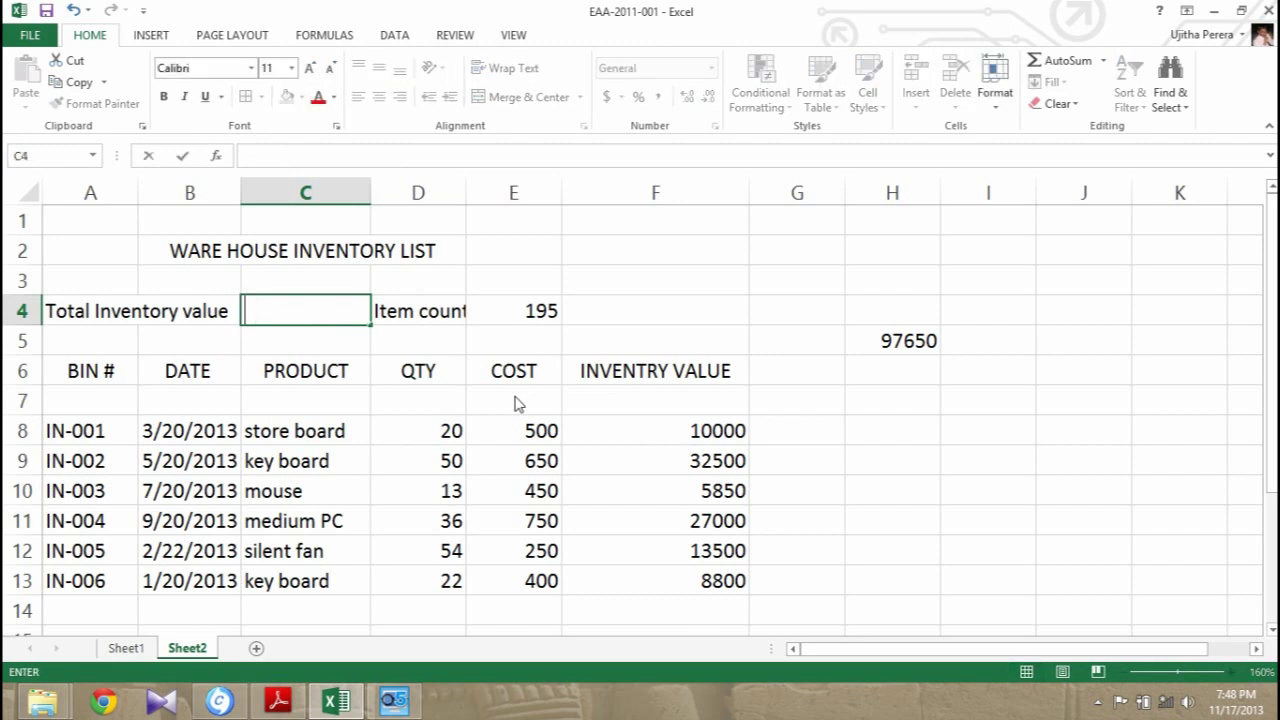
type("=")
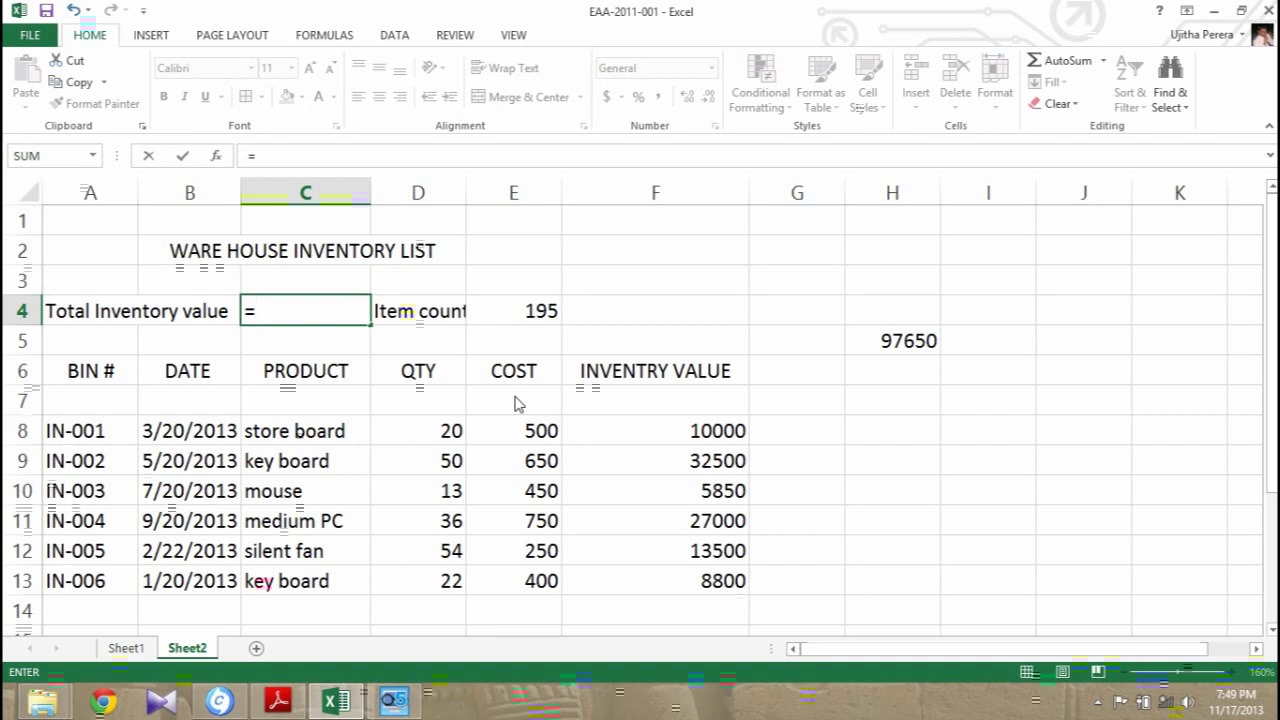
type("av")
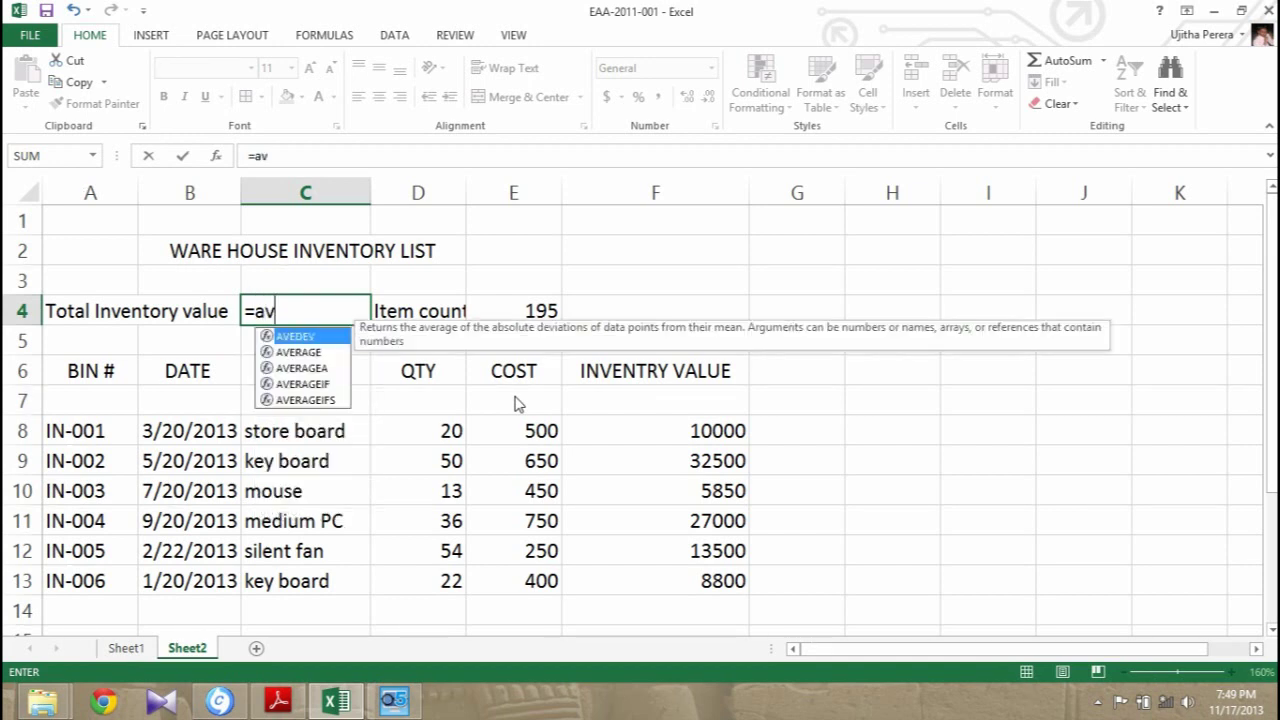
type("era")
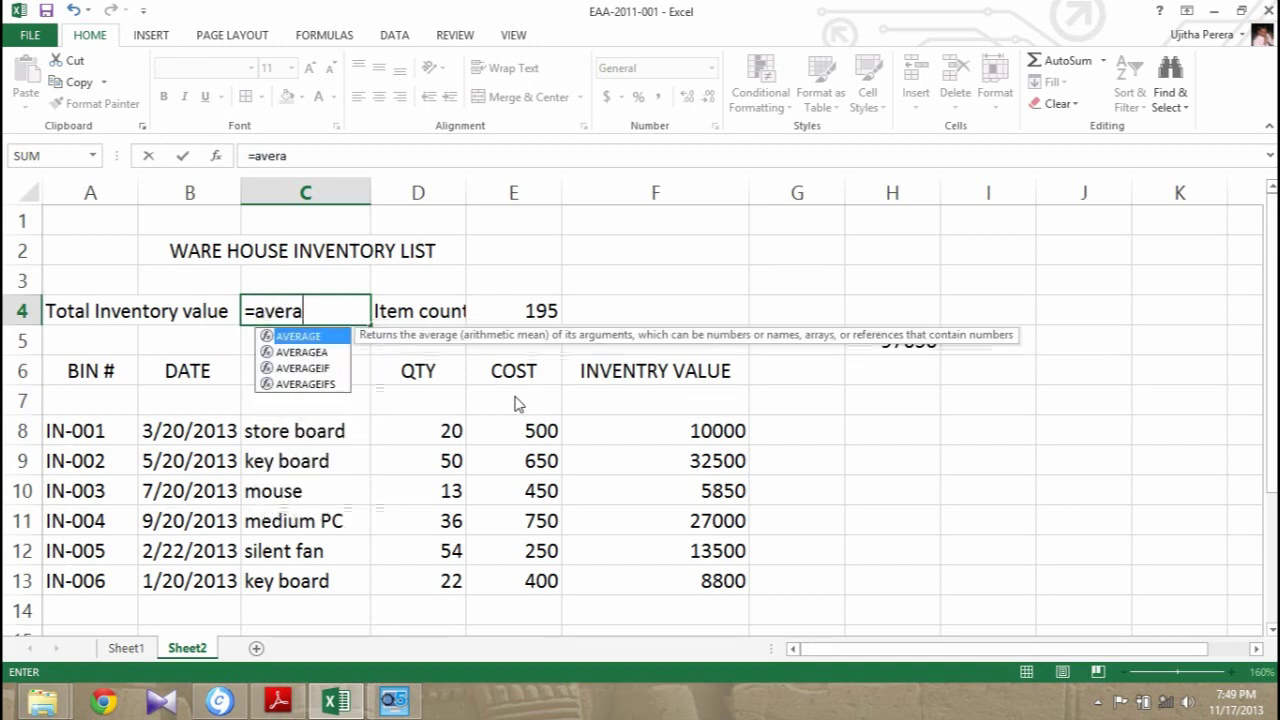
type("ge")
key("BackSpace")
key("BackSpace")
key("BackSpace")
key("BackSpace")
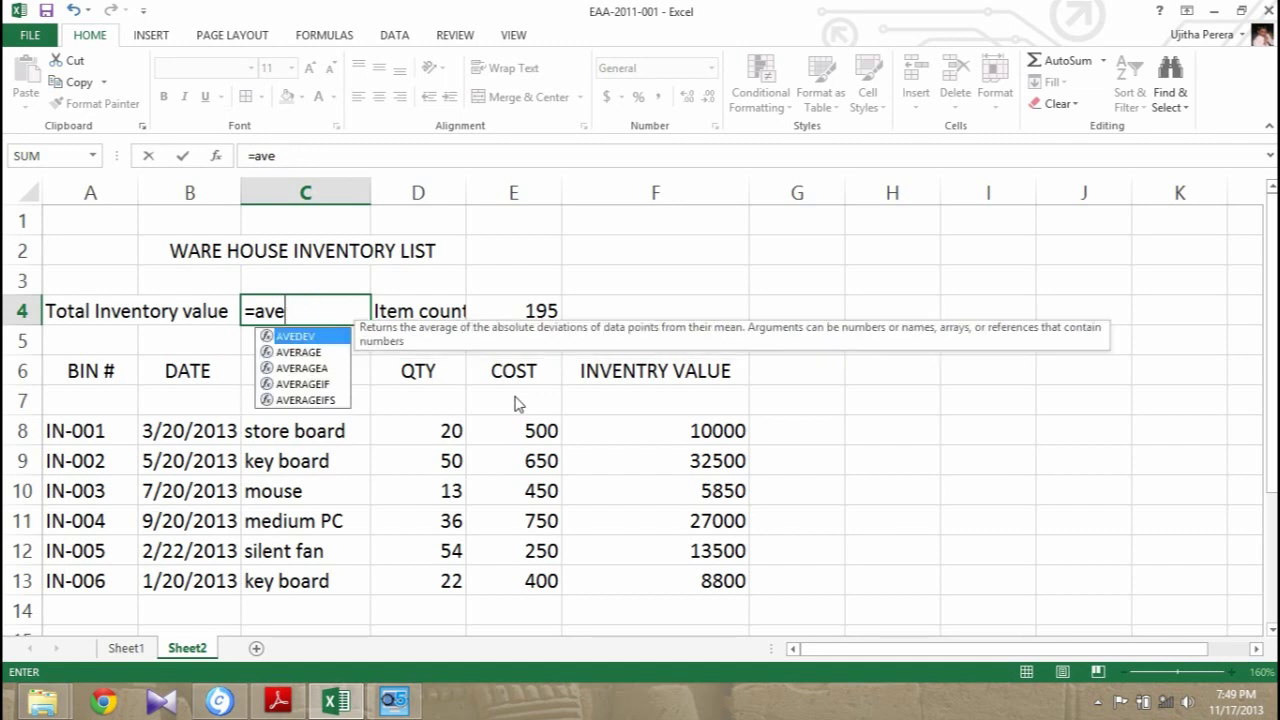
key("BackSpace")
key("BackSpace")
key("BackSpace")
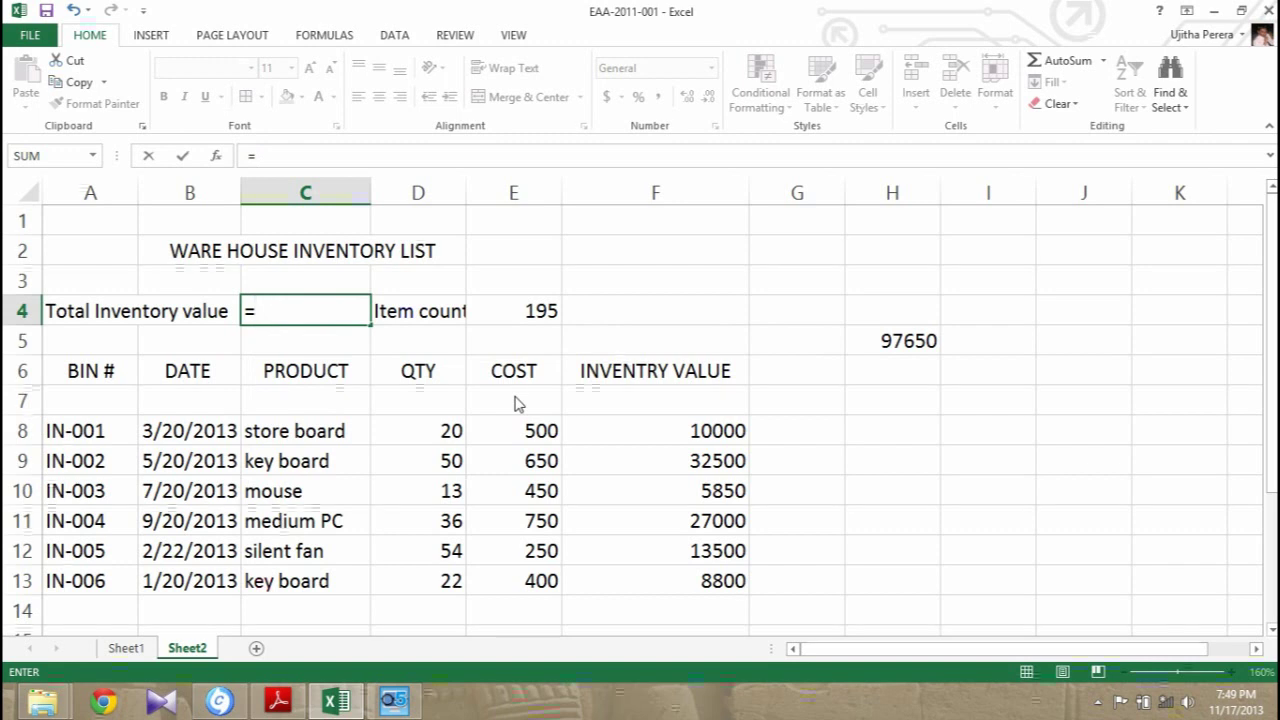
type("sum")
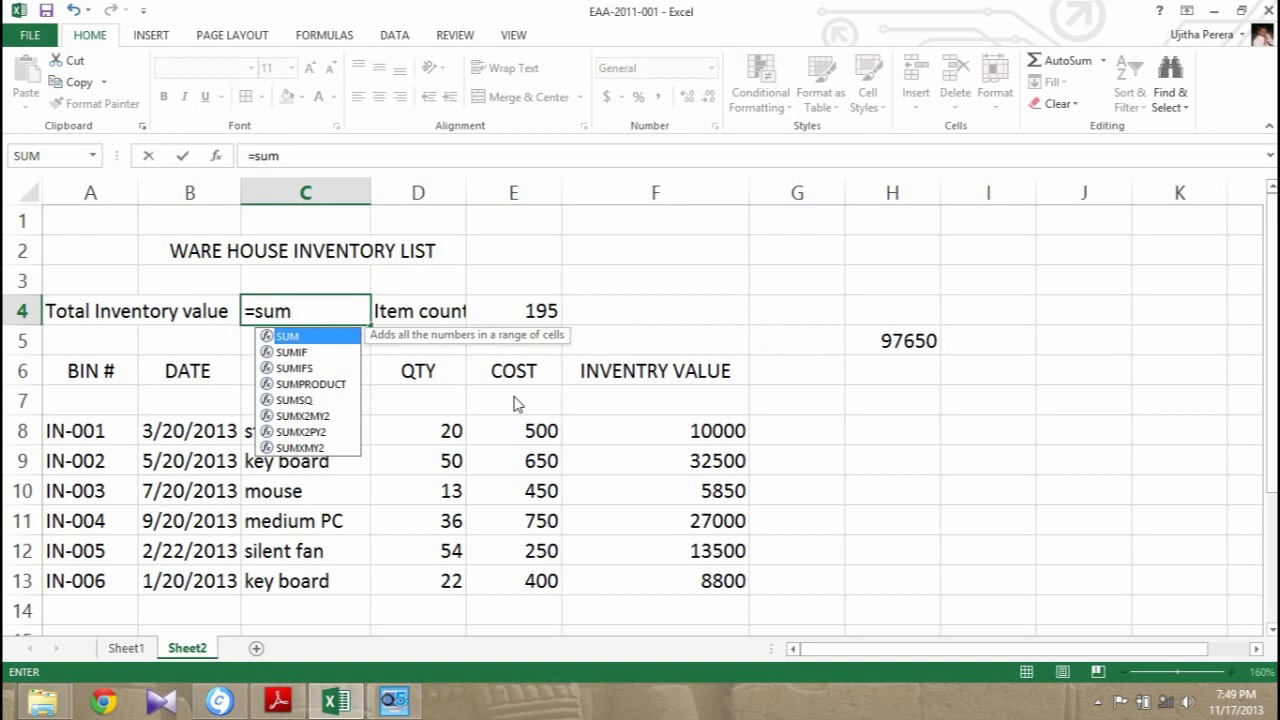
key("BackSpace")
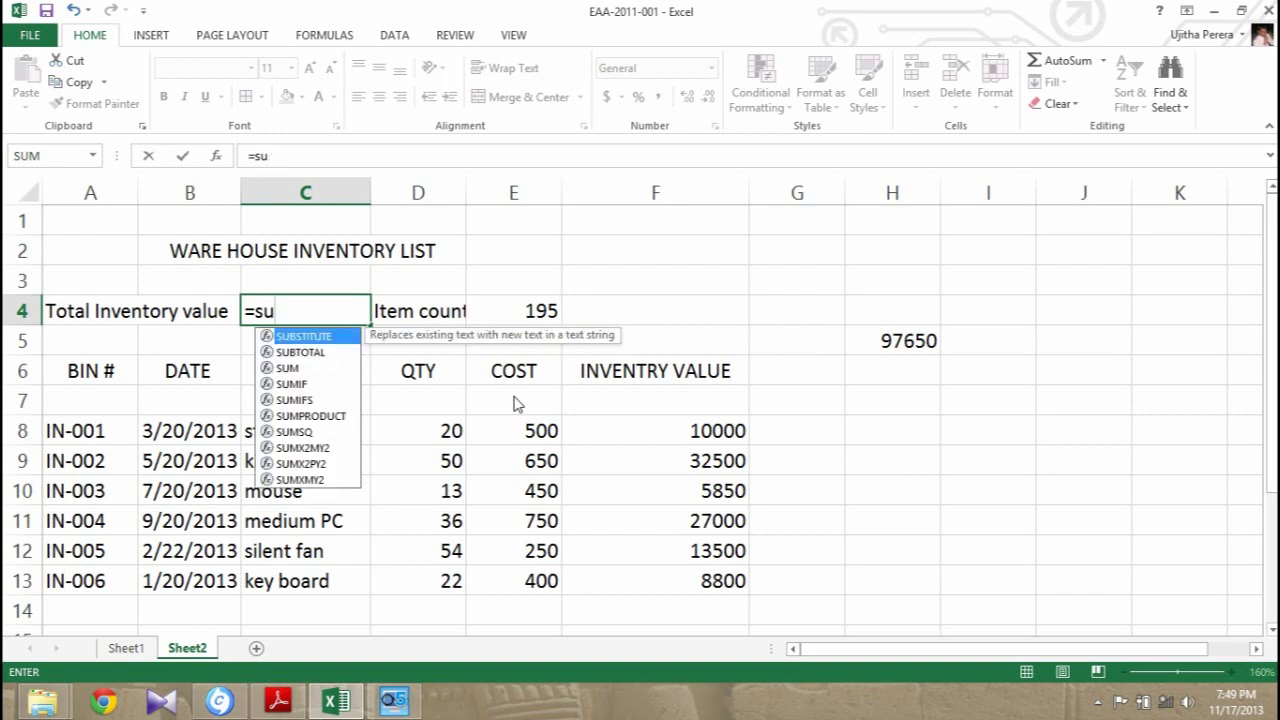
type("m(")
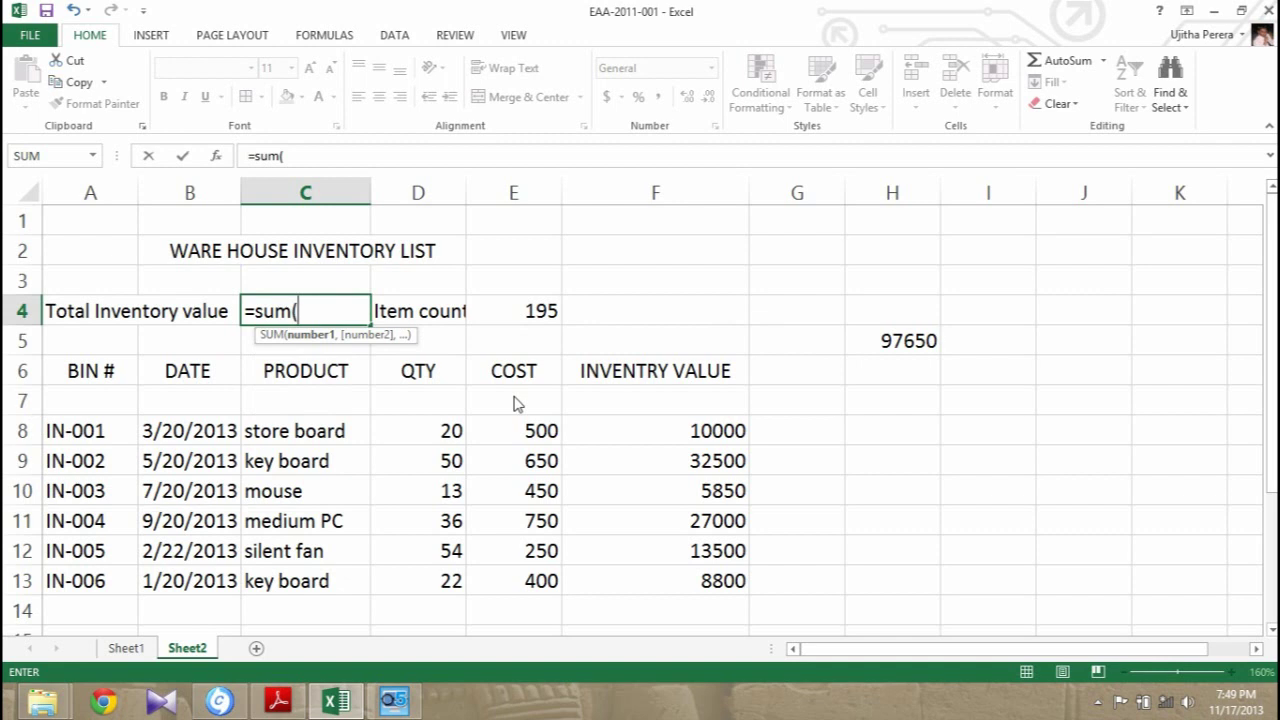
left_click(716, 437)
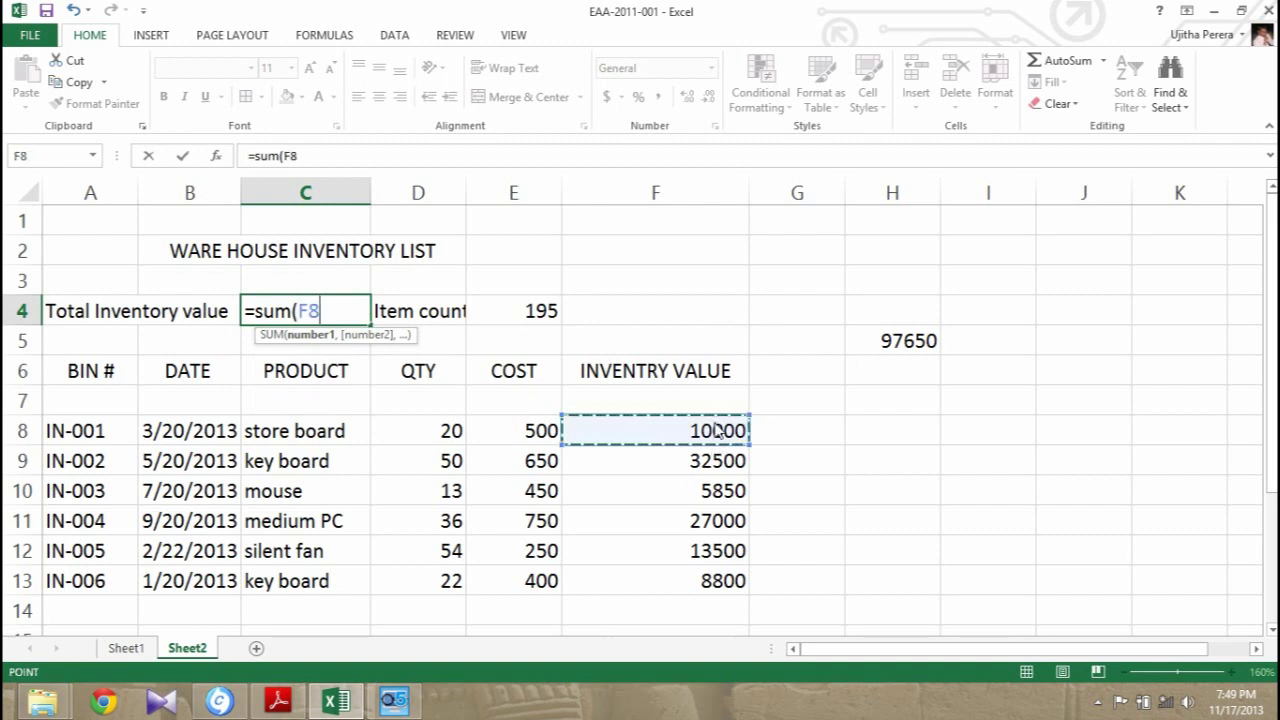
key("F8")
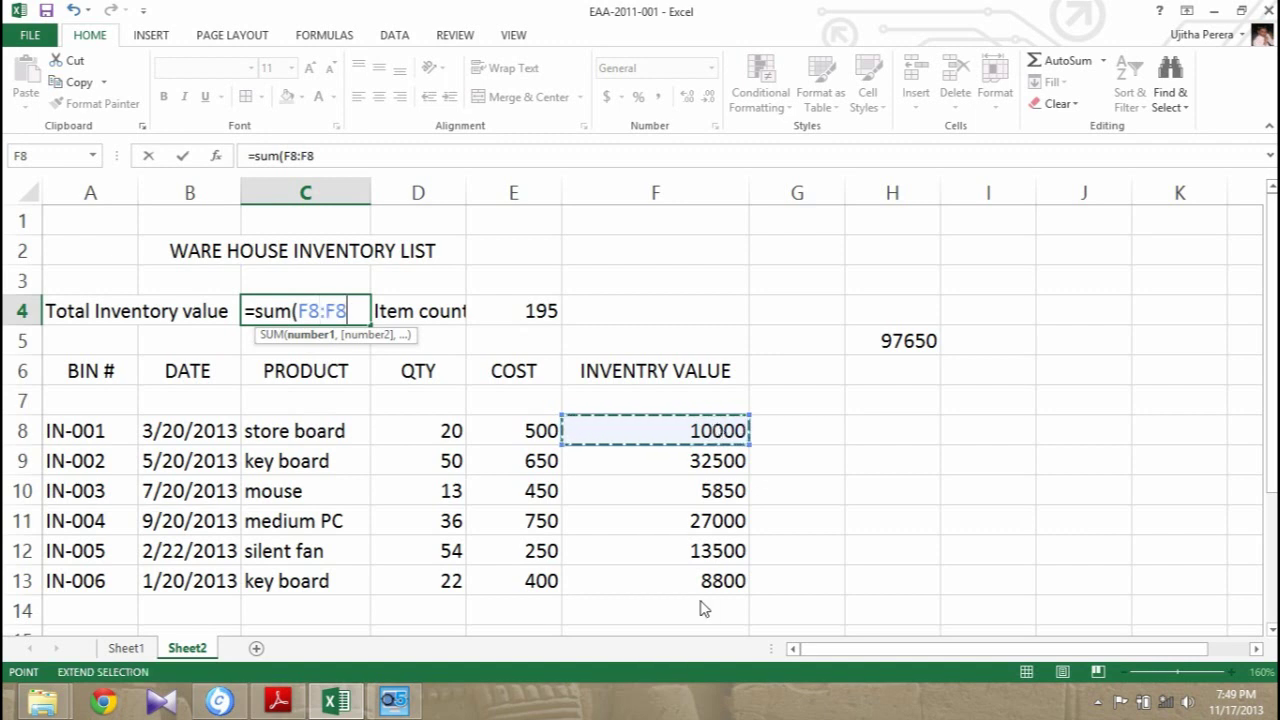
left_click(700, 594)
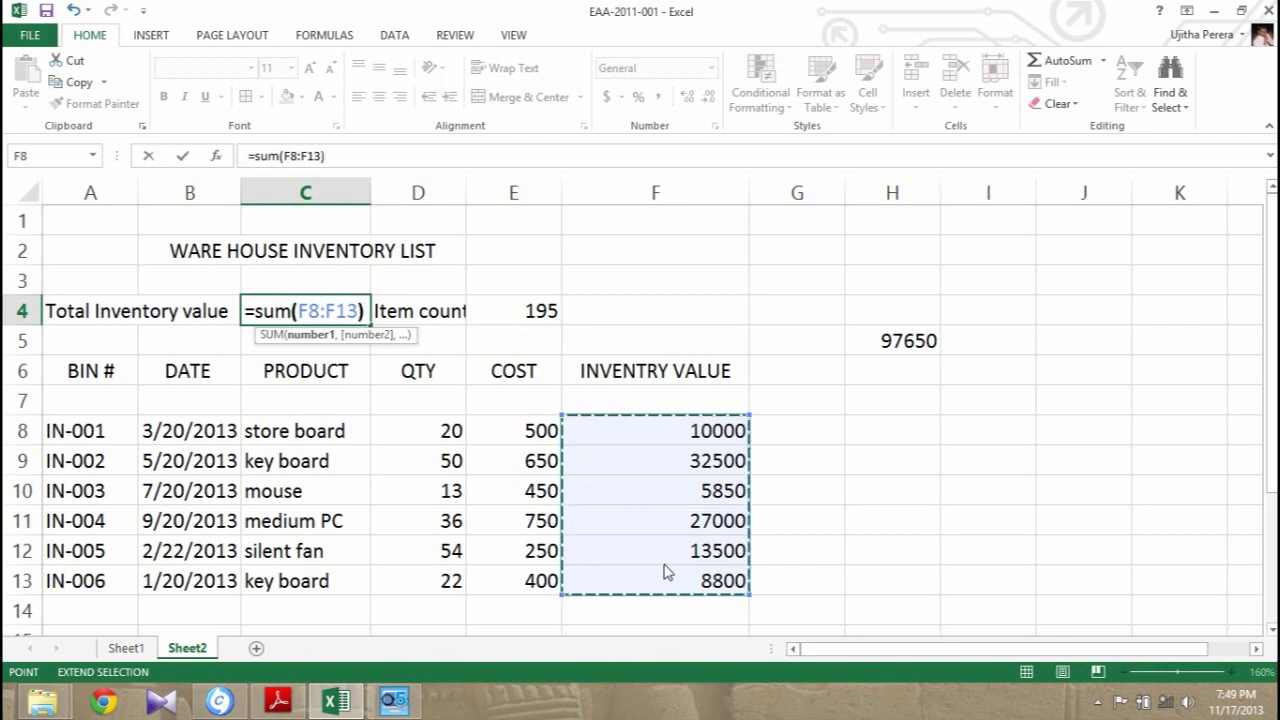
type(")")
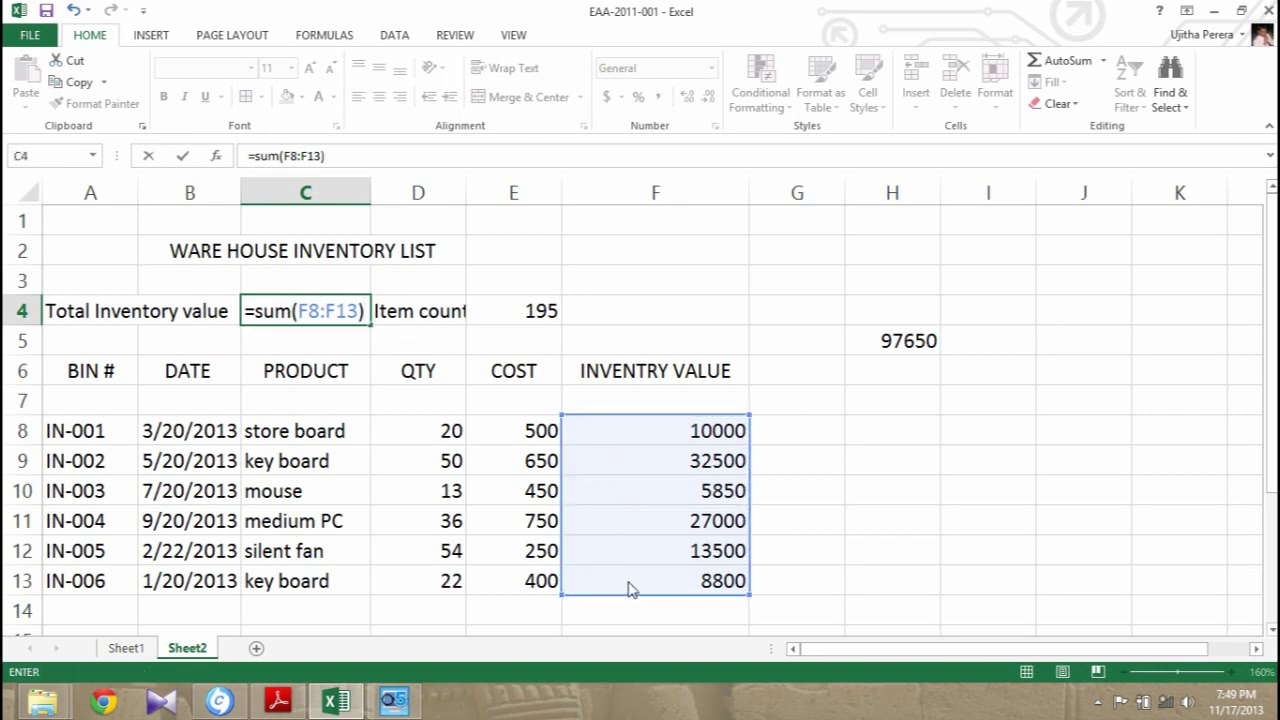
key("BackSpace")
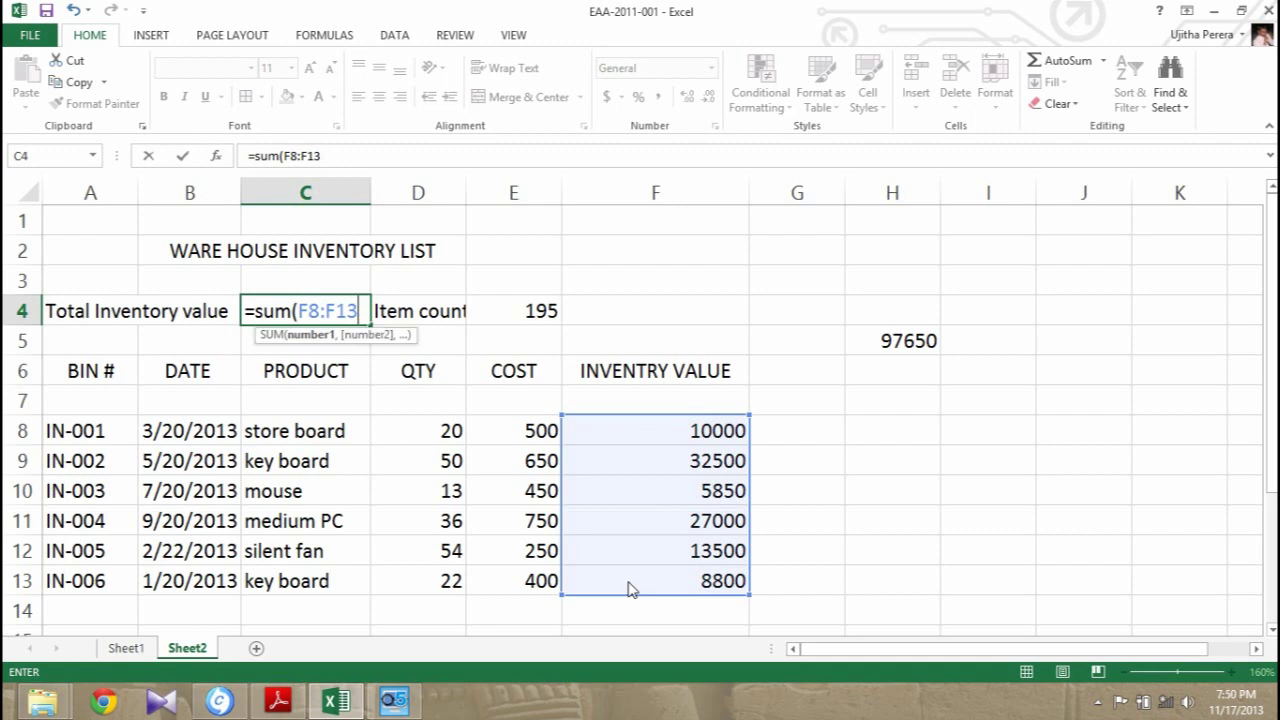
key("BackSpace")
key("BackSpace")
key("BackSpace")
key("BackSpace")
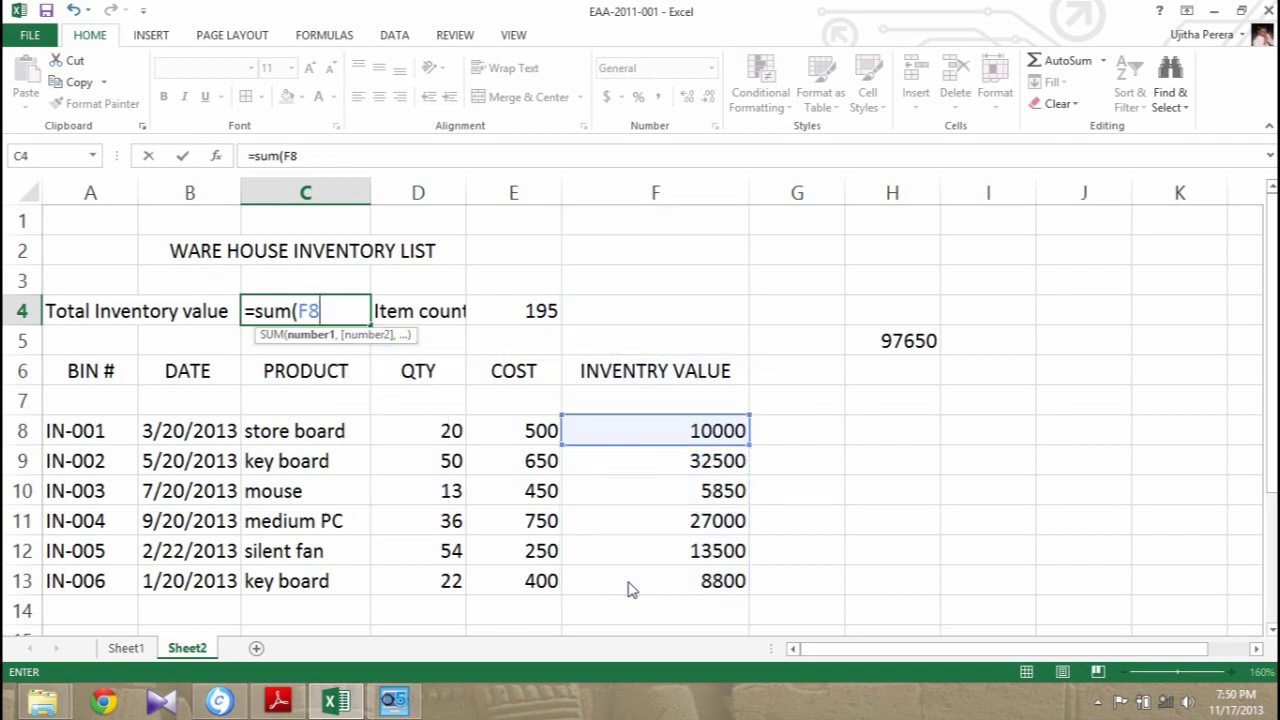
key("BackSpace")
key("BackSpace")
key("BackSpace")
key("BackSpace")
key("BackSpace")
key("BackSpace")
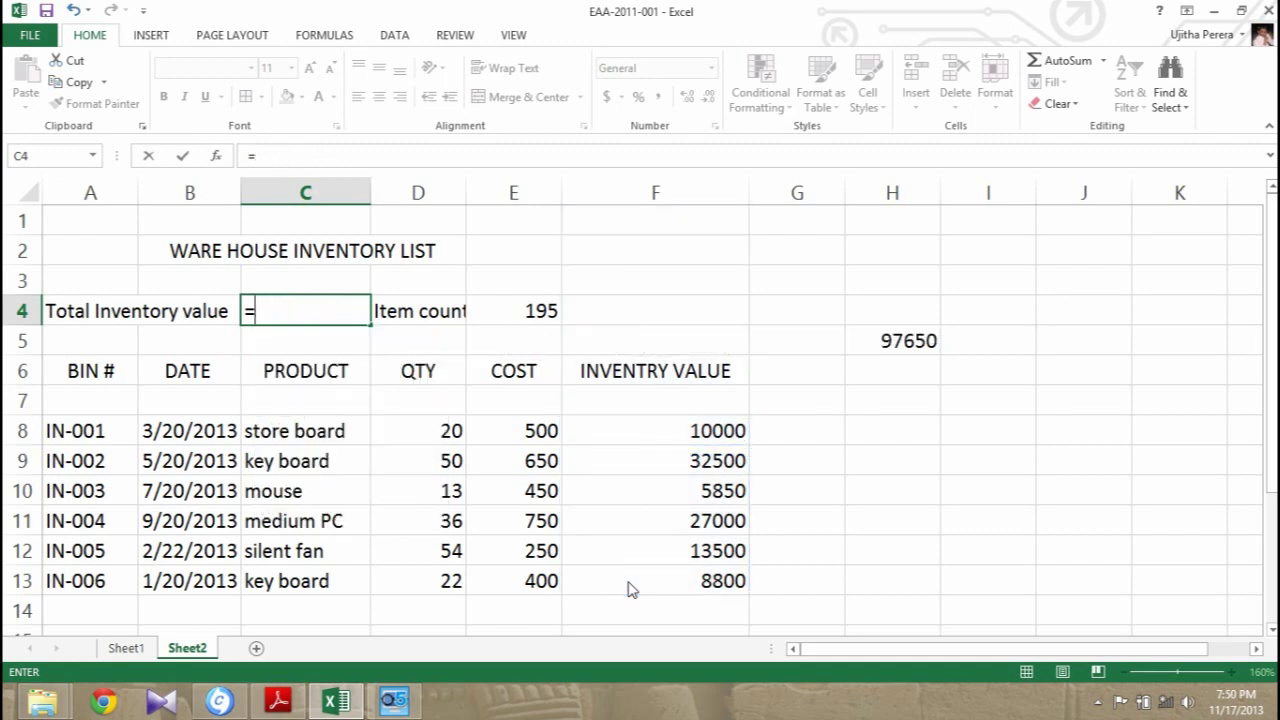
key("BackSpace")
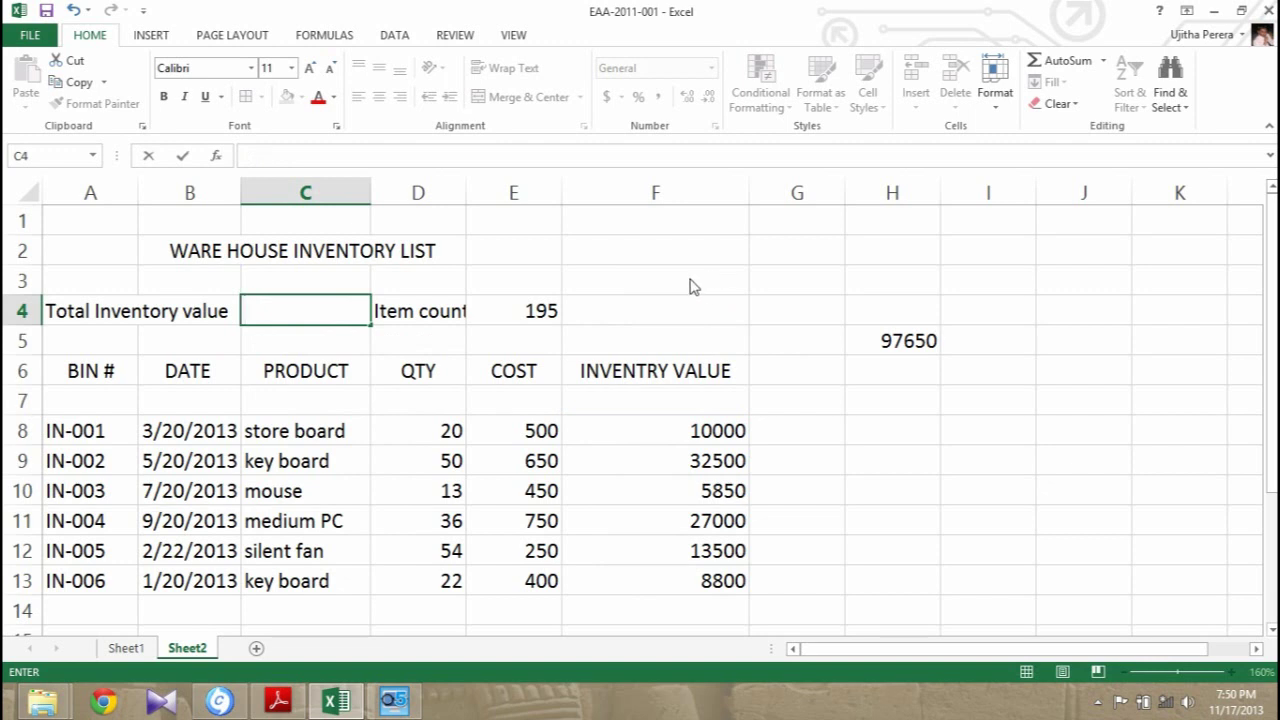
left_click(690, 285)
left_click(296, 318)
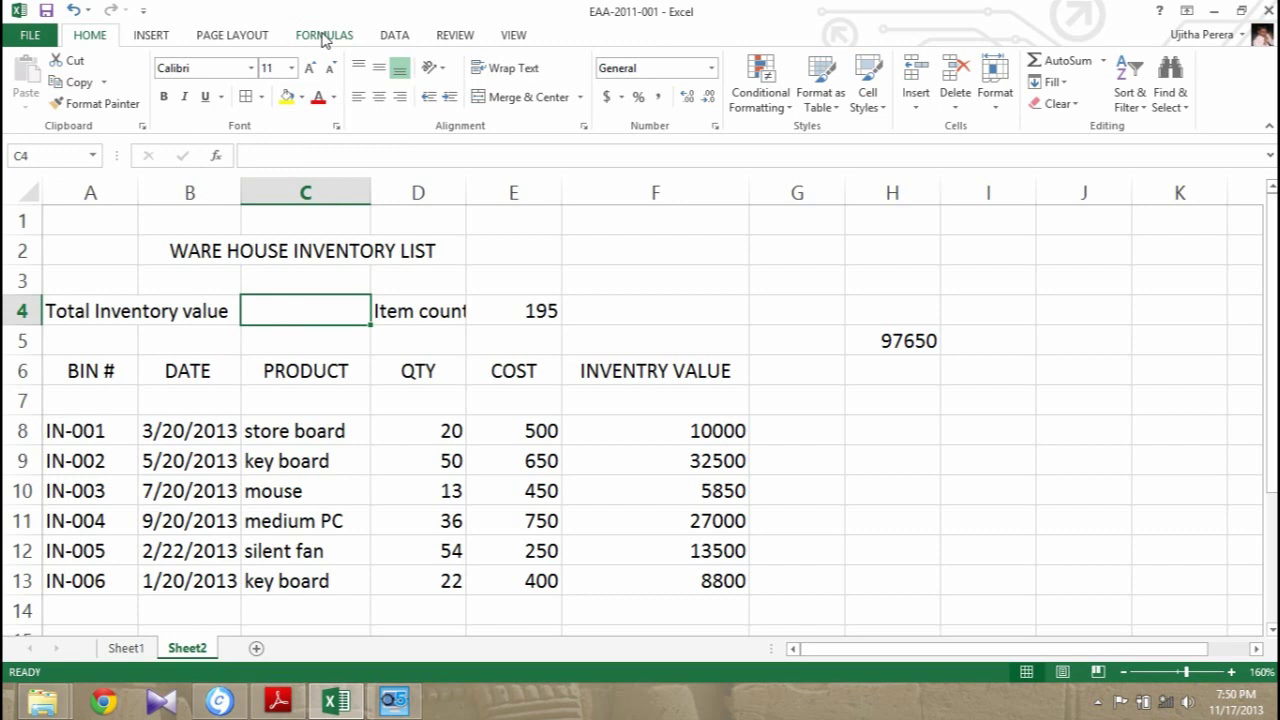
Step: Use AutoSum to put =SUM(F8:F13) in C4, showing a Total Inventory value of 97650
left_click(323, 36)
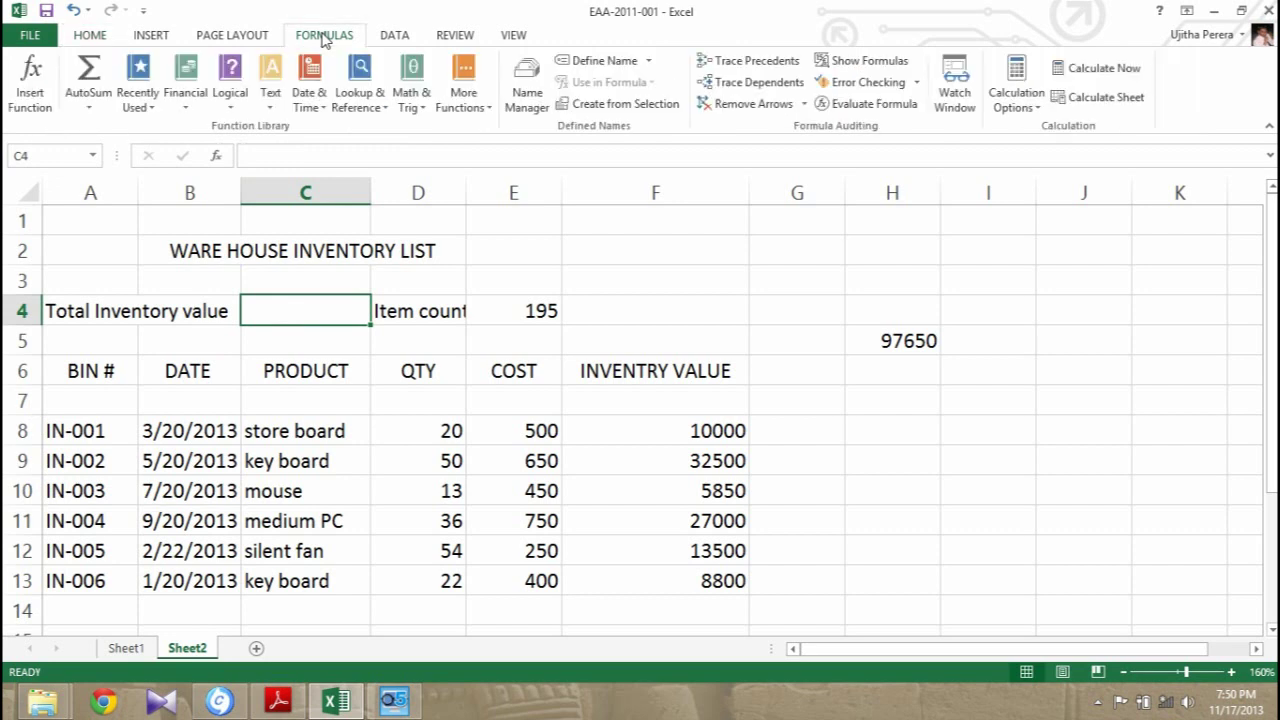
left_click(90, 107)
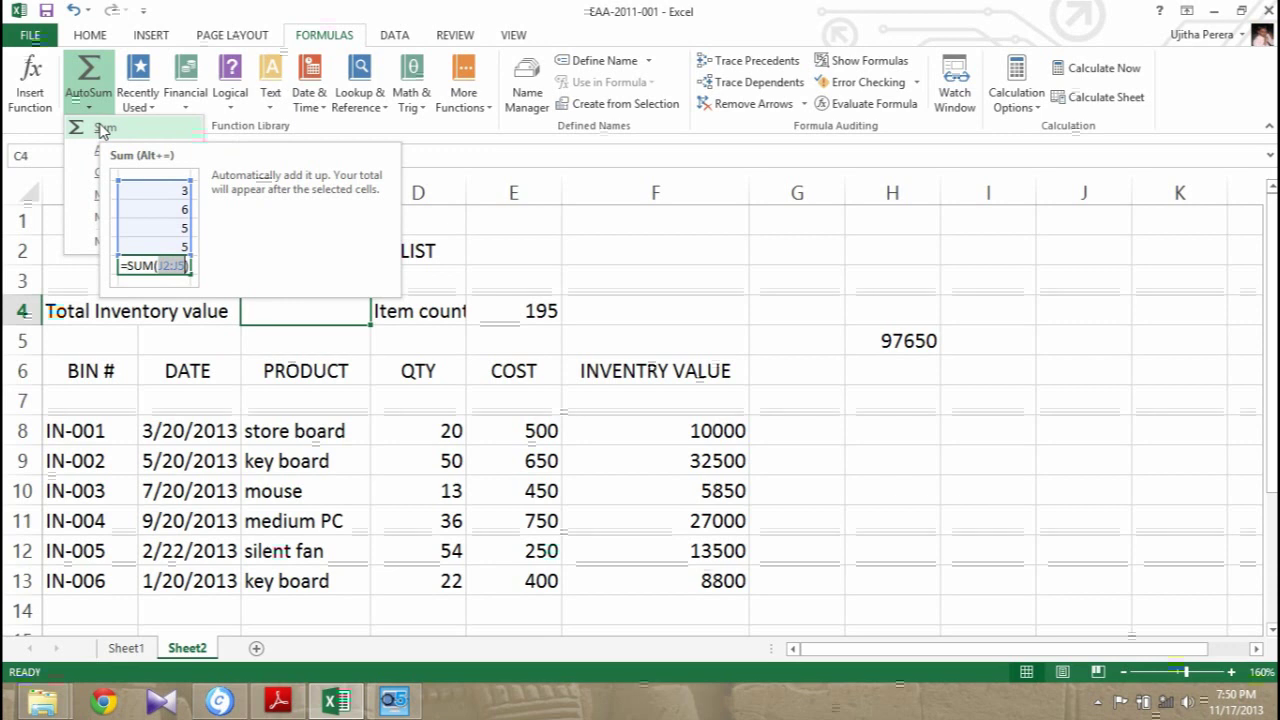
left_click(100, 130)
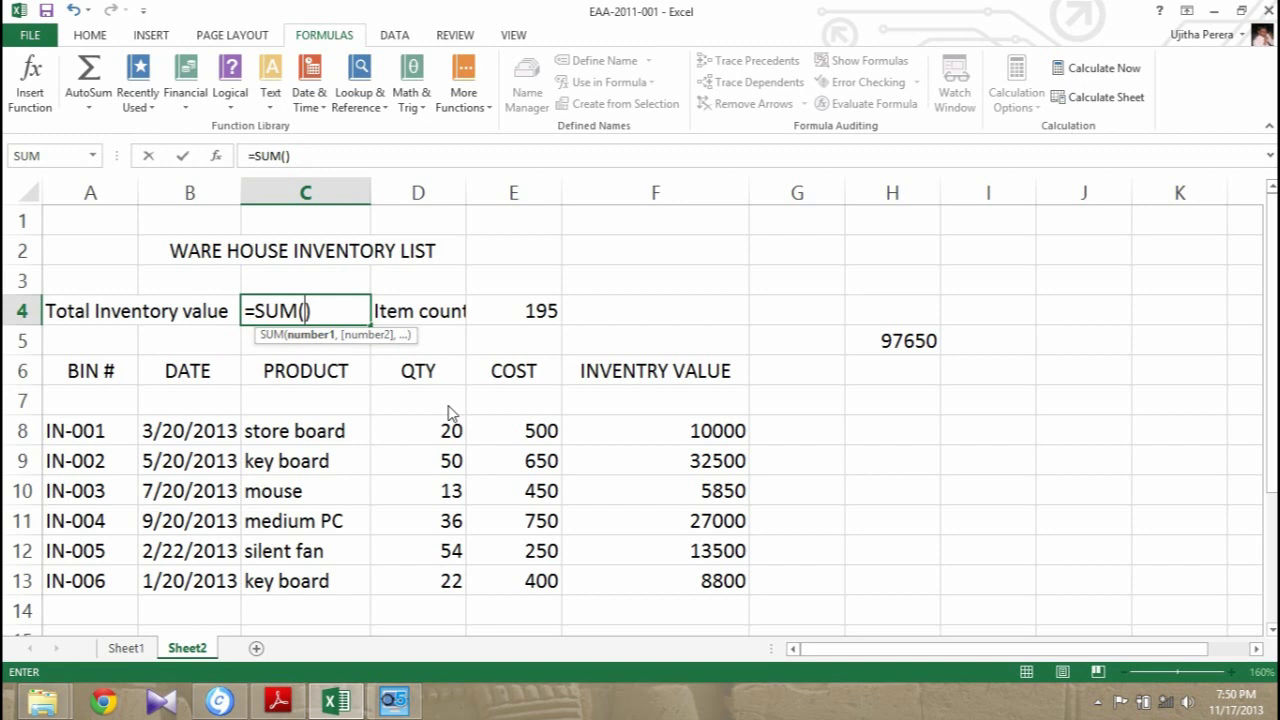
left_click(722, 437)
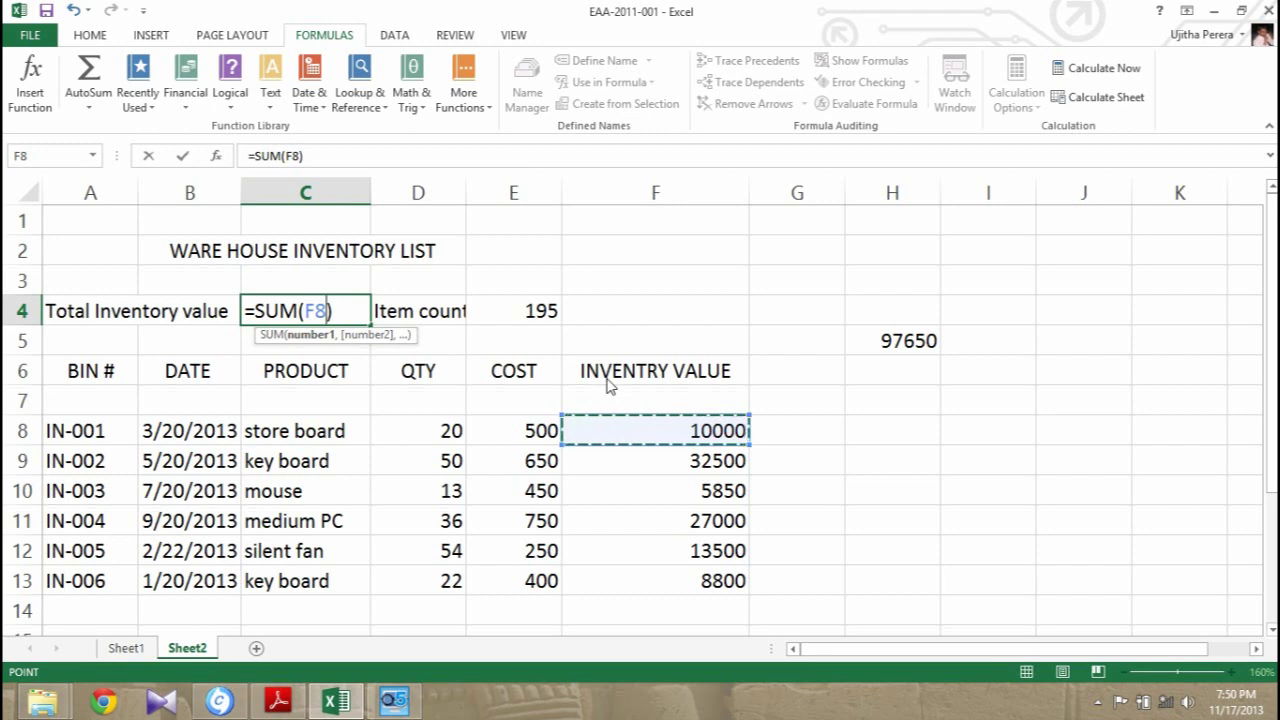
key("F8")
left_click(677, 592)
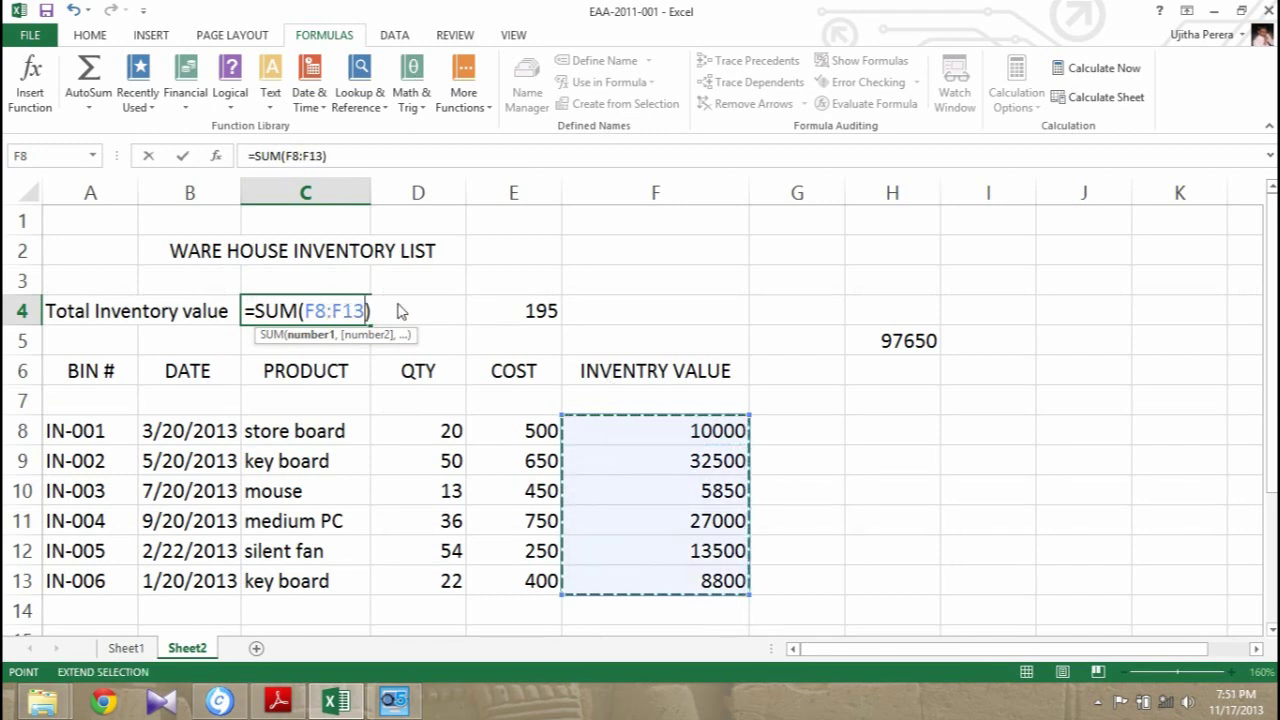
key("Return")
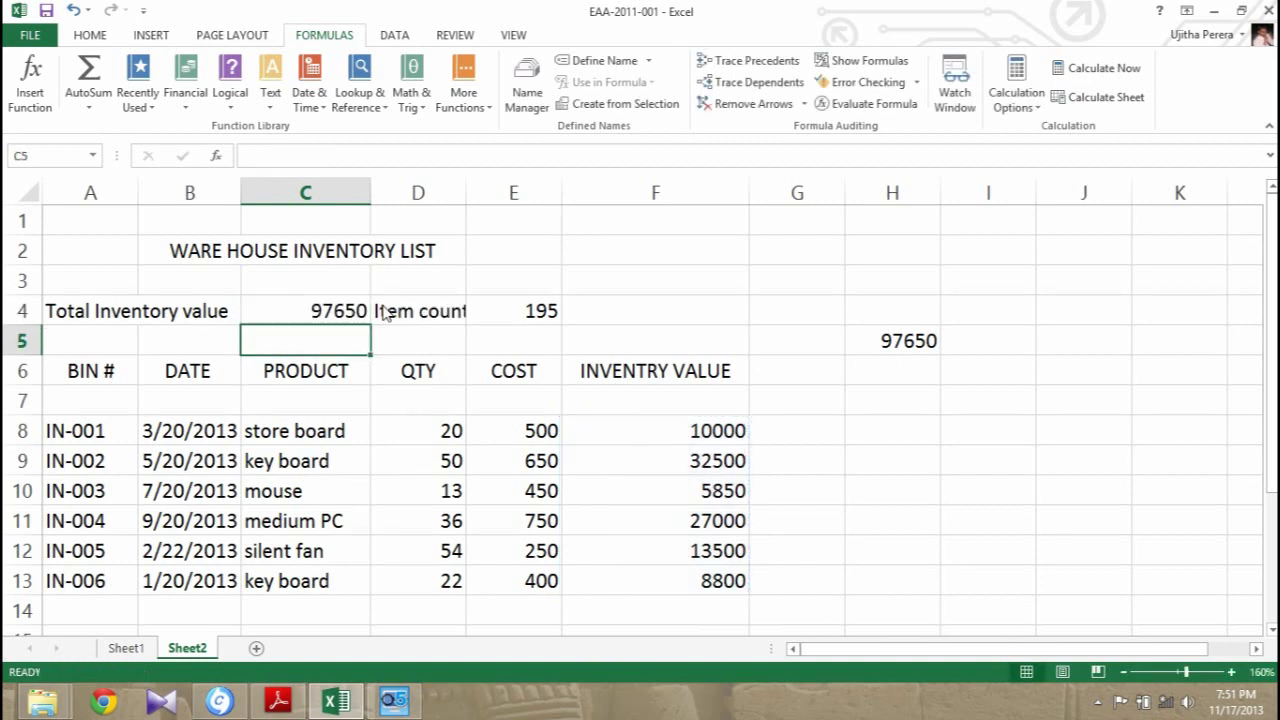
Step: Compare H5's added-up total with the SUM formula in C4
left_click(343, 316)
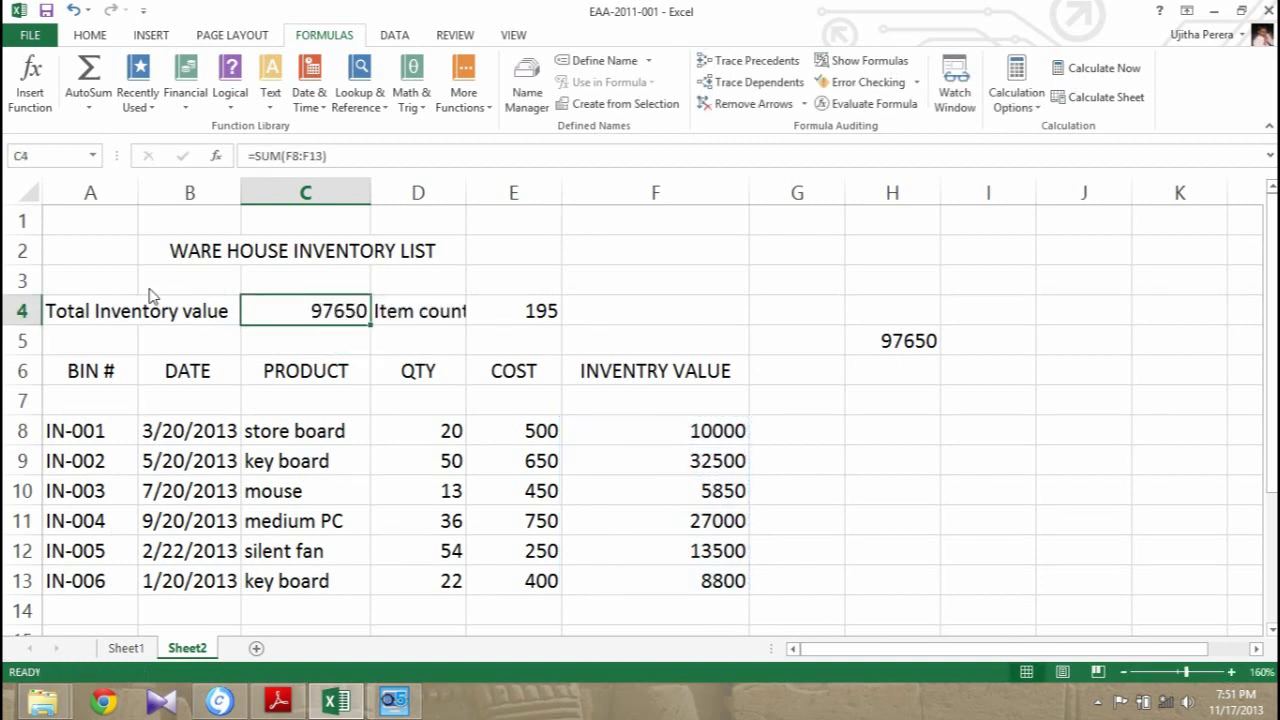
left_click(910, 343)
left_click(325, 314)
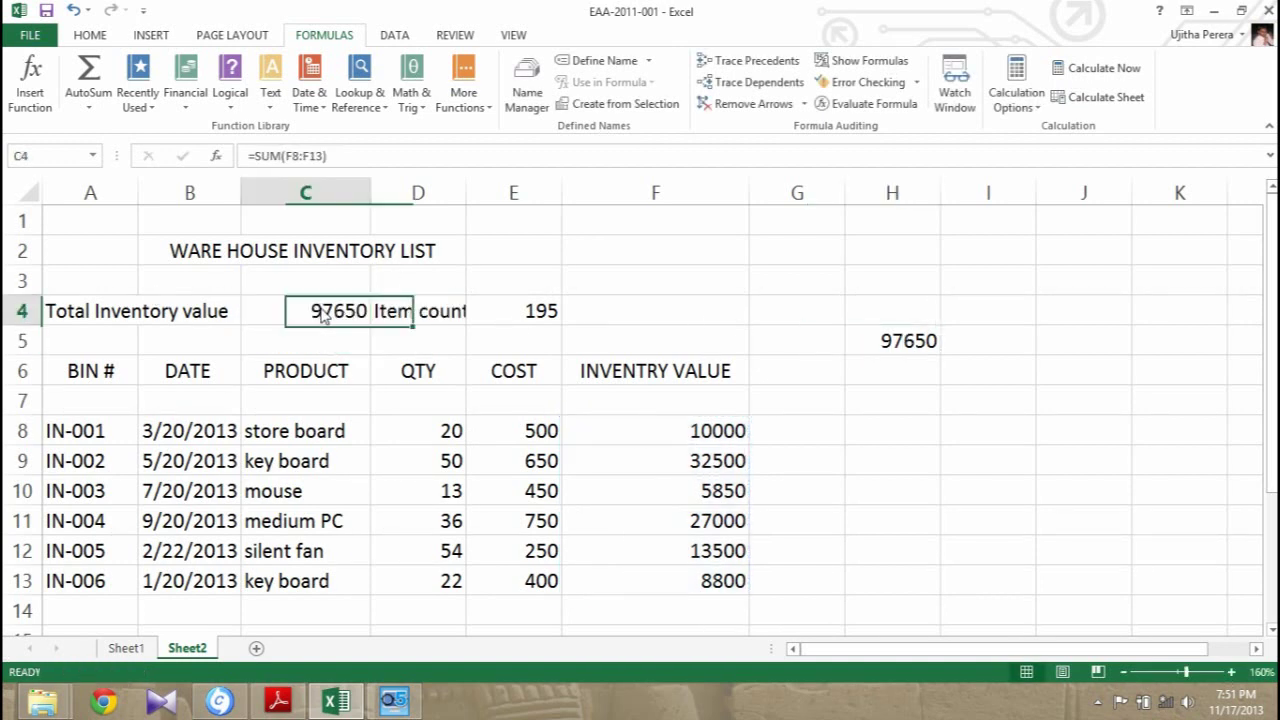
left_click(915, 343)
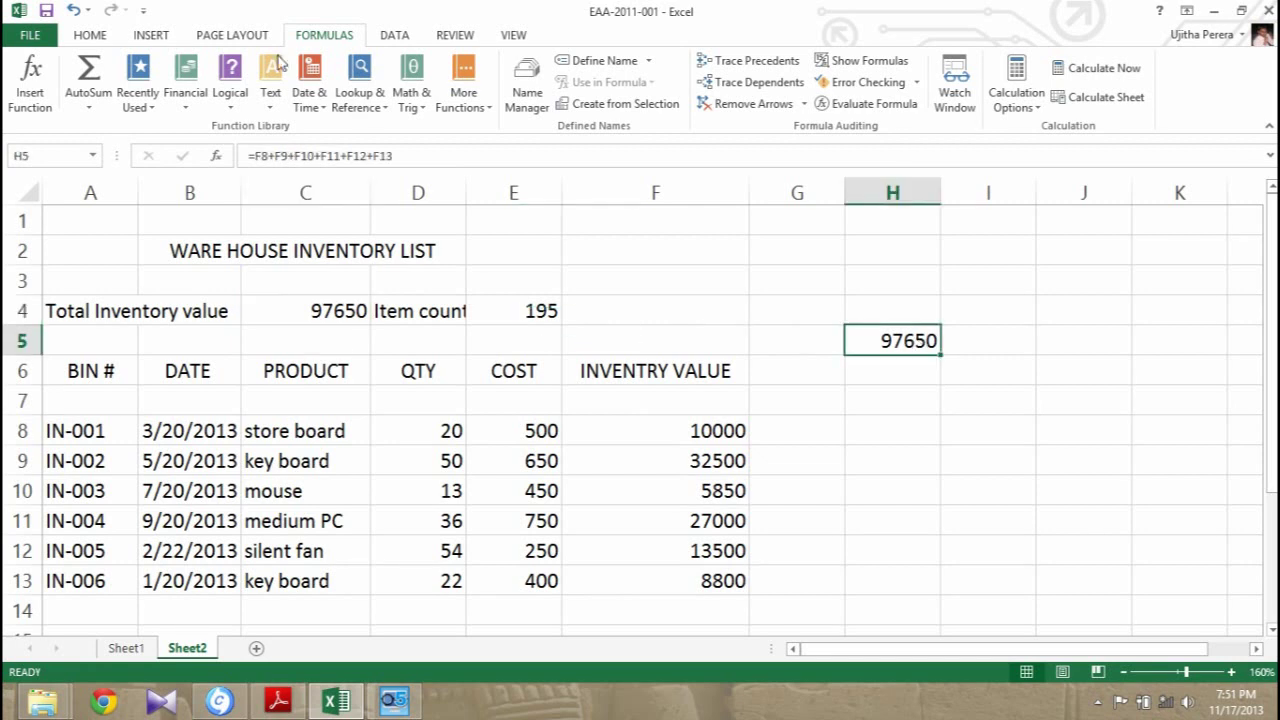
Step: Change H5's formula to =C4 so it mirrors the 97650 total
left_click(412, 165)
left_click(335, 316)
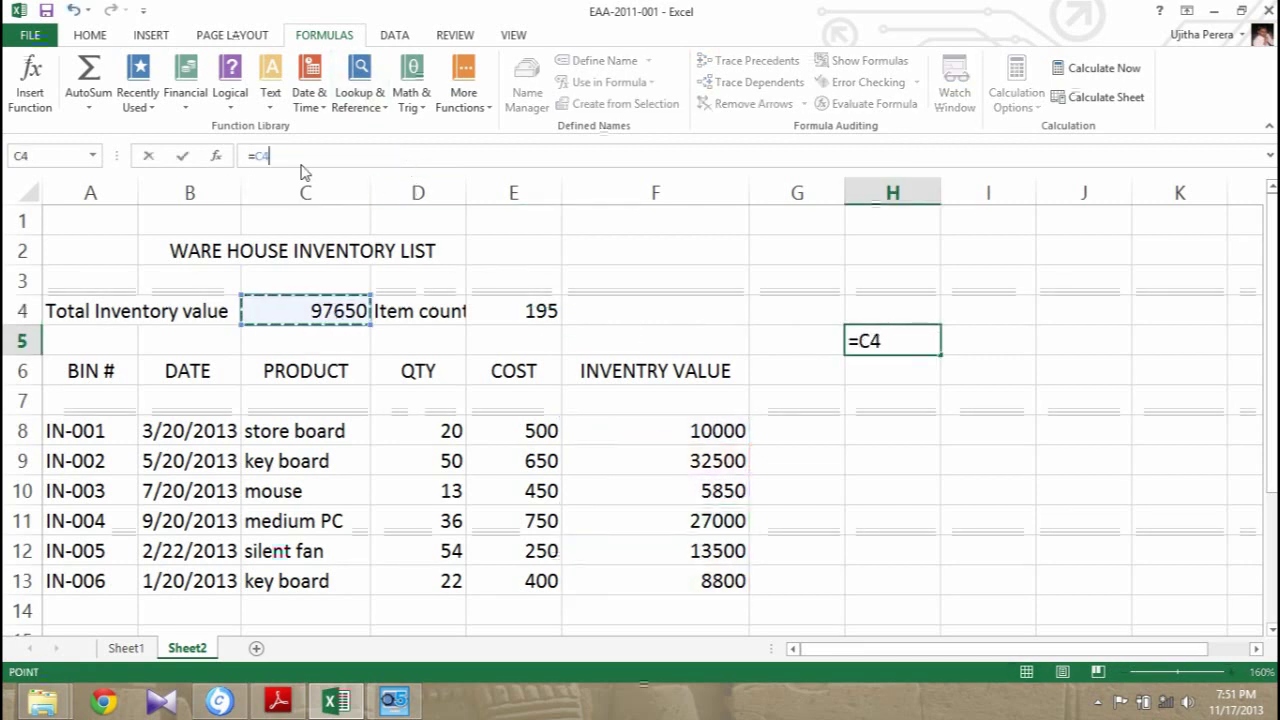
left_click(289, 160)
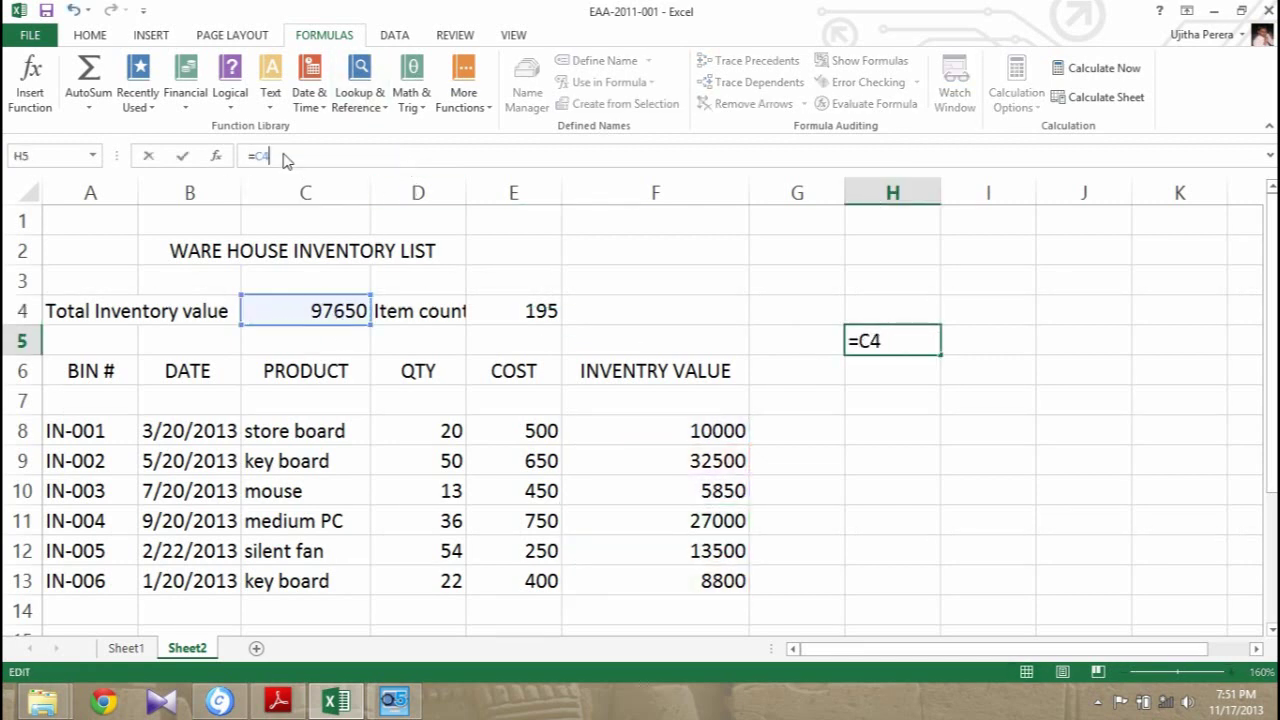
left_click(538, 322)
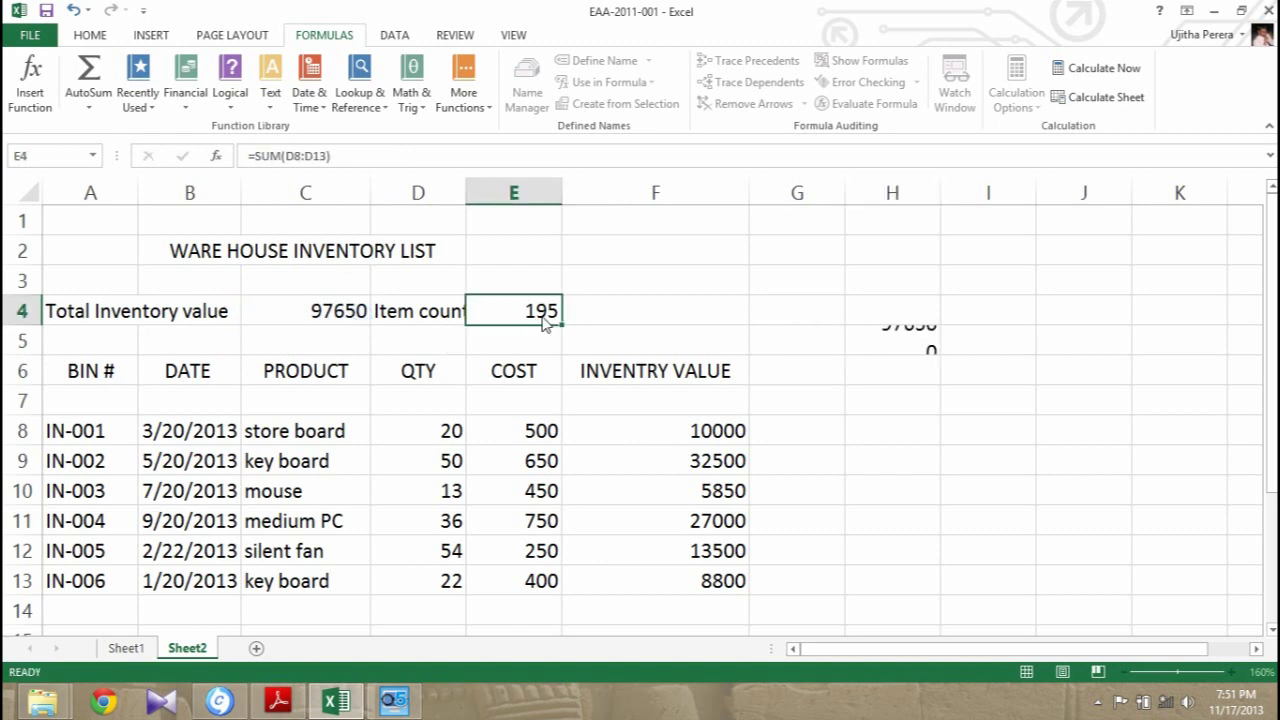
Step: Recheck the C4 total and E4 item count formulas
left_click(322, 320)
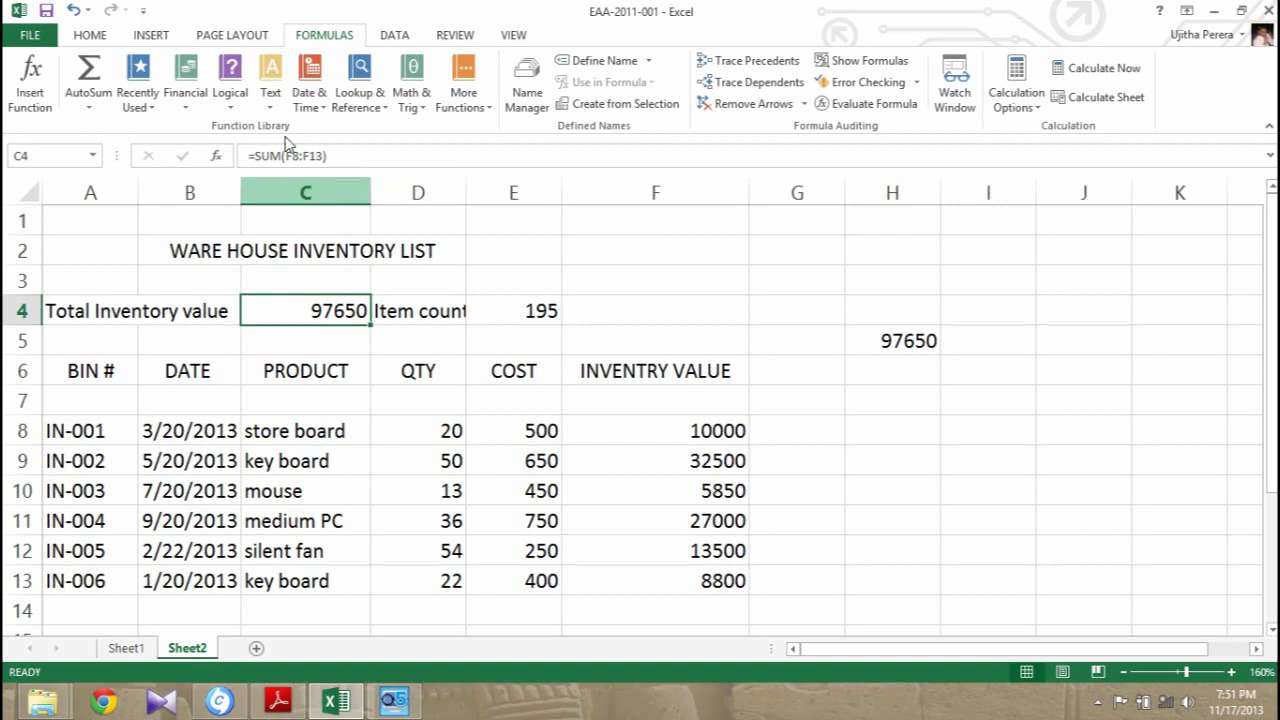
left_click(540, 322)
left_click(348, 316)
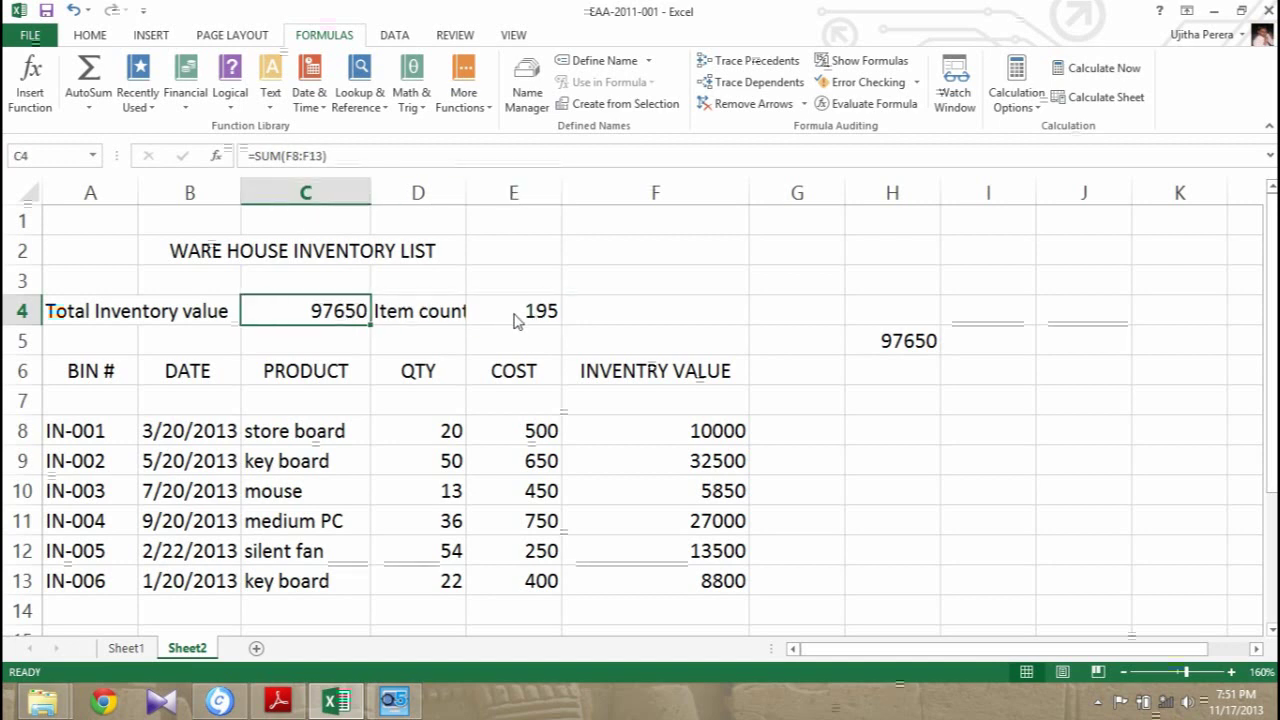
left_click(514, 320)
left_click(330, 320)
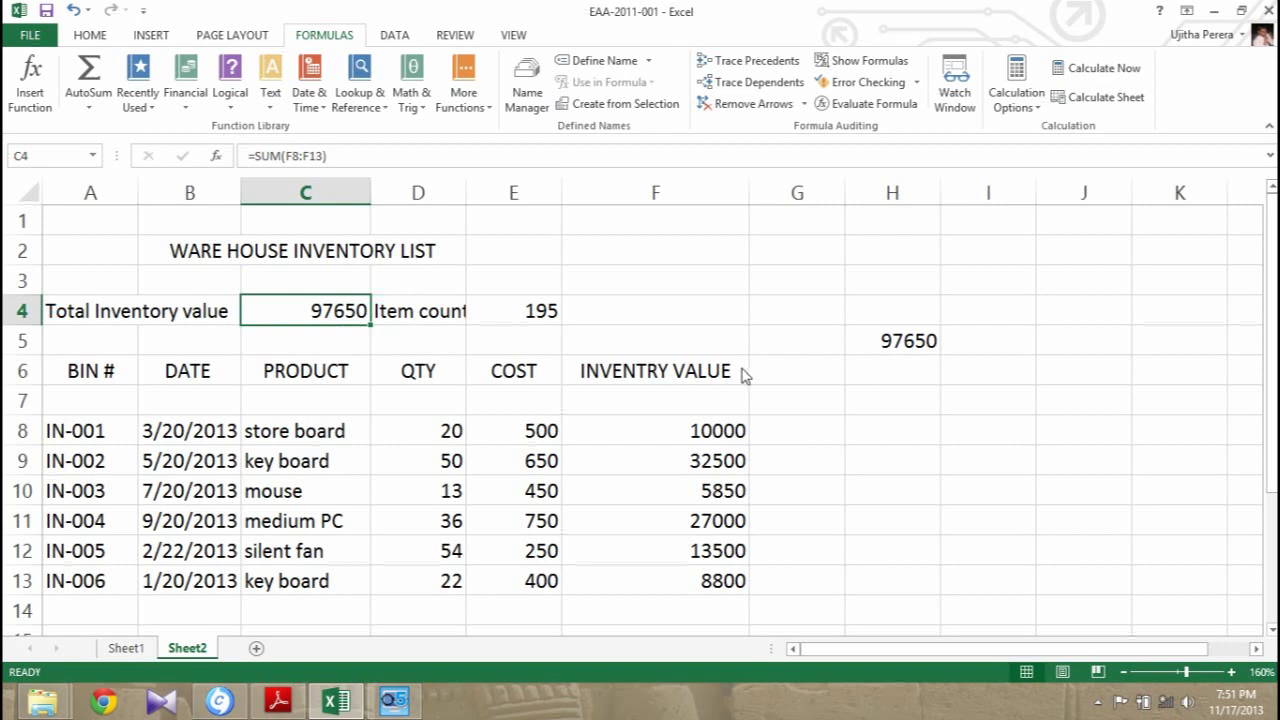
Step: In the assignment PDF, find the instruction about total value and item count
left_click(283, 708)
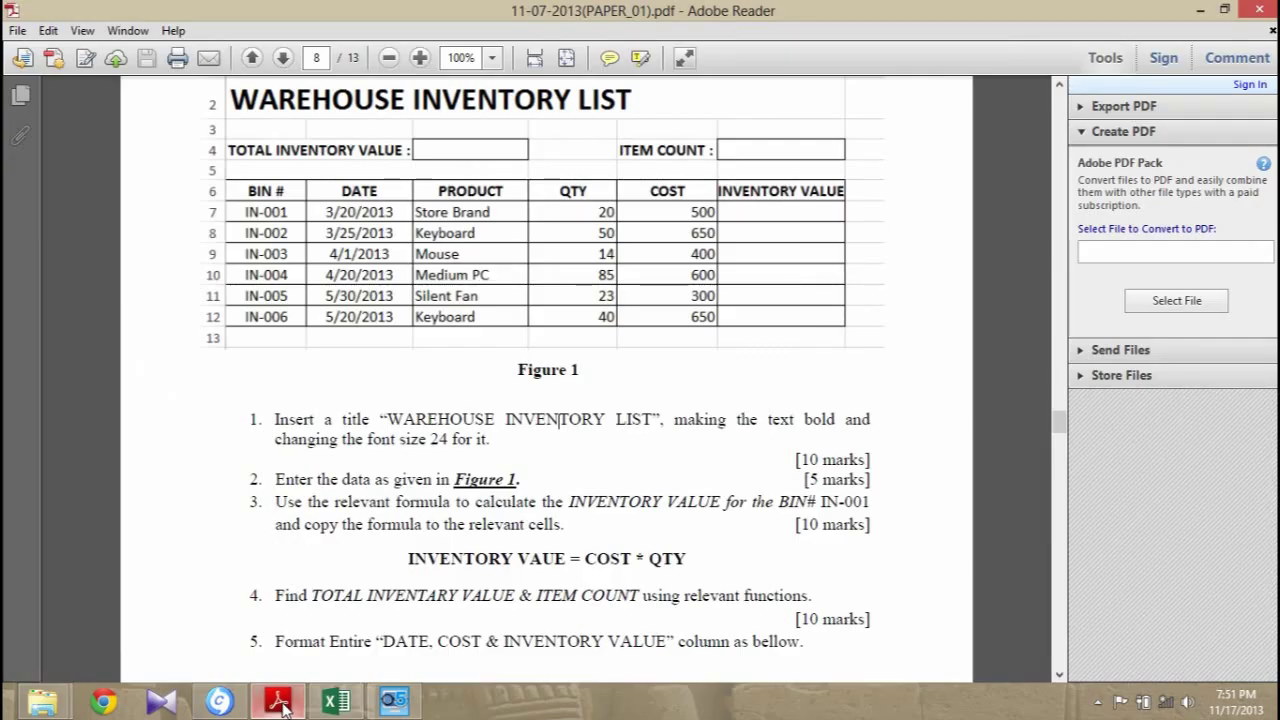
scroll(537, 337, "down", 3)
scroll(537, 340, "down", 2)
scroll(537, 341, "down", 2)
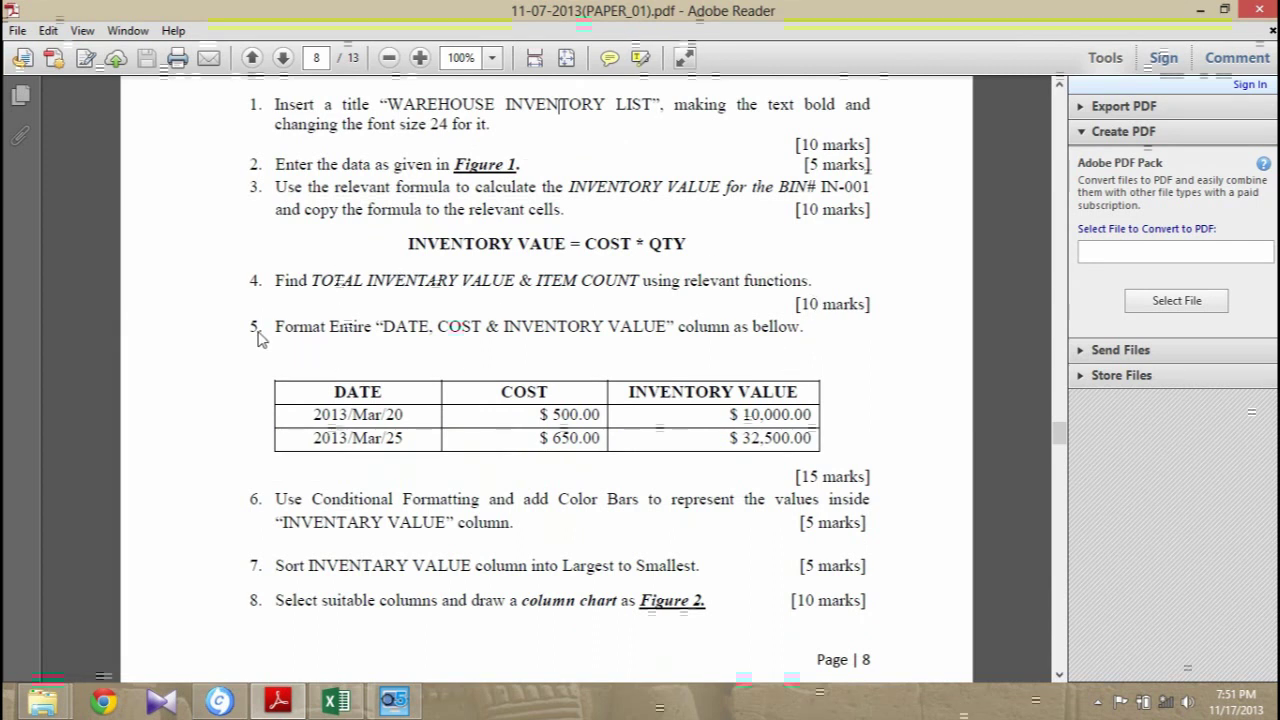
left_click_drag(252, 282, 432, 284)
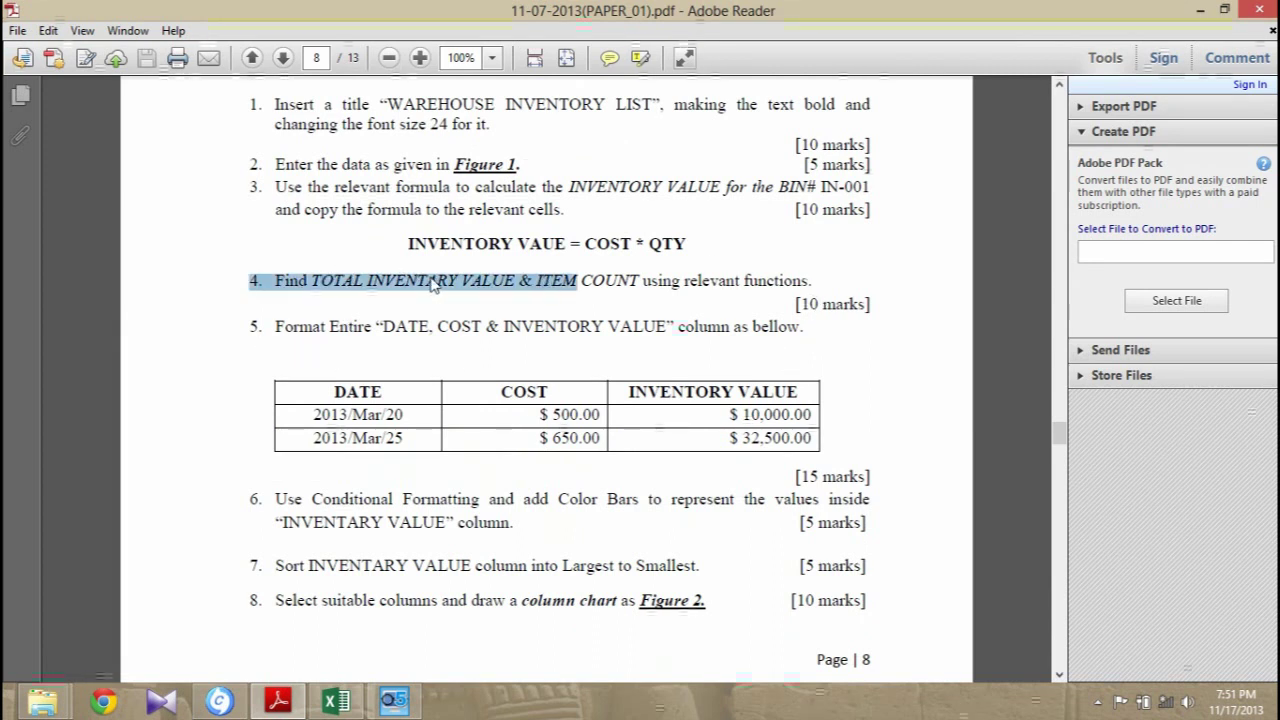
left_click(841, 284)
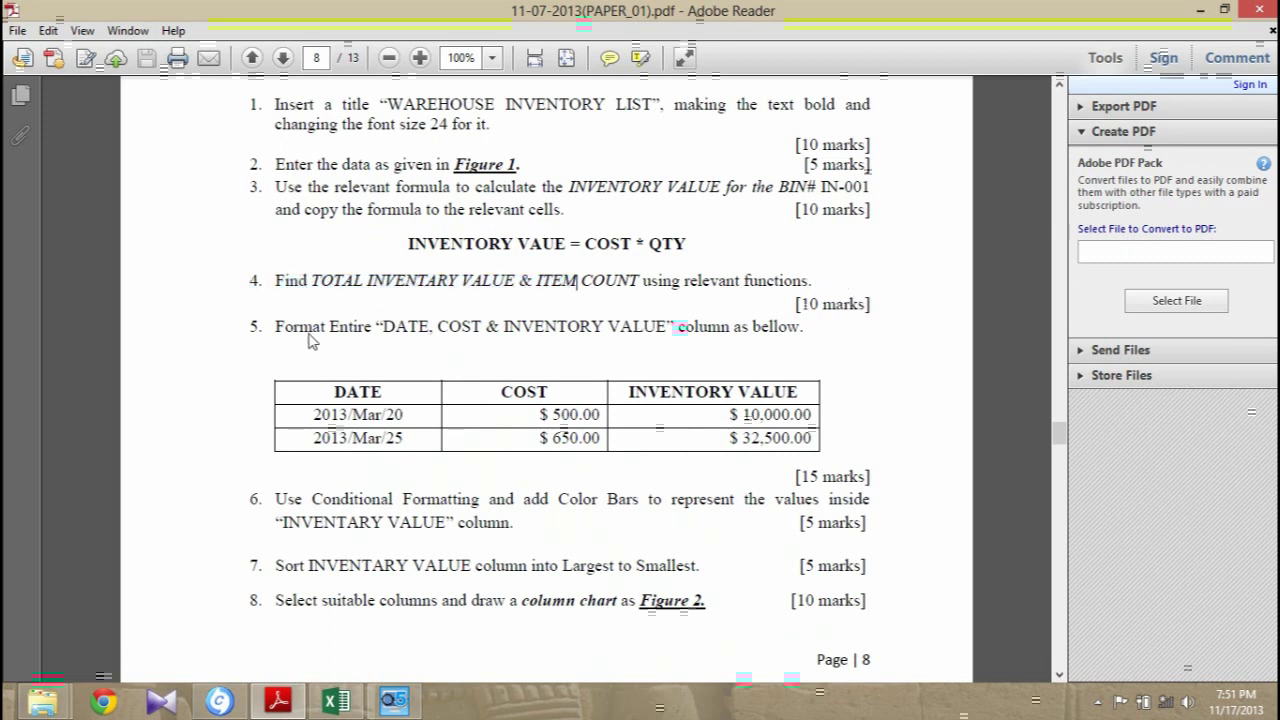
Step: Read step 5 on formatting DATE, COST and INVENTORY VALUE, then return to Excel
scroll(310, 341, "down", 1)
scroll(310, 341, "down", 1)
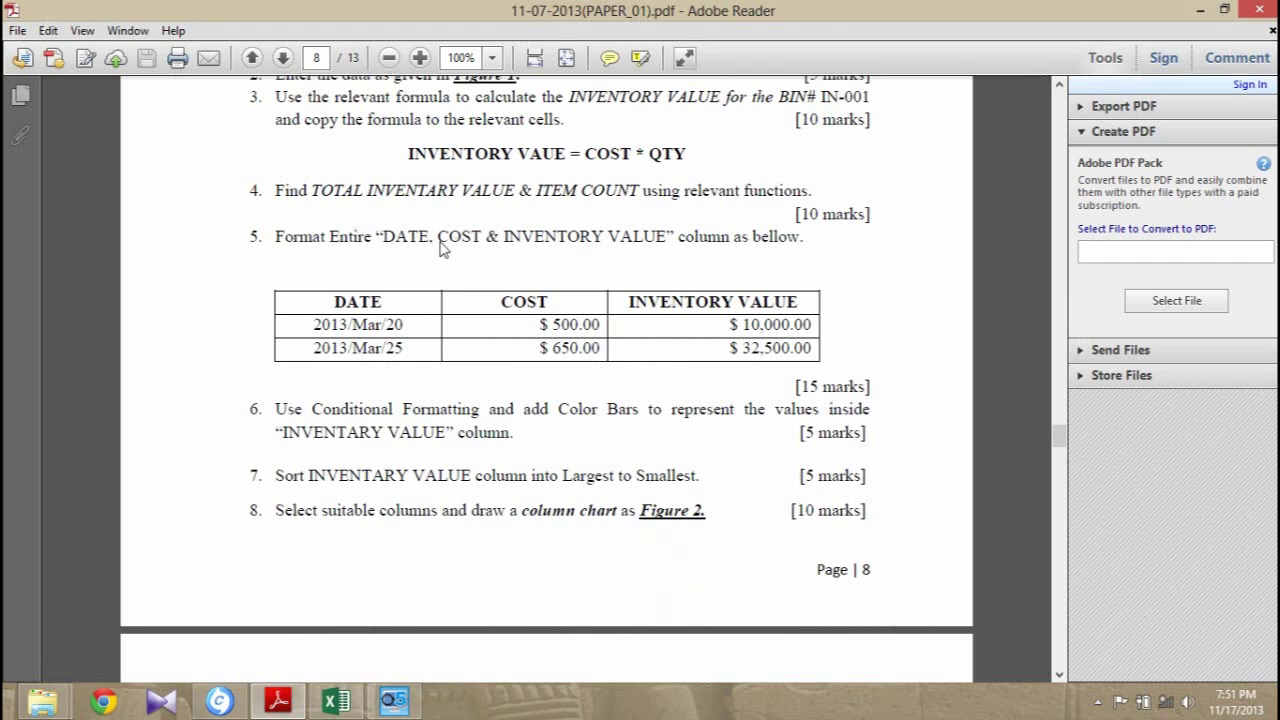
left_click_drag(437, 237, 470, 240)
left_click(333, 705)
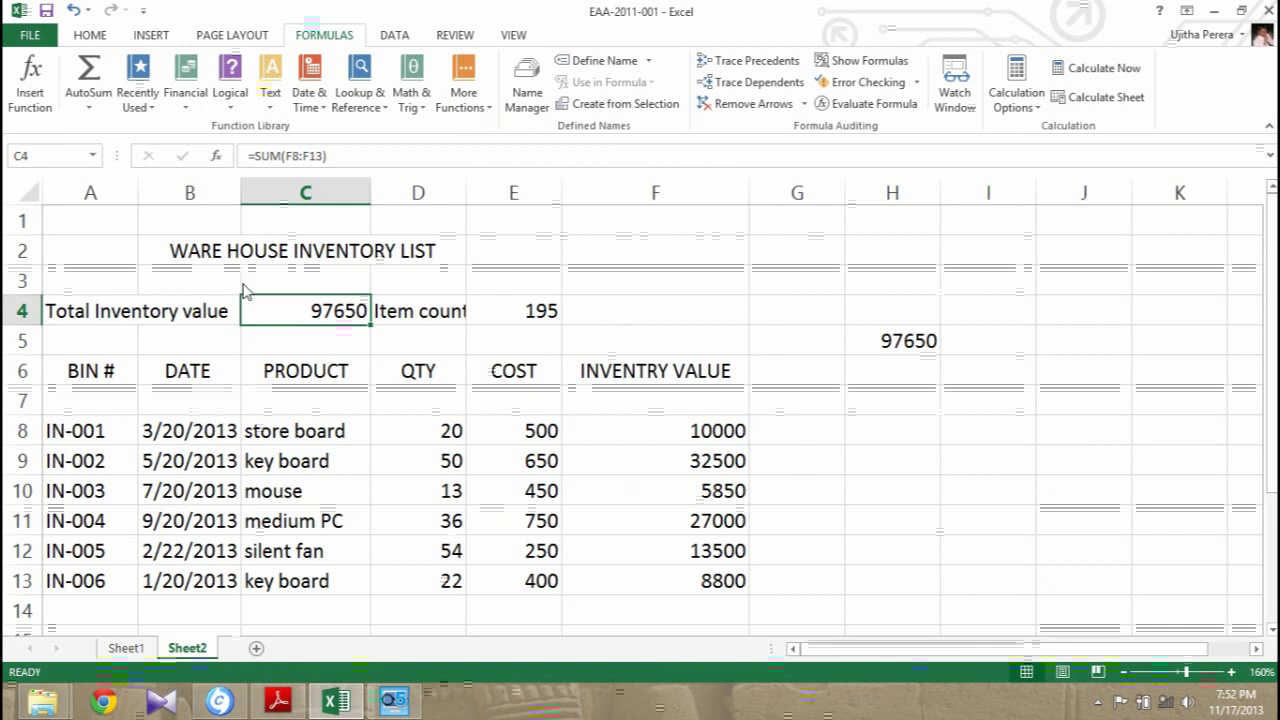
Step: Widen the DATE and PRODUCT columns and centre the dates in B8:B13
left_click_drag(242, 200, 288, 200)
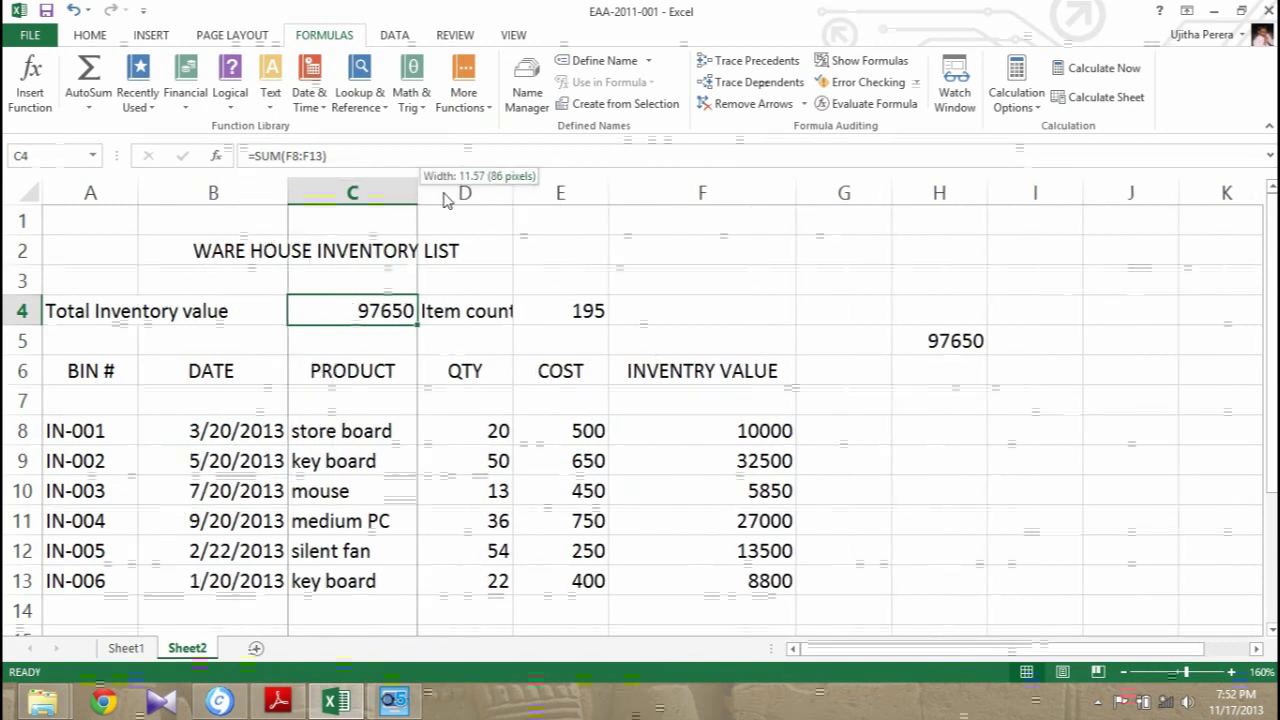
left_click_drag(418, 192, 444, 192)
left_click_drag(224, 432, 224, 461)
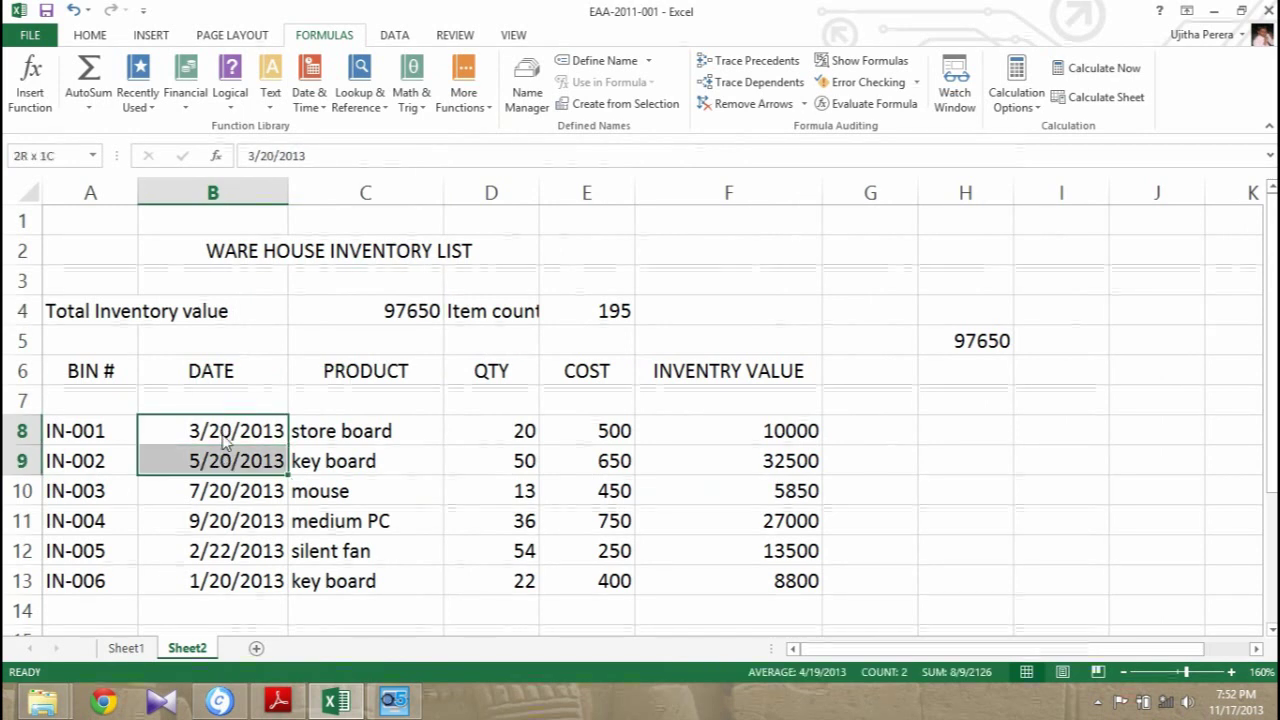
left_click_drag(225, 521, 215, 491)
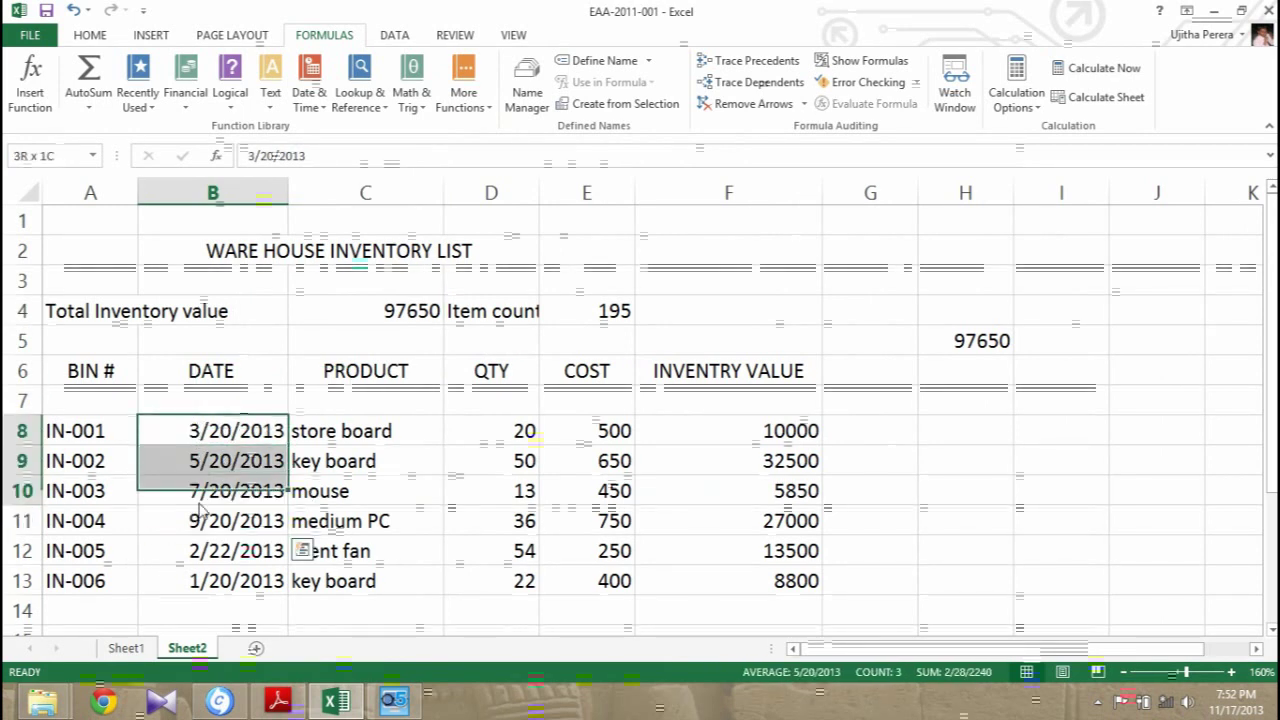
left_click_drag(200, 433, 215, 581)
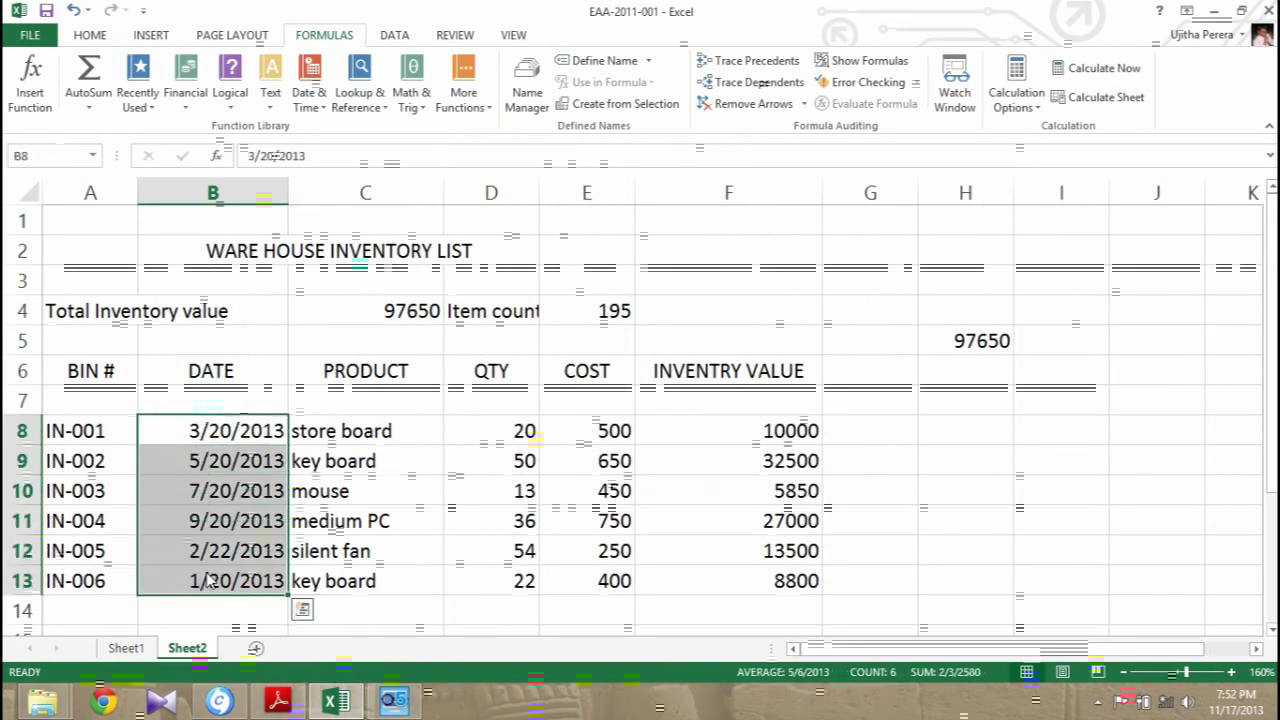
left_click(90, 38)
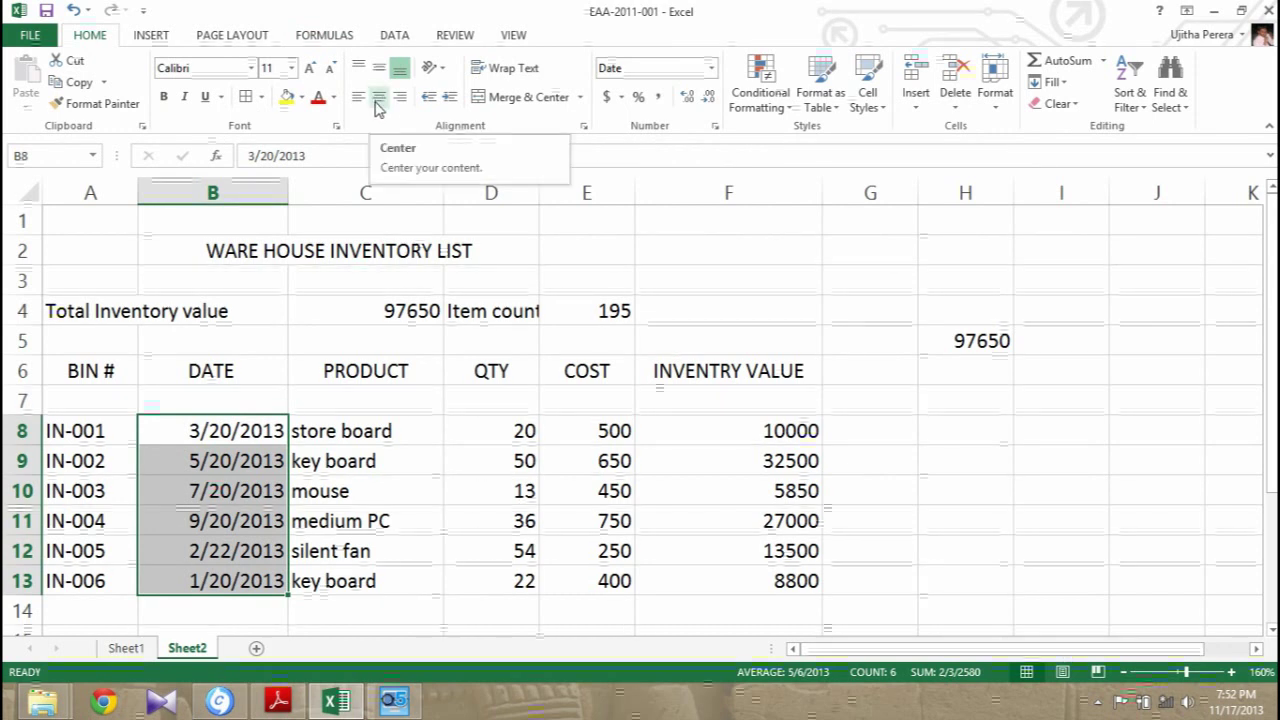
left_click(378, 100)
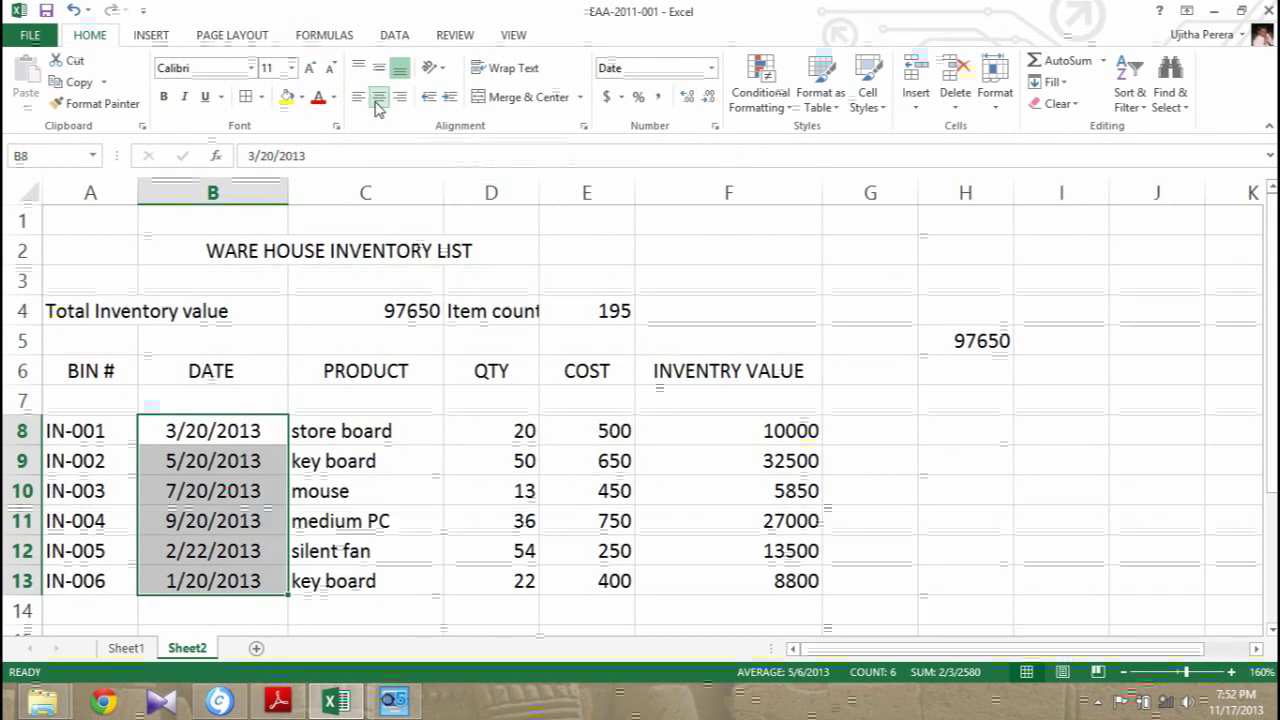
Step: Inspect the B8 date without changing it, then bring up the assignment PDF
key("Up")
key("Up")
left_click(238, 436)
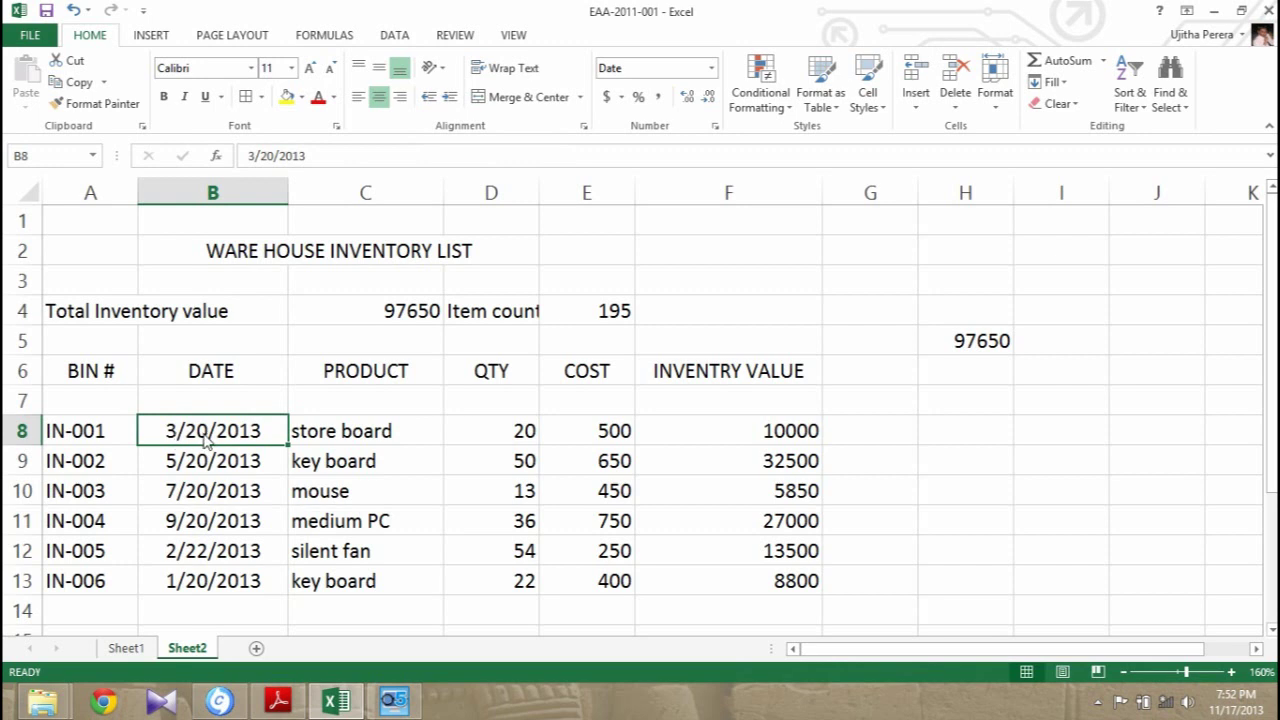
double_click(205, 440)
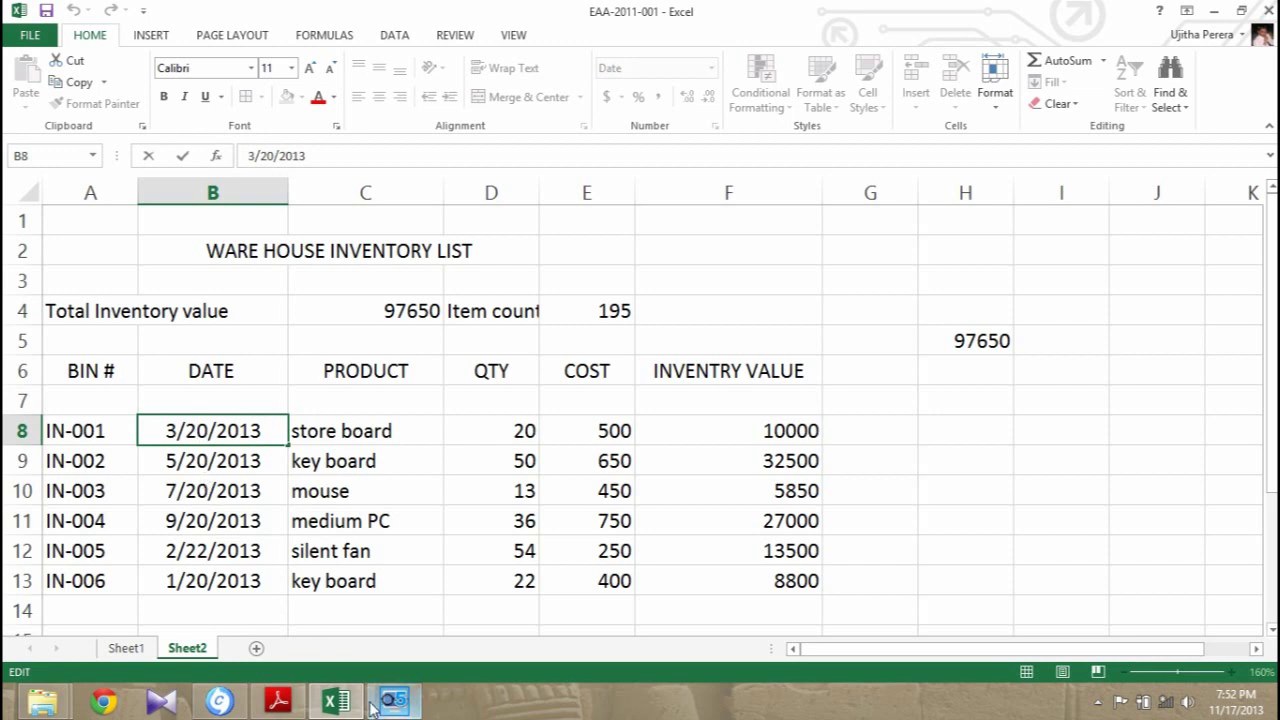
double_click(243, 431)
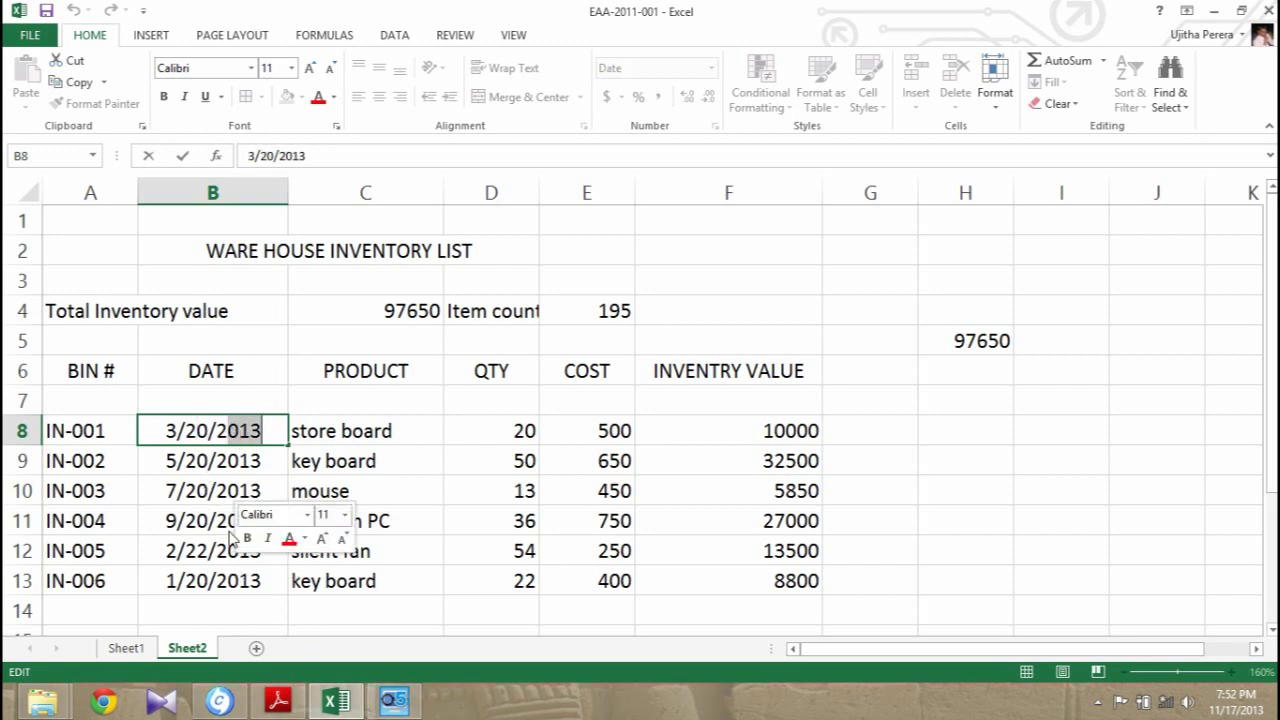
left_click(230, 490)
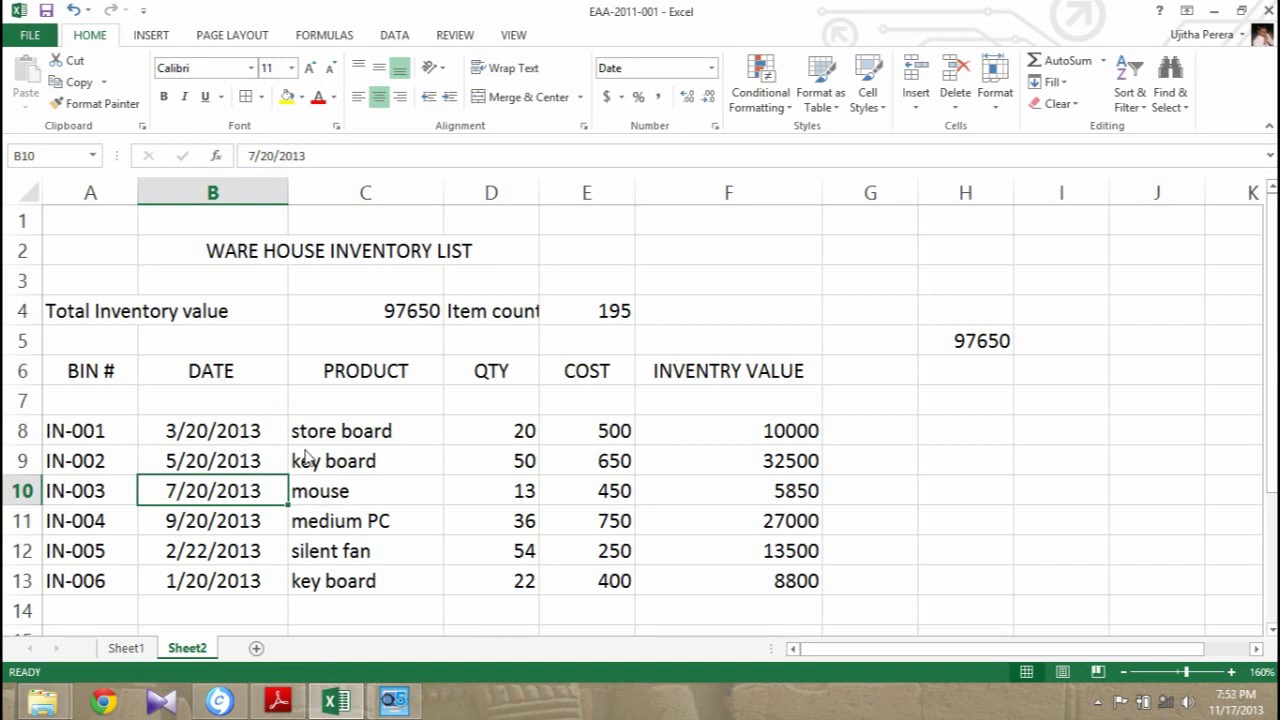
left_click(278, 701)
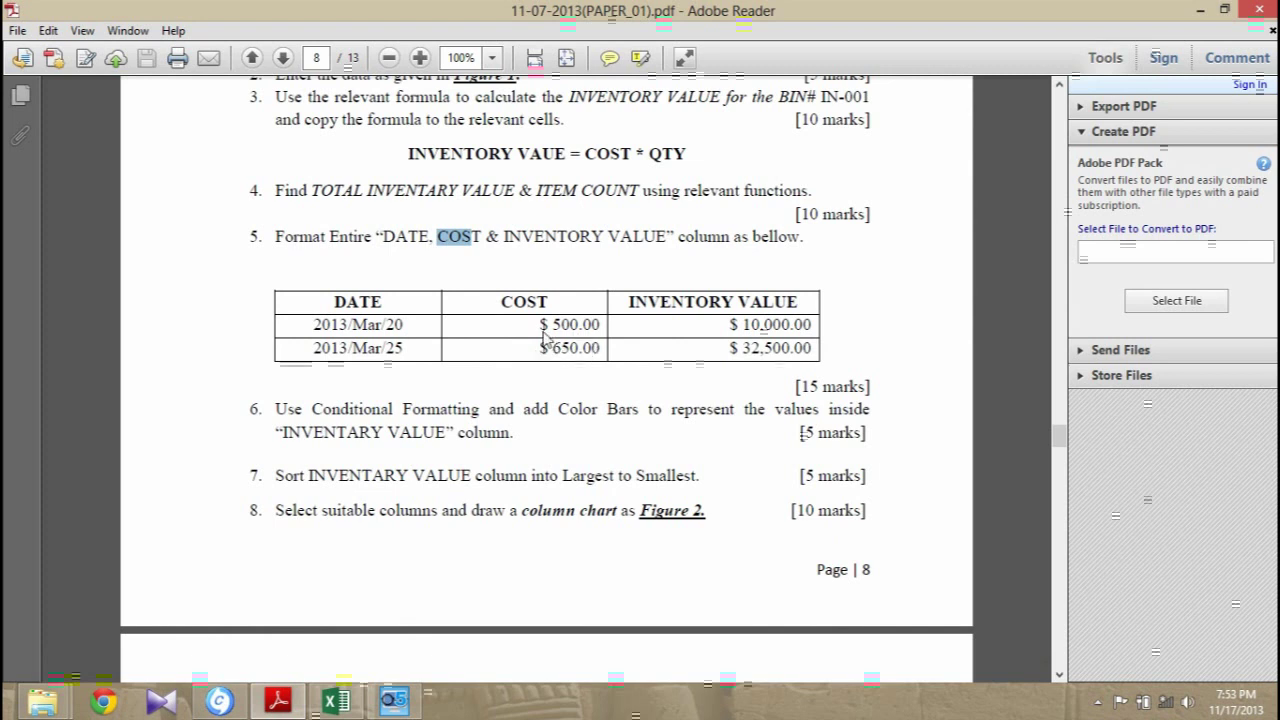
Step: In the PDF table, highlight the two decimals of $ 500.00 and $ 10,000.00
left_click_drag(578, 325, 614, 336)
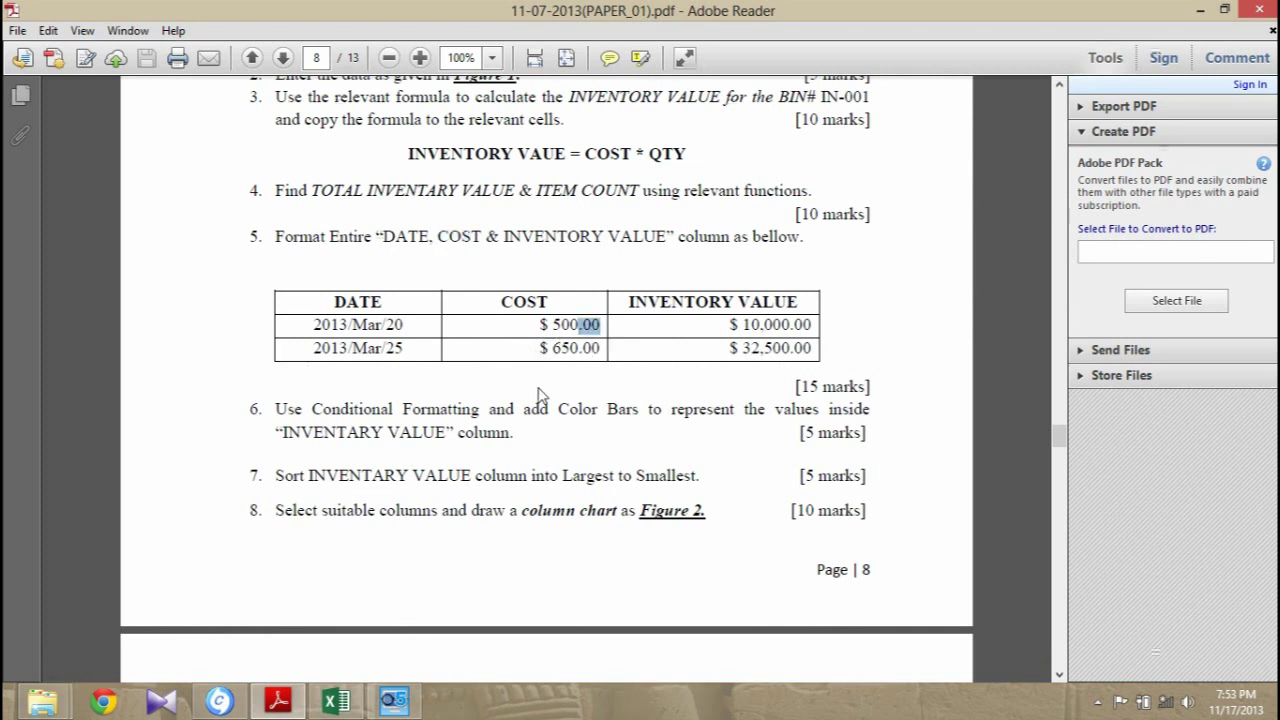
left_click(541, 348)
left_click_drag(796, 333, 825, 335)
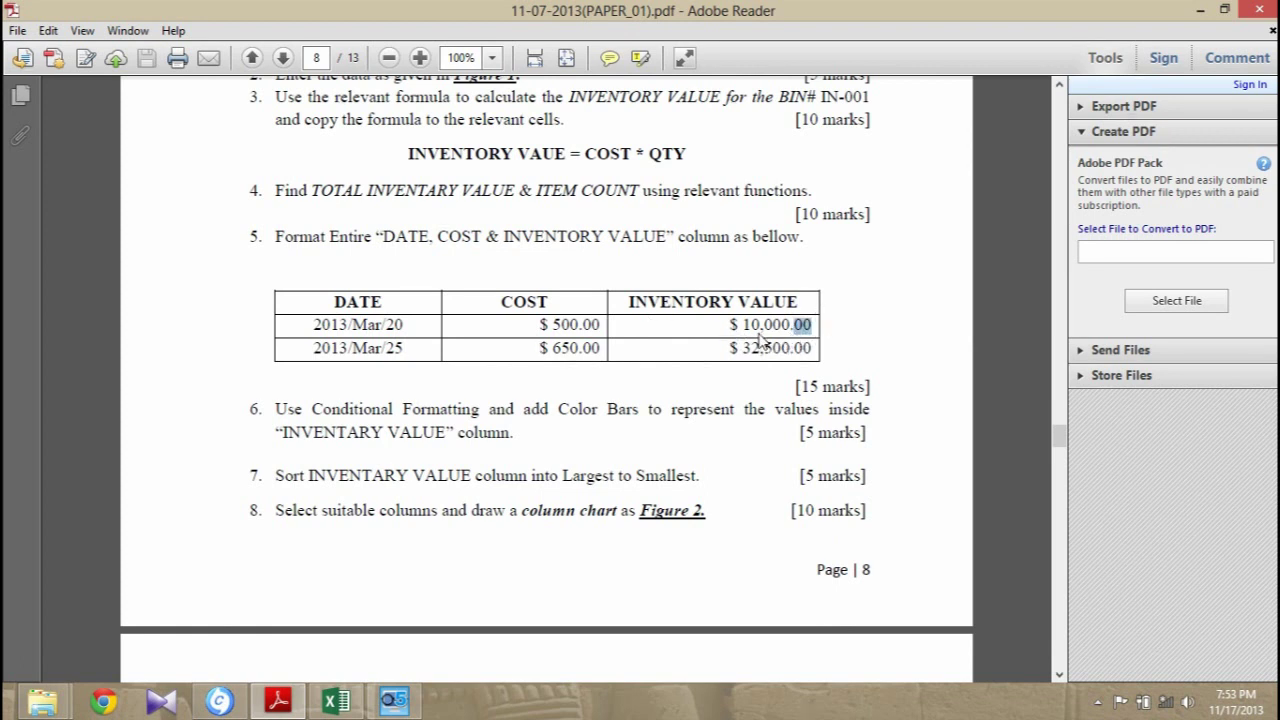
left_click(772, 330)
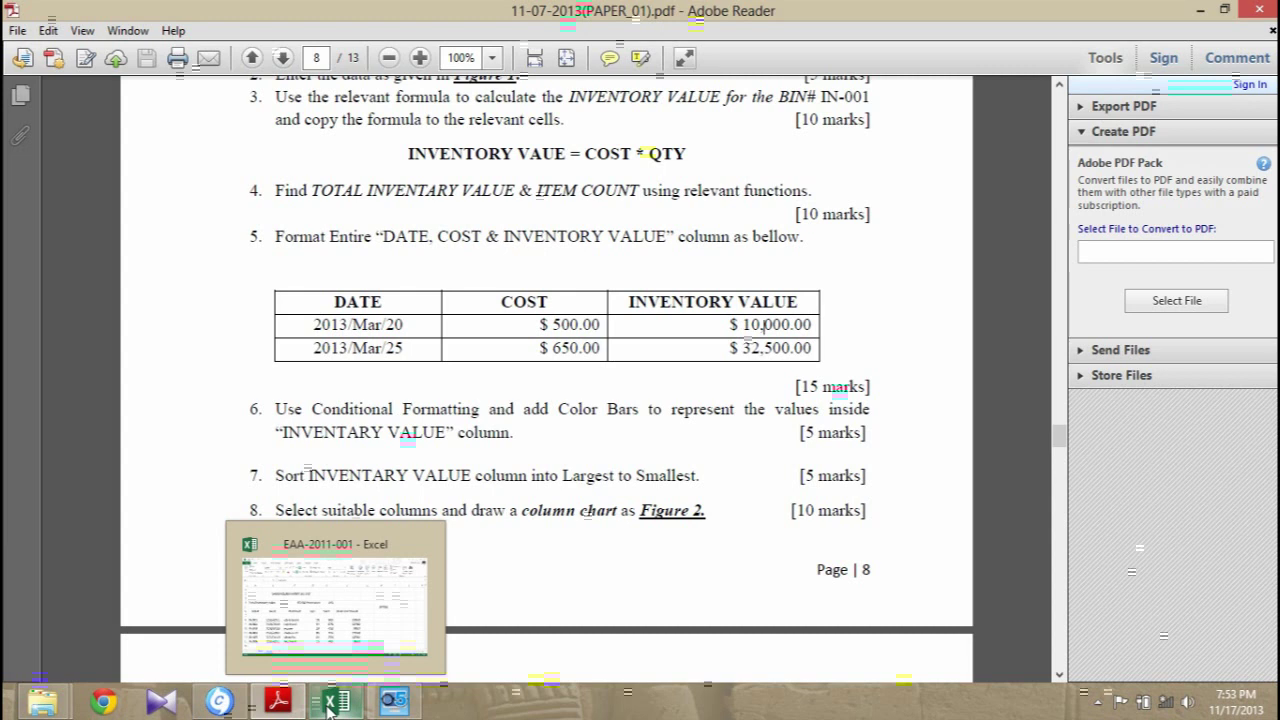
Step: Switch back to the Excel inventory workbook and click an empty cell away from the data
left_click(330, 708)
left_click(420, 487)
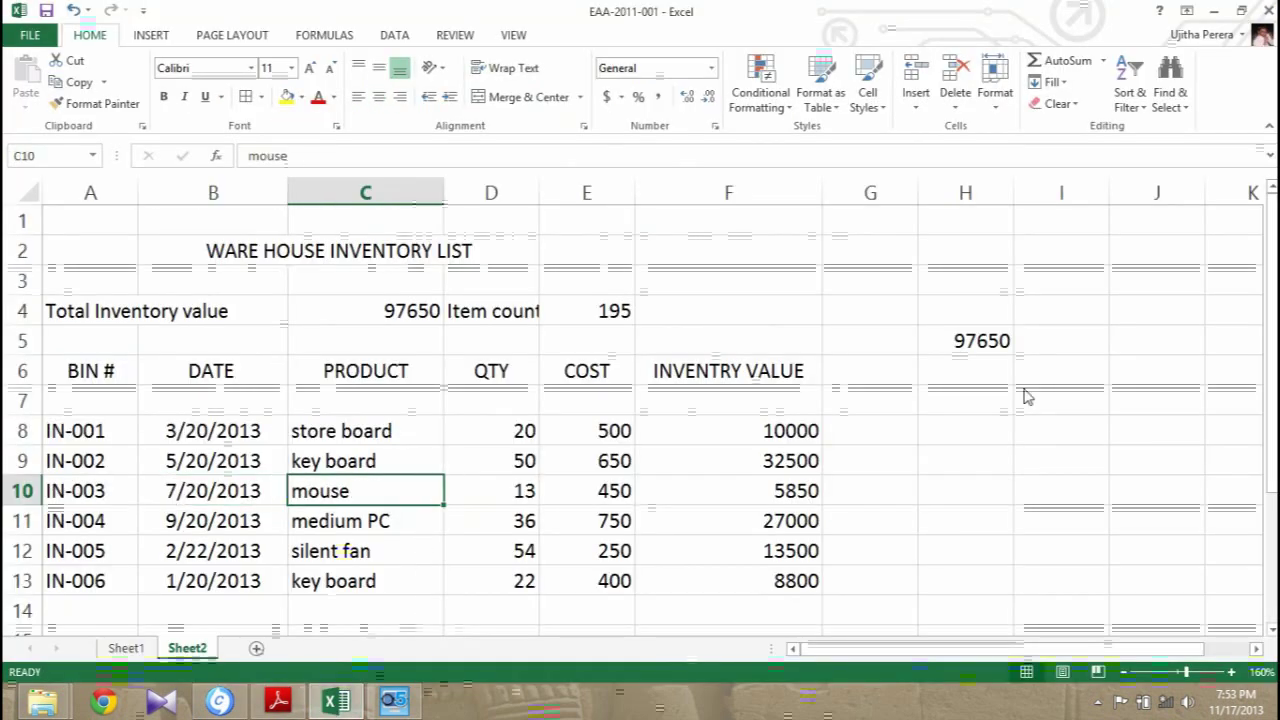
left_click(1026, 398)
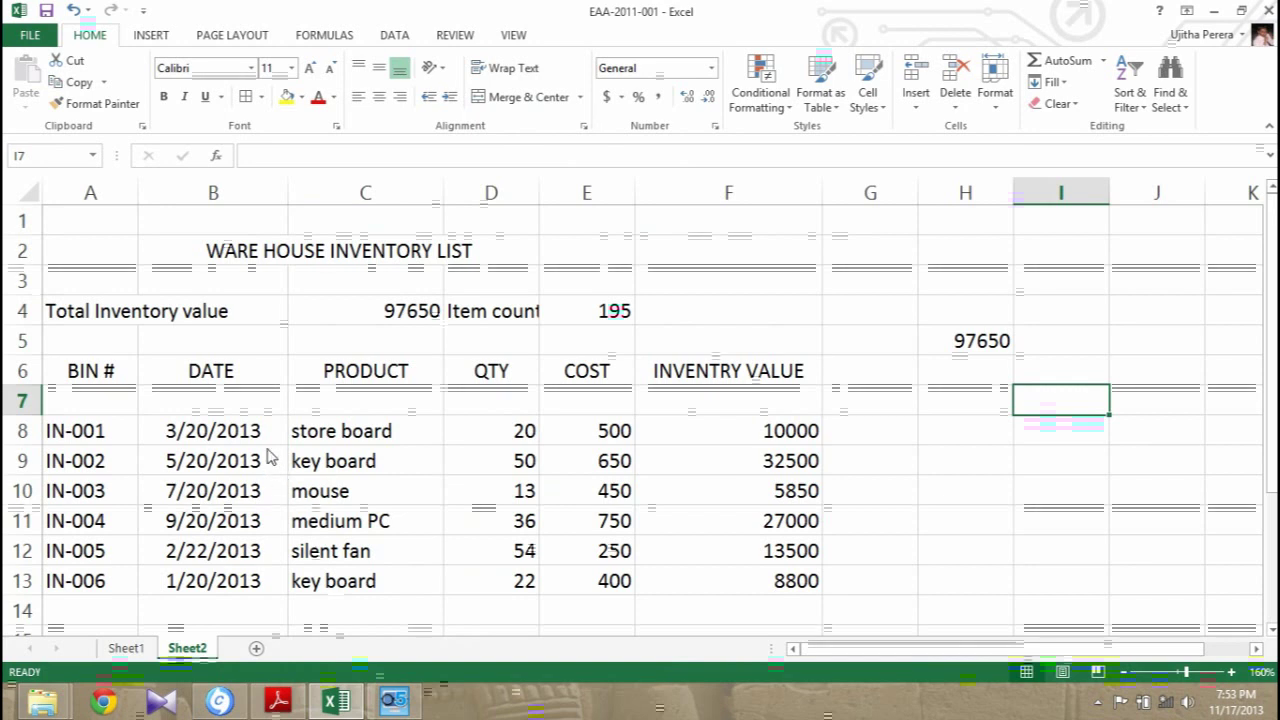
scroll(268, 458, "down", 1)
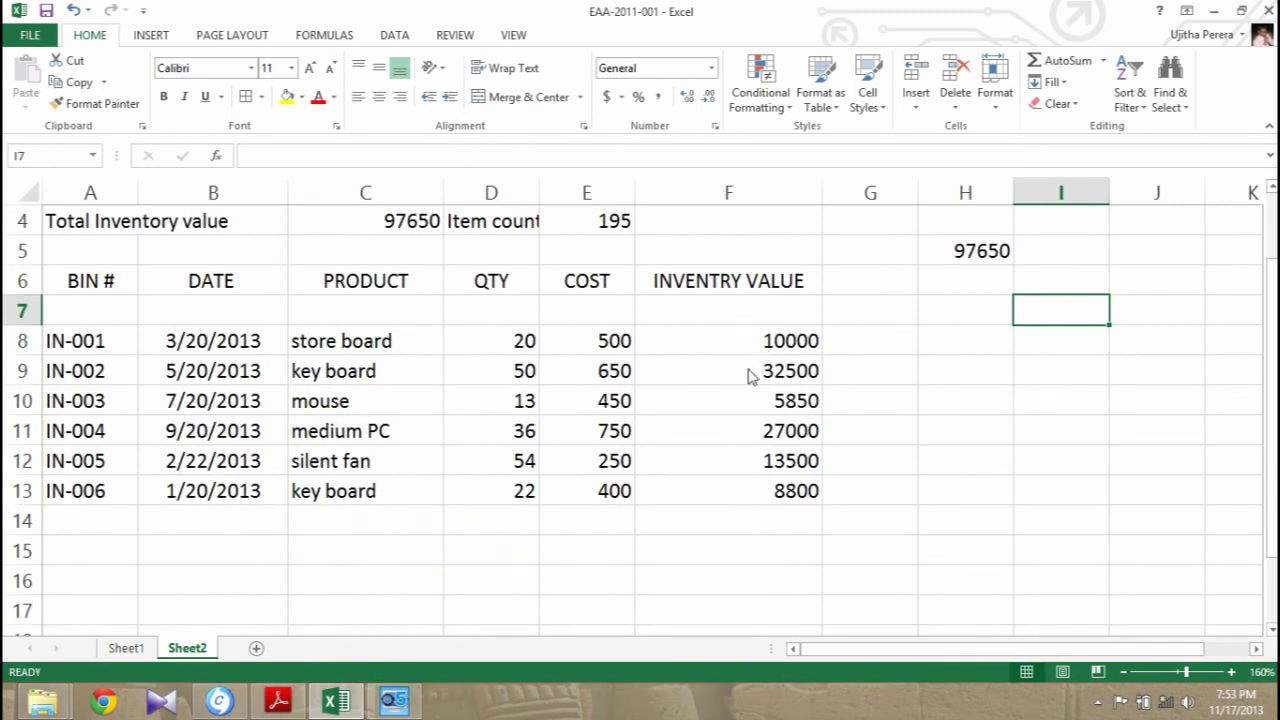
left_click(735, 525)
left_click(757, 502)
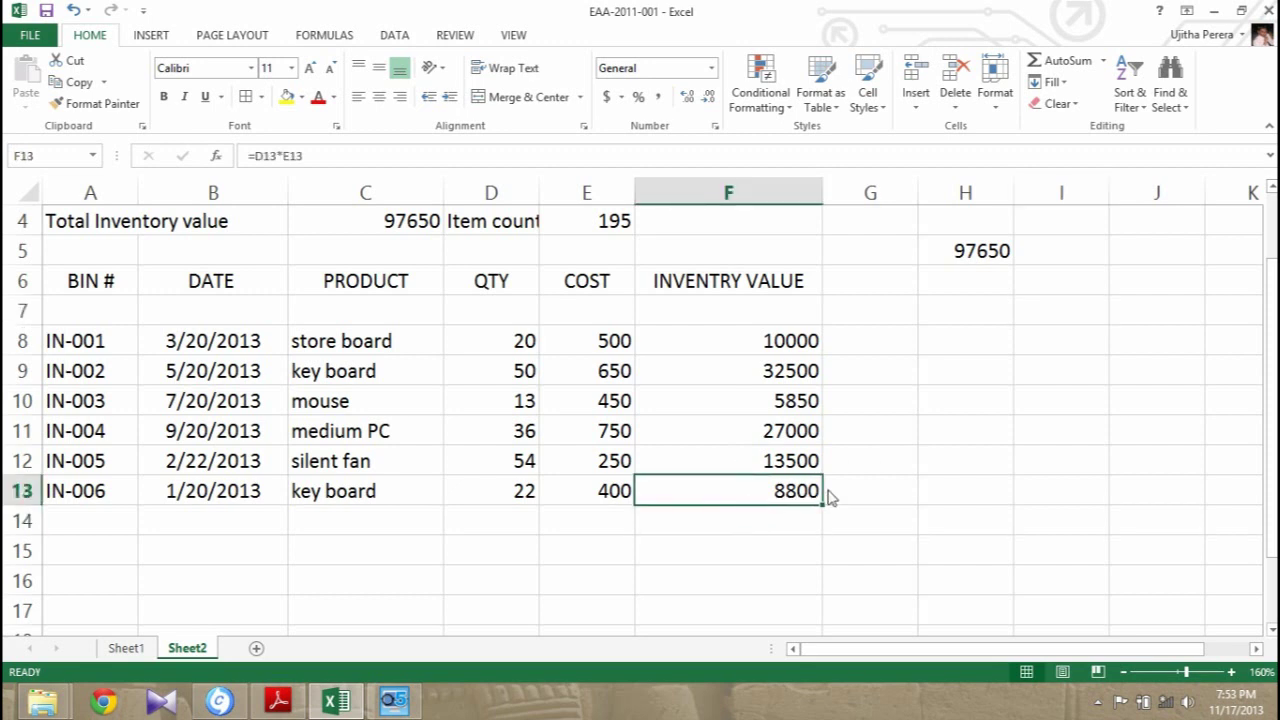
left_click(757, 530)
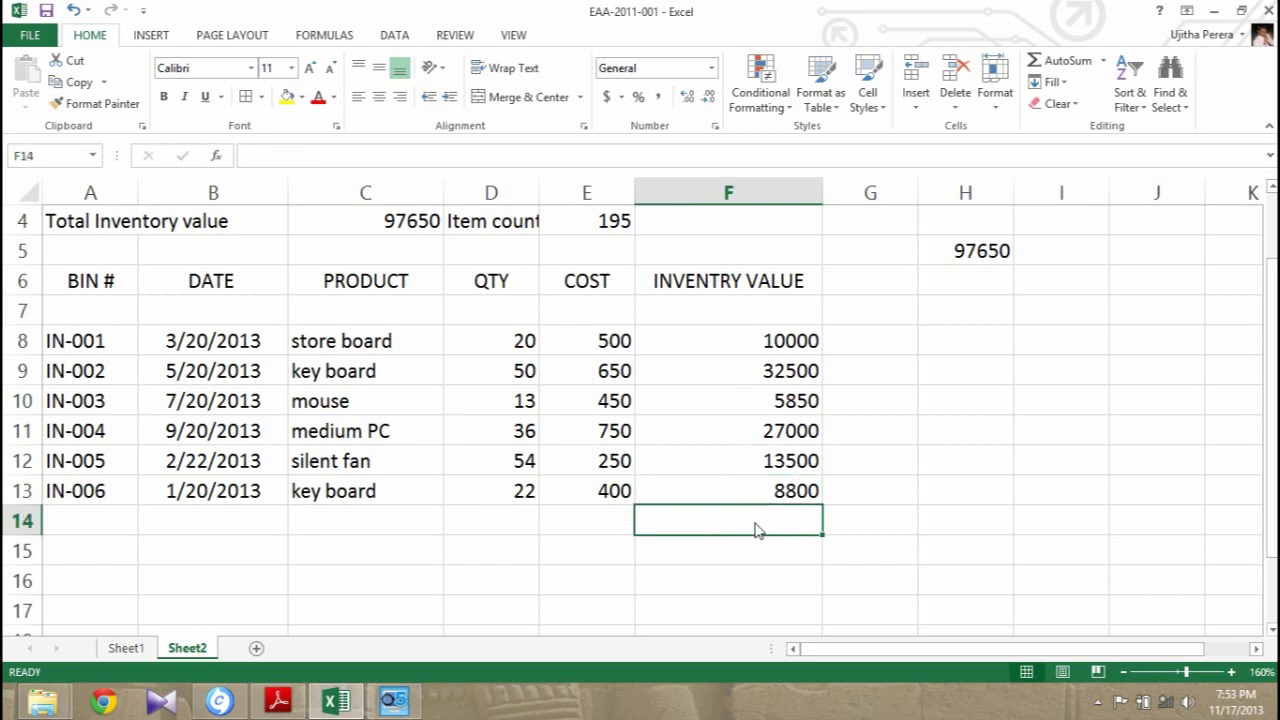
type("500")
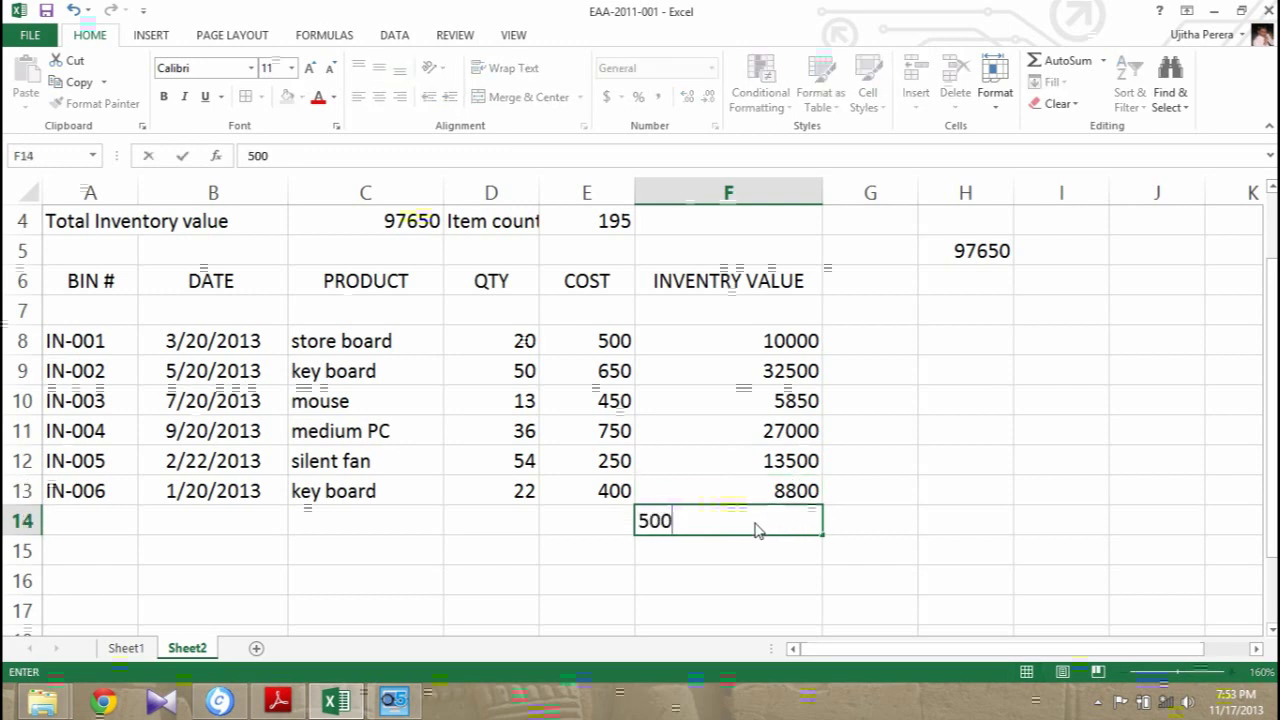
type("0")
left_click(757, 543)
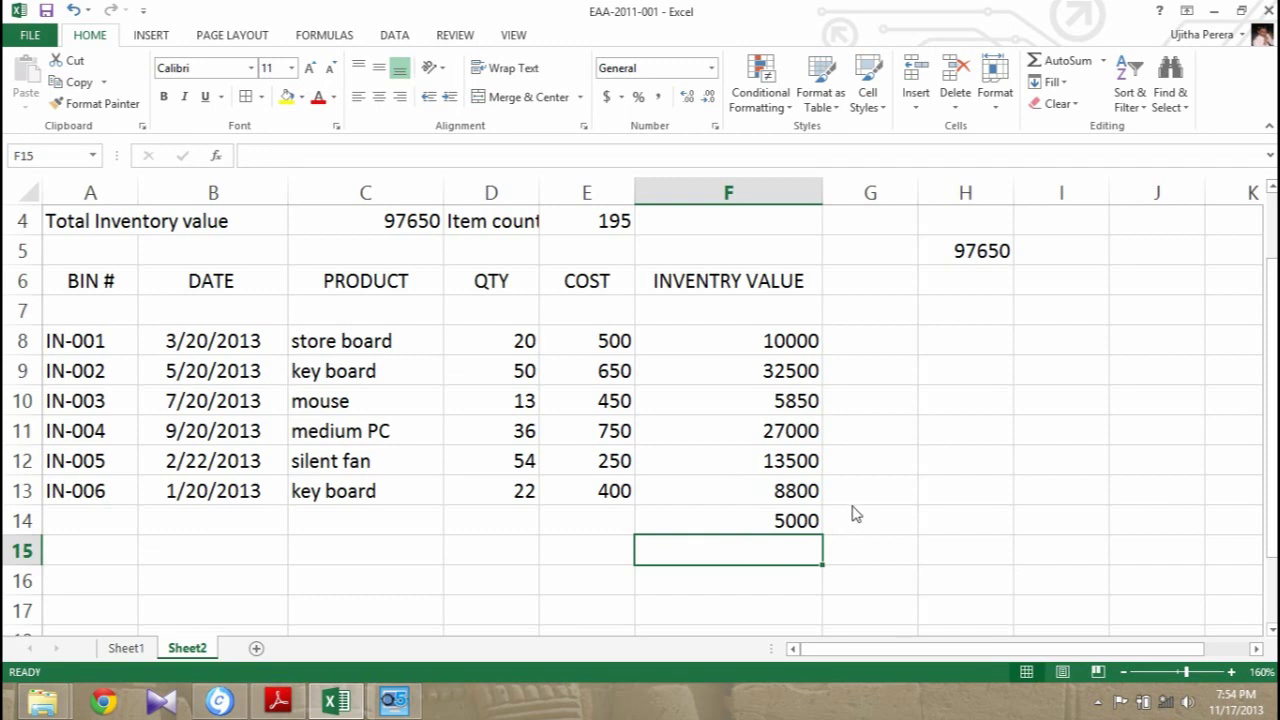
left_click(786, 528)
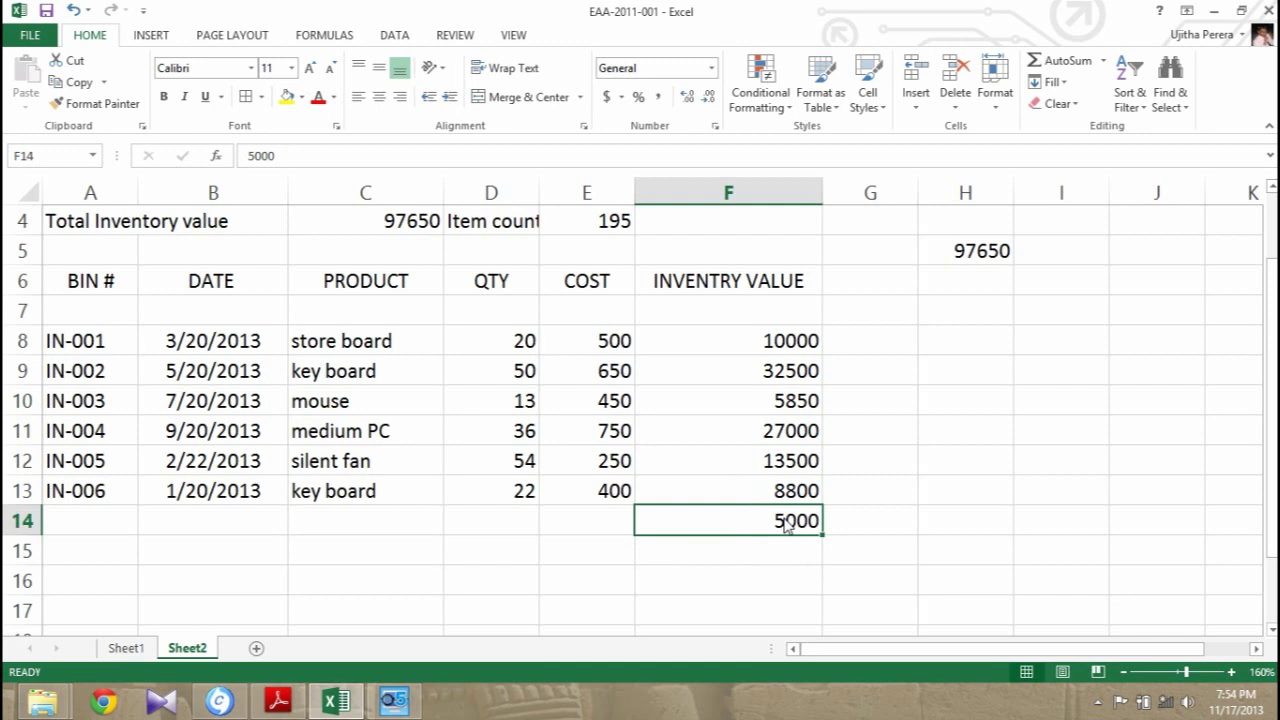
key("Delete")
left_click(608, 575)
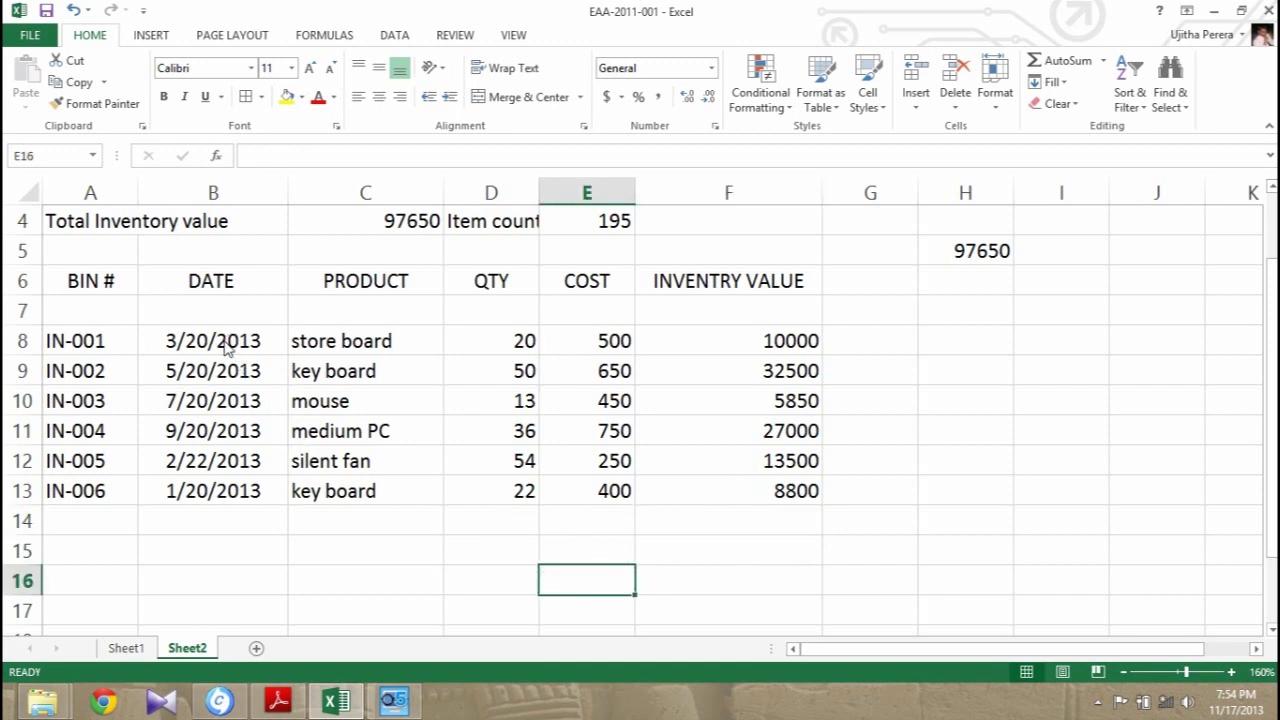
Step: Select the B8:B13 dates, open Format Cells via Home > Format, then close it
mouse_move(215, 343)
left_mouse_down()
mouse_move(199, 380)
mouse_move(197, 500)
left_mouse_up()
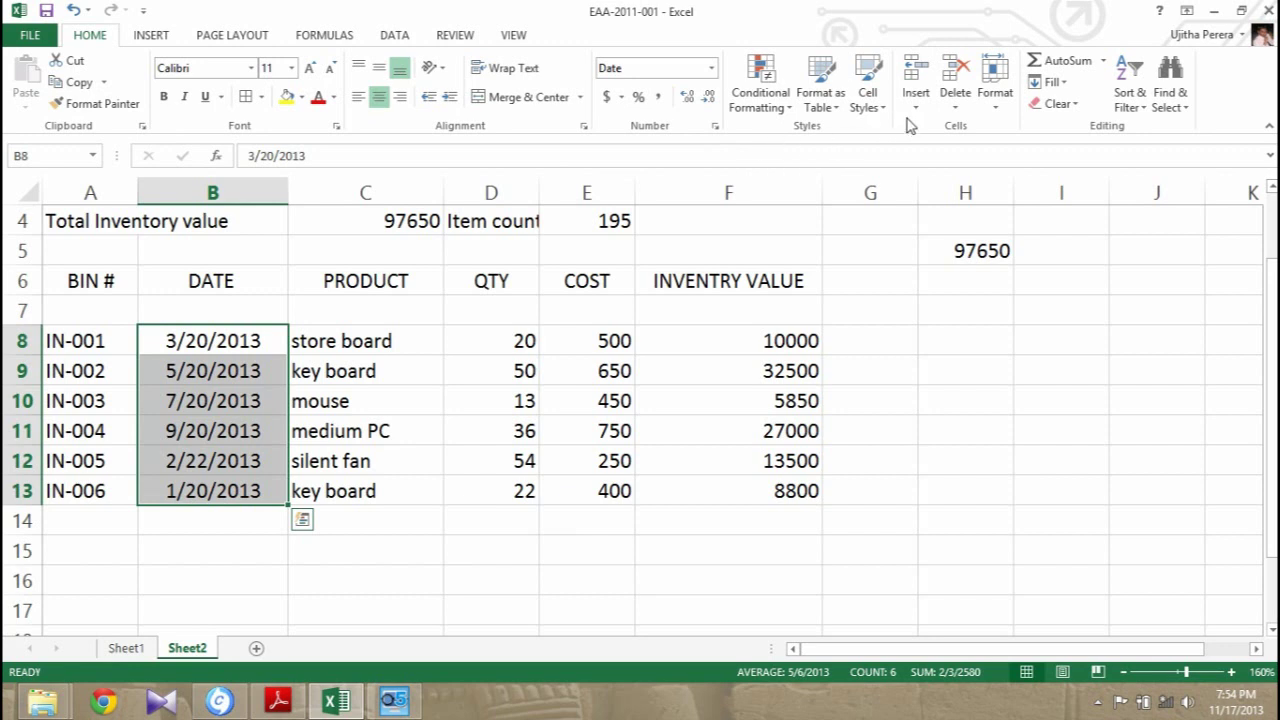
left_click(1001, 84)
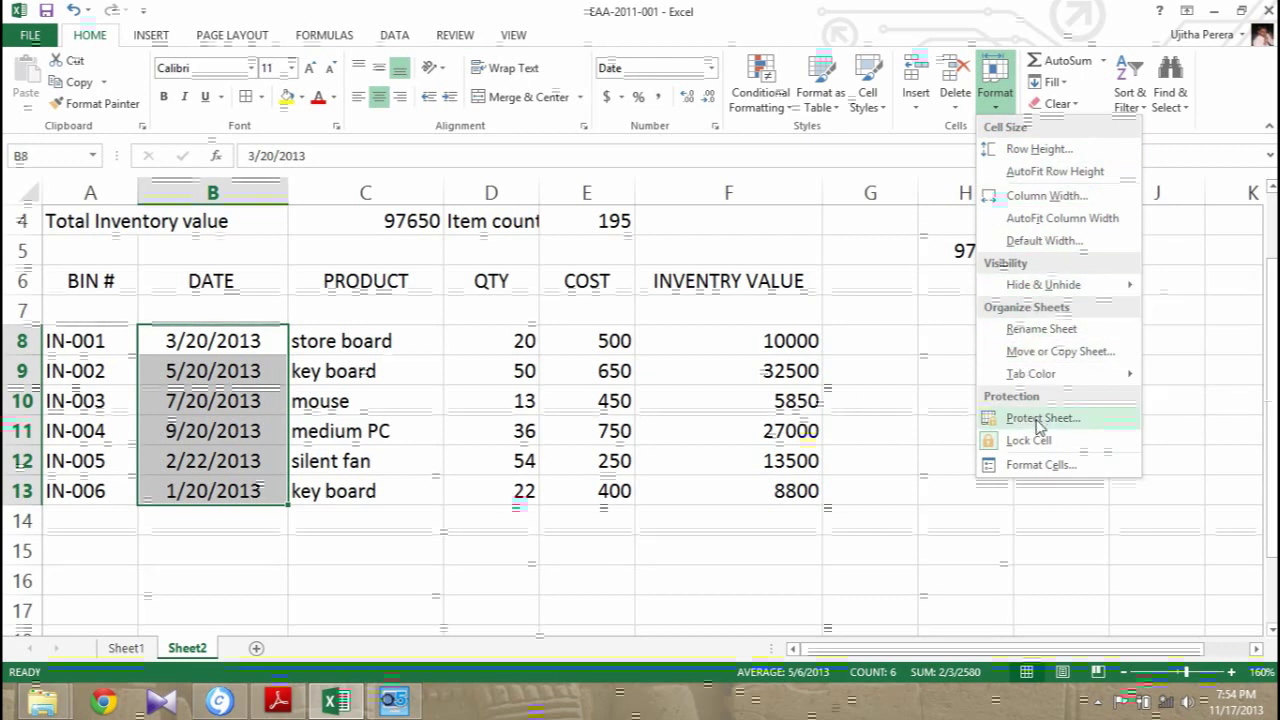
left_click(1030, 466)
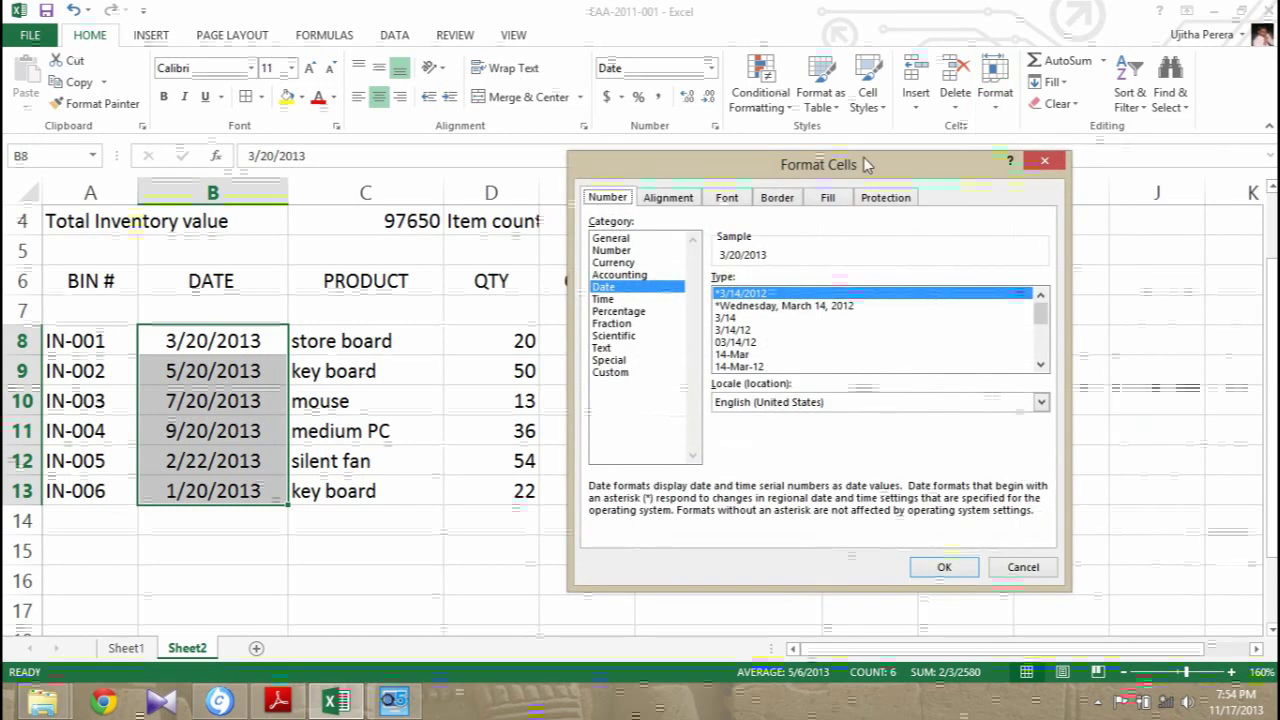
left_click(1041, 165)
Step: Reopen Format Cells for the date cells from the right-click menu and move the dialog right
right_click(229, 382)
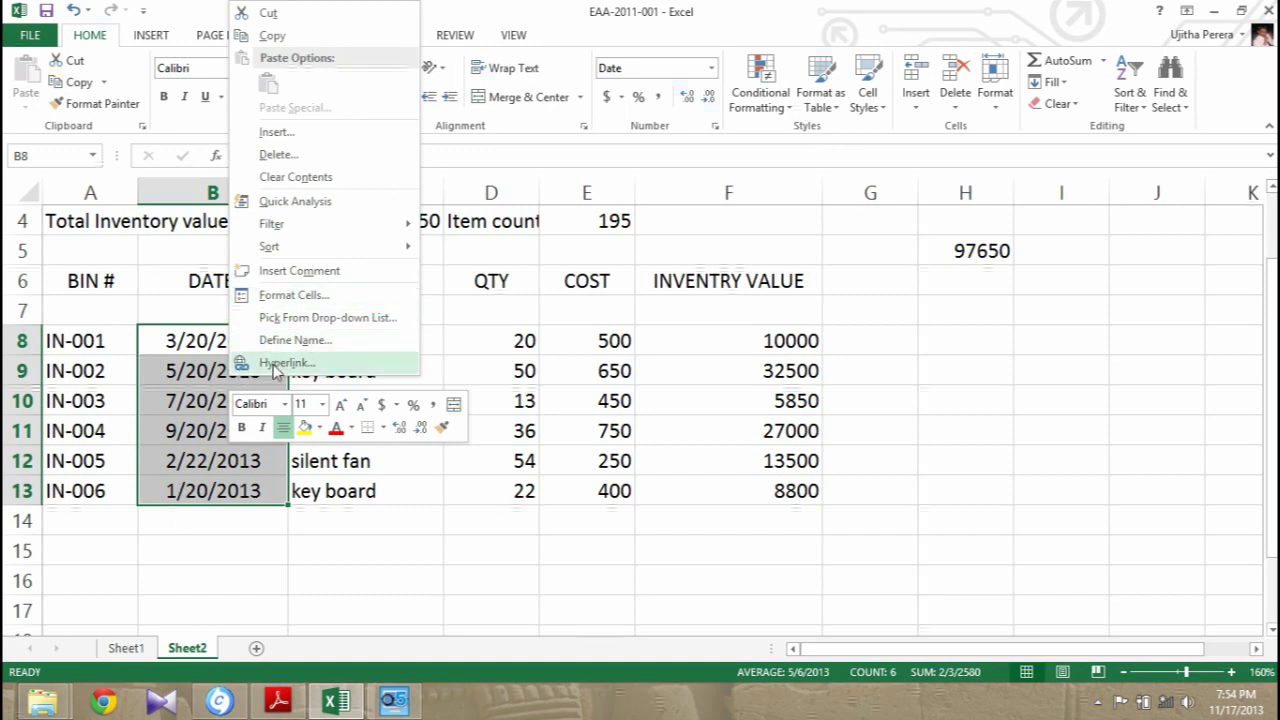
left_click(298, 300)
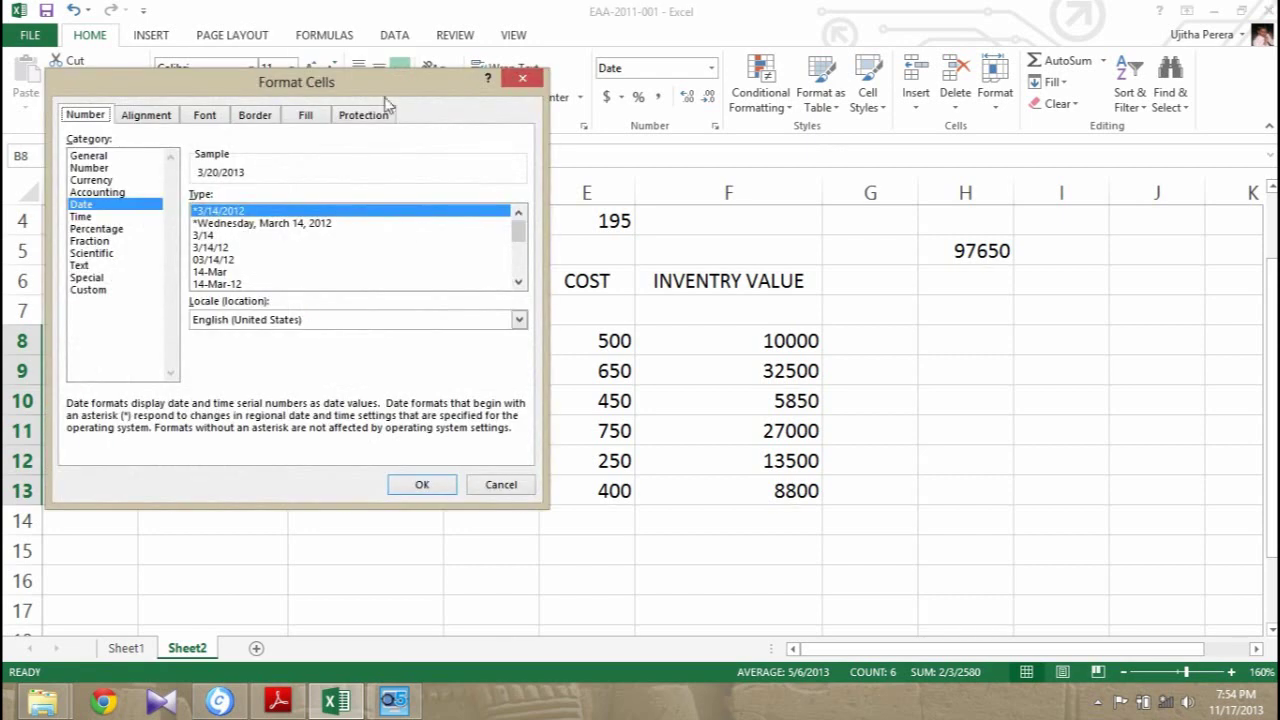
left_click_drag(418, 90, 710, 147)
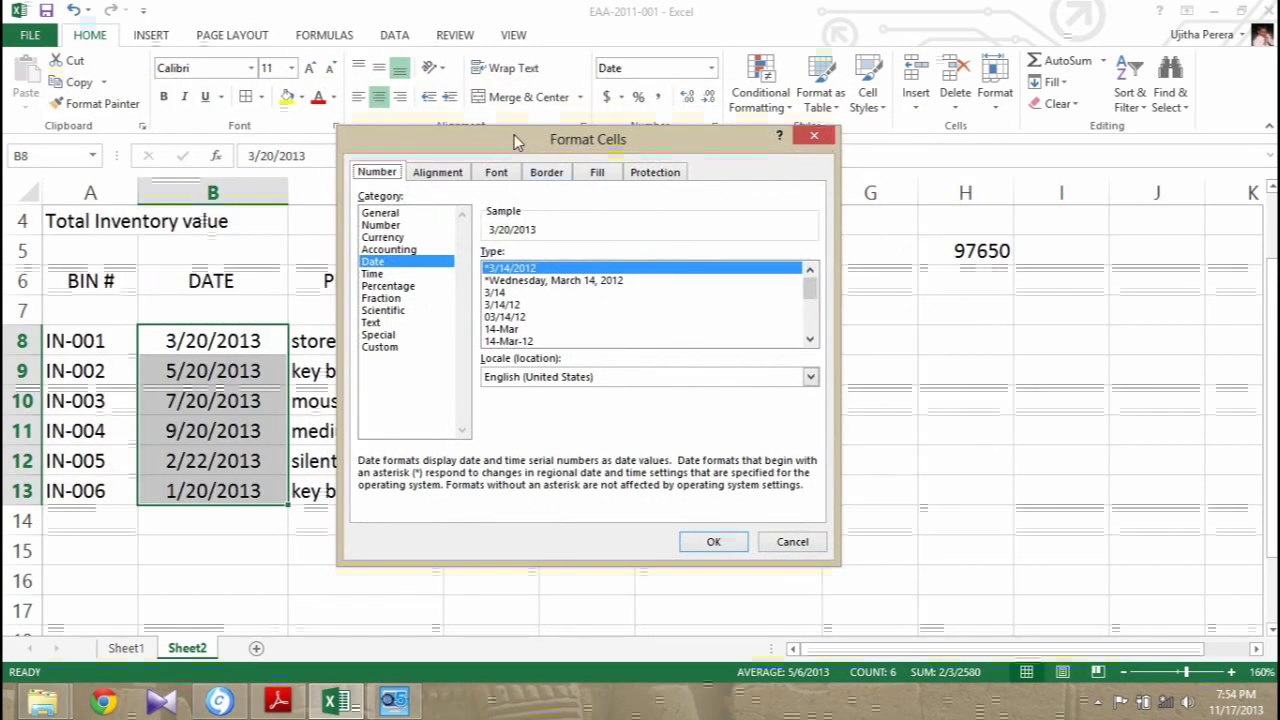
left_click_drag(517, 140, 573, 141)
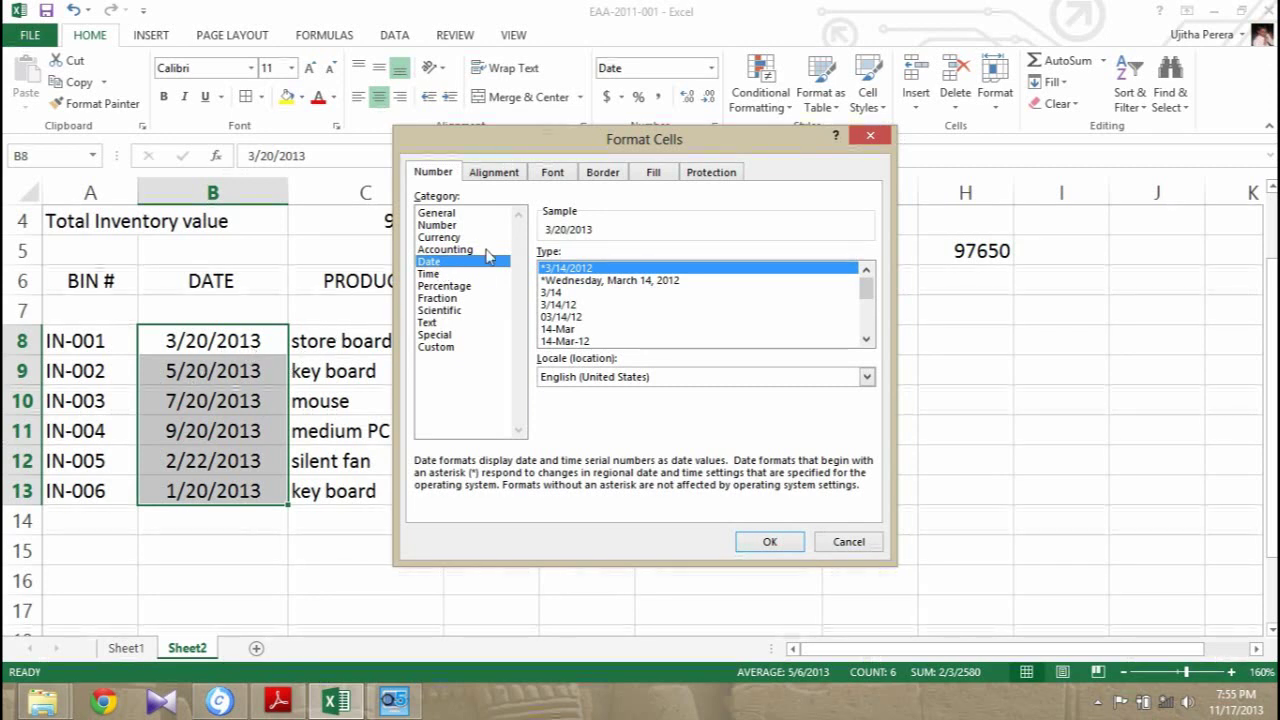
Step: Preview the General, Number, Currency, Fraction, Scientific, Text, Custom, Date and Time categories
left_click(437, 213)
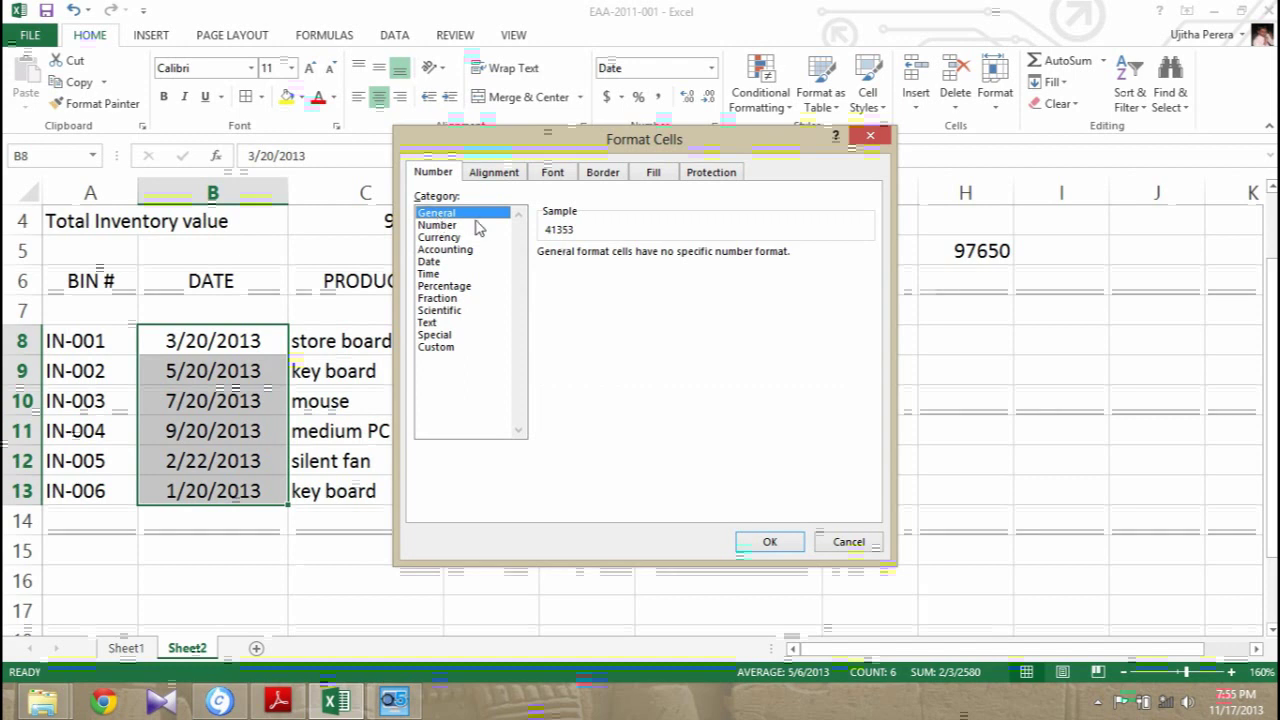
left_click(437, 225)
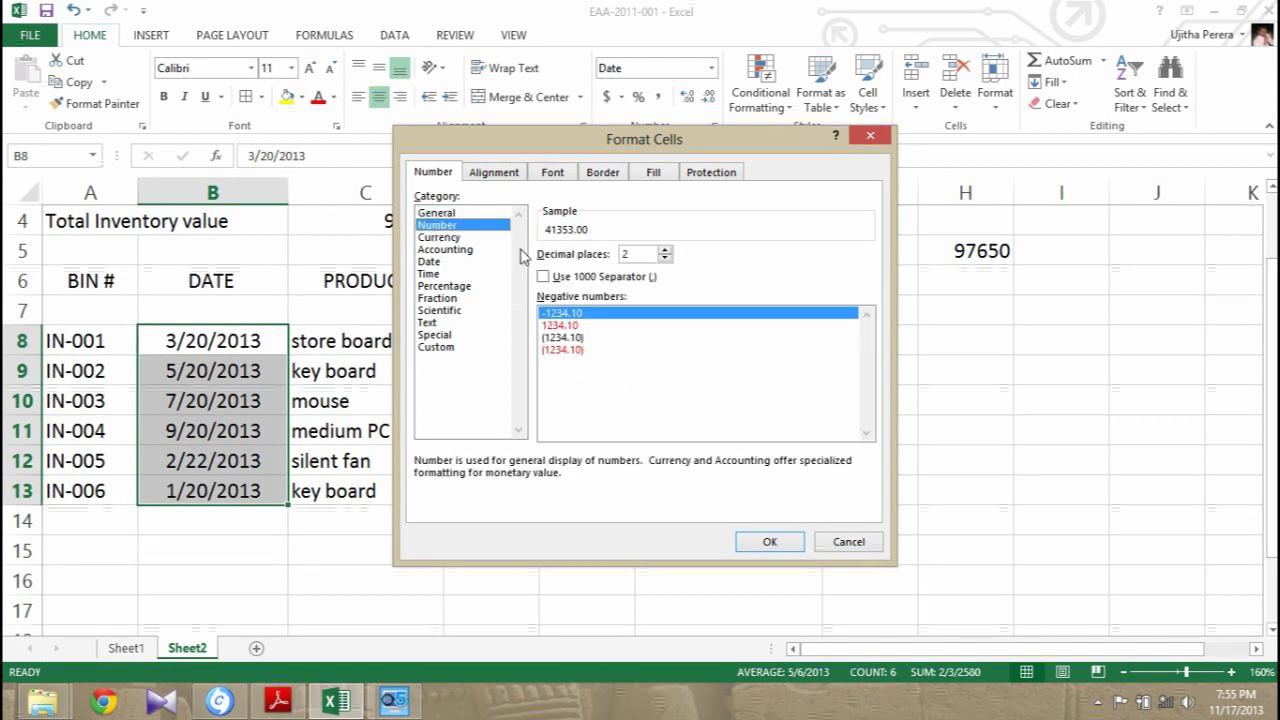
left_click(436, 237)
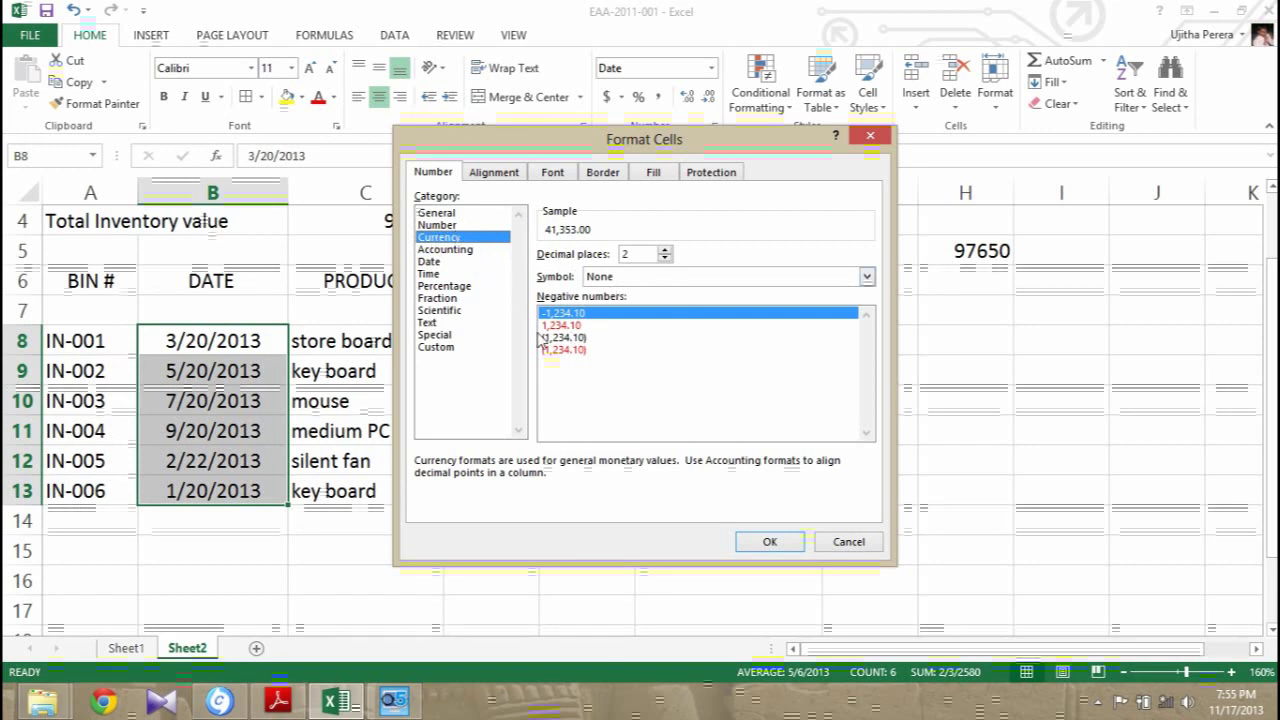
left_click(441, 298)
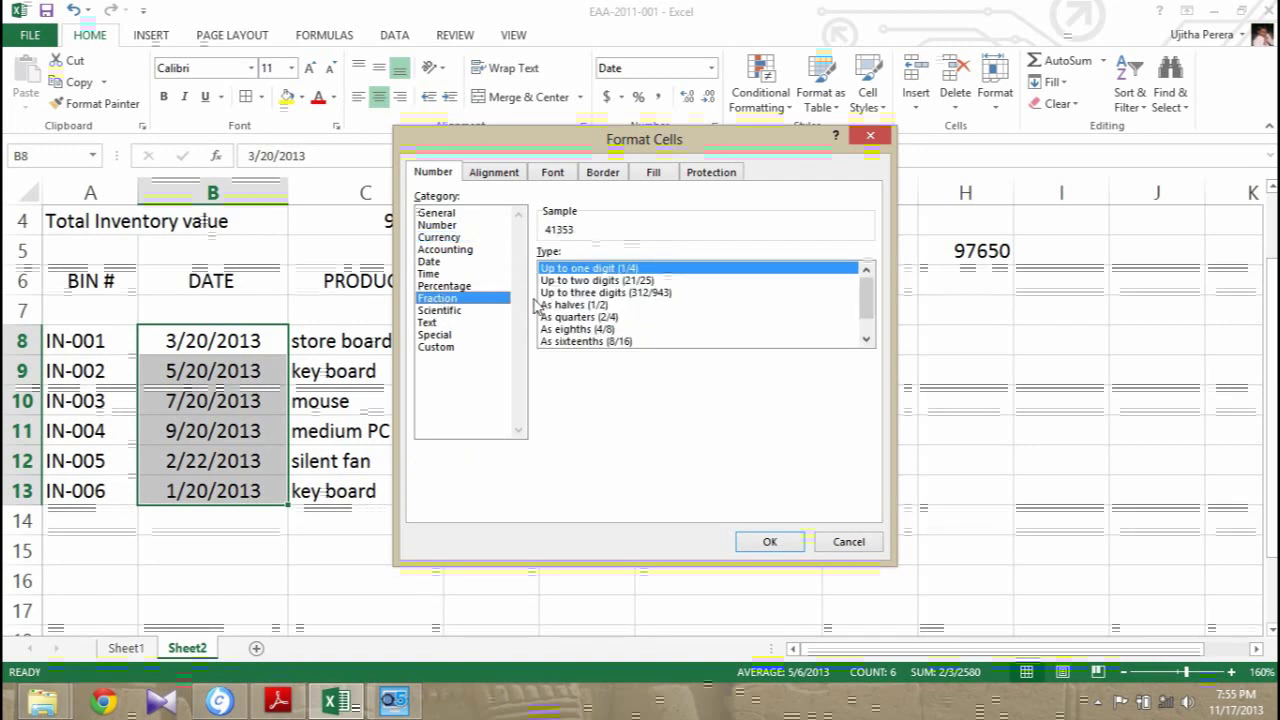
left_click(440, 310)
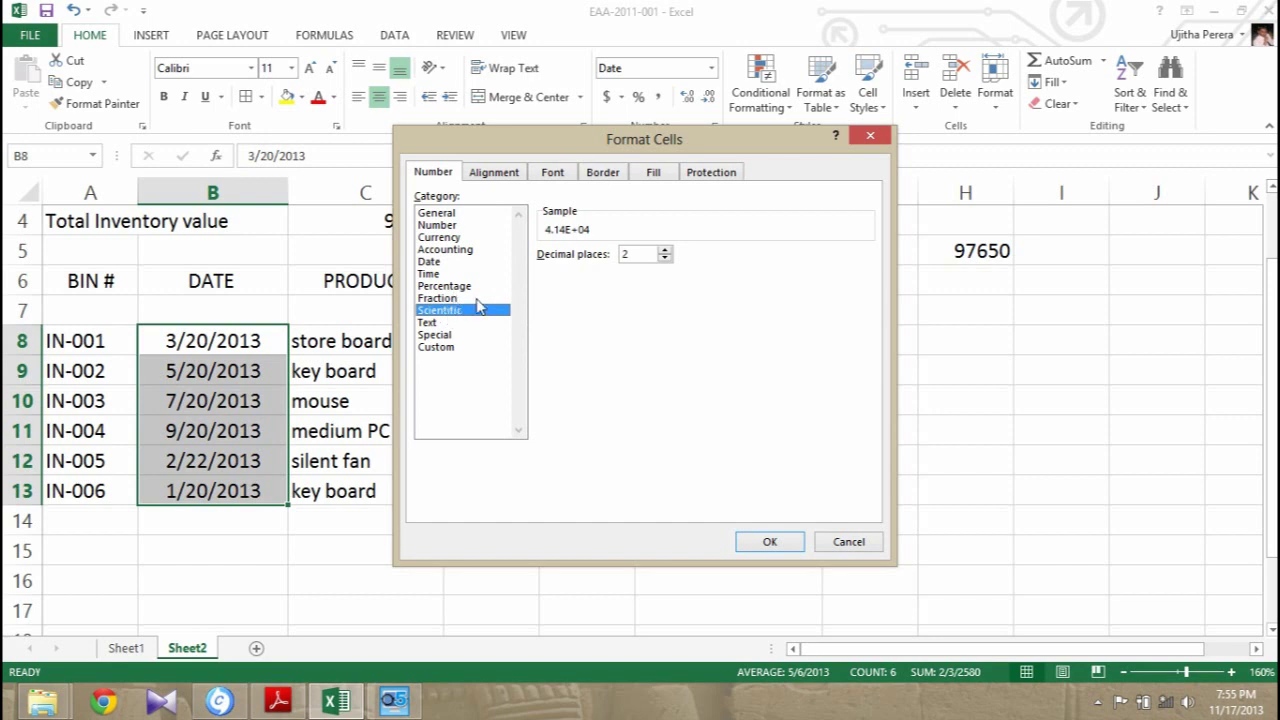
left_click(427, 323)
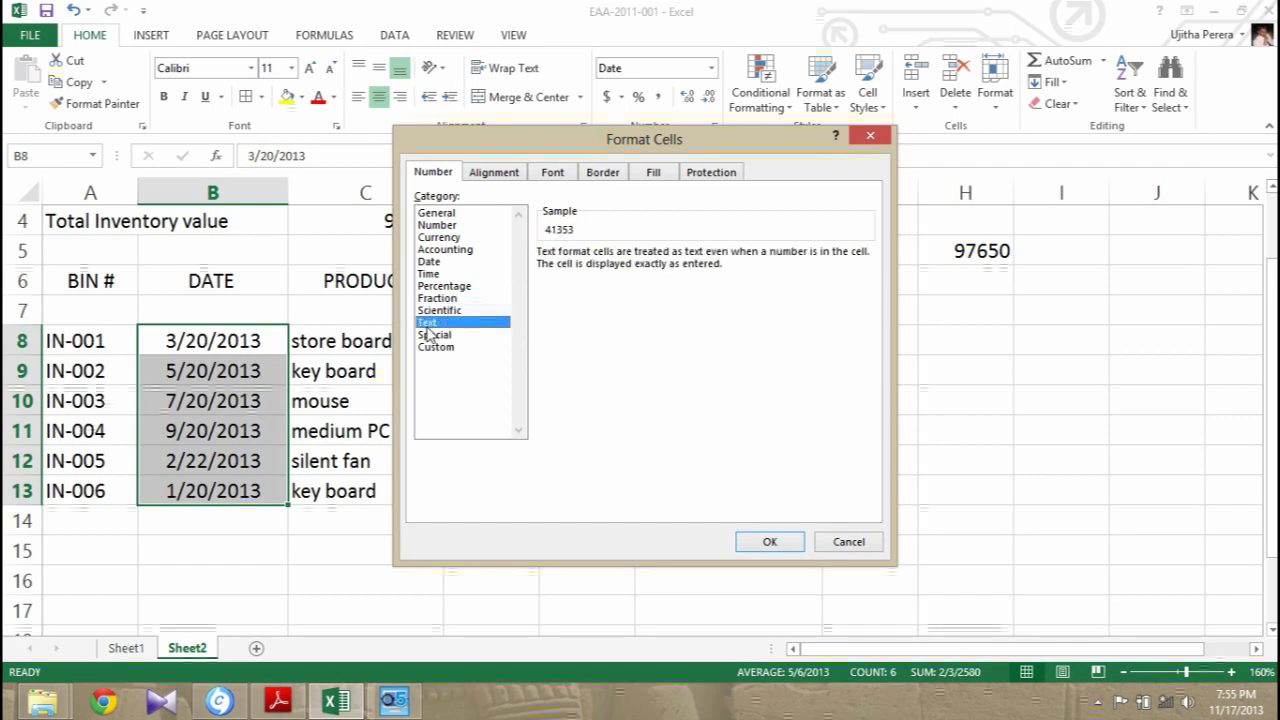
left_click(428, 347)
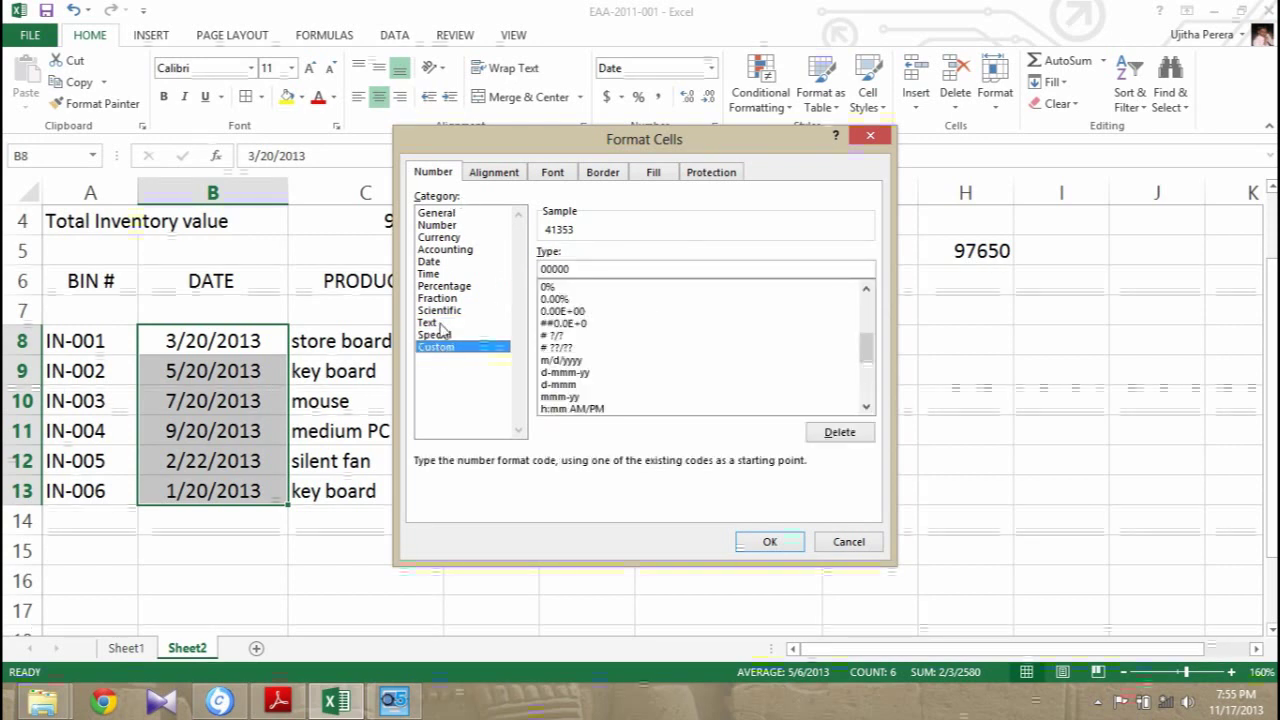
left_click(426, 262)
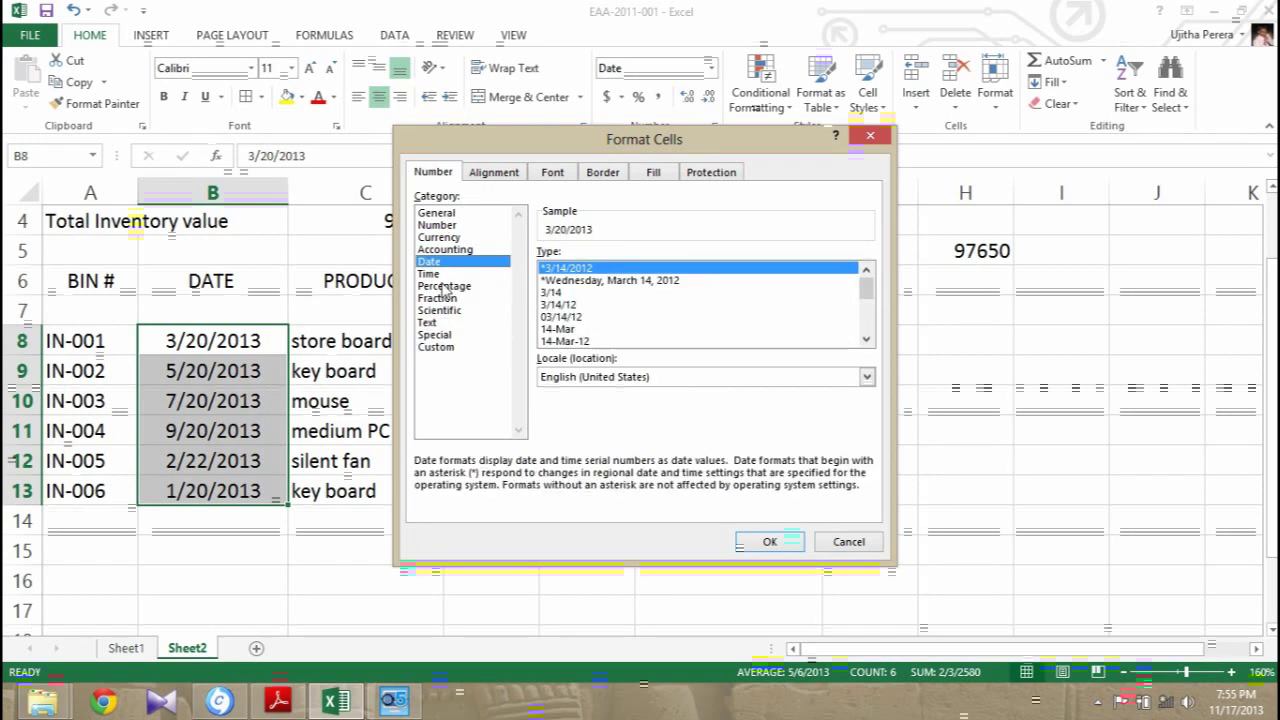
left_click(430, 274)
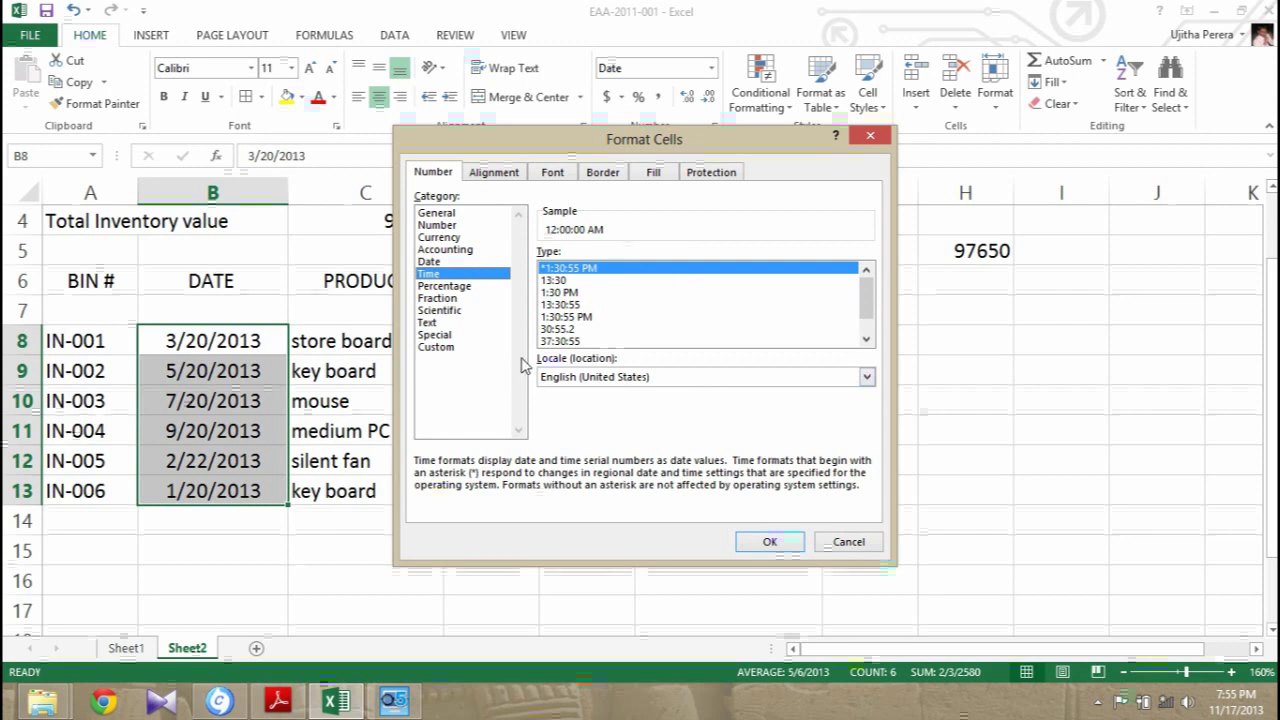
Step: Return to the Date category, scroll its Type list, then switch to the exam PDF
left_click(443, 262)
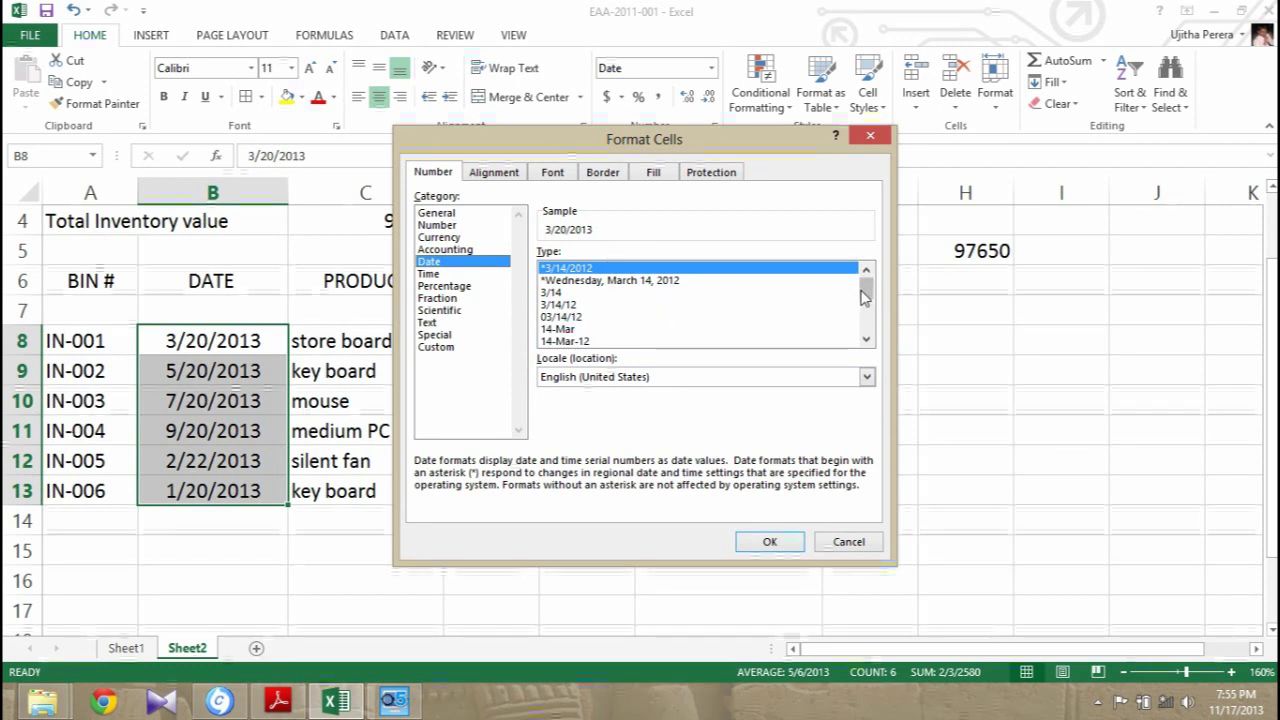
left_click_drag(866, 296, 862, 333)
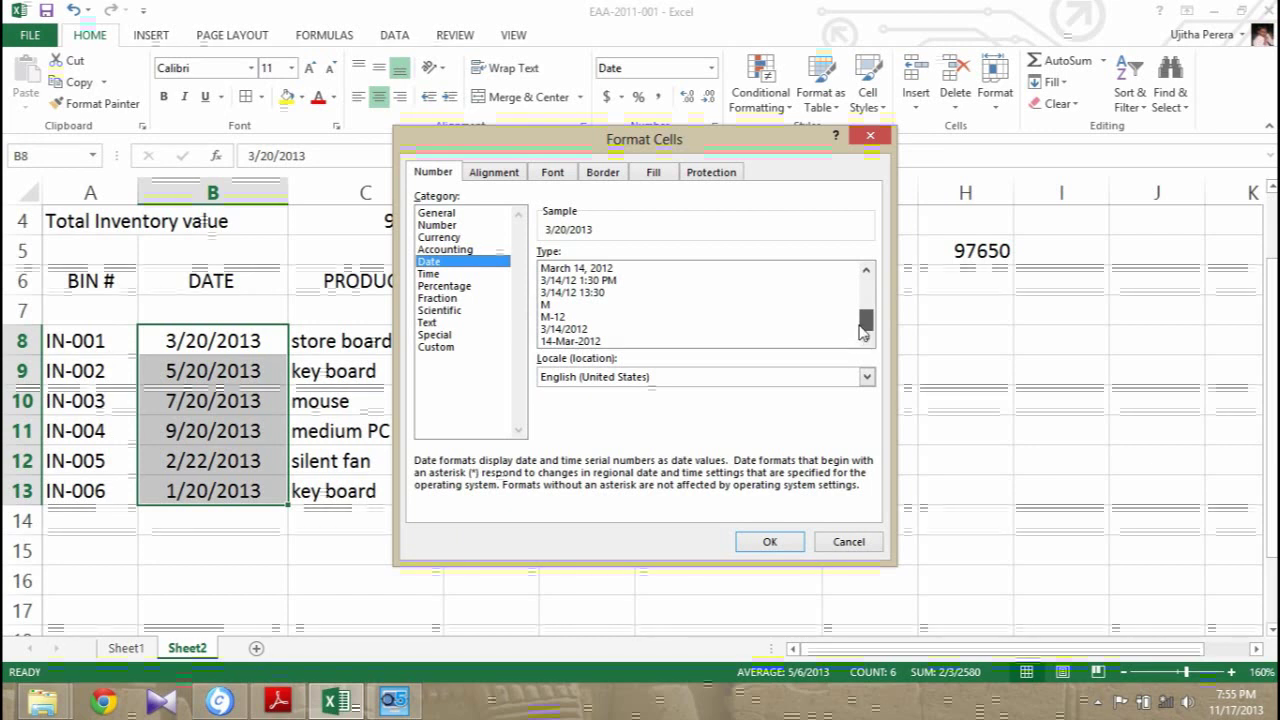
left_click_drag(862, 336, 862, 315)
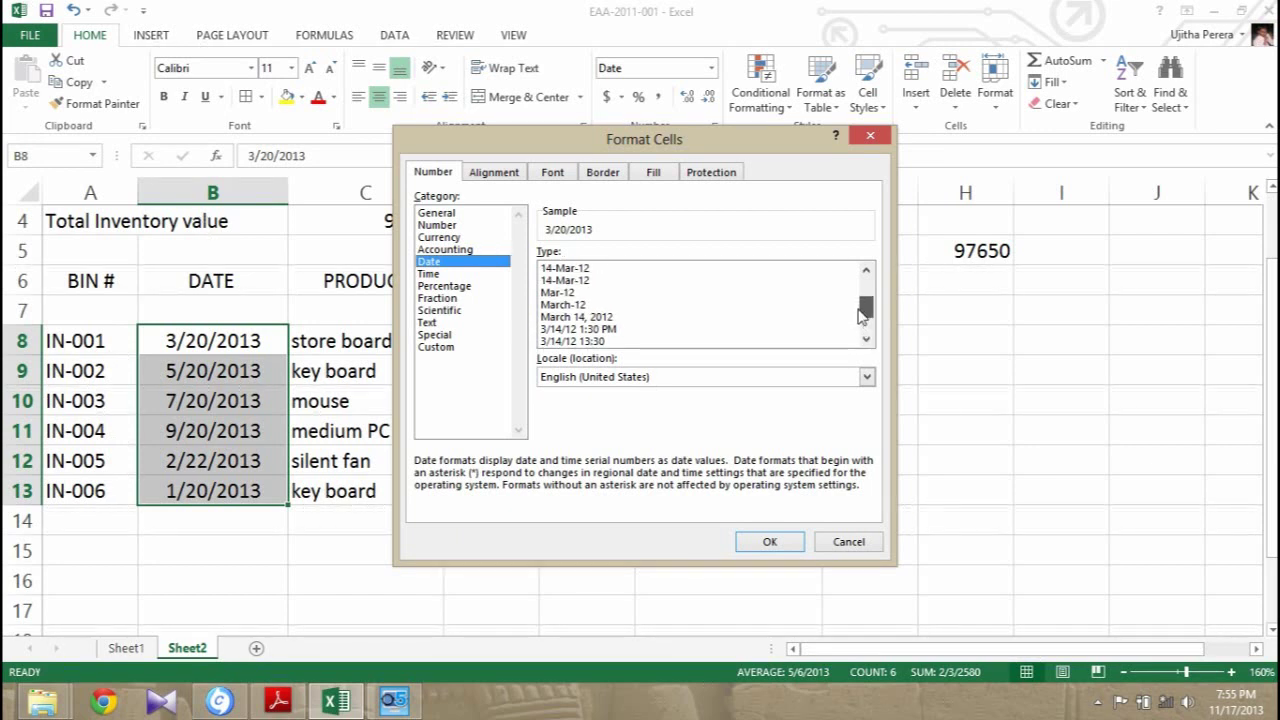
left_click(285, 698)
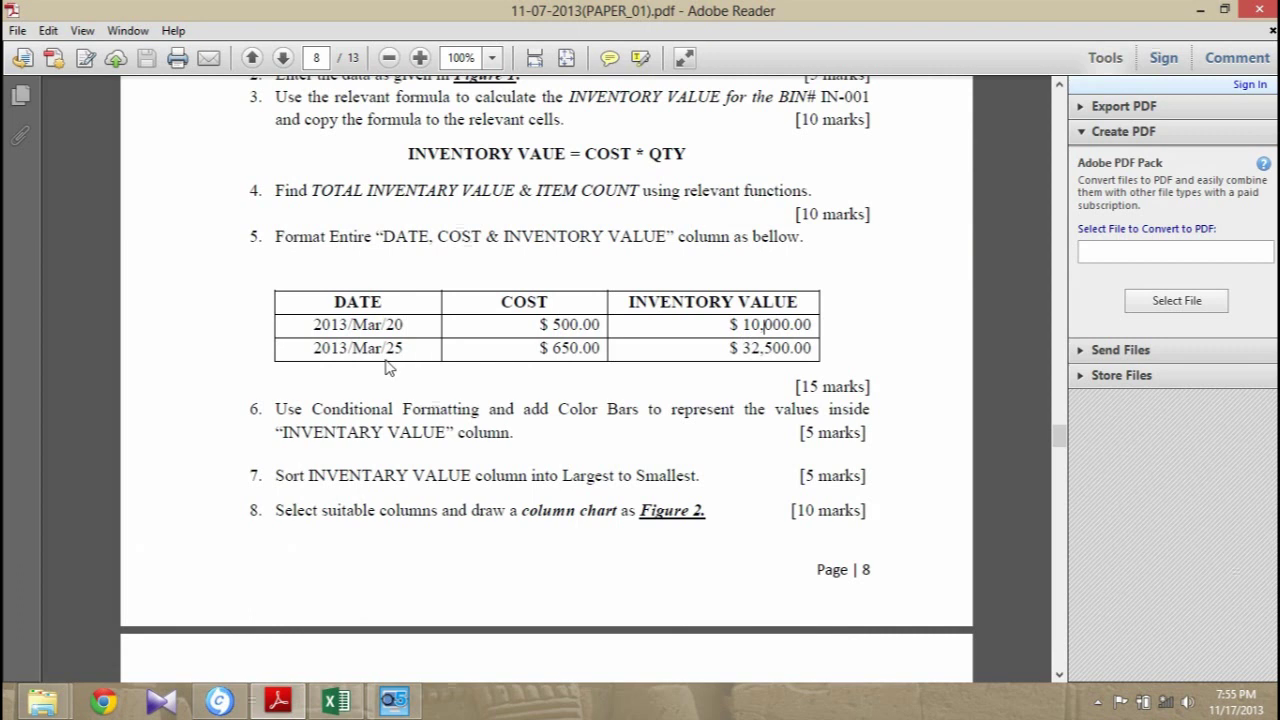
Step: Highlight the sample date in the PDF table to check the required 2013/Mar/20 style
left_click_drag(313, 333, 385, 332)
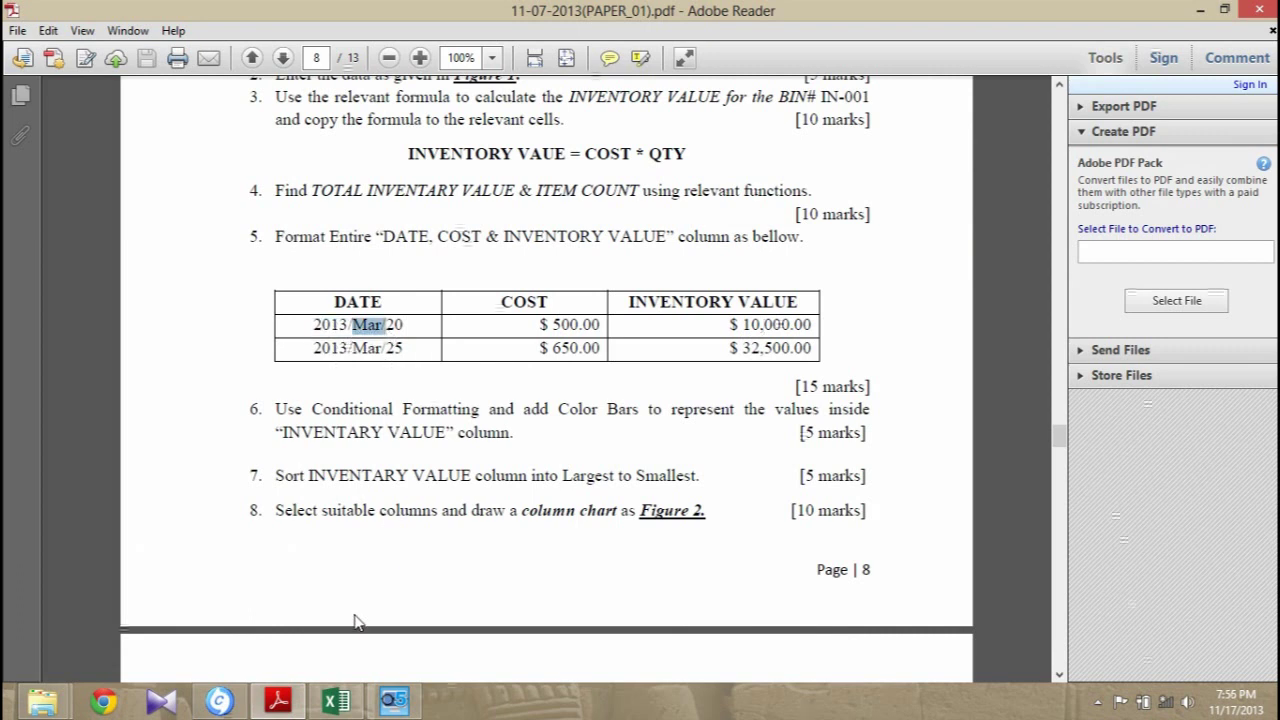
Step: Back in Format Cells, keep English (United States) and try the March 14, 2012, full-month and day-month-yy date styles
left_click(340, 705)
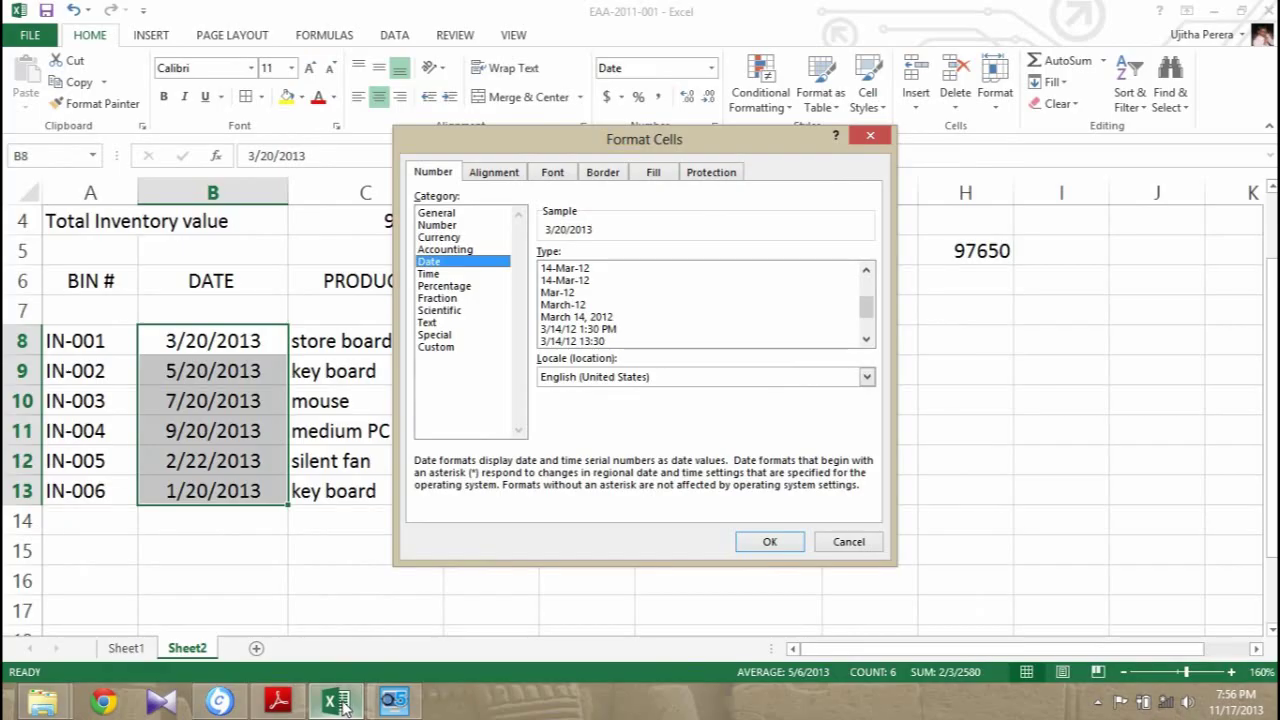
left_click(723, 378)
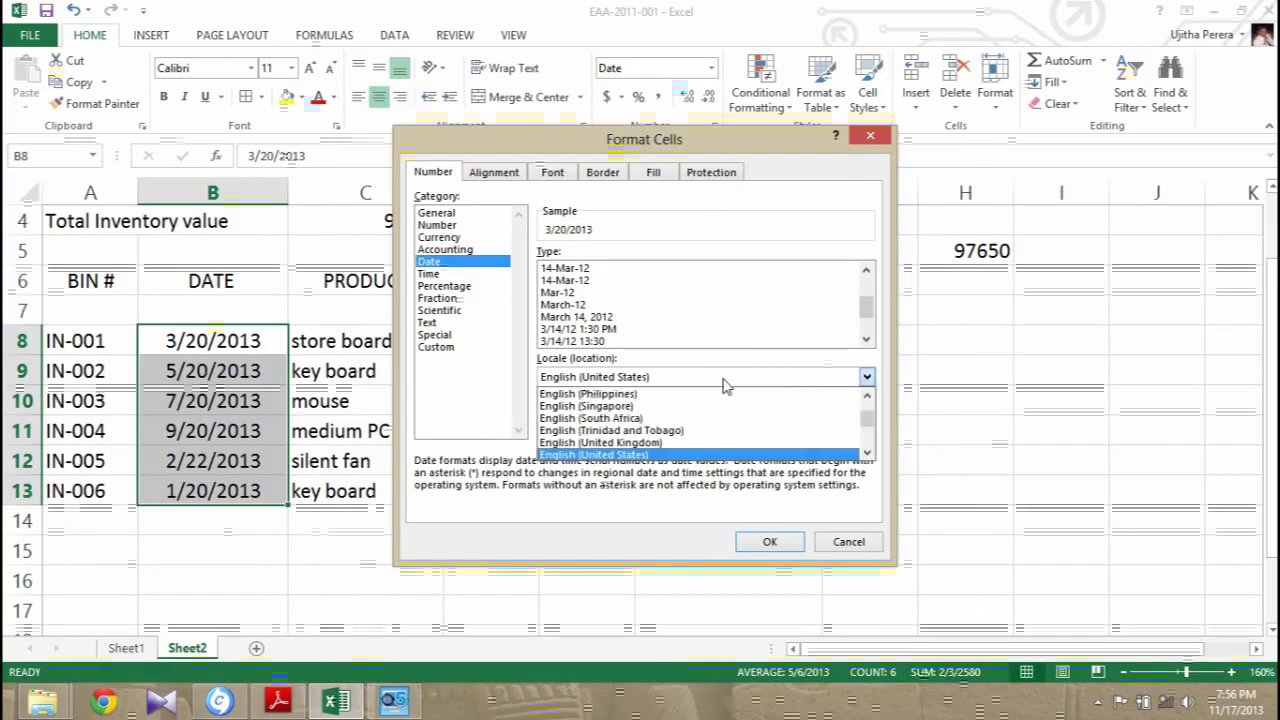
left_click(723, 380)
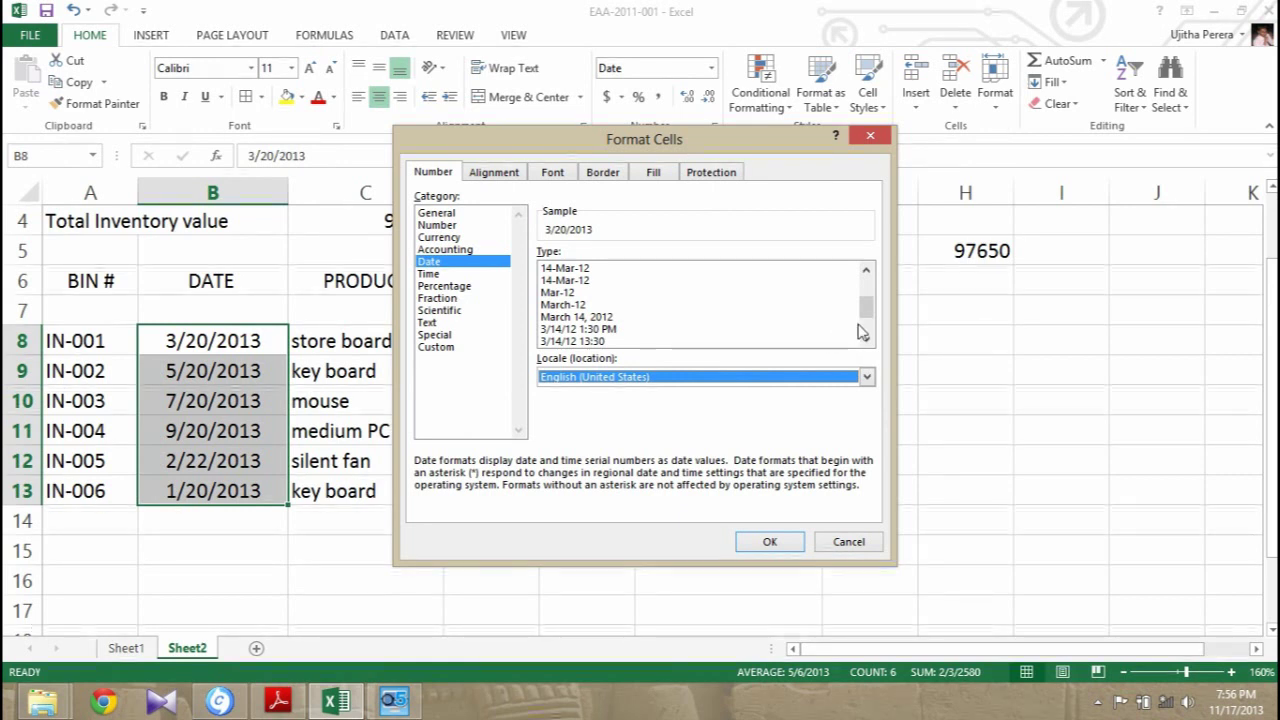
left_click(598, 317)
scroll(598, 320, "up", 2)
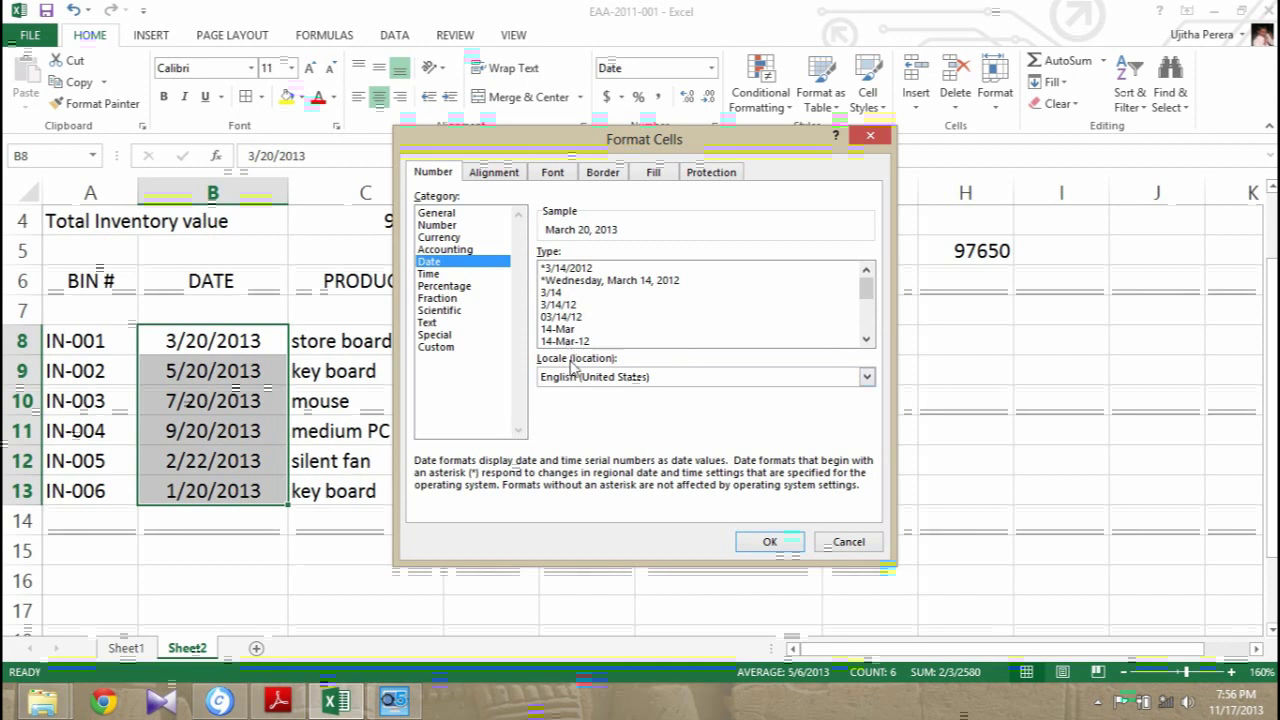
scroll(576, 365, "down", 1)
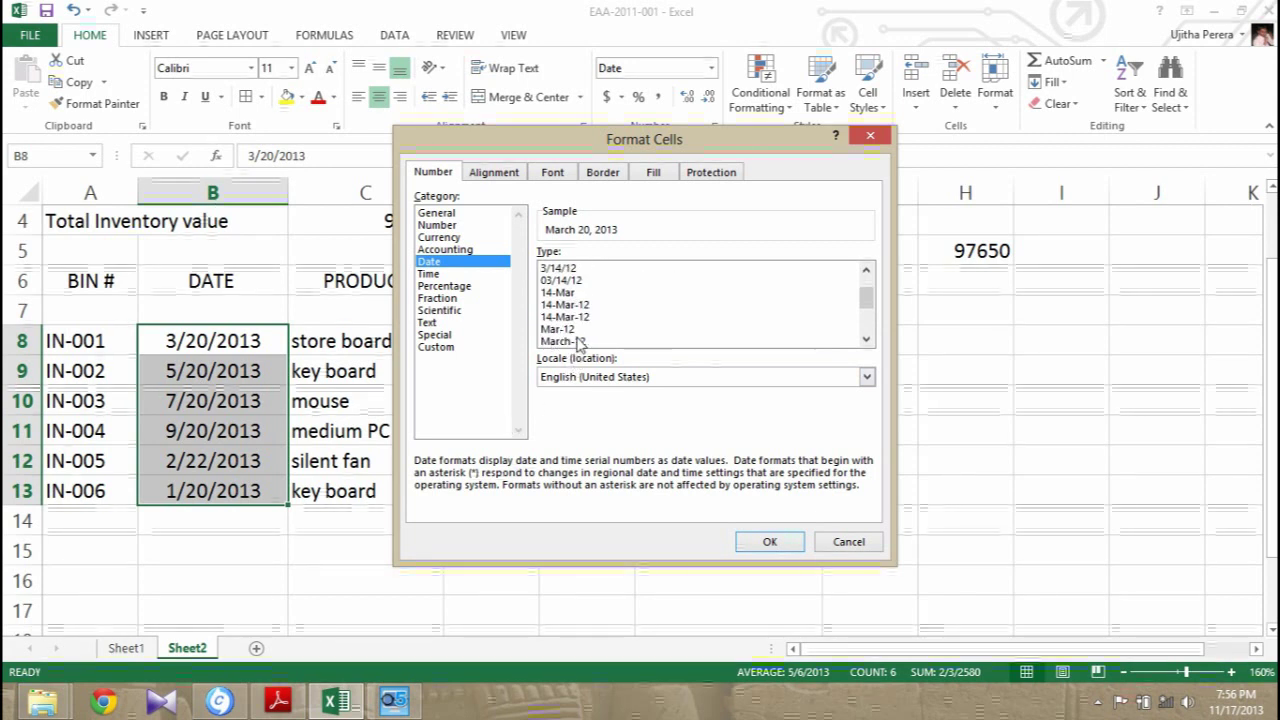
scroll(626, 340, "down", 1)
left_click(626, 316)
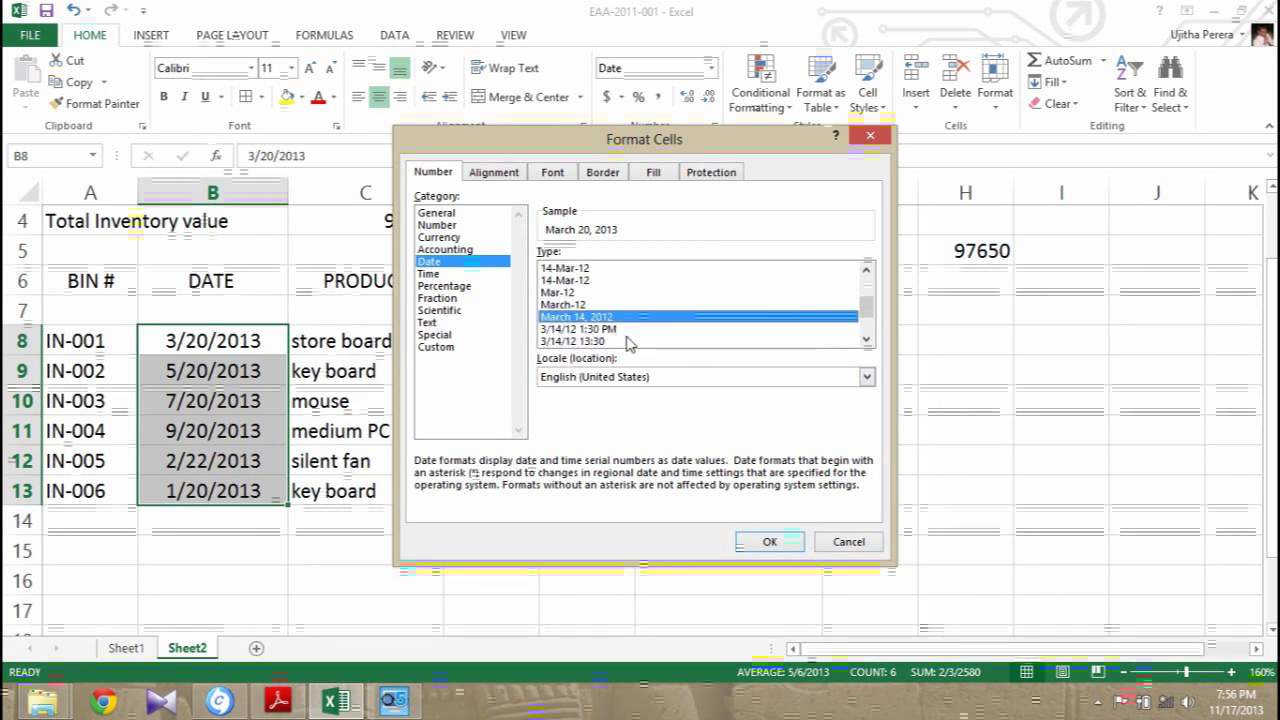
scroll(636, 343, "up", 1)
scroll(645, 342, "down", 1)
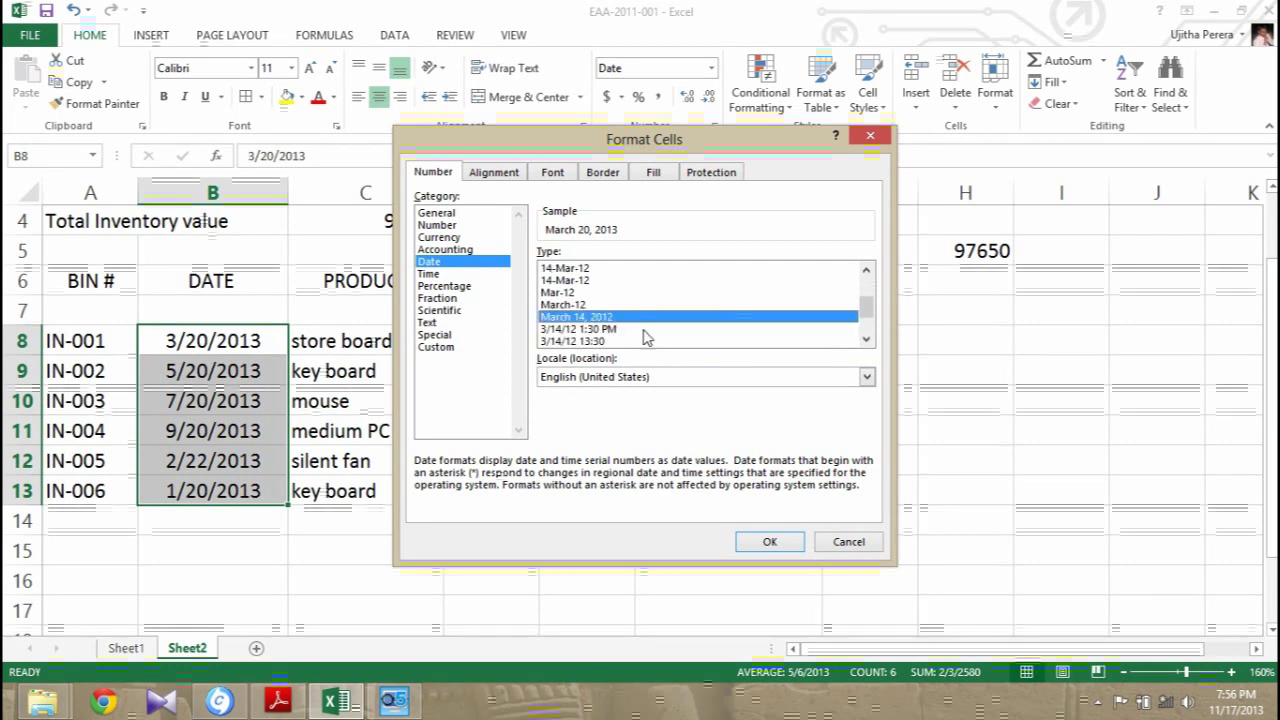
scroll(658, 334, "down", 1)
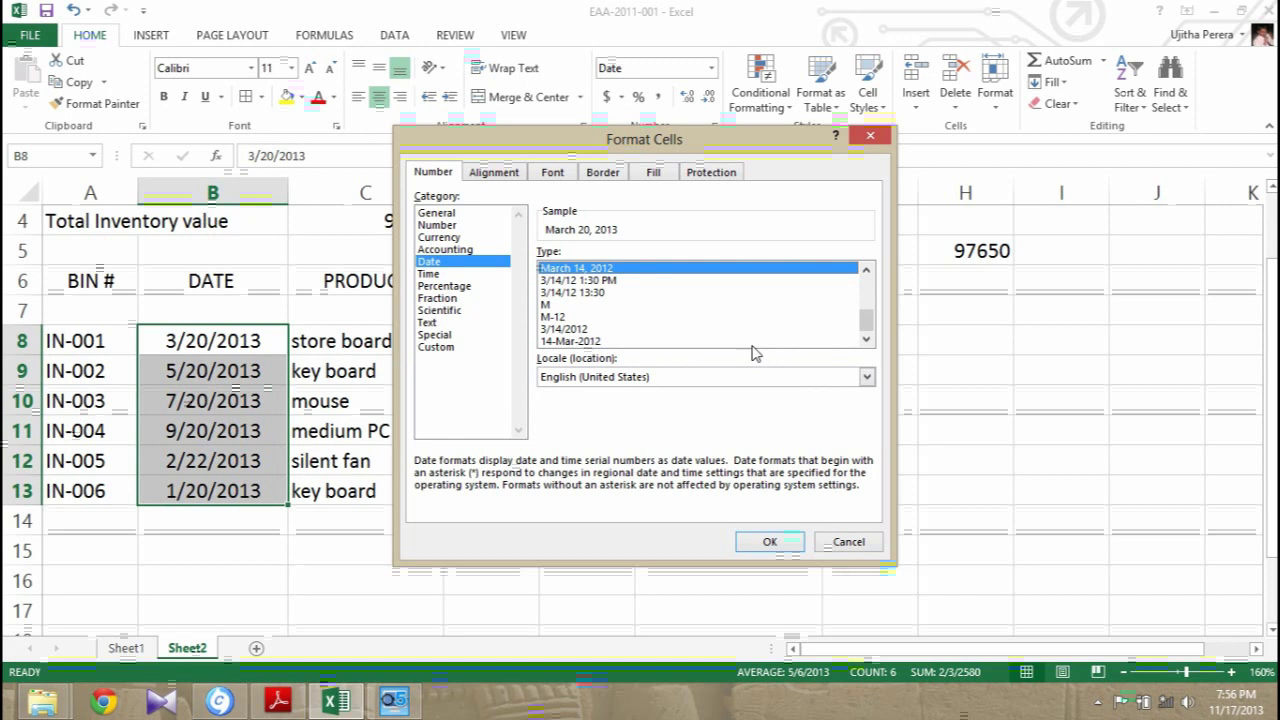
scroll(668, 320, "up", 3)
left_click(668, 340)
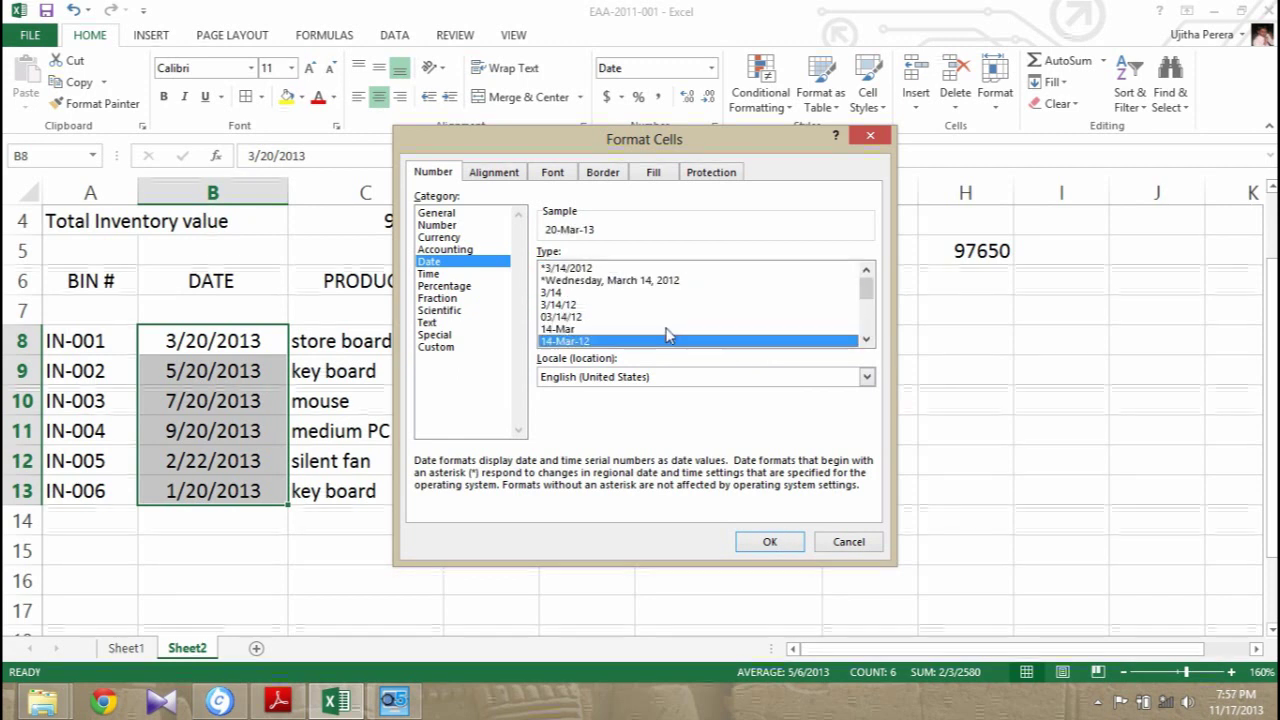
Step: Try the month/day, month/day/four-digit-year and day-month-four-digit-year date styles
left_click(610, 292)
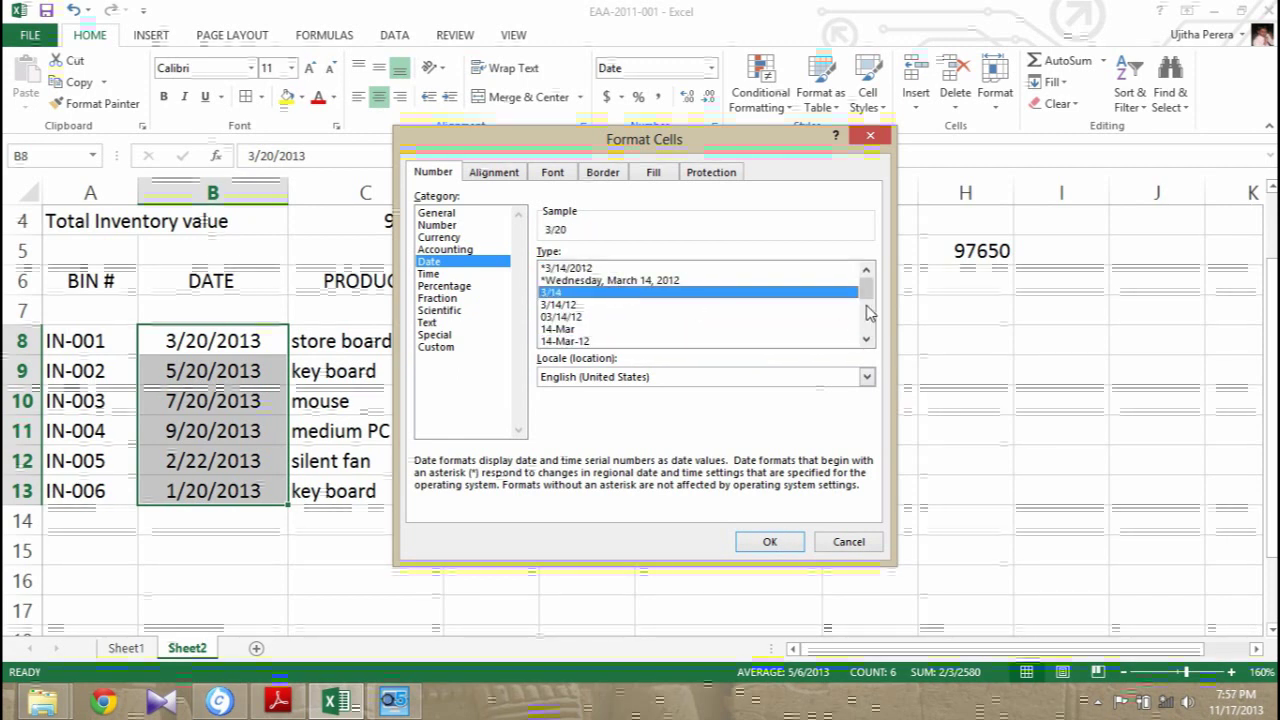
left_click_drag(866, 290, 866, 300)
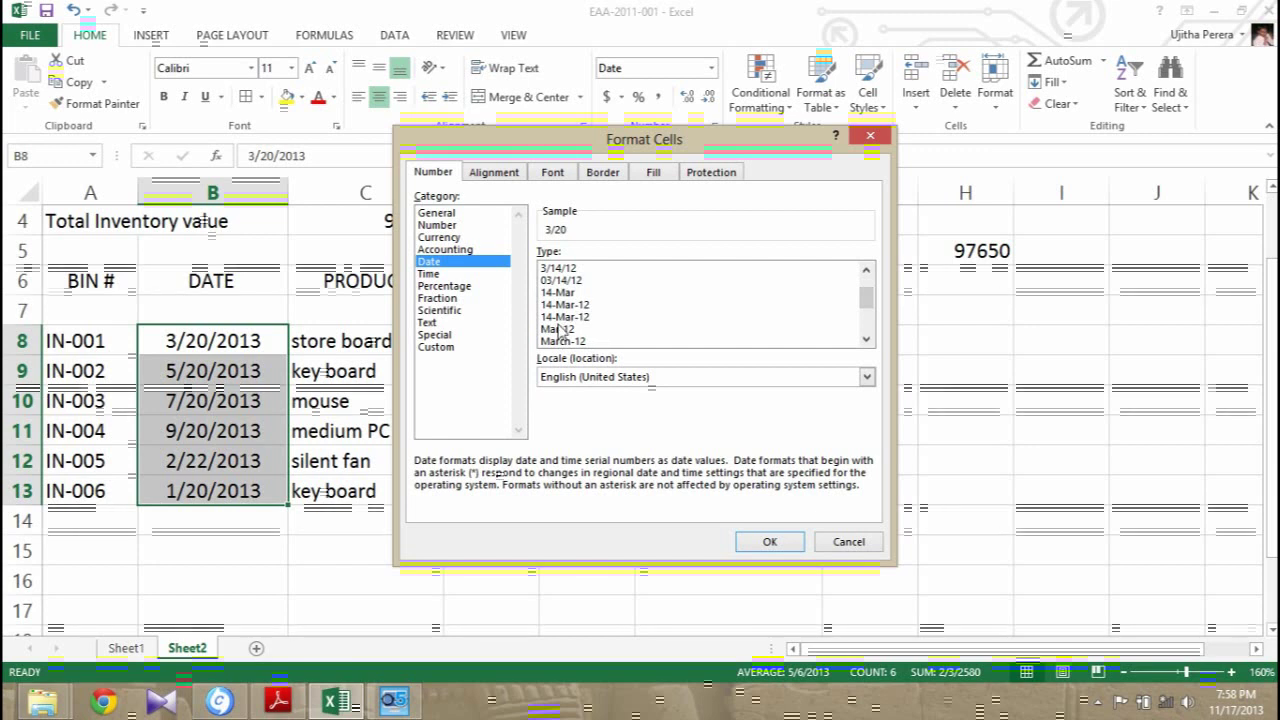
scroll(572, 318, "down", 1)
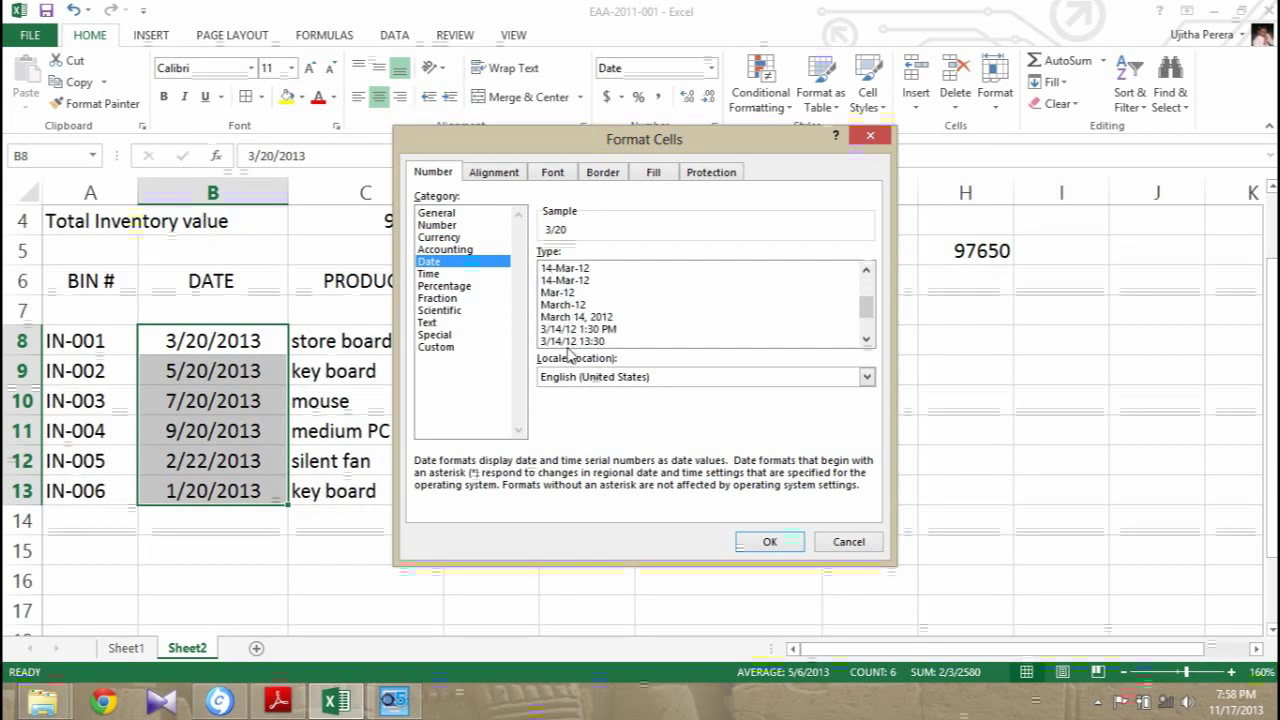
scroll(566, 355, "down", 1)
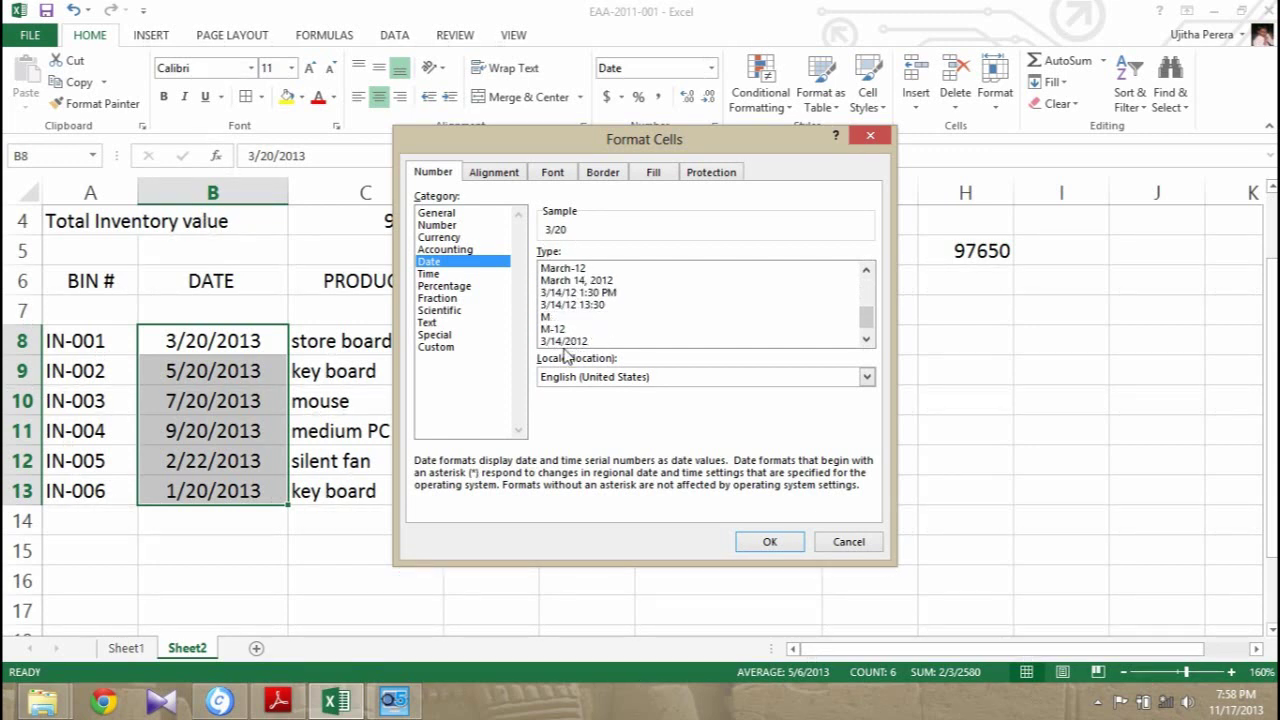
scroll(566, 357, "down", 1)
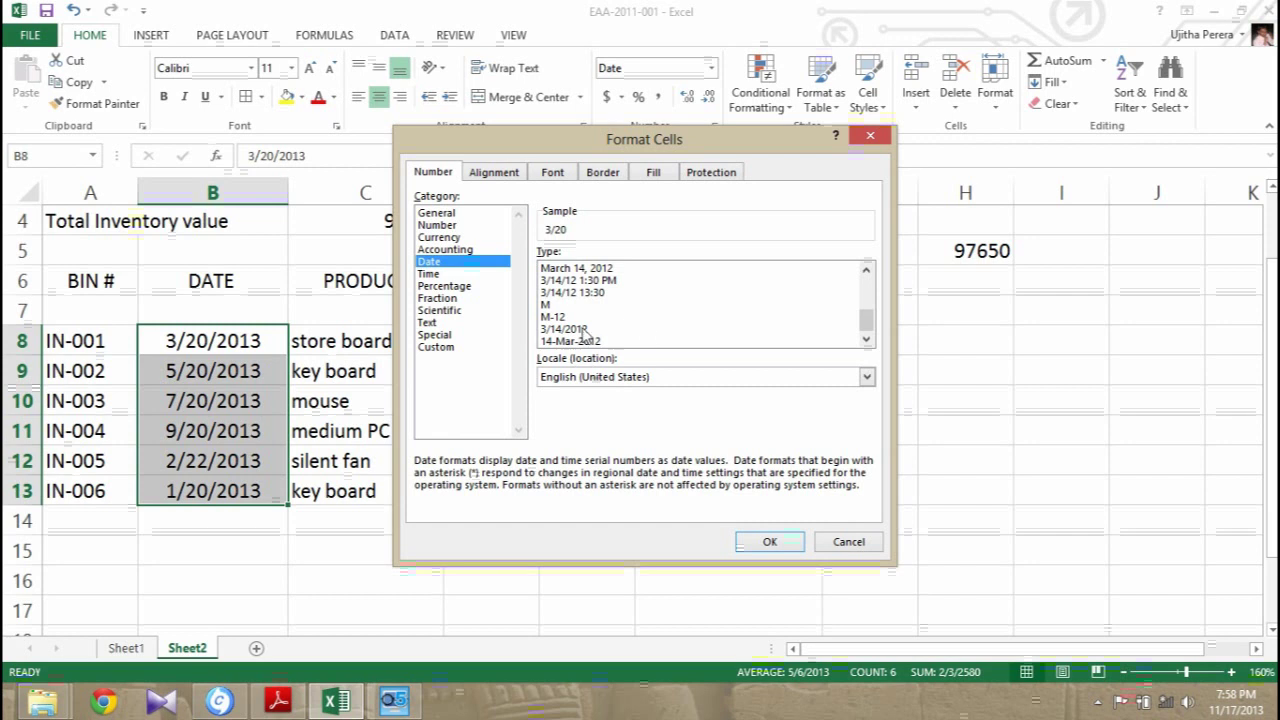
left_click(566, 330)
scroll(578, 340, "up", 1)
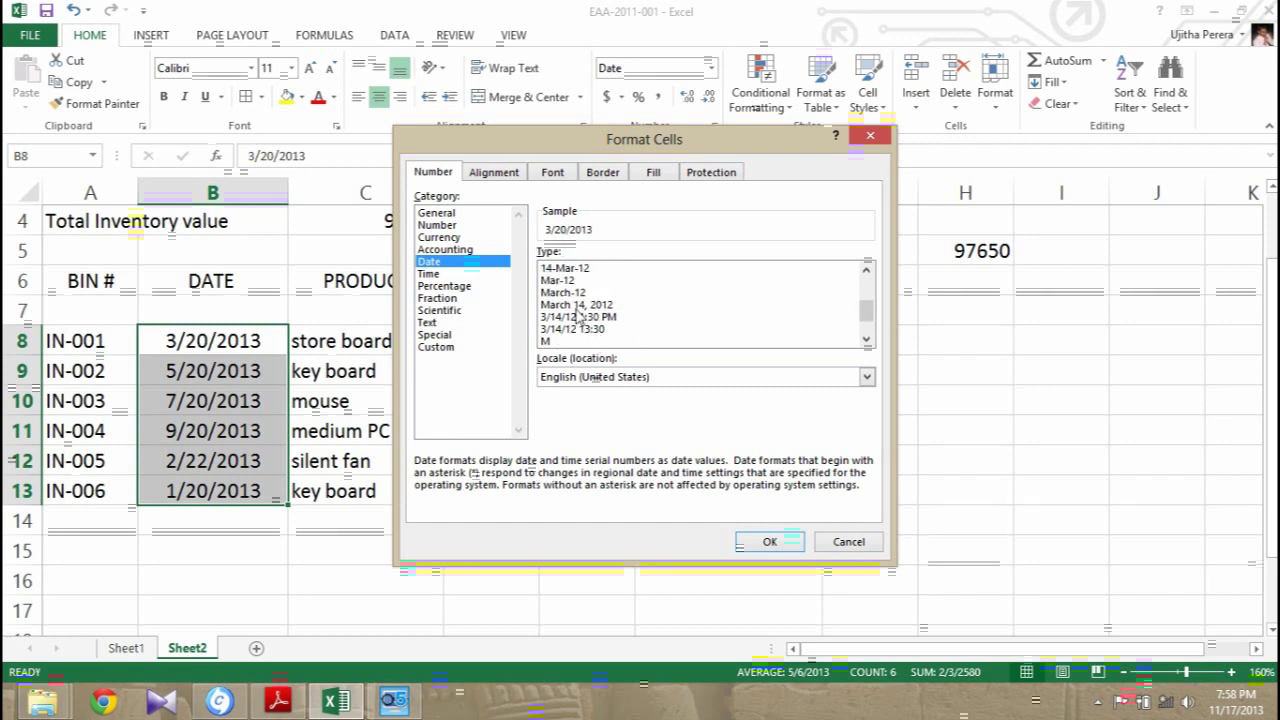
scroll(566, 315, "down", 1)
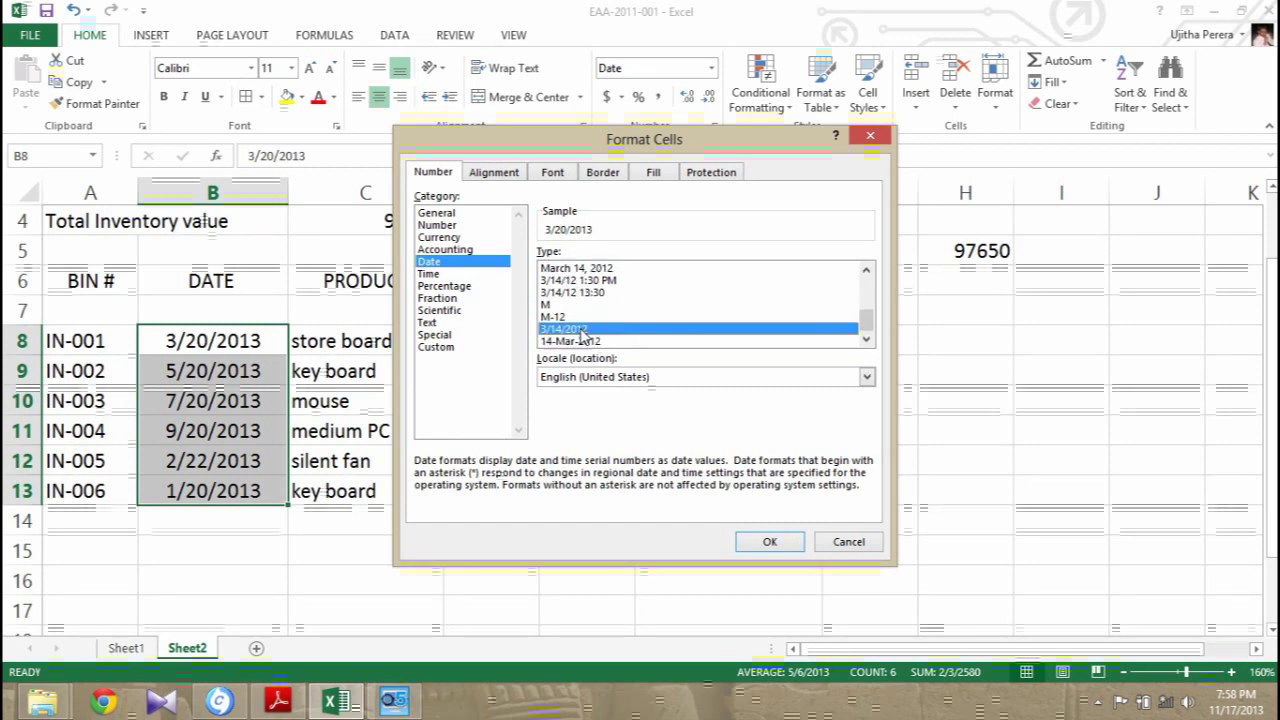
left_click(569, 341)
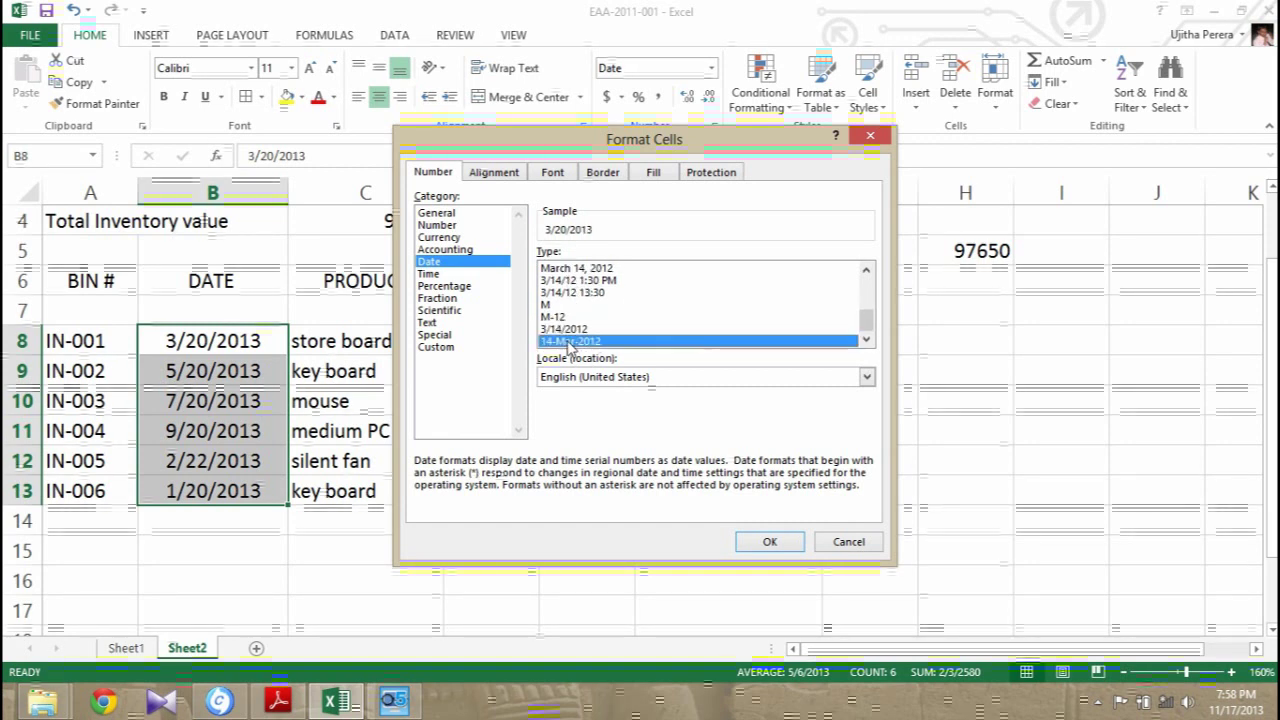
Step: Switch to the Custom category and scroll its format codes to find d-mmm-yy
left_click(440, 347)
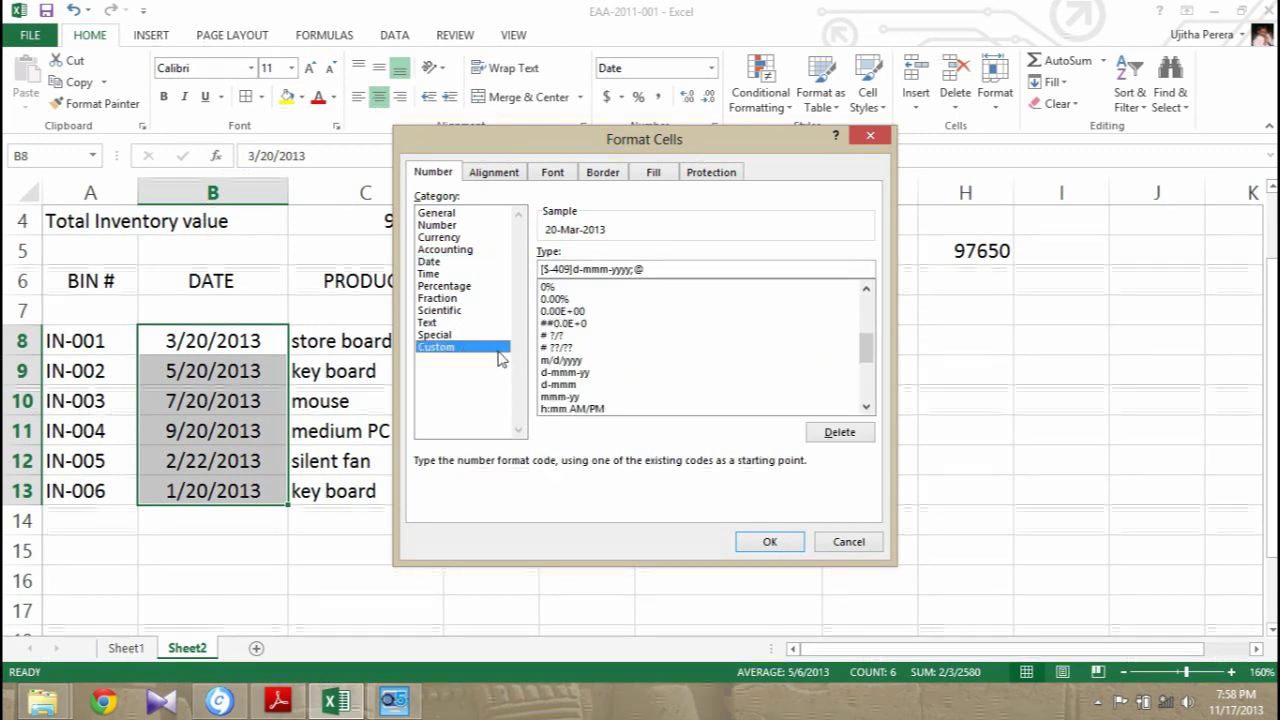
left_click(430, 261)
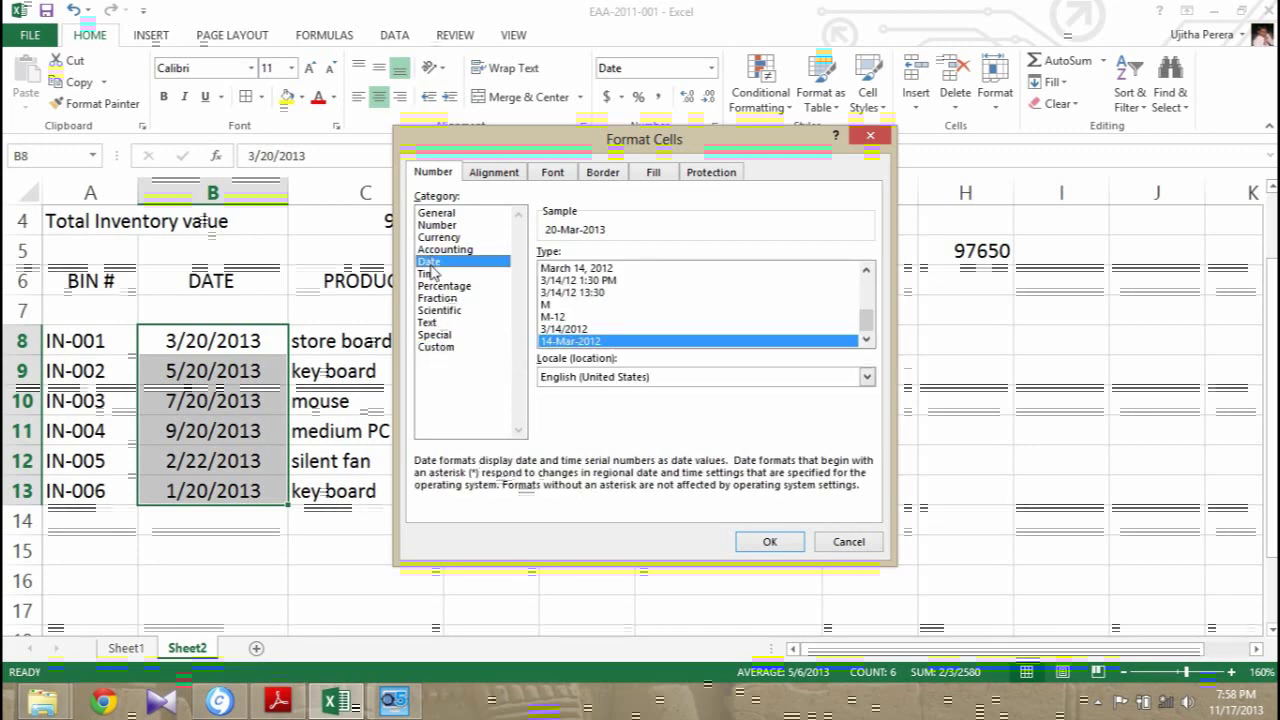
left_click(436, 347)
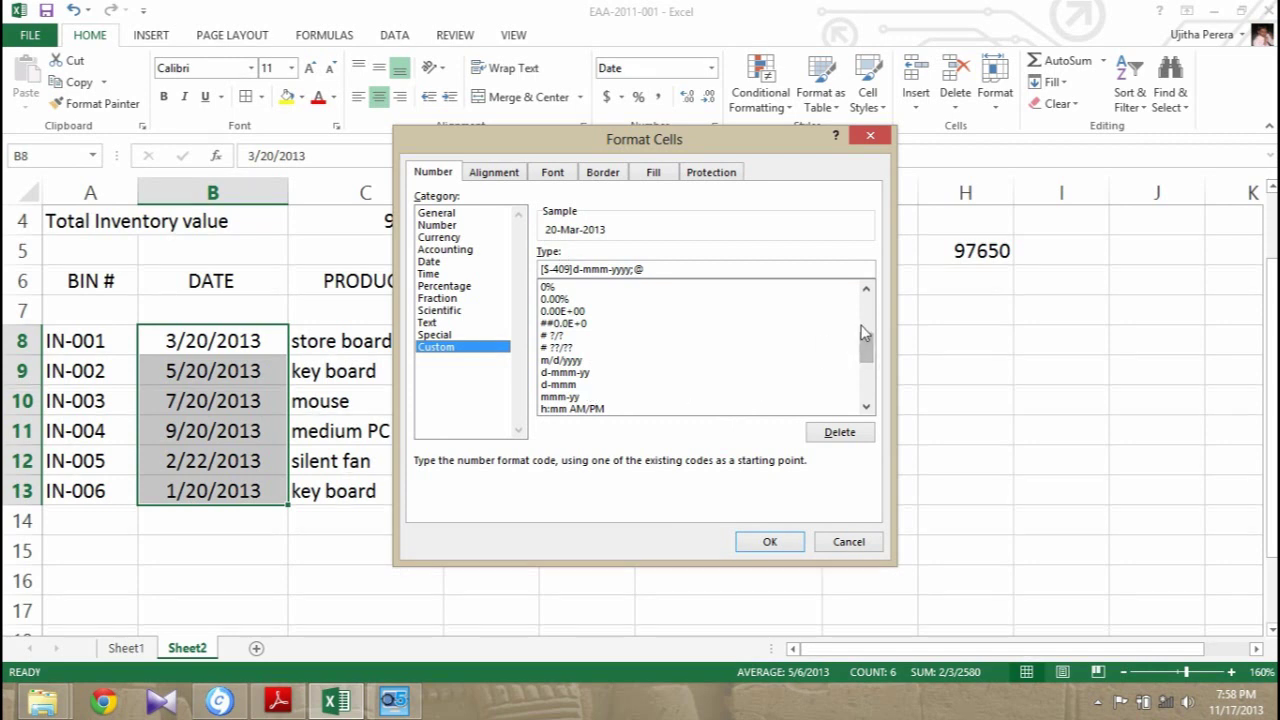
left_click_drag(866, 345, 866, 350)
left_click_drag(864, 364, 851, 390)
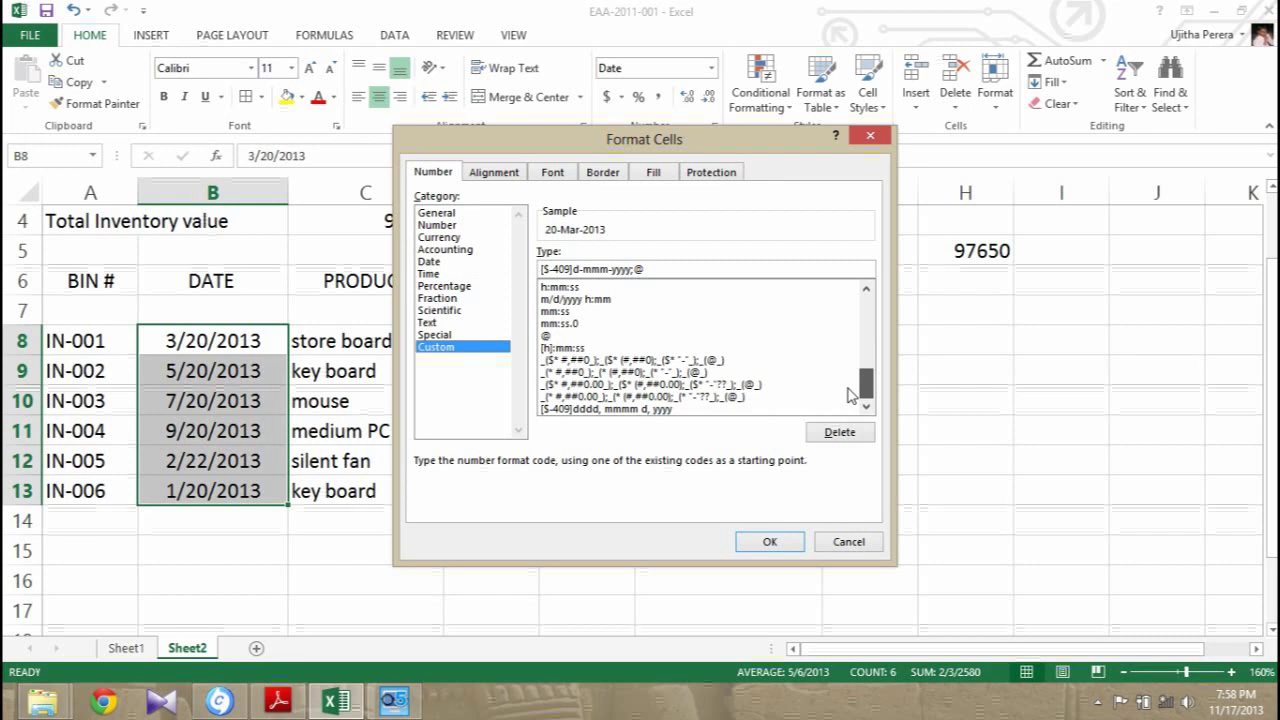
mouse_move(851, 386)
left_mouse_down()
mouse_move(845, 290)
mouse_move(843, 350)
left_mouse_up()
Step: Edit the d-mmm-yy custom code into yyyy-mmm-dd and apply it to the B8:B13 dates
left_click(566, 362)
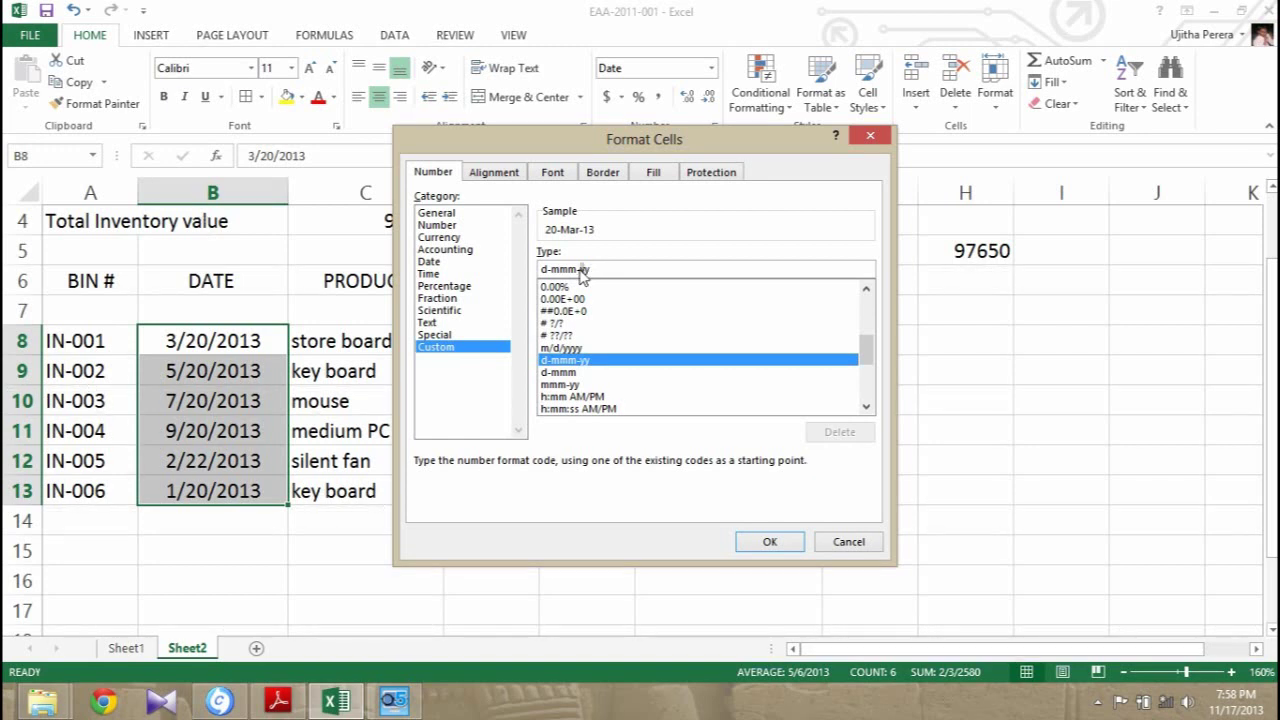
key("BackSpace")
key("BackSpace")
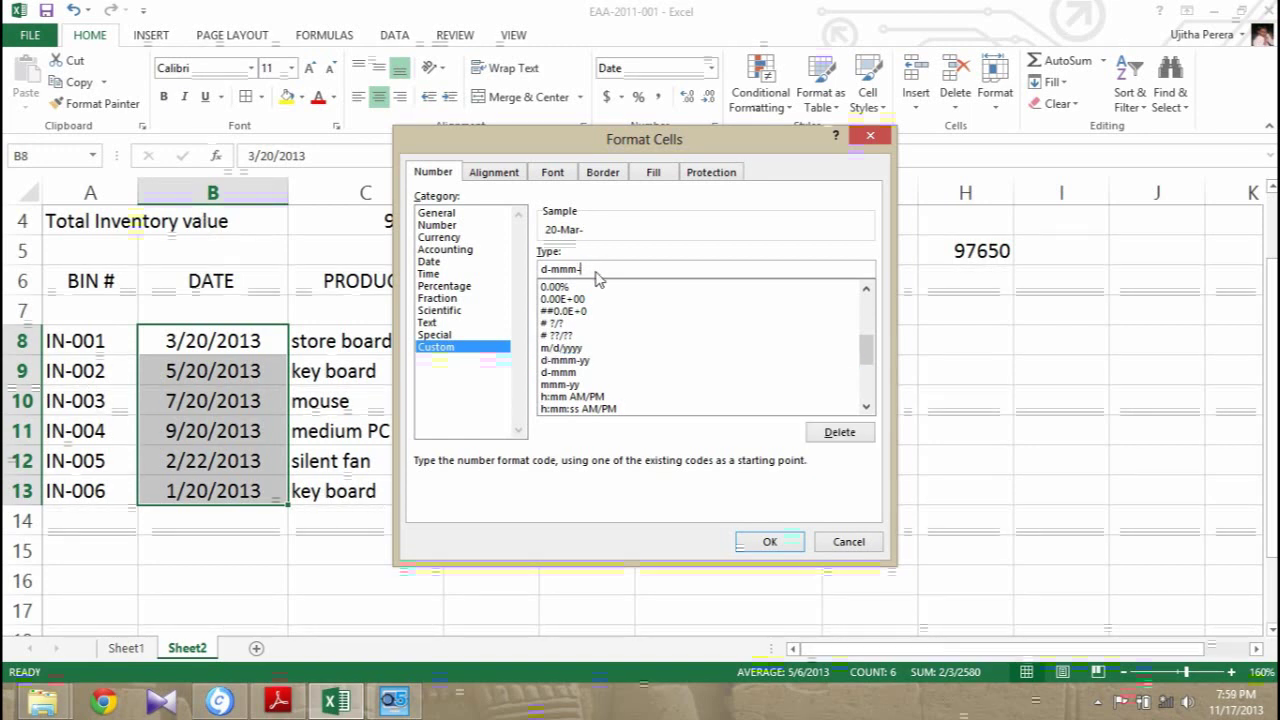
left_click(547, 269)
key("BackSpace")
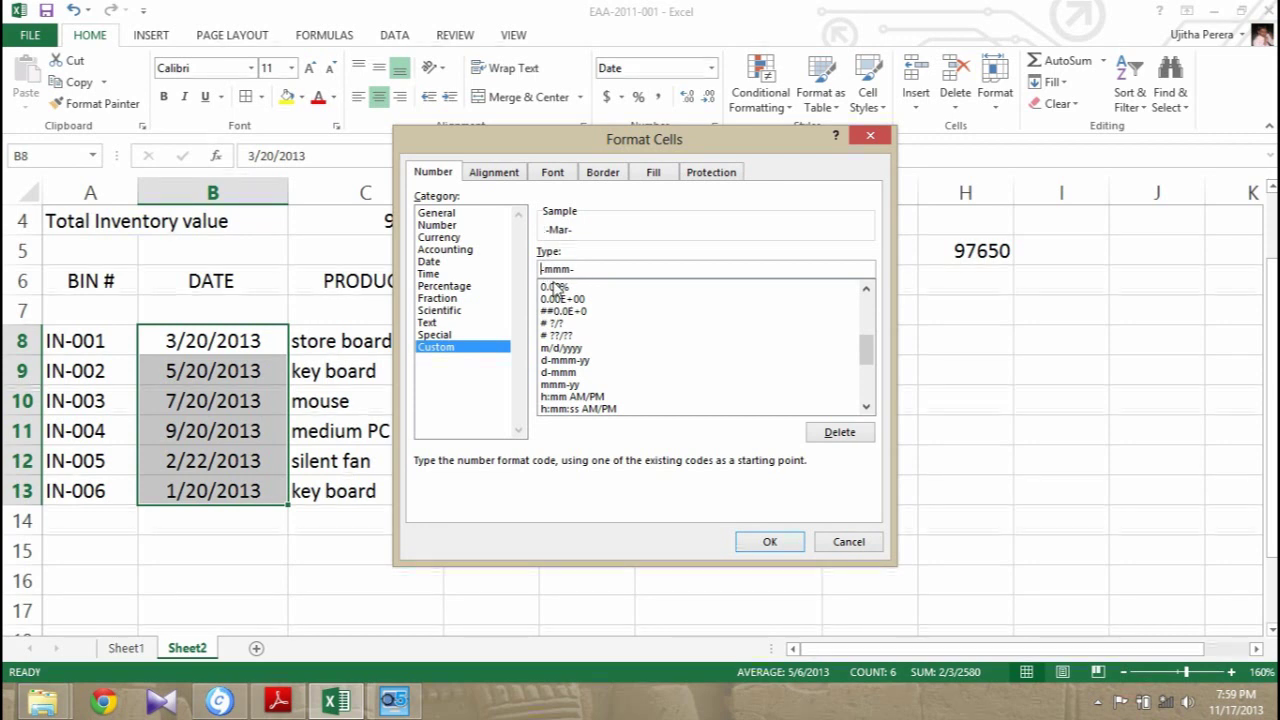
type("yy")
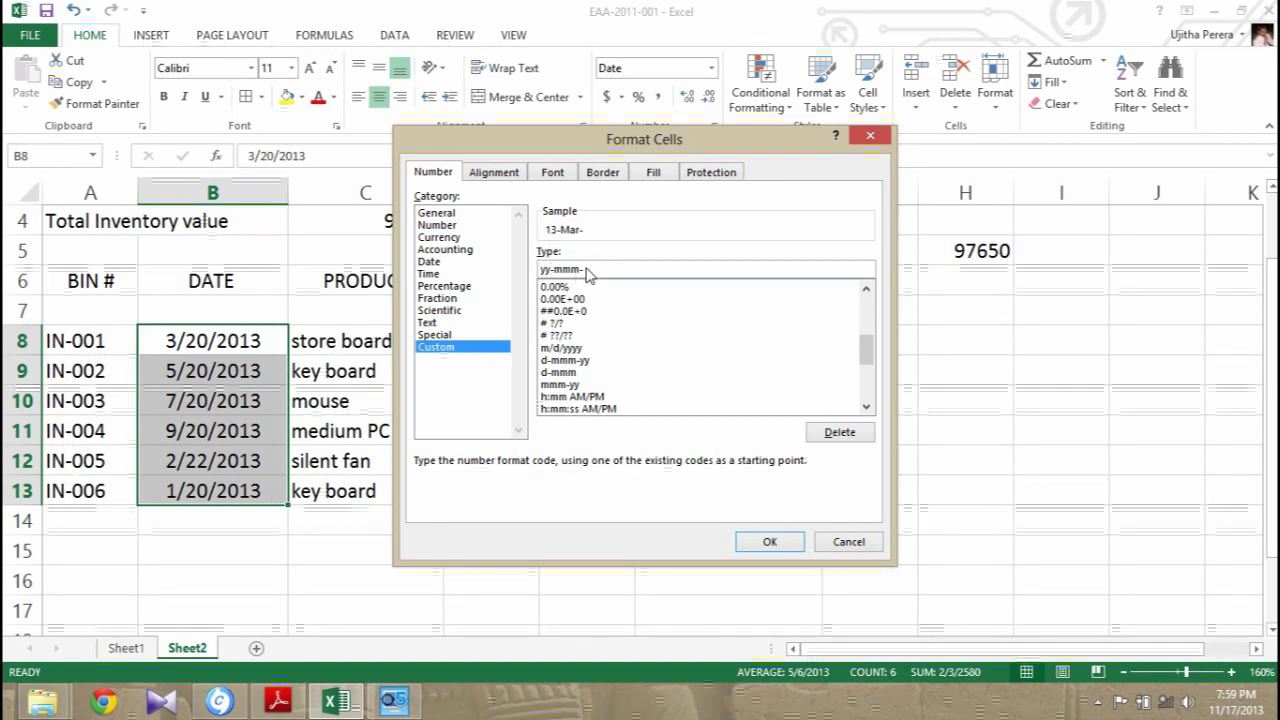
type("yy")
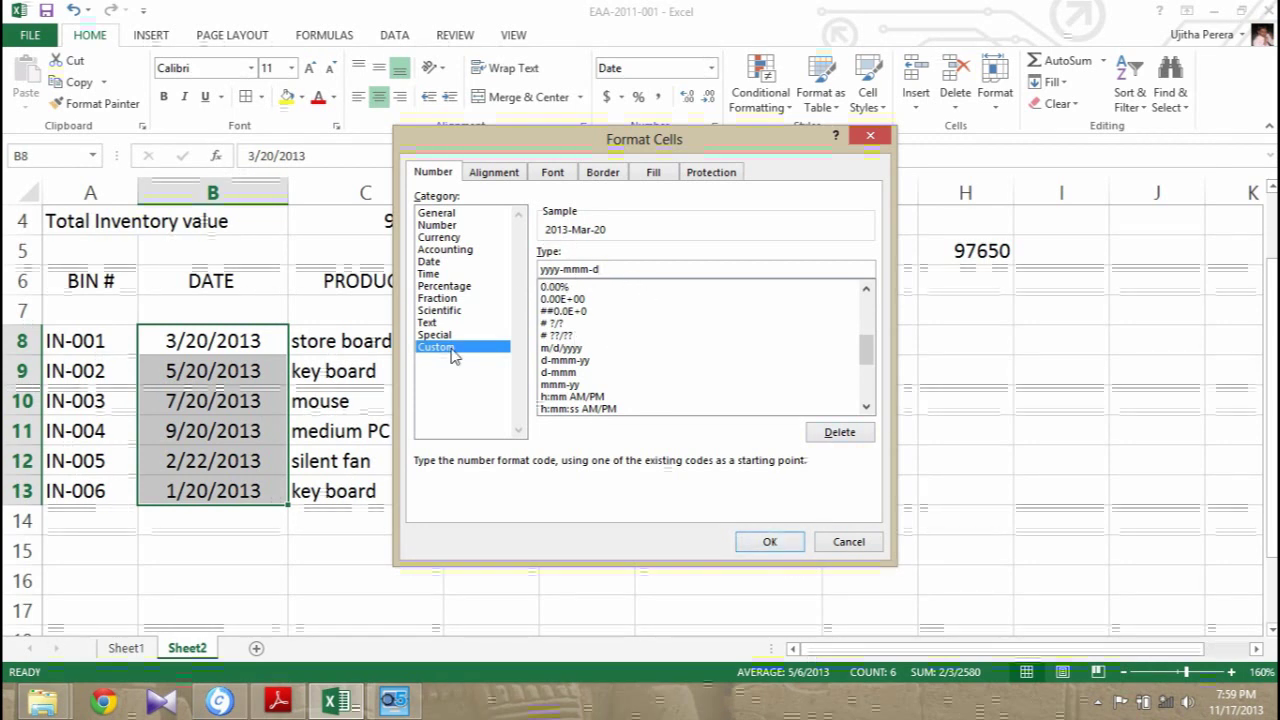
double_click(625, 269)
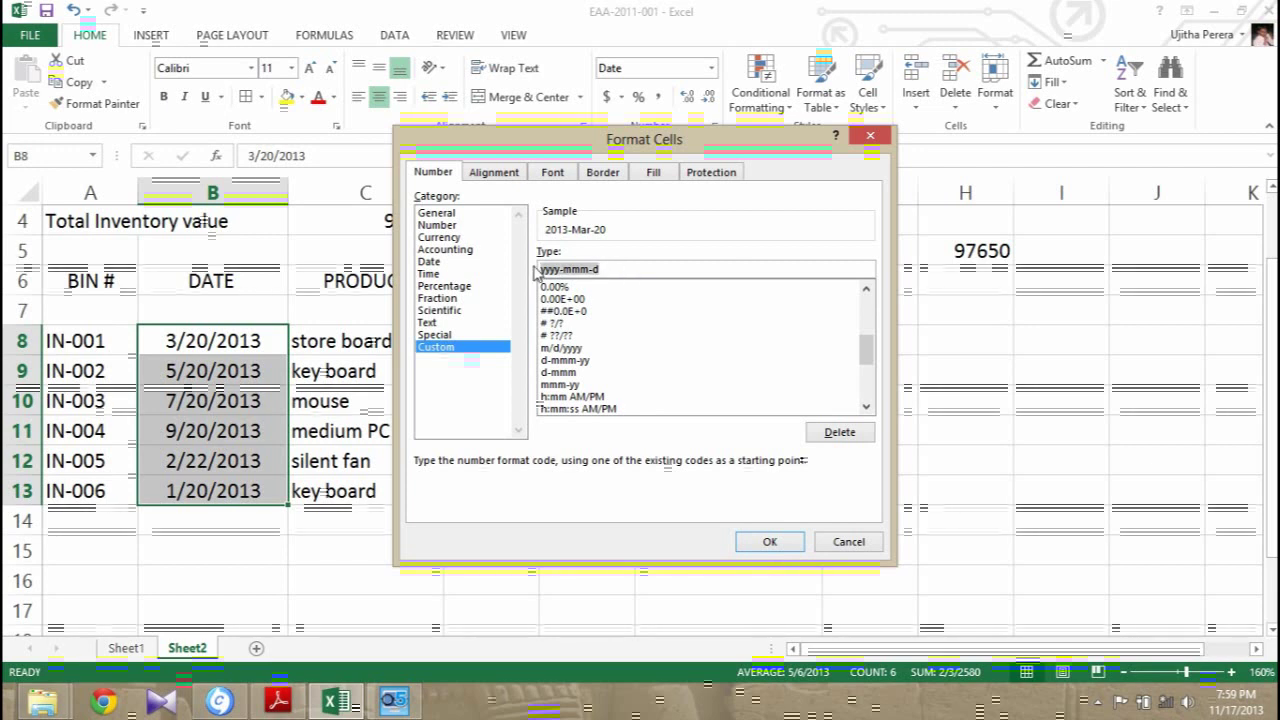
left_click(570, 269)
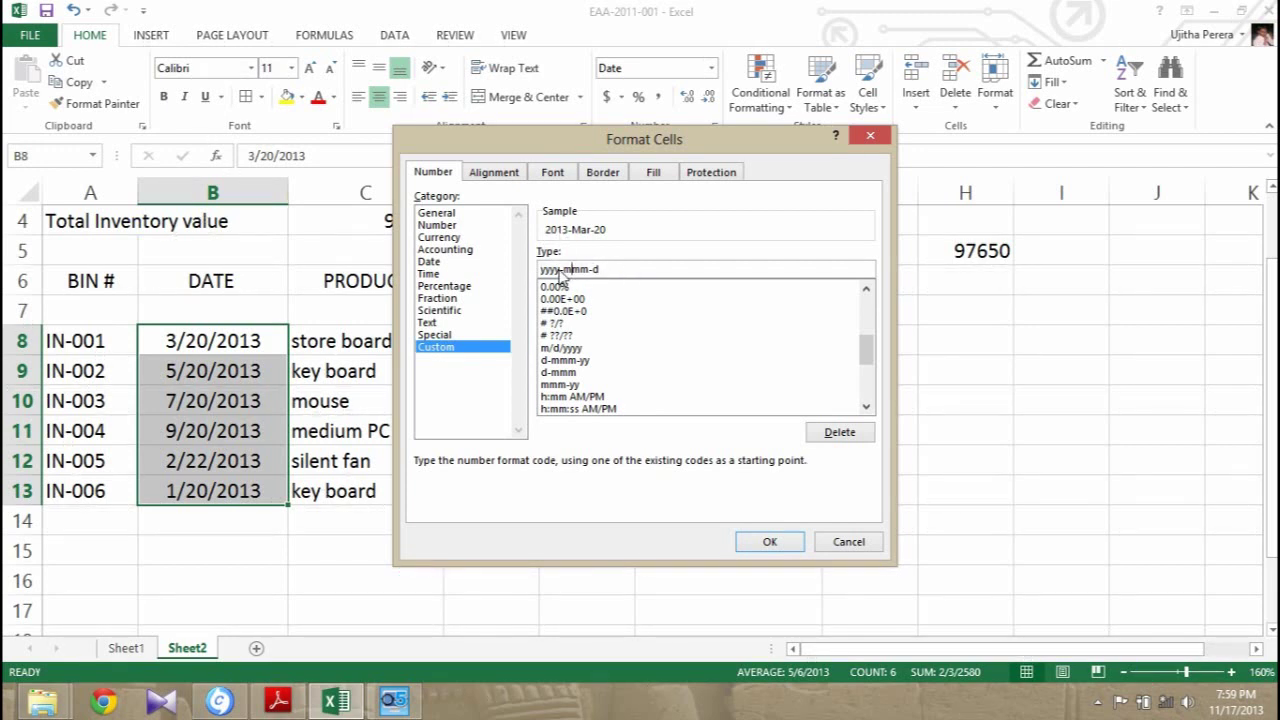
left_click_drag(563, 270, 540, 270)
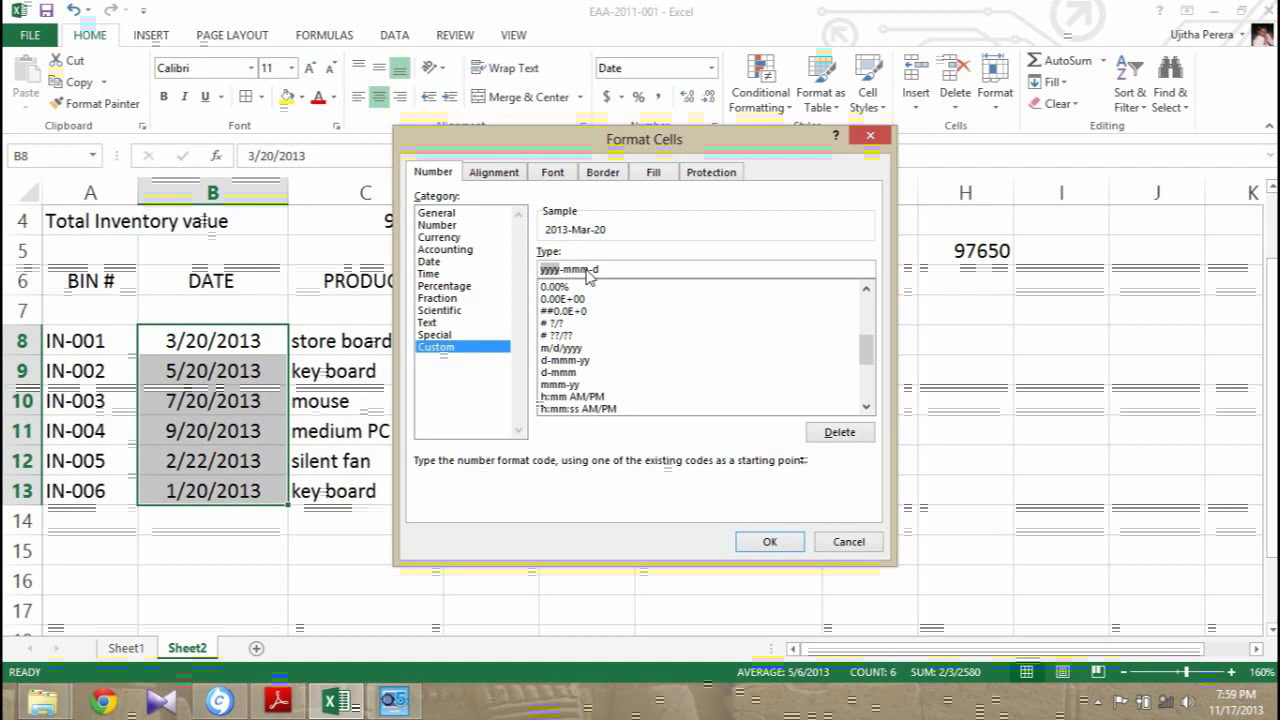
left_click_drag(589, 270, 562, 270)
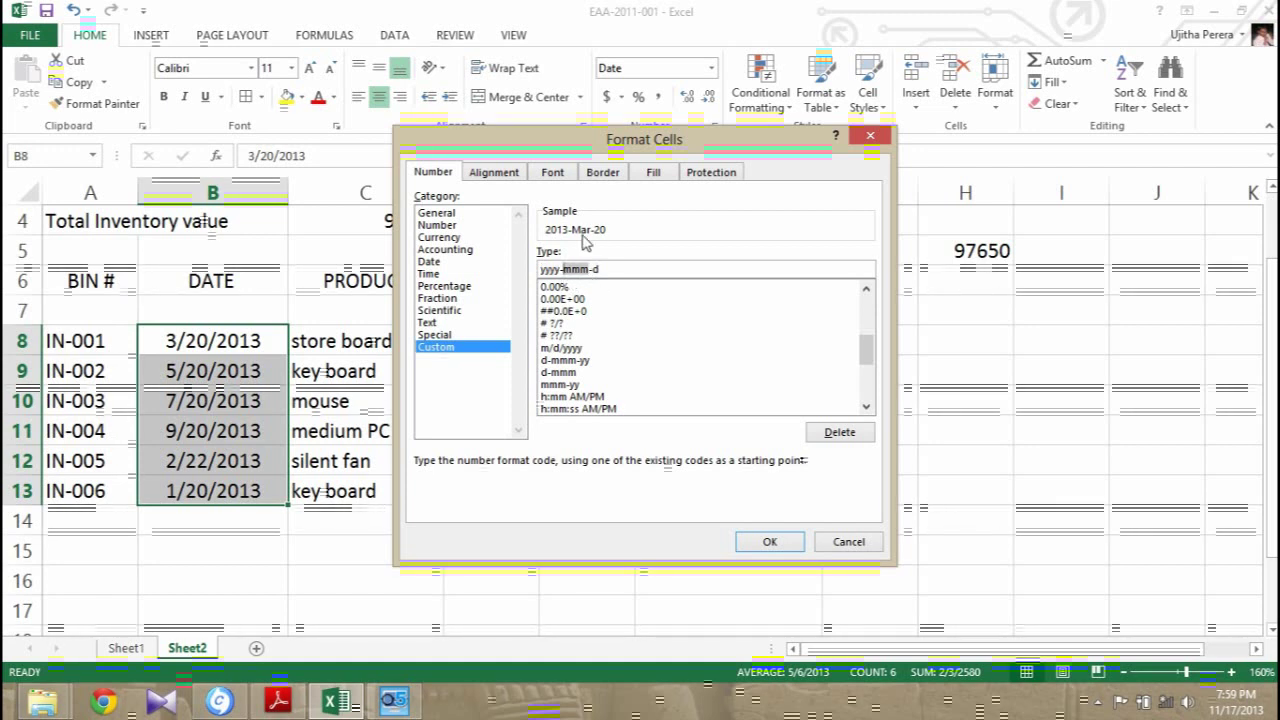
left_click(612, 270)
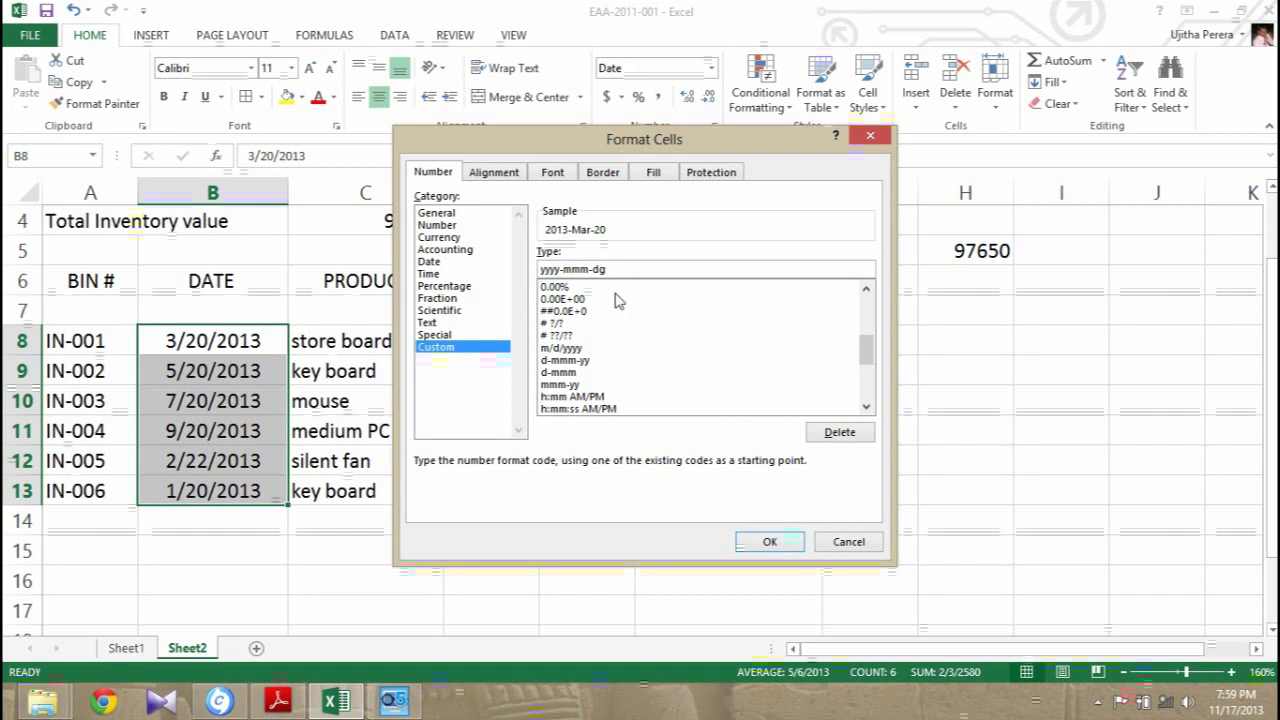
type("d")
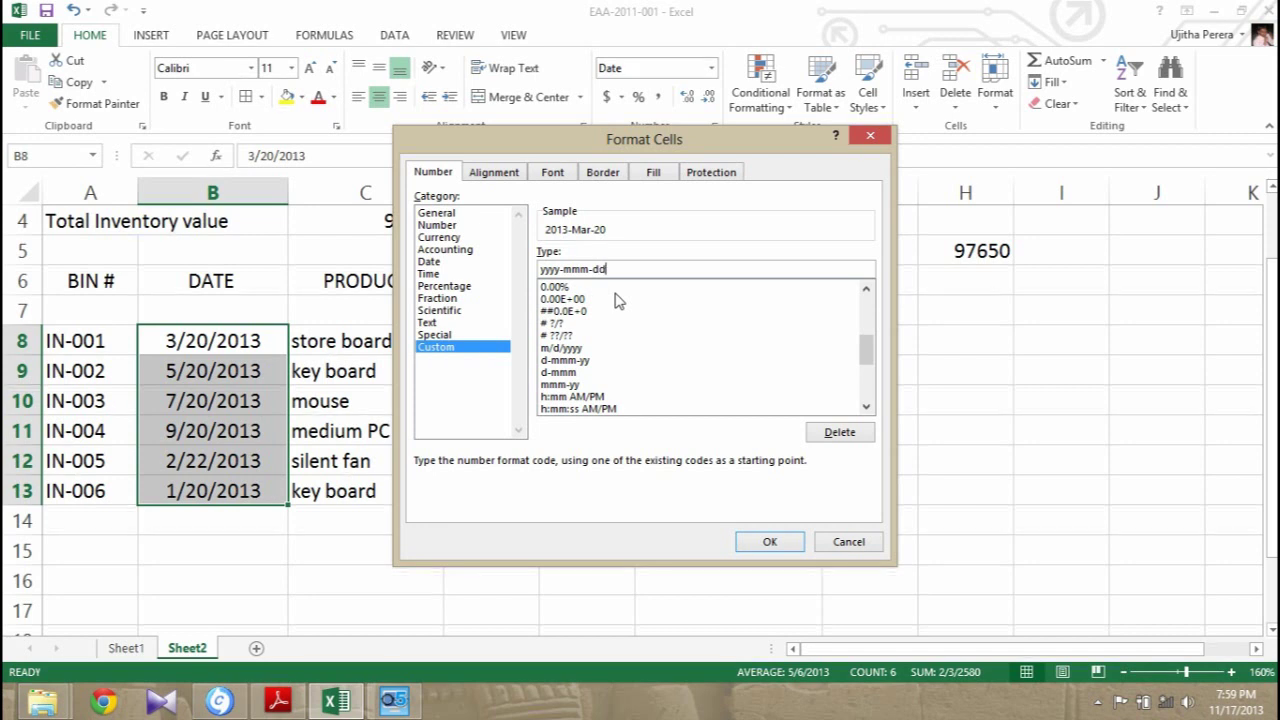
left_click(769, 543)
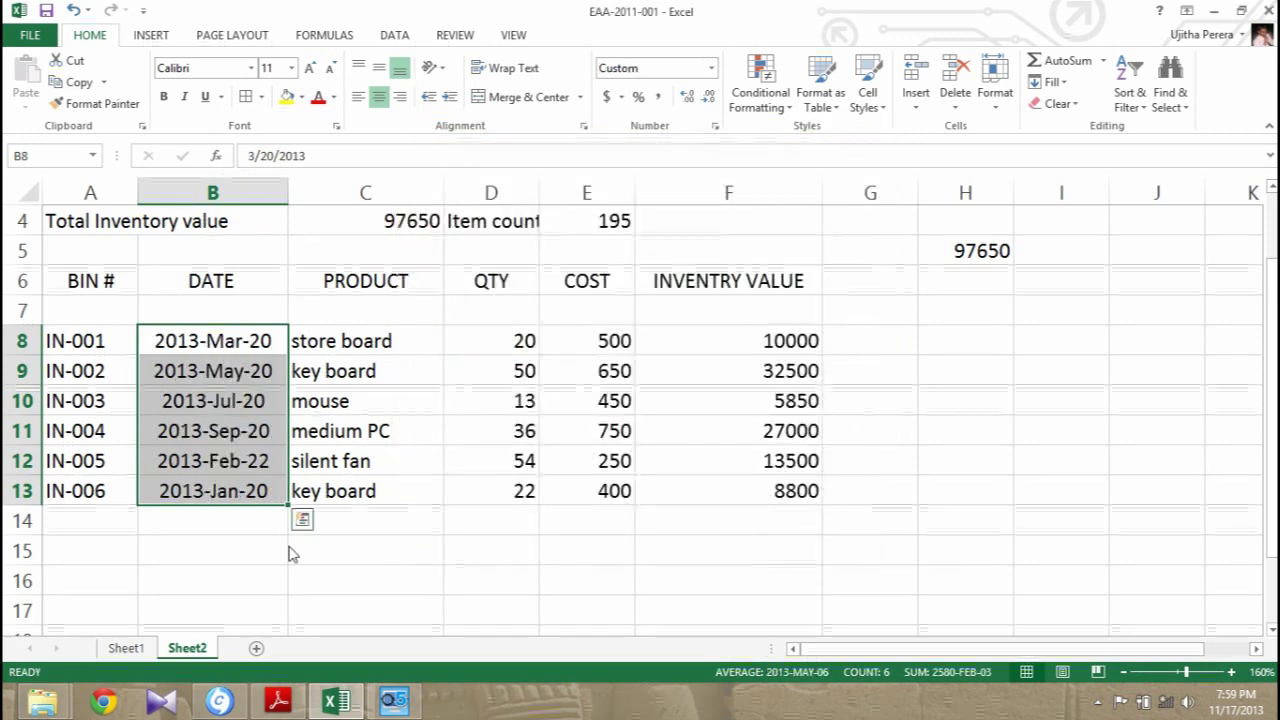
left_click(230, 550)
left_click_drag(190, 348, 210, 492)
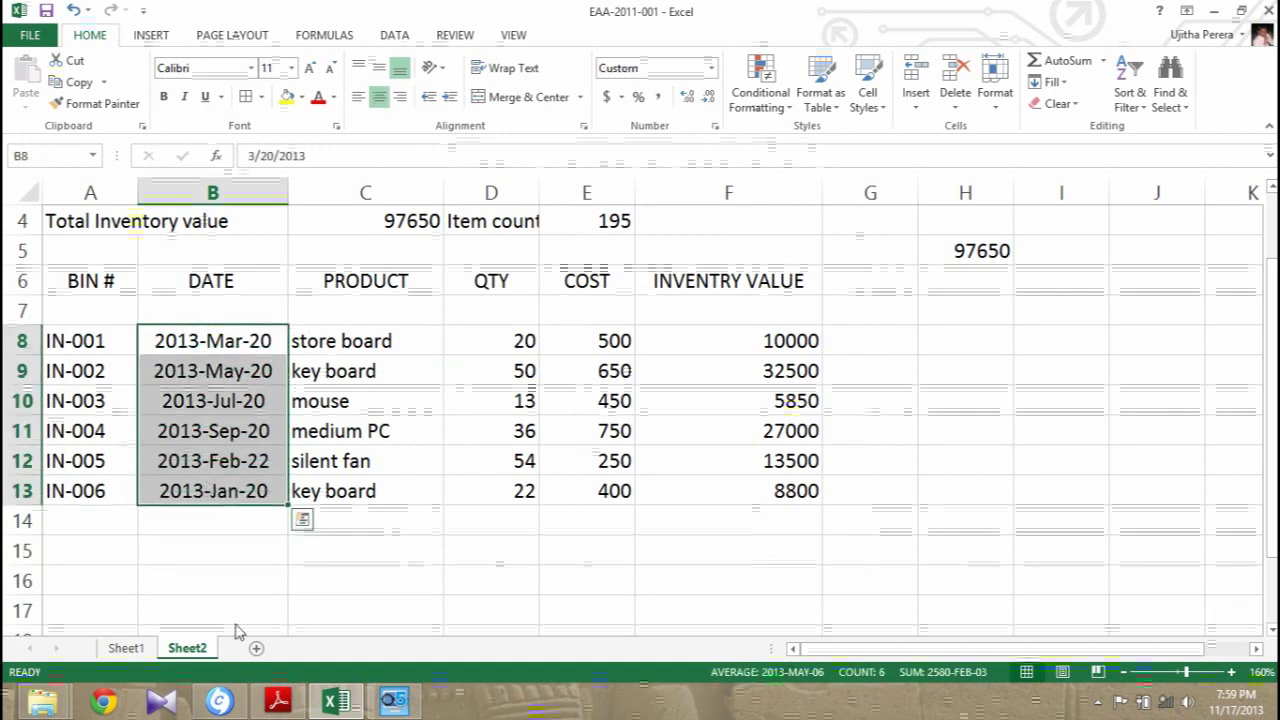
left_click(278, 703)
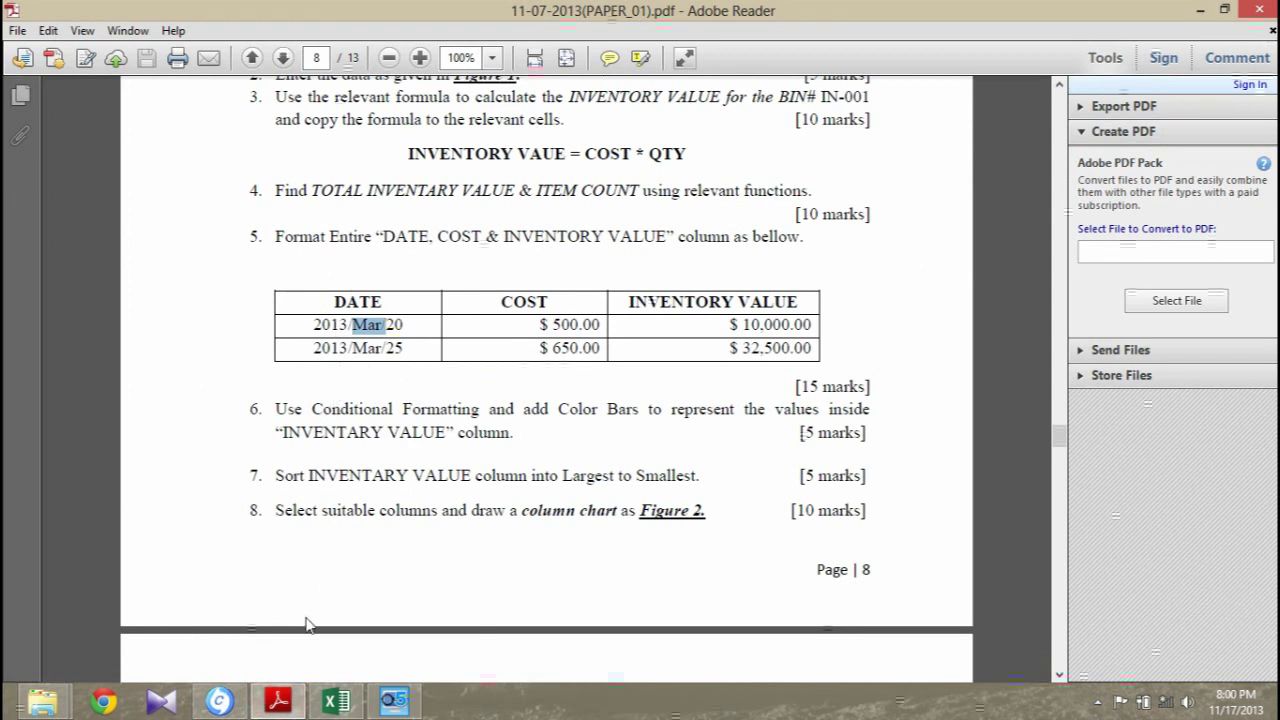
left_click(340, 702)
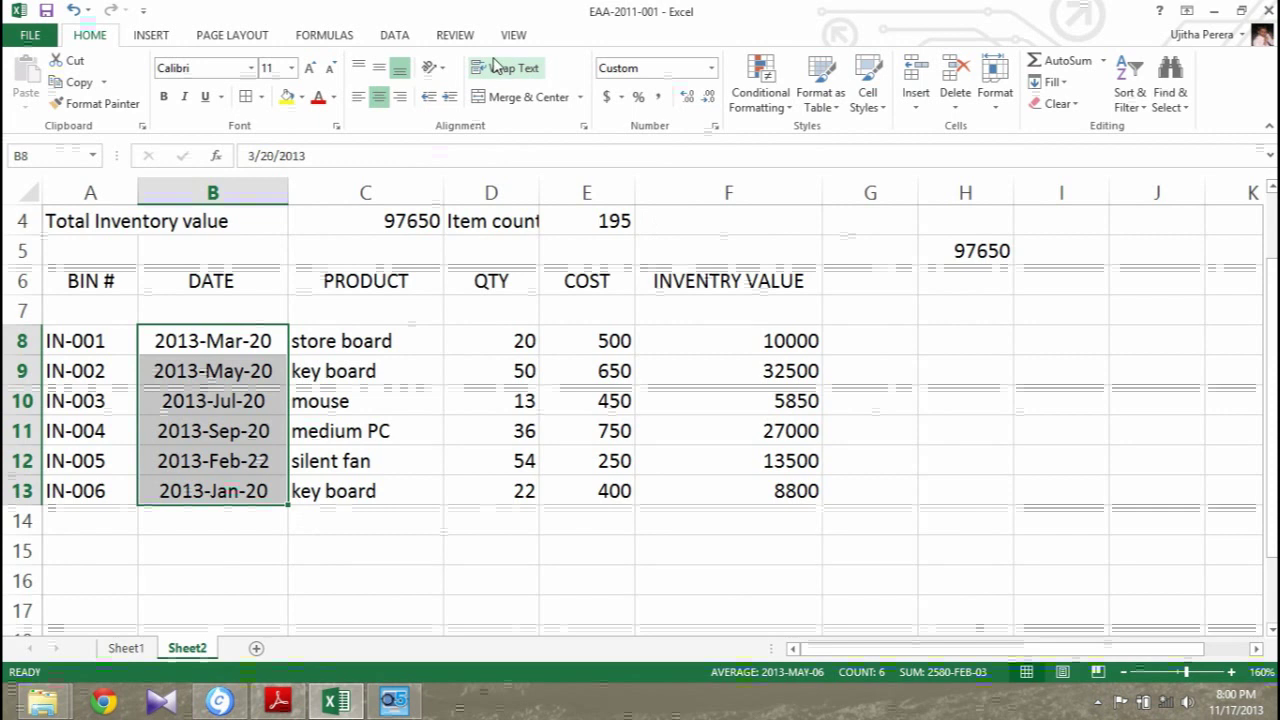
Step: Change the dates' custom code from yyyy-mmm-dd to yyyy/mmm/dd, giving 2013/Mar/20
left_click(995, 85)
left_click(1030, 465)
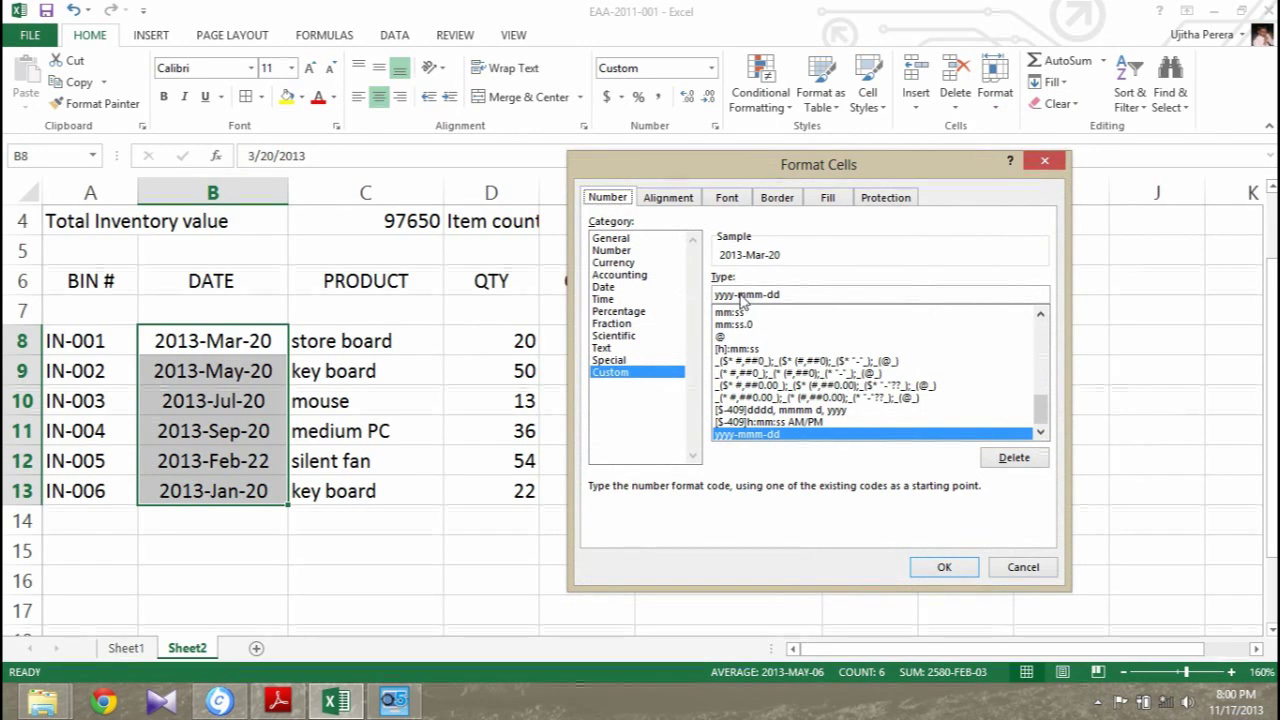
key("BackSpace")
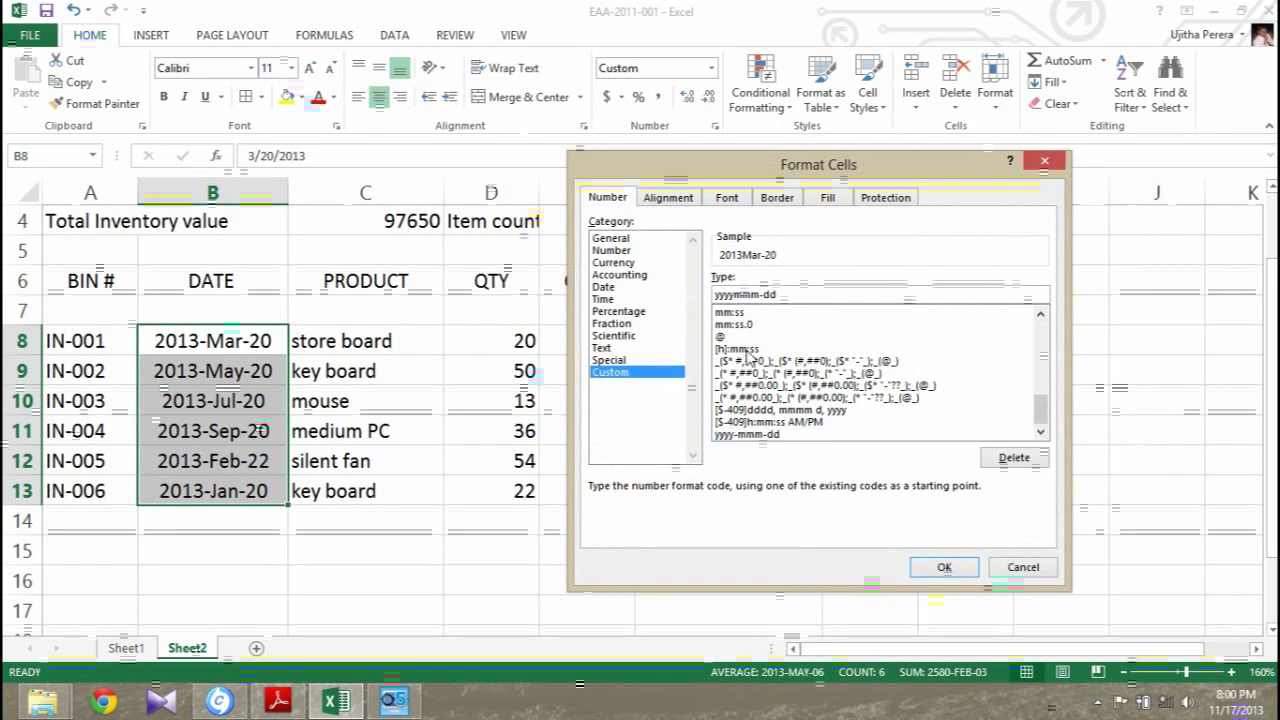
type("/")
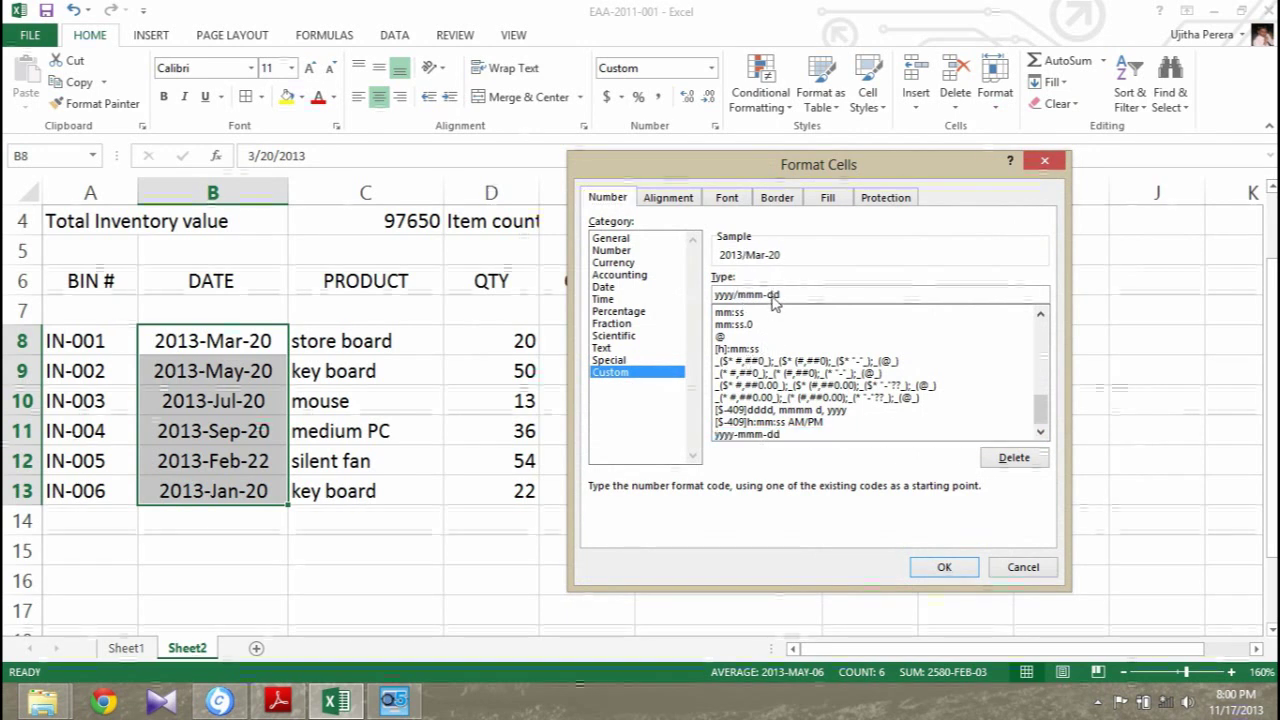
key("BackSpace")
type("/")
left_click(946, 568)
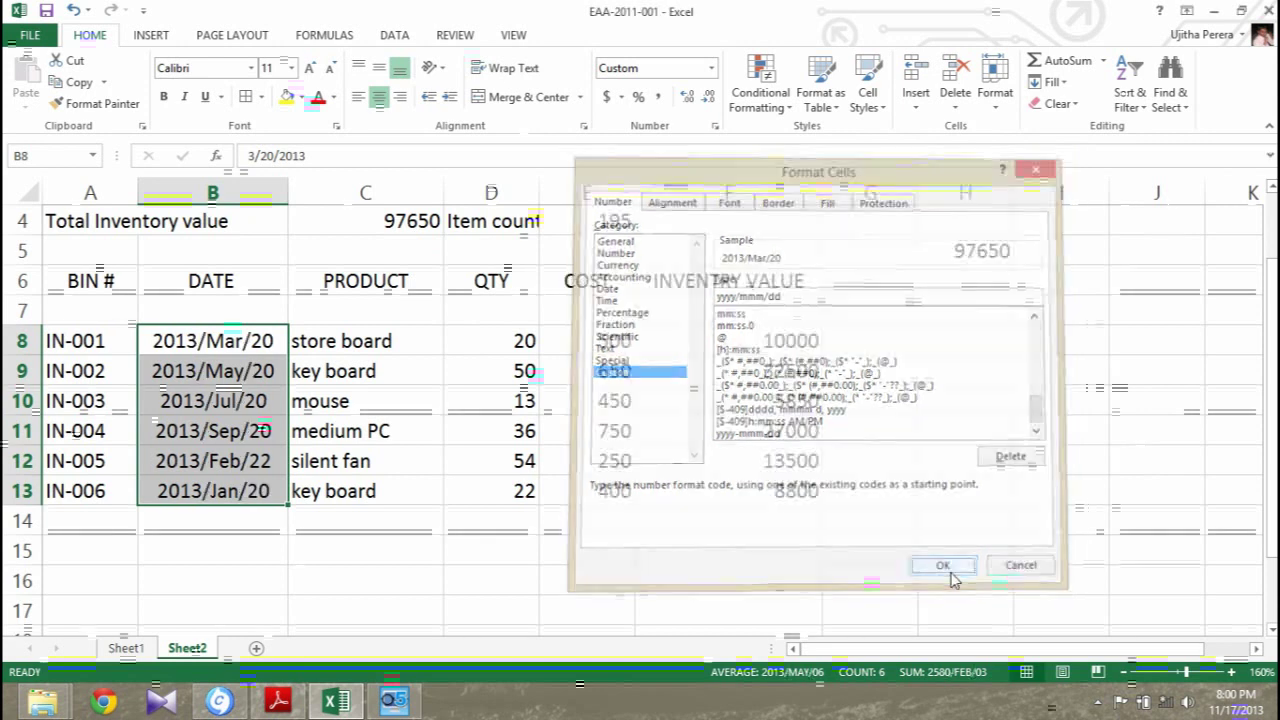
left_click(484, 592)
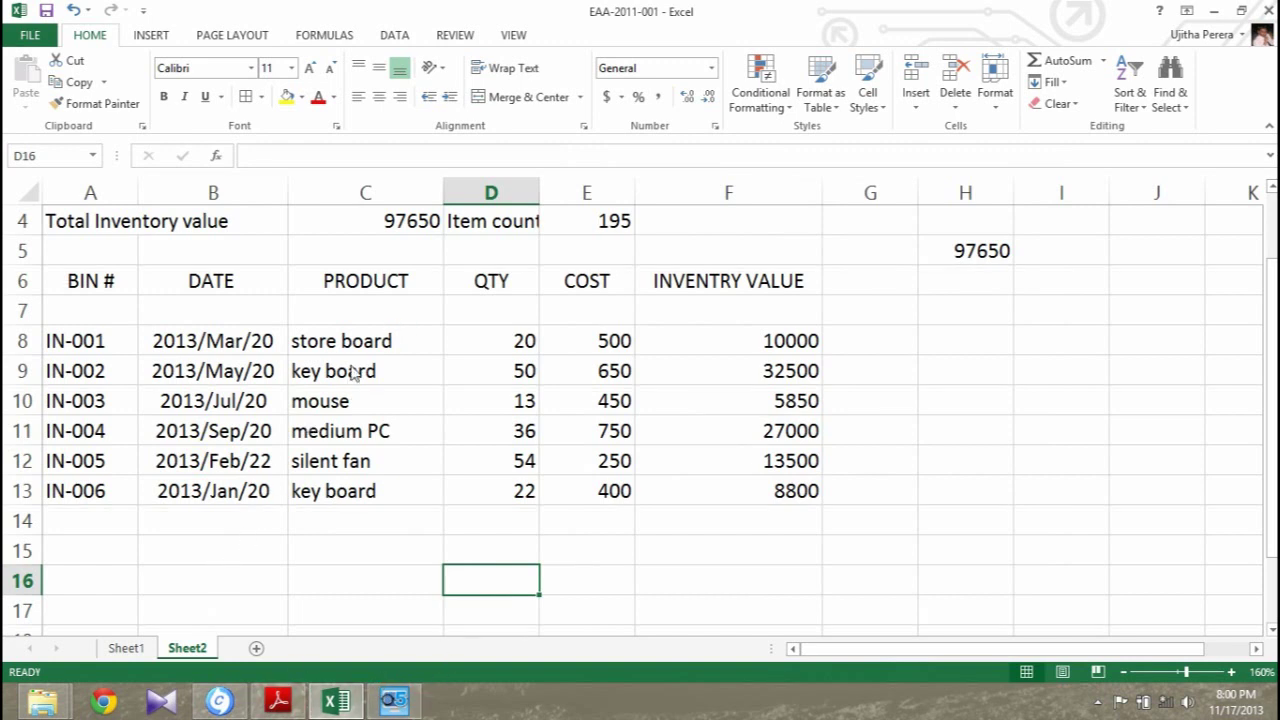
left_click(278, 702)
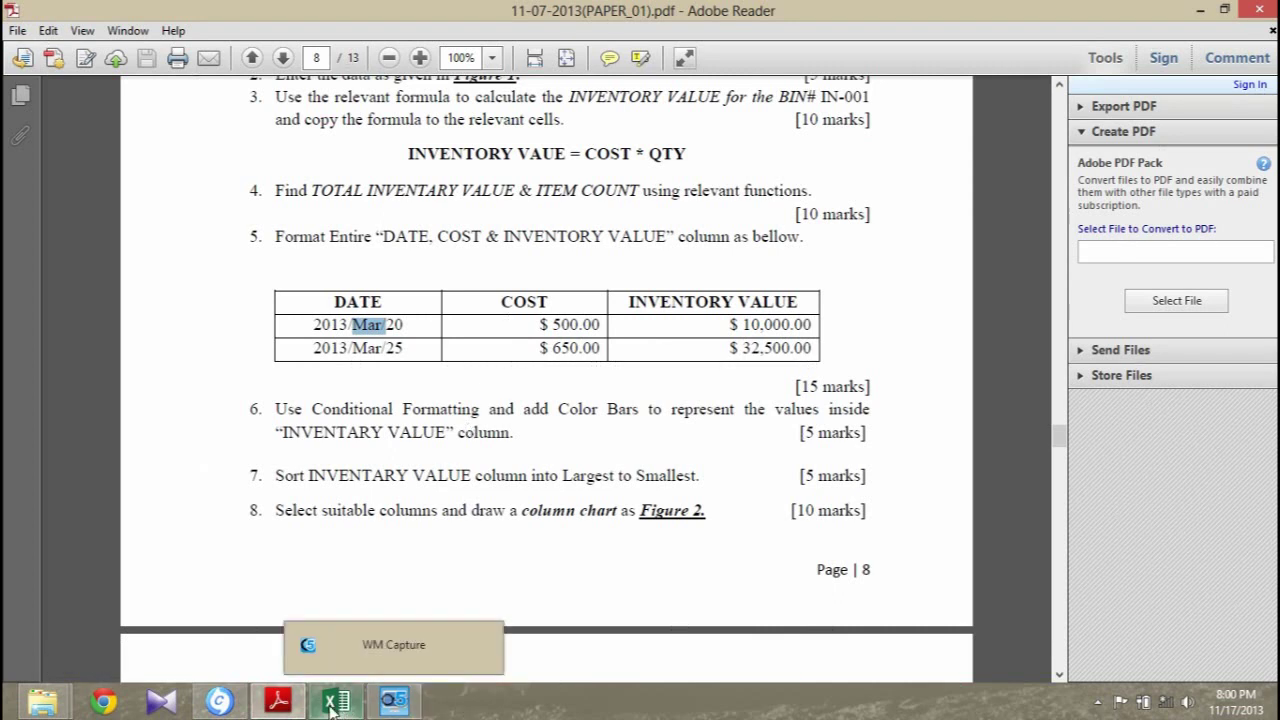
left_click(333, 705)
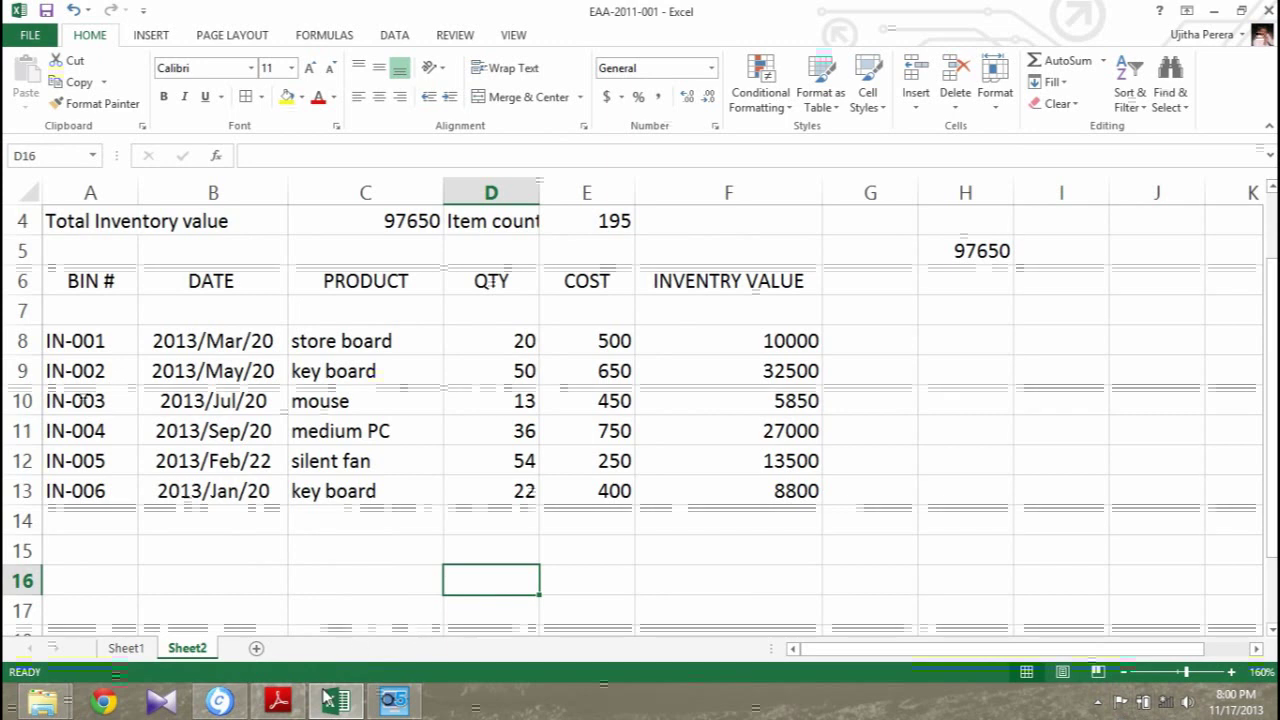
left_click(394, 702)
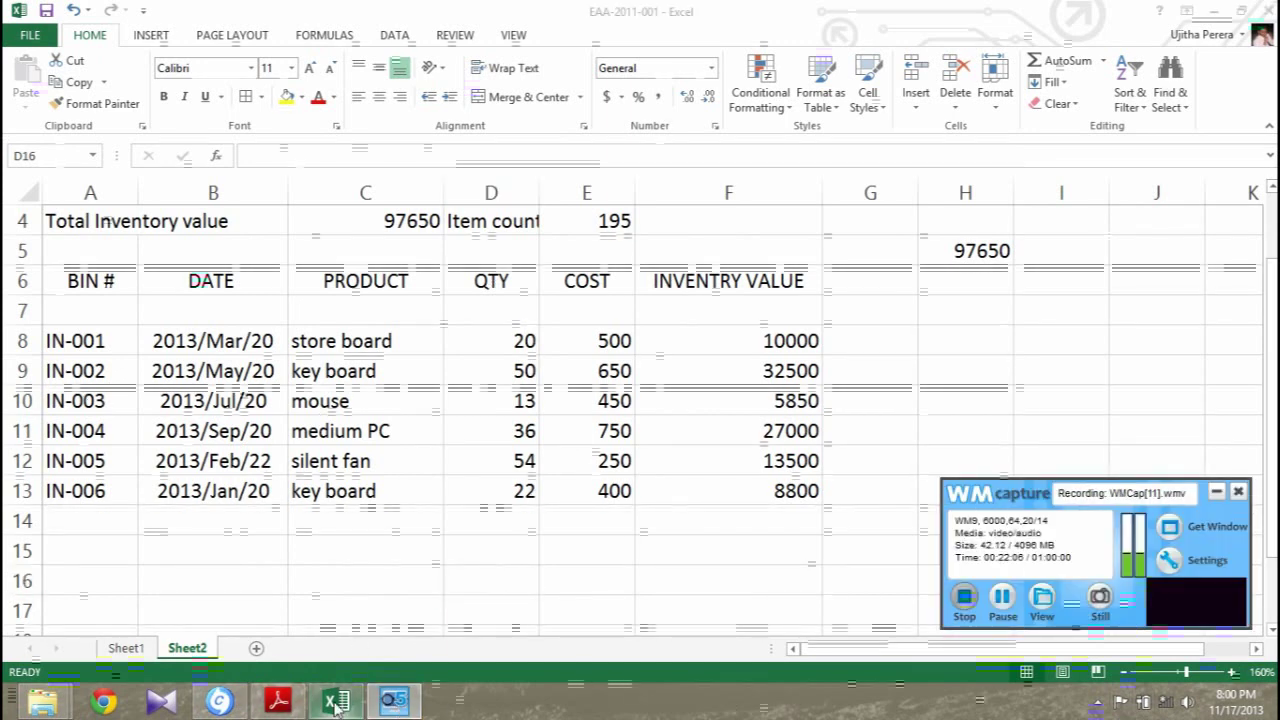
mouse_move(335, 702)
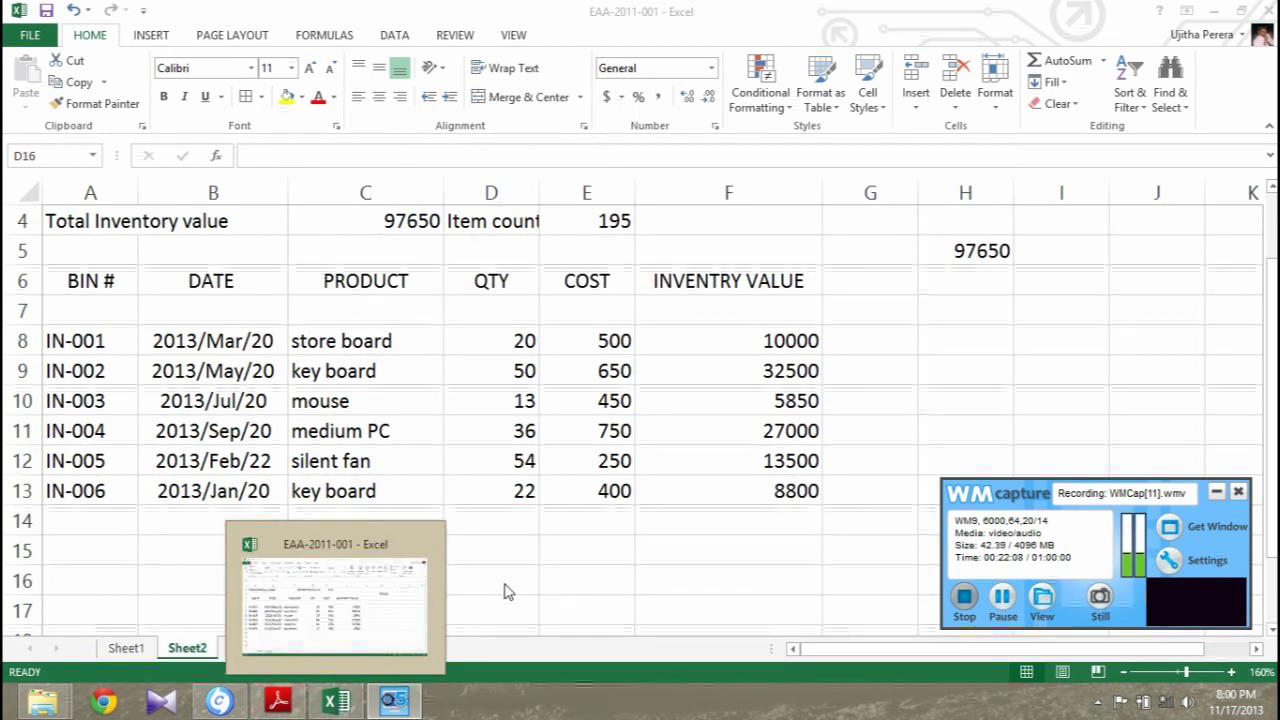
left_click(506, 588)
left_click(398, 703)
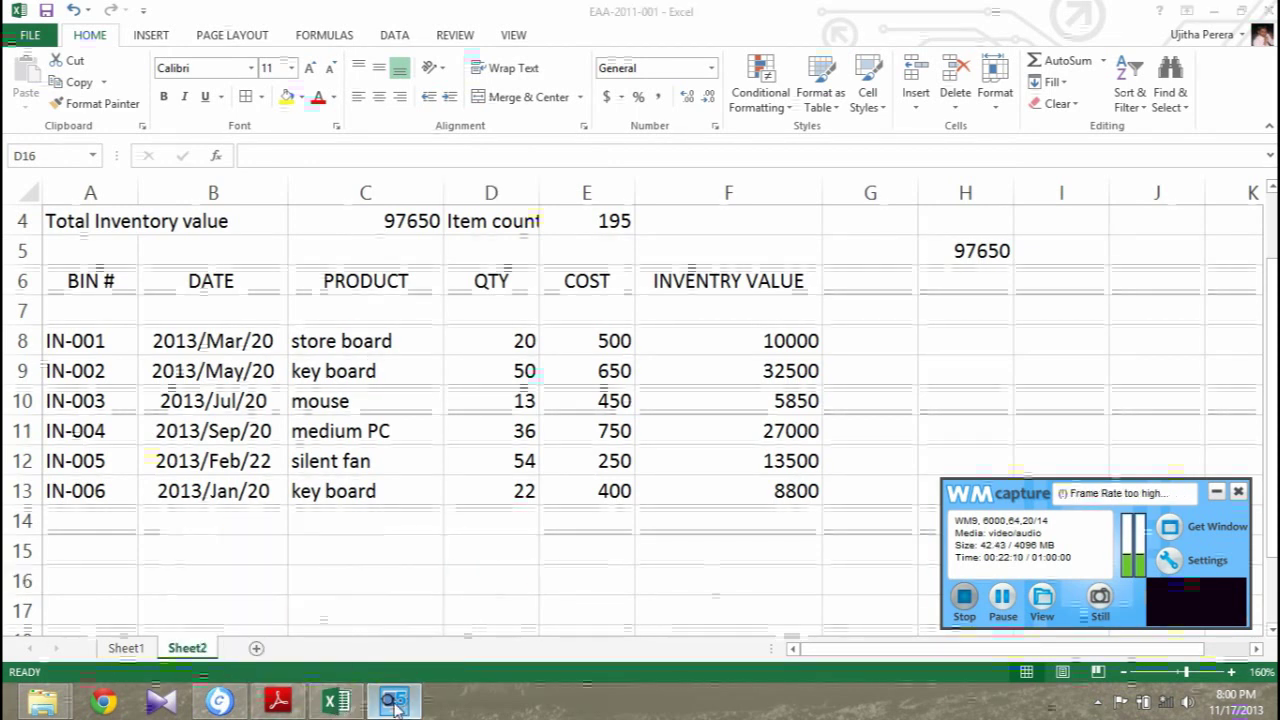
left_click(1216, 491)
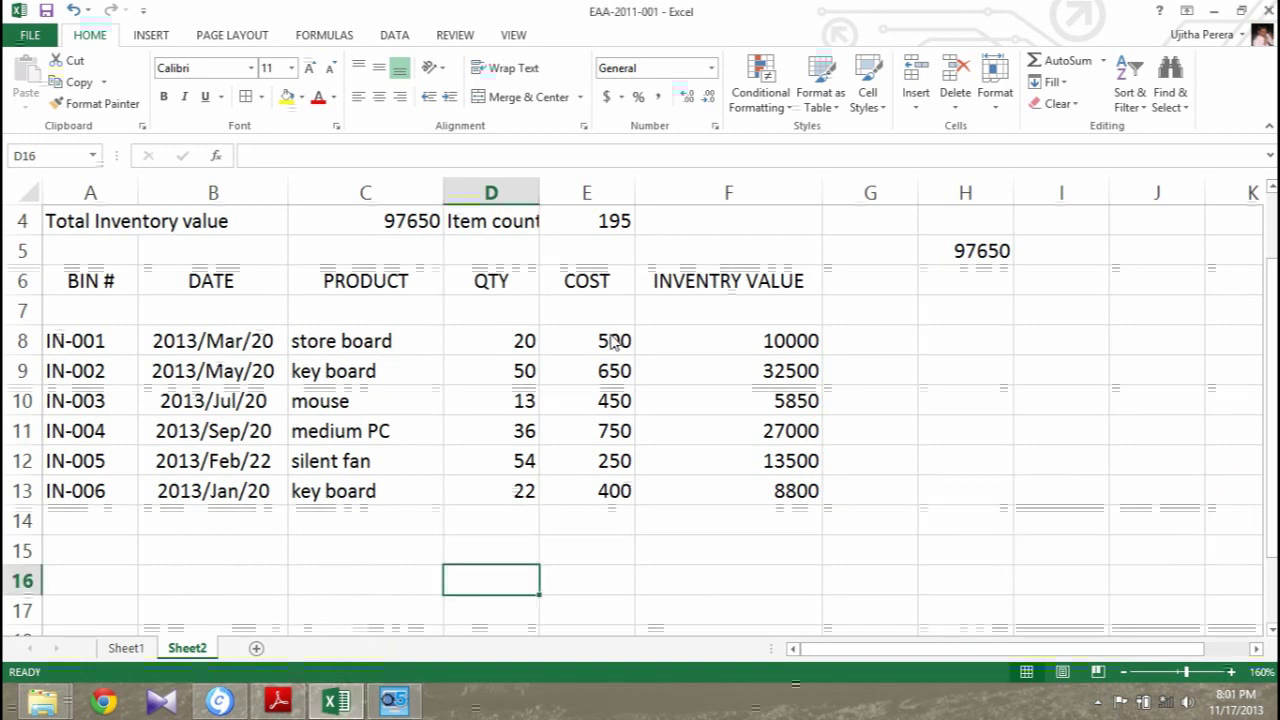
Step: Give COST cells E8:E13 two-decimal Currency format, reading $500.00 down to $400.00
left_click_drag(614, 340, 613, 494)
right_click(612, 480)
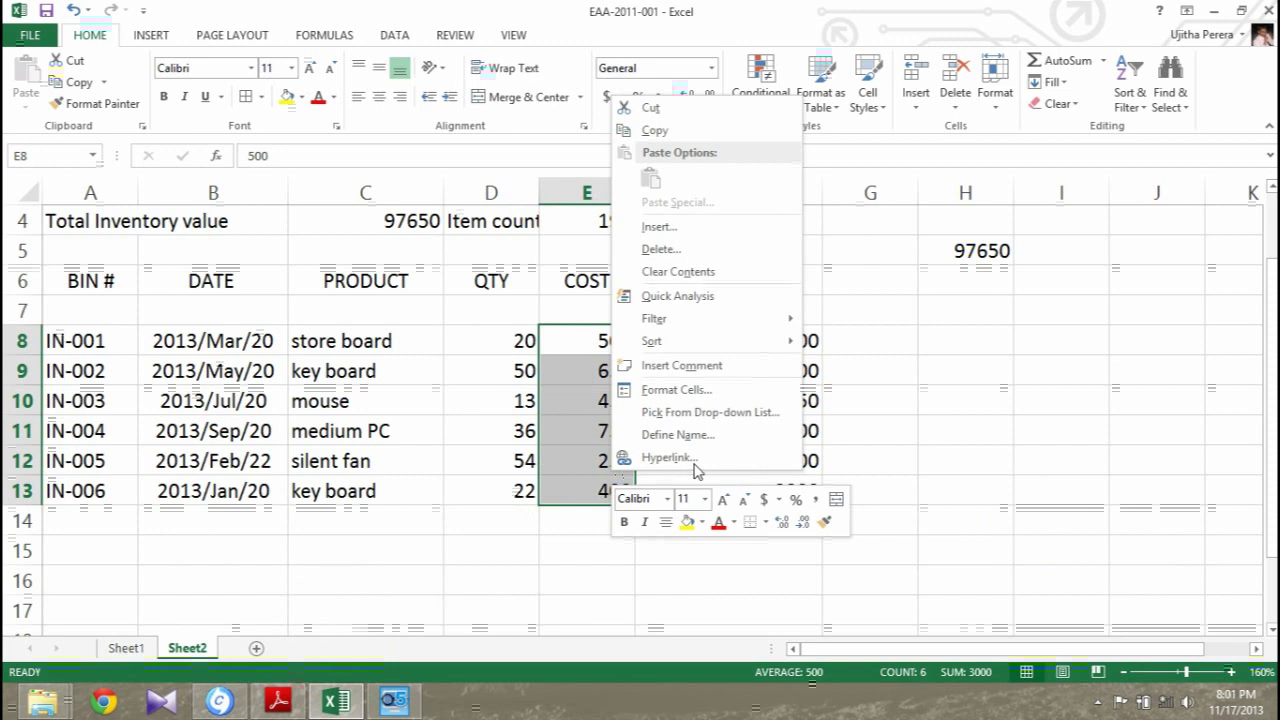
left_click(680, 390)
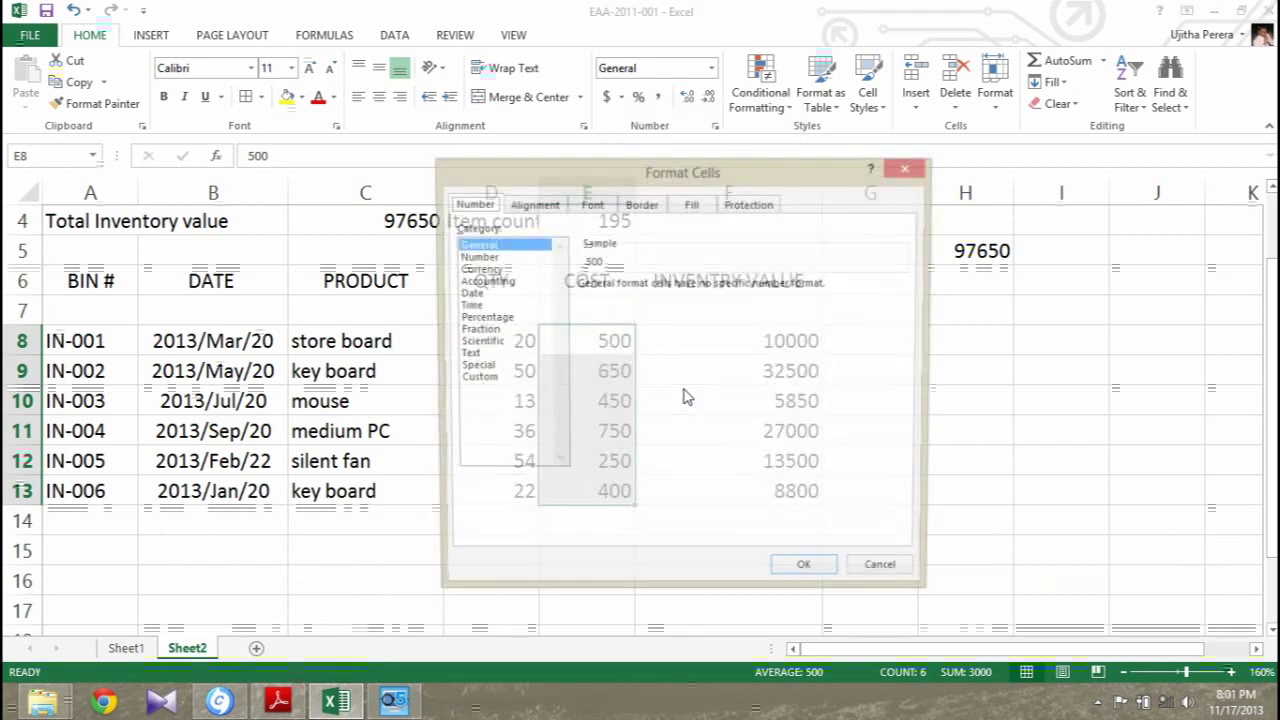
left_click(487, 270)
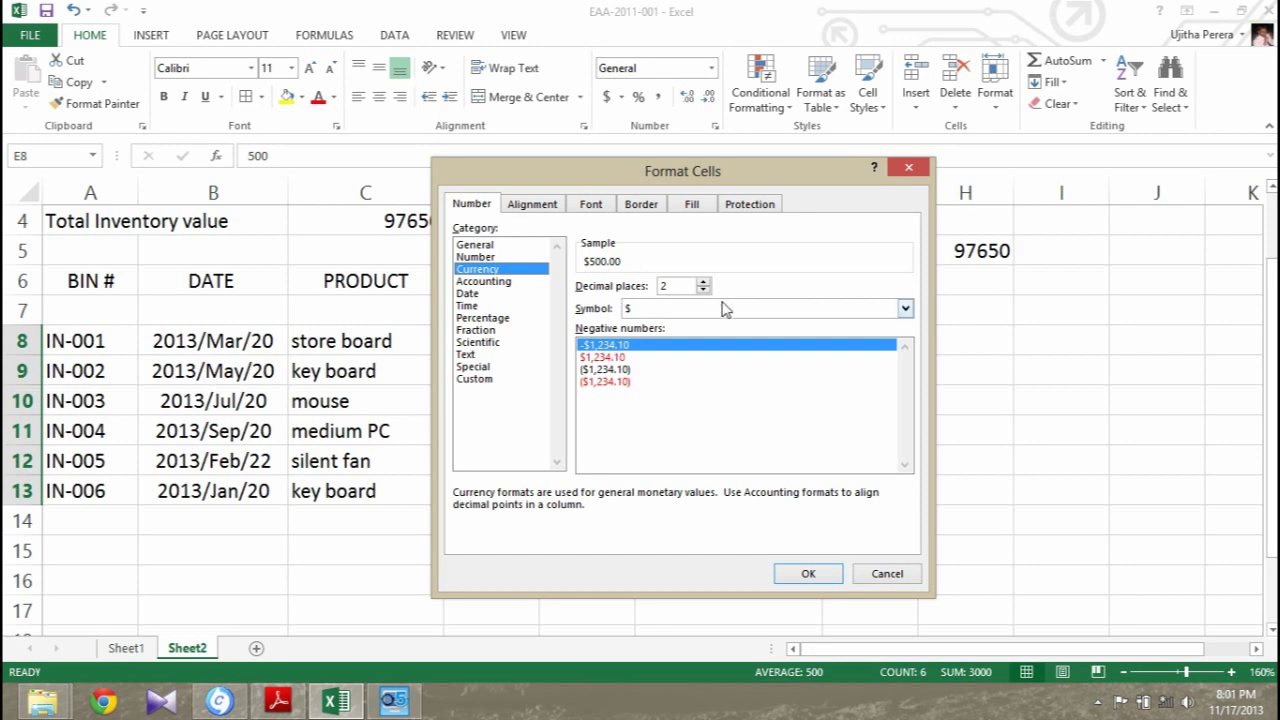
left_click(810, 576)
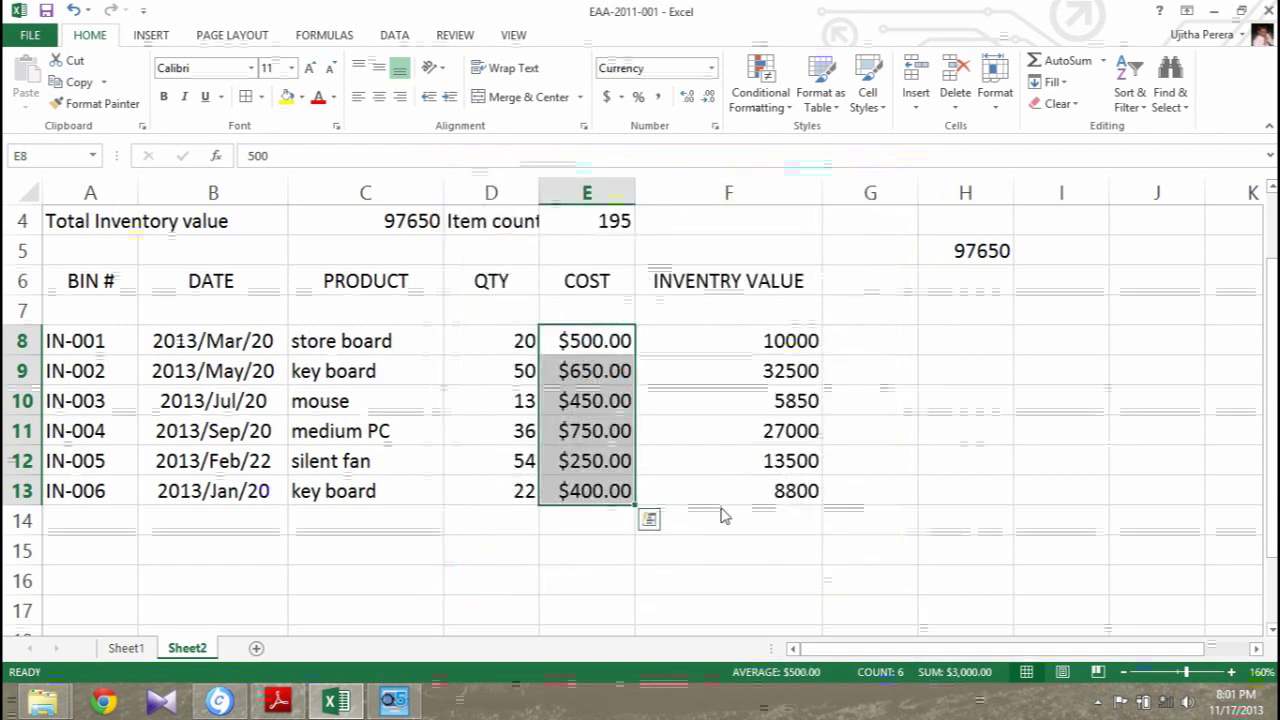
left_click(738, 520)
Step: Give INVENTRY VALUE cells F8:F13 two-decimal Currency format, $10,000.00 down to $8,800.00
left_click_drag(756, 340, 745, 488)
right_click(731, 403)
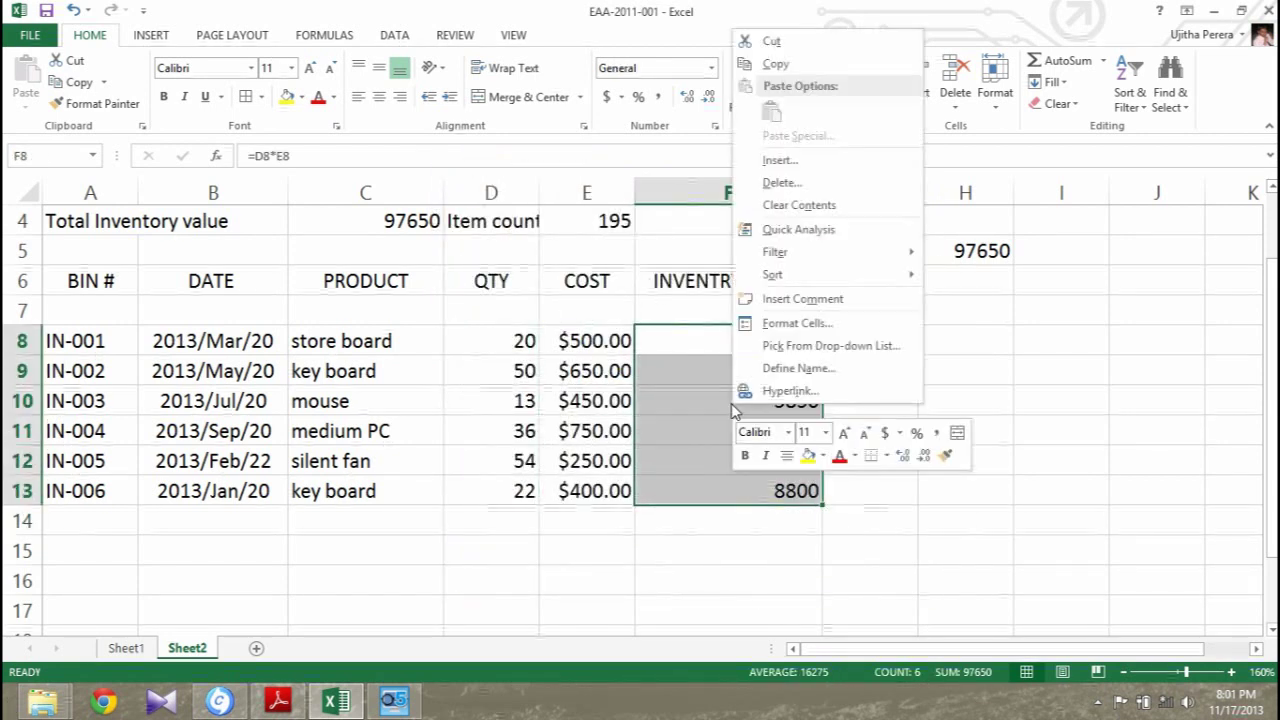
left_click(790, 323)
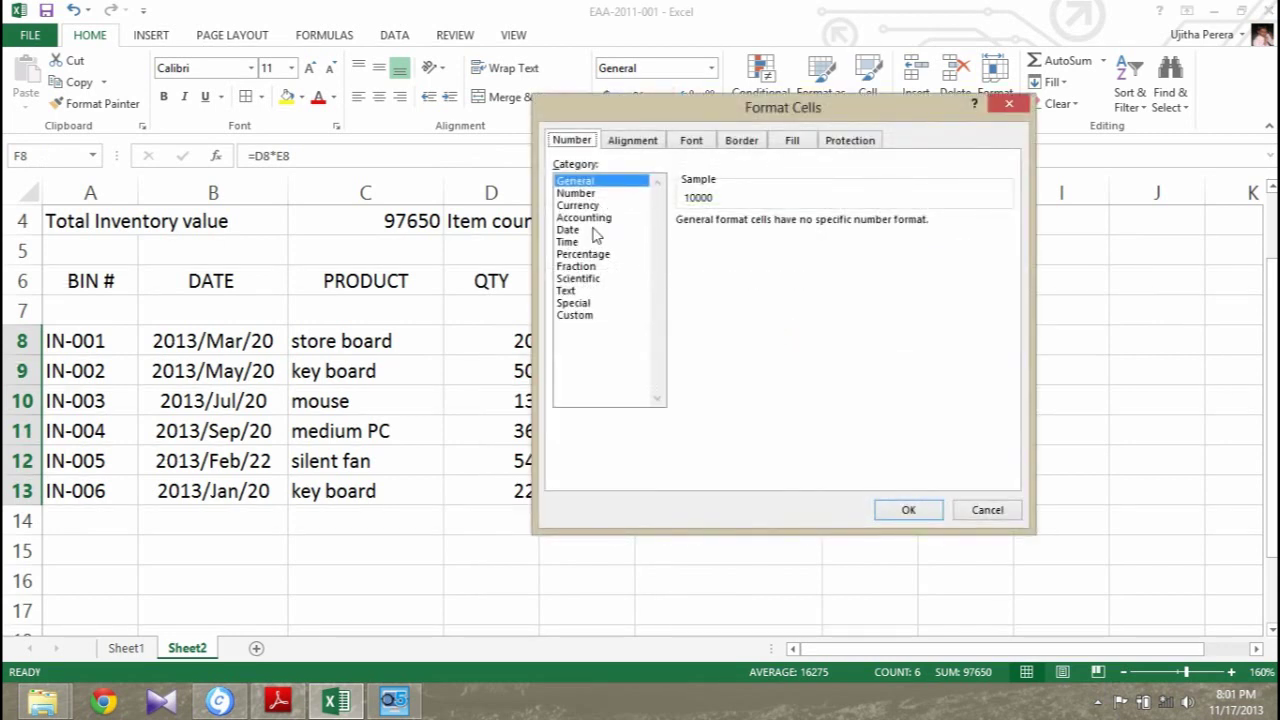
left_click(580, 205)
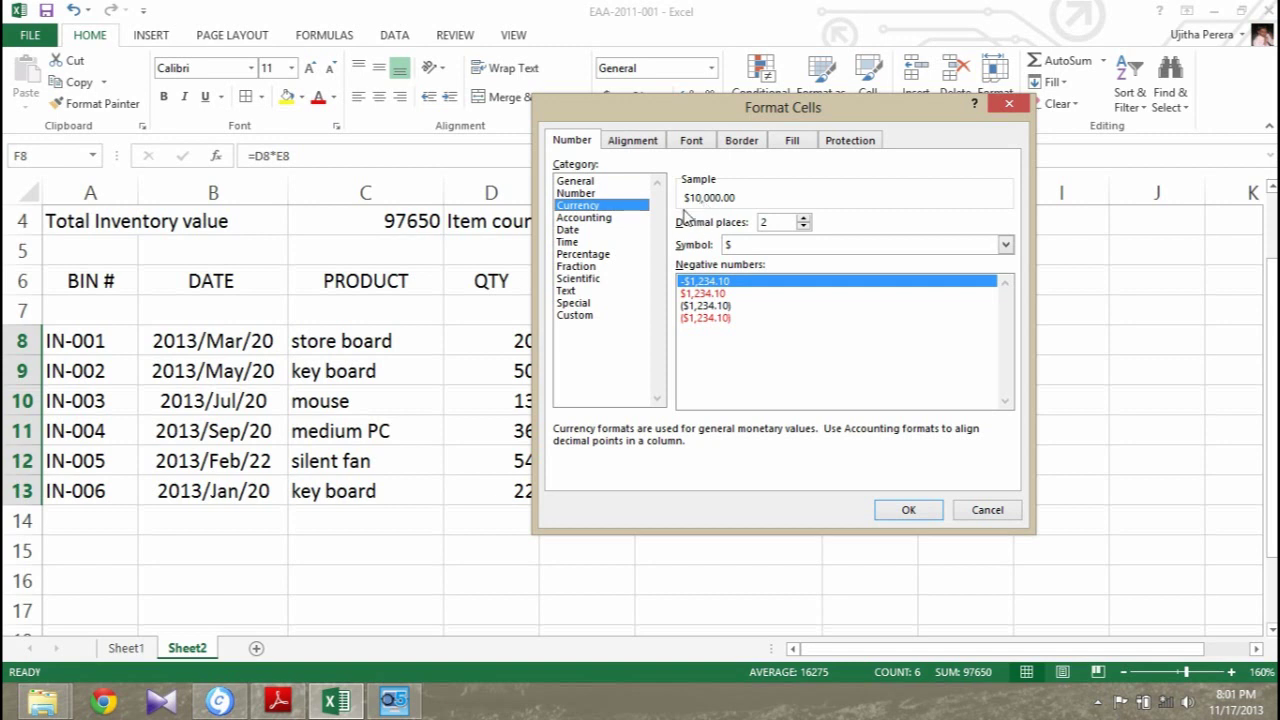
left_click(906, 512)
left_click(942, 470)
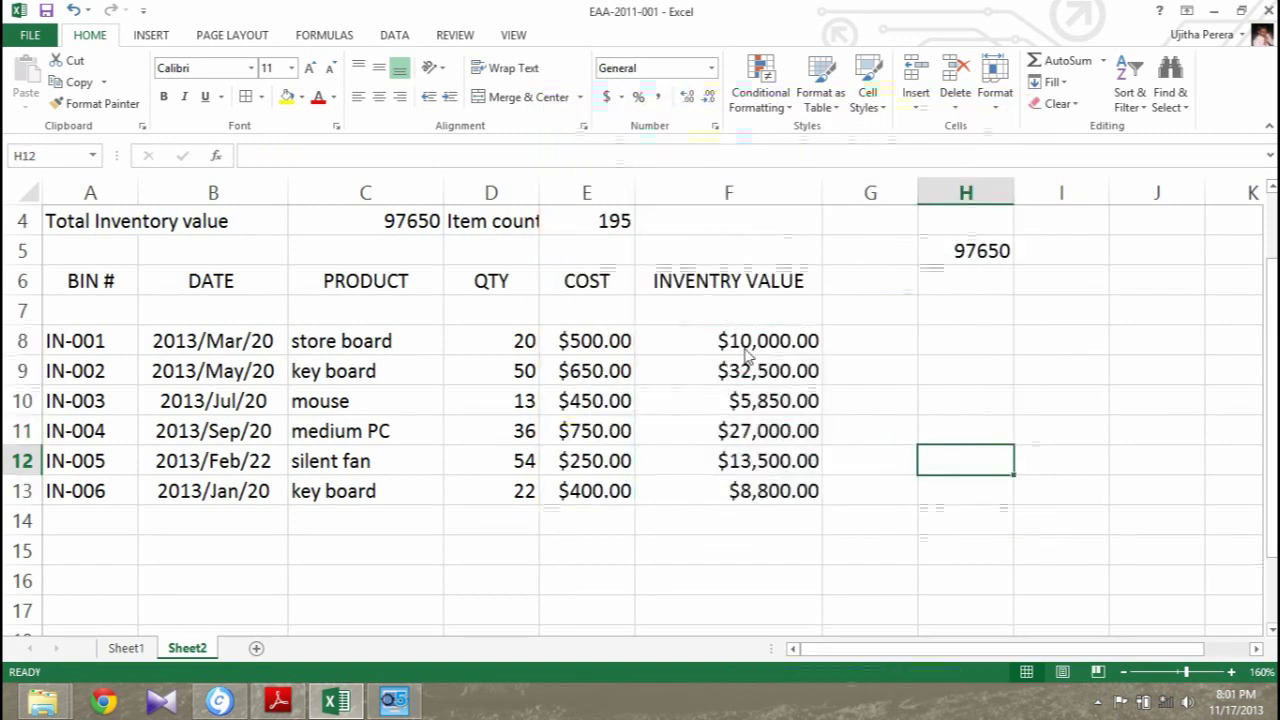
Step: Reselect the inventory values, then enter =5 in cell F15 as a test value
left_click_drag(752, 341, 737, 487)
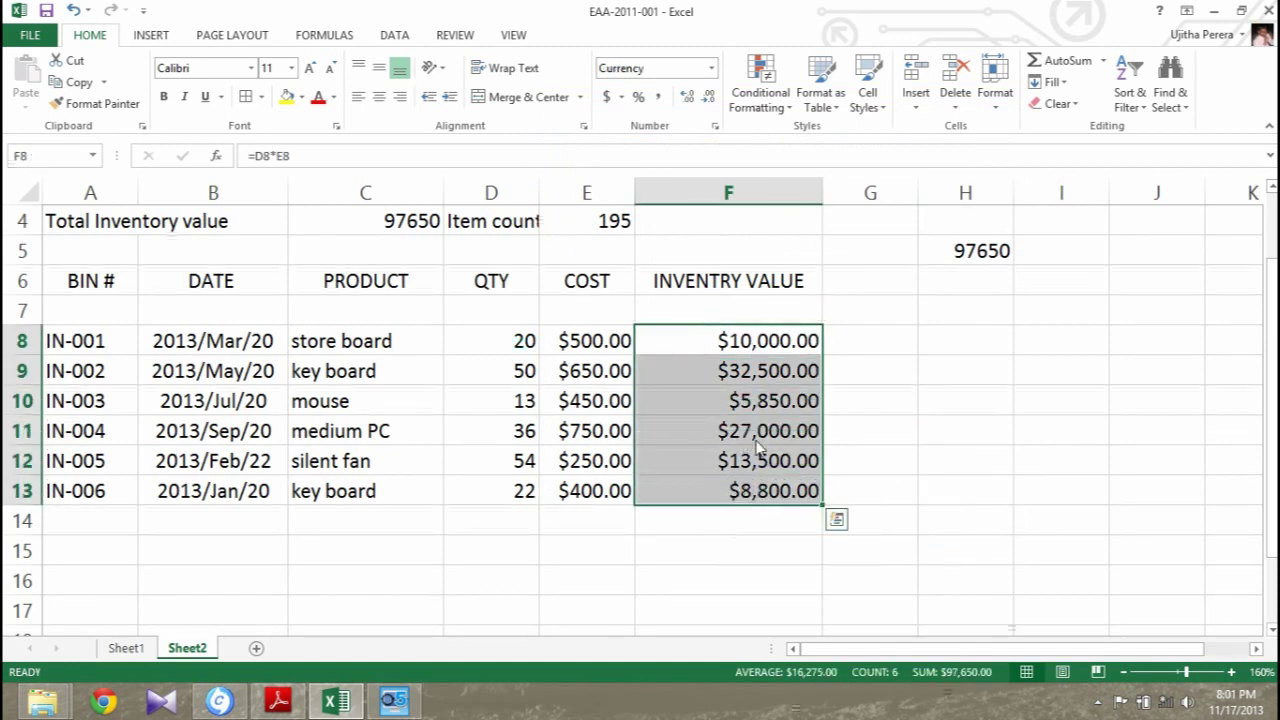
left_click(923, 428)
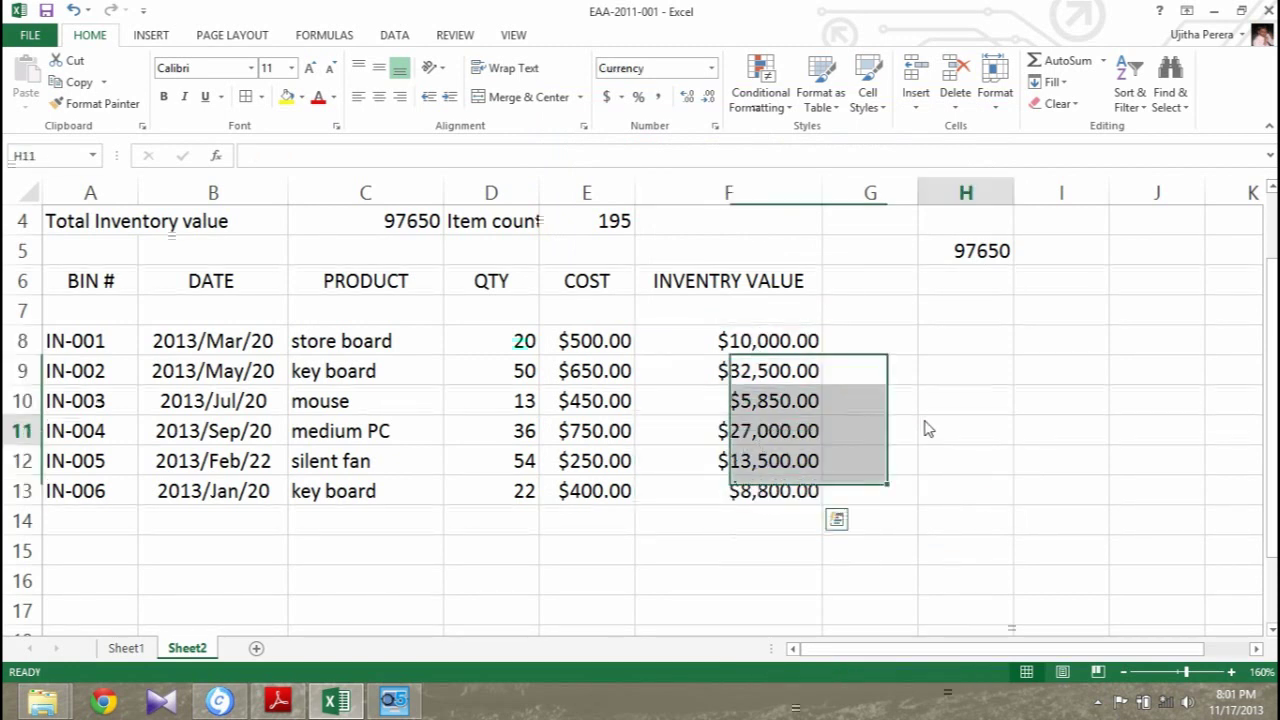
left_click(728, 526)
left_click(727, 558)
type("=")
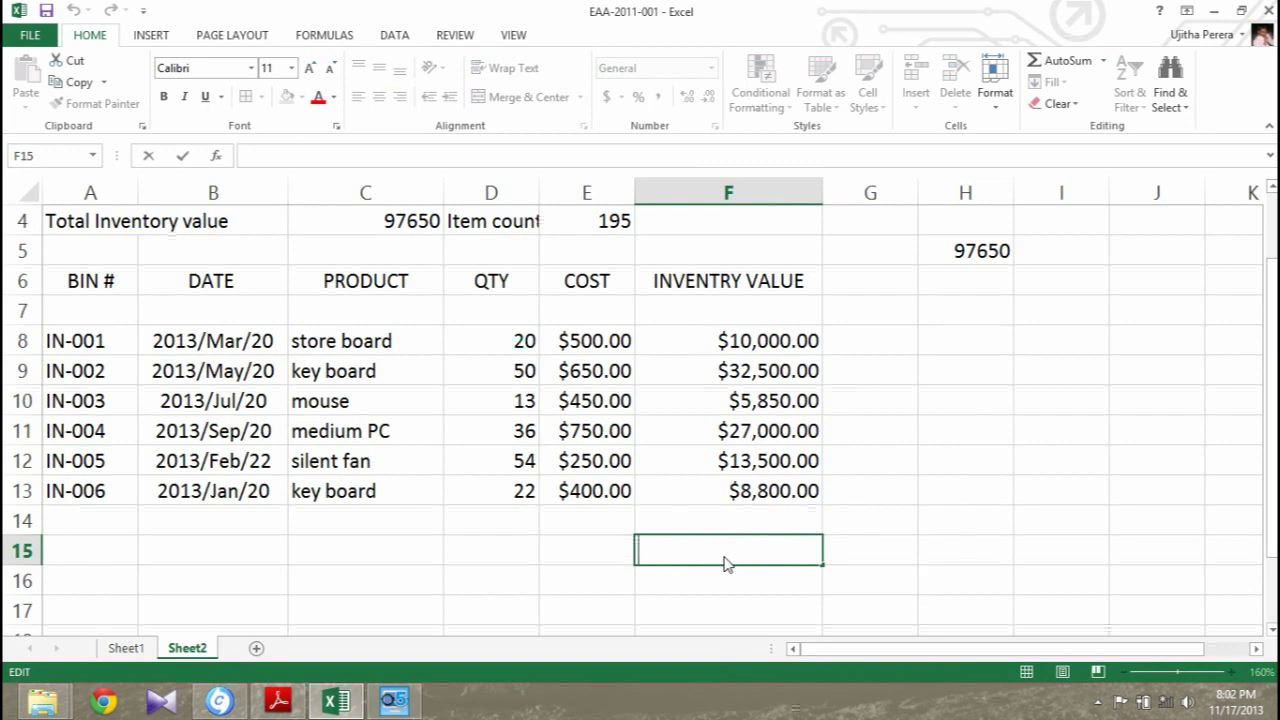
type("5")
Step: Enter a test 0 in F15, inspect the F13 formula, then delete the test value
type("000")
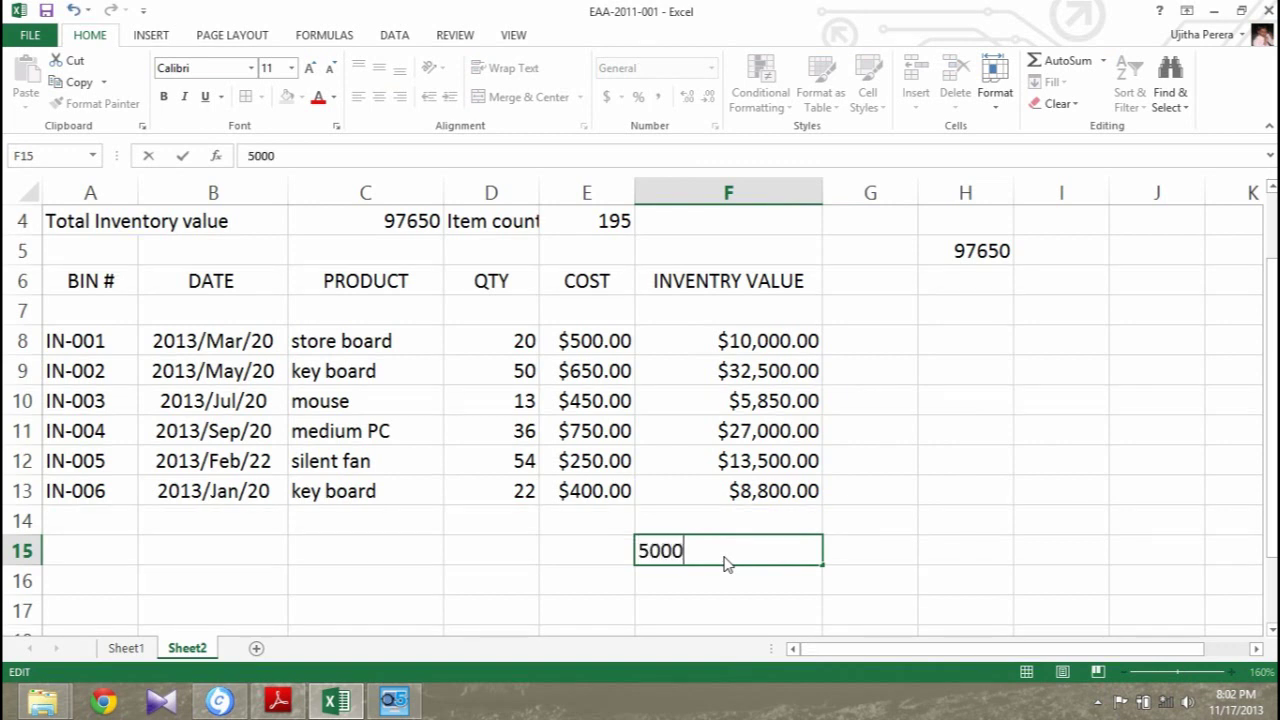
key("Return")
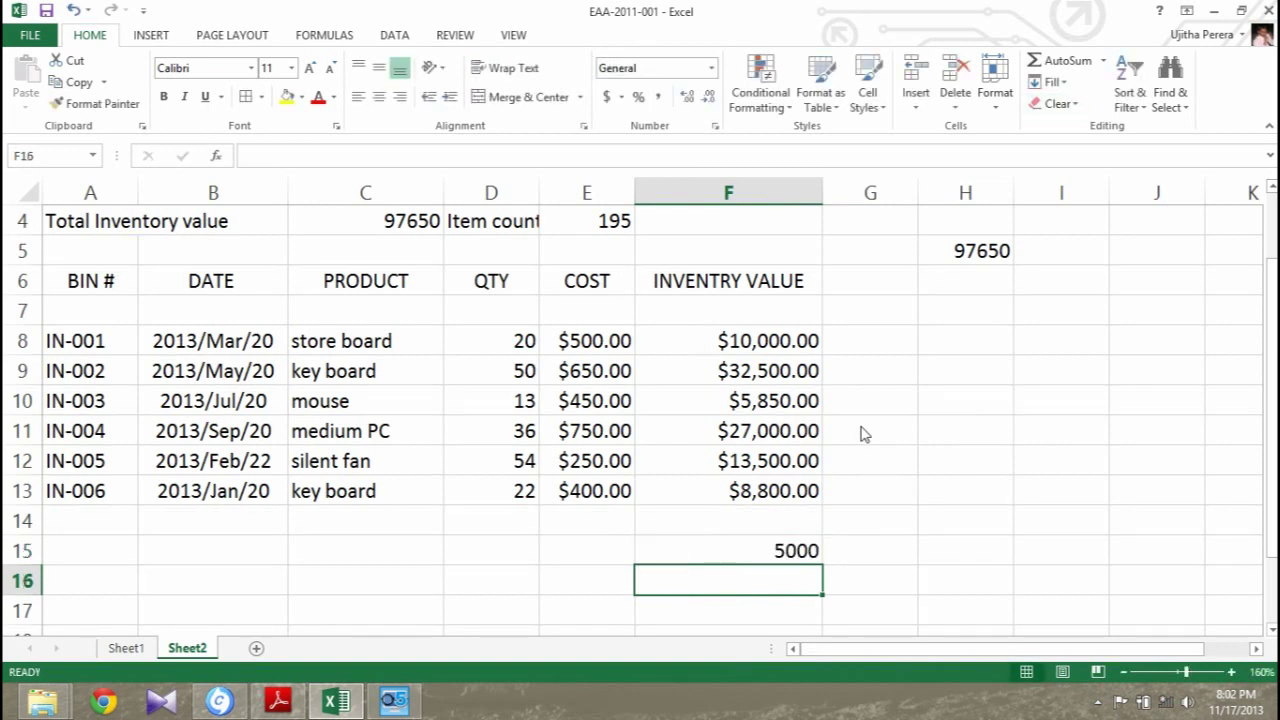
left_click(835, 500)
left_click(750, 500)
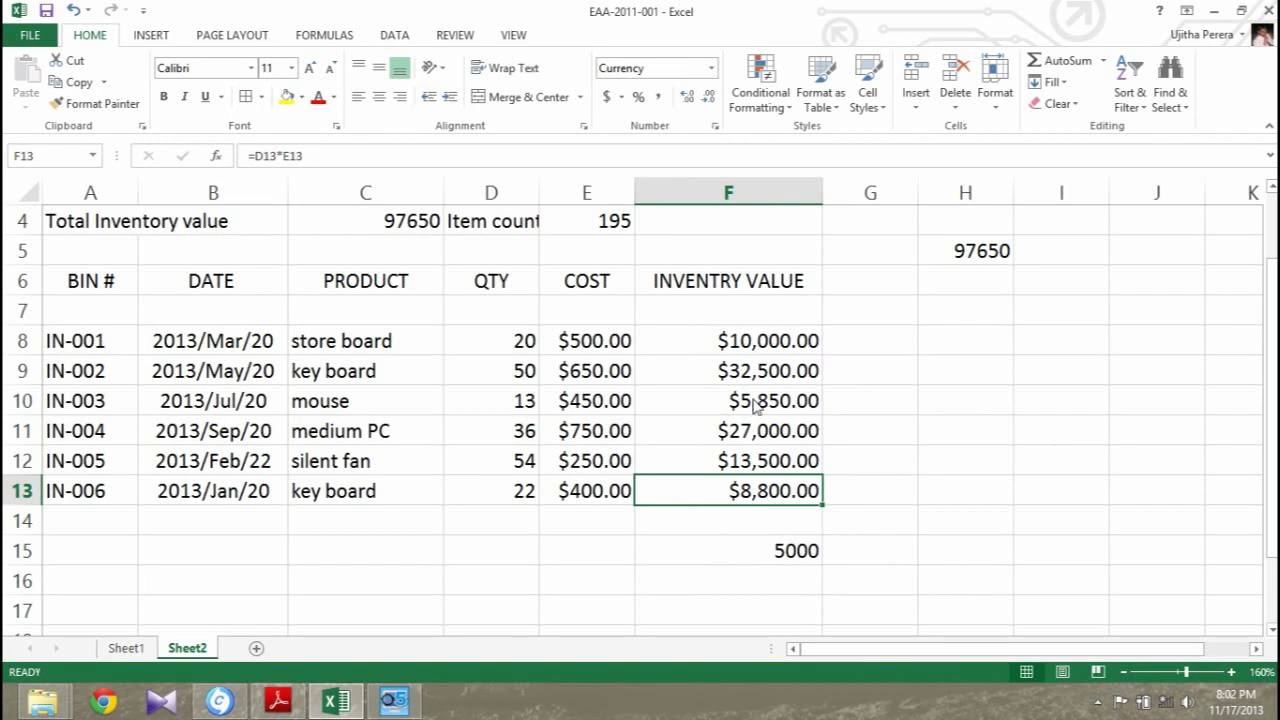
left_click(750, 522)
left_click(750, 500)
left_click_drag(757, 341, 753, 548)
left_click(766, 556)
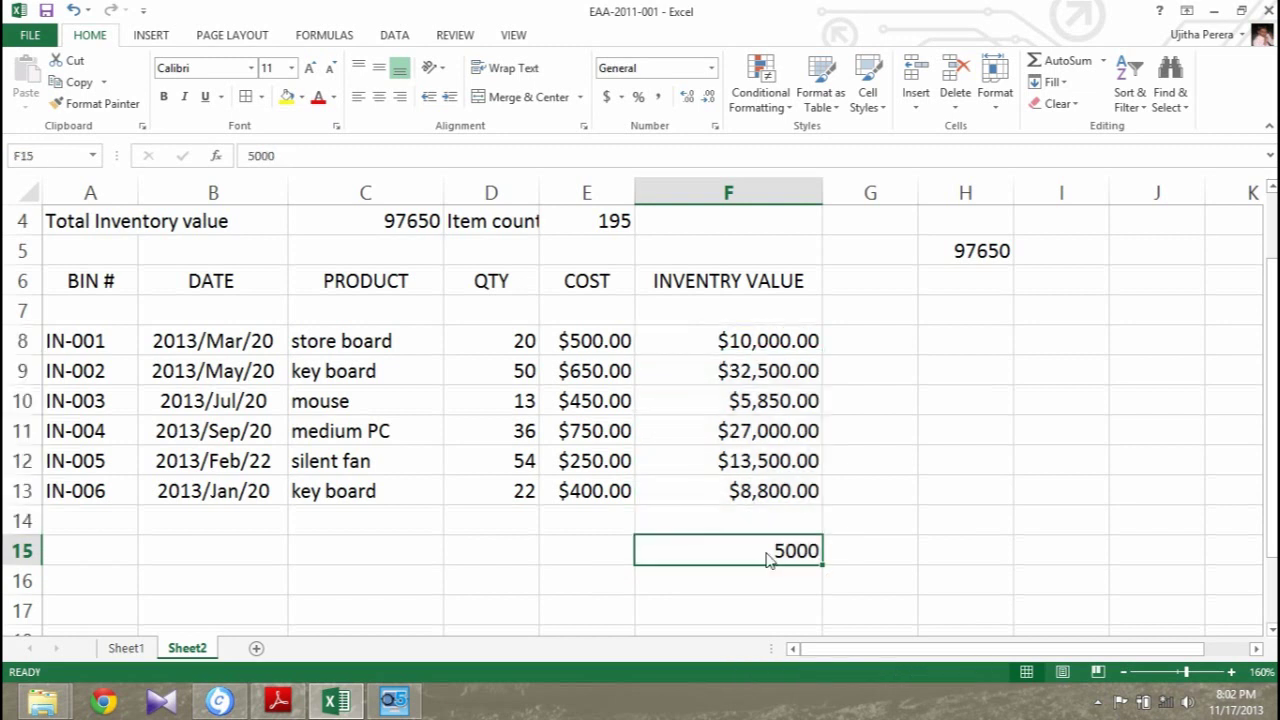
key("Delete")
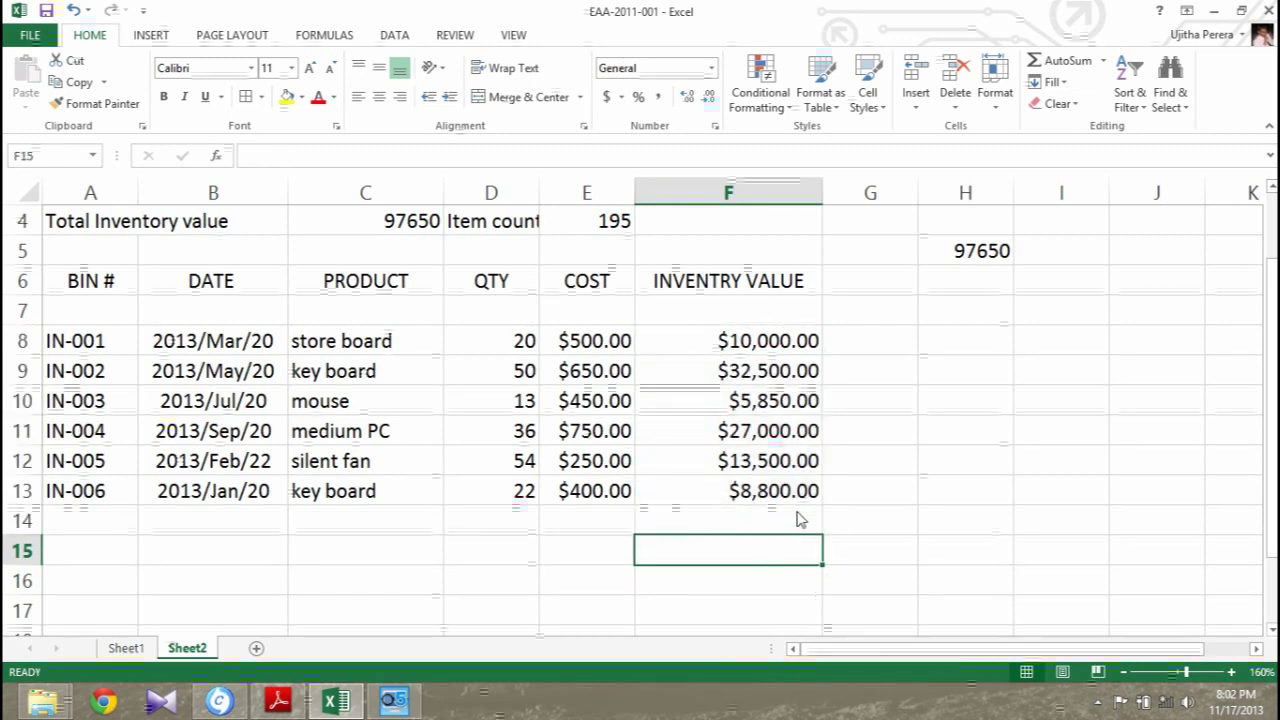
Step: Format F8 through the empty rows below as two-decimal currency without a dollar sign, testing with 5,000 in F15
left_click(755, 346)
left_click_drag(752, 366, 760, 490)
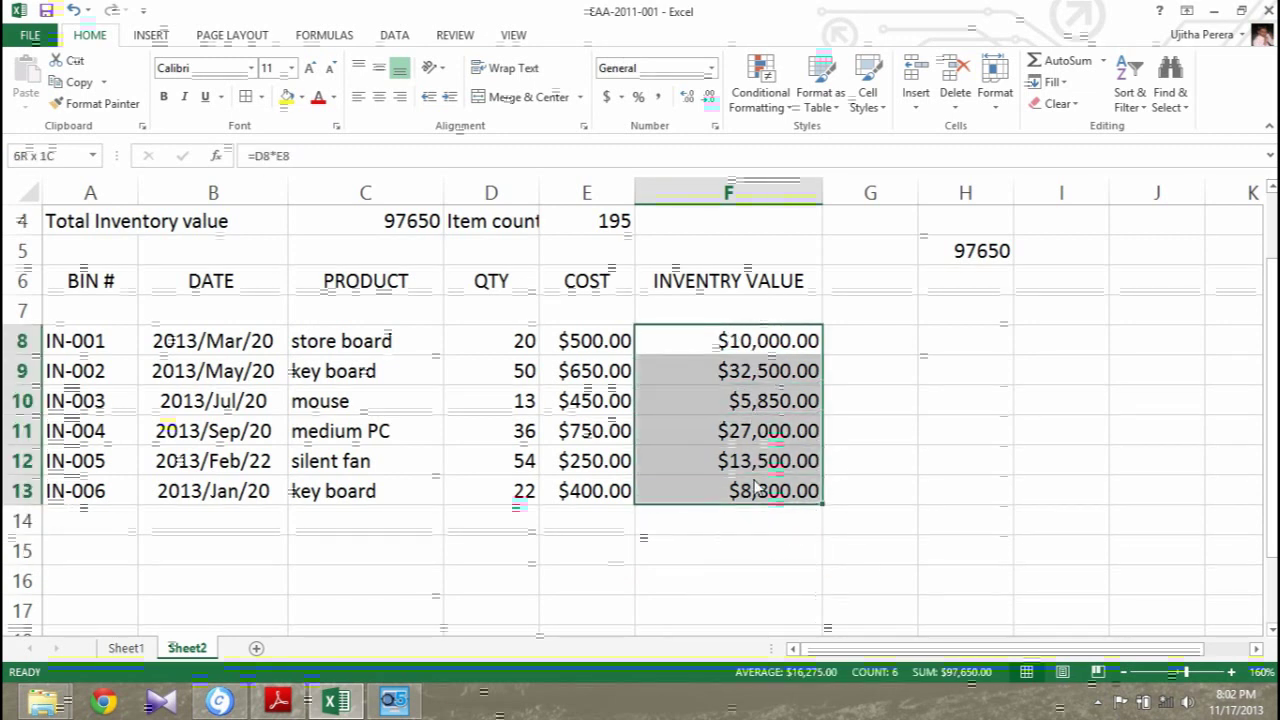
right_click(686, 422)
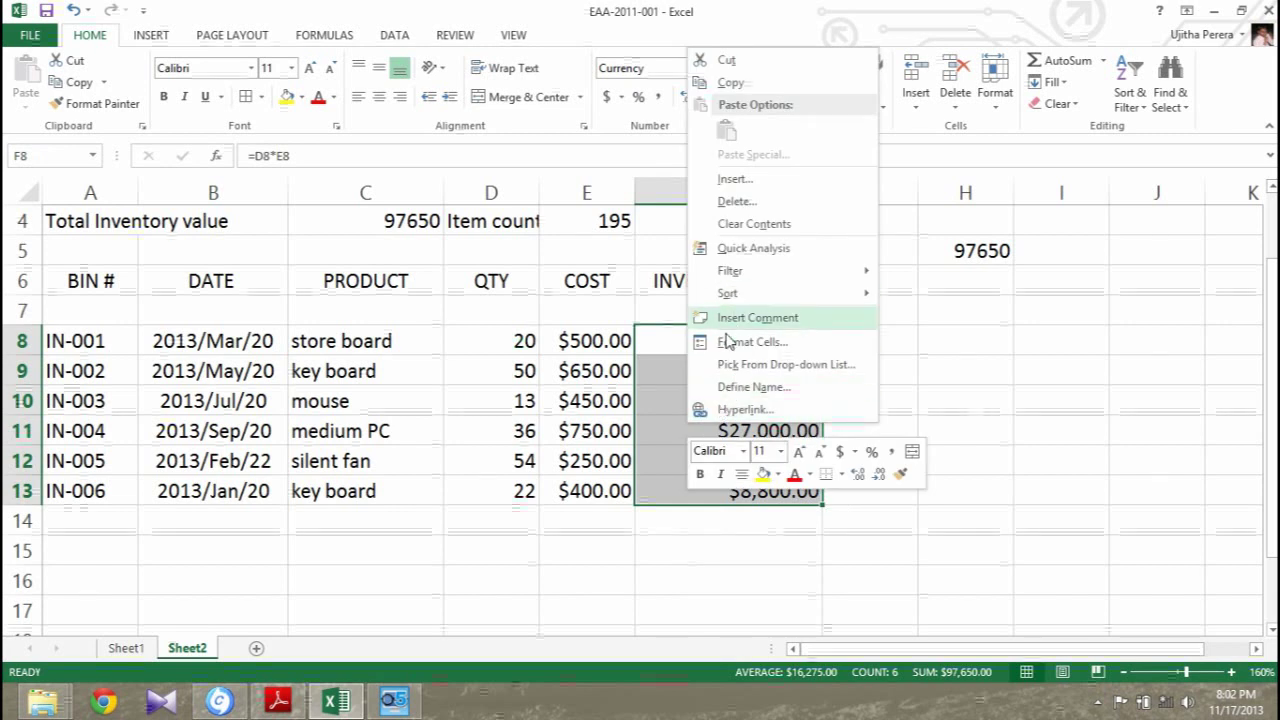
key("Escape")
left_click_drag(703, 348, 720, 610)
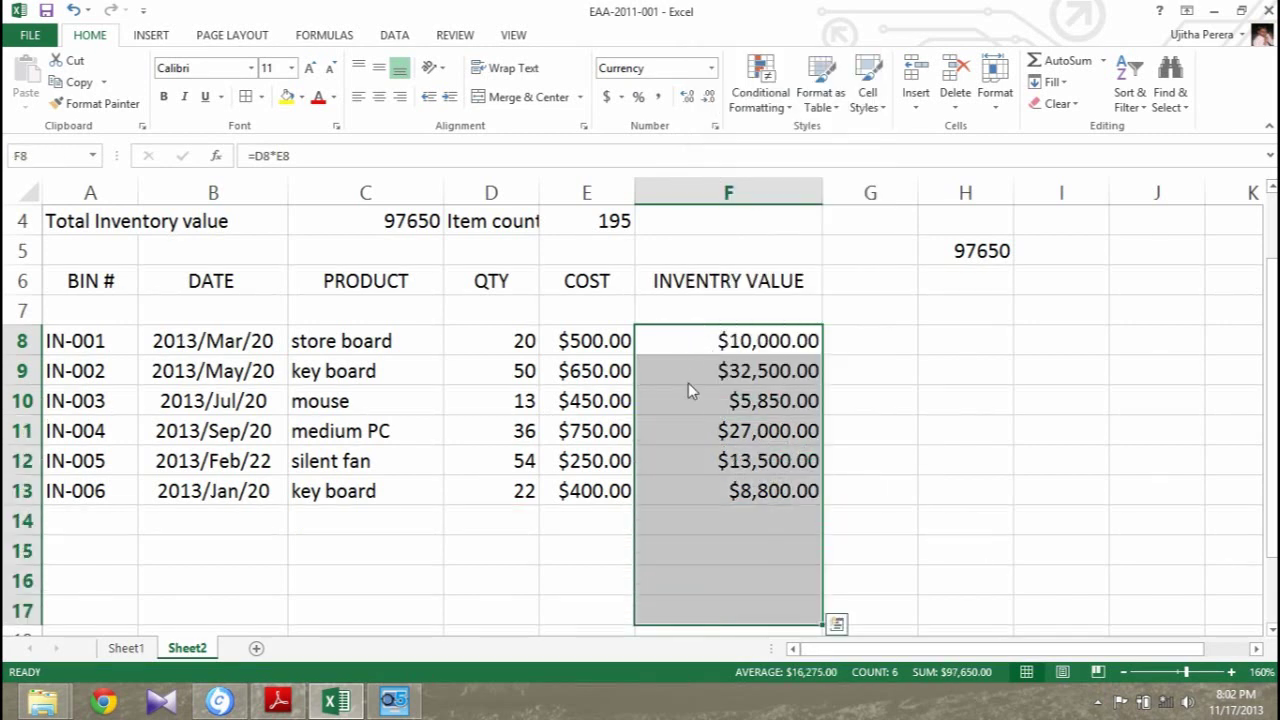
right_click(688, 383)
left_click(738, 597)
left_click(532, 357)
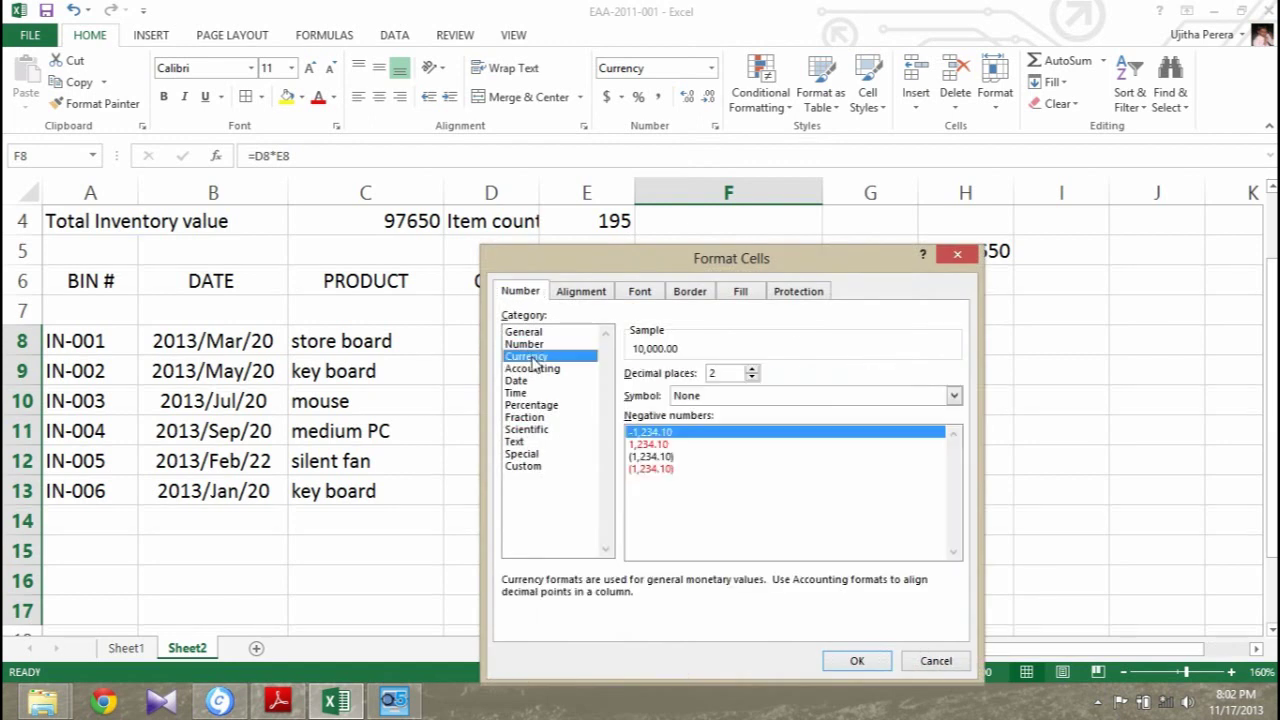
left_click(857, 660)
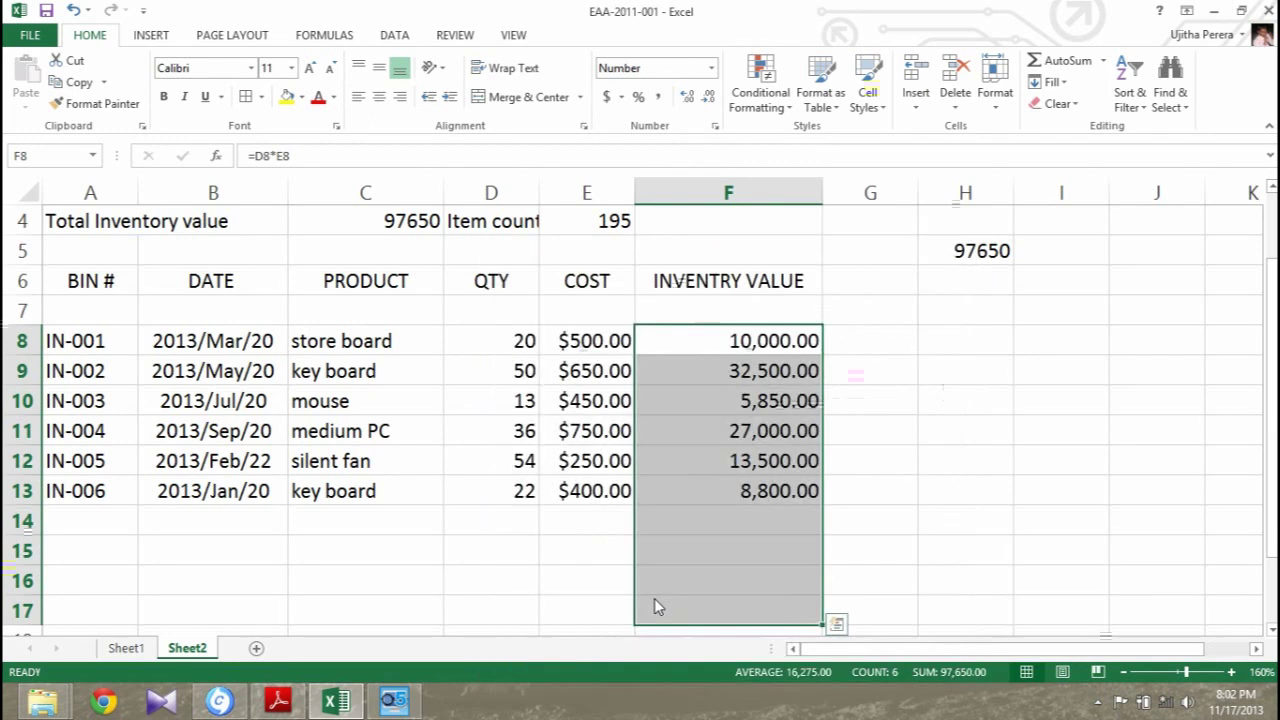
left_click(743, 553)
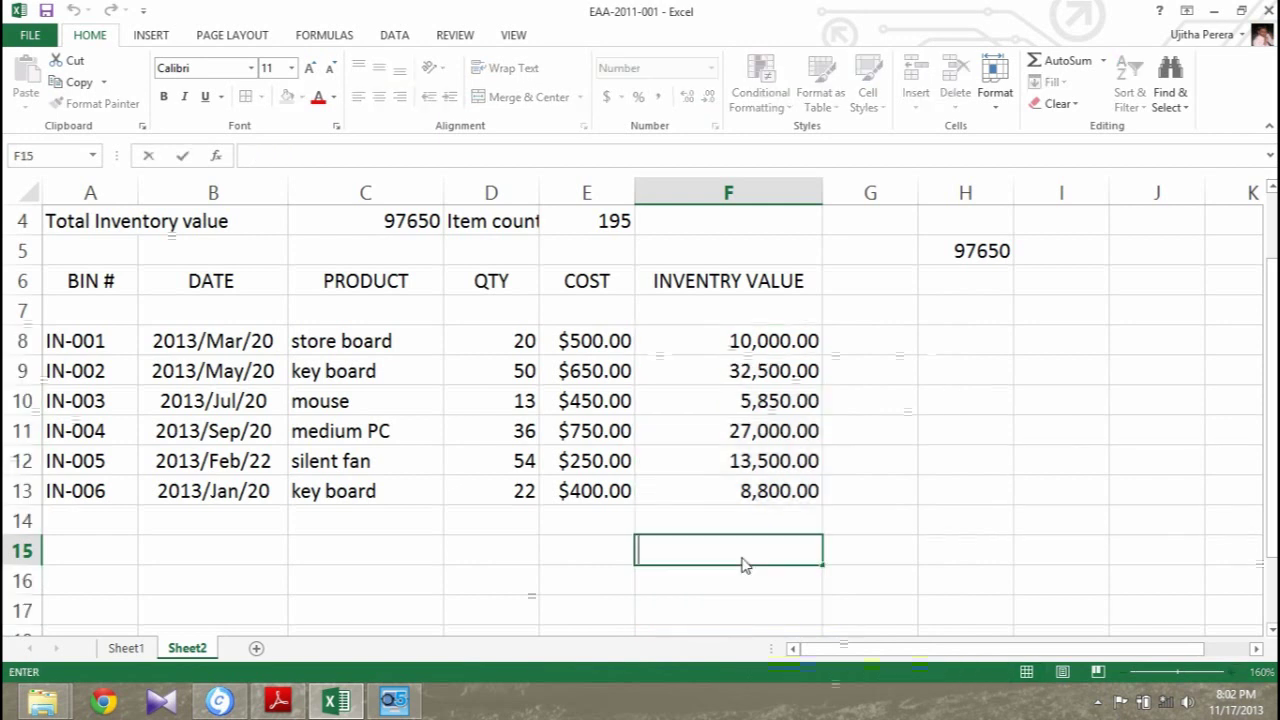
type("5,000")
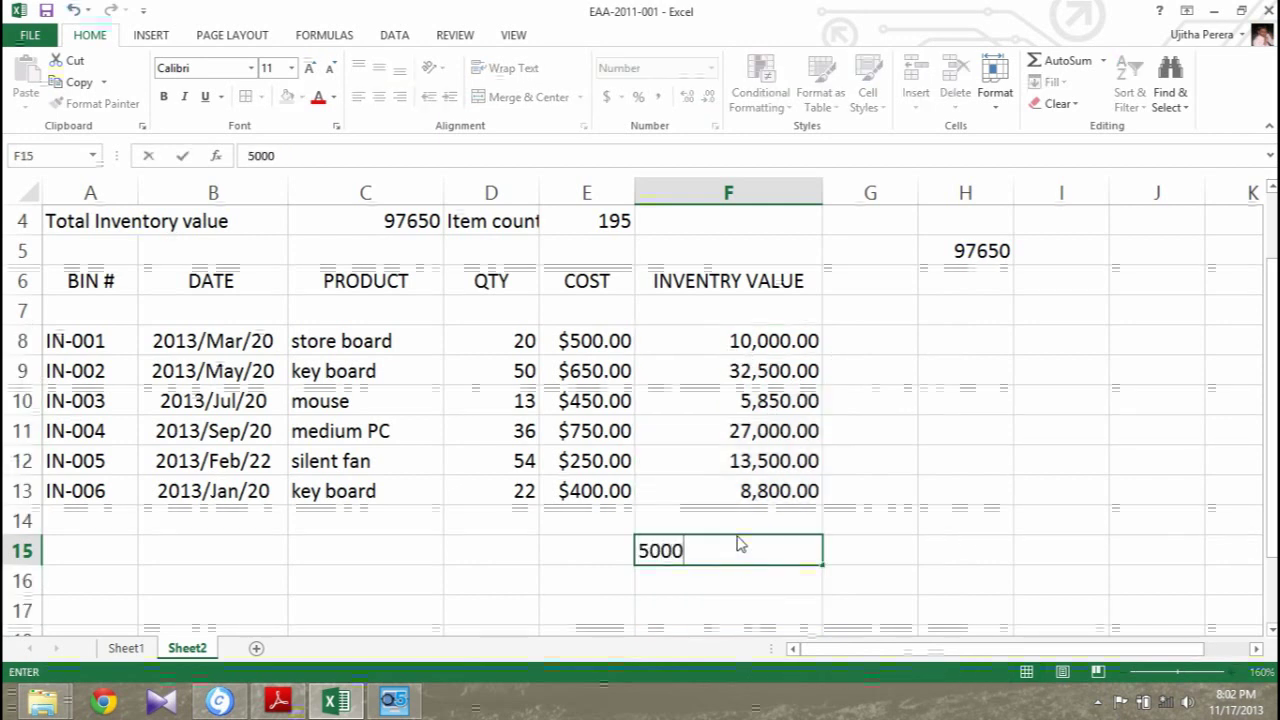
key("Return")
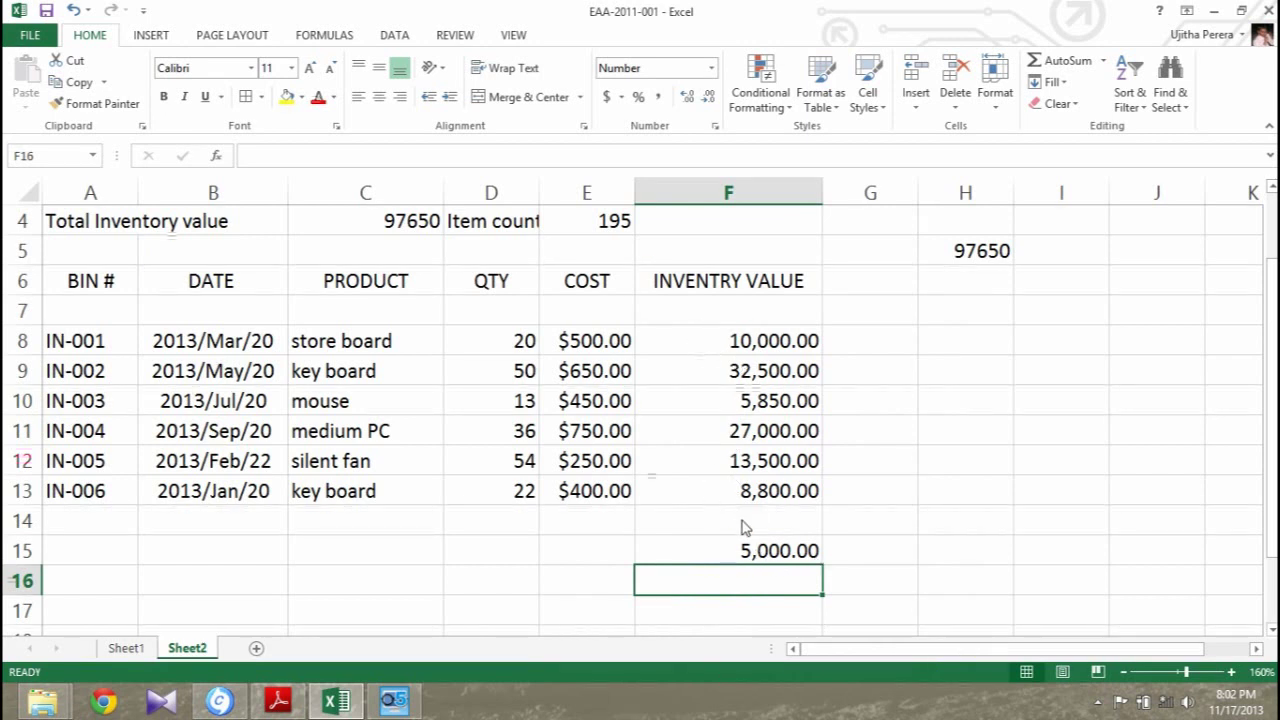
Step: Apply the Currency format with dollar sign and two decimals to F8:F13
left_click(745, 348)
left_click_drag(745, 383, 745, 492)
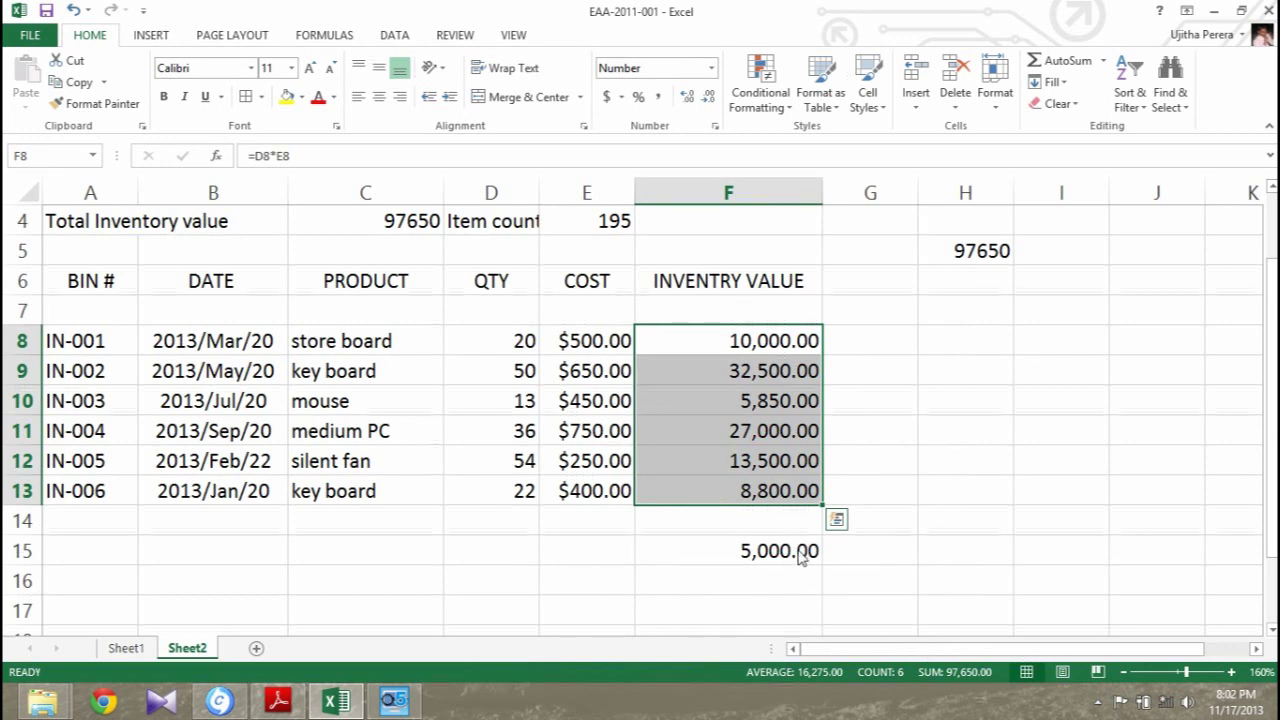
right_click(729, 379)
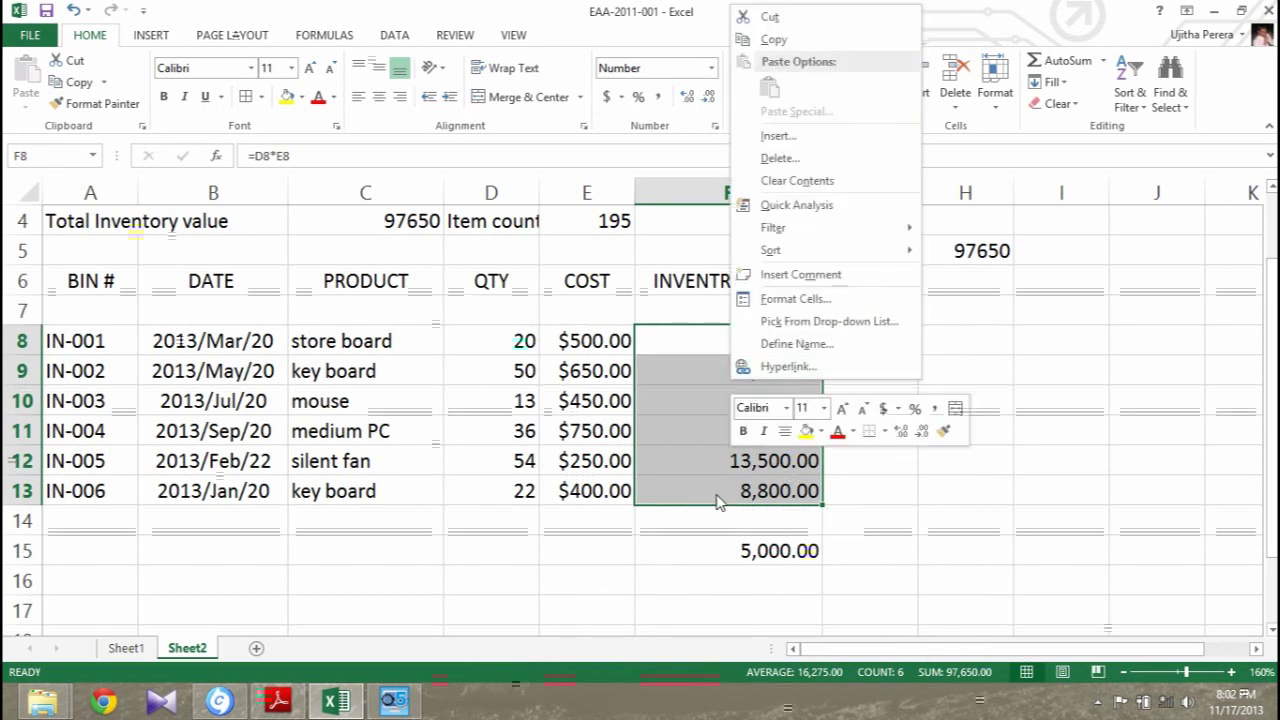
left_click(706, 569)
right_click(714, 357)
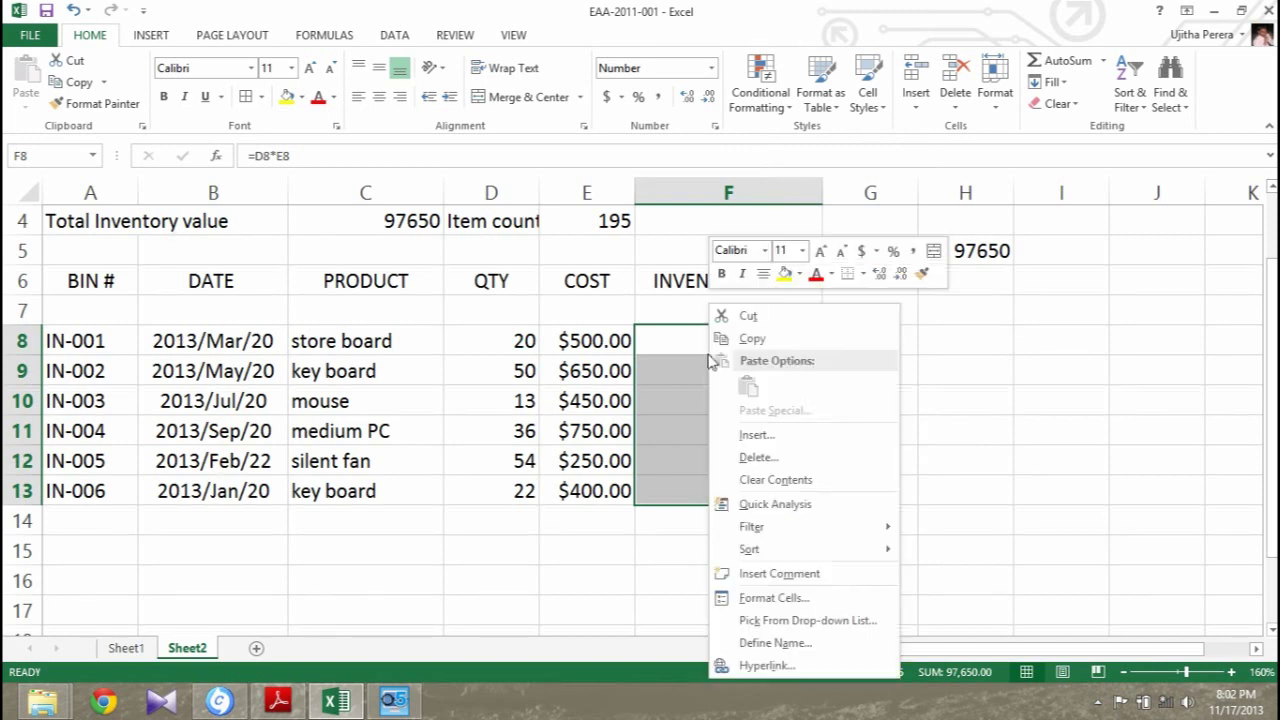
left_click(752, 598)
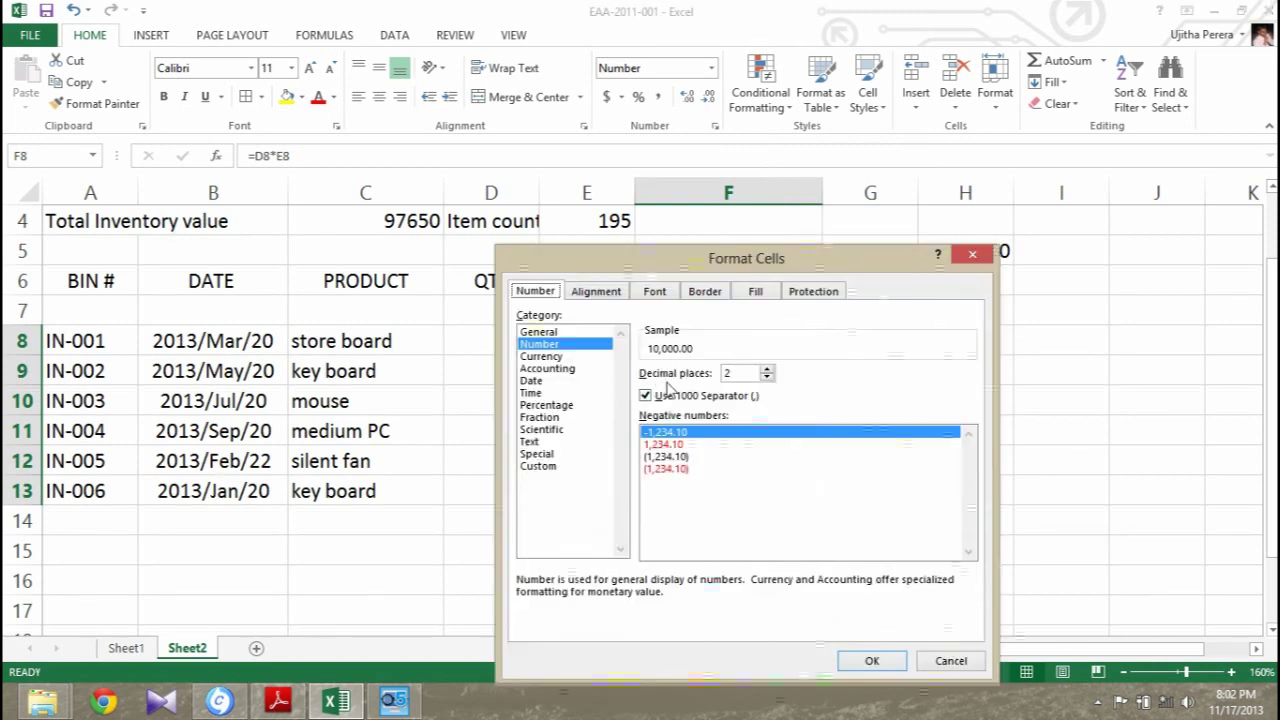
left_click(549, 358)
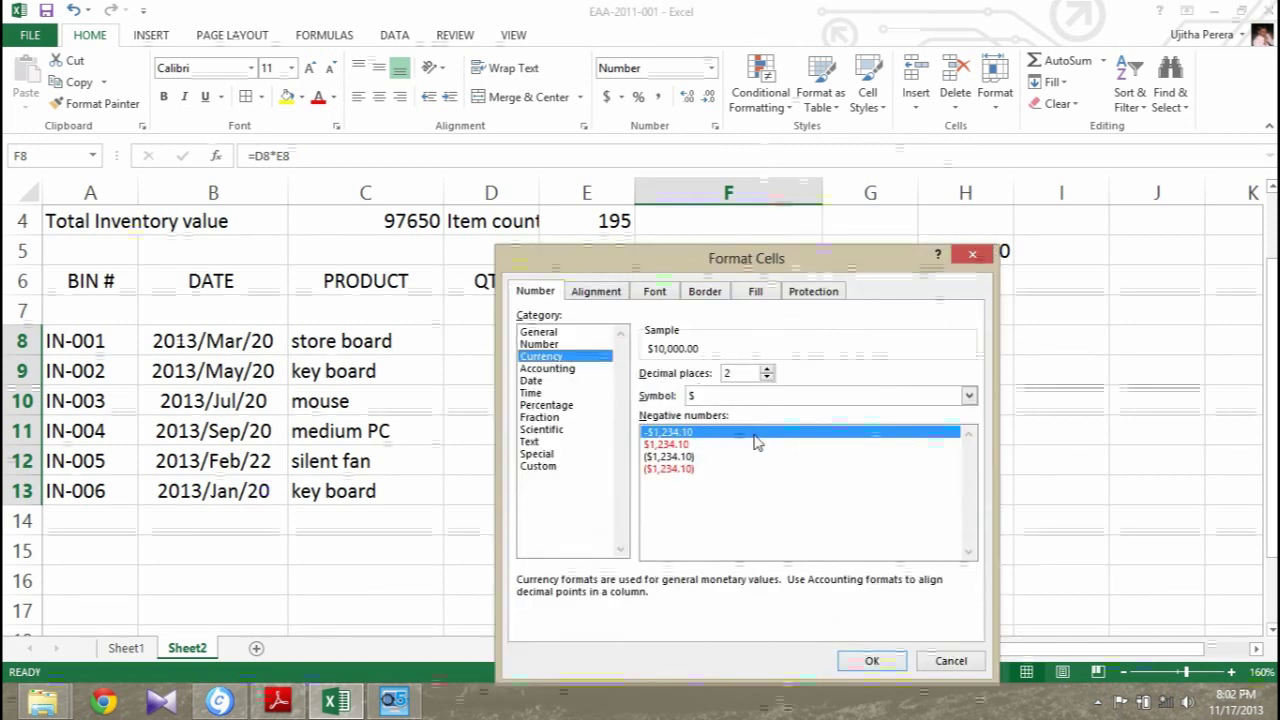
left_click(873, 662)
left_click(560, 556)
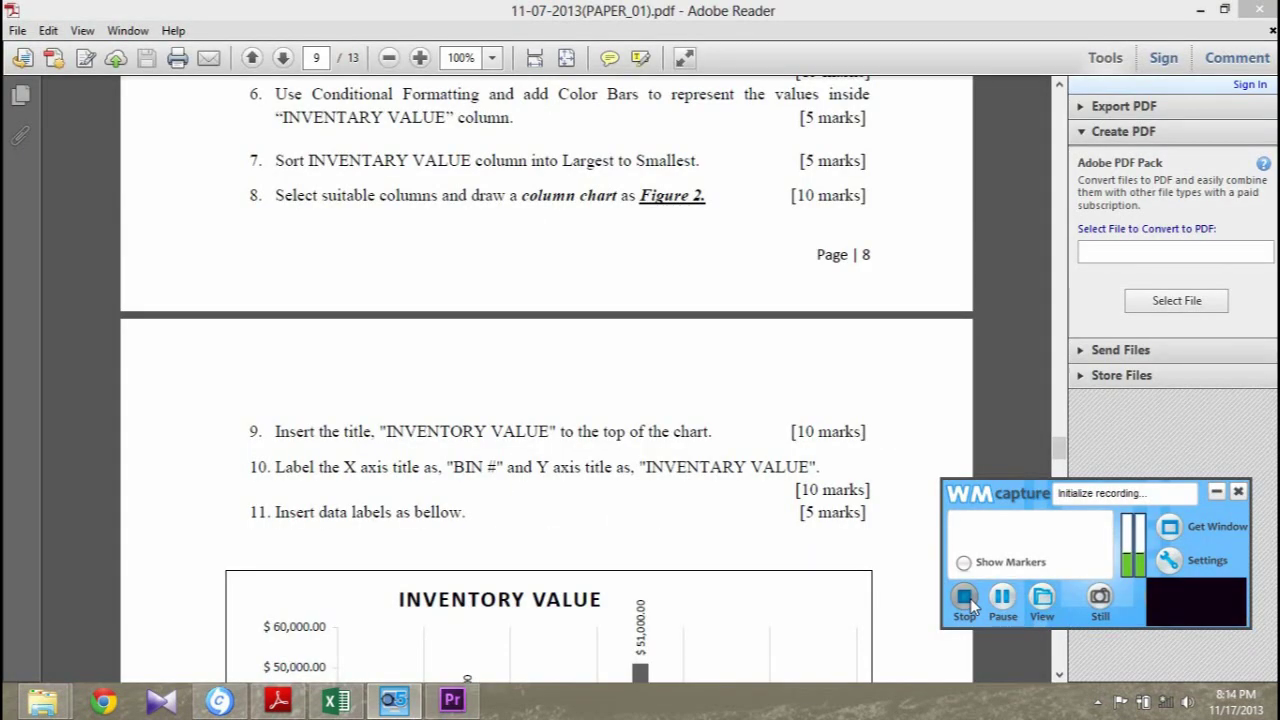
left_click(965, 597)
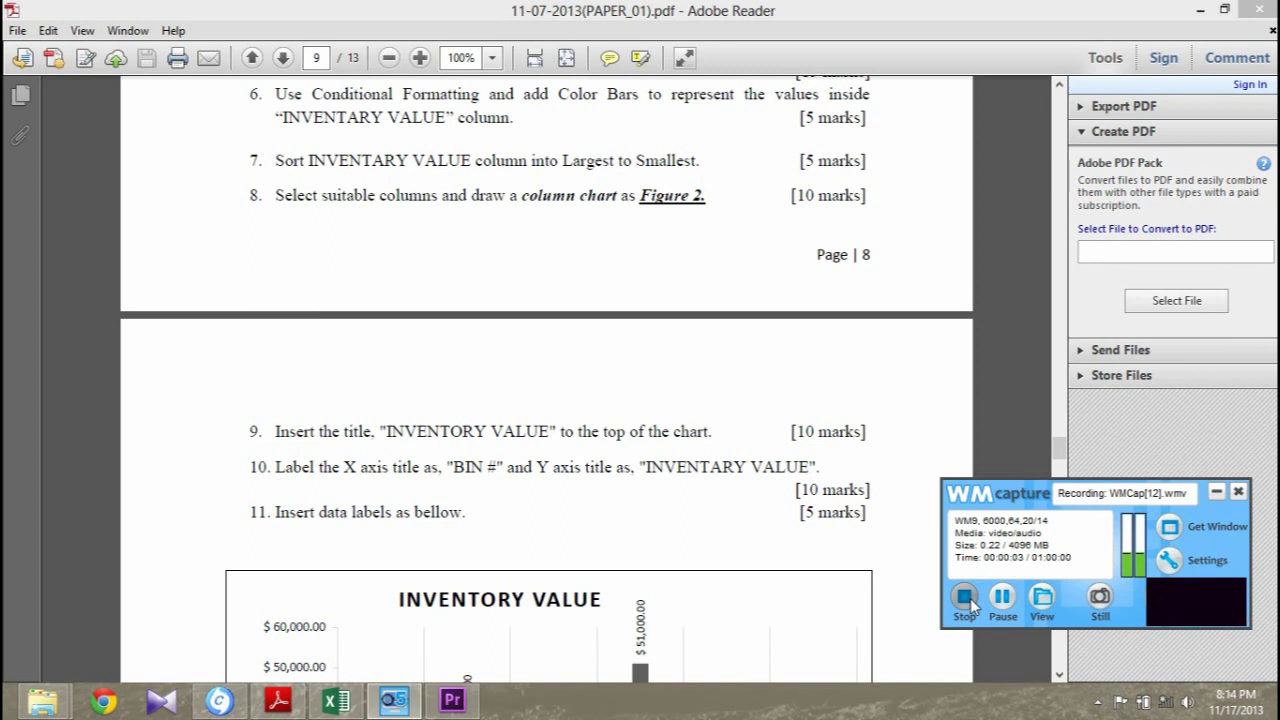
Step: Highlight 'Conditional Formatting' and 'Color Bars' in task 6 of the PDF, then return to Excel
left_click(1216, 492)
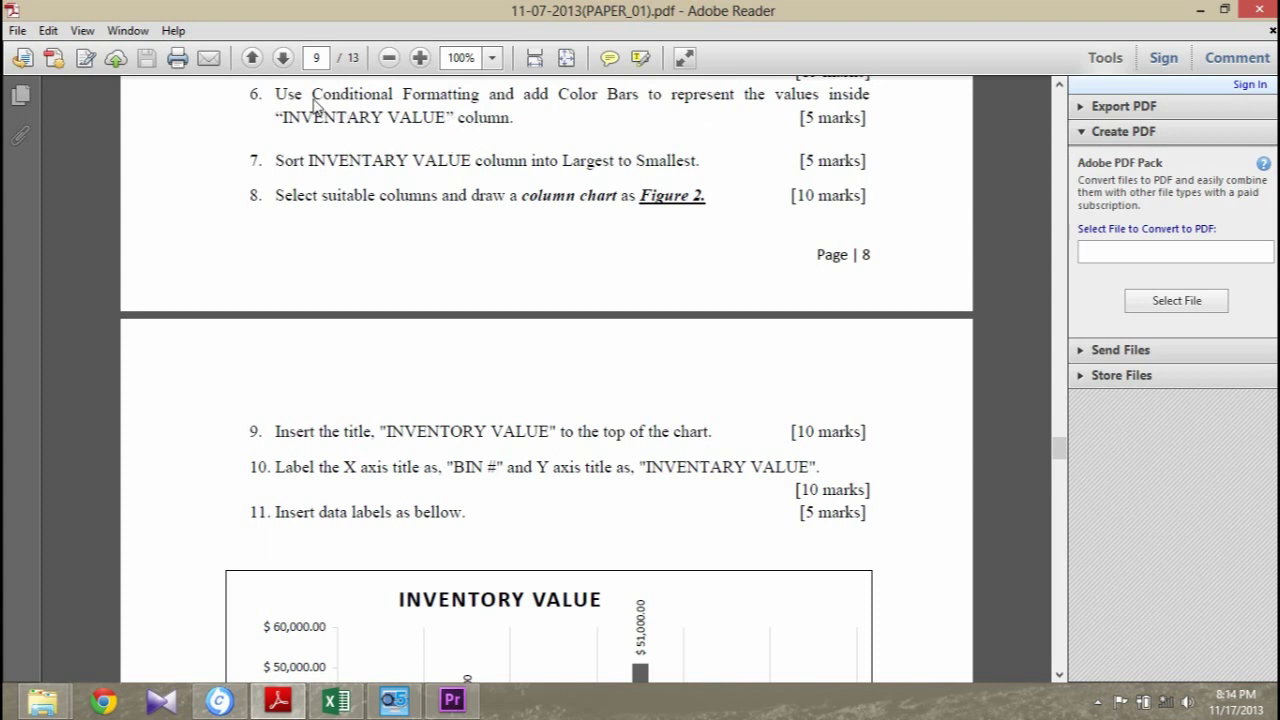
left_click_drag(312, 95, 480, 97)
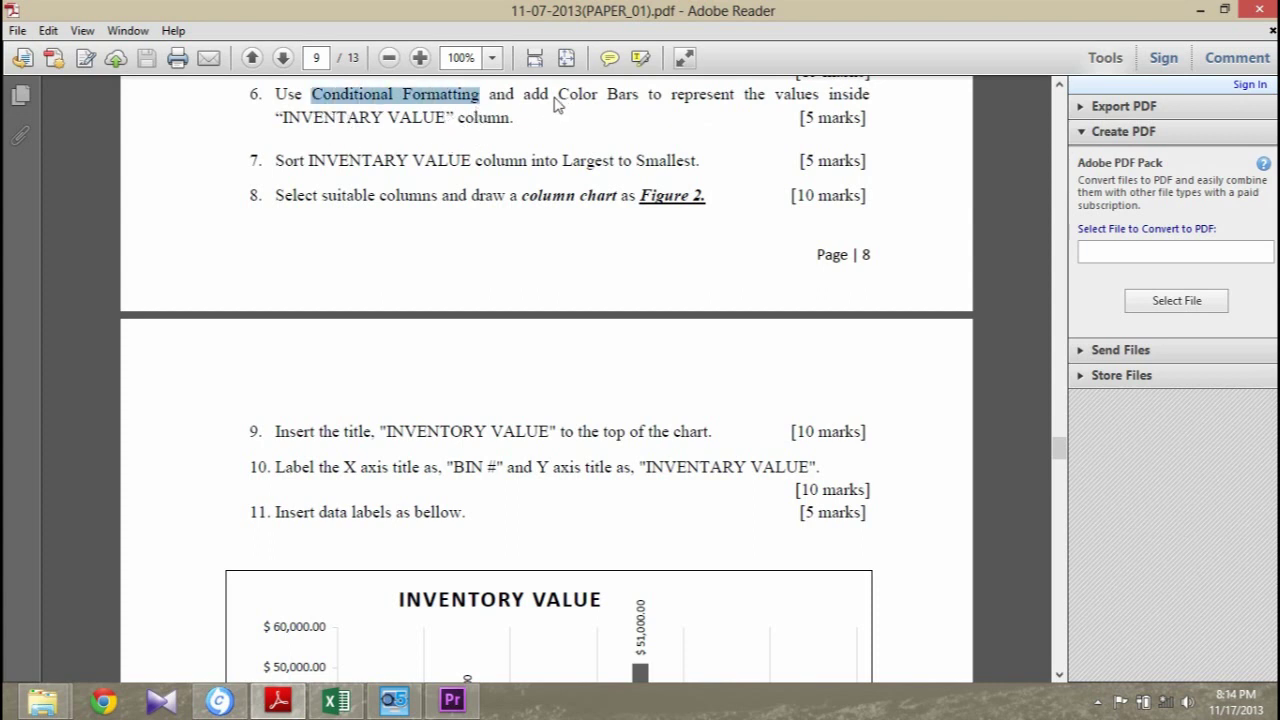
left_click_drag(557, 95, 639, 97)
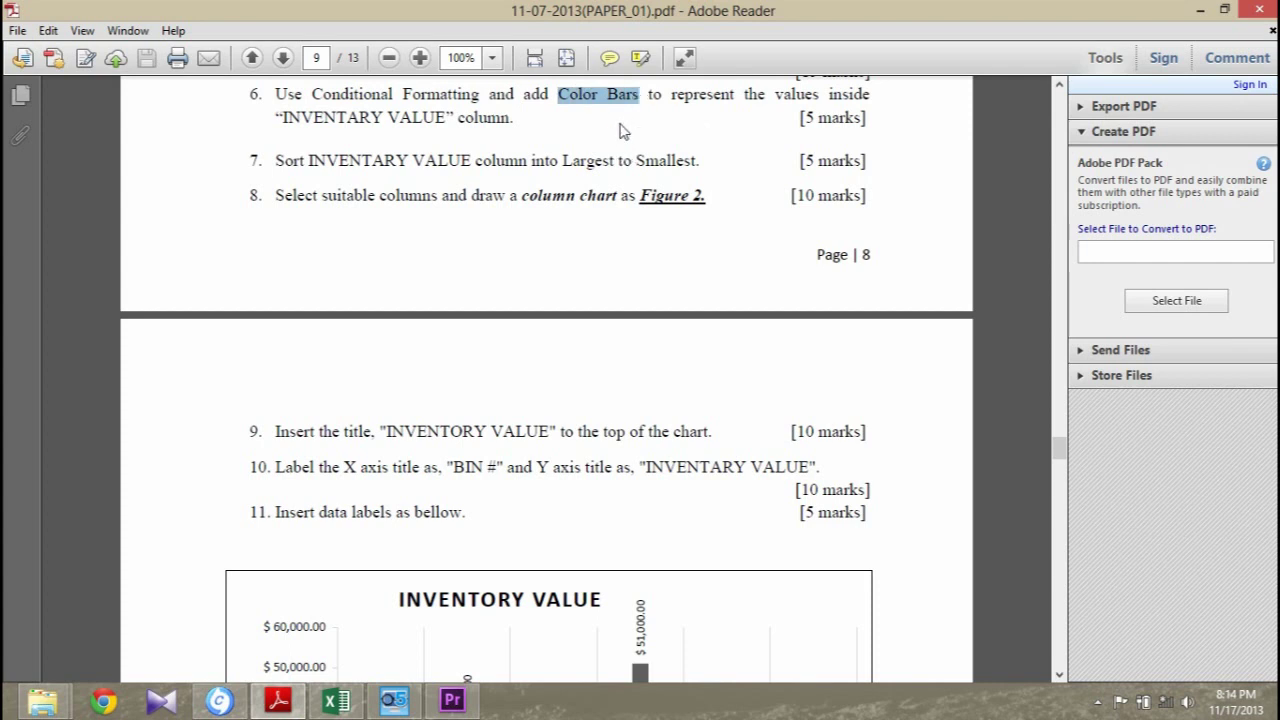
left_click(340, 703)
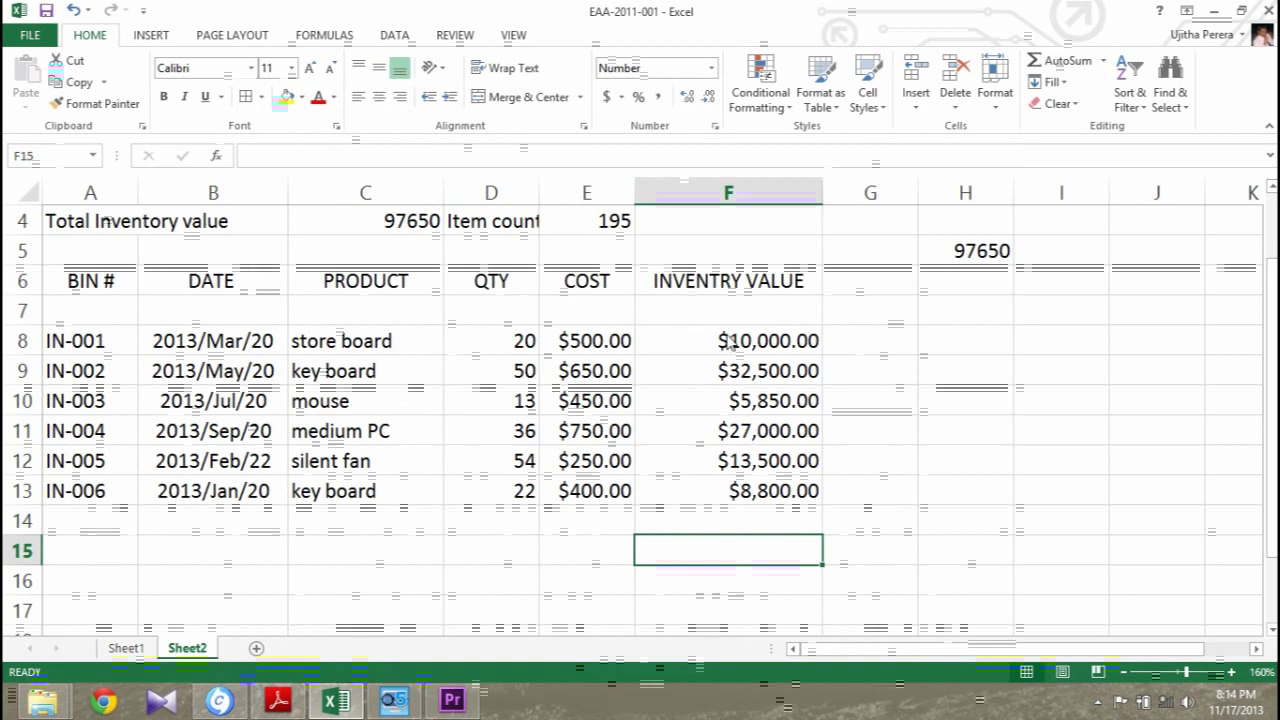
Step: Apply the Green - Yellow - Red Color Scale to F8:F13 and check the formulas in F9 and F10
left_click_drag(729, 341, 729, 472)
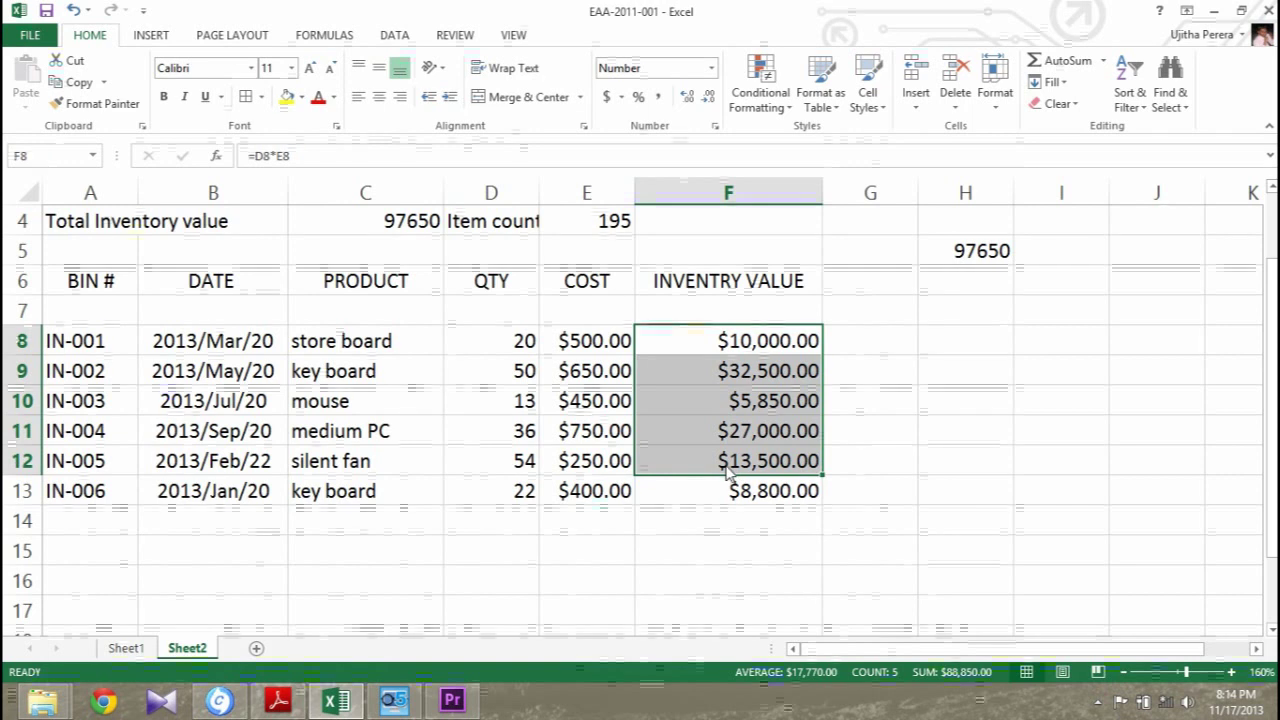
left_click(733, 500)
left_click_drag(746, 343, 731, 496)
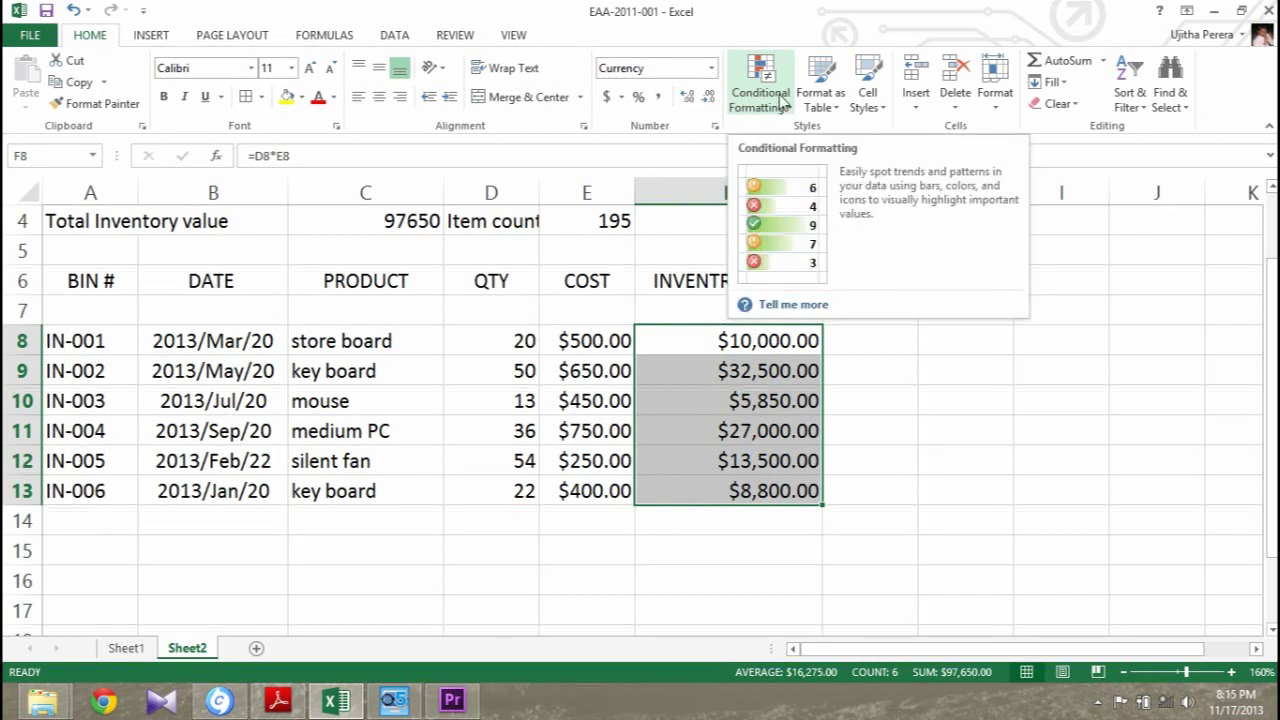
left_click(782, 101)
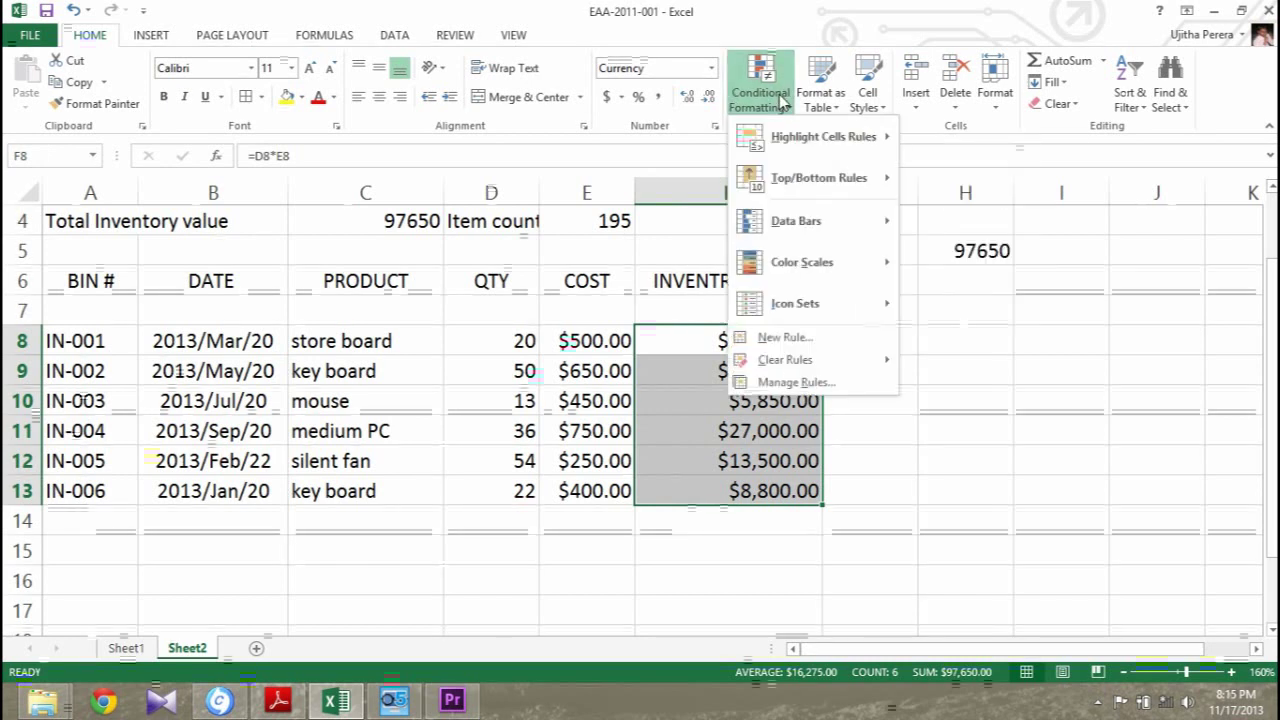
mouse_move(801, 262)
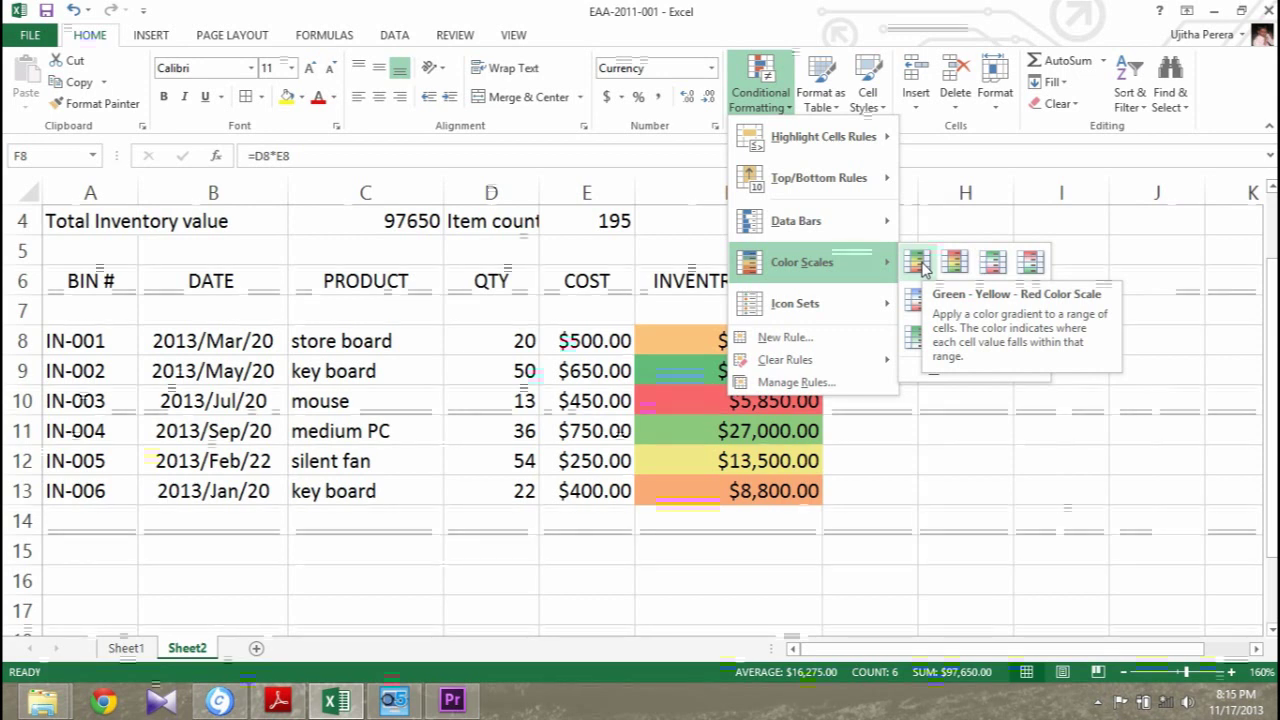
left_click(918, 262)
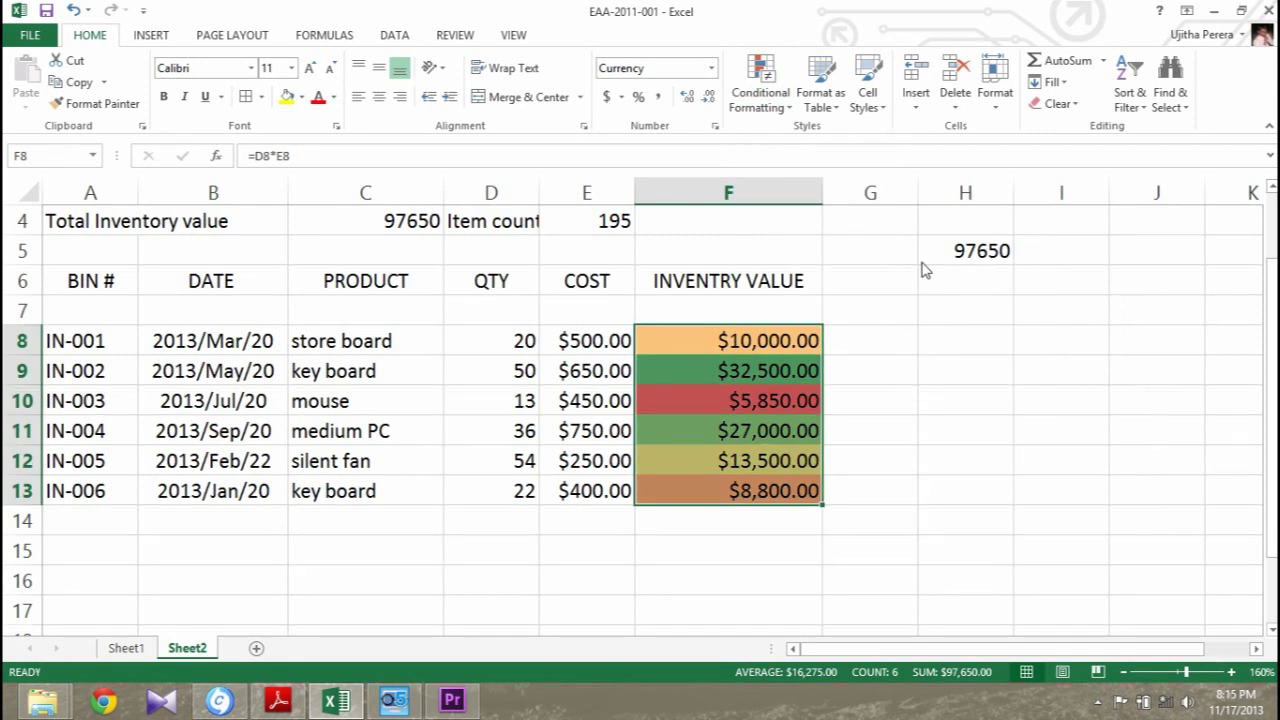
left_click(759, 490)
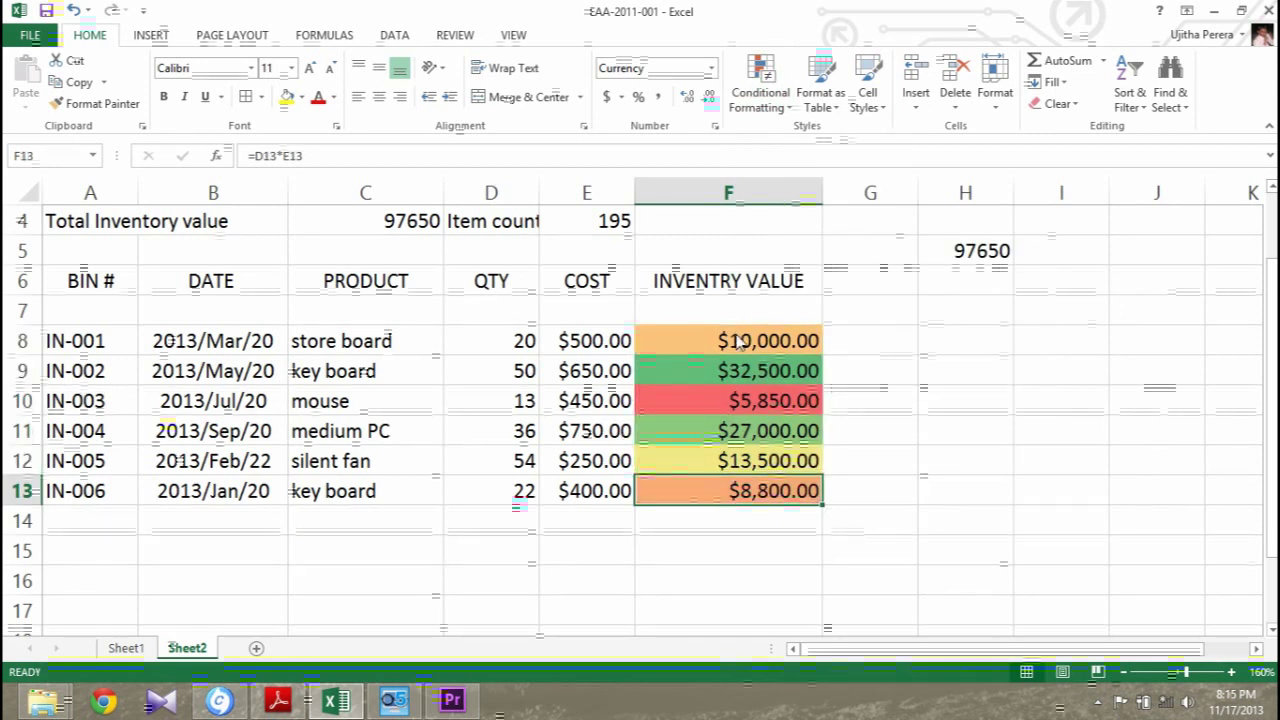
left_click_drag(738, 342, 730, 492)
left_click(720, 400)
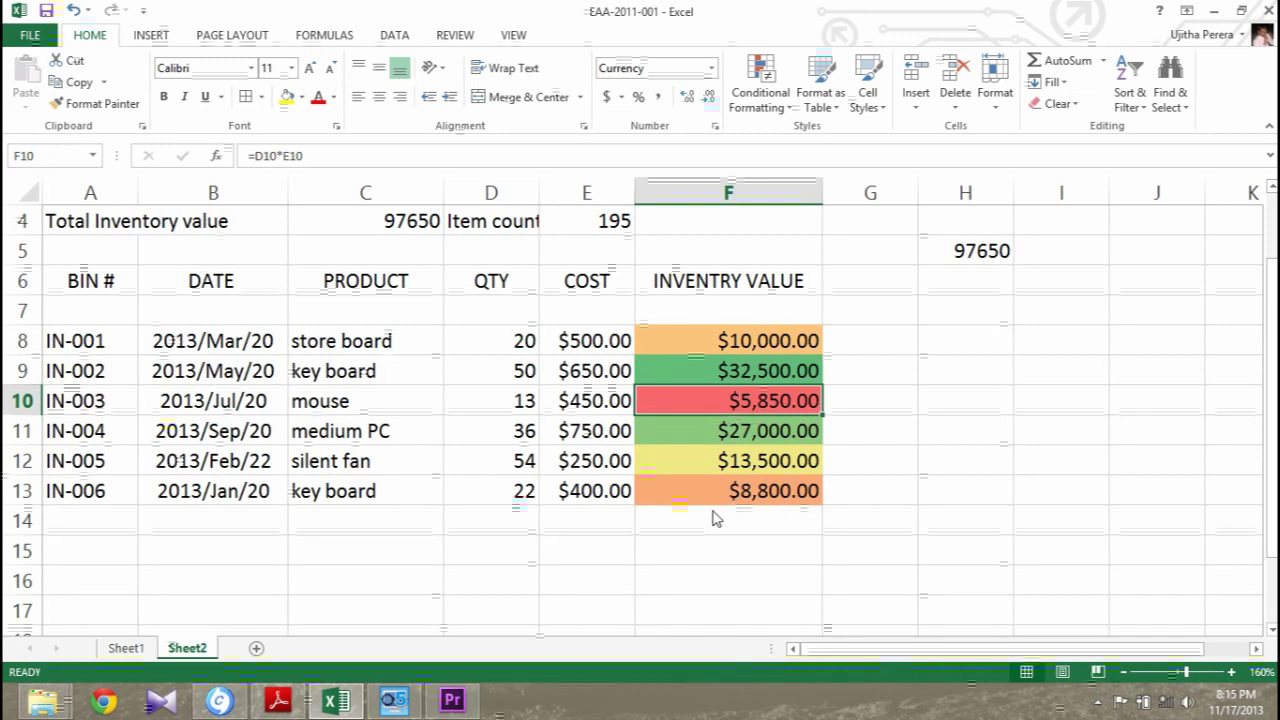
left_click(748, 377)
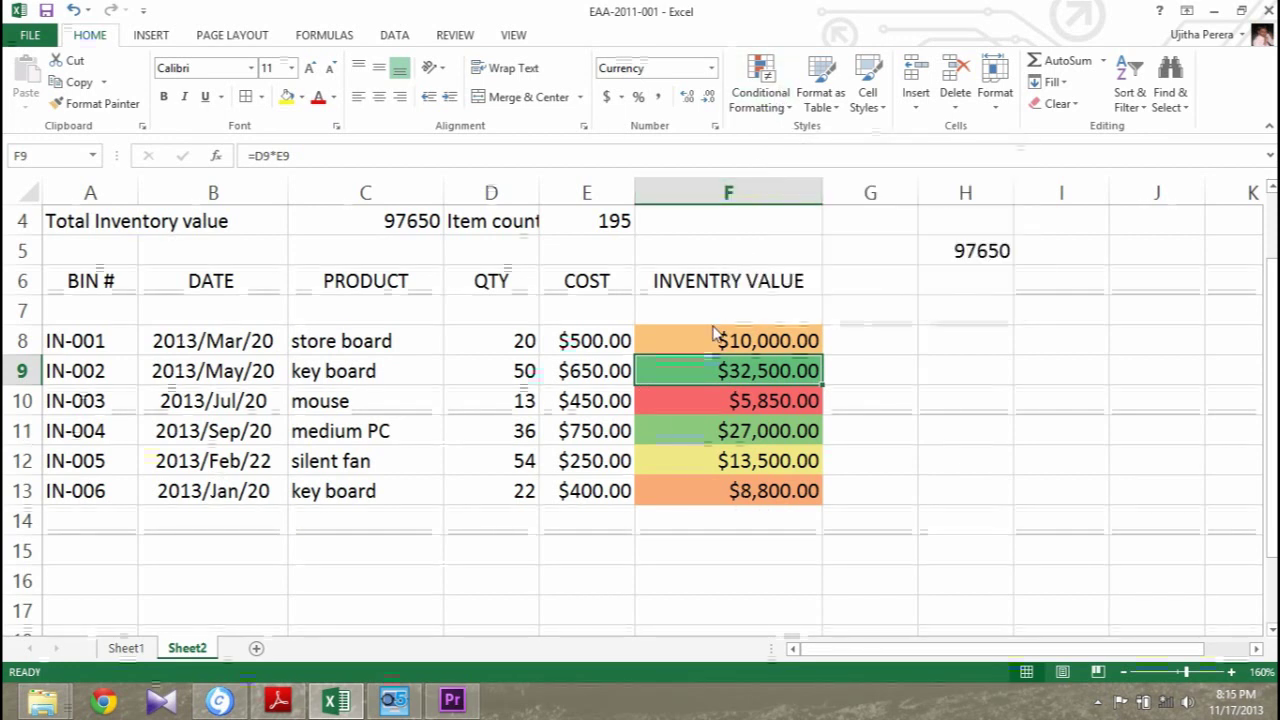
left_click(277, 703)
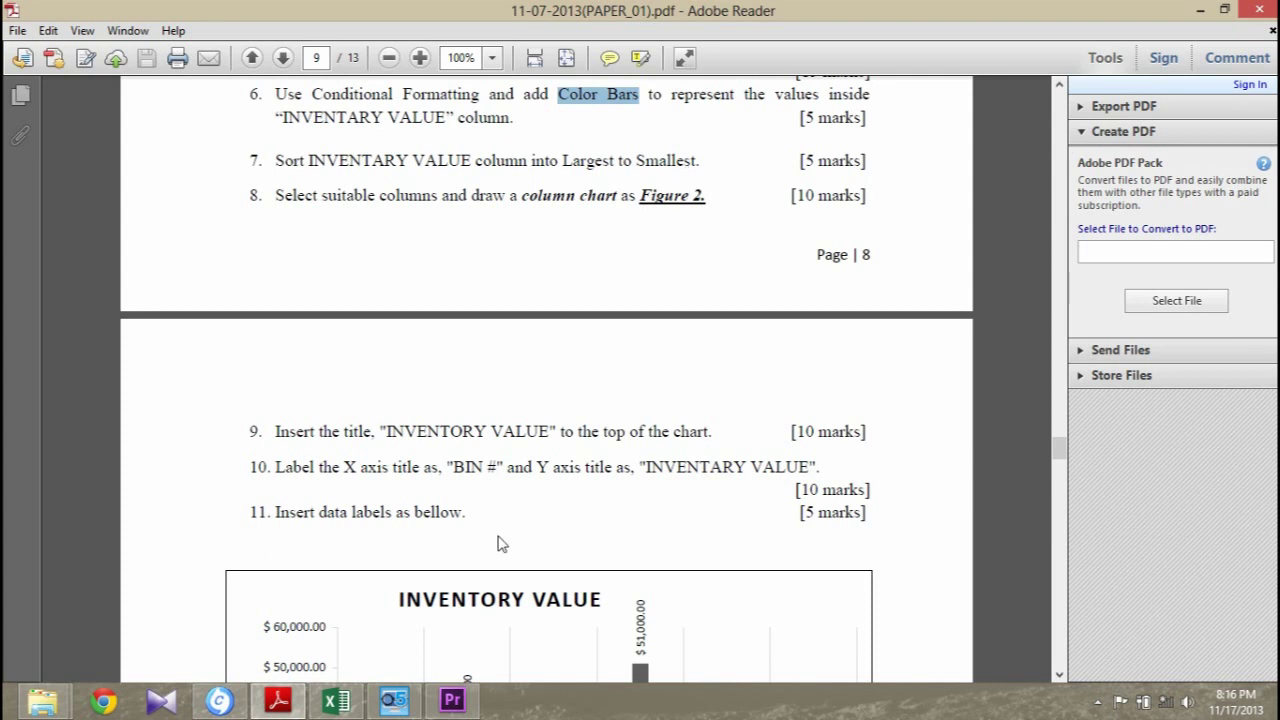
left_click(338, 702)
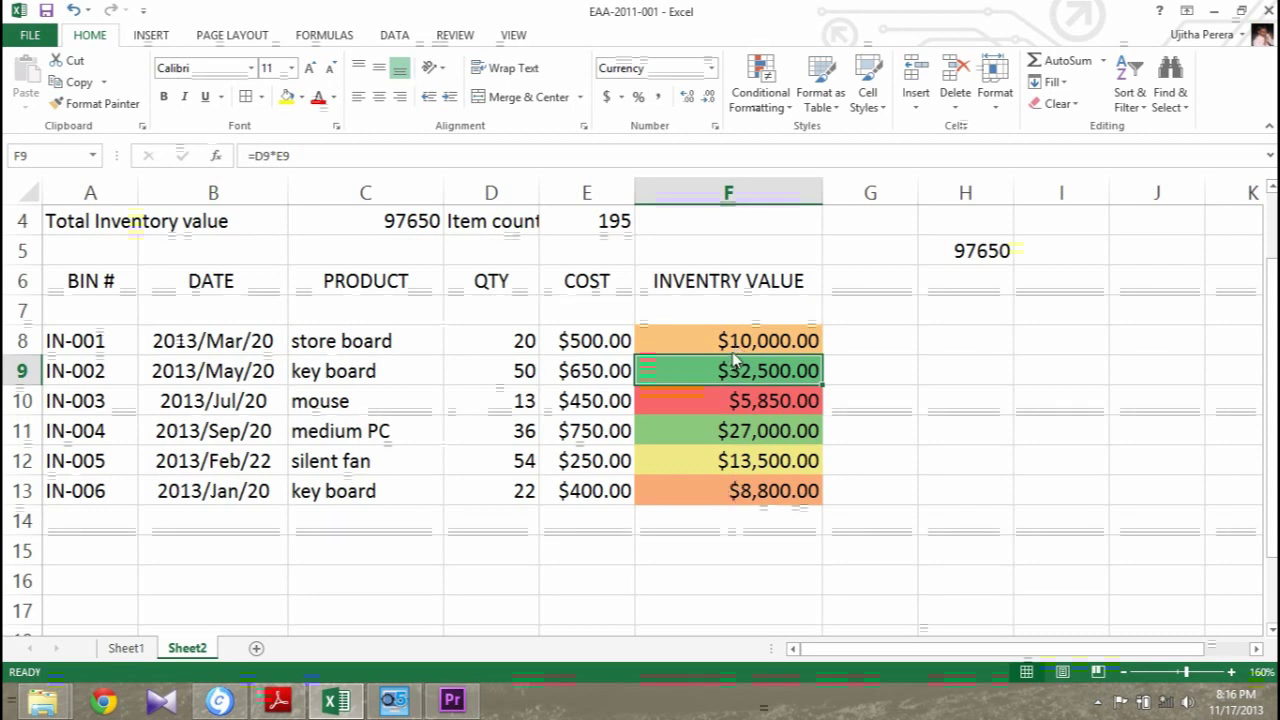
Step: Sort F8:F13 largest to smallest and drag the resulting Sort Warning aside
left_click_drag(740, 345, 729, 508)
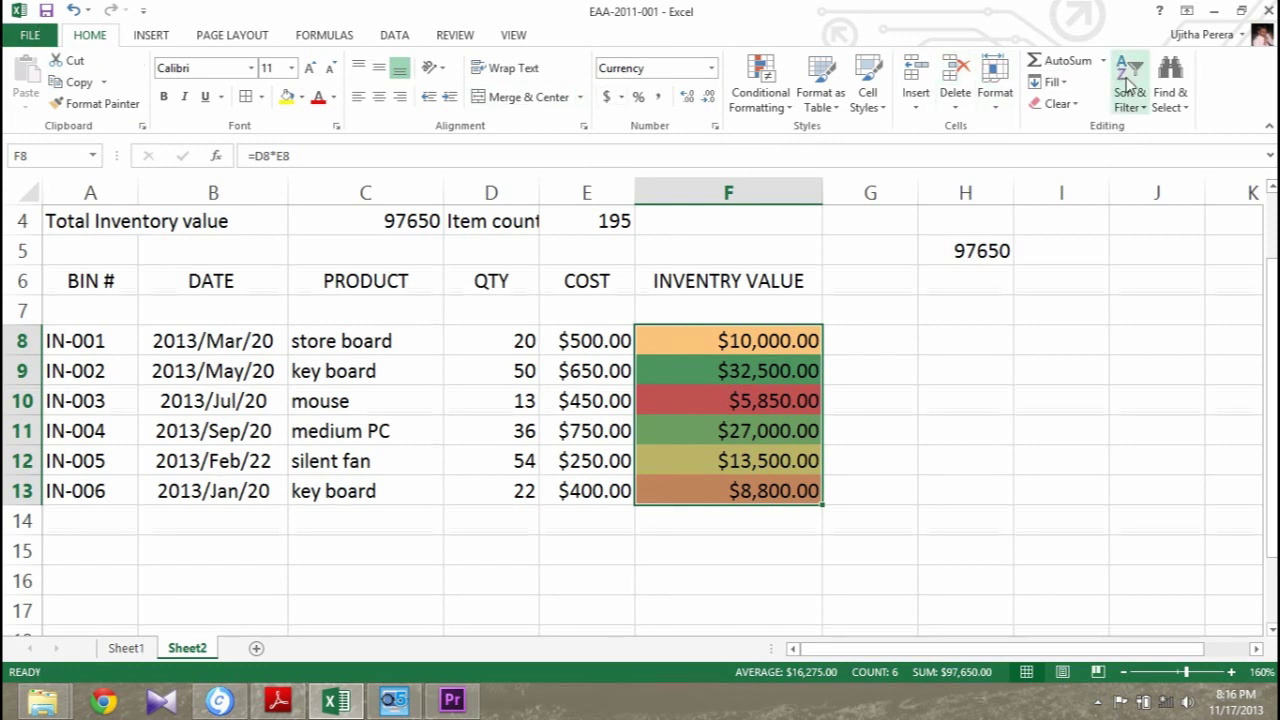
left_click(1131, 110)
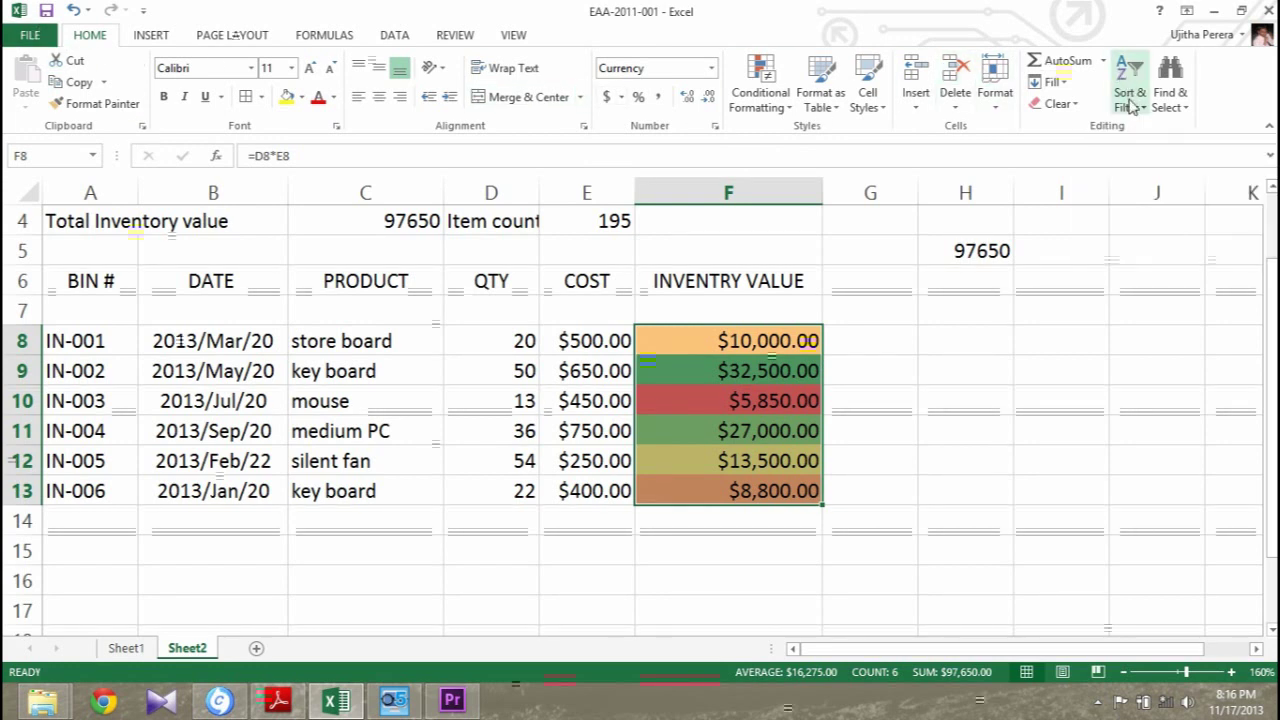
left_click(1131, 108)
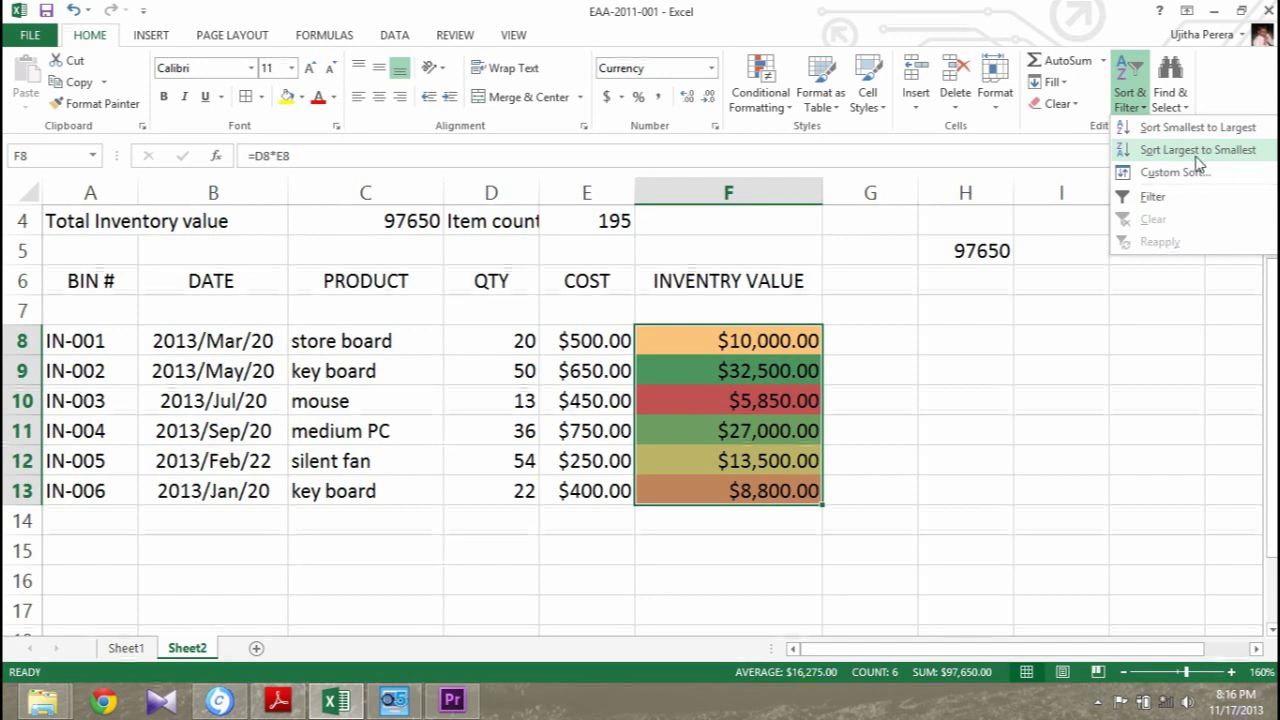
left_click(1197, 151)
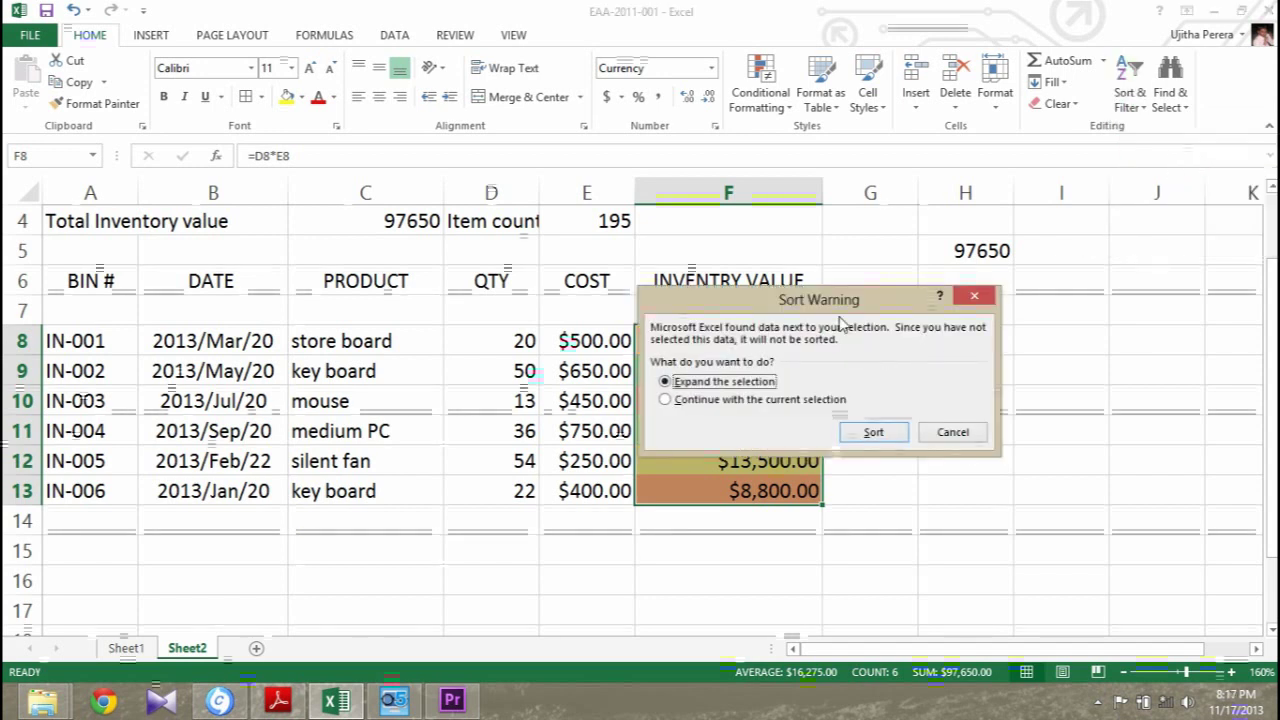
left_click_drag(843, 300, 845, 200)
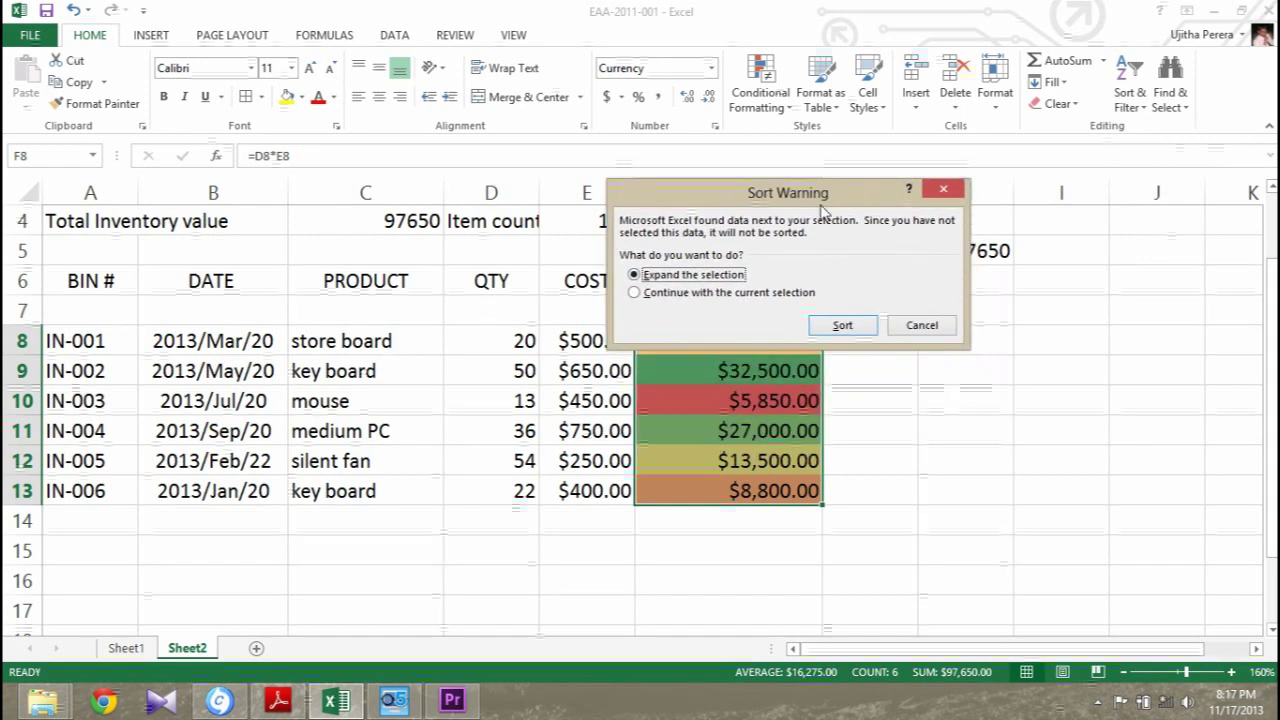
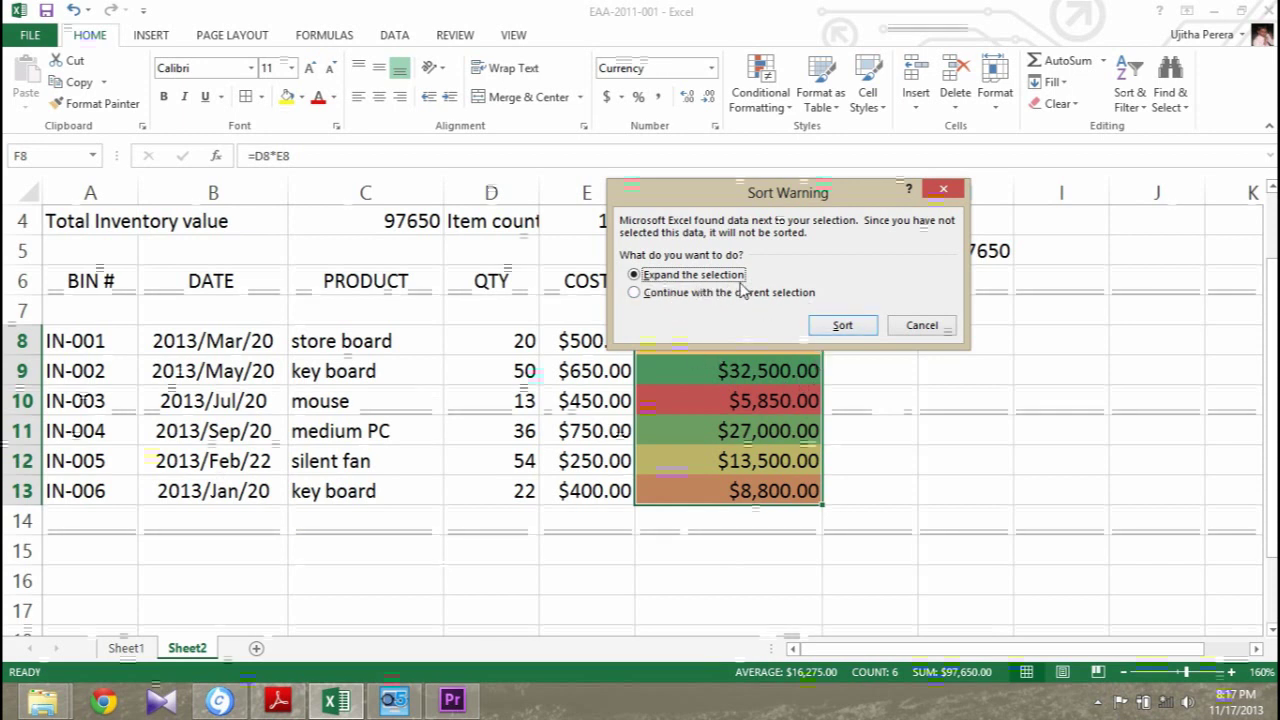
Step: Sort the whole table by INVENTRY VALUE largest to smallest, then check cells F8 and F10
left_click(840, 325)
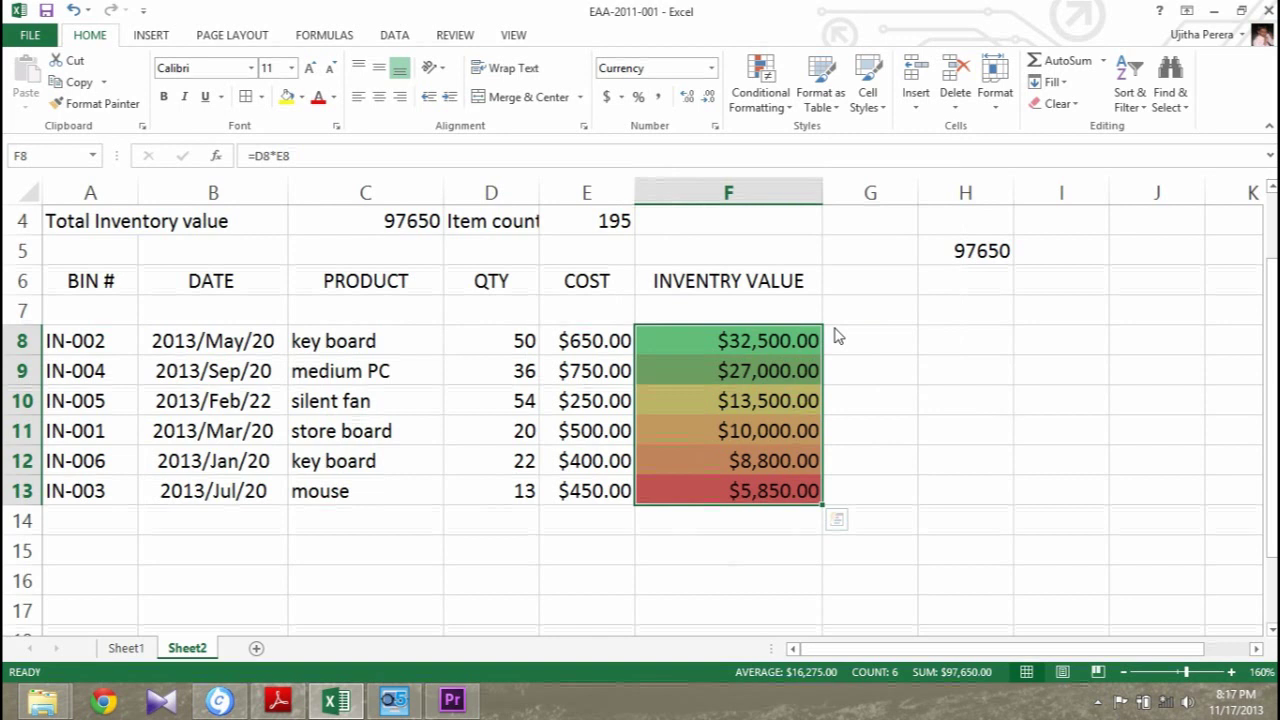
left_click(926, 373)
left_click_drag(760, 343, 763, 340)
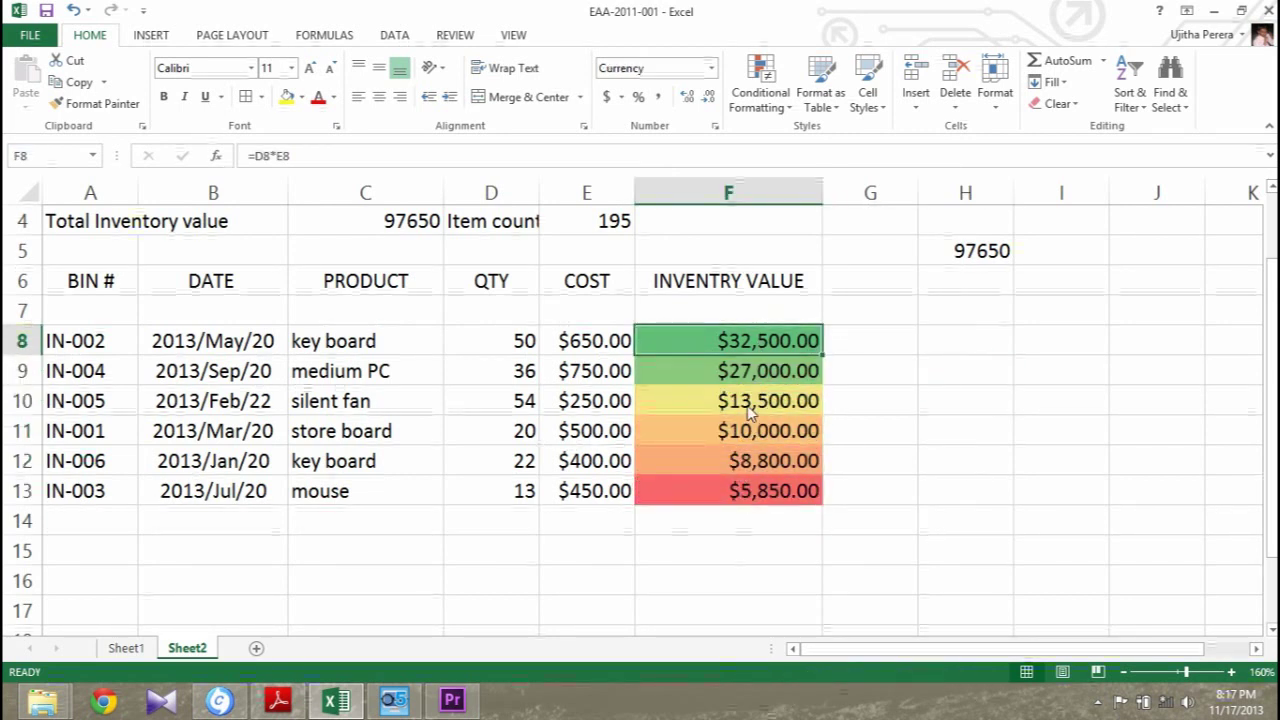
left_click(750, 405)
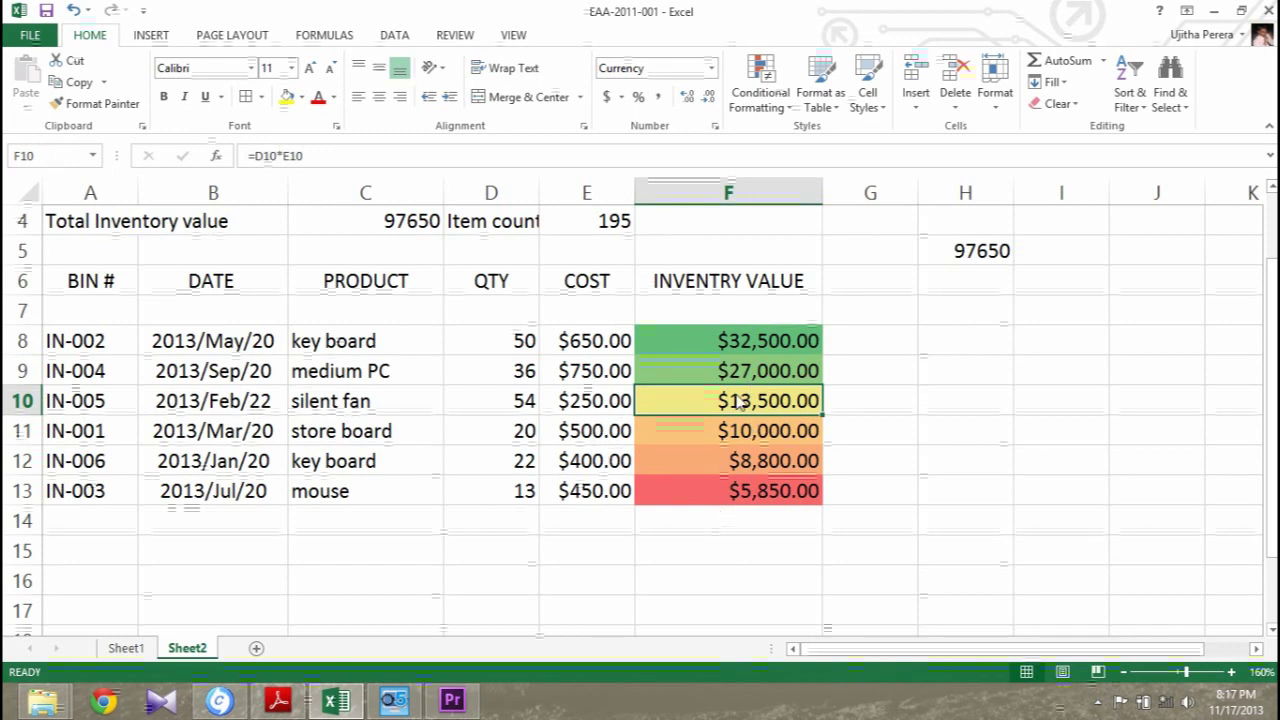
Step: Review the sorted values F8:F13 and the BIN # entries down to IN-003
left_click_drag(740, 350, 738, 500)
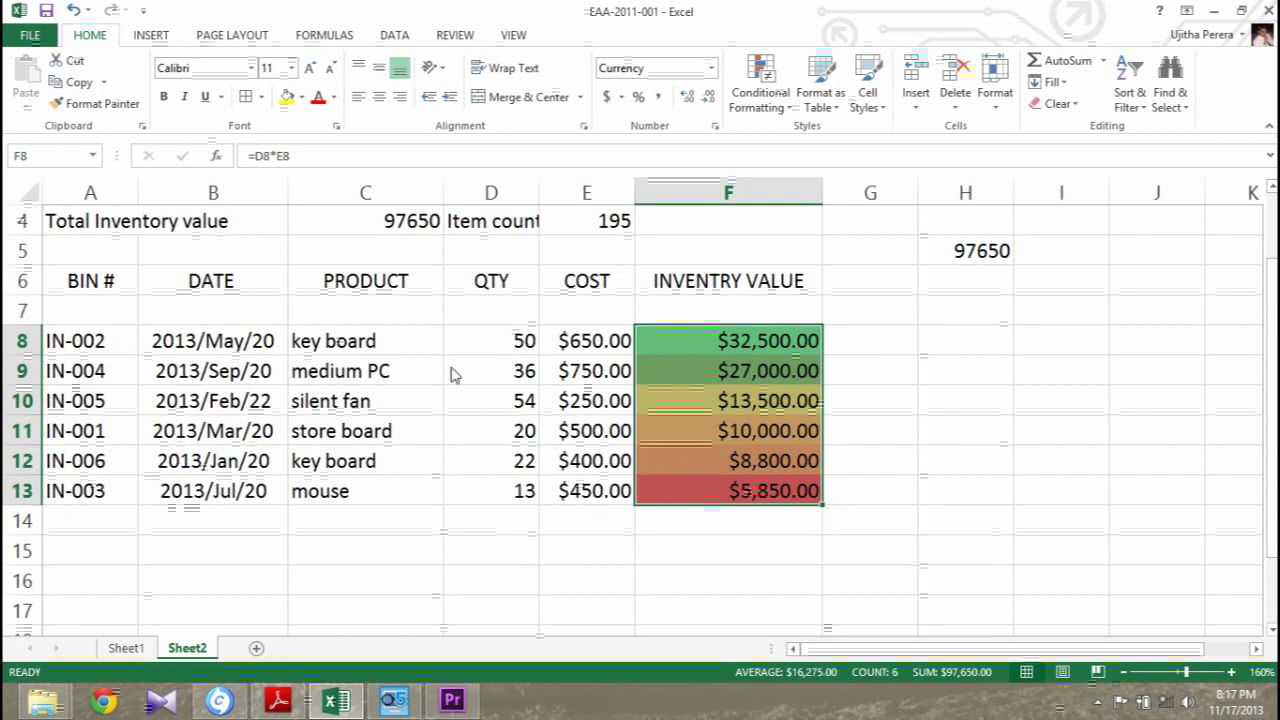
left_click(87, 440)
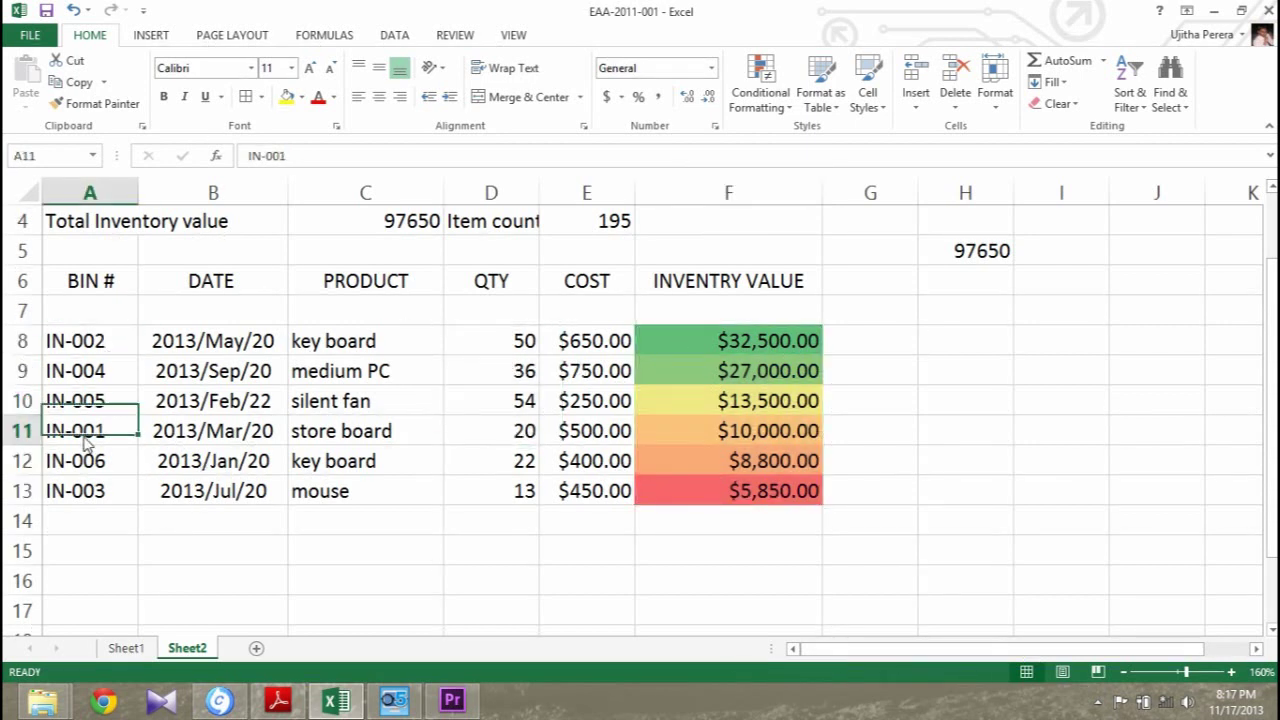
left_click(87, 347)
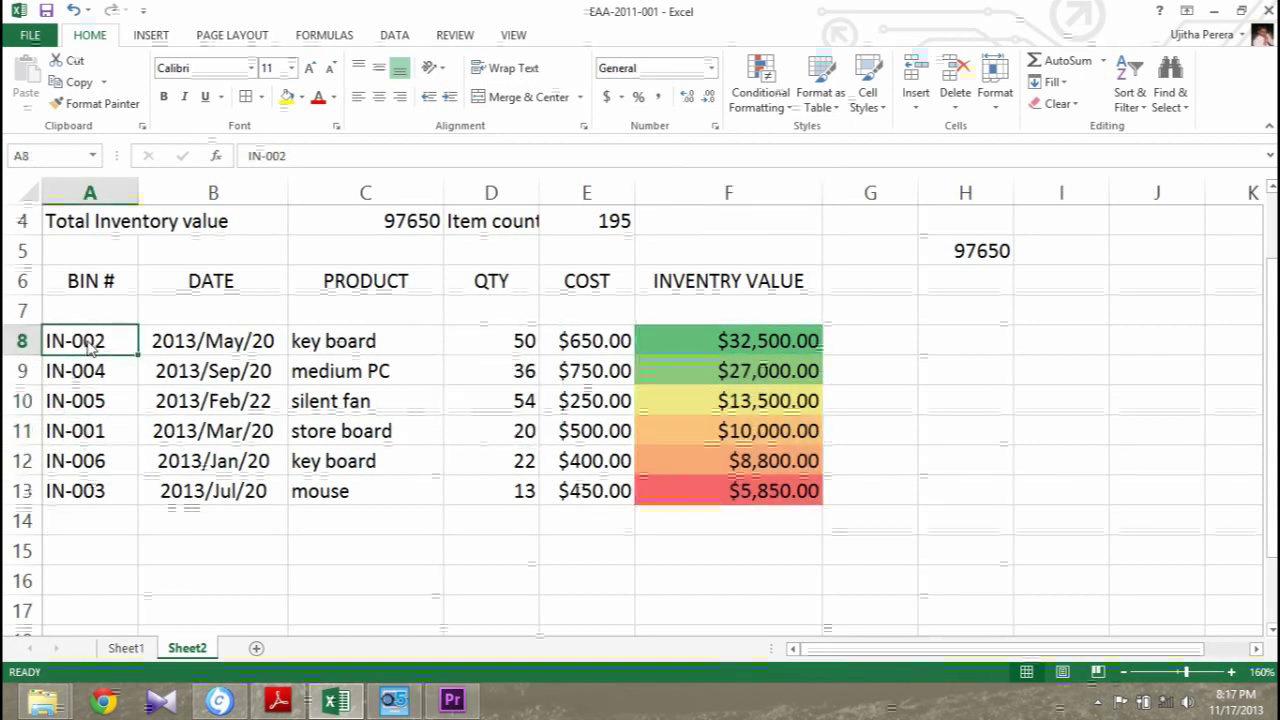
left_click(85, 490)
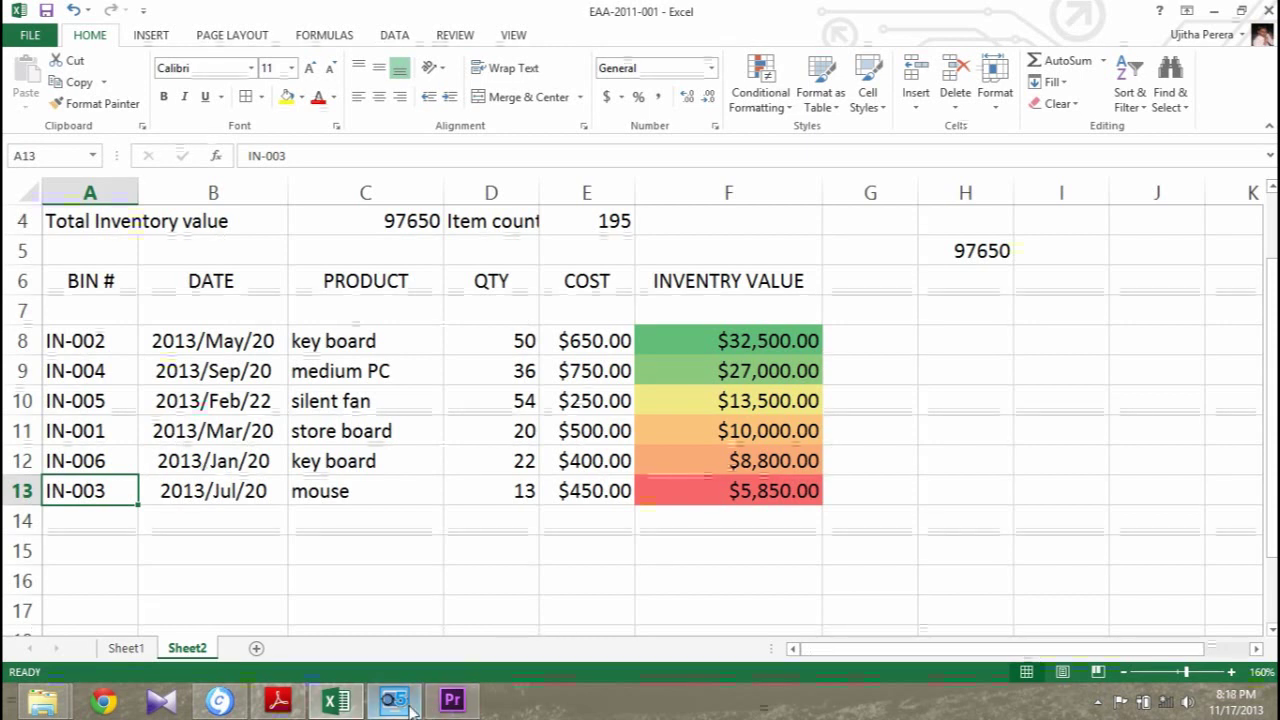
left_click(278, 702)
scroll(558, 387, "down", 2)
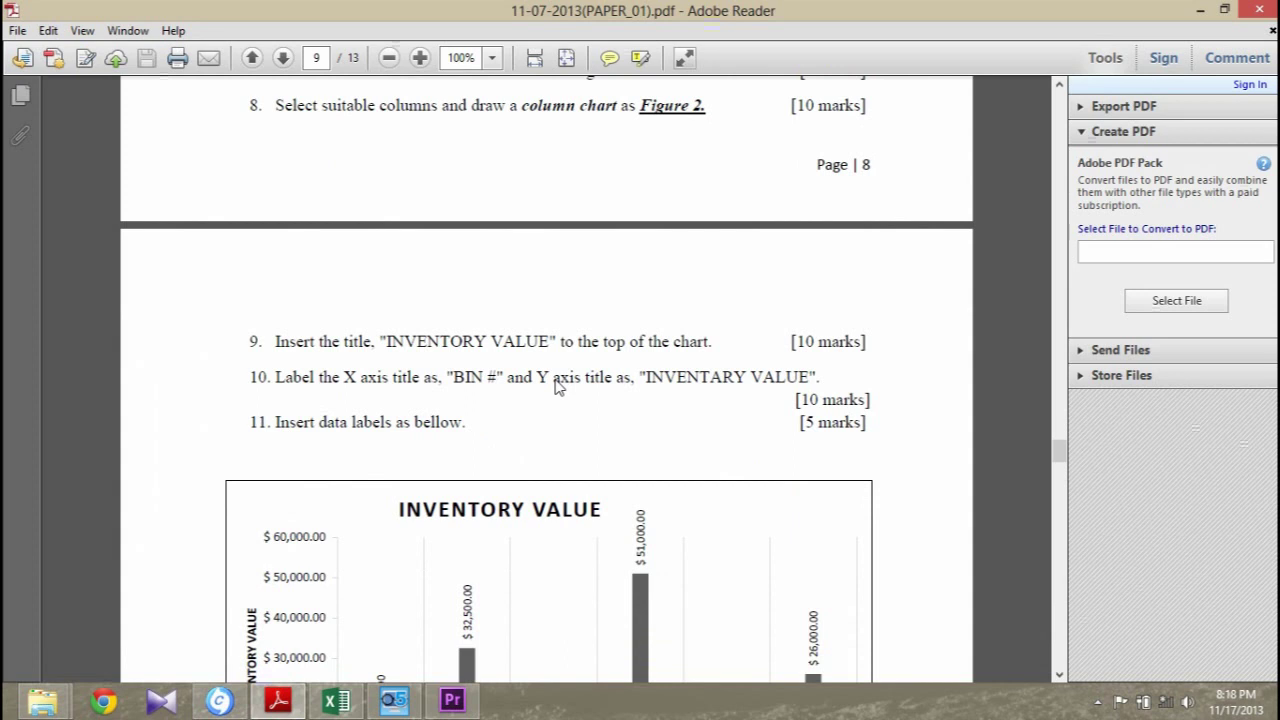
scroll(555, 345, "up", 2)
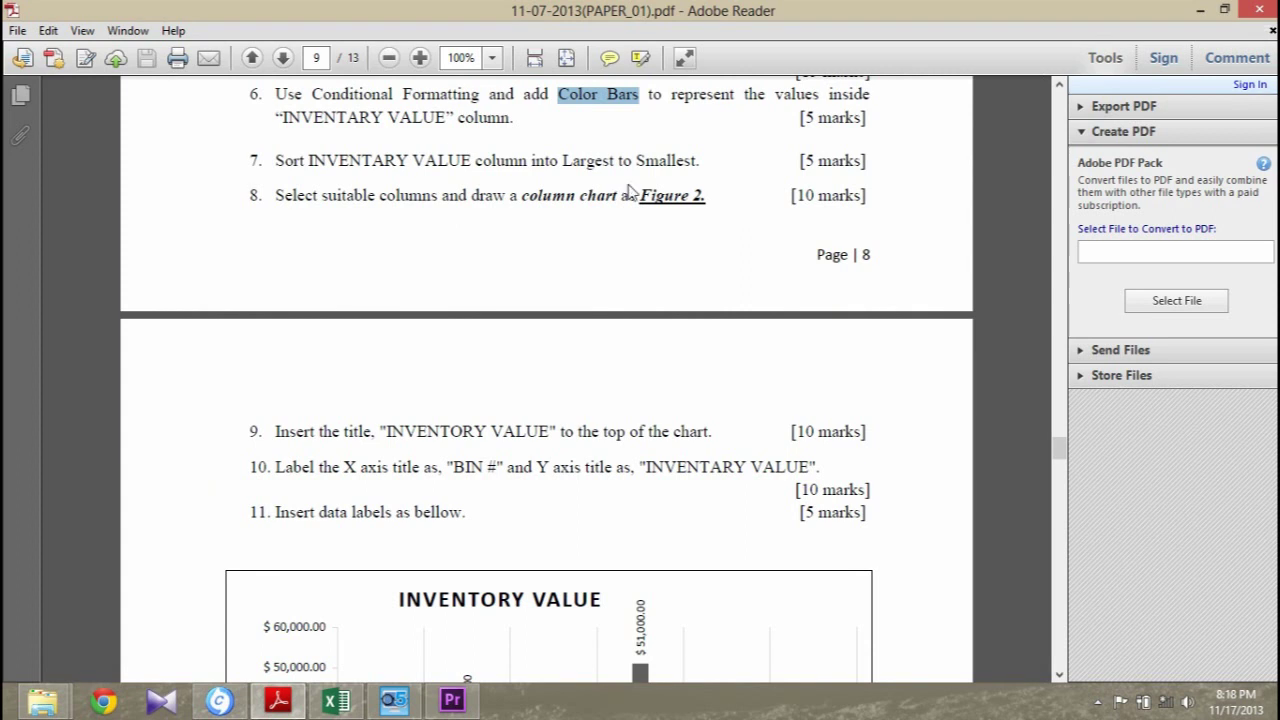
scroll(648, 212, "down", 3)
scroll(645, 224, "down", 5)
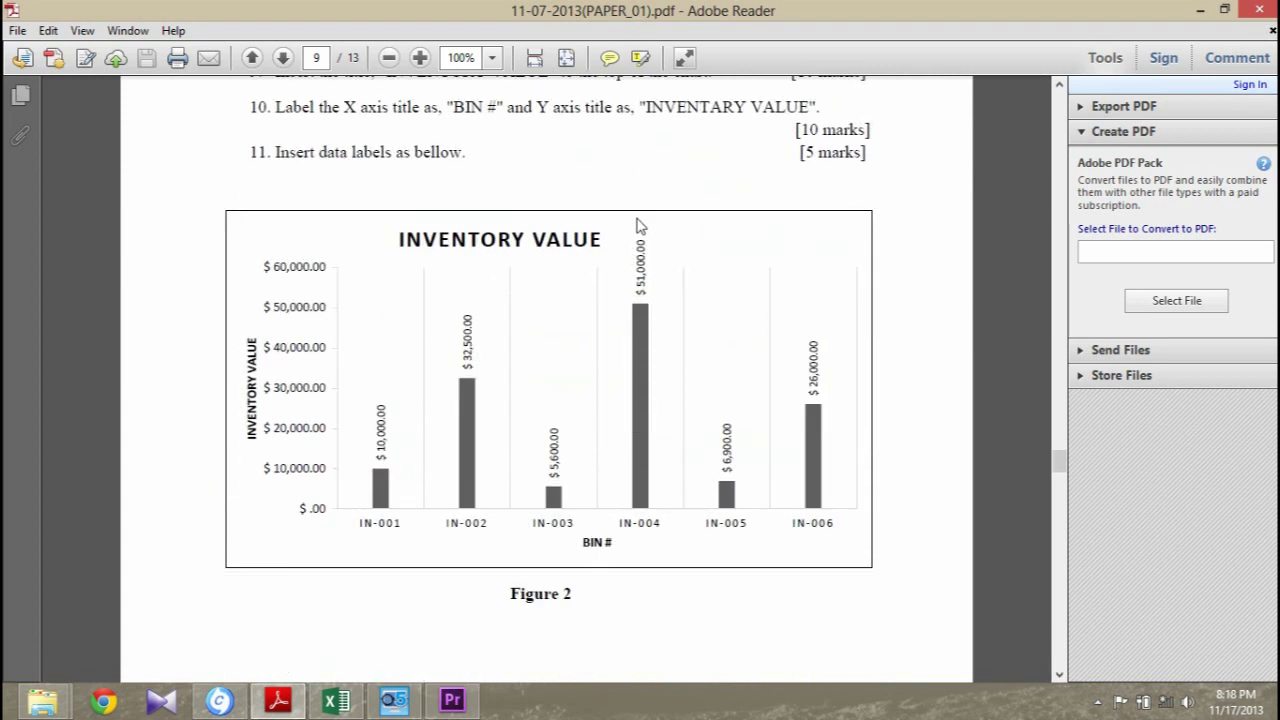
key("ctrl+a")
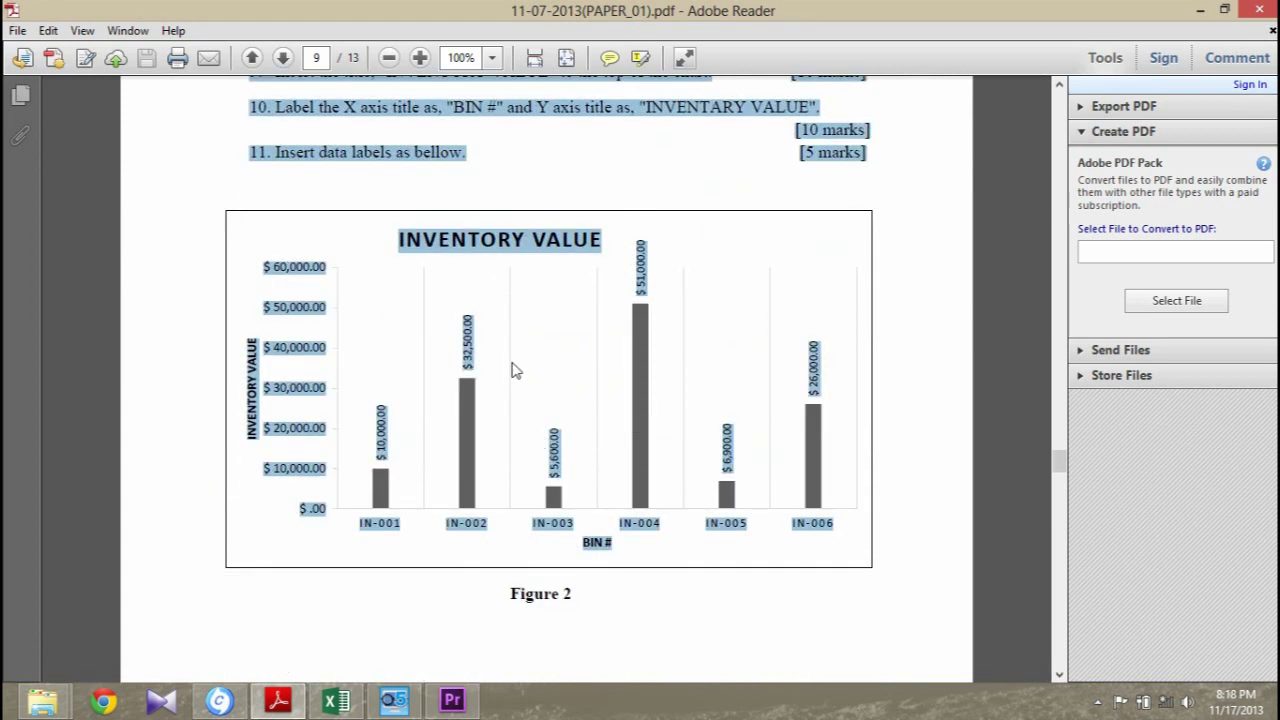
left_click(514, 364)
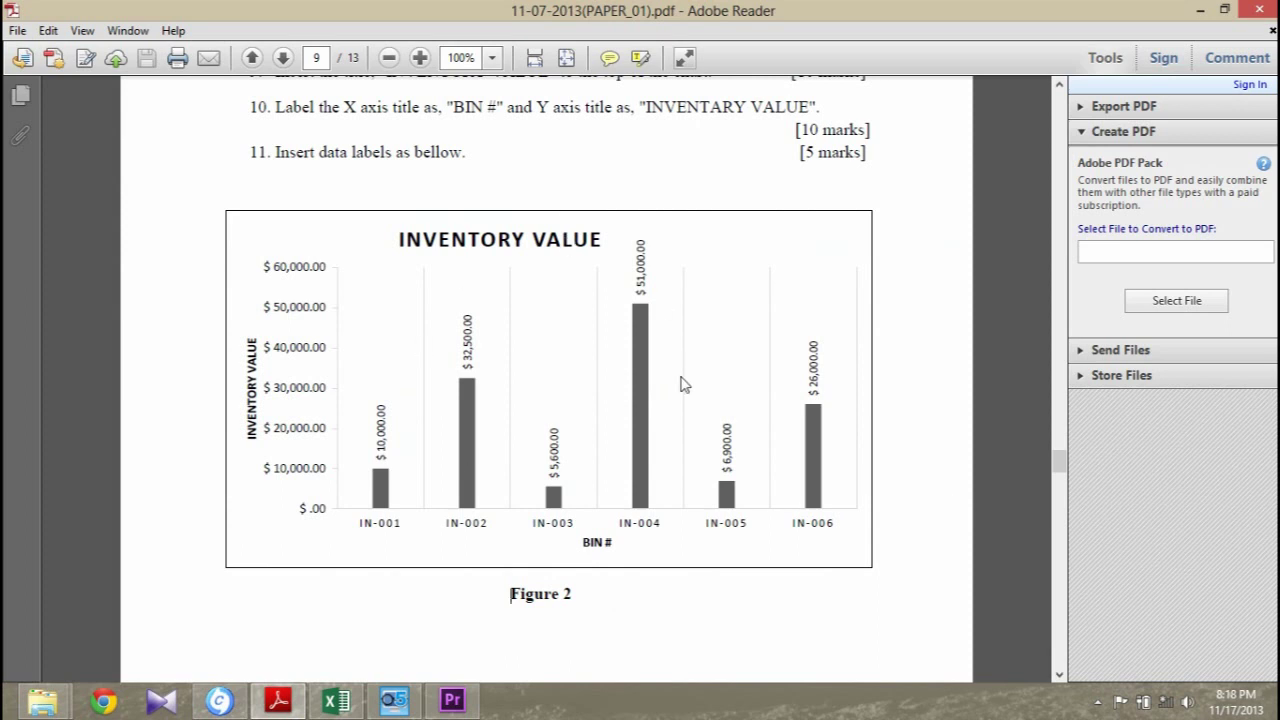
scroll(584, 388, "up", 1)
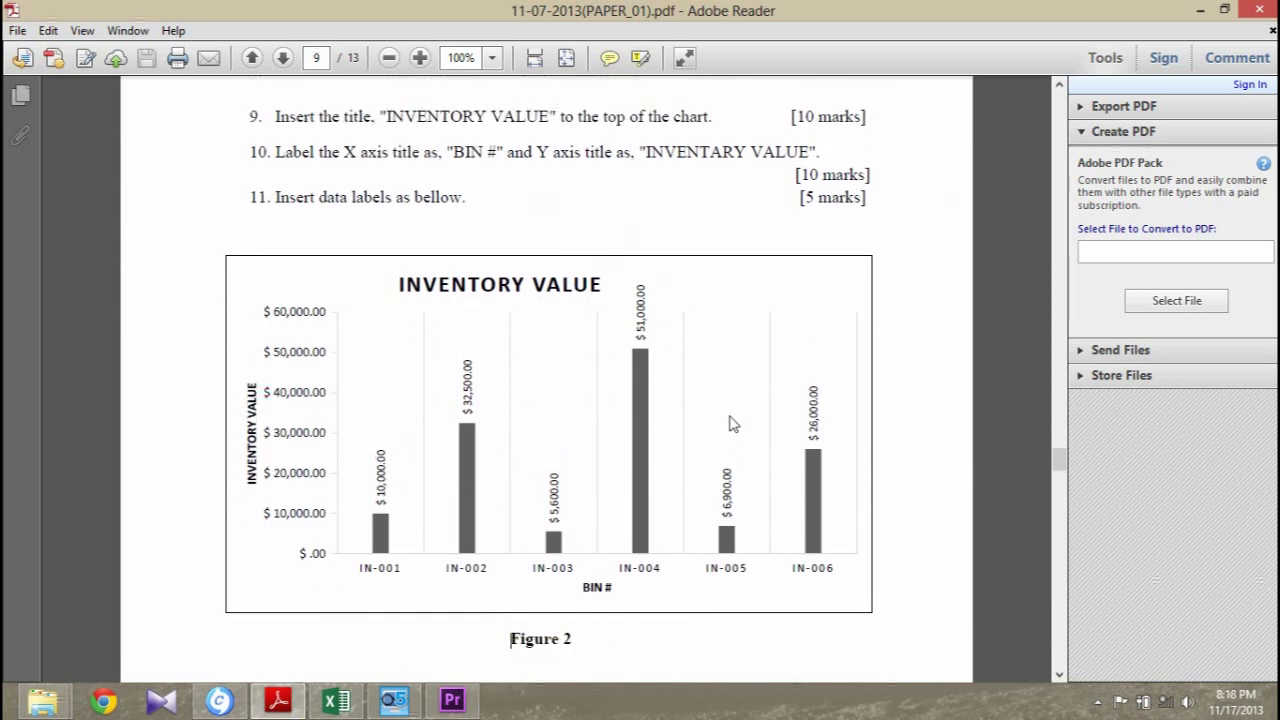
scroll(737, 505, "up", 2)
scroll(730, 504, "up", 1)
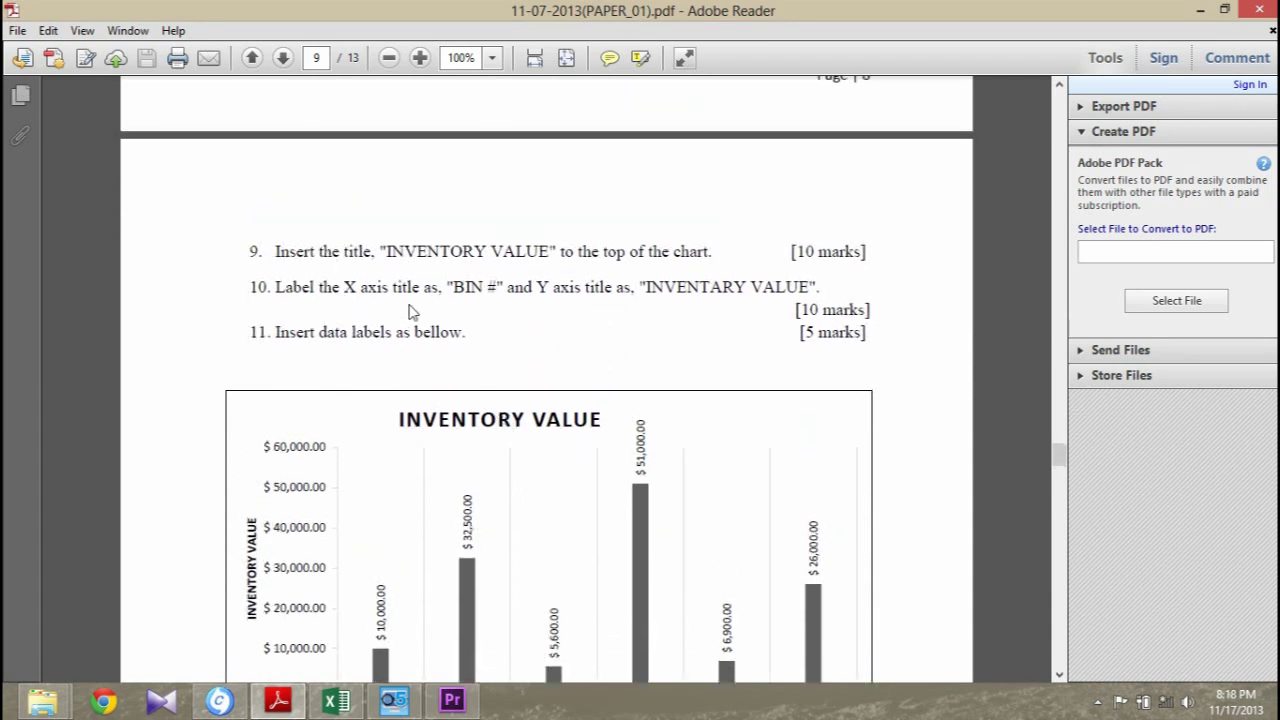
left_click_drag(389, 254, 548, 258)
left_click(425, 428)
left_click_drag(425, 428, 590, 423)
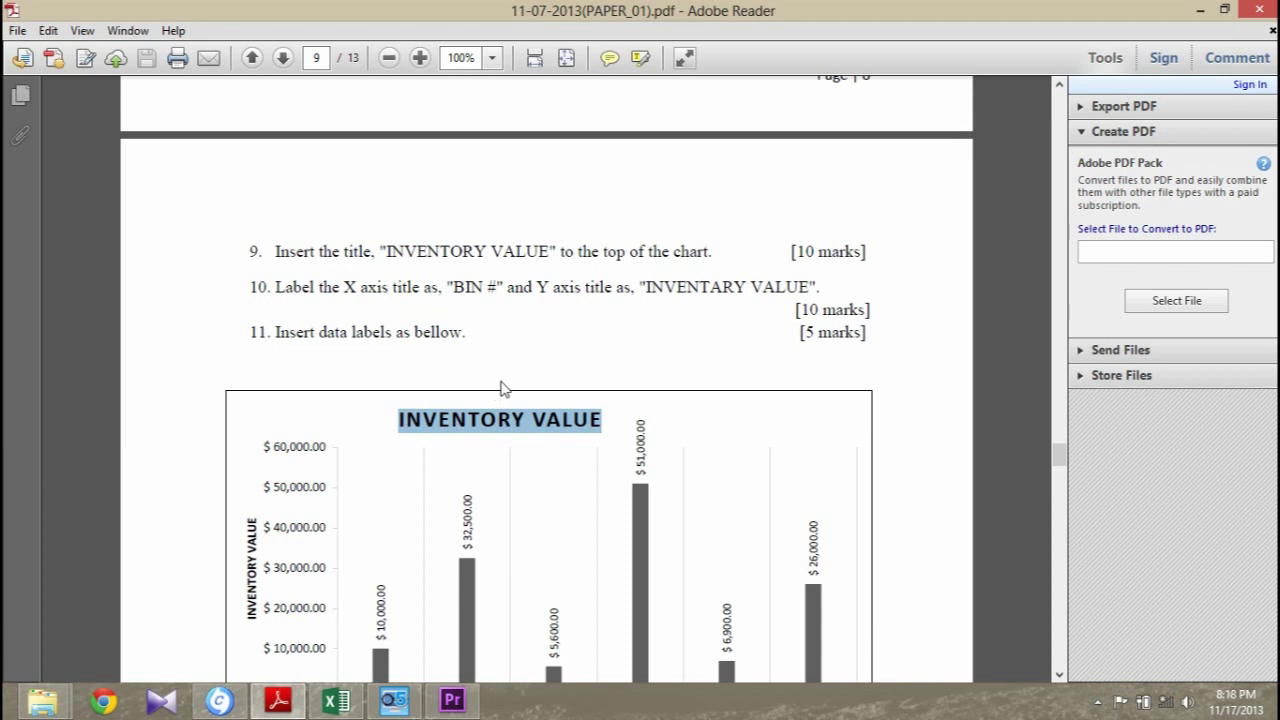
double_click(614, 255)
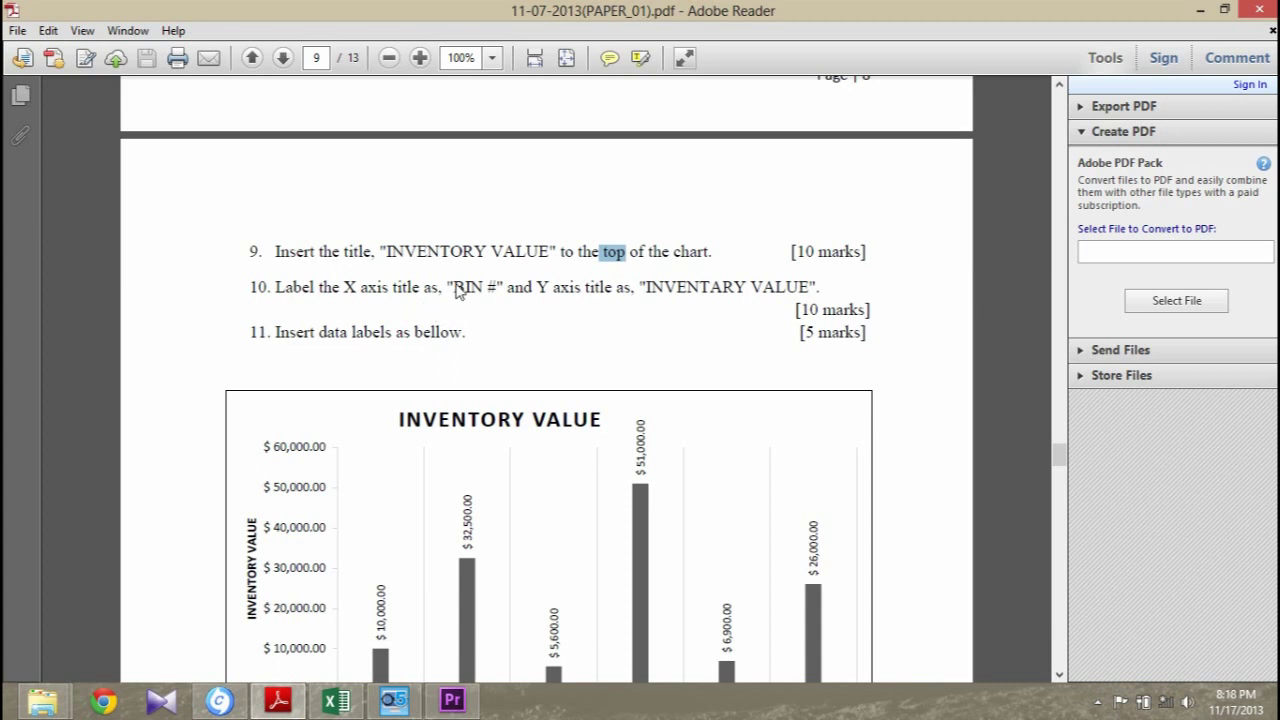
left_click_drag(447, 287, 497, 290)
scroll(495, 320, "down", 3)
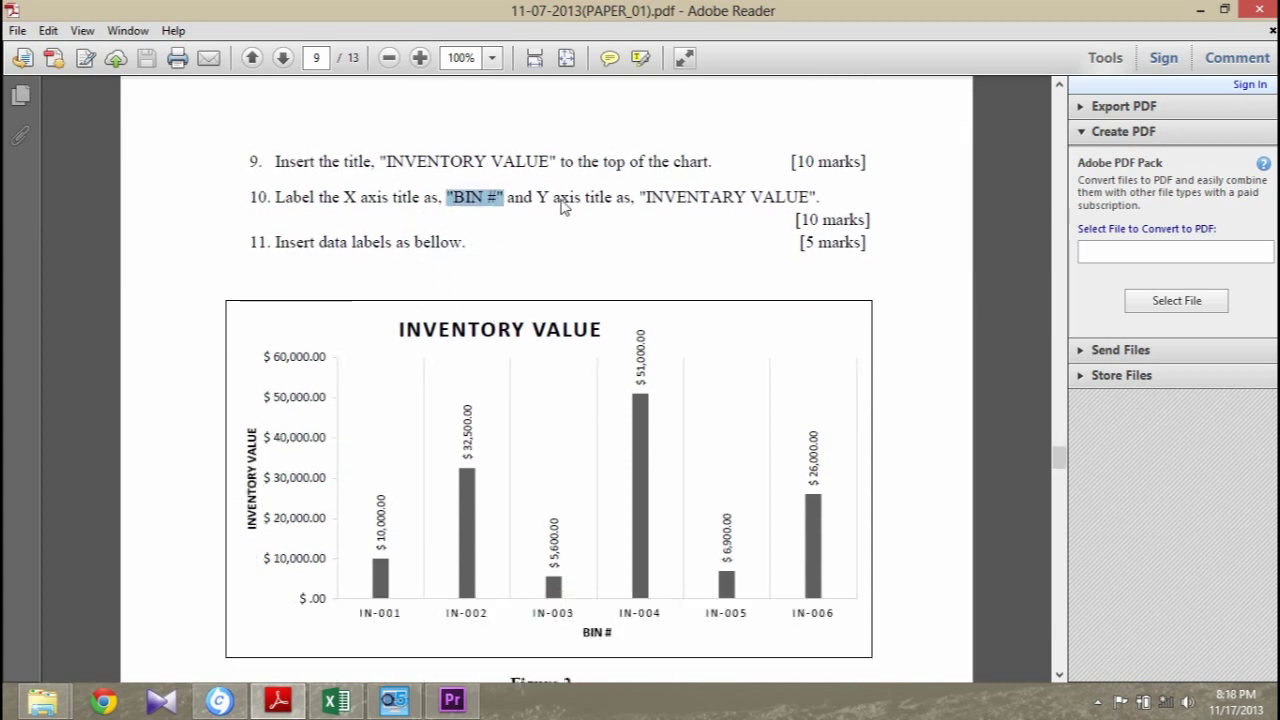
left_click_drag(647, 200, 818, 200)
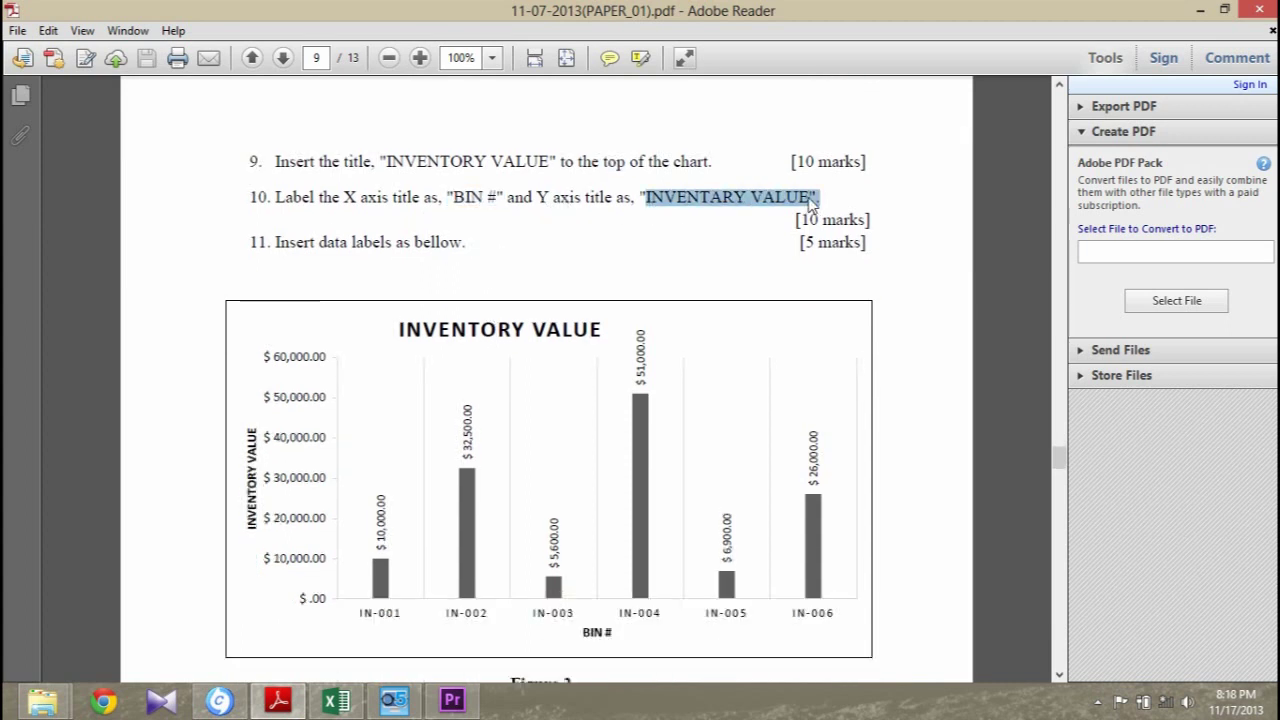
left_click_drag(572, 637, 770, 667)
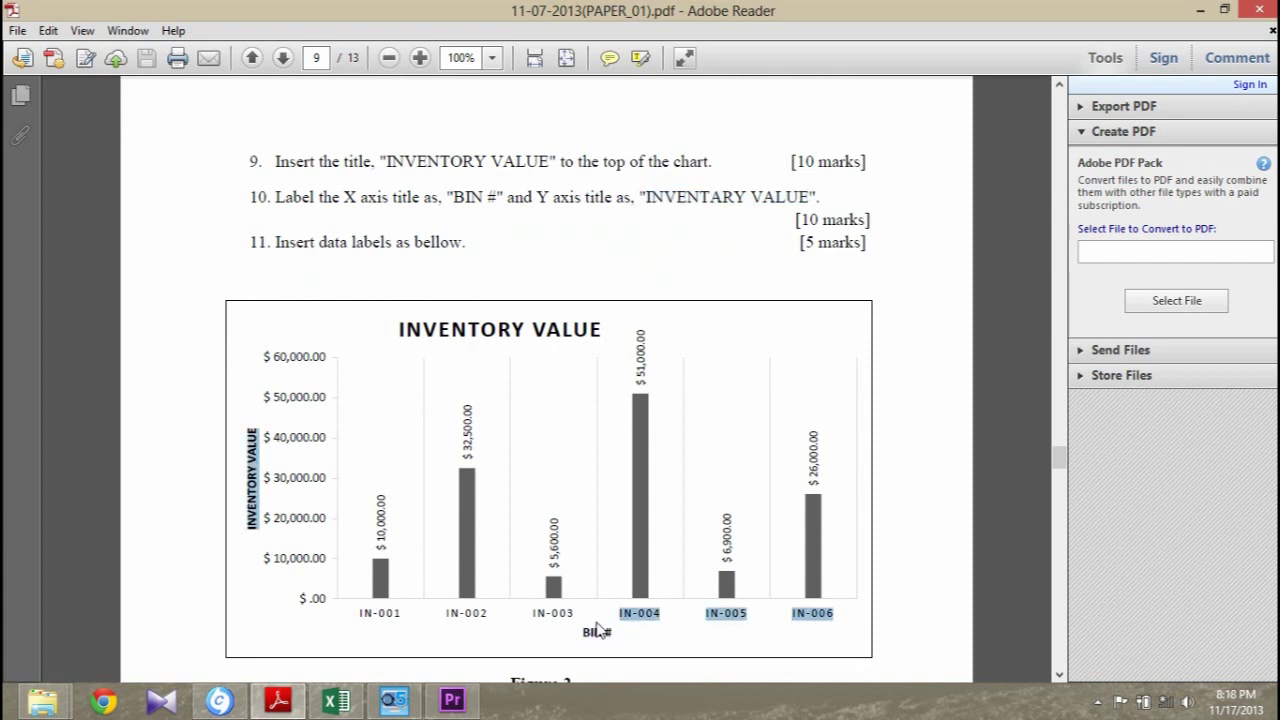
left_click(276, 396)
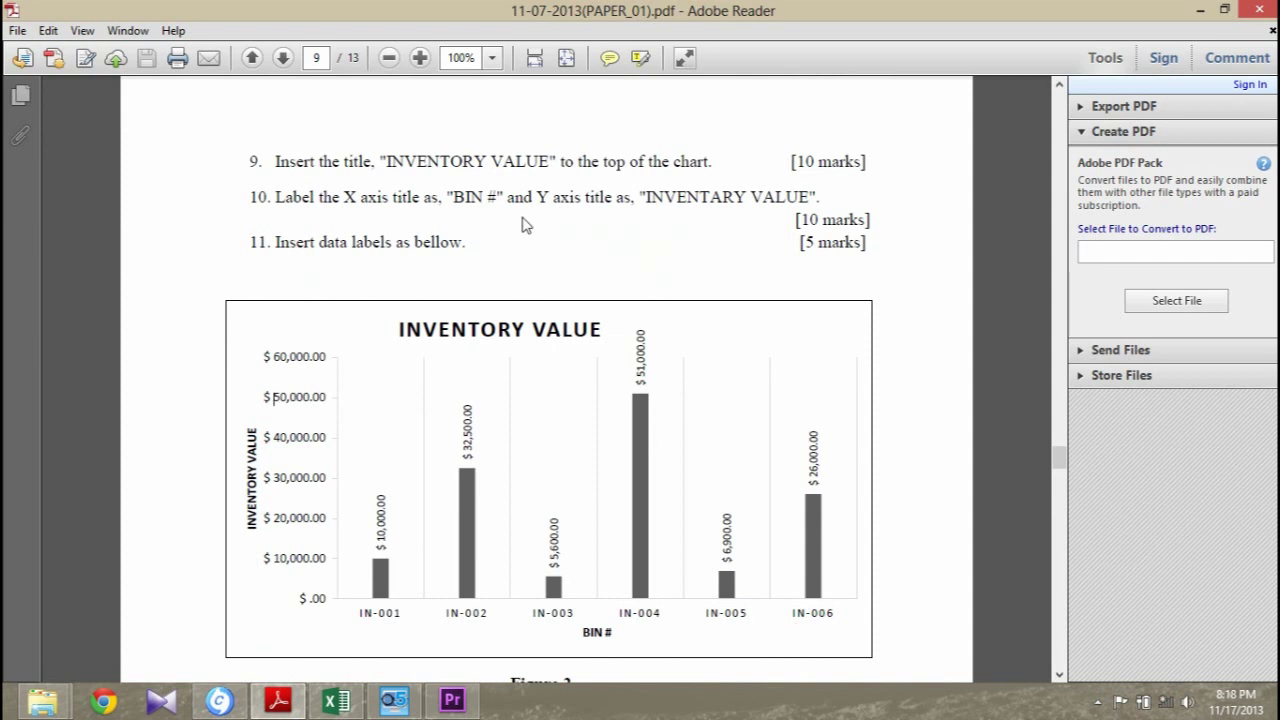
scroll(626, 308, "down", 1)
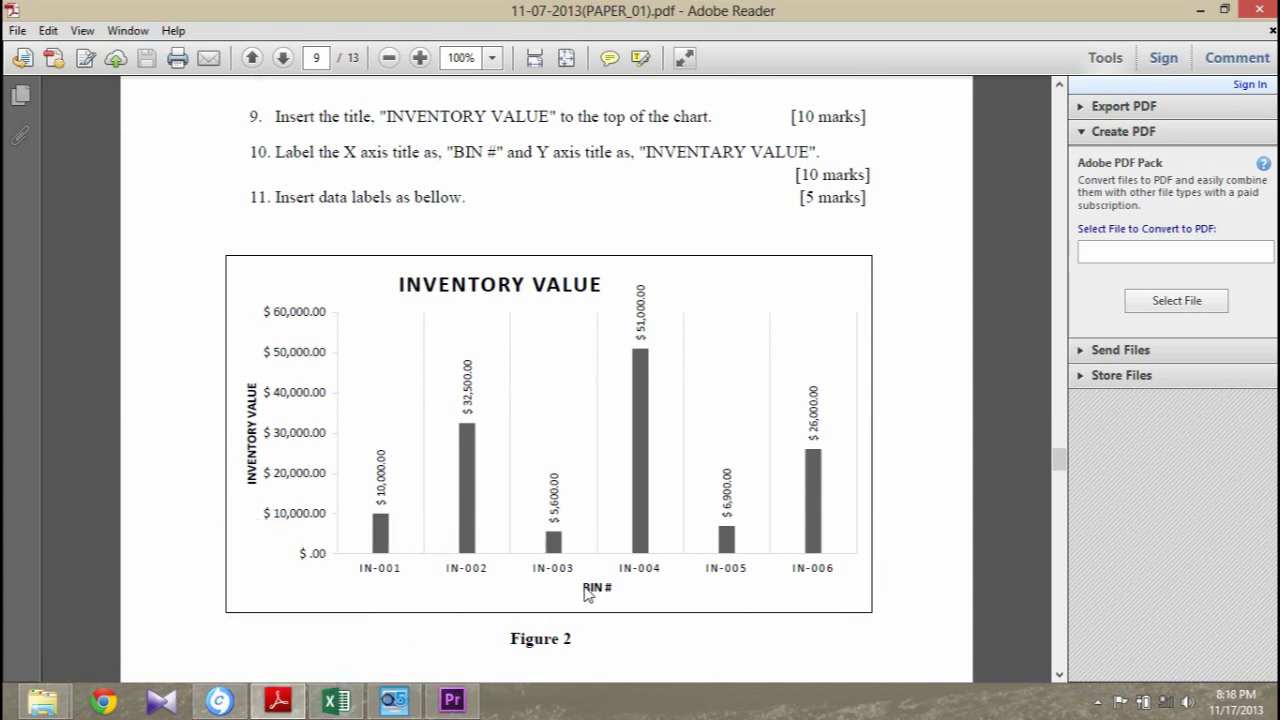
left_click_drag(595, 587, 611, 590)
left_click(412, 568)
Step: Select BIN # cells A8:A13 plus INVENTRY VALUE cells F8:F13 as the chart data
left_click(338, 703)
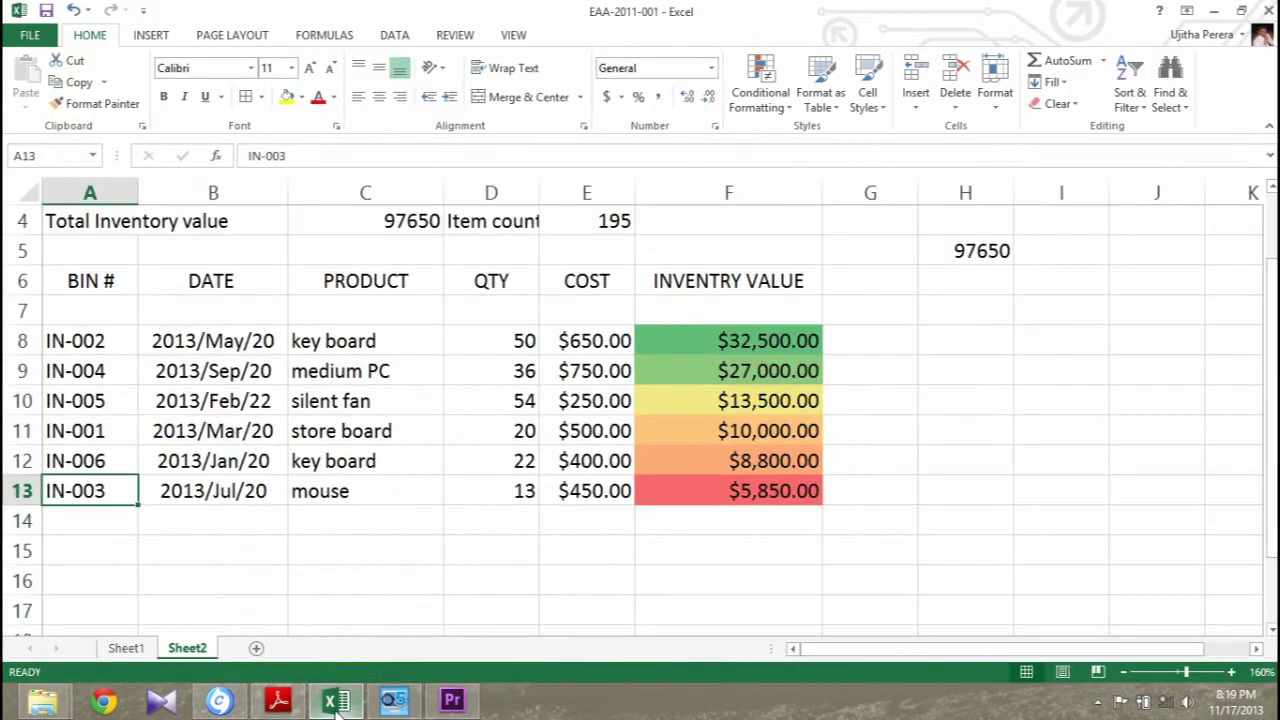
left_click(438, 585)
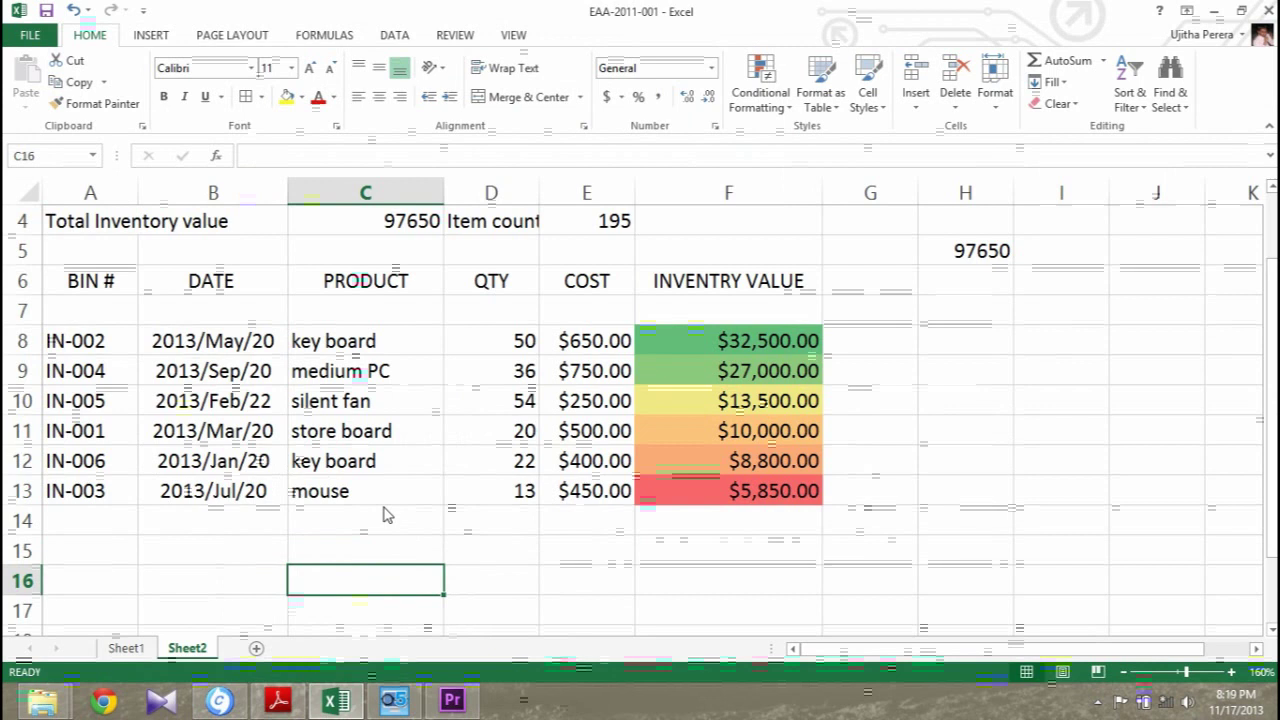
left_click(87, 344)
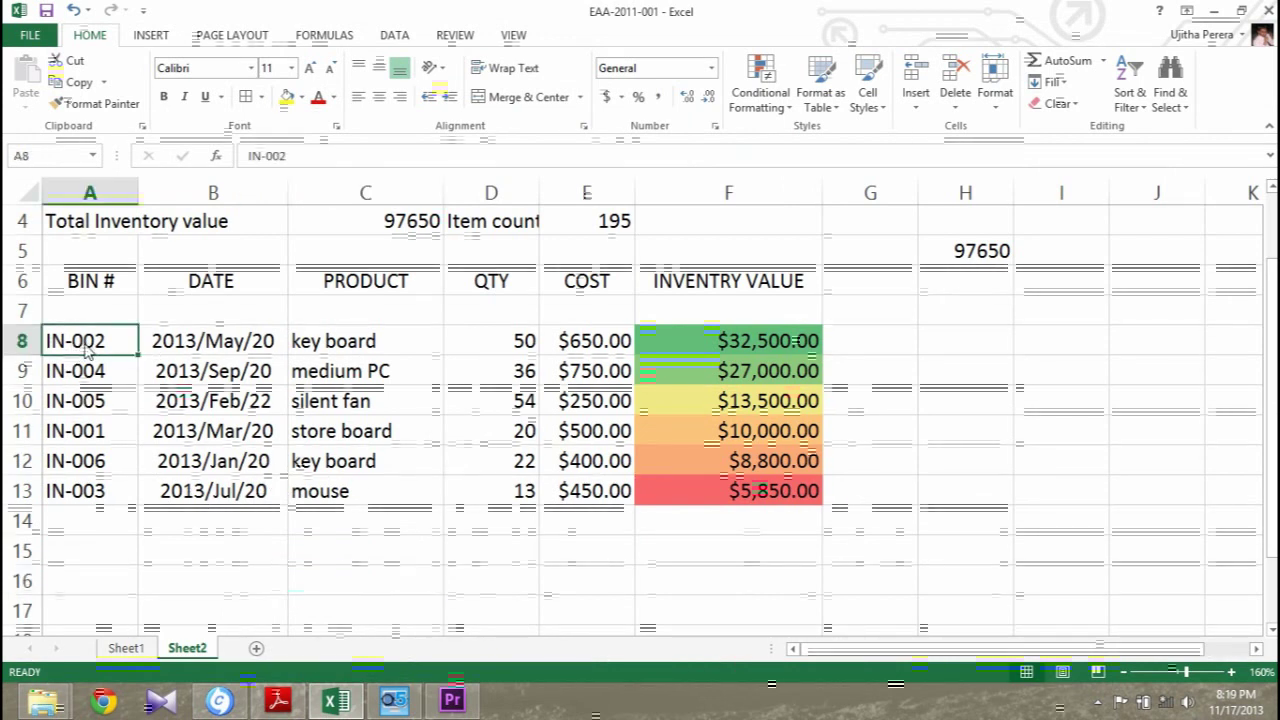
left_click_drag(87, 344, 84, 500)
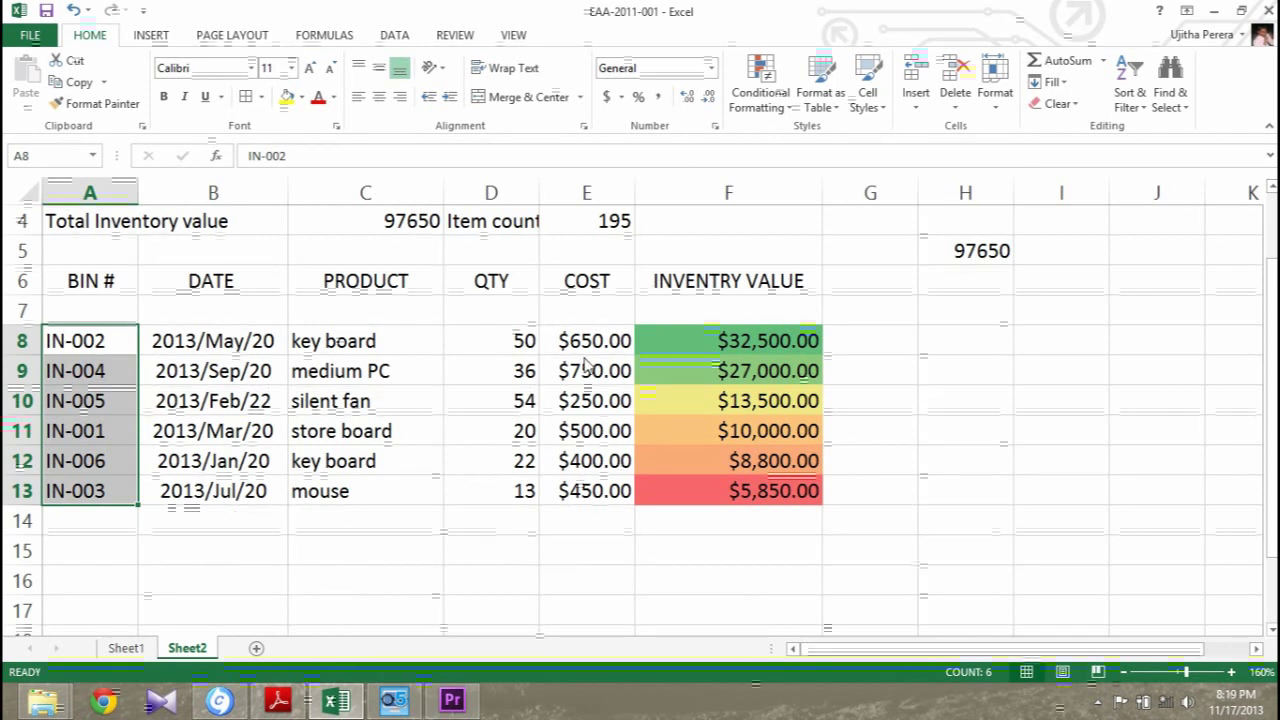
left_click(714, 344, "ctrl")
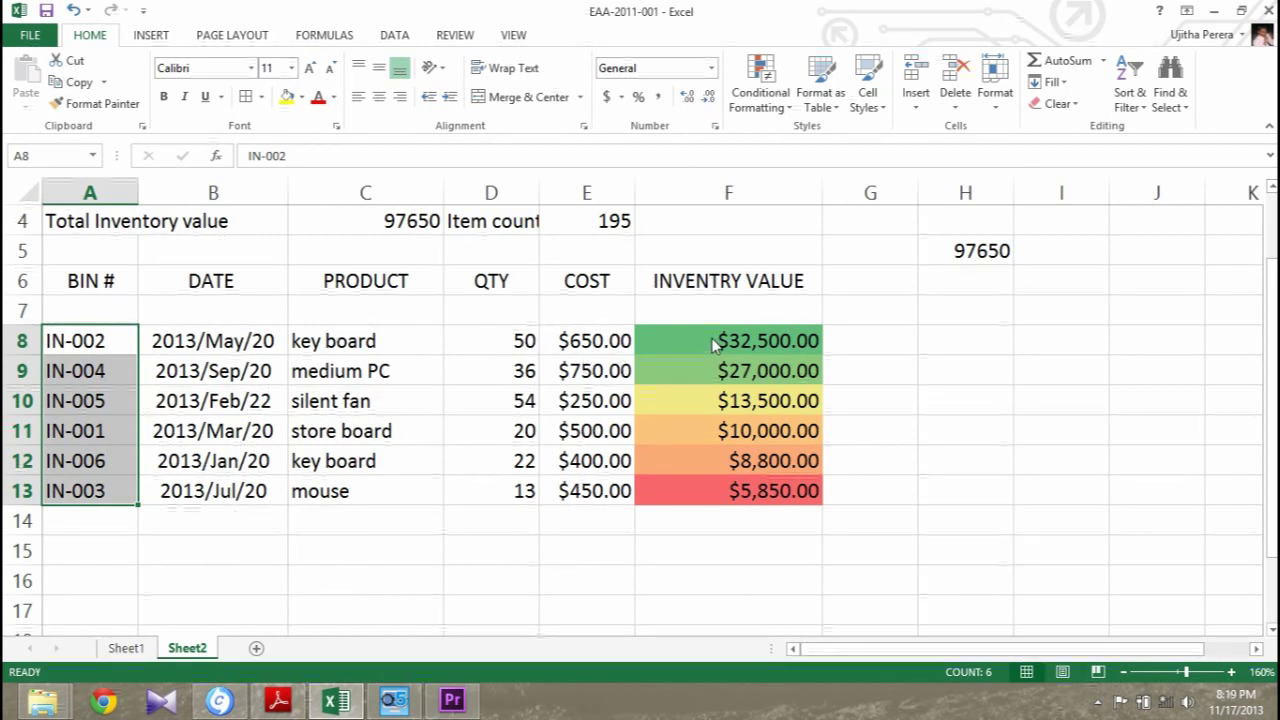
left_click_drag(716, 351, 716, 493)
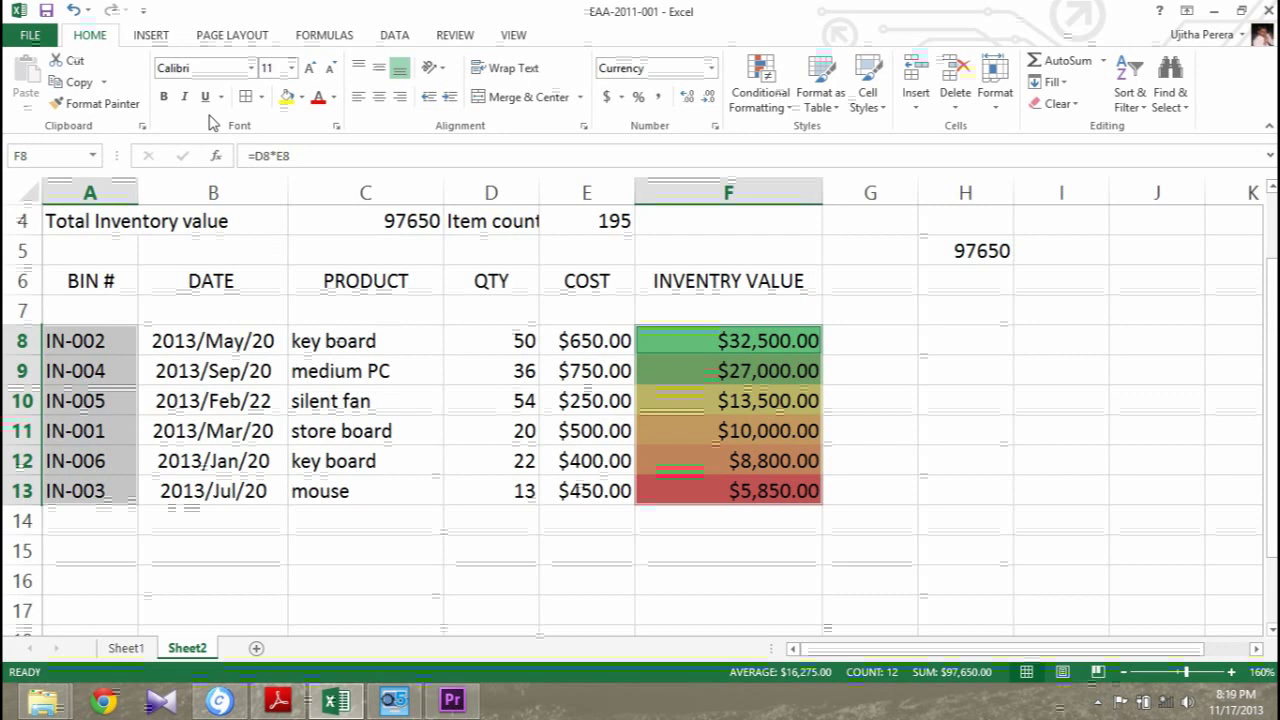
Step: Insert a Clustered Column chart of inventory value by BIN # from Recommended Charts
left_click(160, 38)
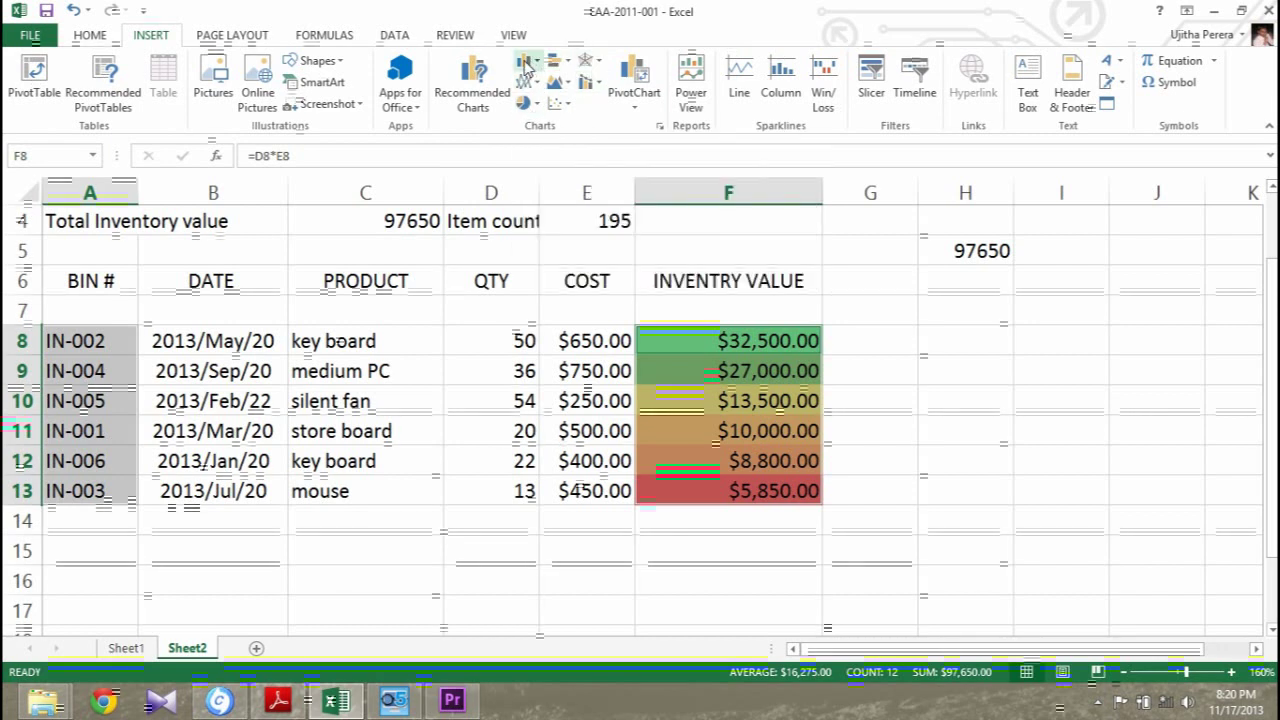
left_click(483, 101)
left_click_drag(557, 82, 667, 84)
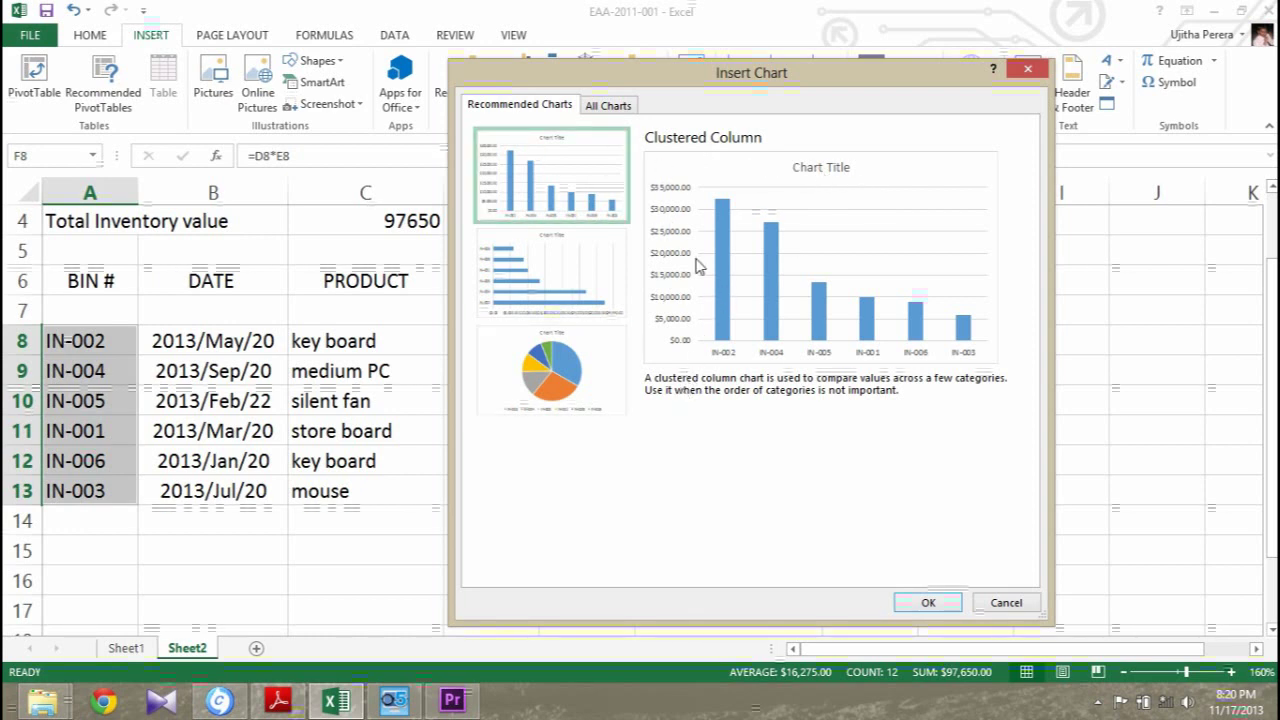
left_click(940, 604)
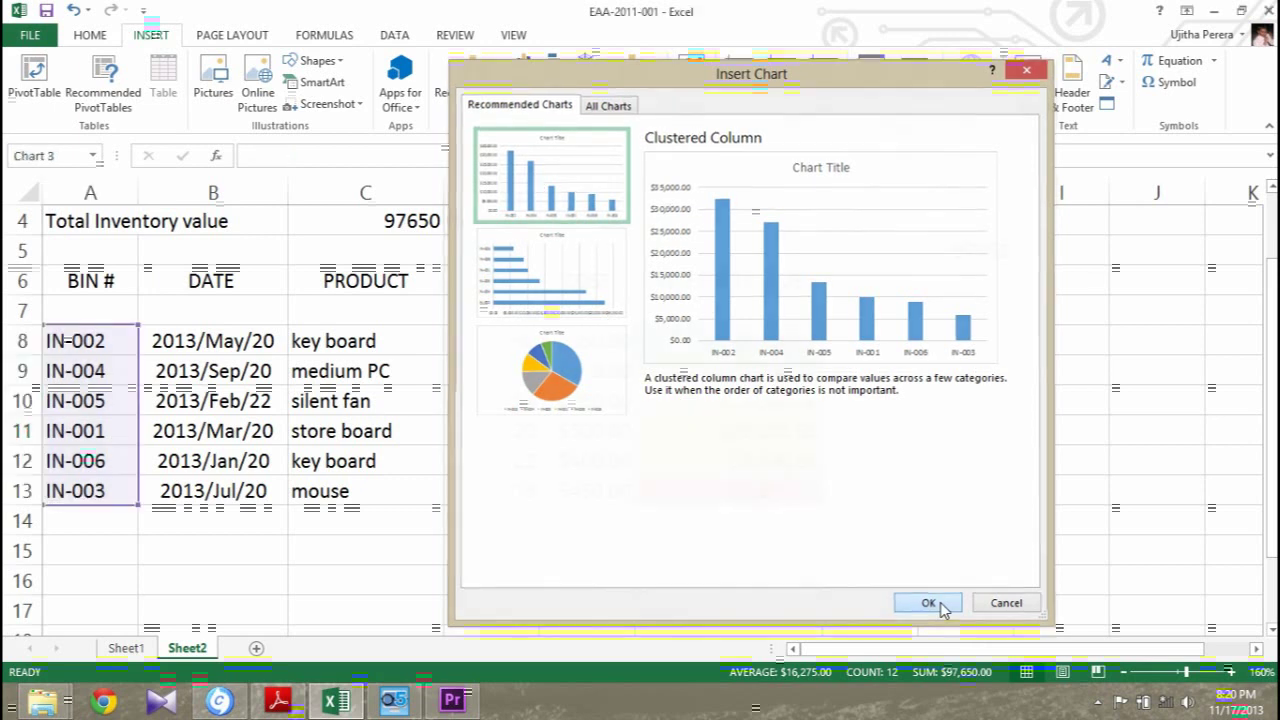
scroll(626, 318, "down", 1)
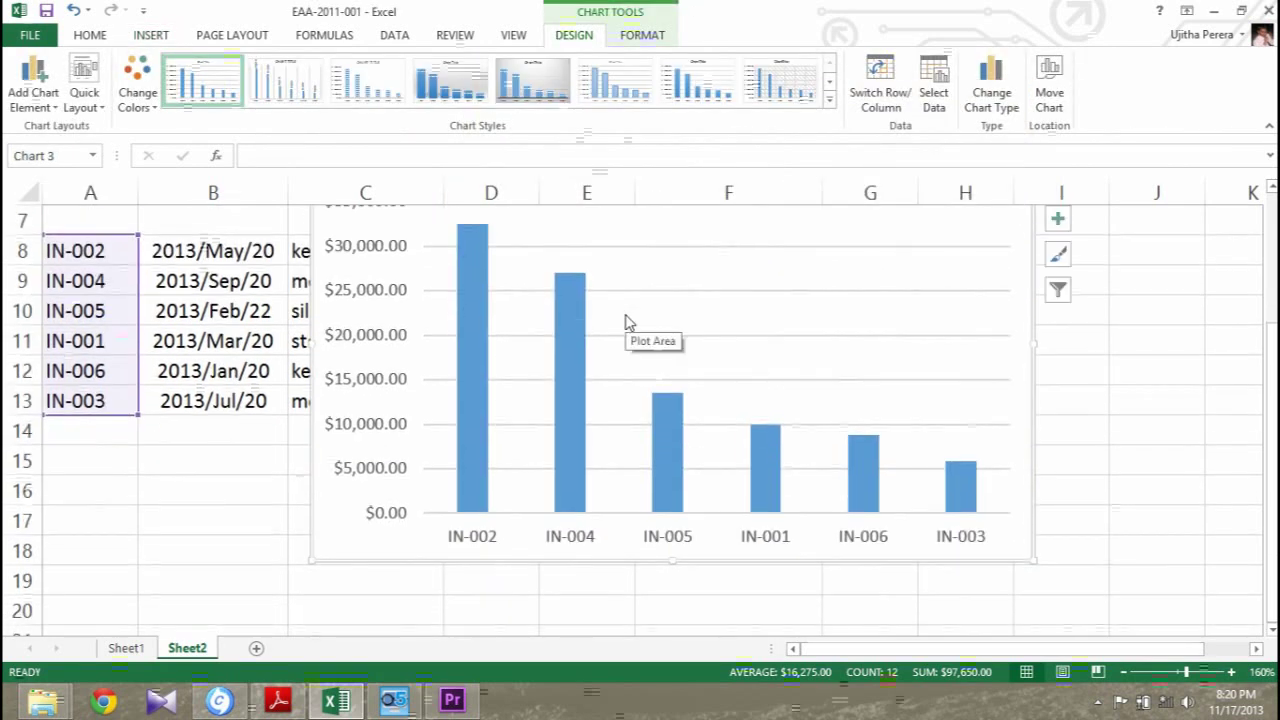
scroll(445, 390, "up", 1)
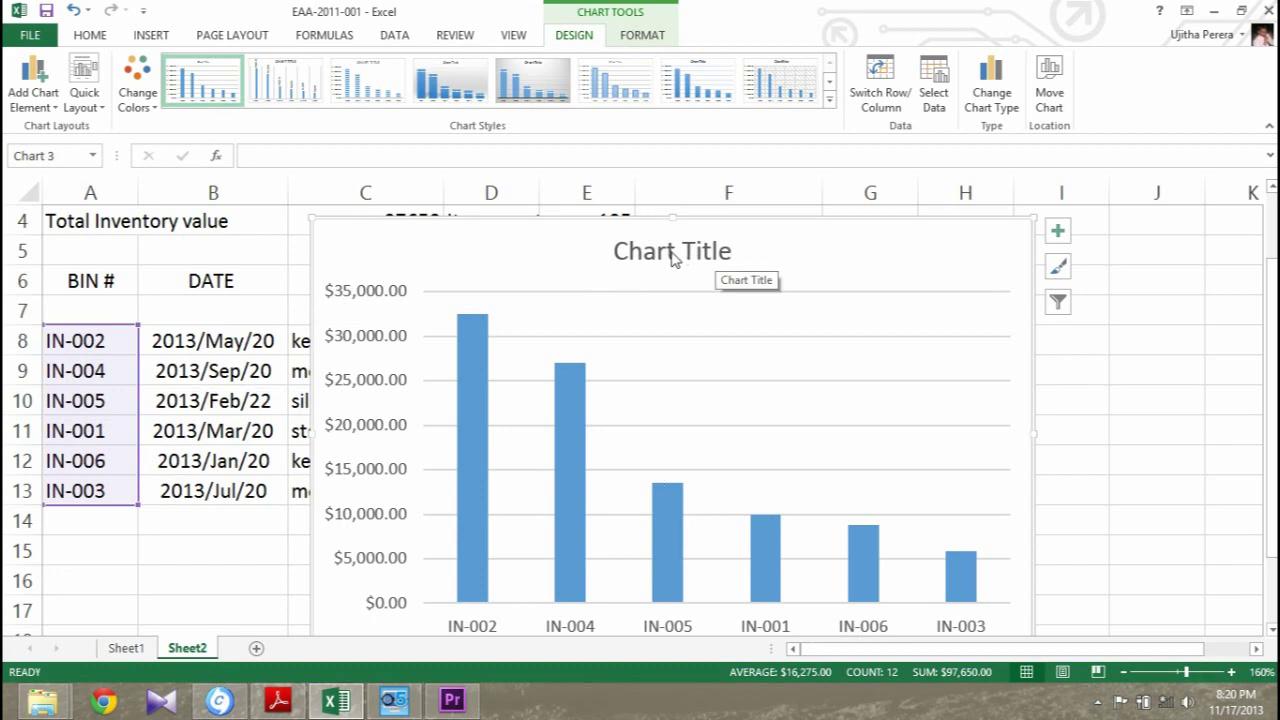
scroll(700, 320, "down", 1)
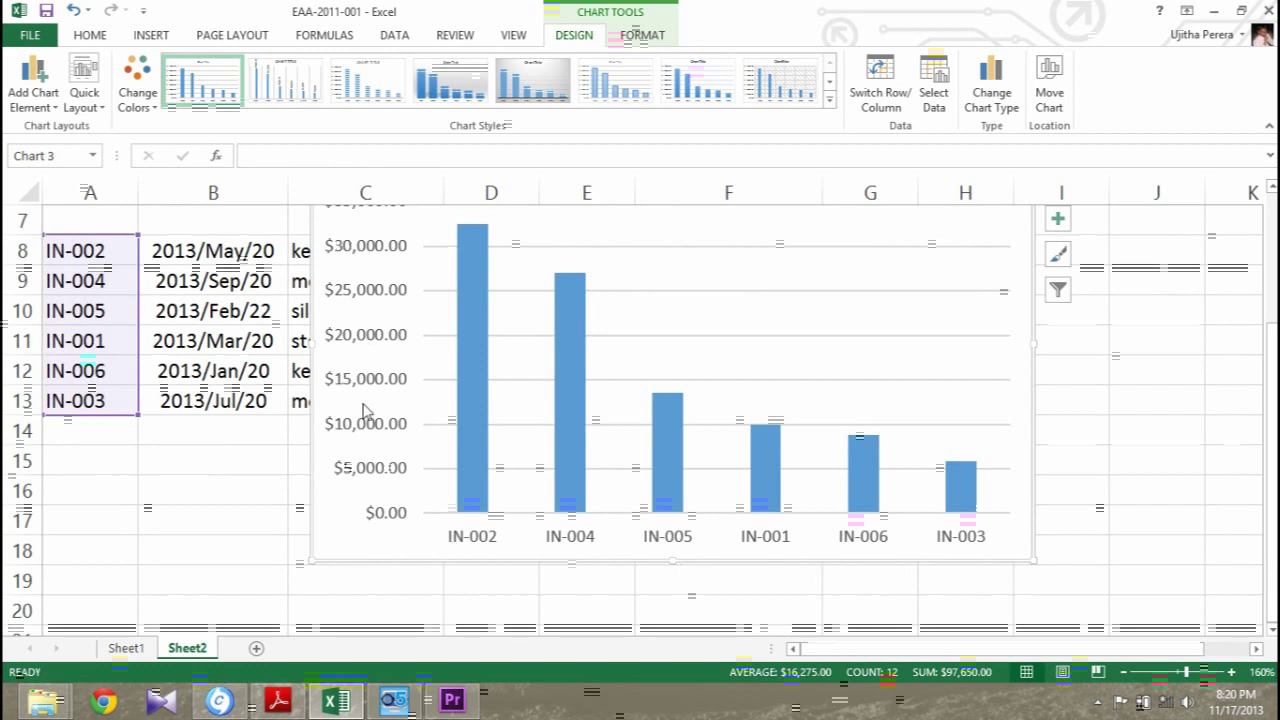
scroll(383, 480, "up", 1)
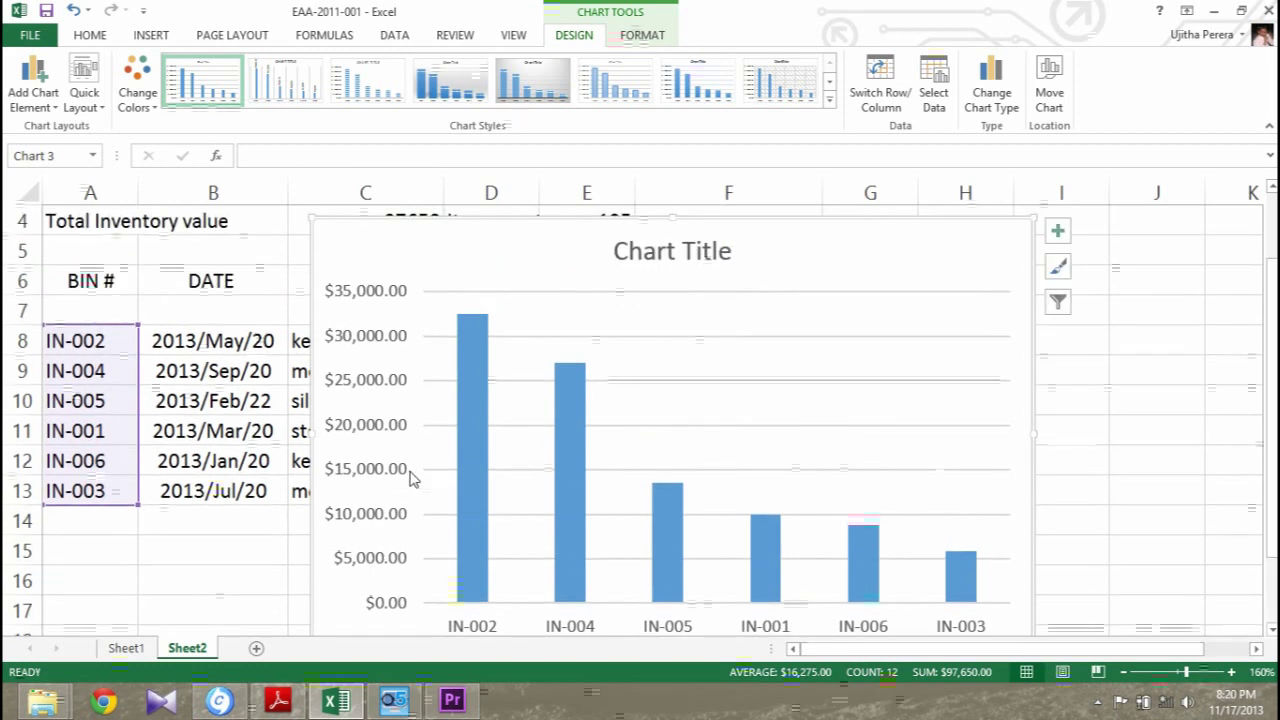
scroll(416, 472, "down", 2, "ctrl")
scroll(416, 472, "down", 1, "ctrl")
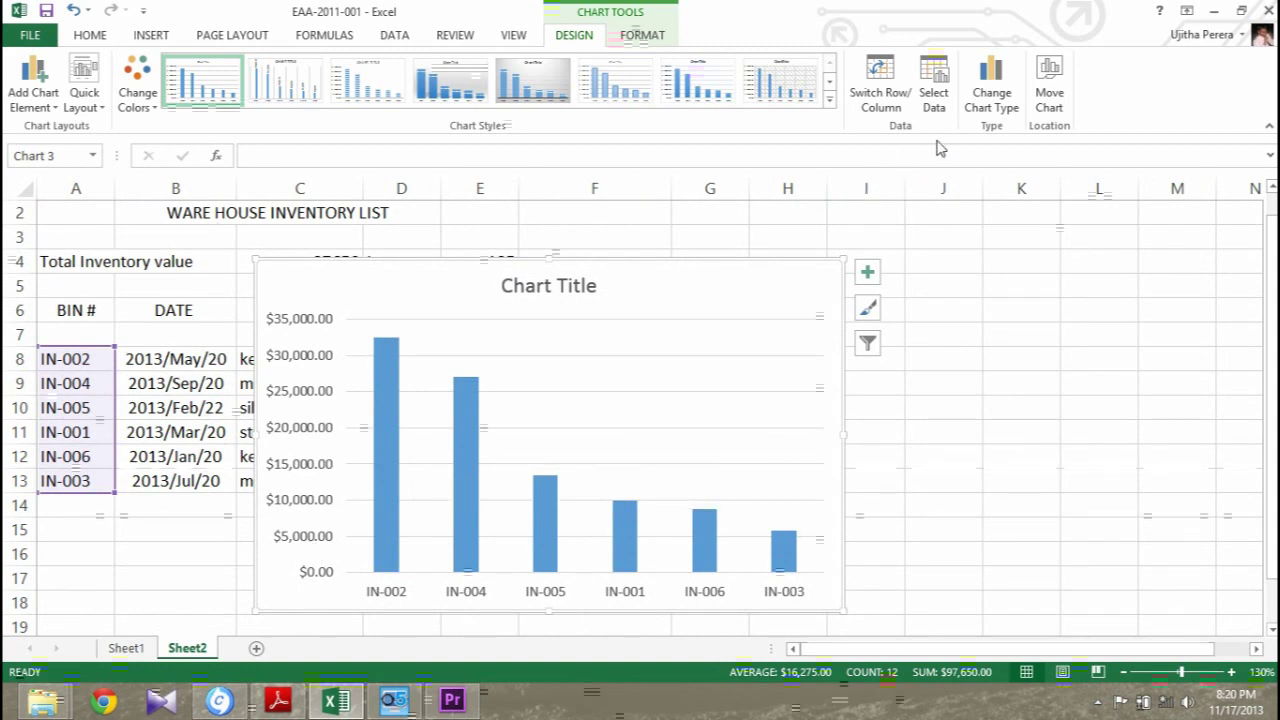
left_click(895, 108)
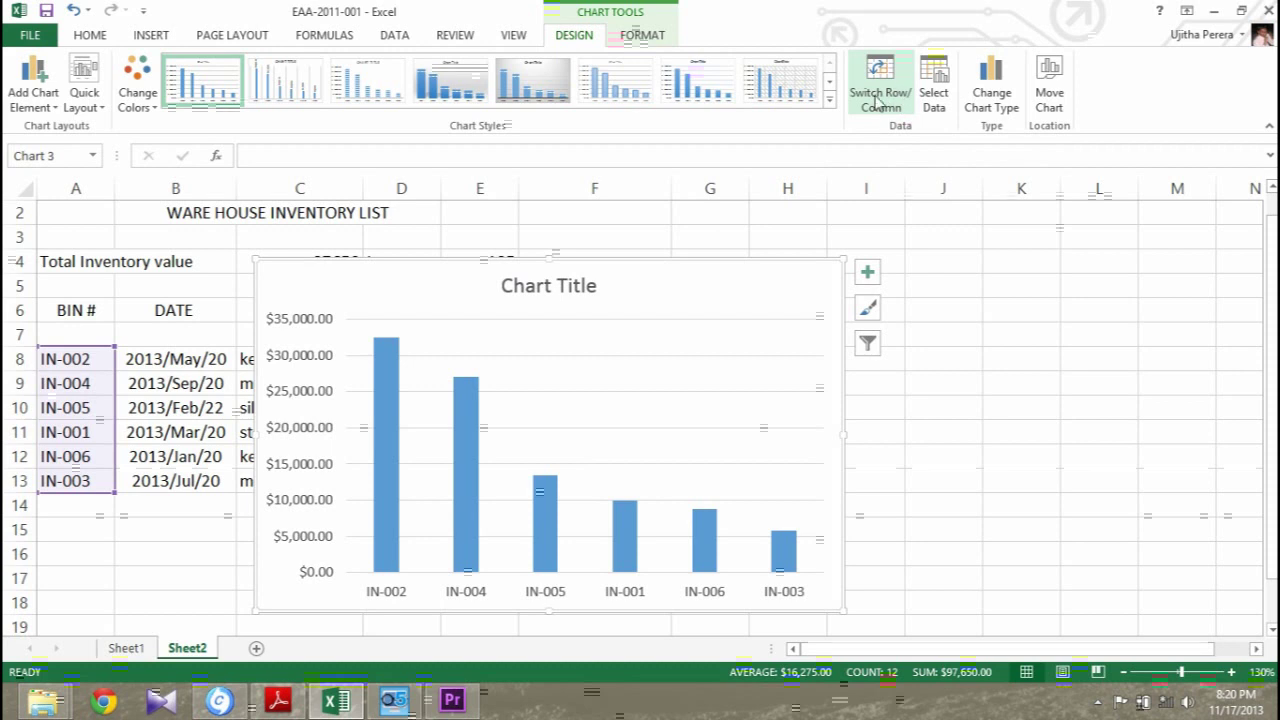
left_click(882, 86)
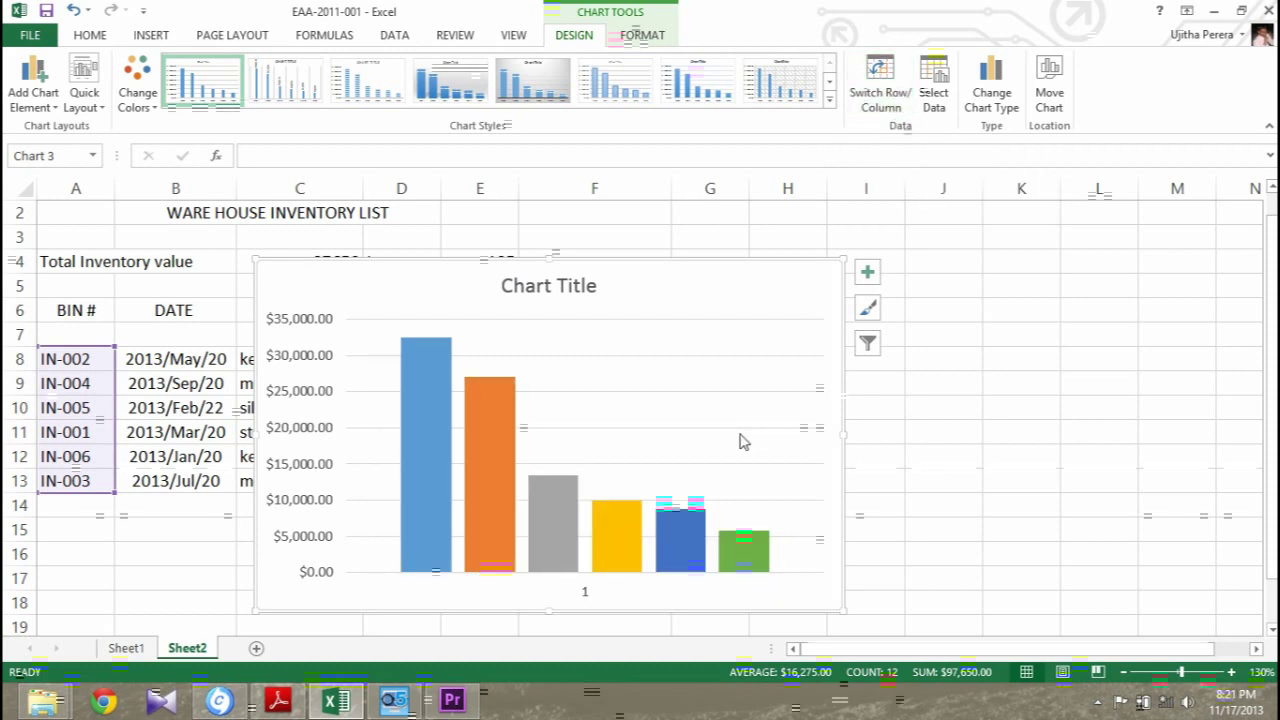
mouse_move(616, 537)
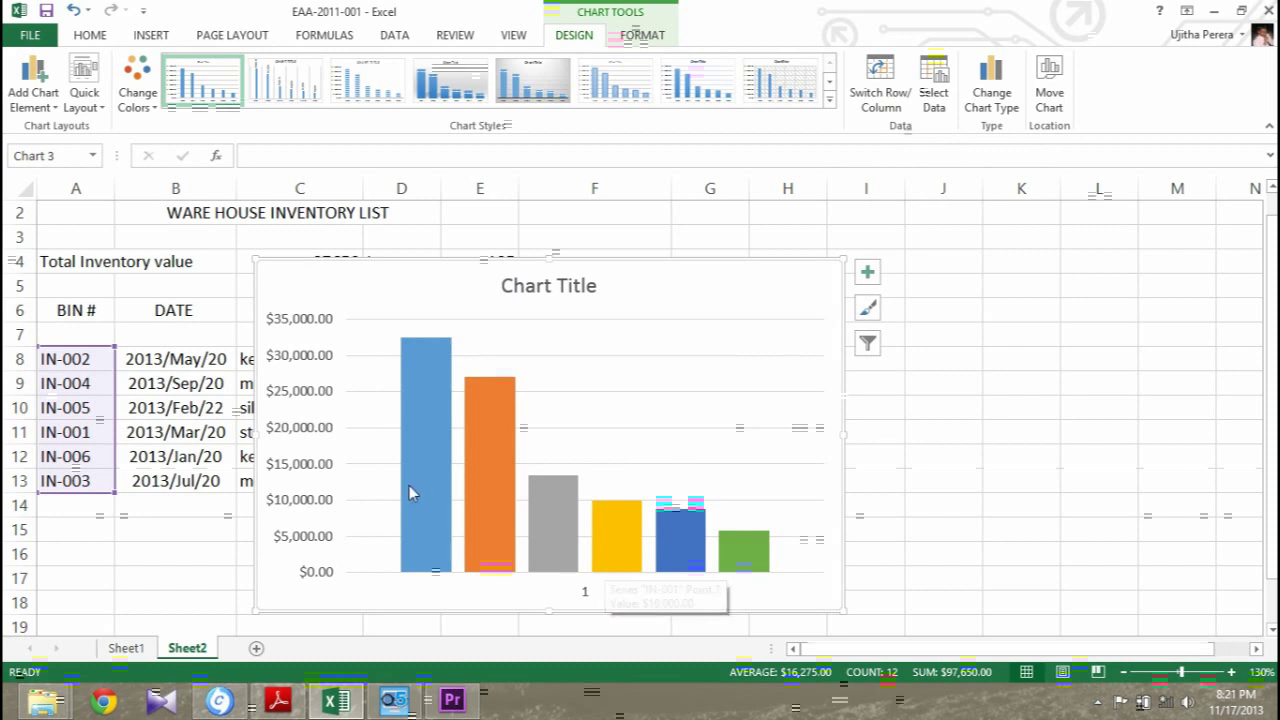
left_click(884, 108)
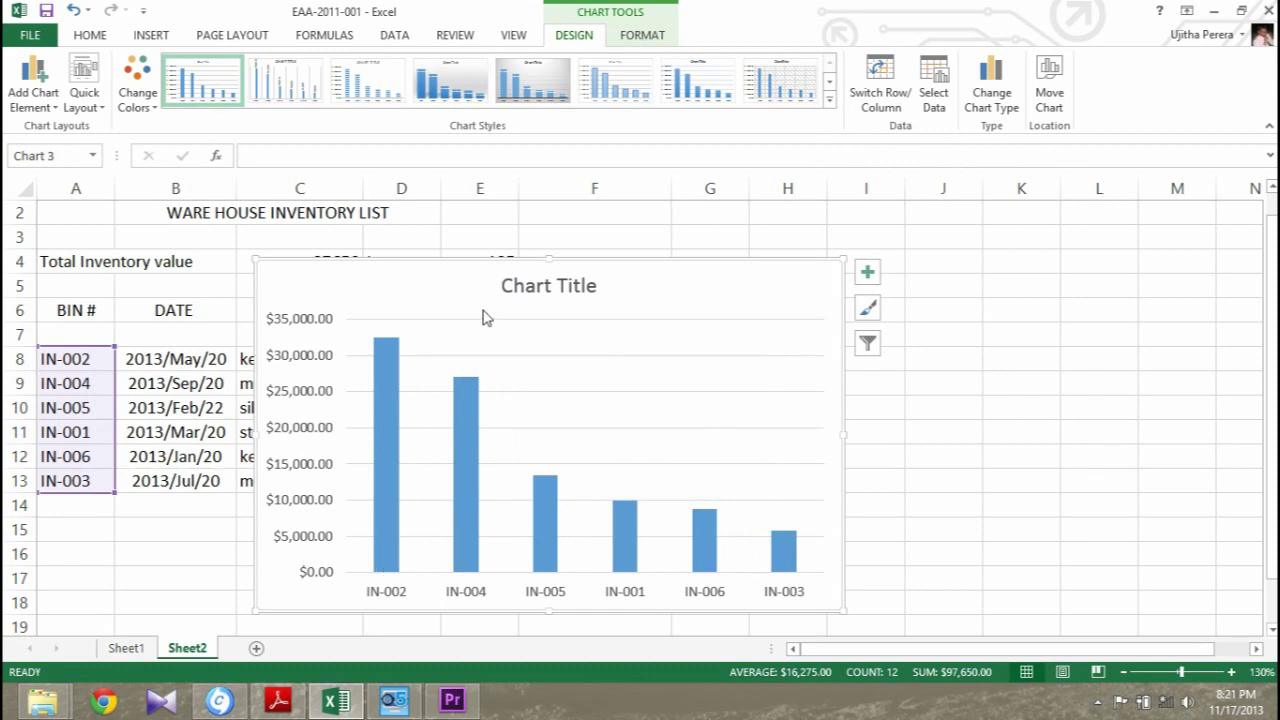
Step: Replace the chart title placeholder with 'inventry' and reselect the chart
left_click(551, 290)
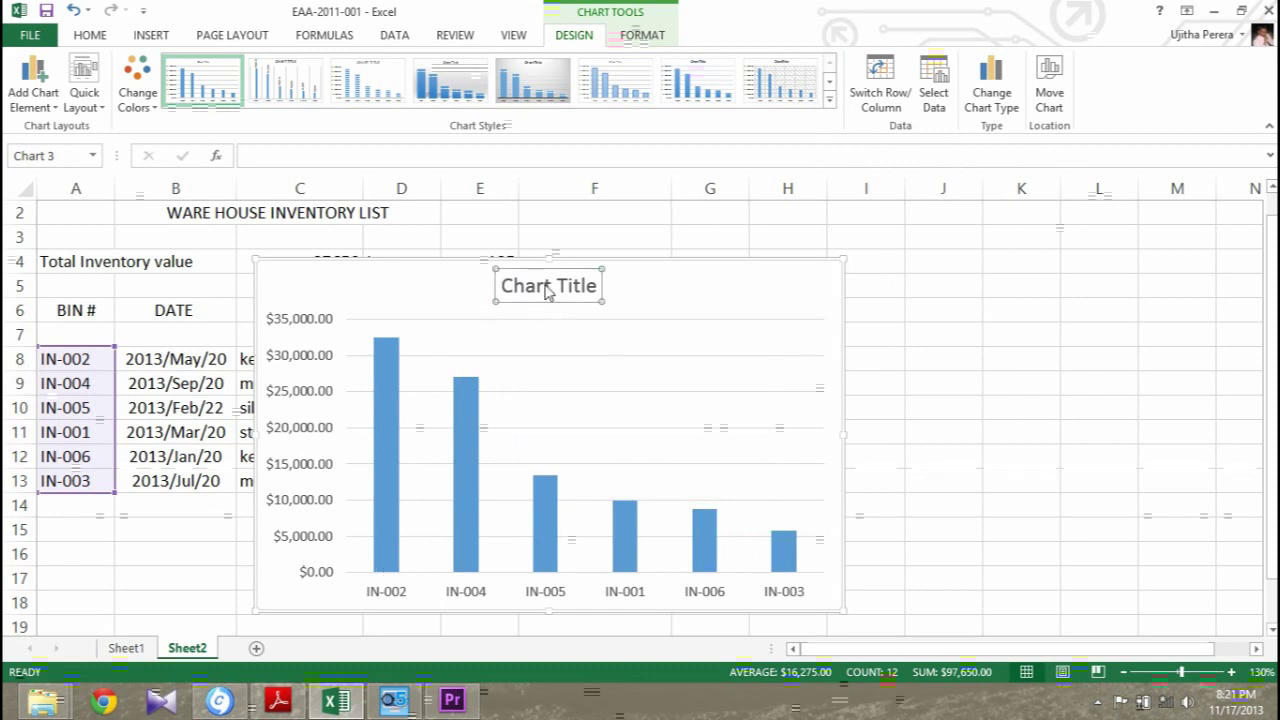
double_click(565, 293)
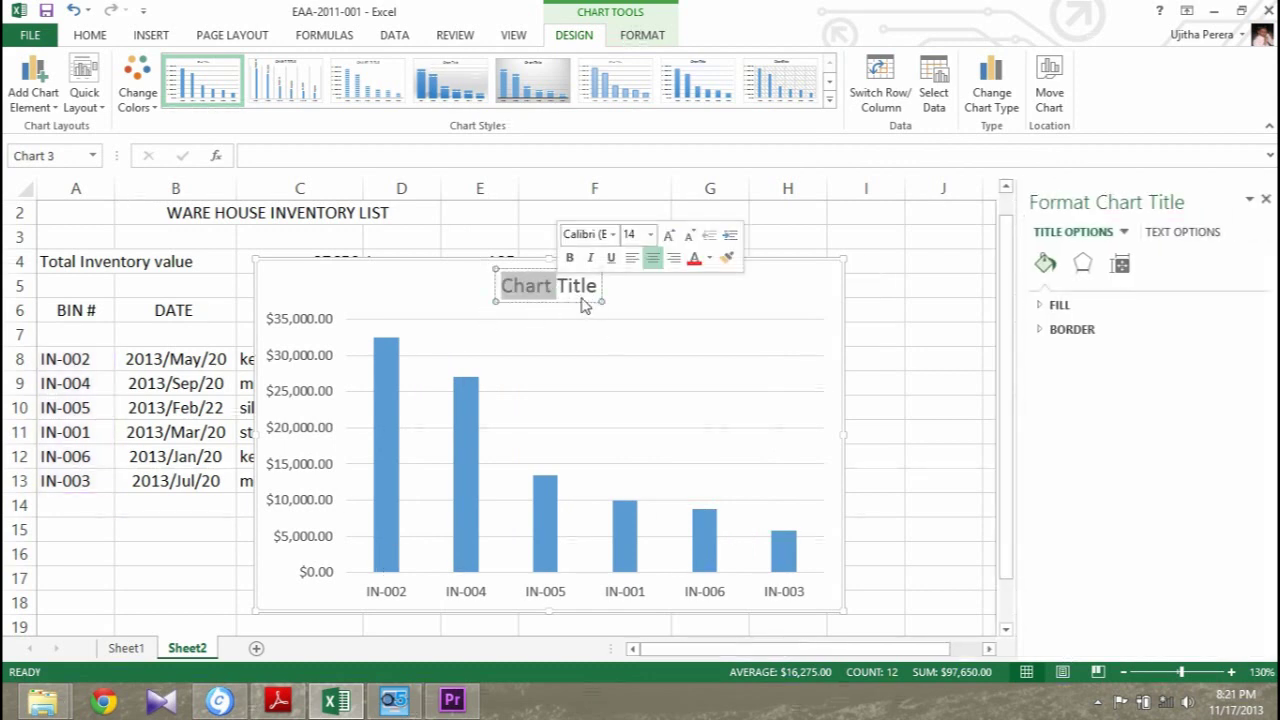
type("sdsfsf")
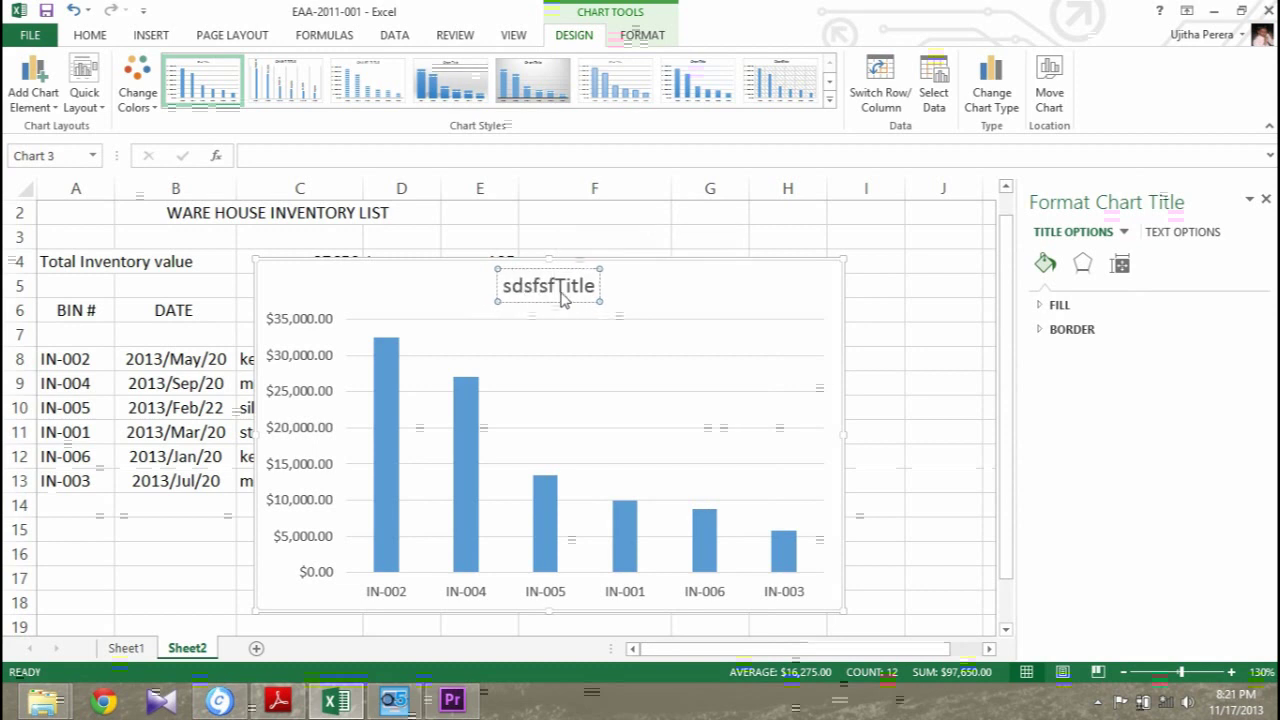
key("Delete")
key("Delete")
key("Delete")
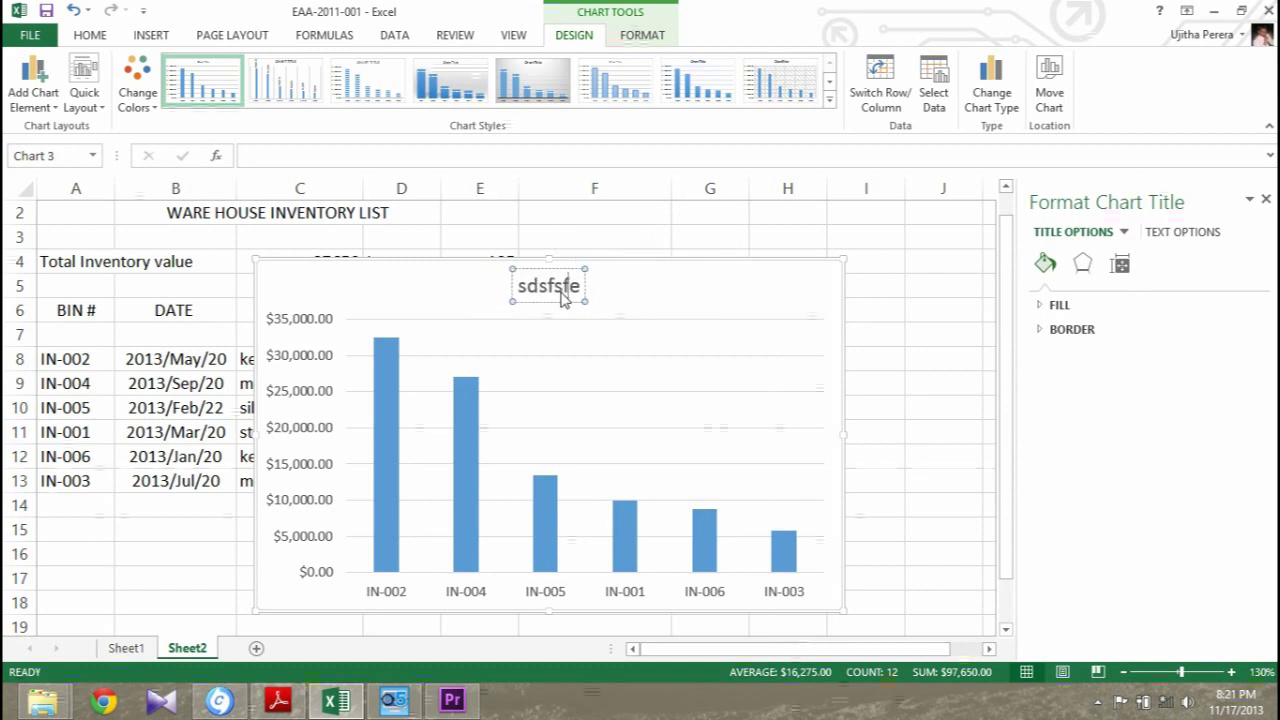
key("BackSpace")
key("BackSpace")
key("BackSpace")
key("BackSpace")
key("BackSpace")
key("BackSpace")
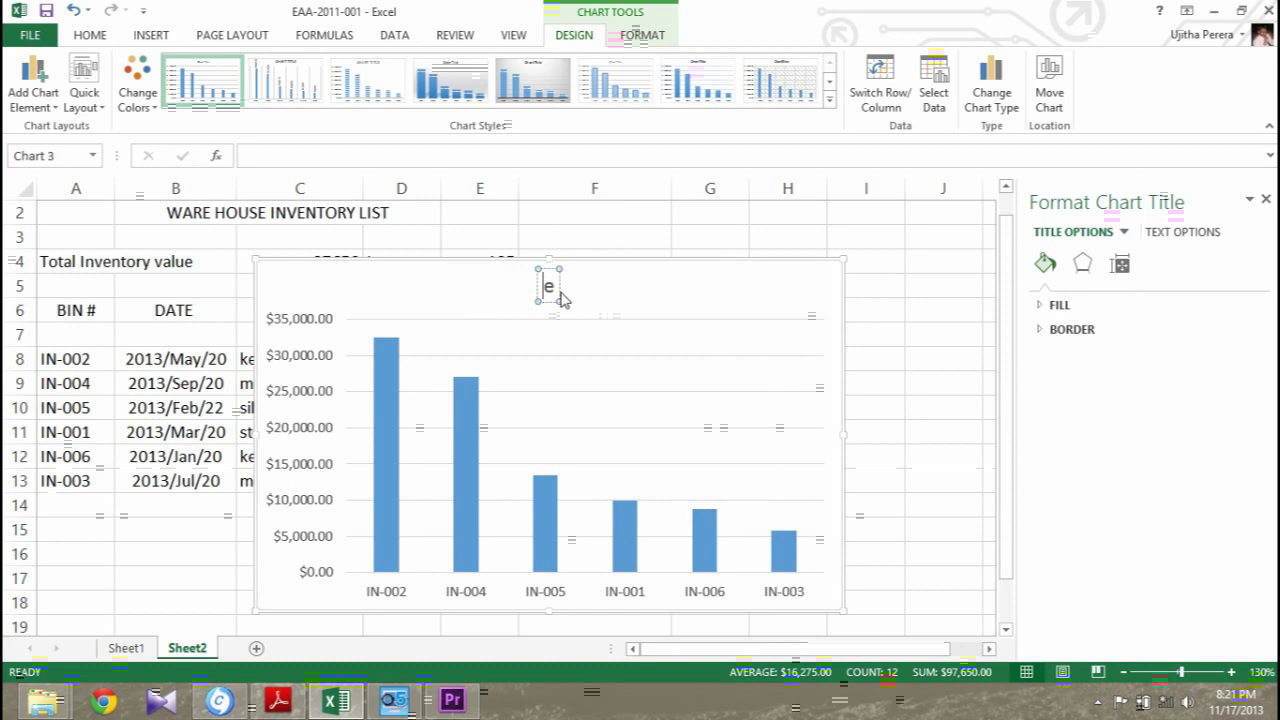
key("Delete")
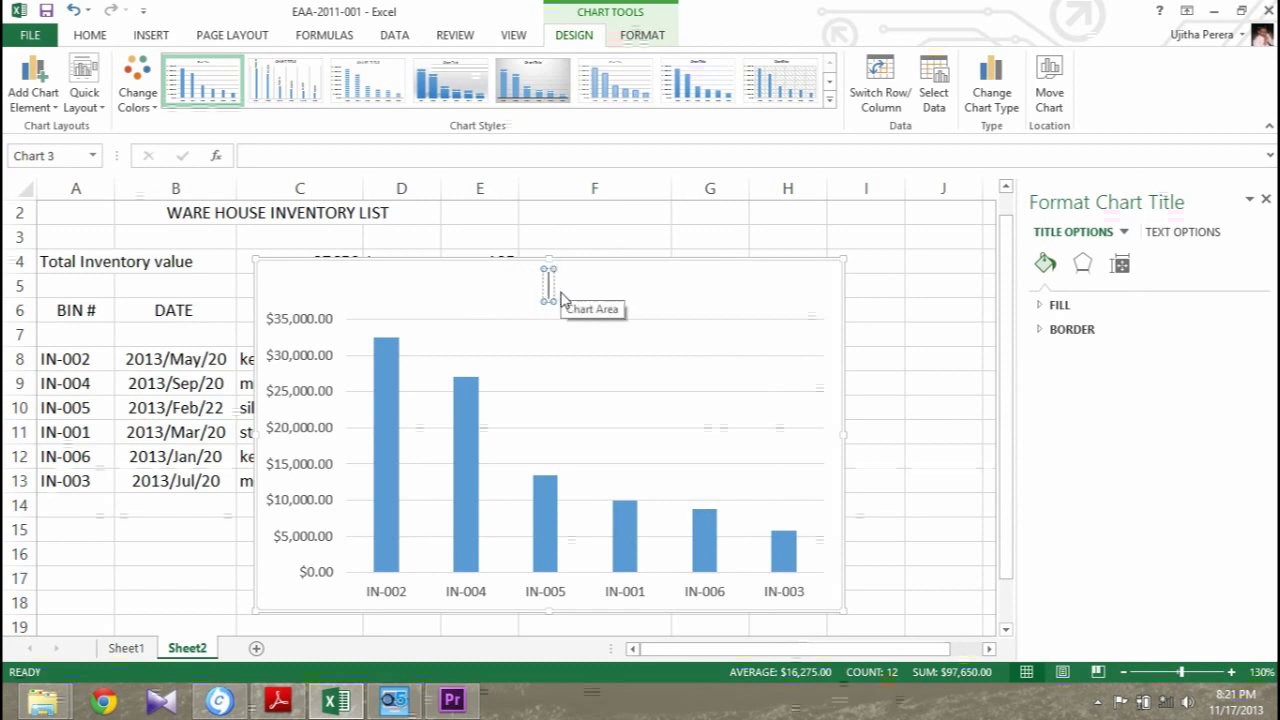
type("inventry")
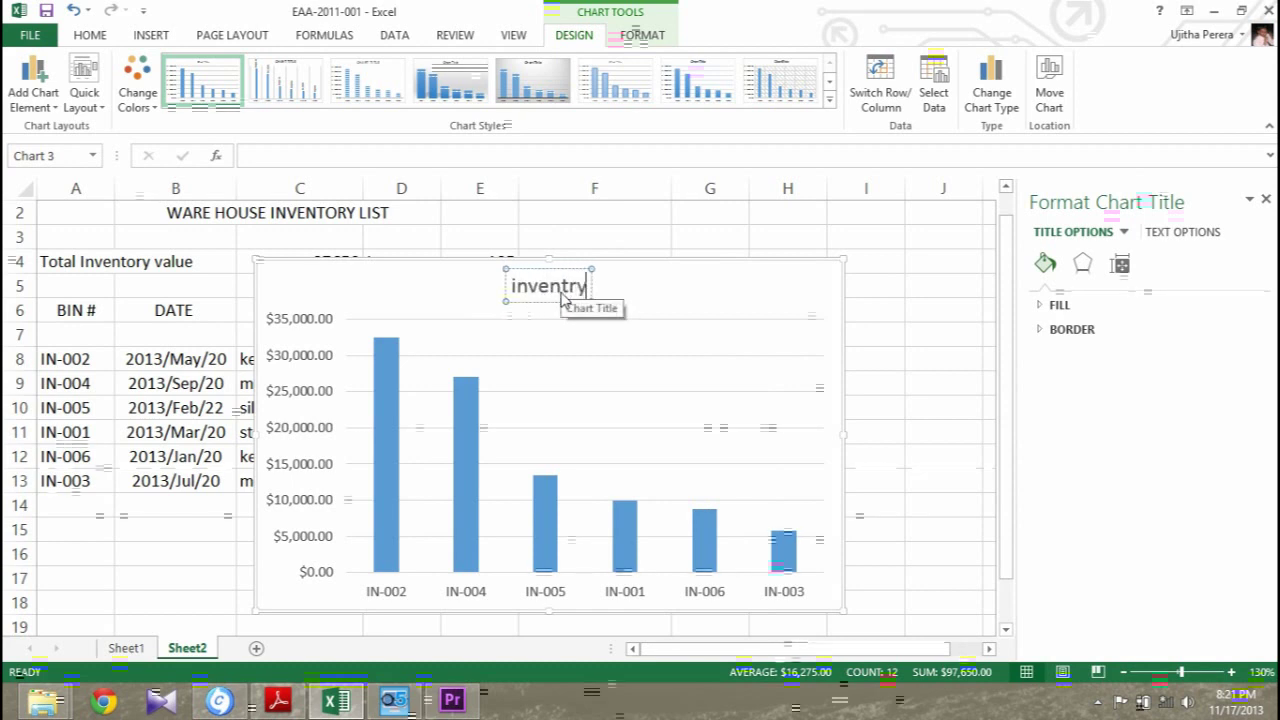
left_click(640, 309)
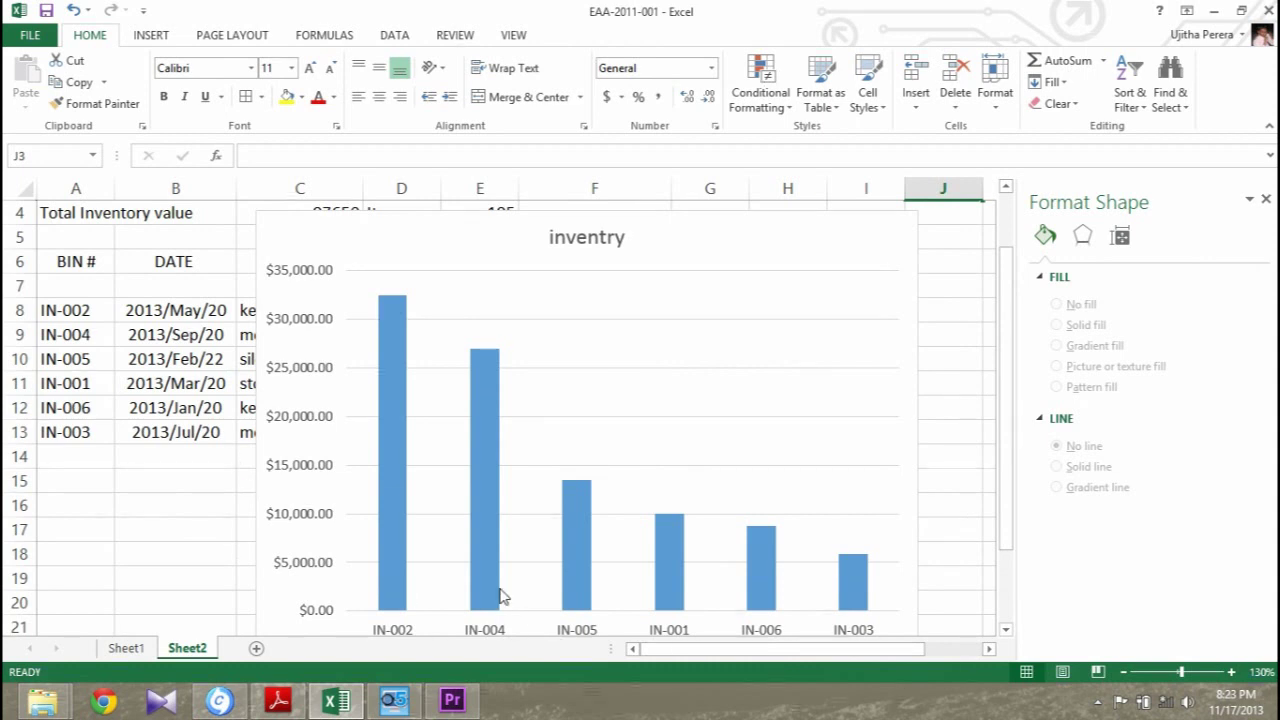
scroll(676, 620, "down", 1)
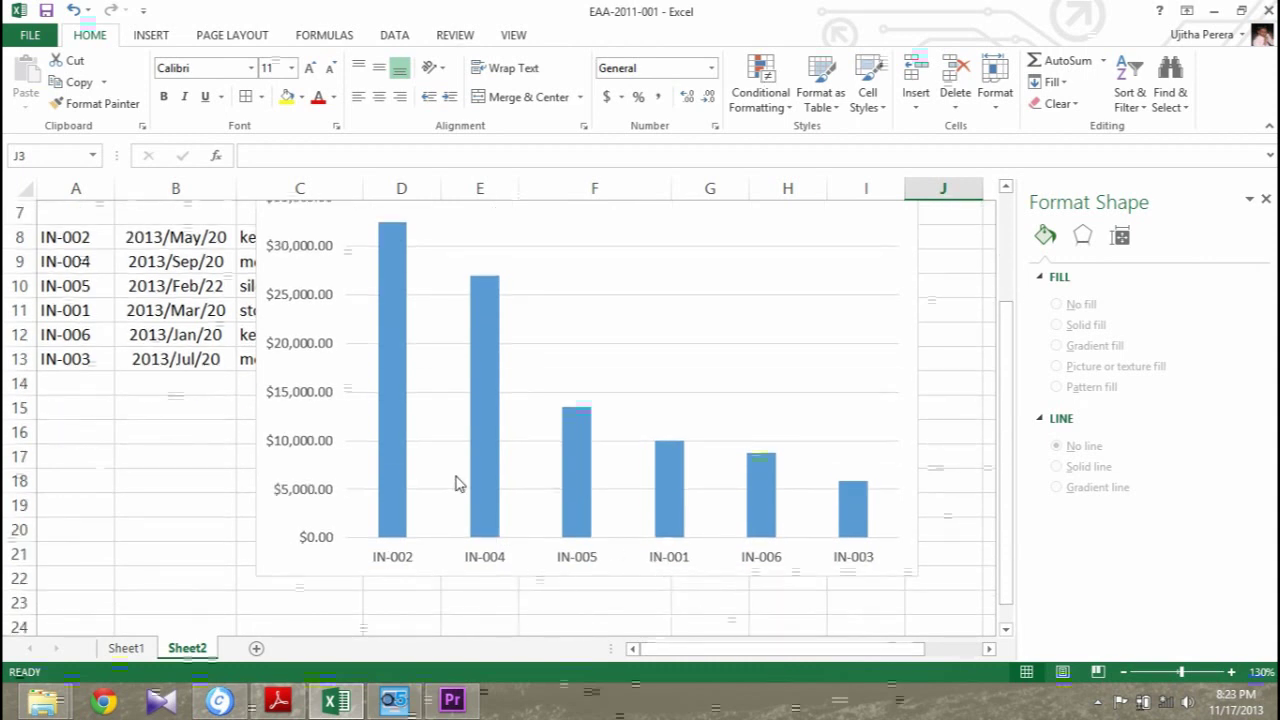
scroll(455, 483, "down", 2, "ctrl")
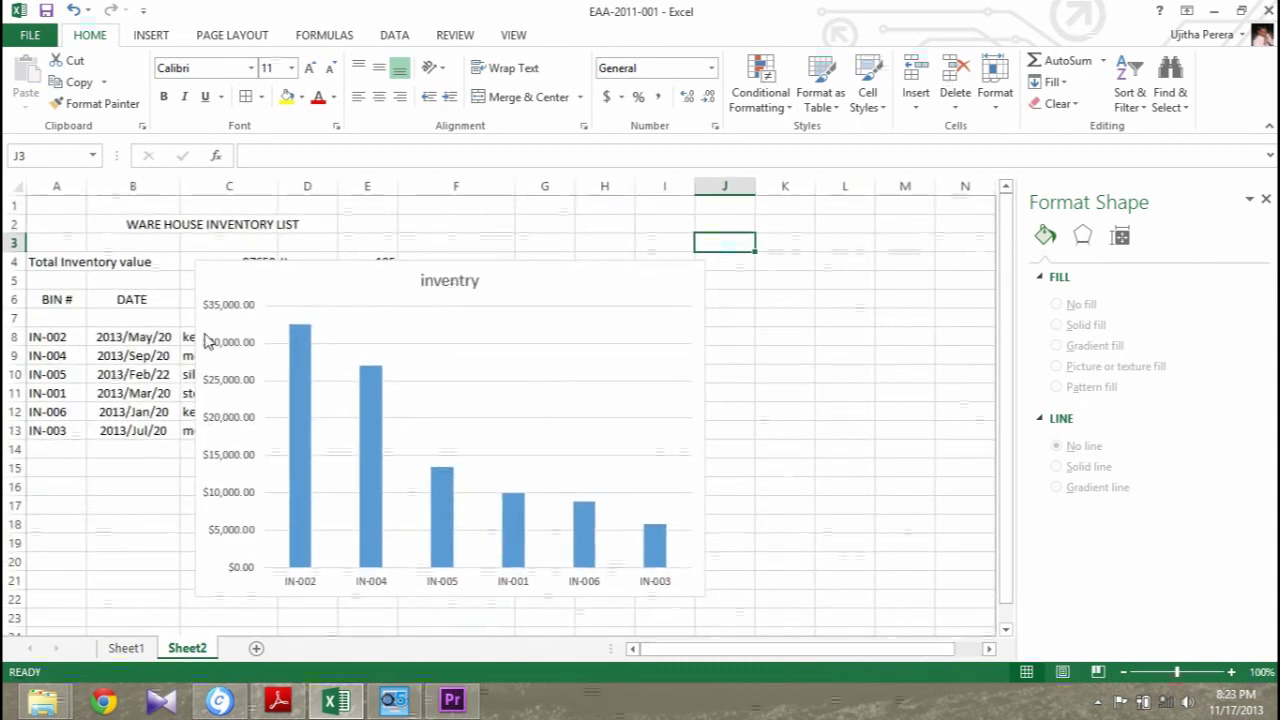
left_click(518, 337)
Step: Turn on Axis Titles in Chart Elements, then switch to the exam PDF
left_click(540, 294)
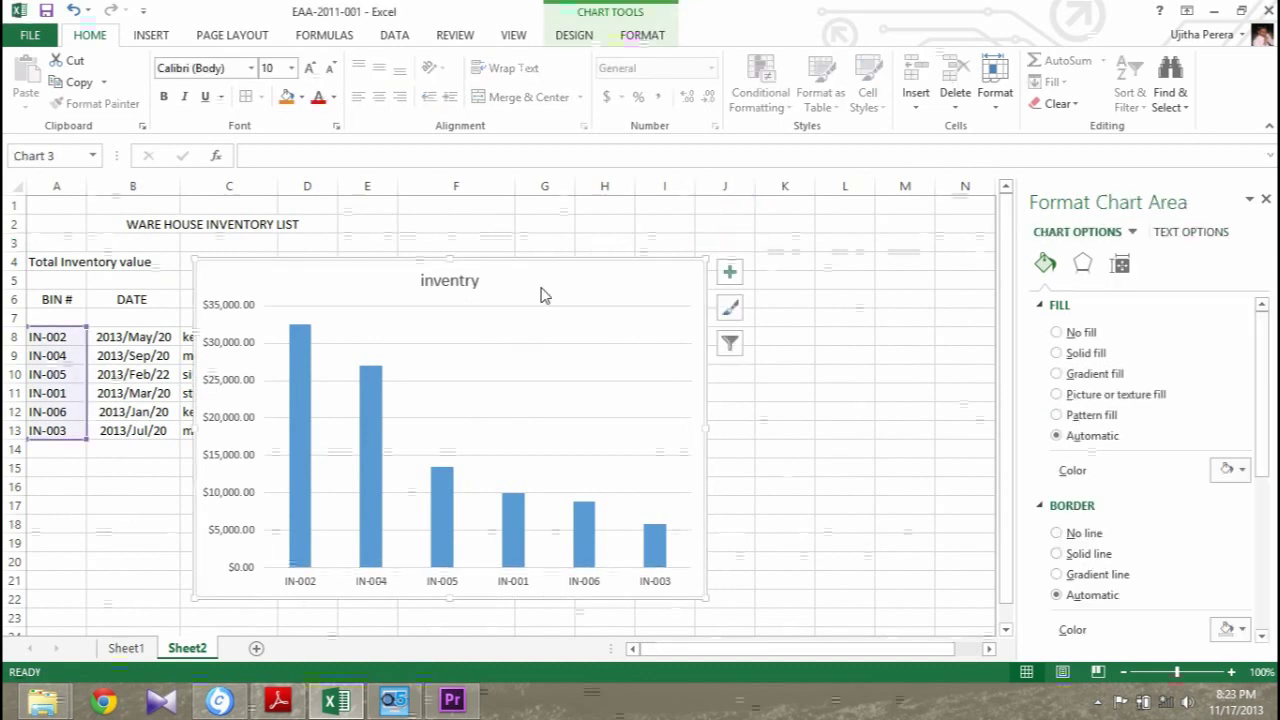
left_click(731, 273)
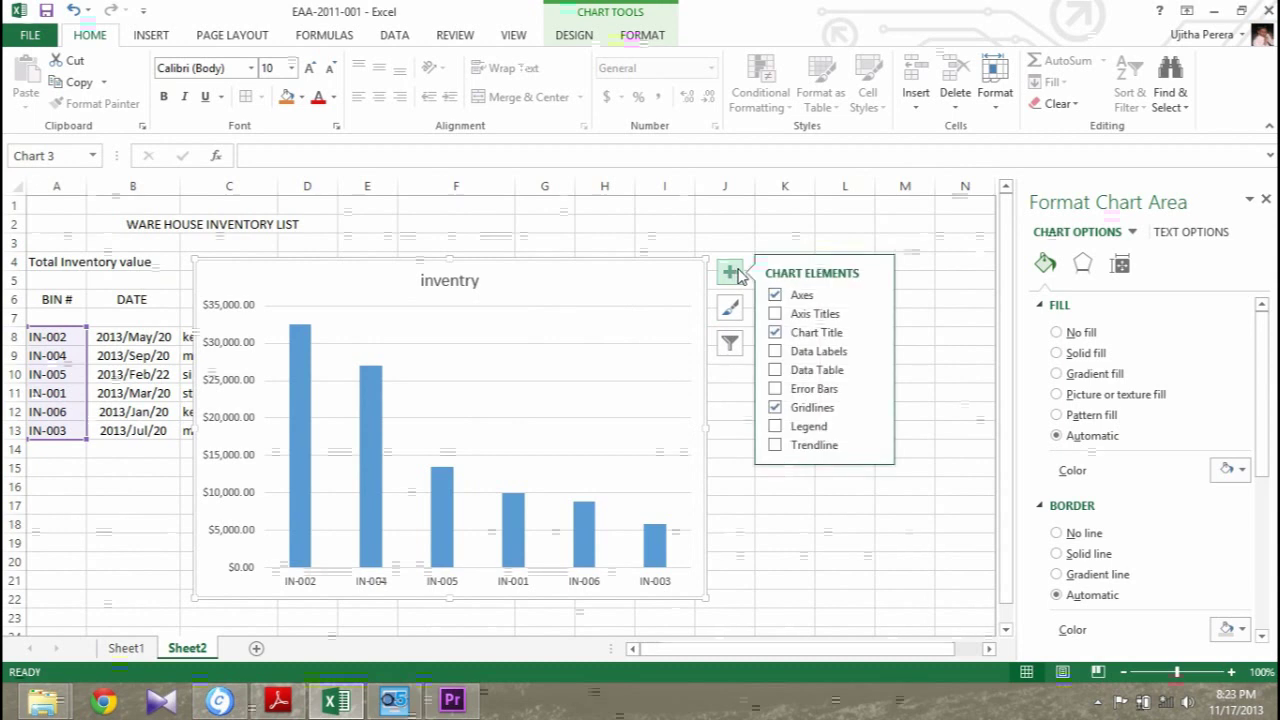
left_click(776, 314)
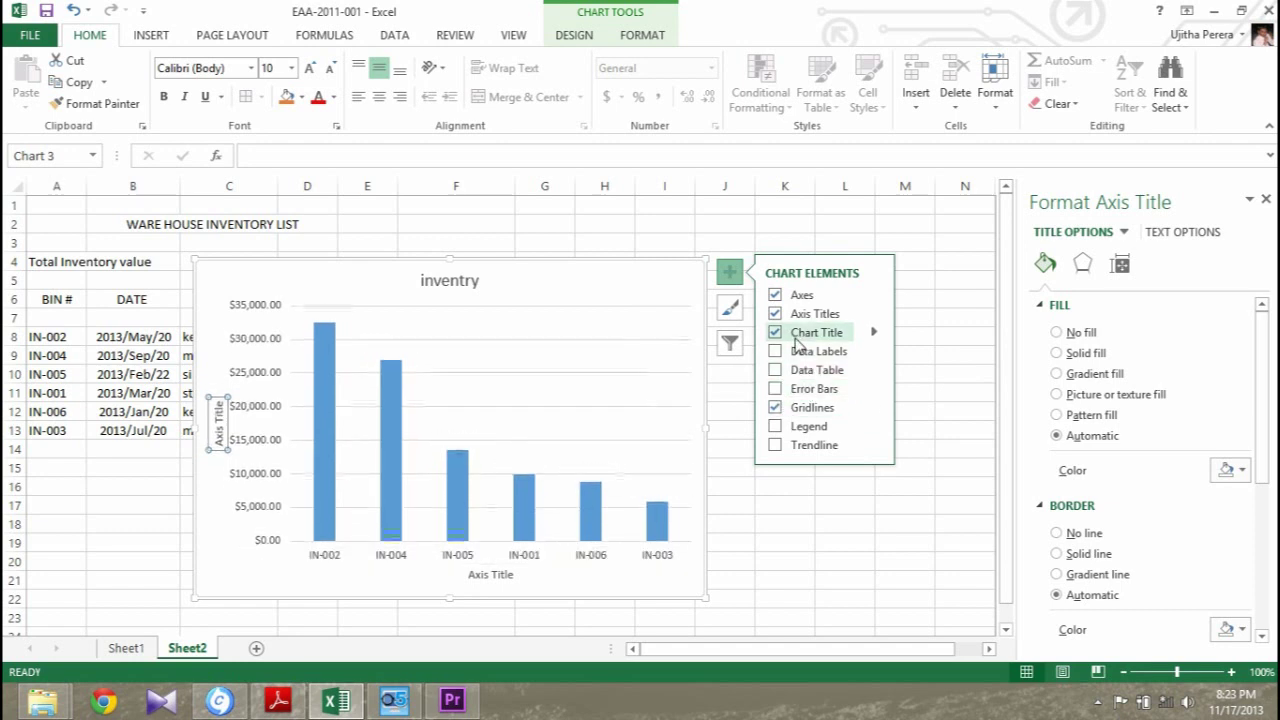
left_click(278, 701)
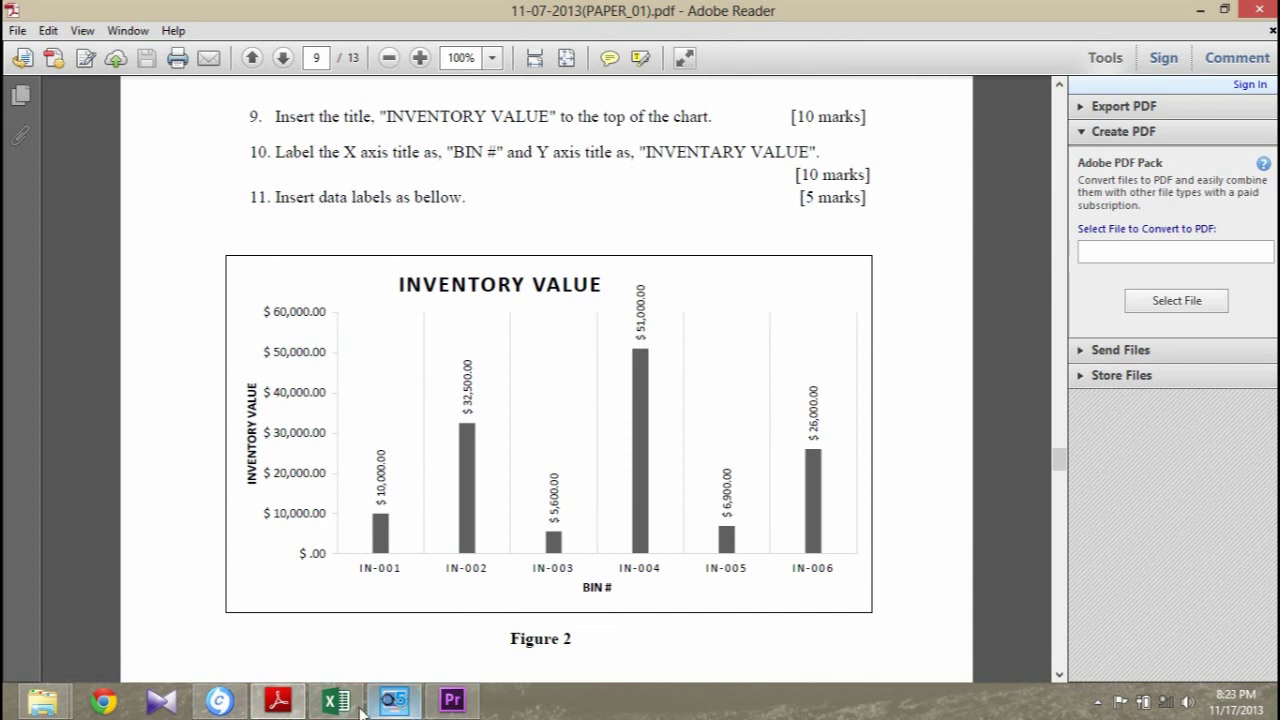
Step: Return from the exam PDF to the Excel workbook
left_click(292, 708)
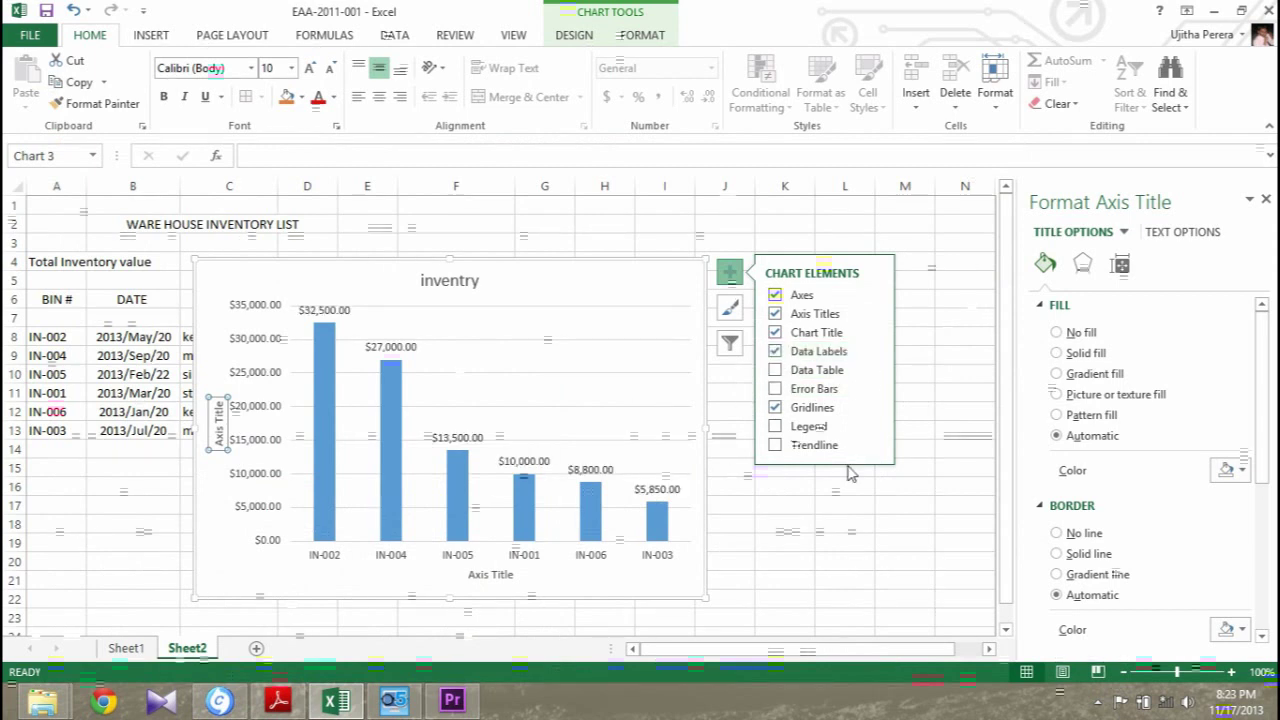
Step: Title the horizontal axis 'bin'
left_click(810, 511)
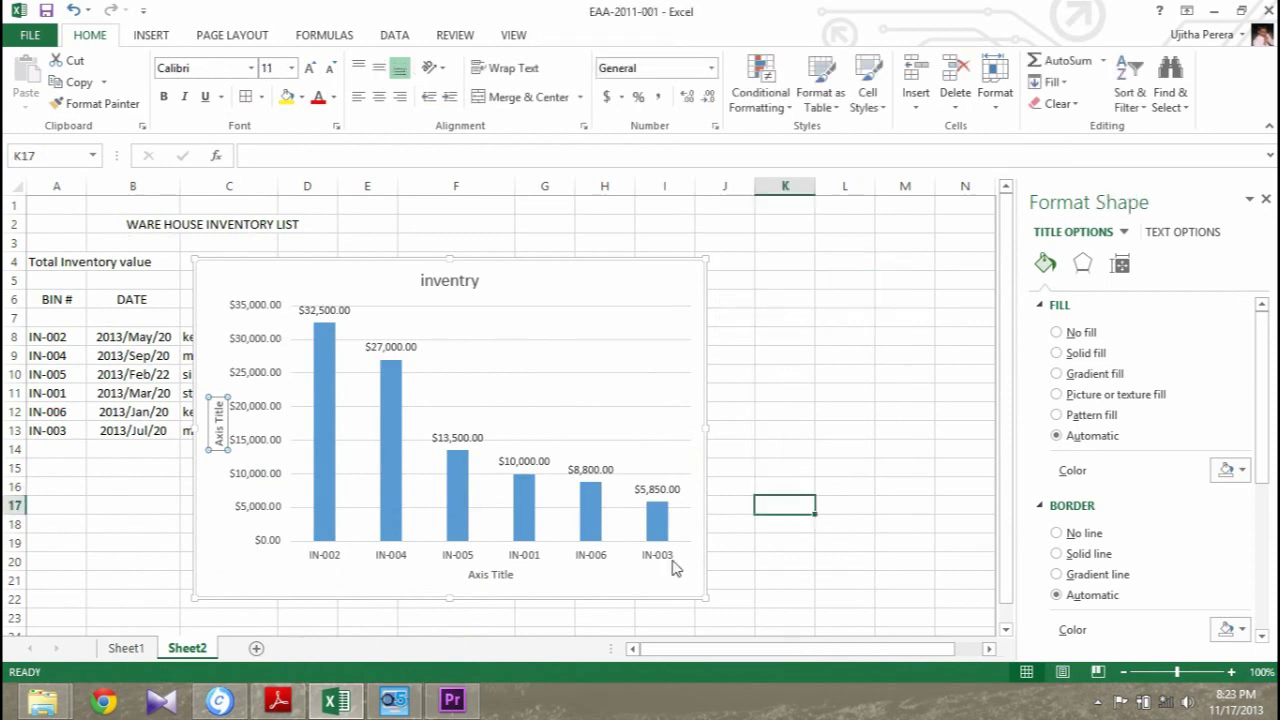
left_click(492, 578)
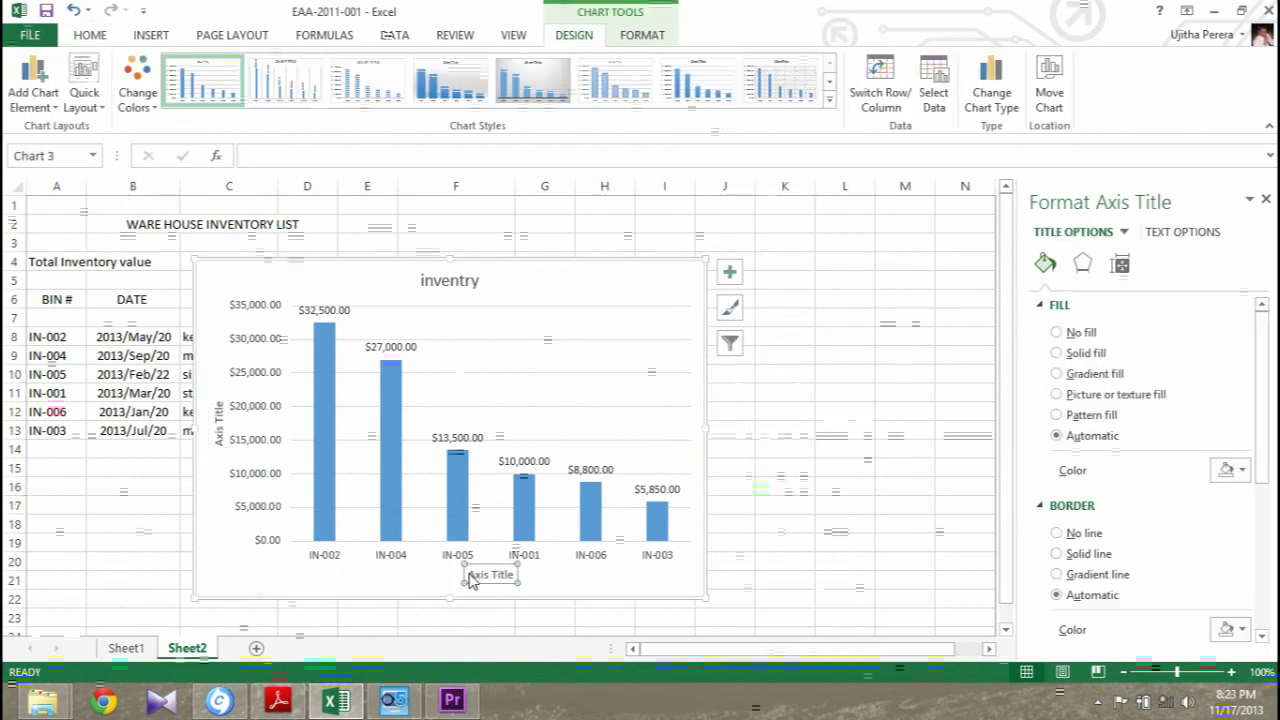
left_click_drag(470, 577, 510, 578)
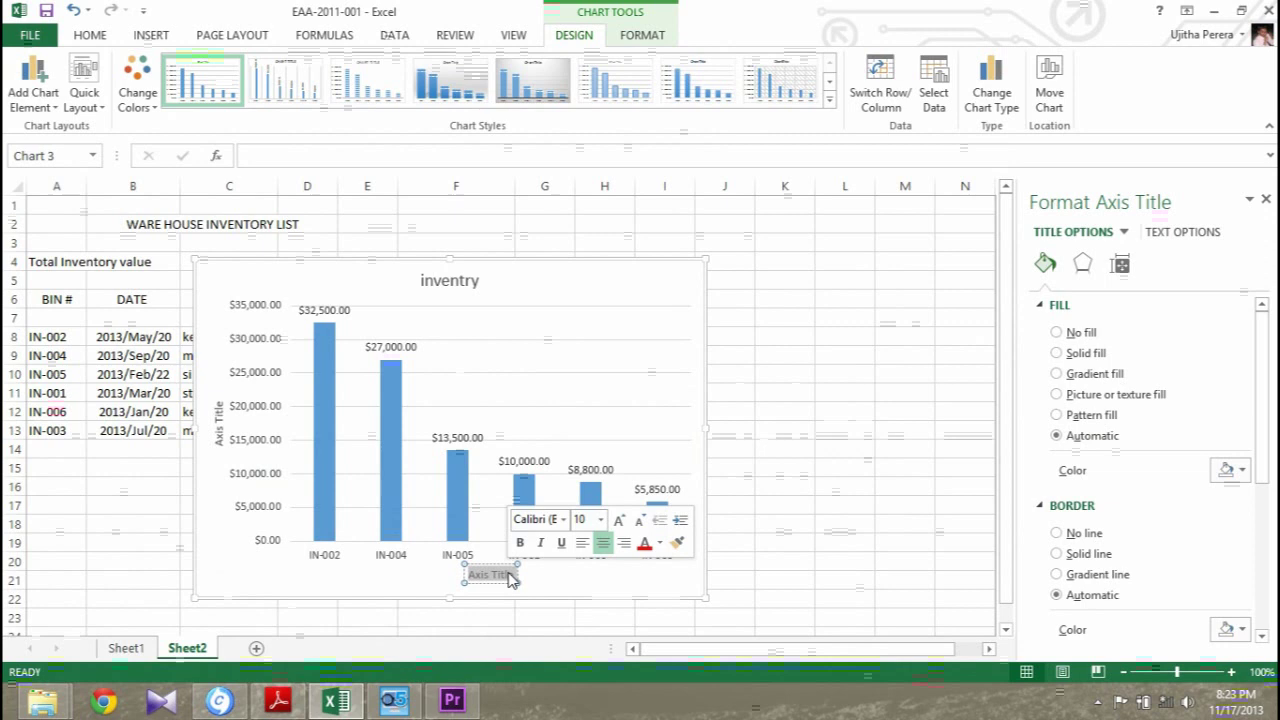
type("bin")
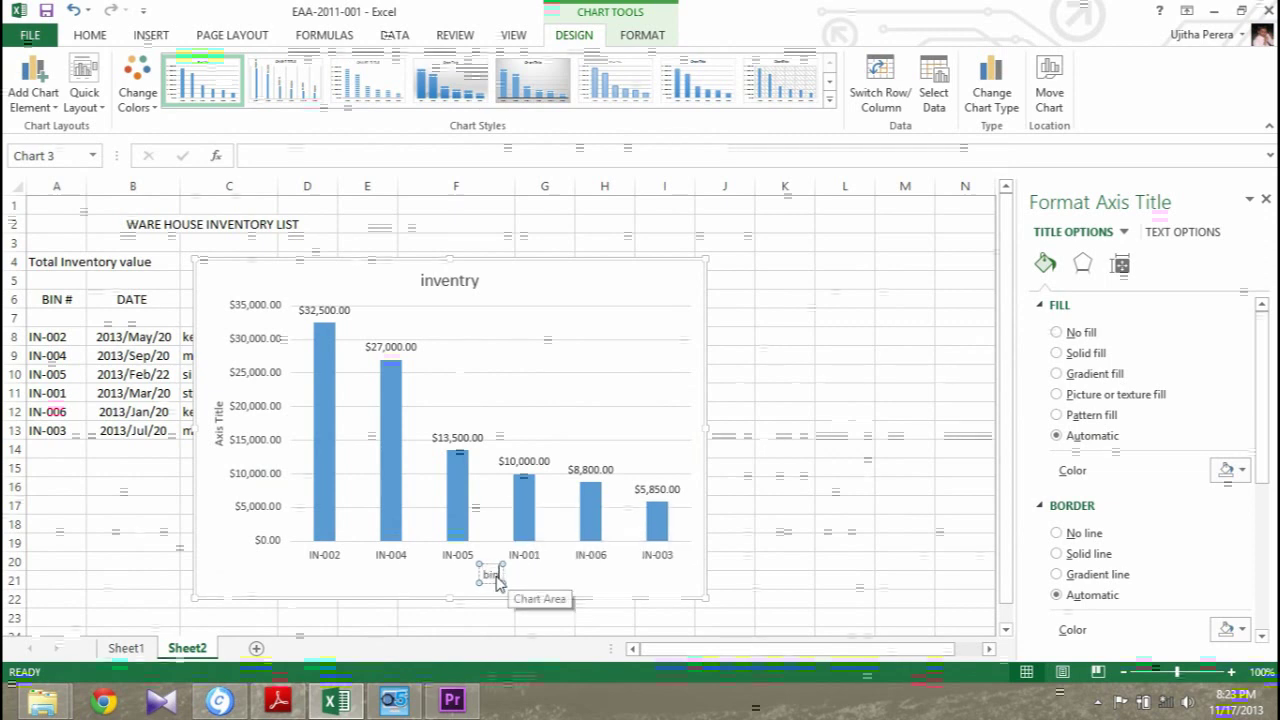
key("Return")
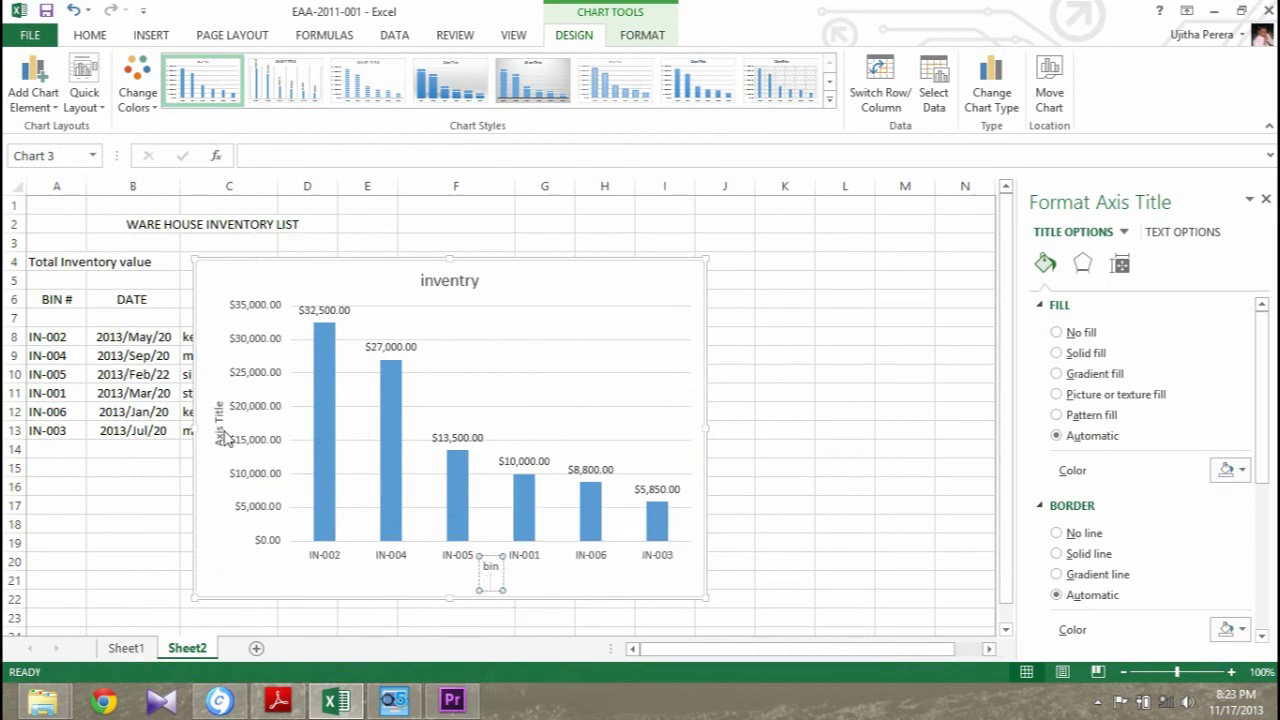
left_click(420, 582)
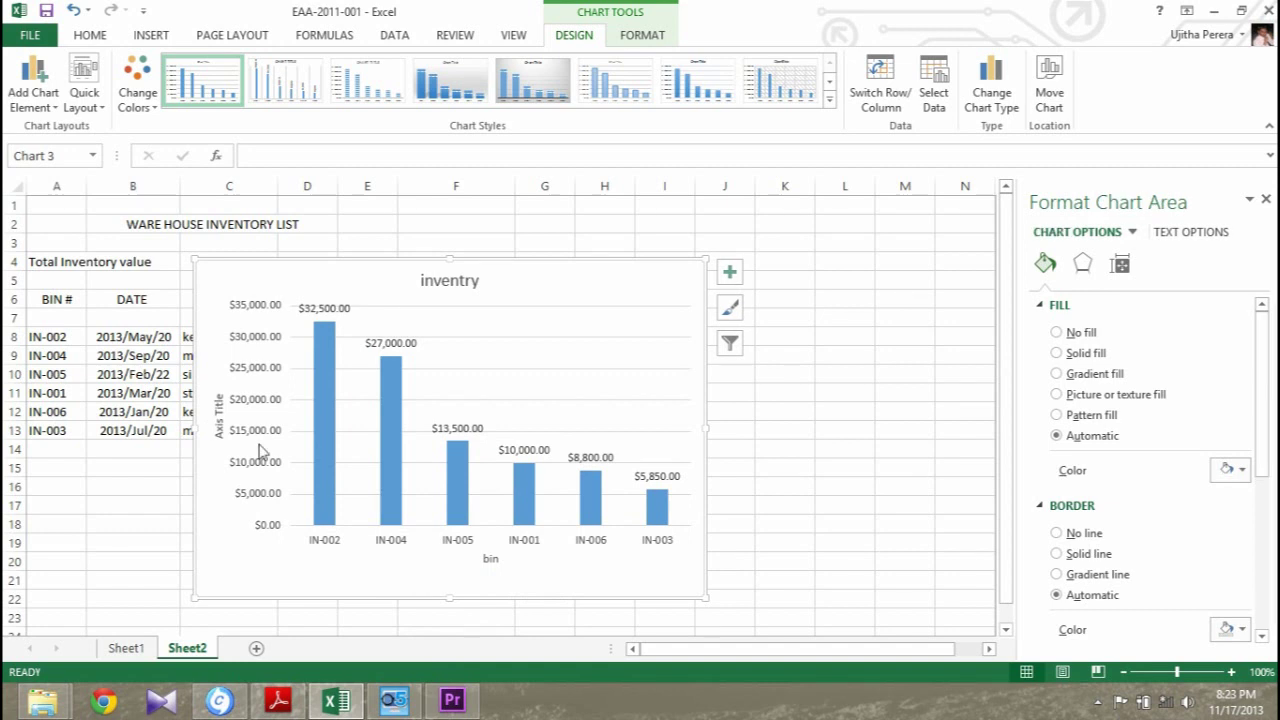
Step: Title the vertical axis 'inventry'
left_click(222, 420)
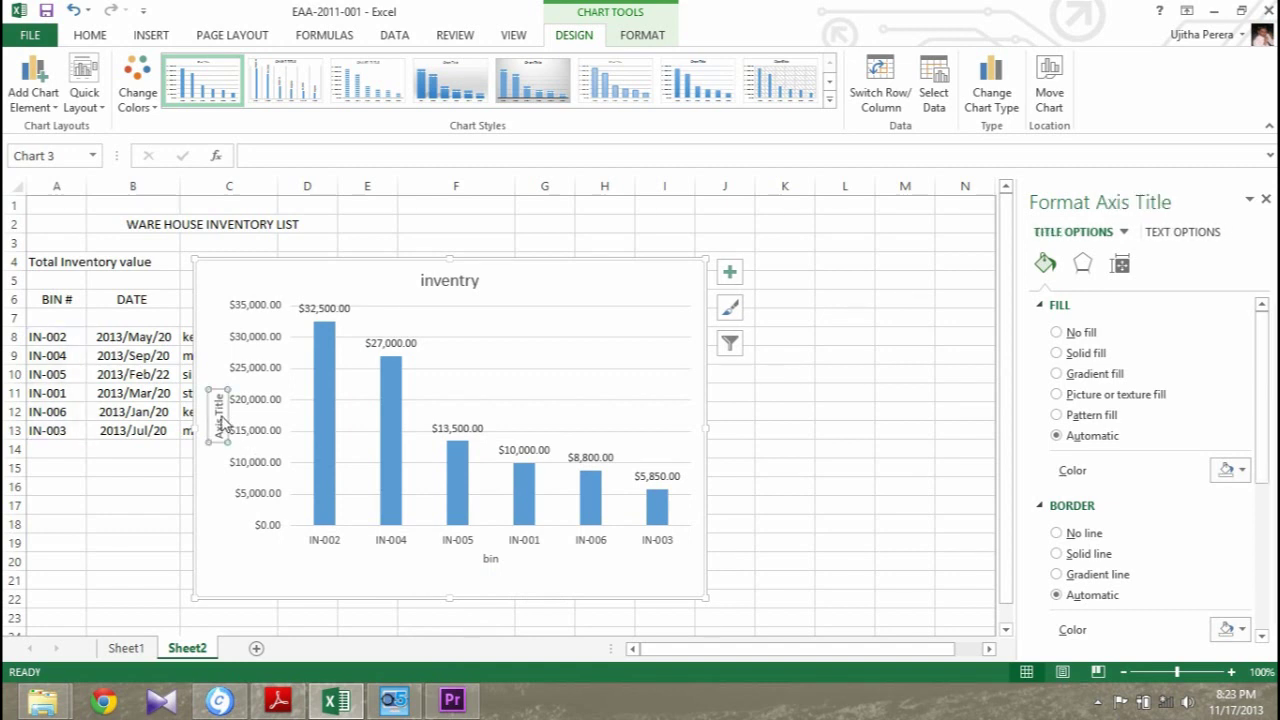
double_click(212, 400)
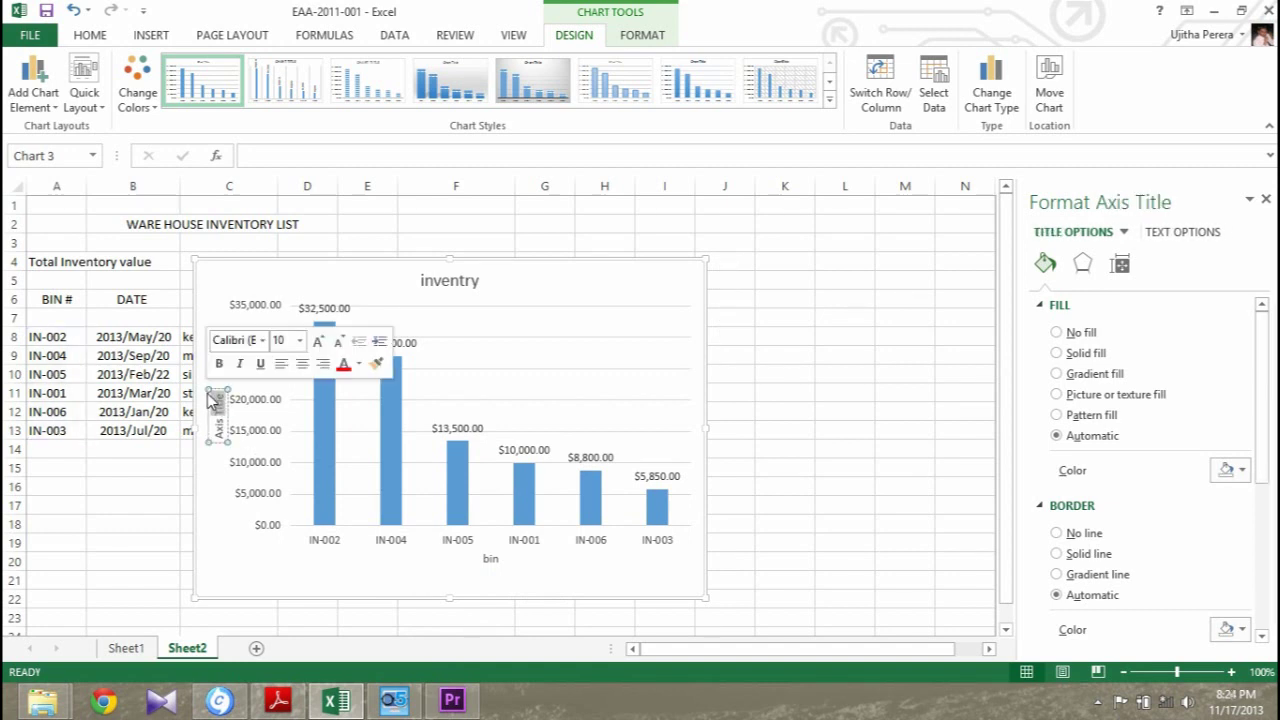
key("BackSpace")
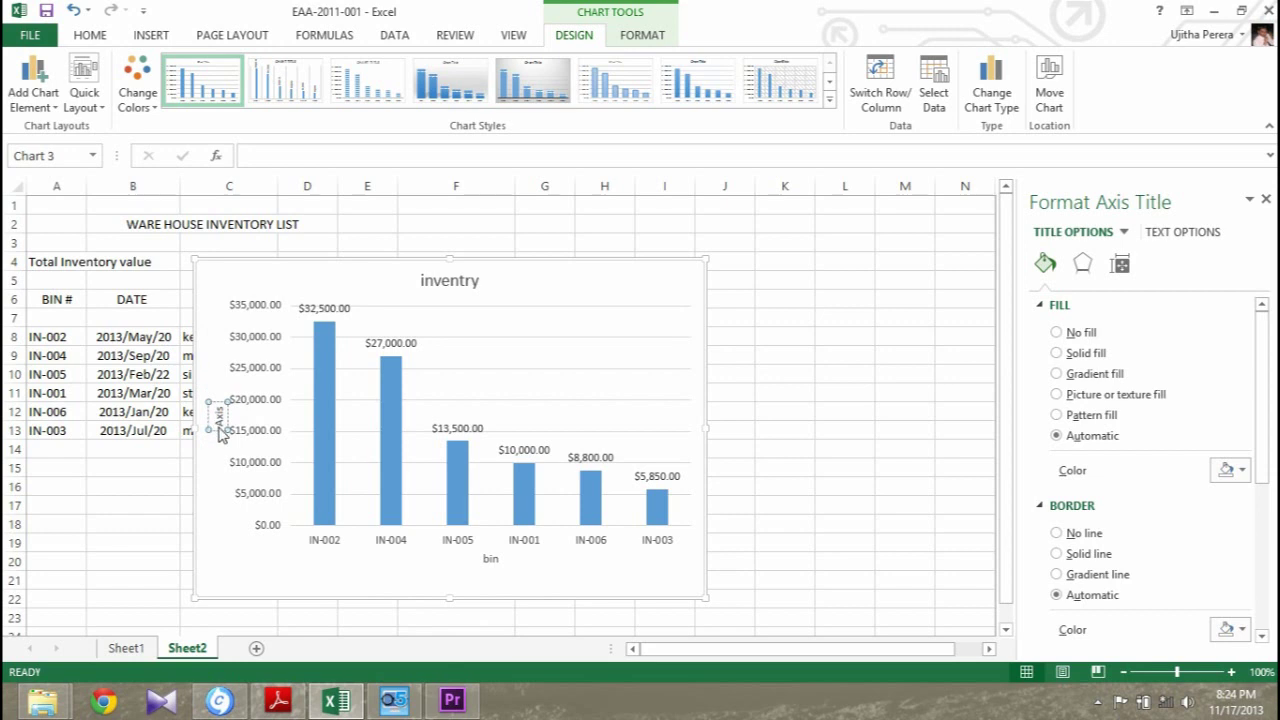
key("BackSpace")
key("BackSpace")
key("BackSpace")
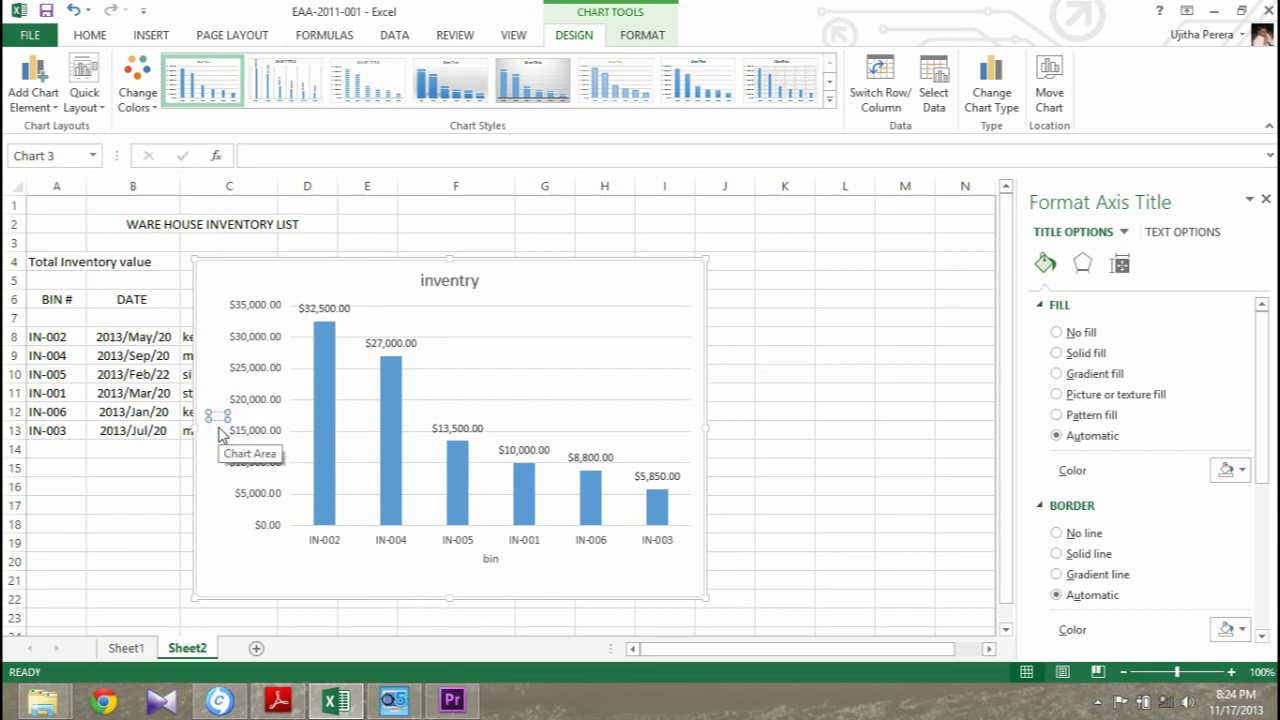
type("inven")
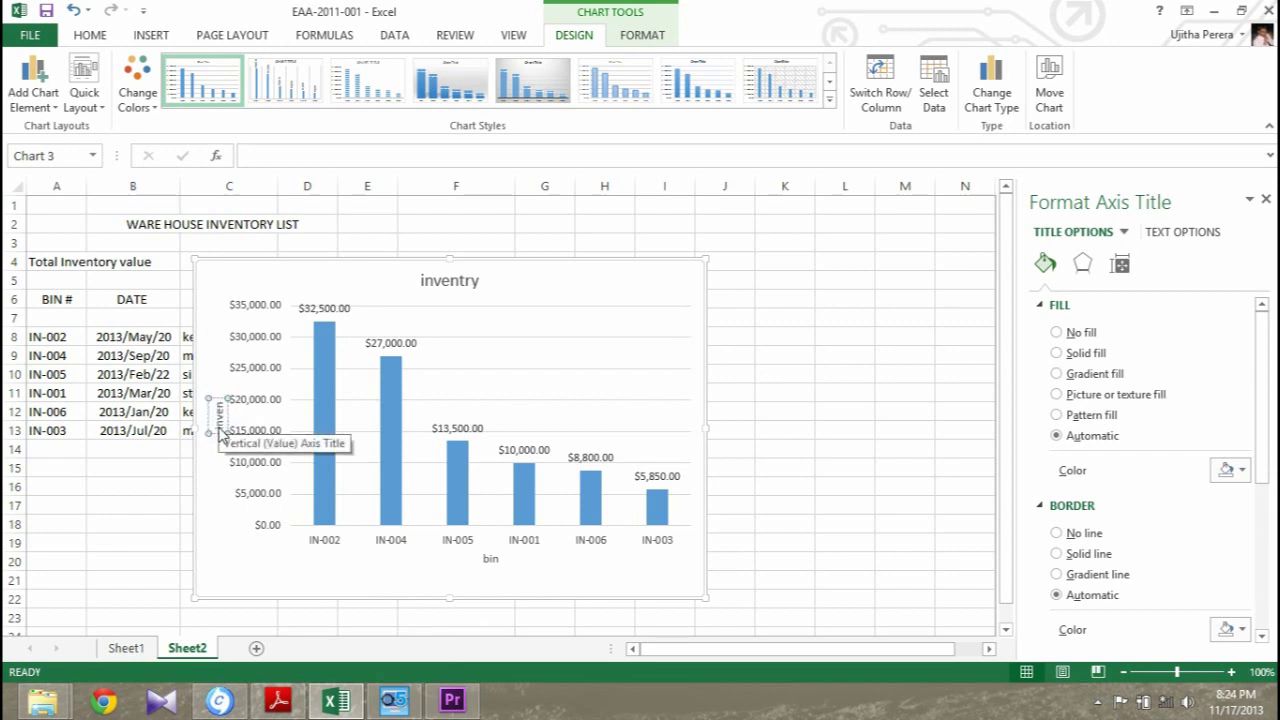
type("tr")
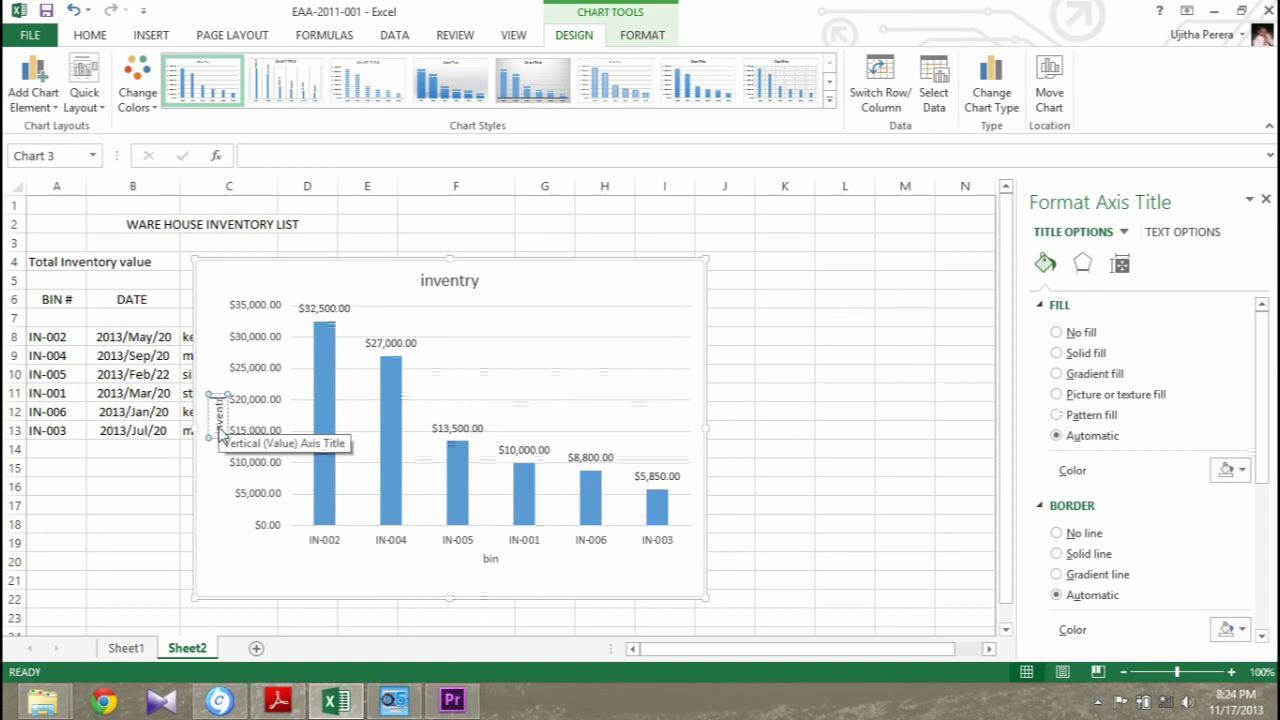
type("y")
key("Return")
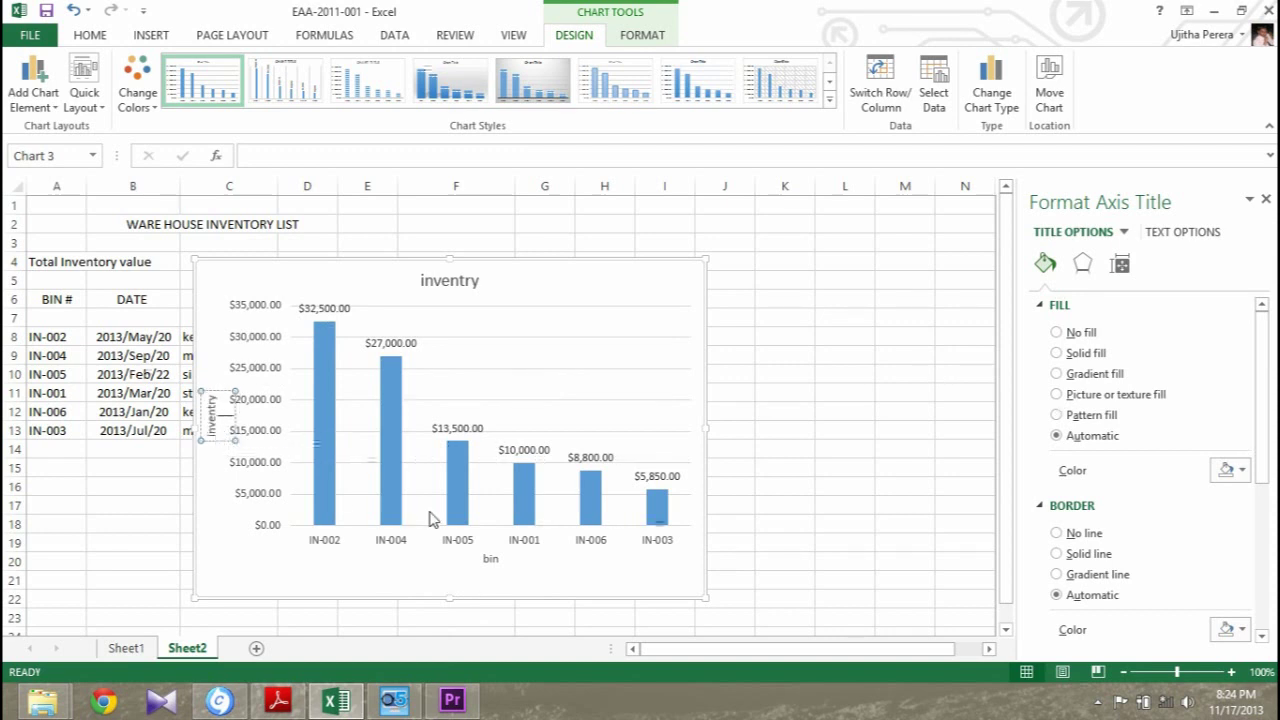
Step: Set the 'bin' axis title font size to 10.5
left_click(492, 560)
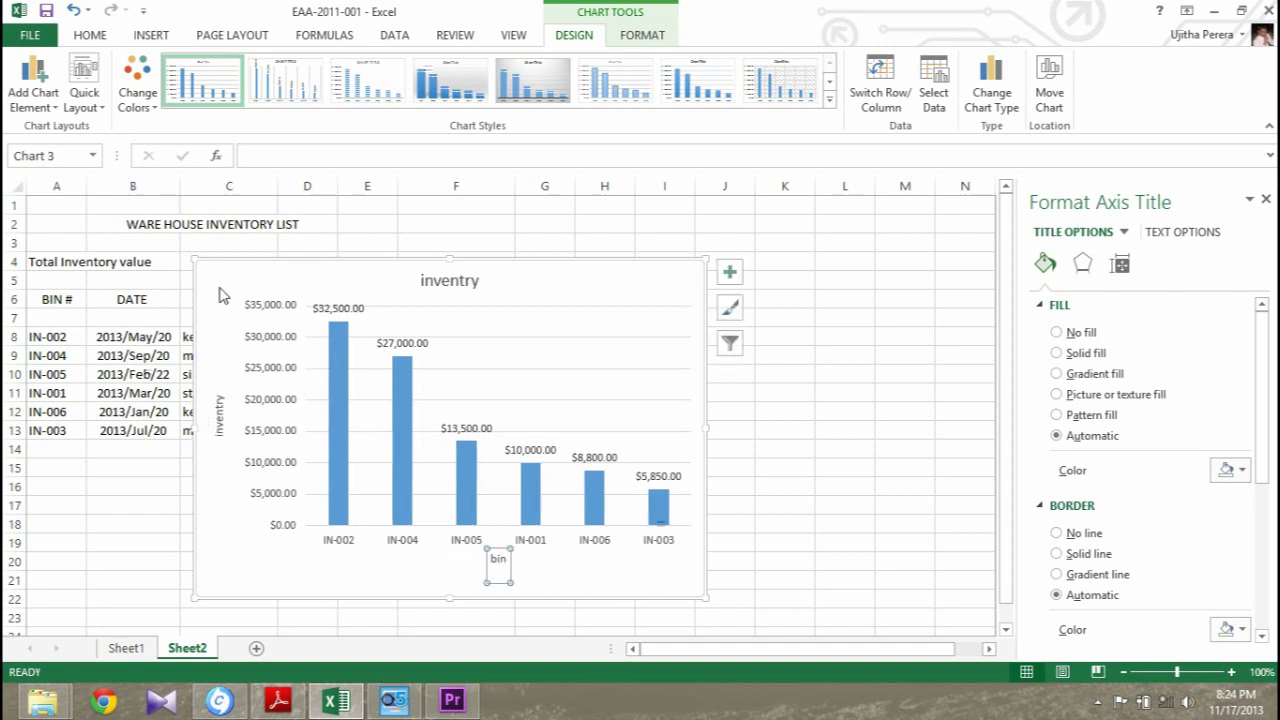
left_click(89, 35)
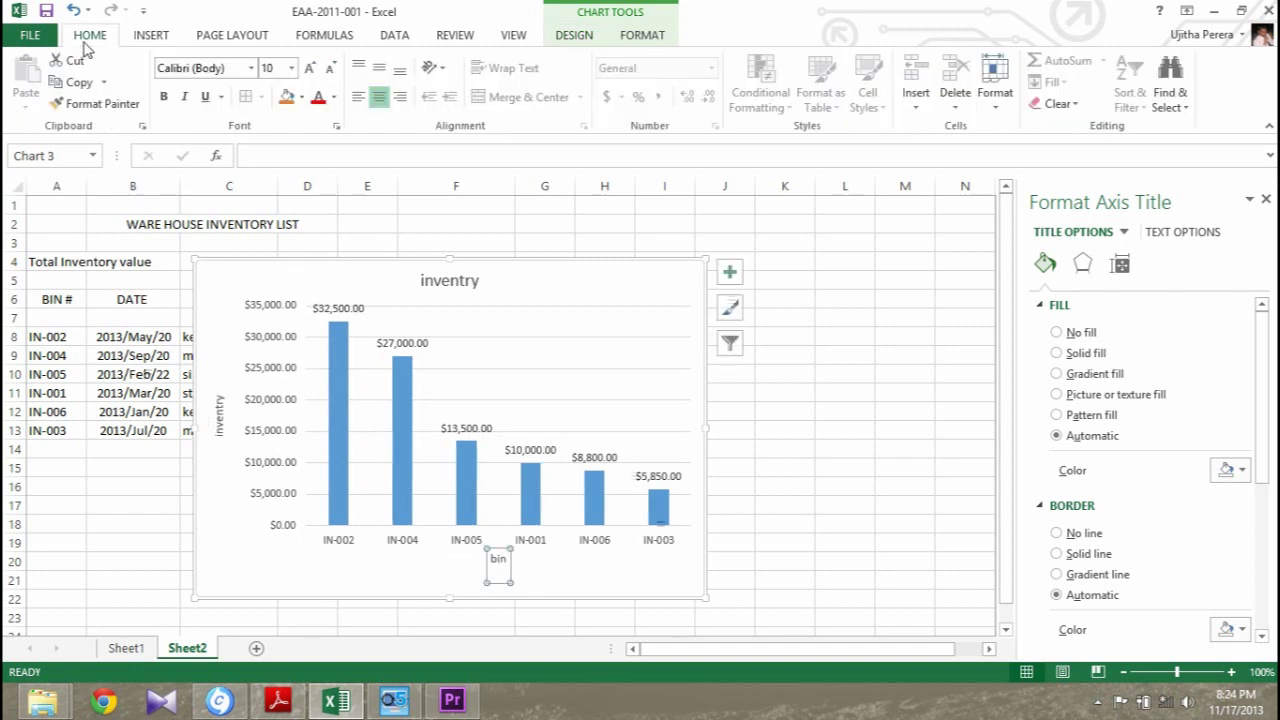
left_click(317, 70)
left_click(317, 70)
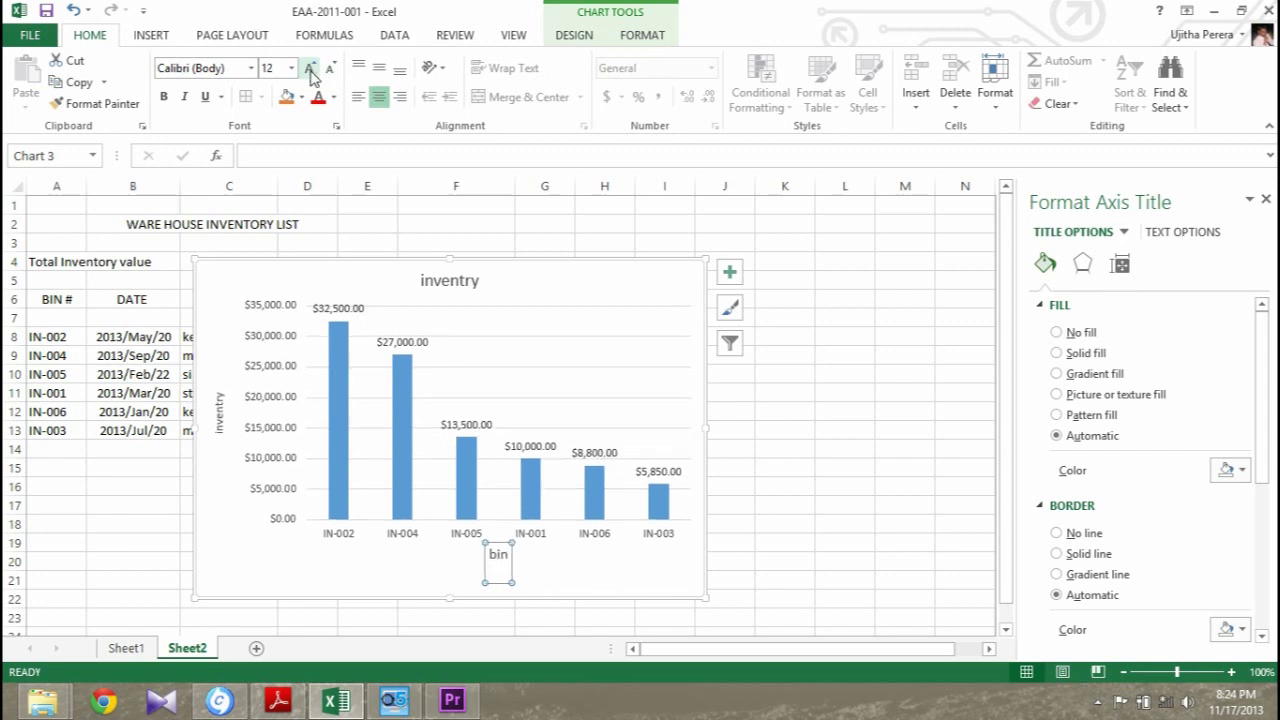
left_click(330, 72)
left_click(330, 72)
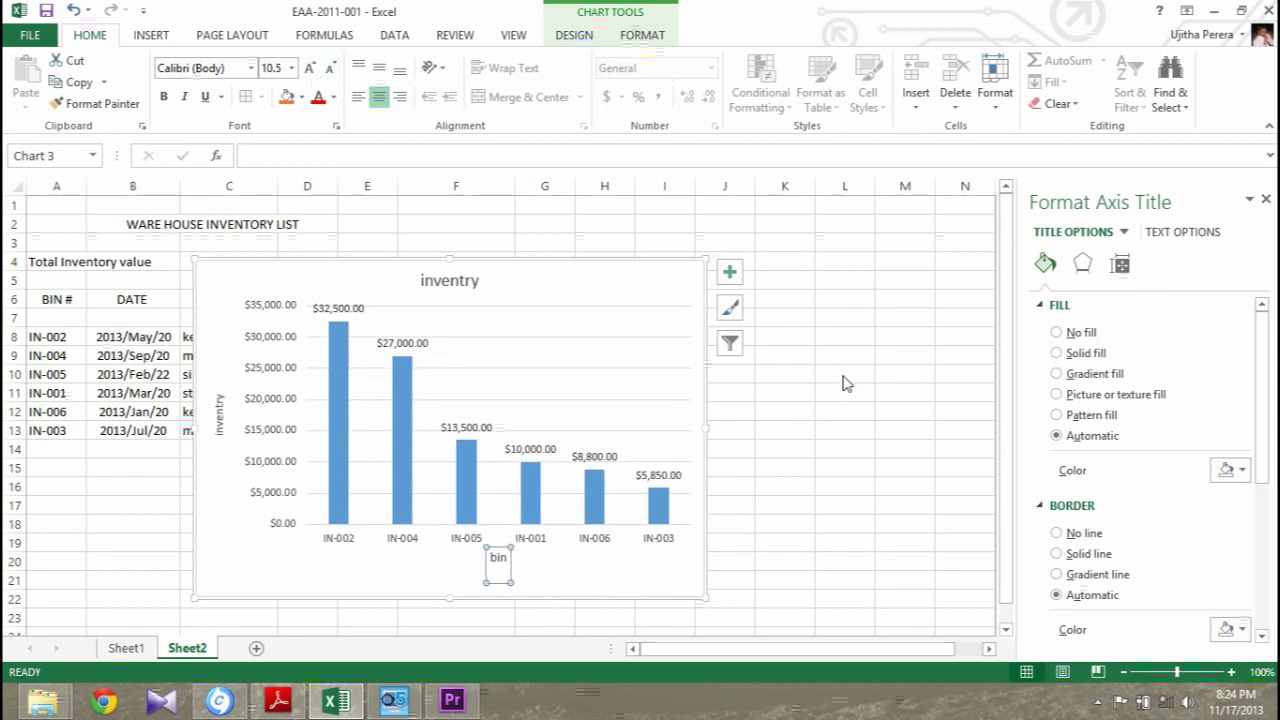
scroll(812, 408, "down", 1)
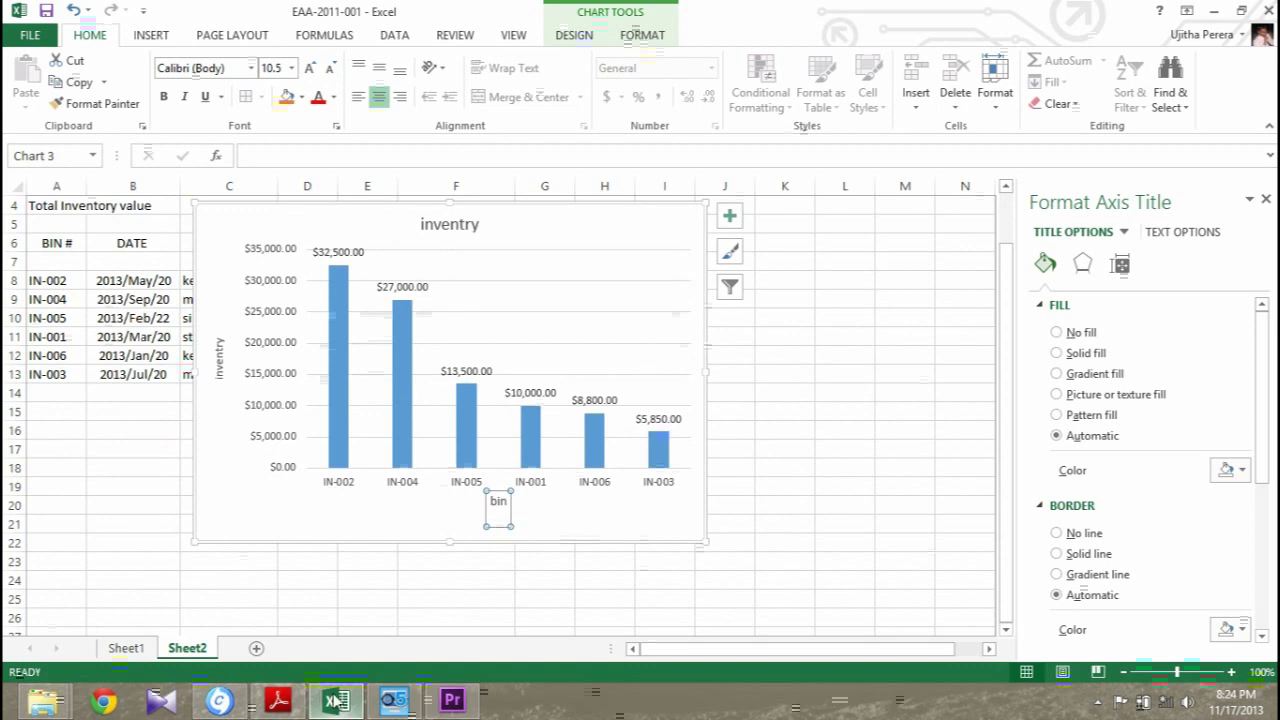
Step: Compare the chart with Figure 2 and tasks 9–11 in the exam PDF, then return to Excel
left_click(278, 700)
scroll(370, 530, "down", 2)
scroll(374, 510, "down", 4)
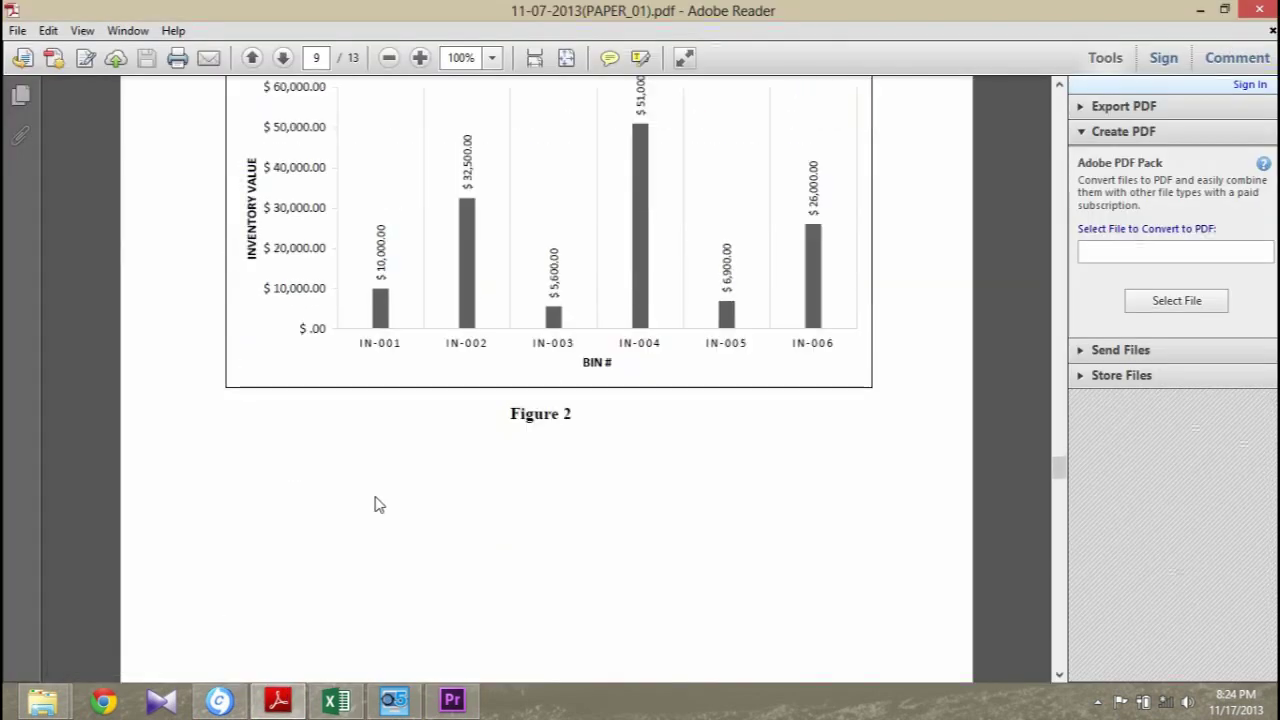
scroll(374, 503, "up", 2)
scroll(370, 490, "down", 1)
scroll(422, 376, "down", 1)
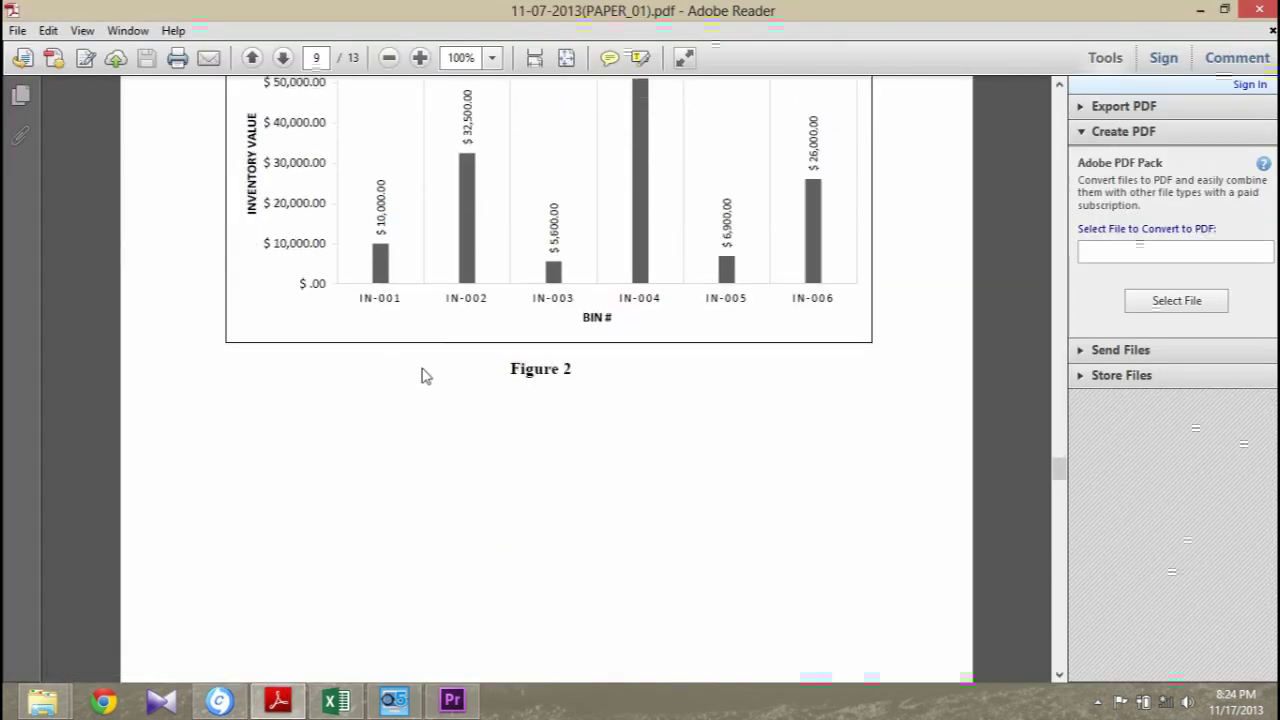
scroll(422, 376, "up", 5)
scroll(422, 376, "up", 10)
scroll(422, 376, "down", 4)
scroll(432, 362, "up", 3)
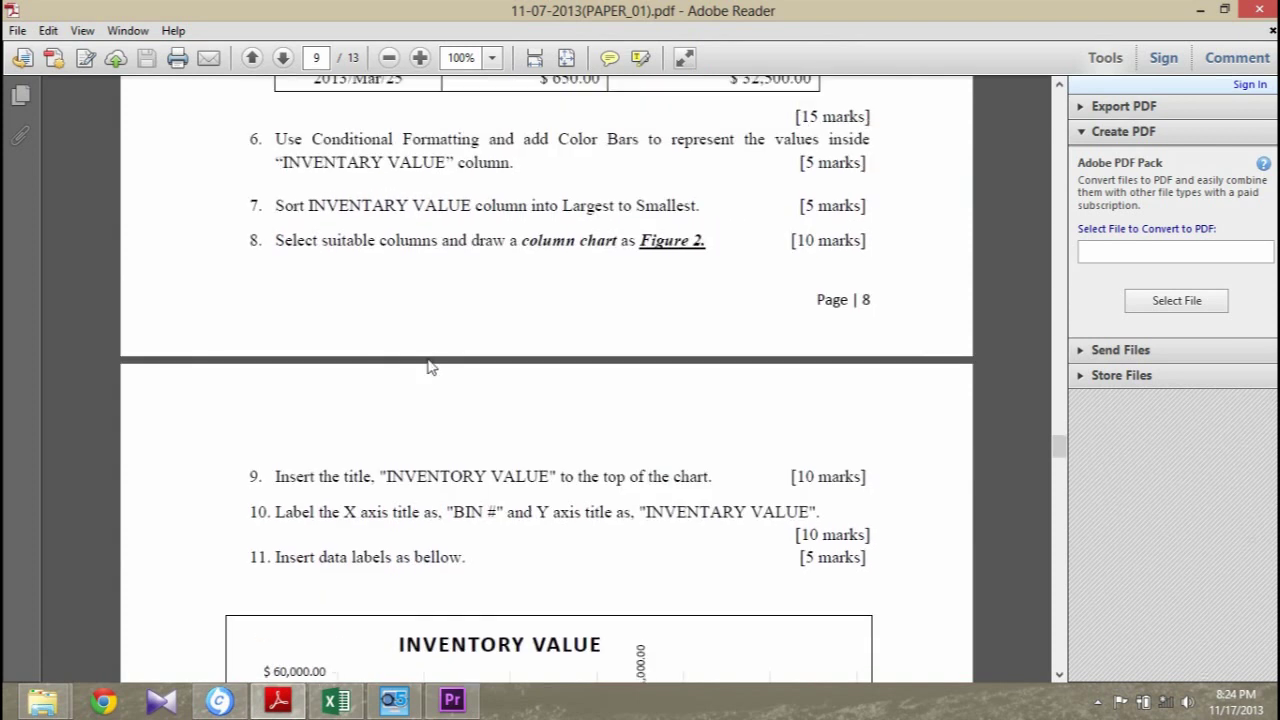
scroll(429, 365, "down", 2)
scroll(428, 362, "down", 3)
scroll(432, 358, "down", 2)
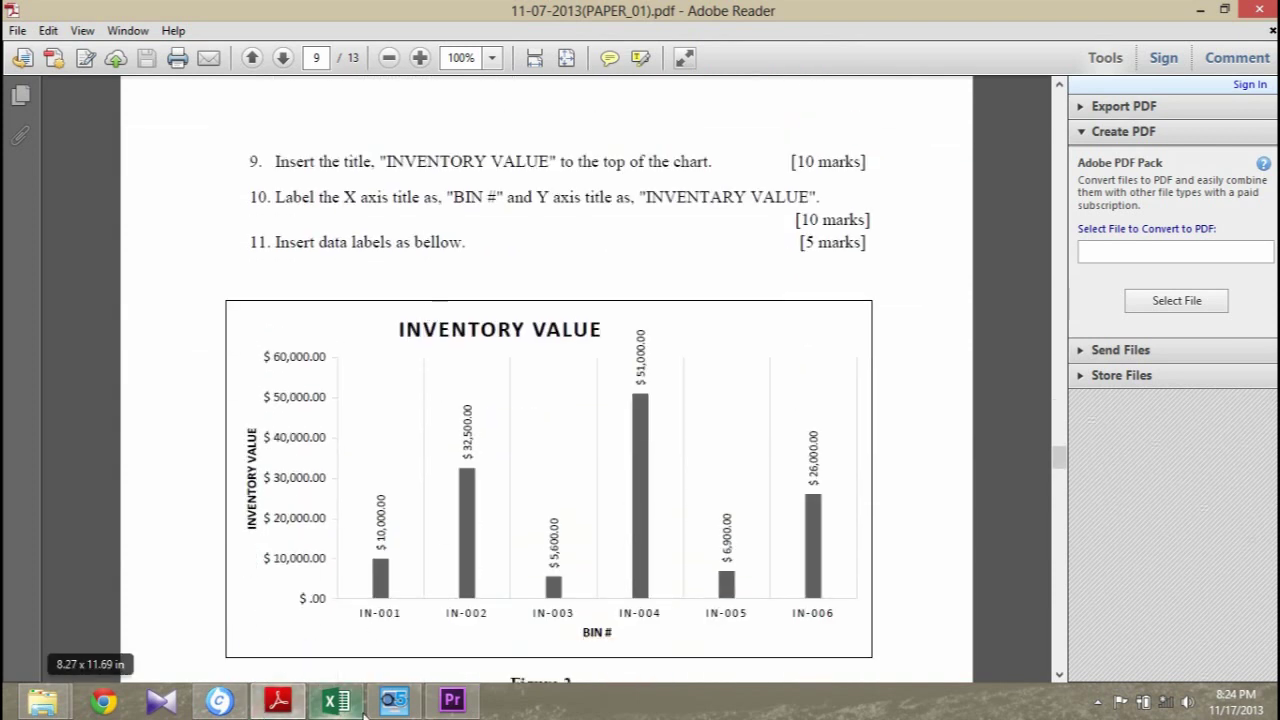
left_click(329, 705)
Step: Move the chart below the inventory table
scroll(520, 480, "down", 2)
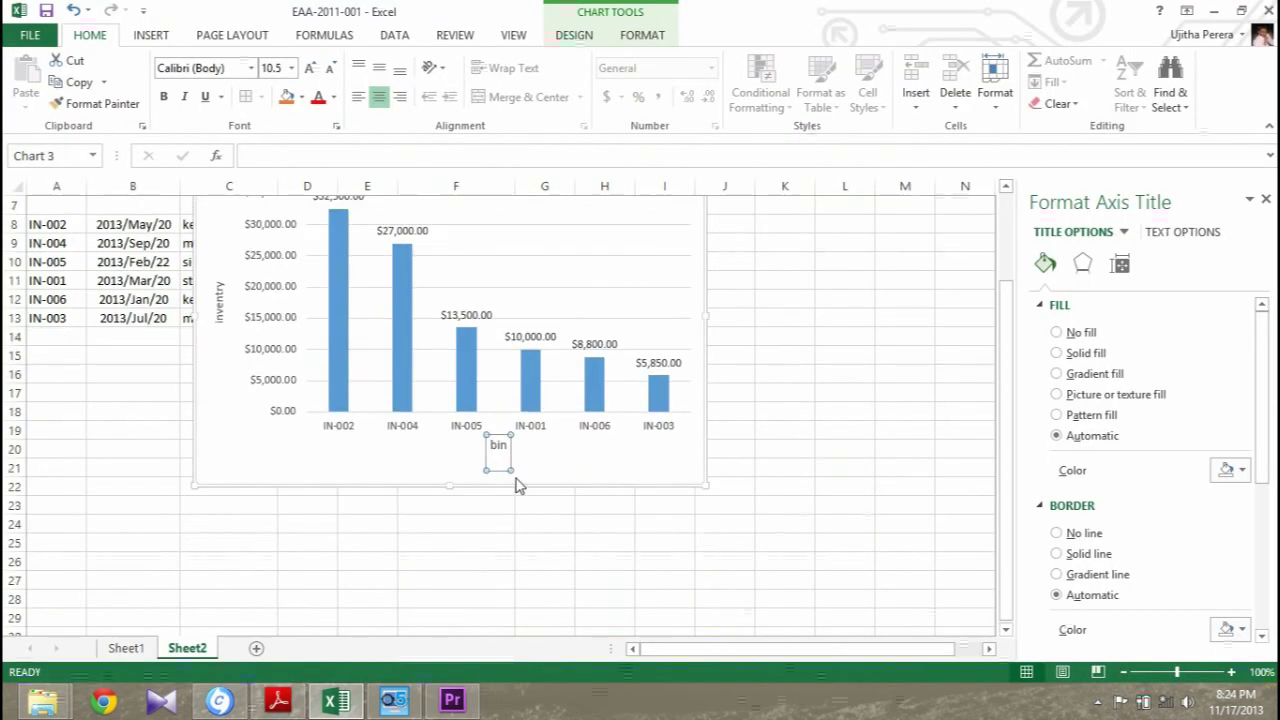
scroll(528, 480, "up", 2)
scroll(370, 380, "down", 2)
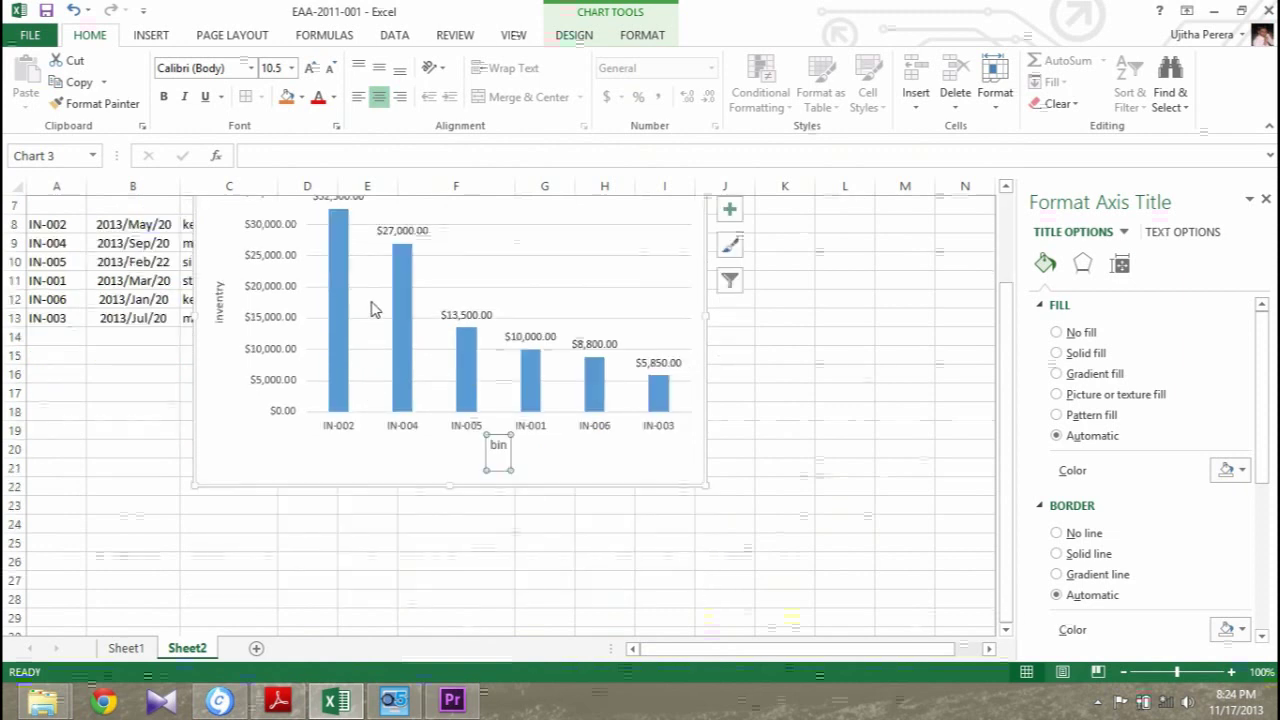
scroll(372, 315, "up", 2)
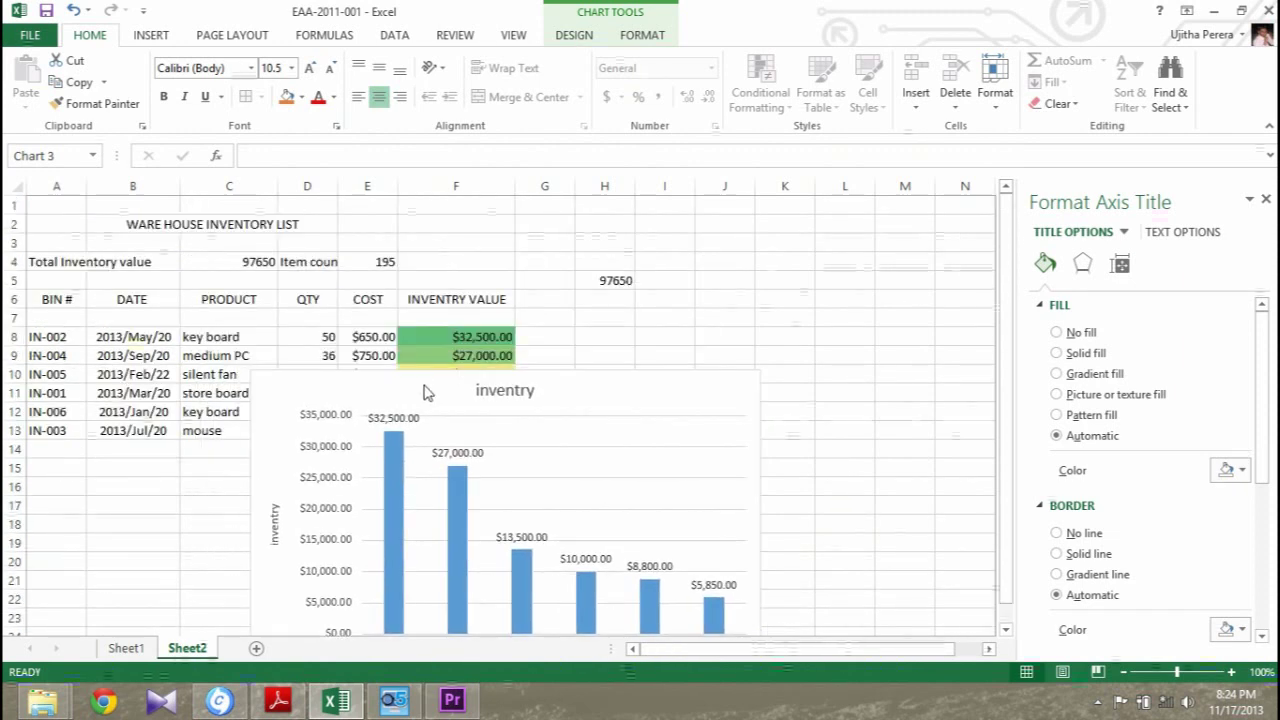
mouse_move(370, 290)
left_mouse_down()
mouse_move(368, 553)
mouse_move(330, 441)
left_mouse_up()
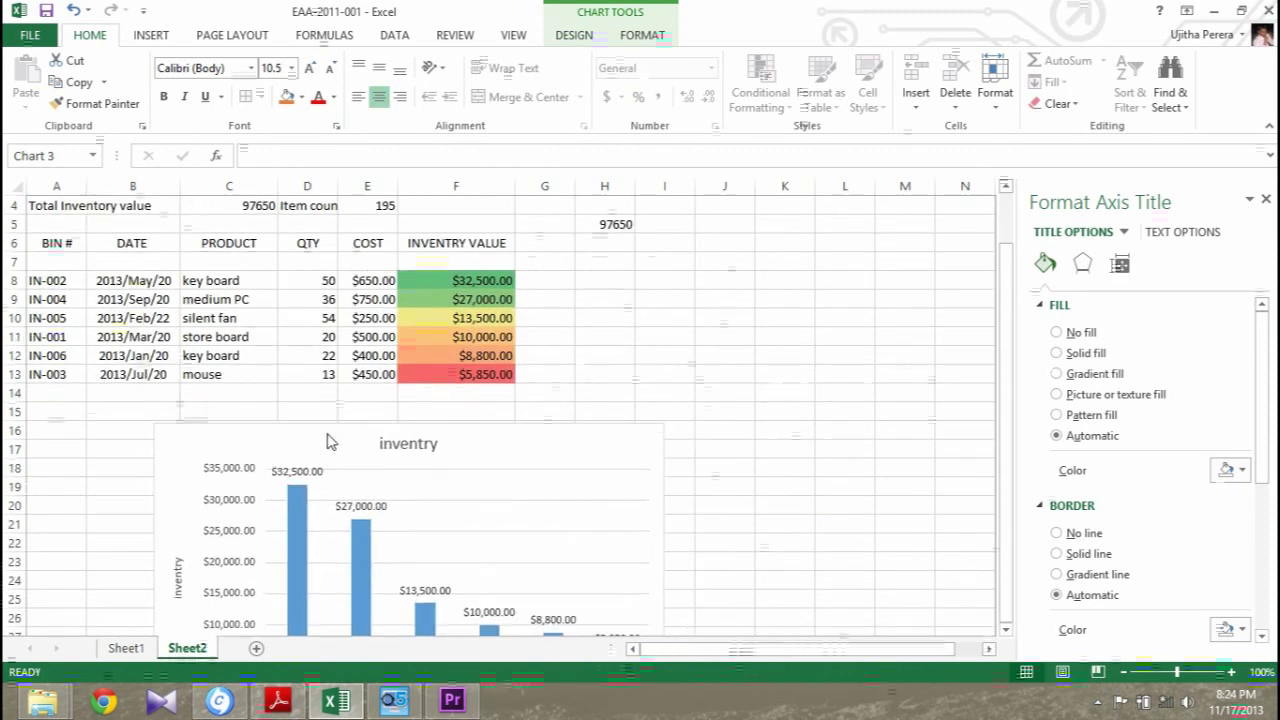
scroll(808, 437, "down", 3)
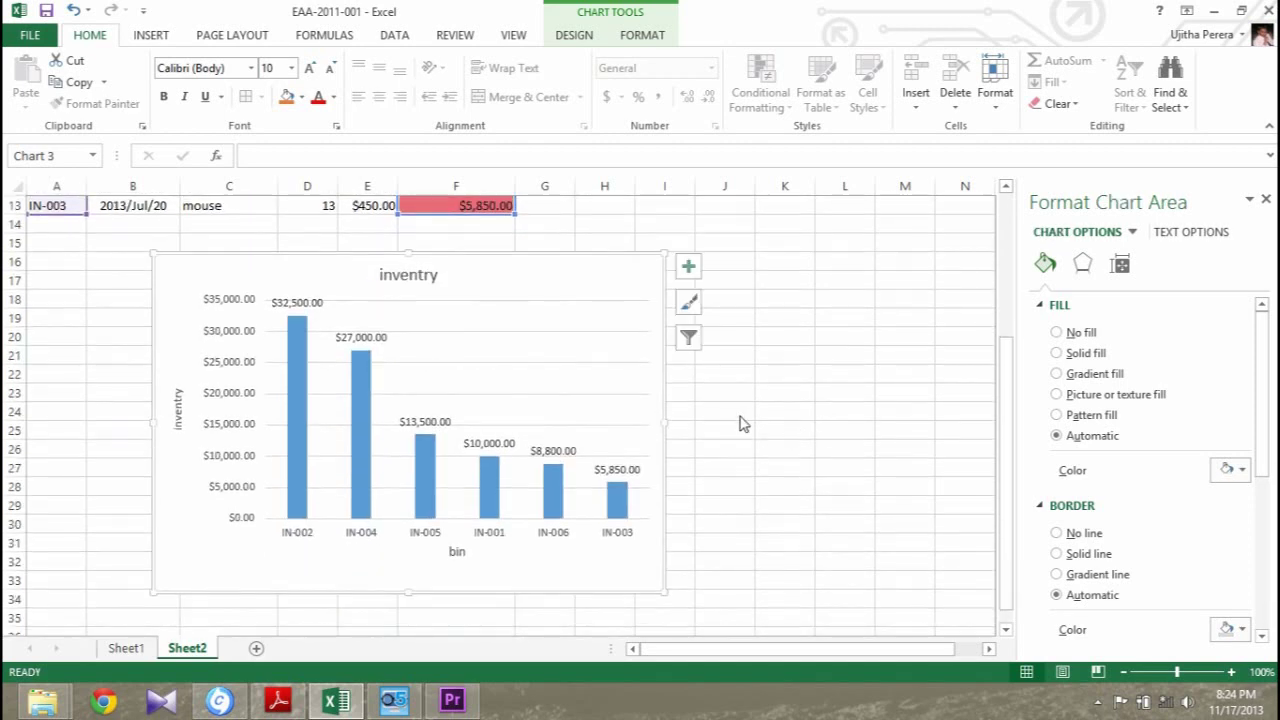
scroll(591, 420, "down", 1)
scroll(578, 323, "up", 3)
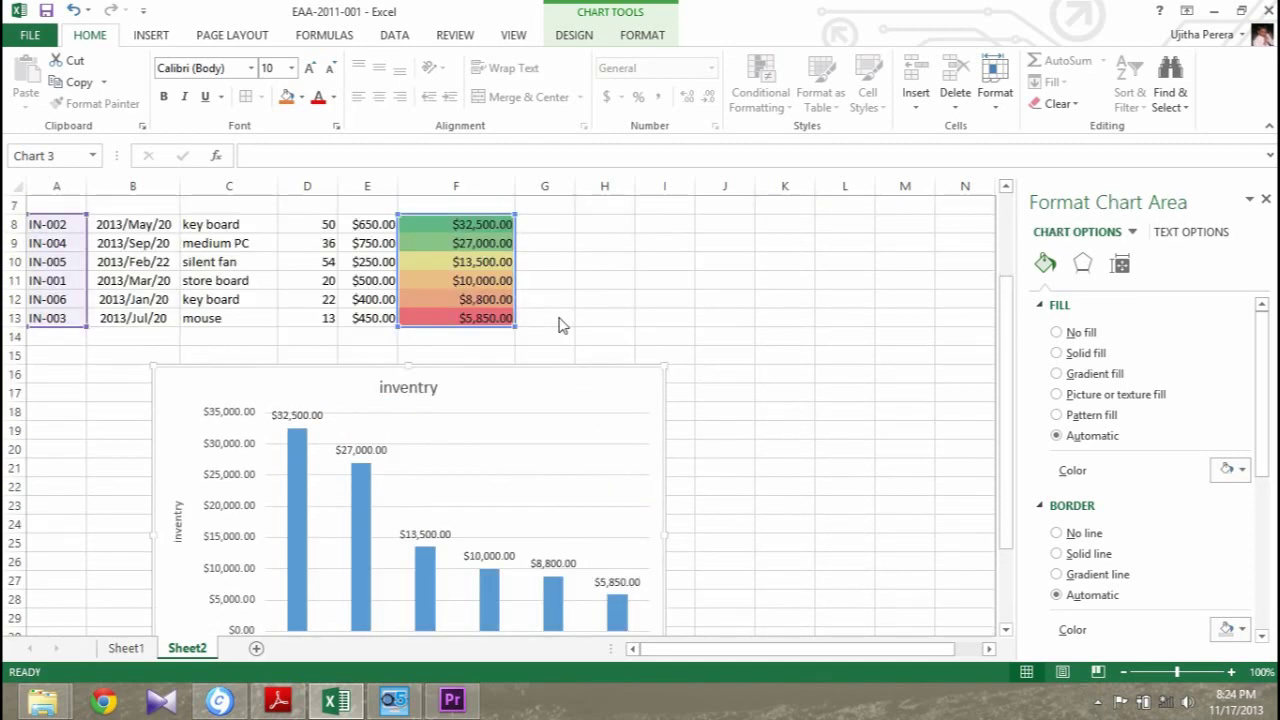
scroll(608, 323, "down", 1)
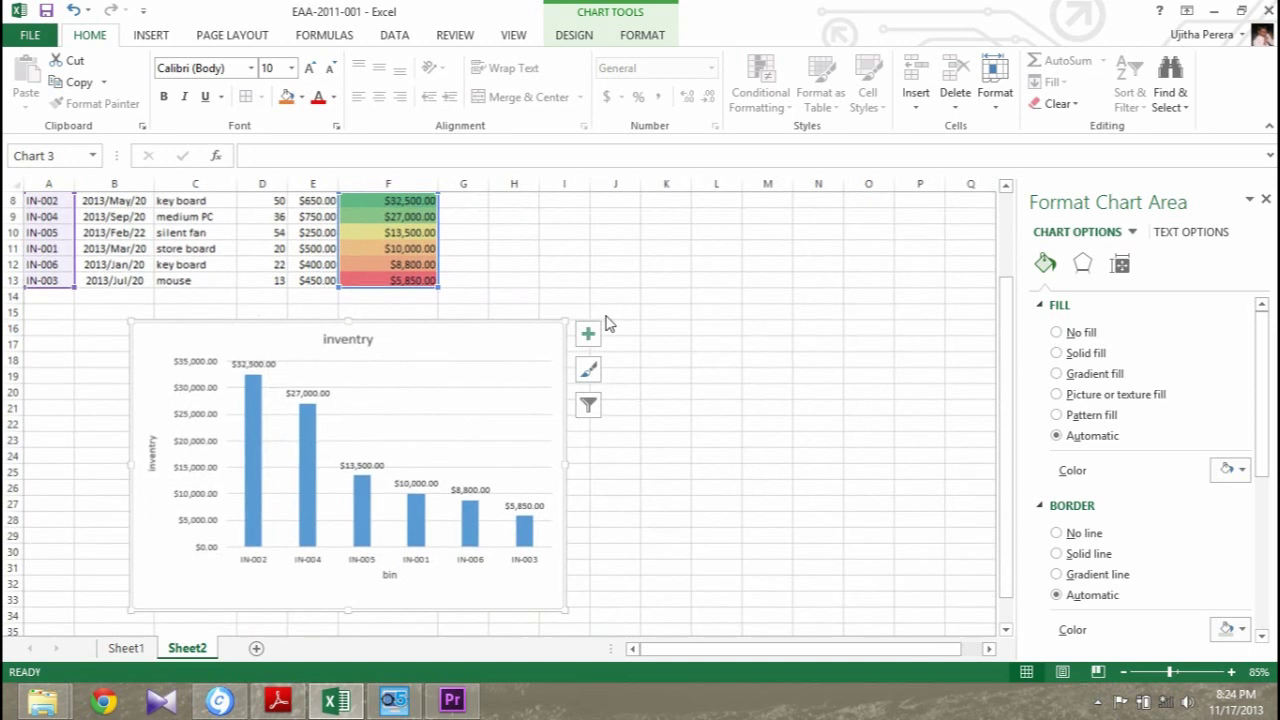
scroll(602, 320, "down", 1)
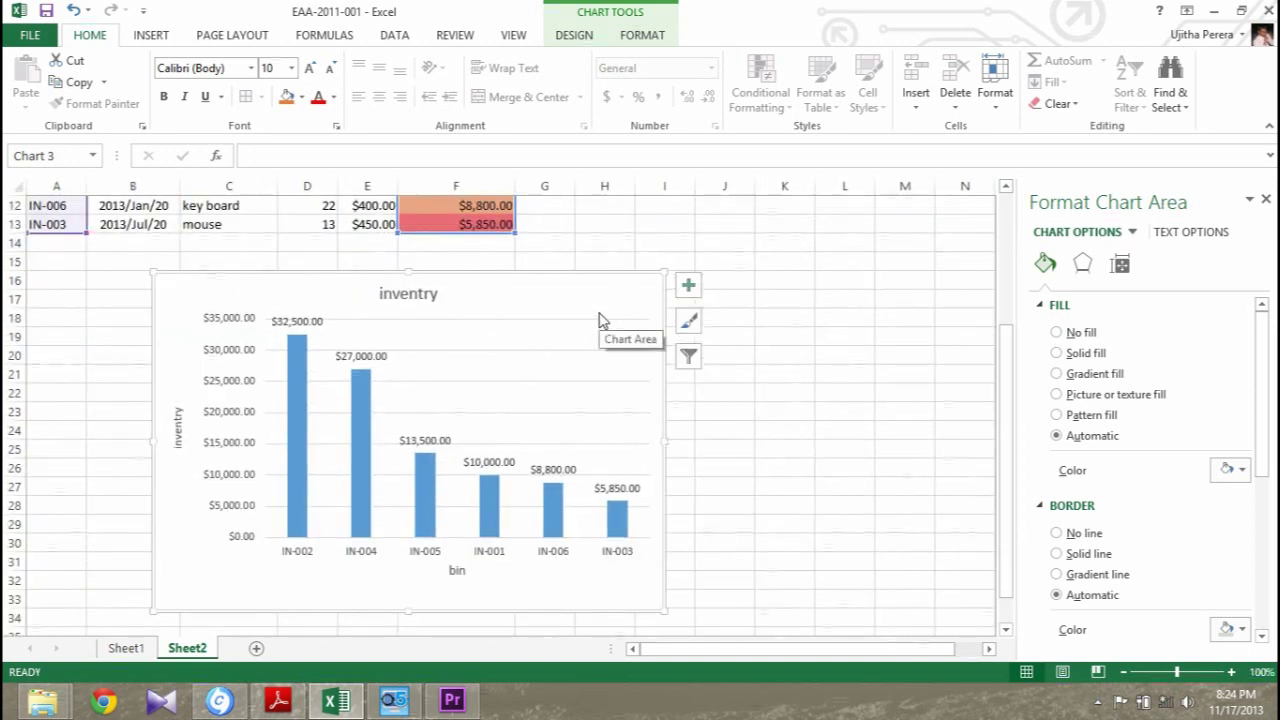
scroll(600, 322, "up", 4)
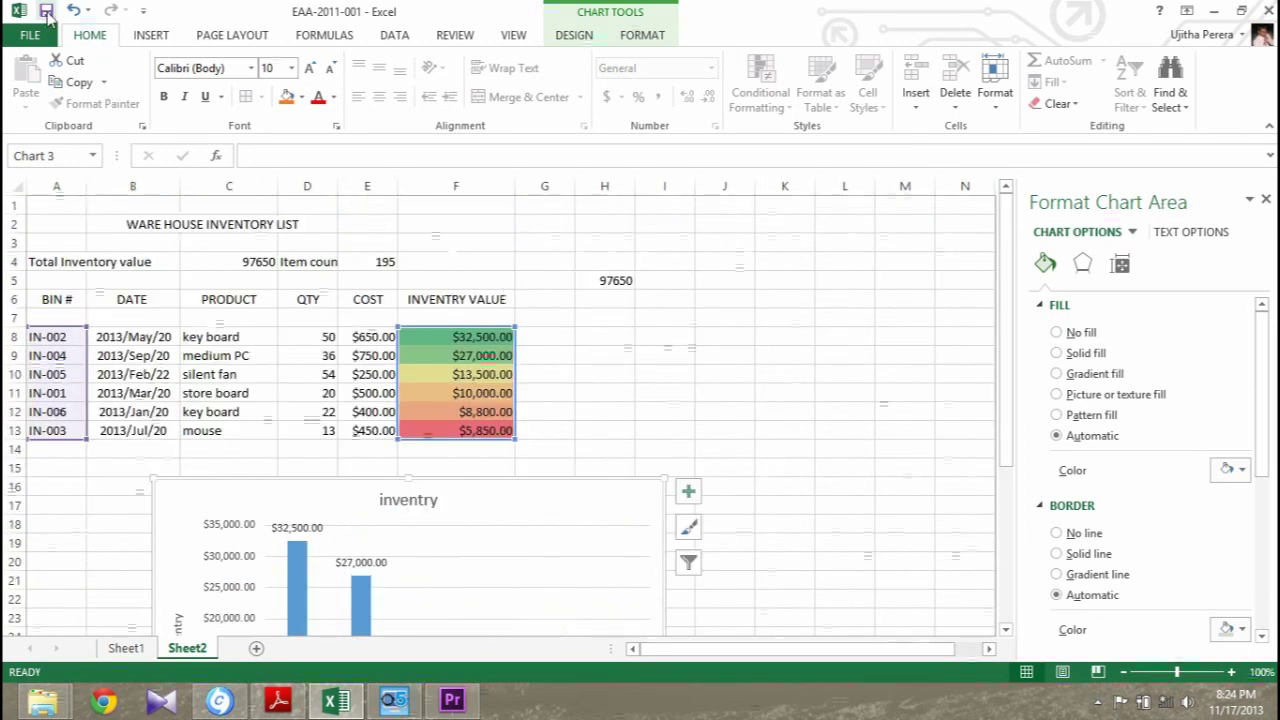
Step: Save the workbook and close Excel
left_click(30, 35)
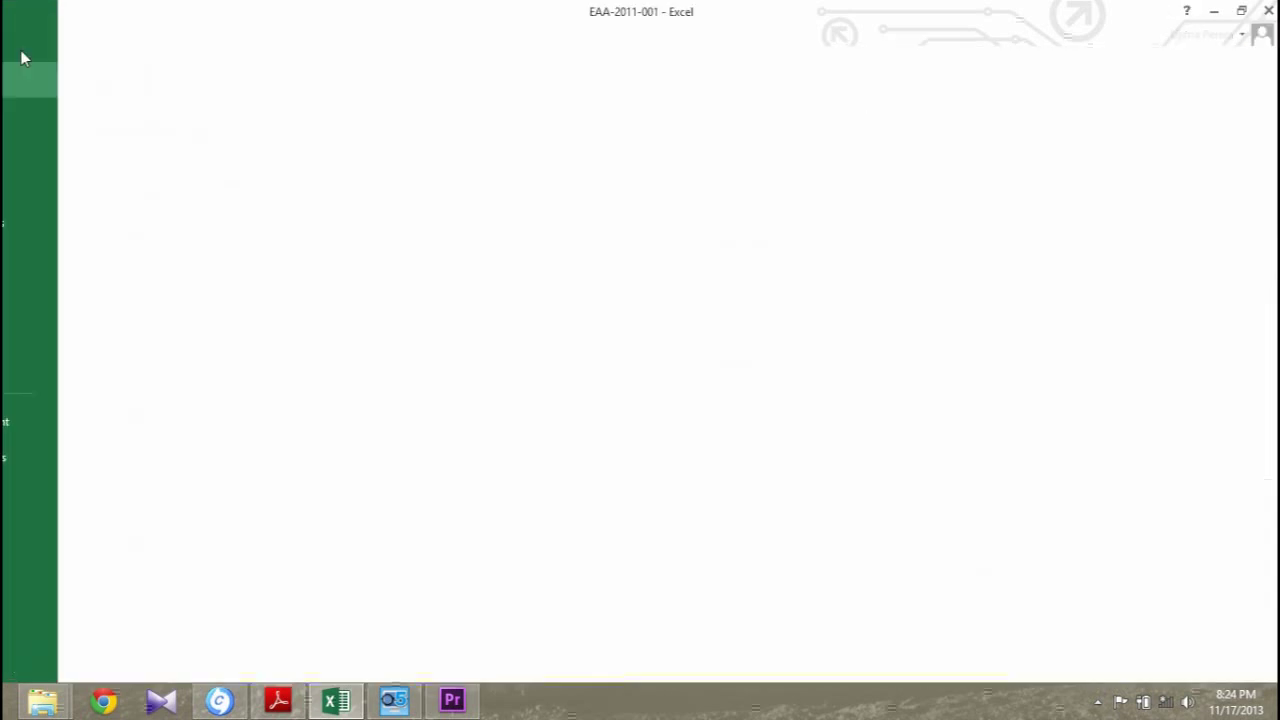
left_click(38, 187)
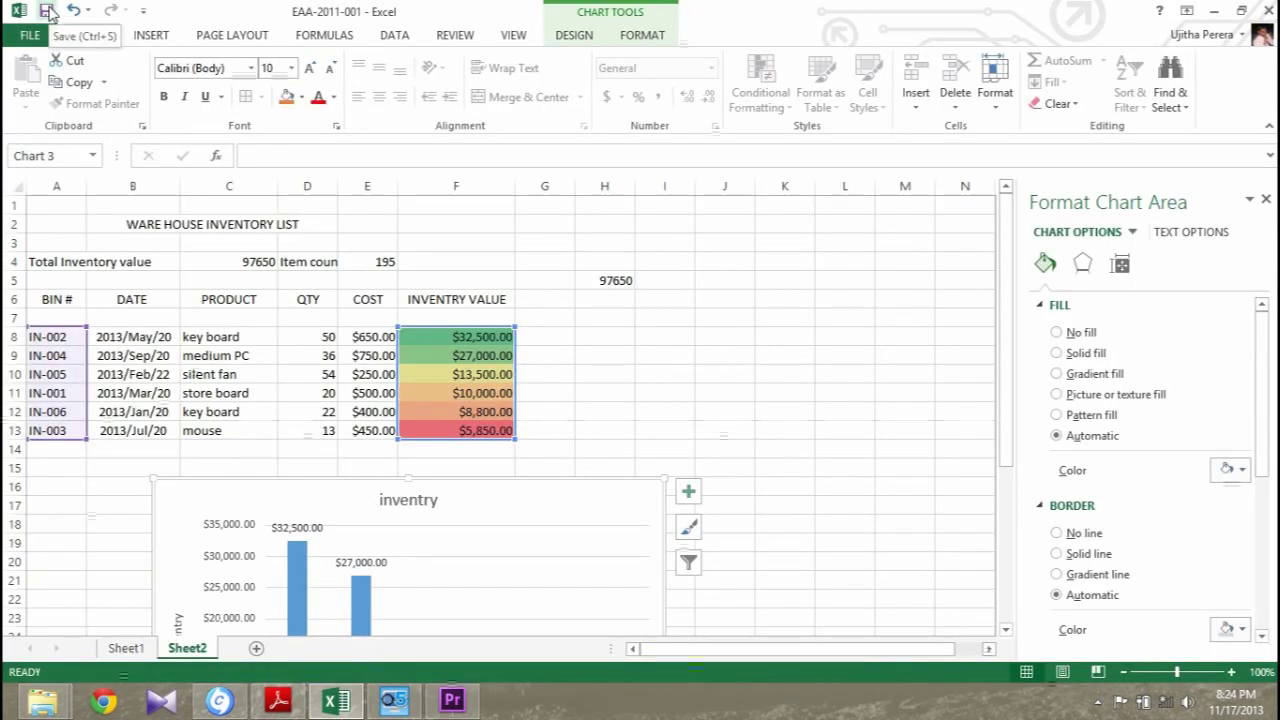
scroll(940, 377, "down", 3)
scroll(930, 377, "down", 3)
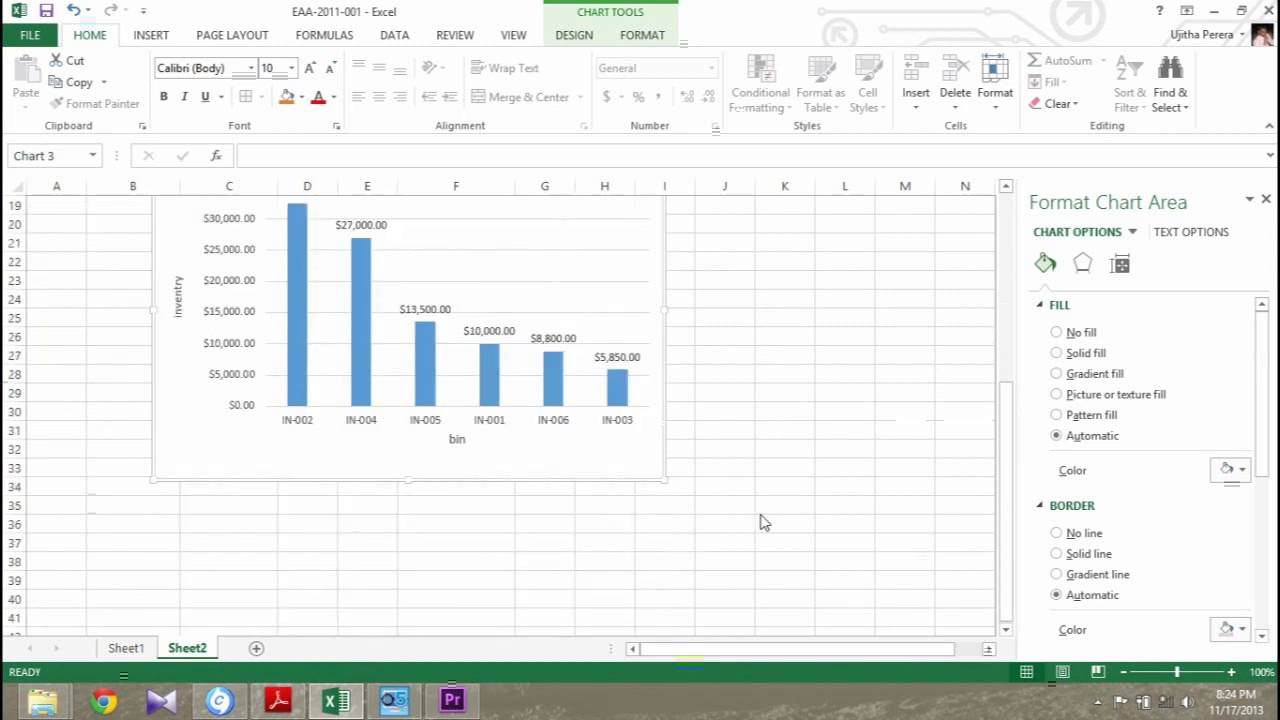
left_click(1270, 12)
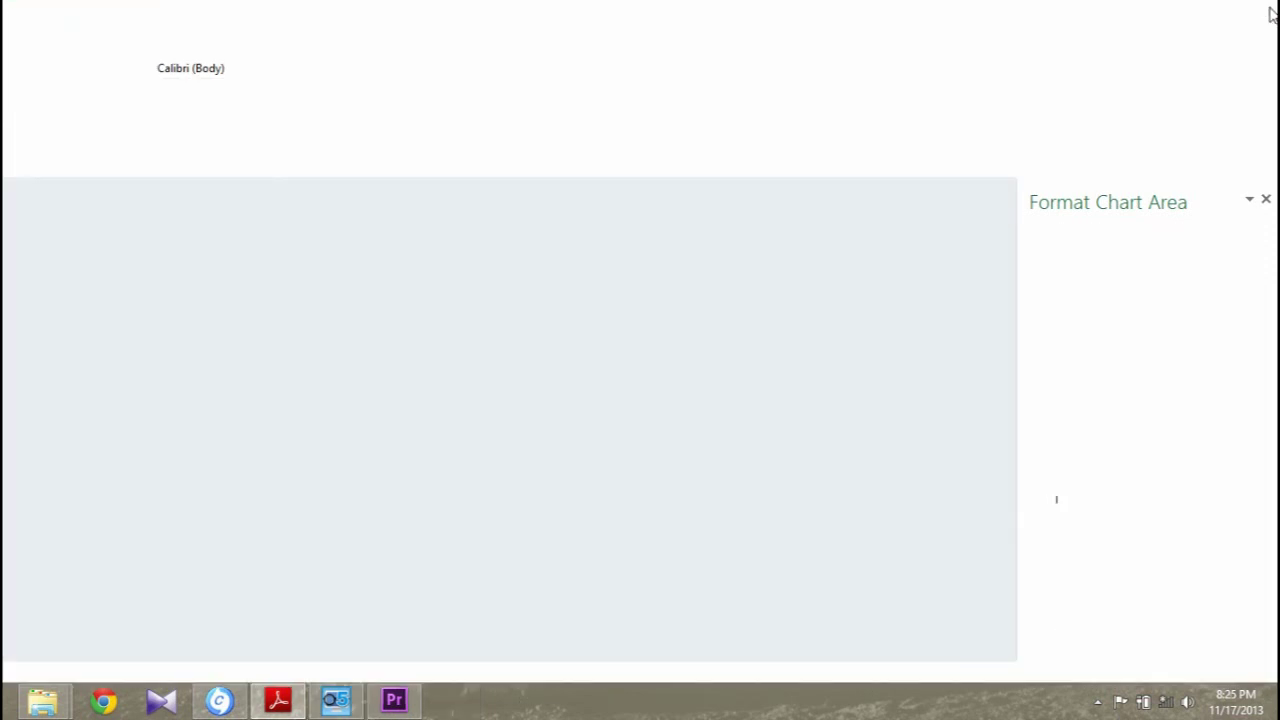